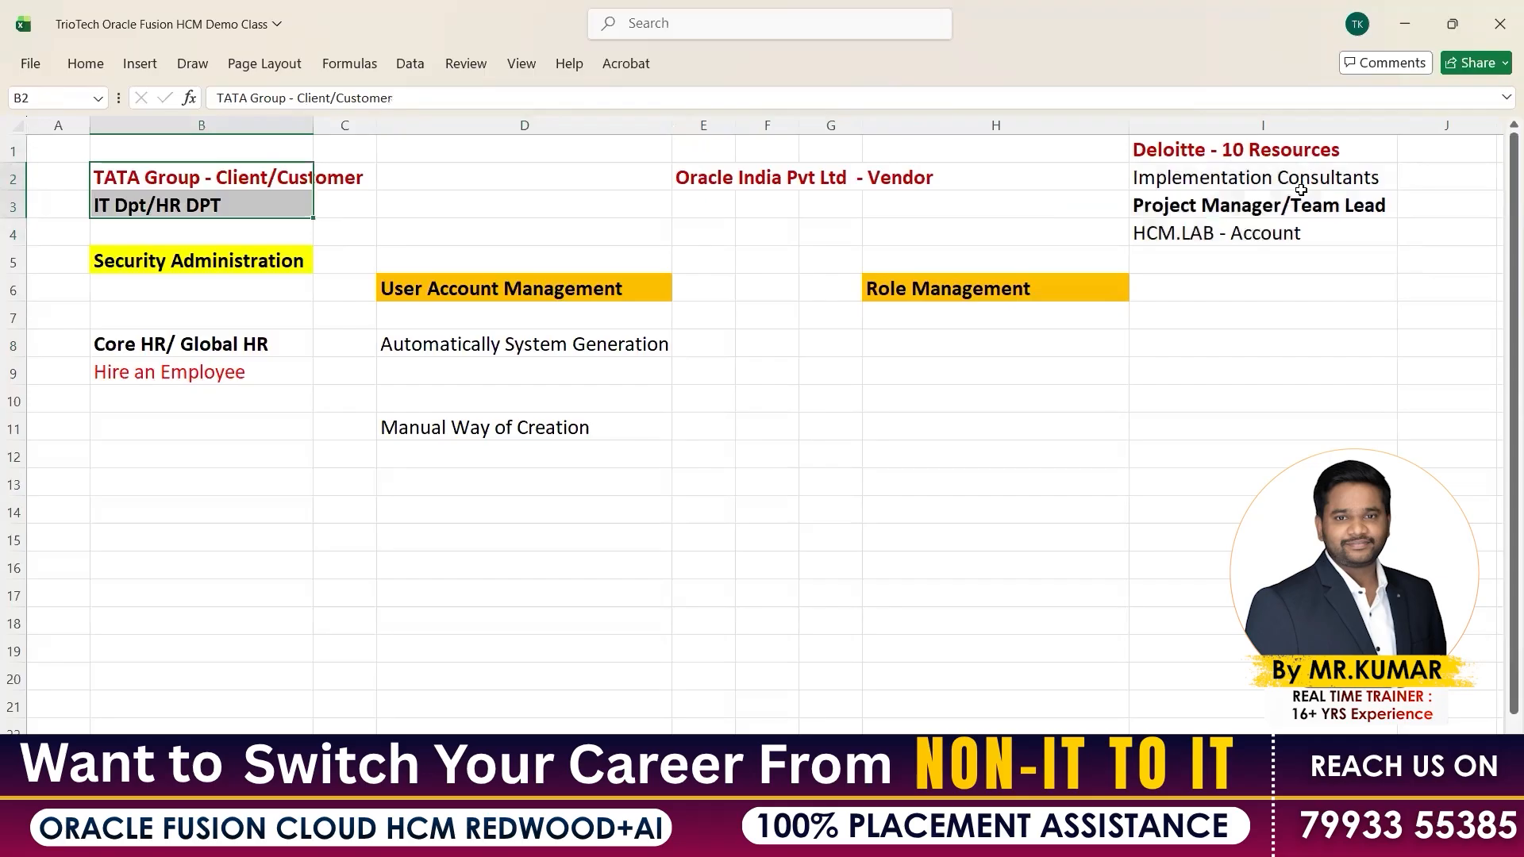
Enter 'Implementation Consultants' in B11 and drag column B wider so the label fits
click(206, 429)
text(Imp)
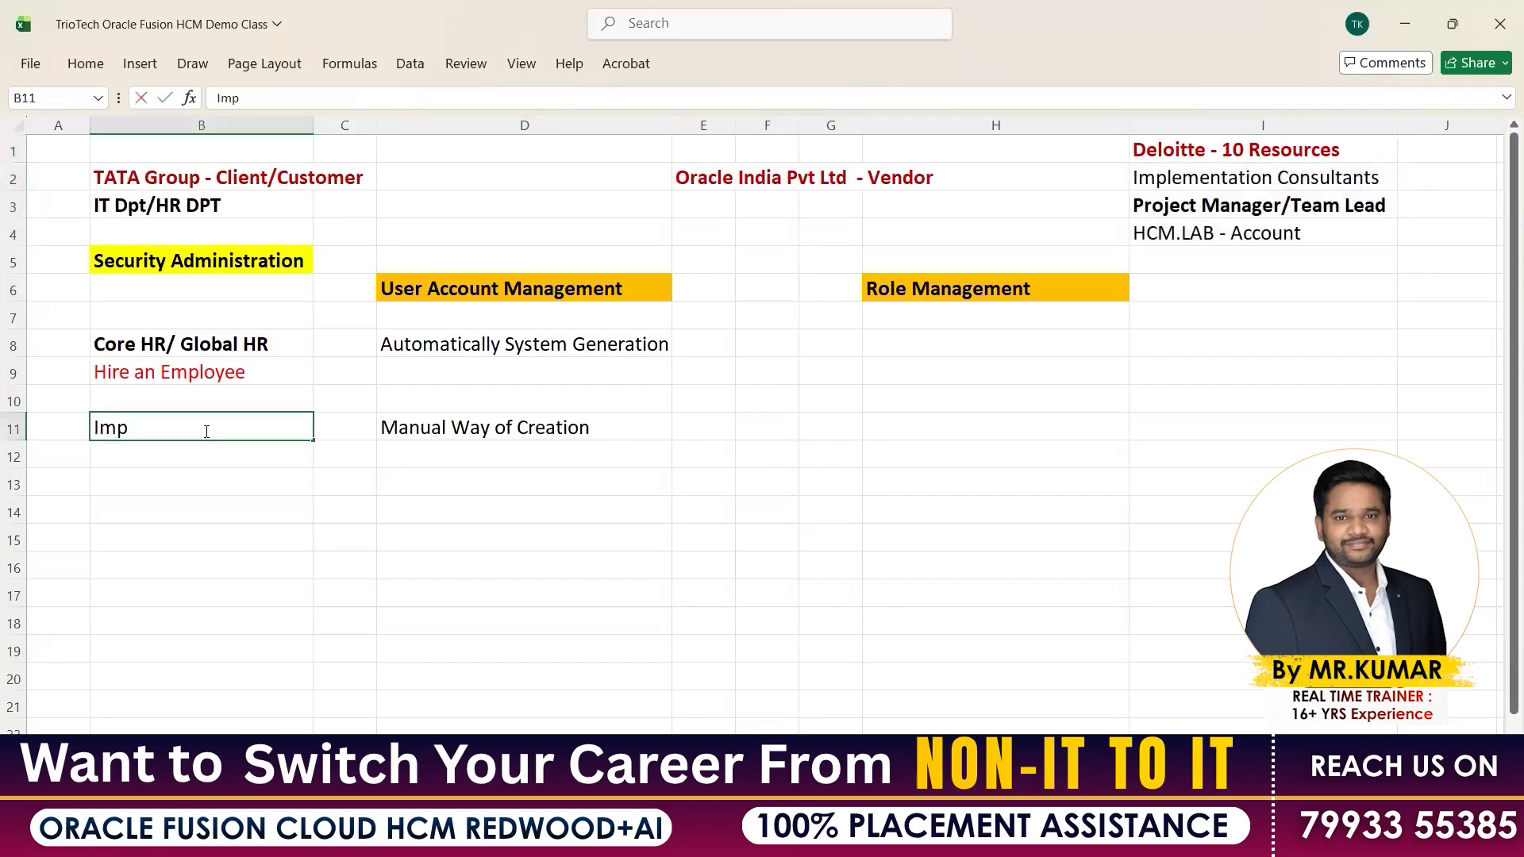
text(lementation Co)
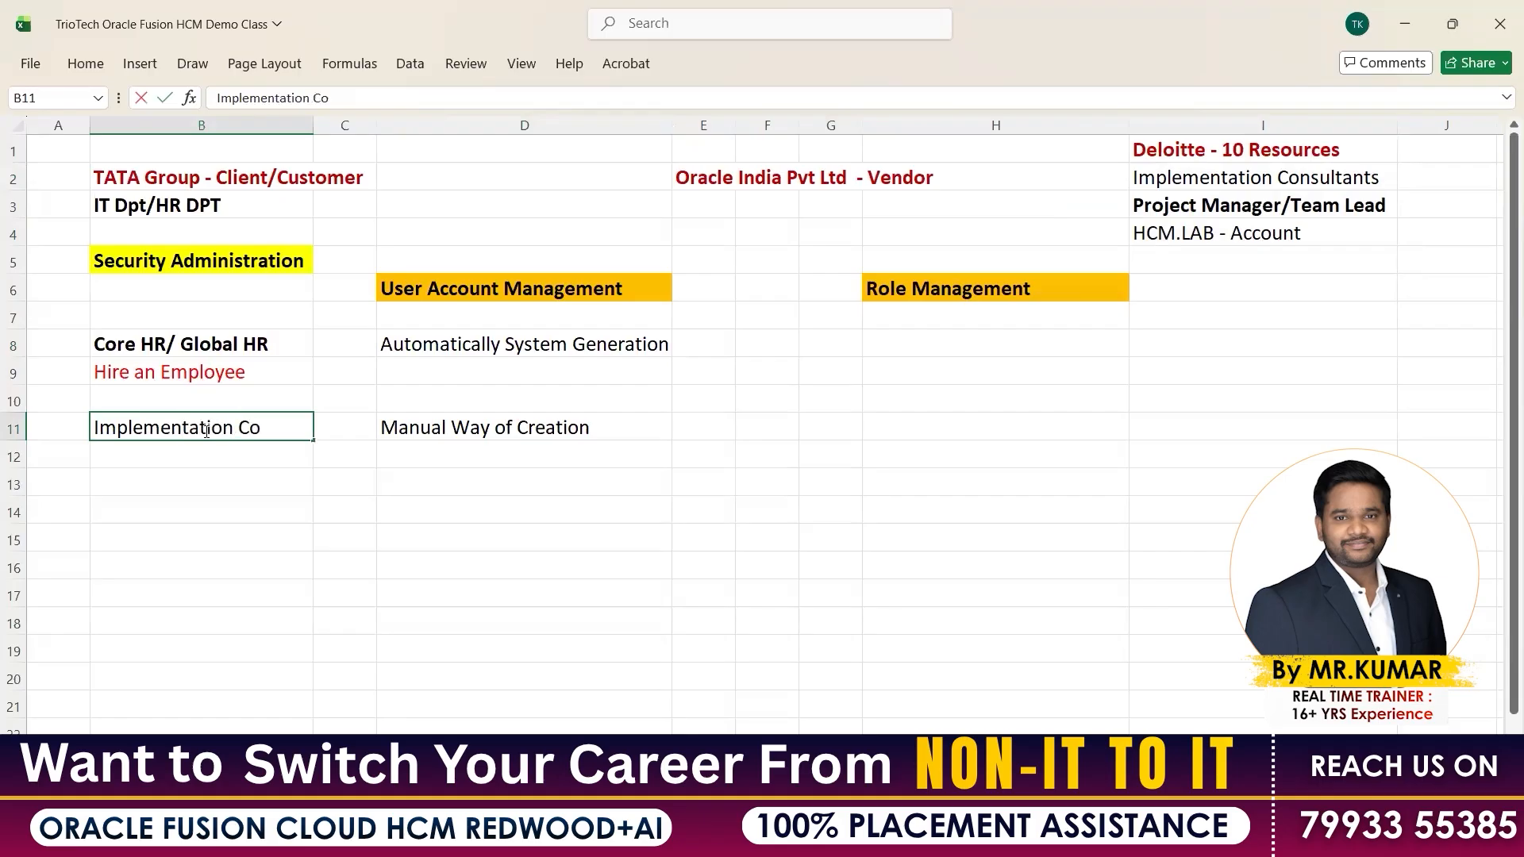
text(nsultants)
key(Return)
drag(313, 126, 309, 330)
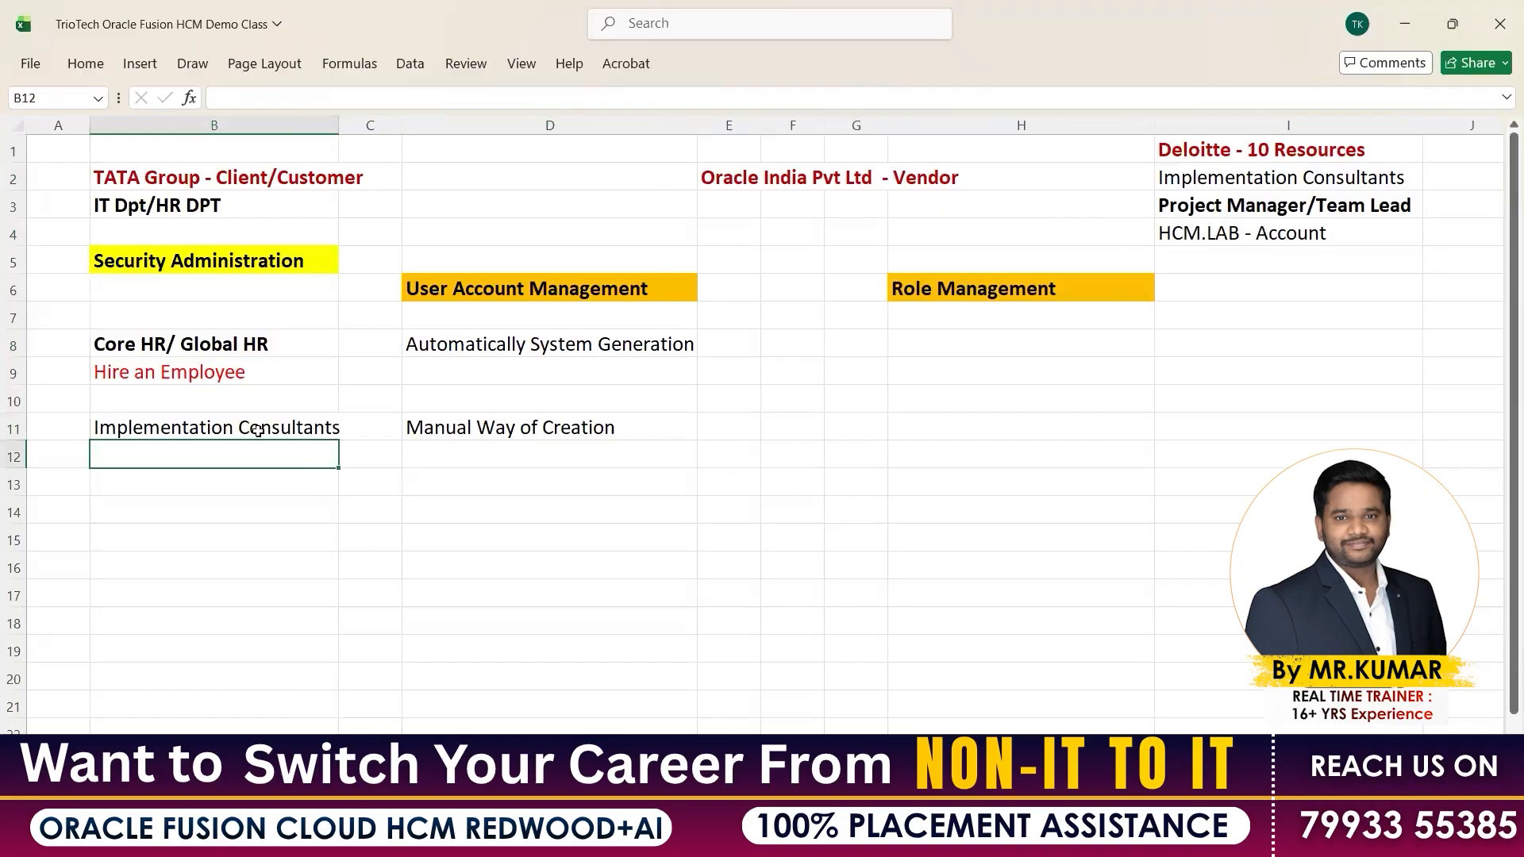
click(258, 430)
Bold 'Implementation Consultants' in B11 and widen column B slightly more
key(ctrl+b)
click(329, 501)
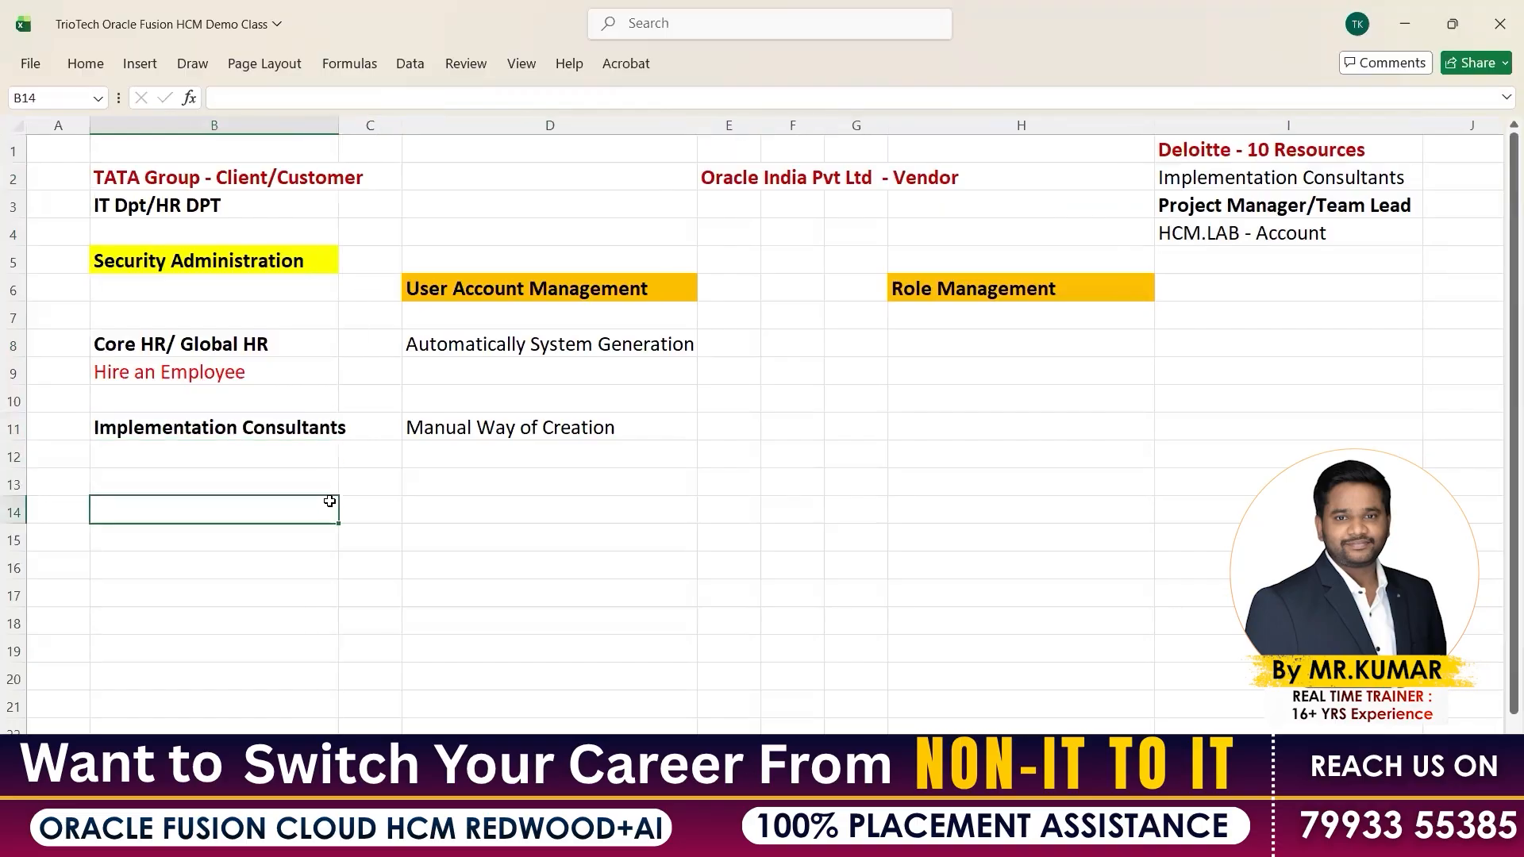
drag(339, 125, 353, 126)
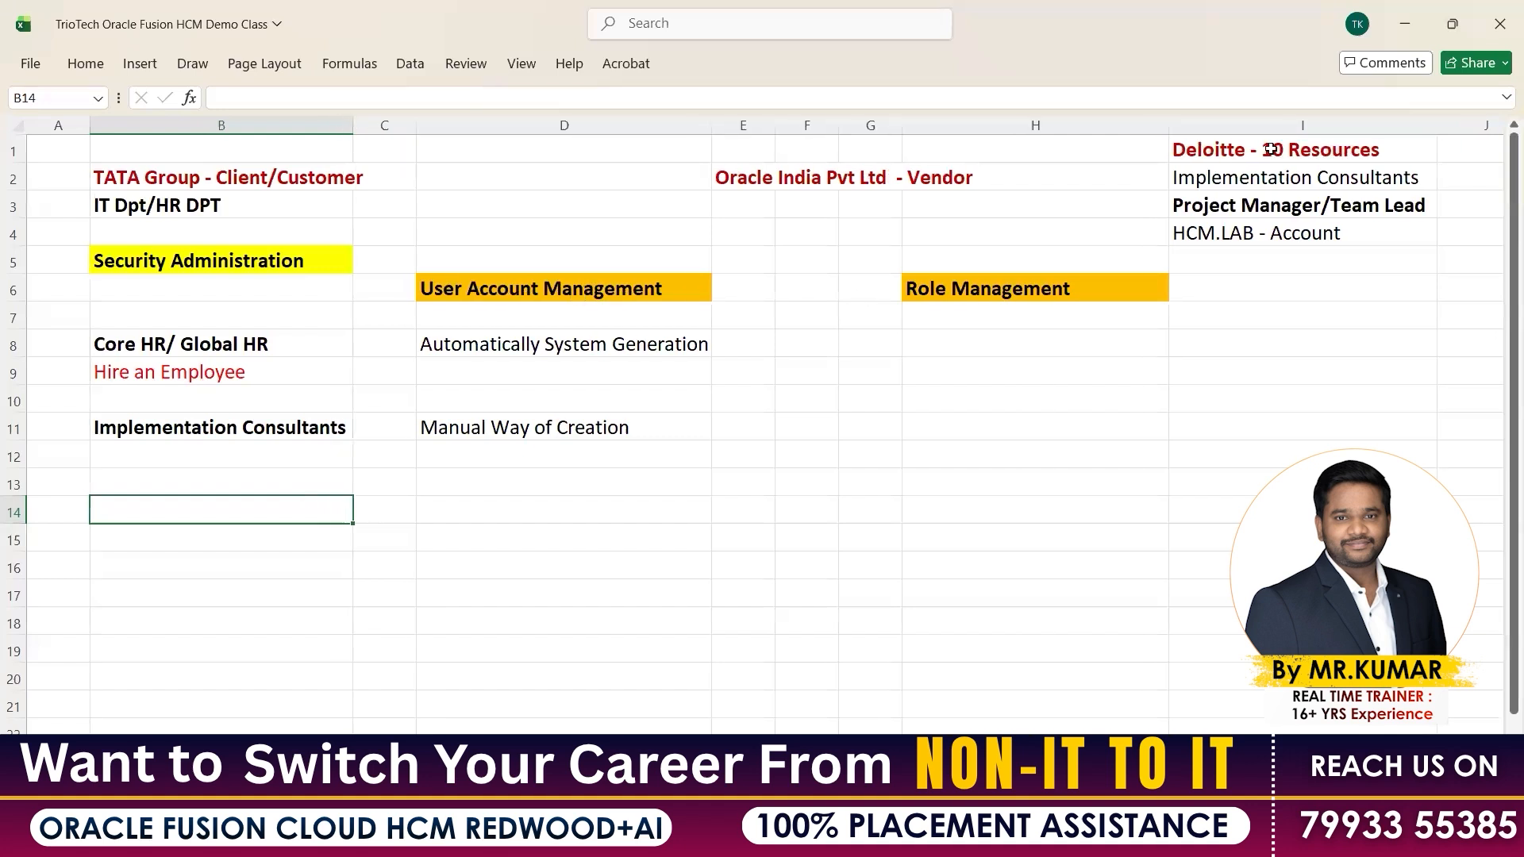
Review the Deloitte resources, TATA Group and Hire an Employee notes, briefly visiting Chrome
drag(1271, 148, 1273, 224)
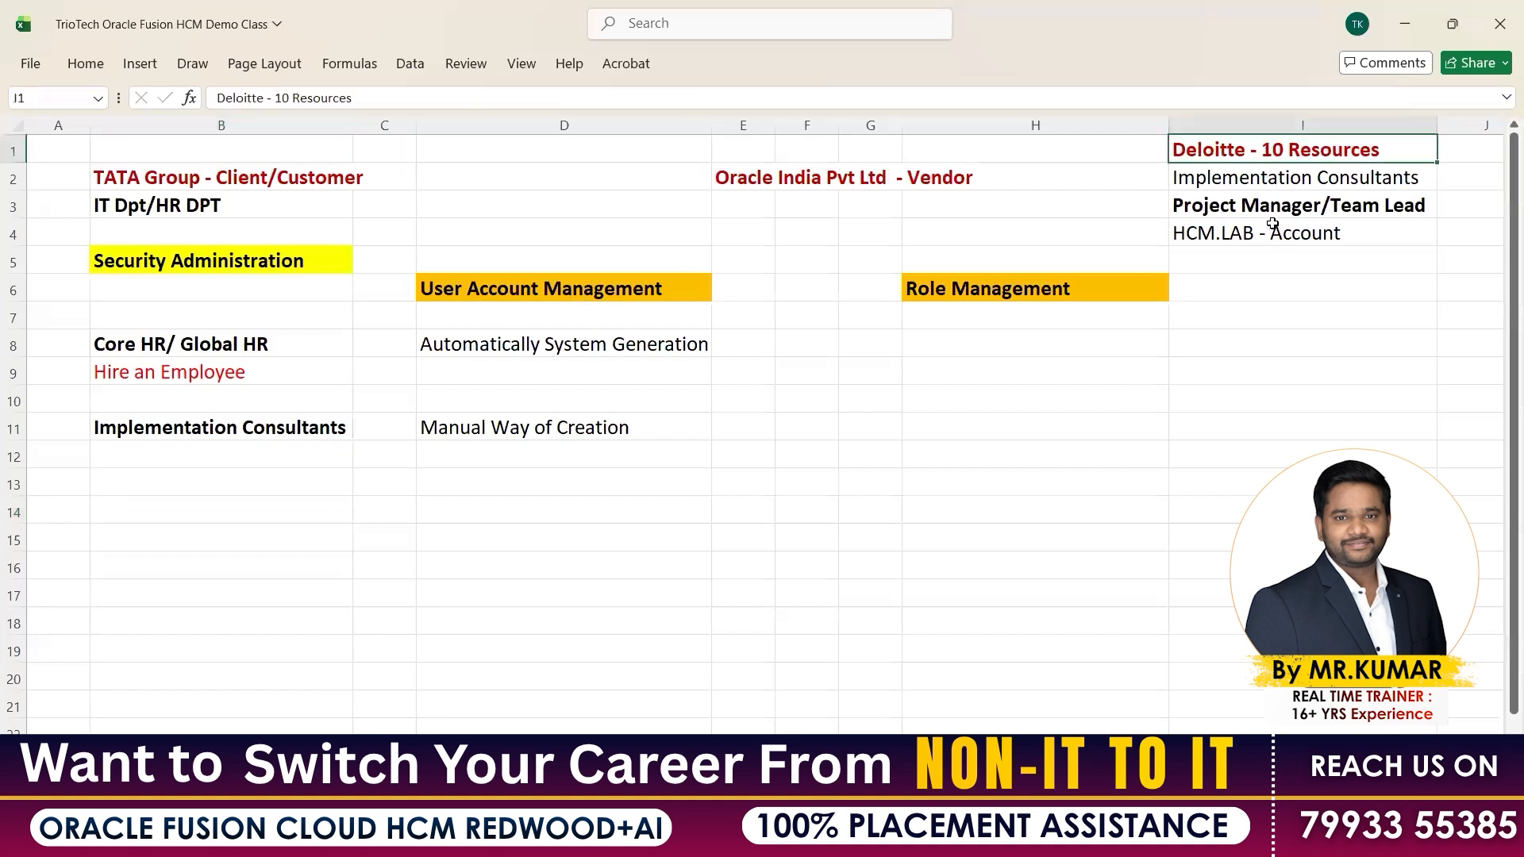
click(267, 426)
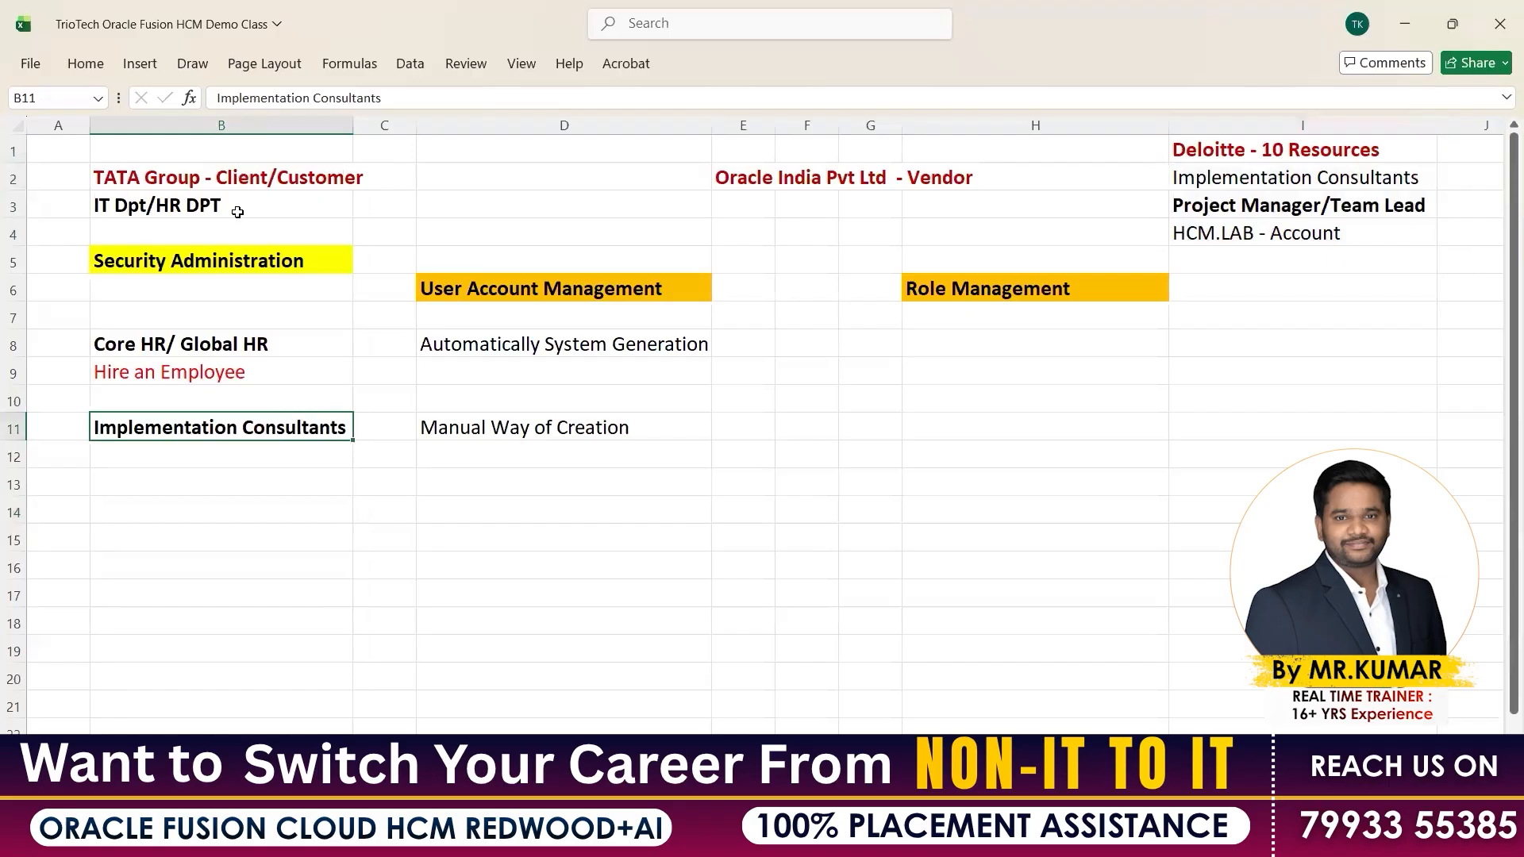
drag(241, 179, 238, 208)
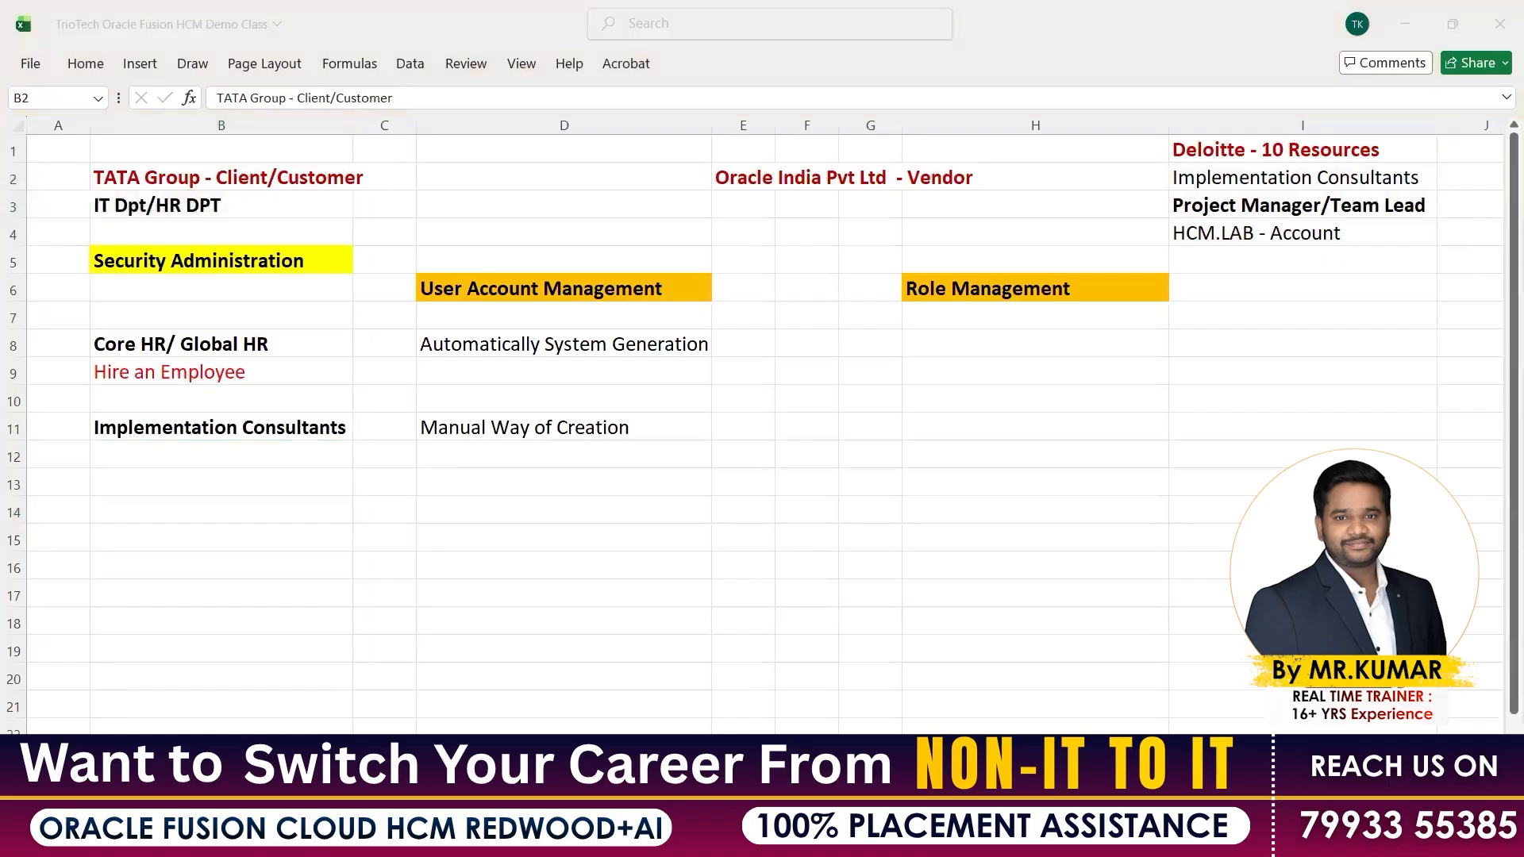
drag(49, 279, 193, 284)
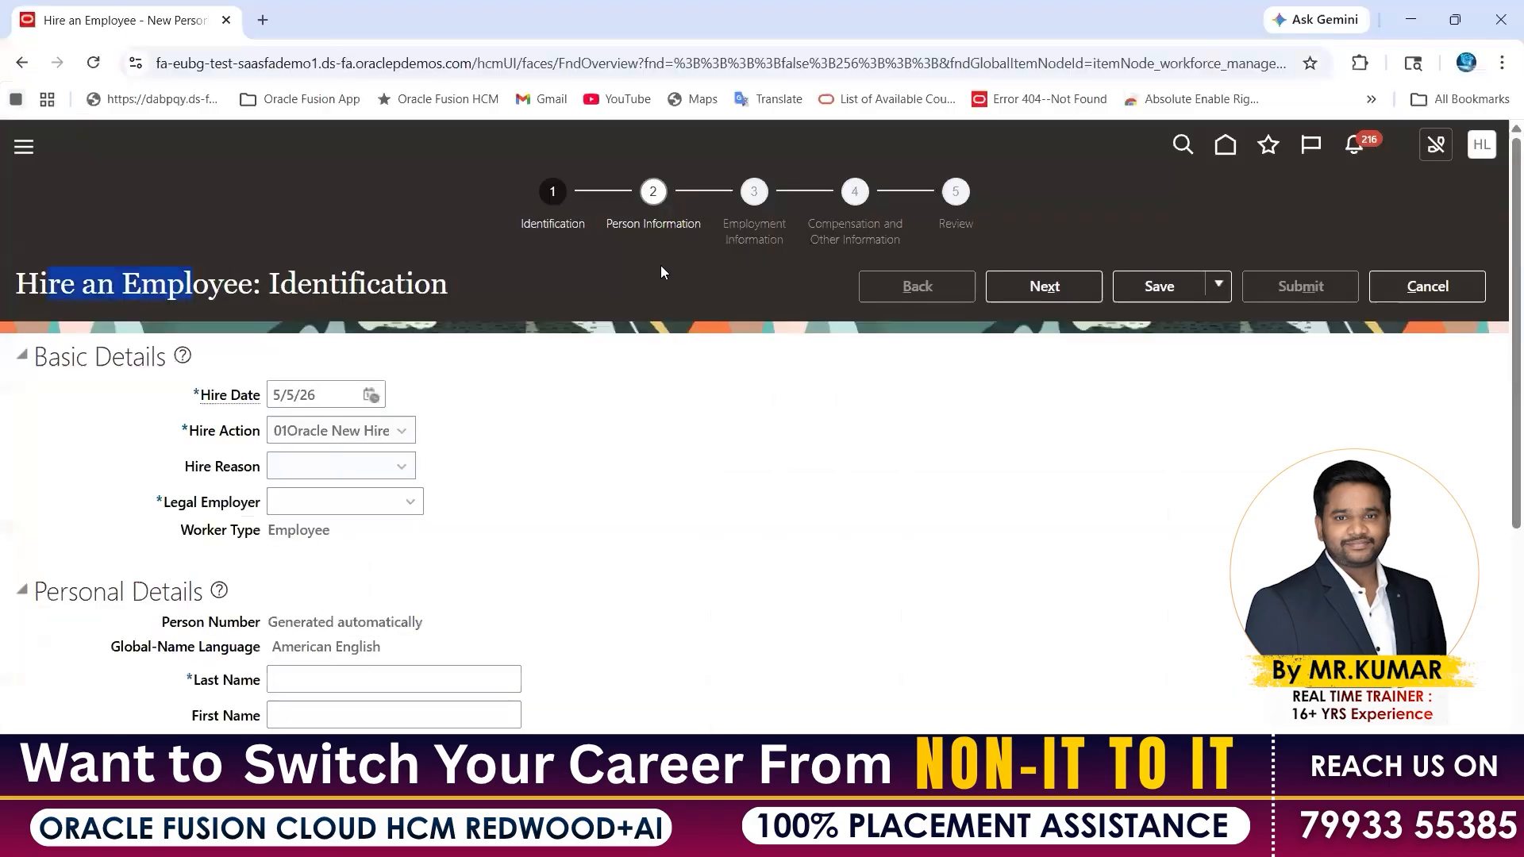
click(318, 64)
click(971, 837)
click(1068, 725)
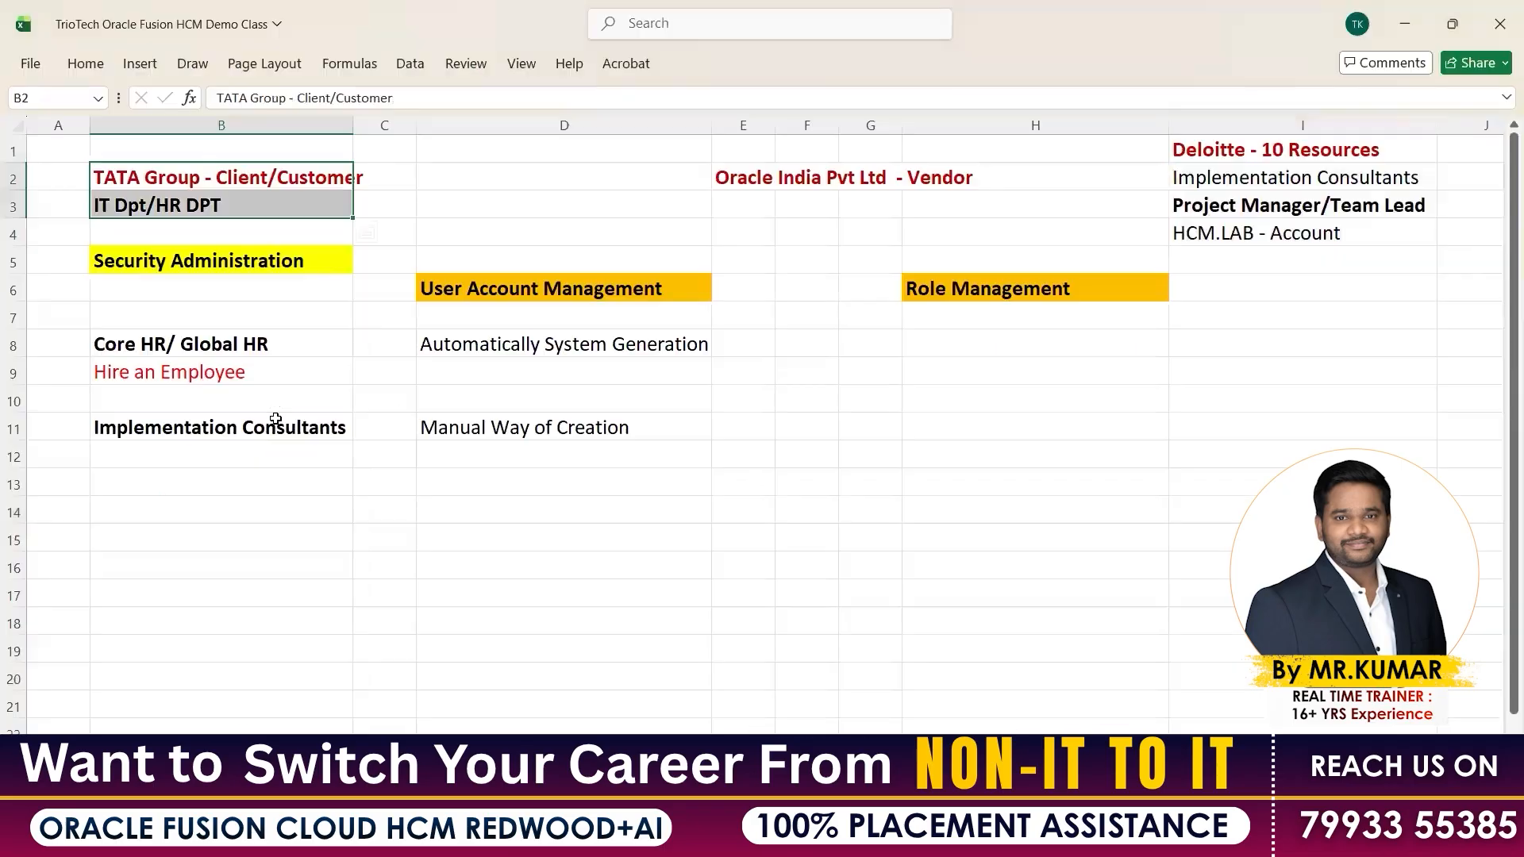
click(270, 430)
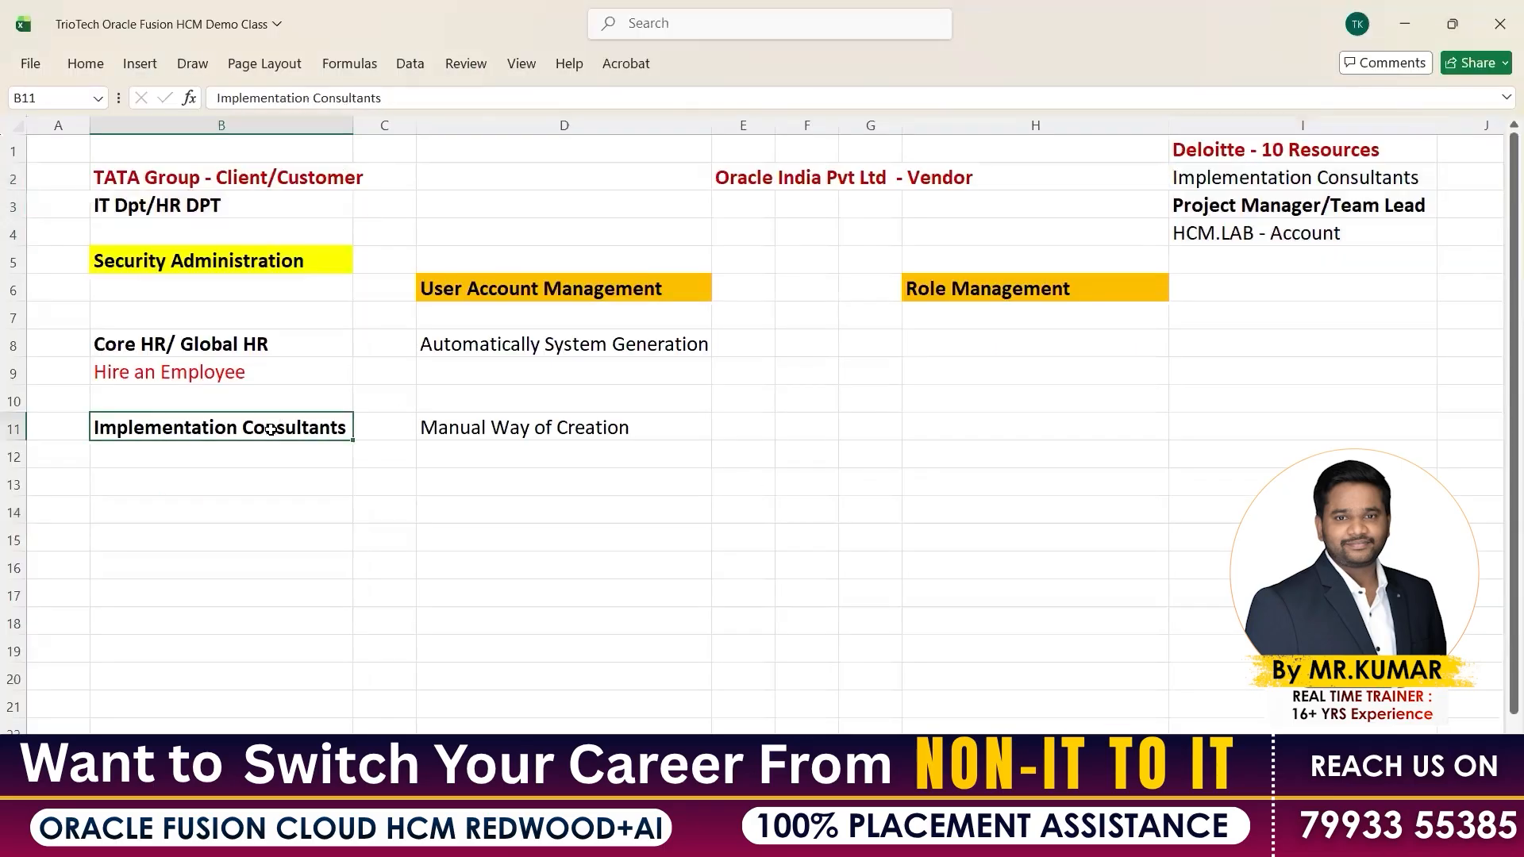
click(506, 429)
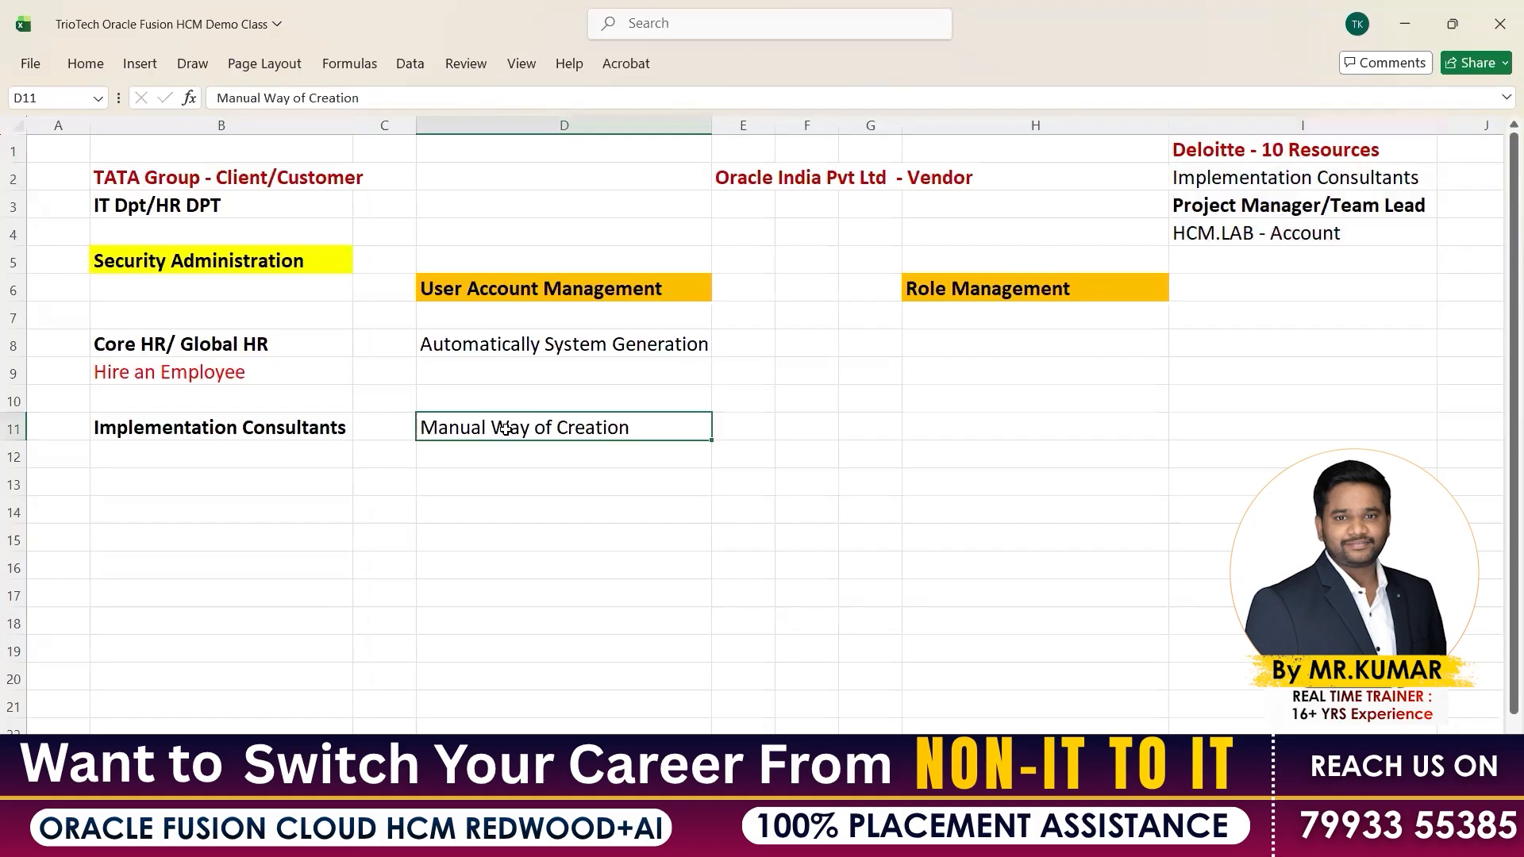
Review the Core HR rows B8:D9 and the client and resources blocks, ending on B11
scroll(398, 483, right, 2)
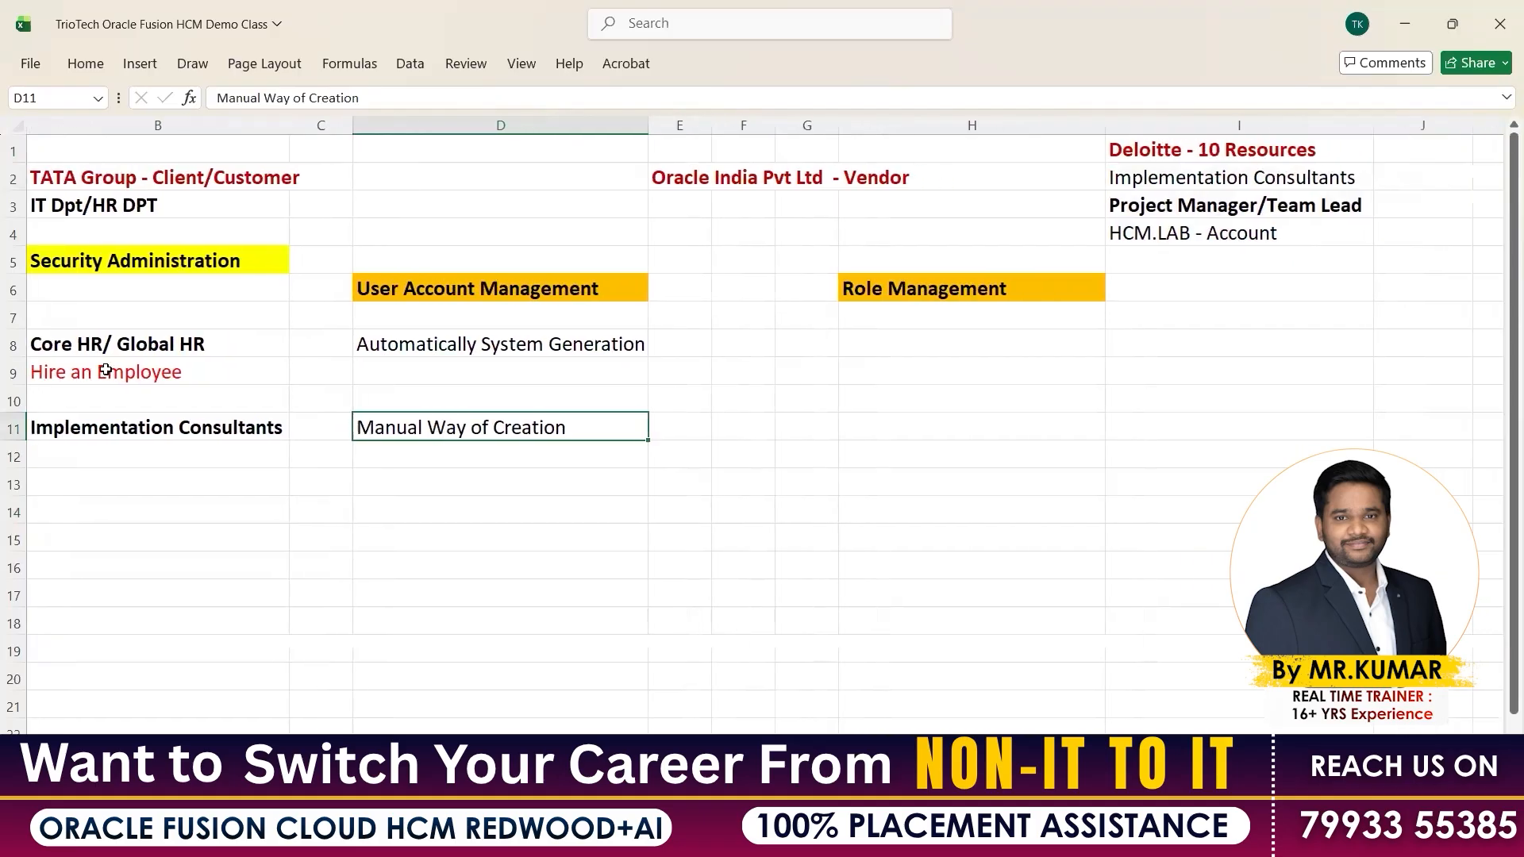
drag(106, 344, 105, 372)
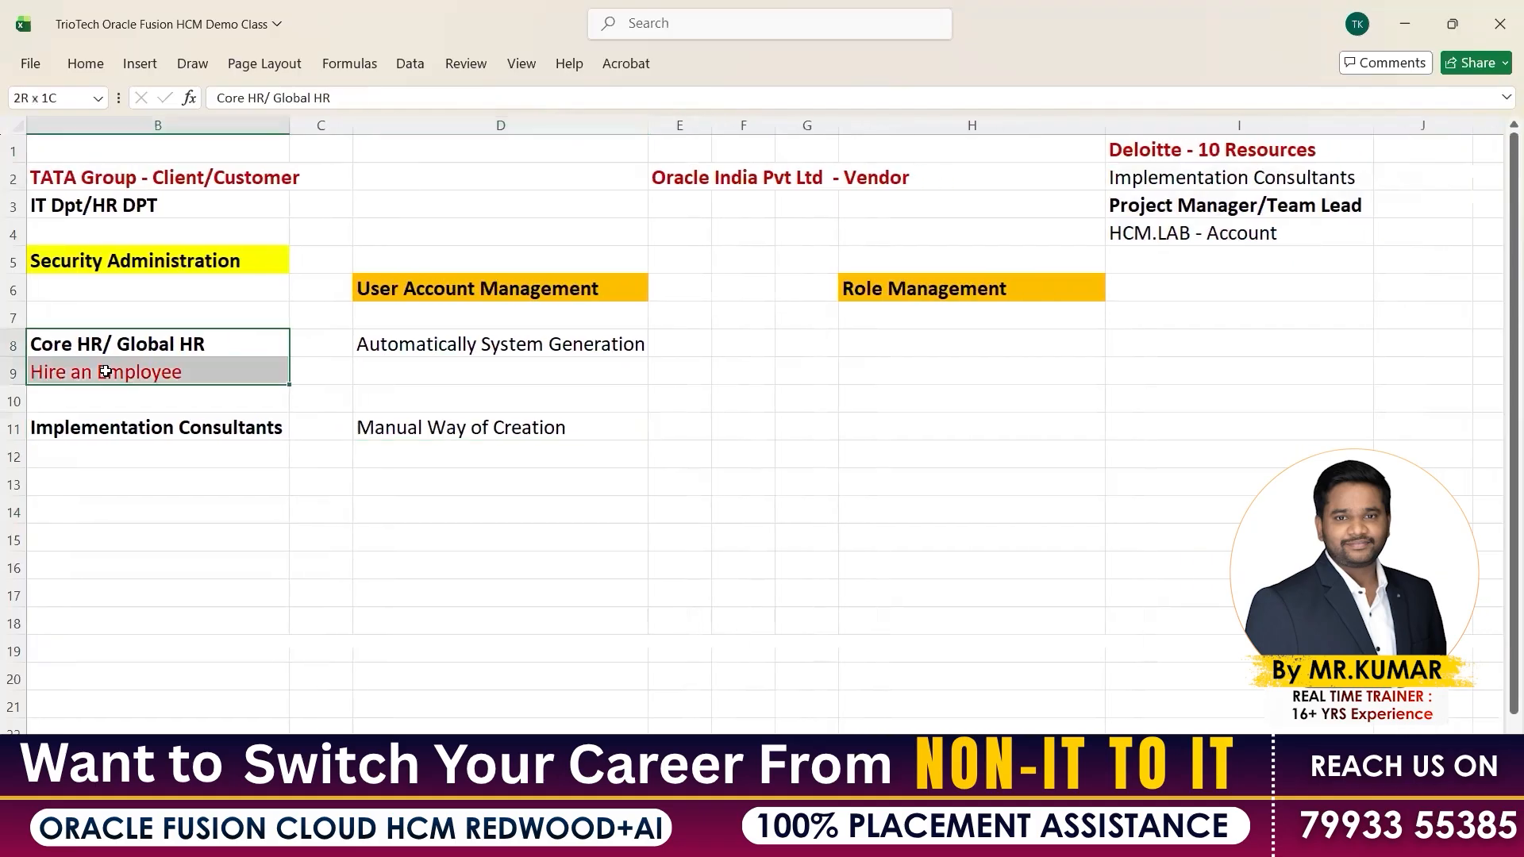
click(429, 347)
drag(430, 383, 201, 381)
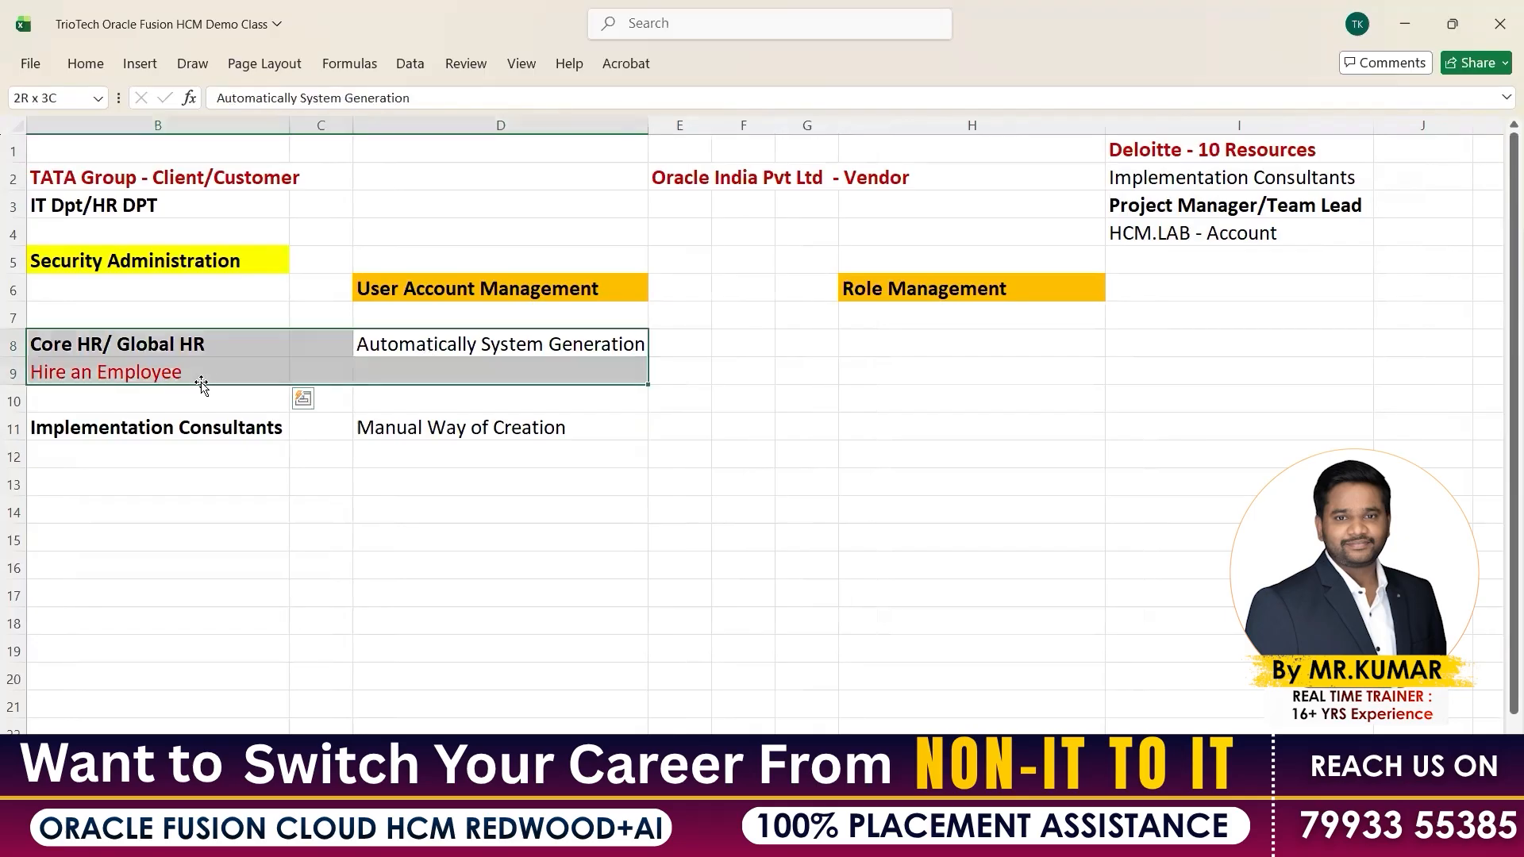
click(121, 343)
click(120, 379)
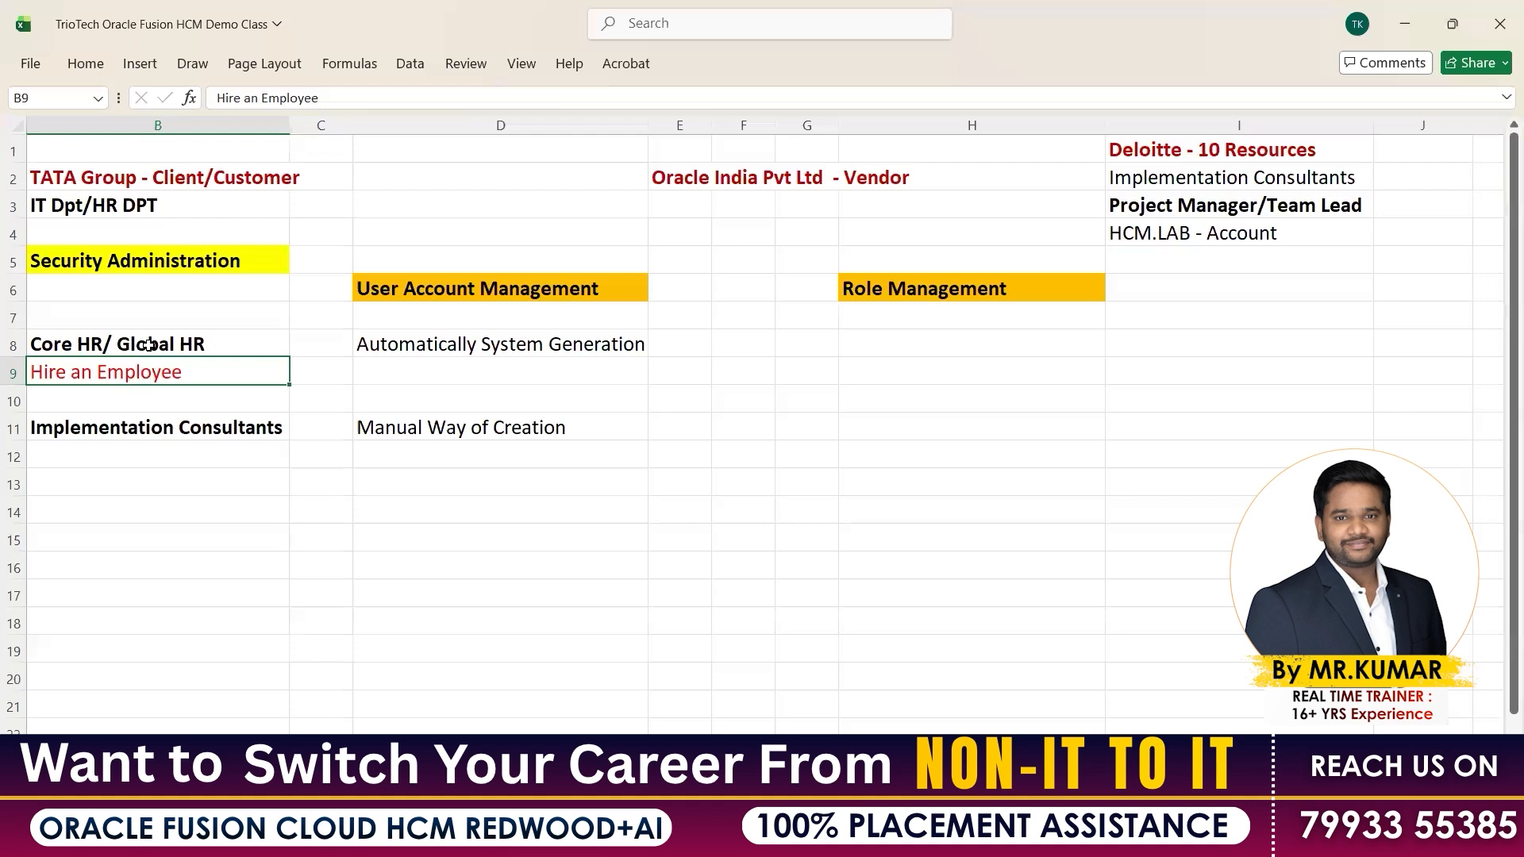
drag(148, 344, 517, 356)
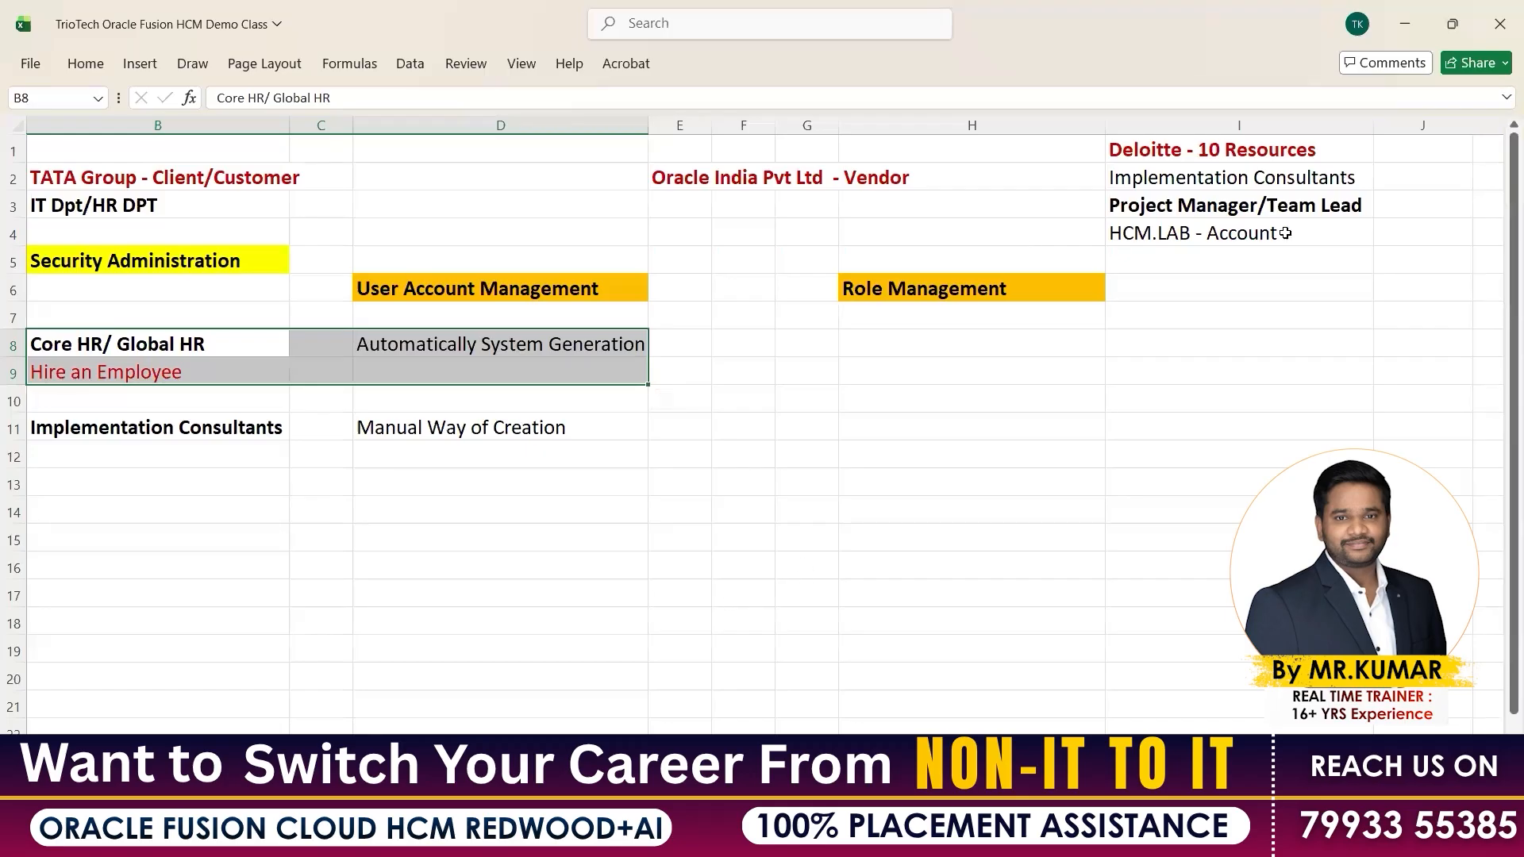
drag(1239, 149, 1246, 233)
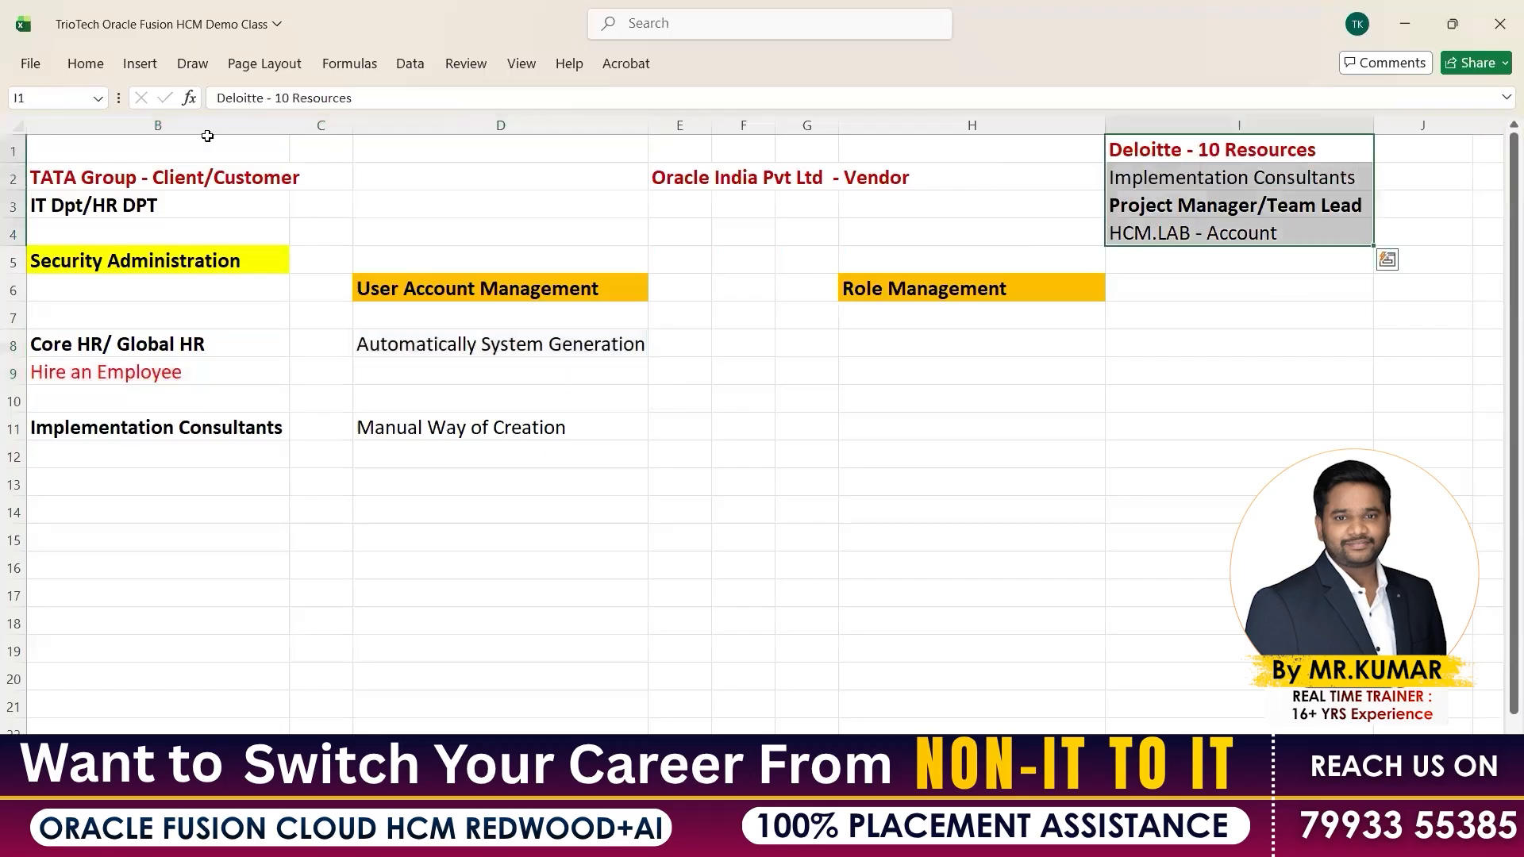
drag(159, 178, 163, 205)
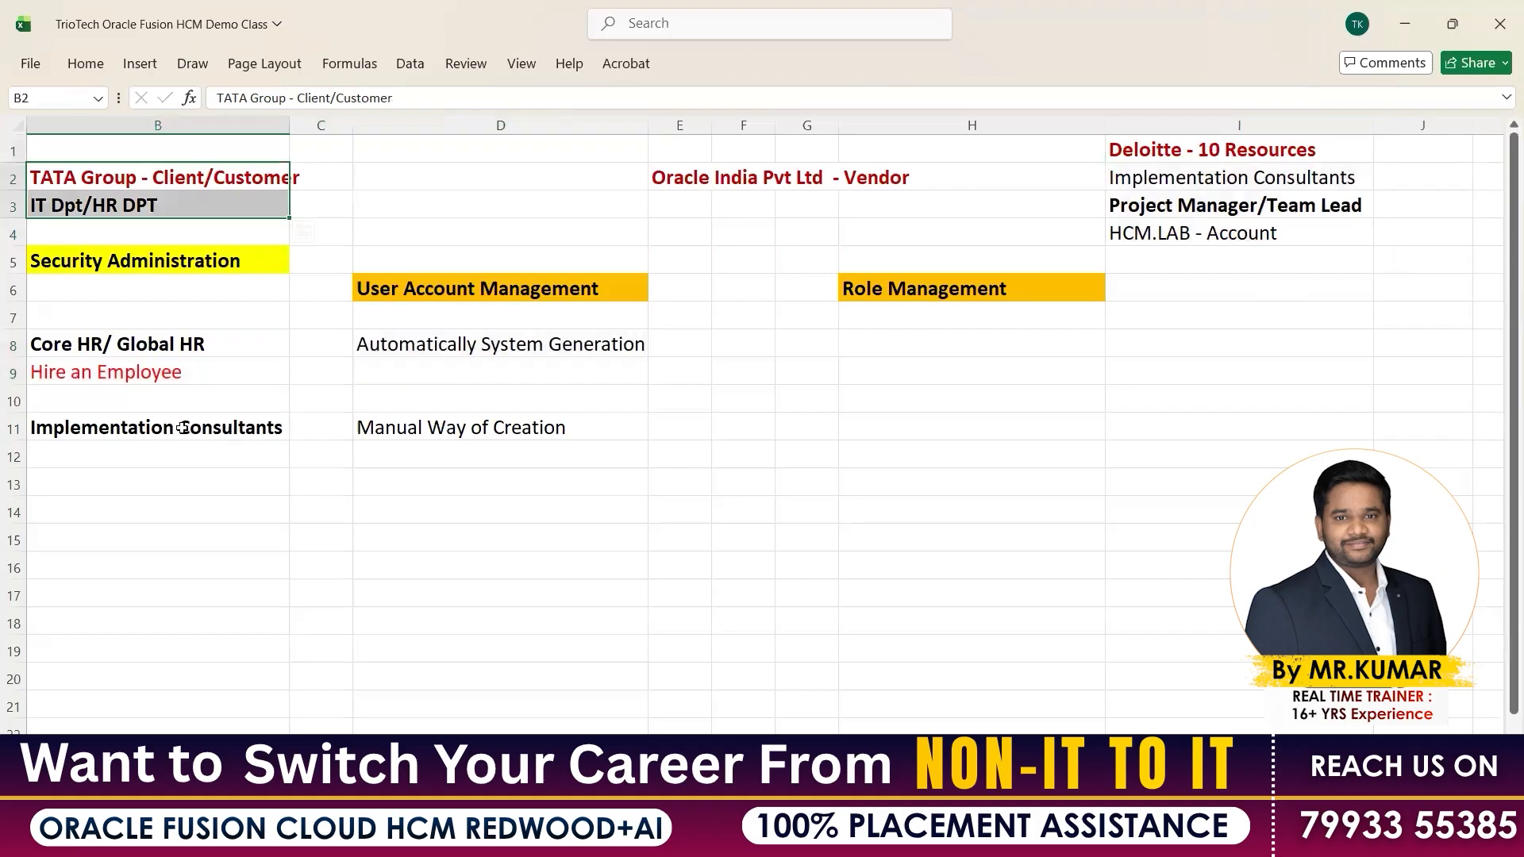
drag(125, 344, 123, 372)
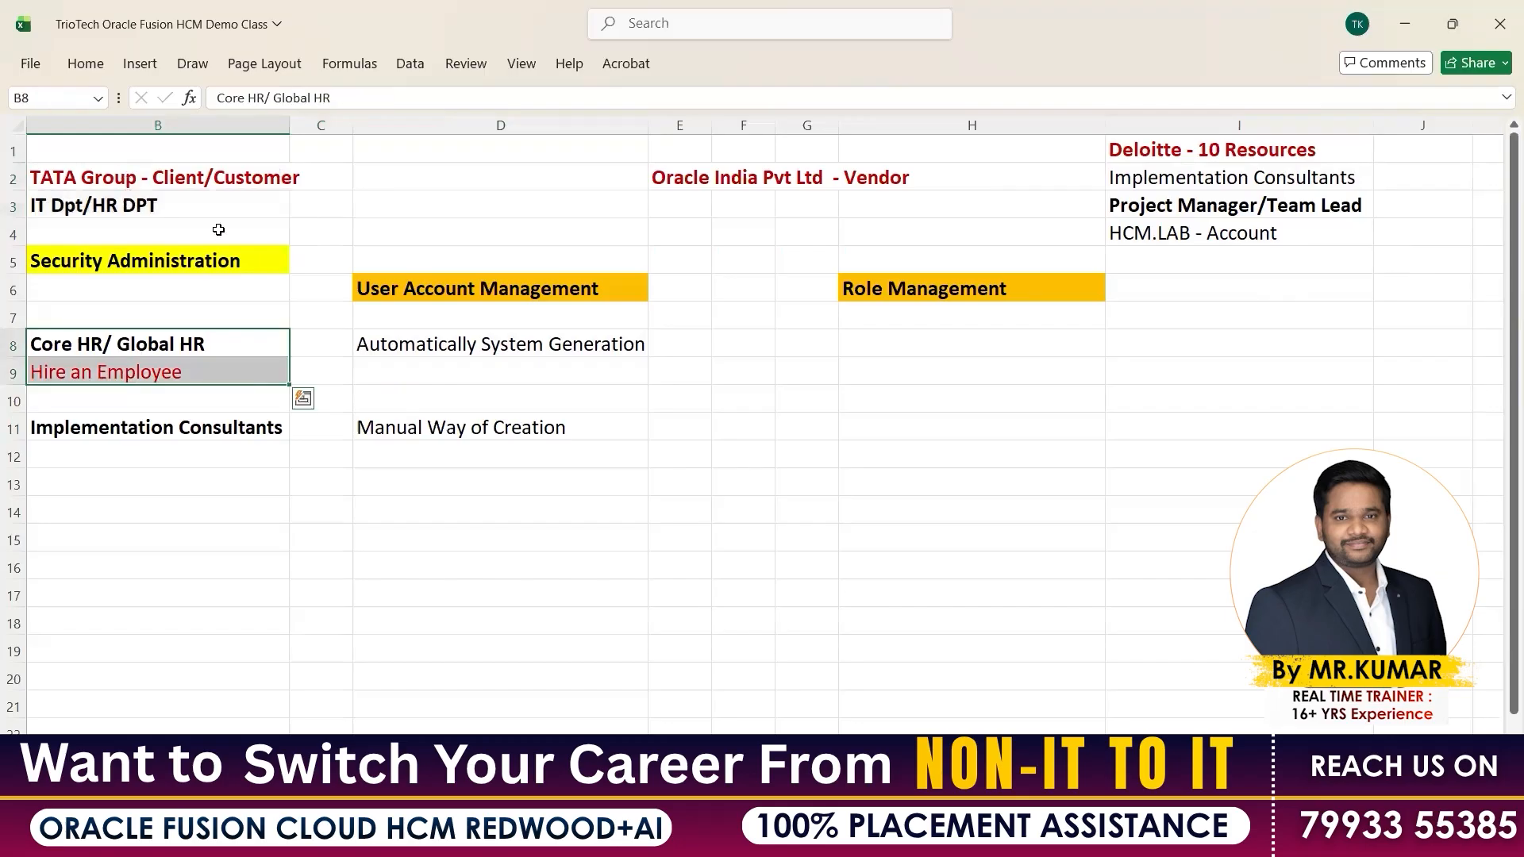
drag(154, 179, 159, 207)
drag(1202, 153, 1198, 234)
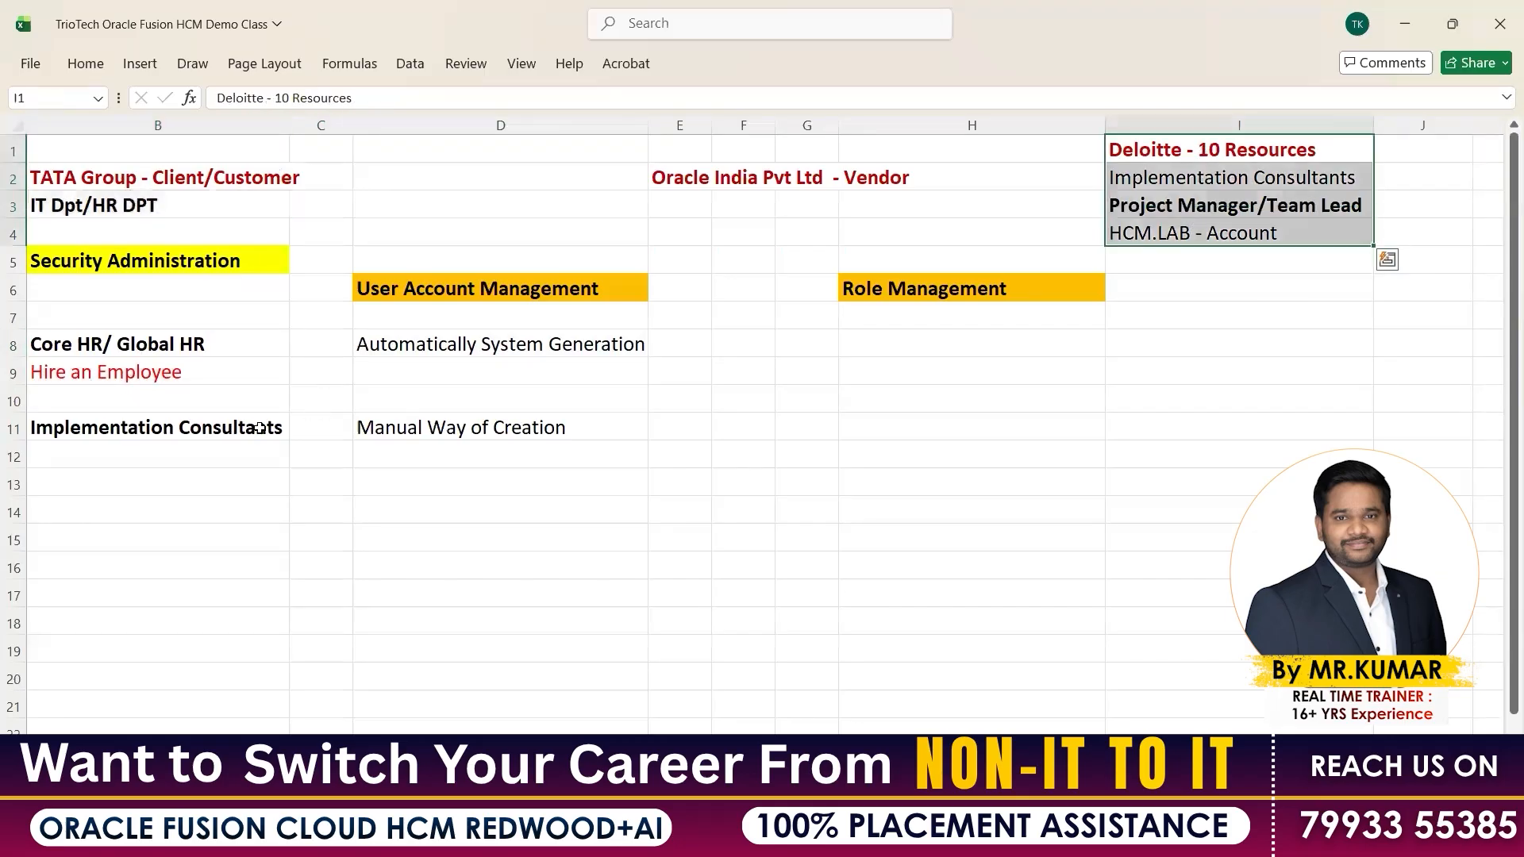
click(217, 430)
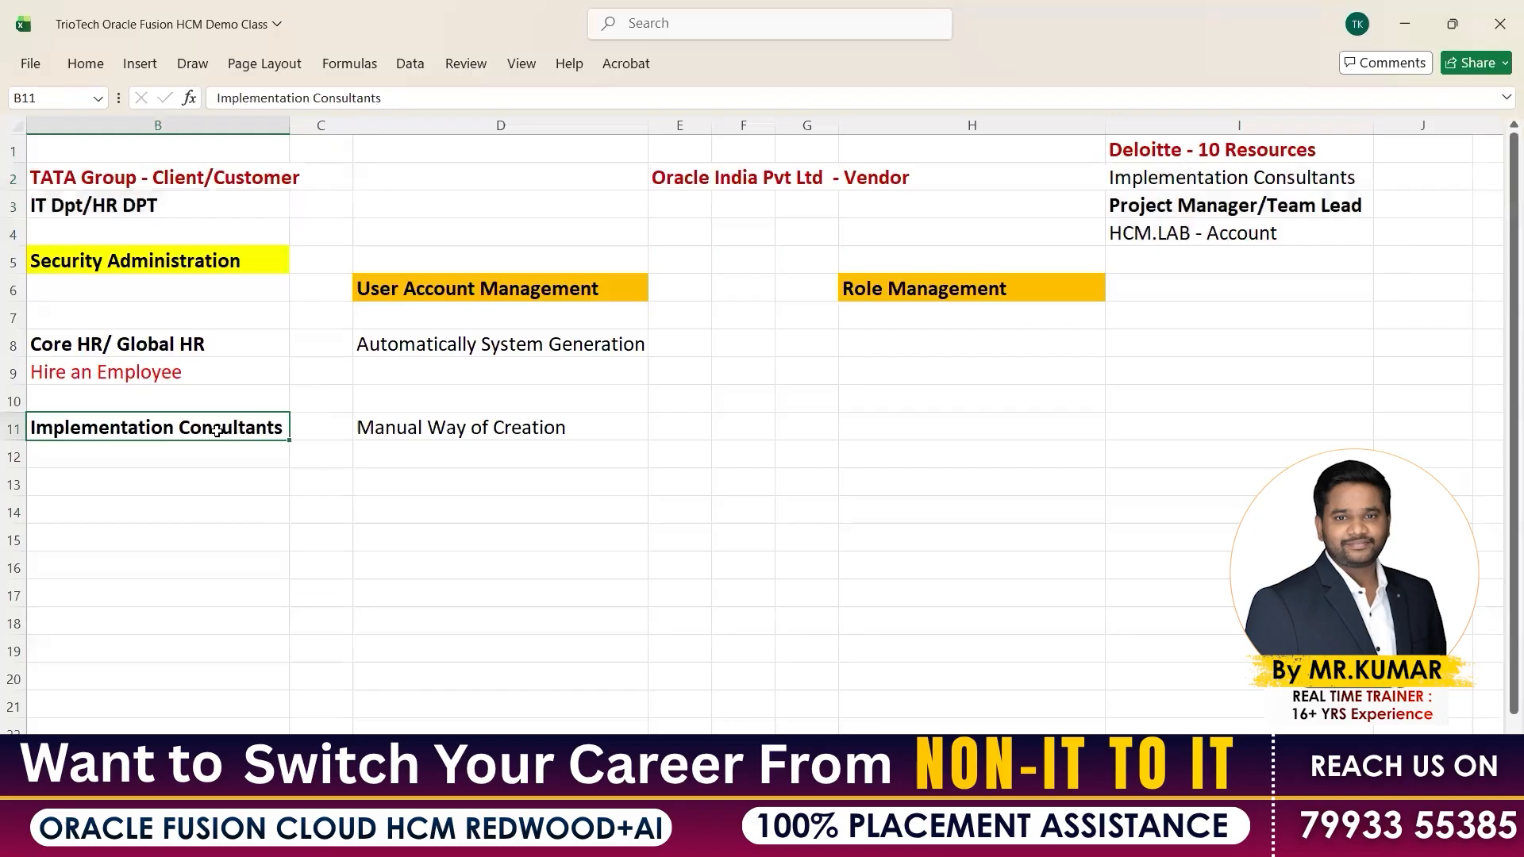
Check the HCM modules sheet, then review the Core HR and consultant rows on Security Administration
click(218, 794)
drag(235, 315, 802, 599)
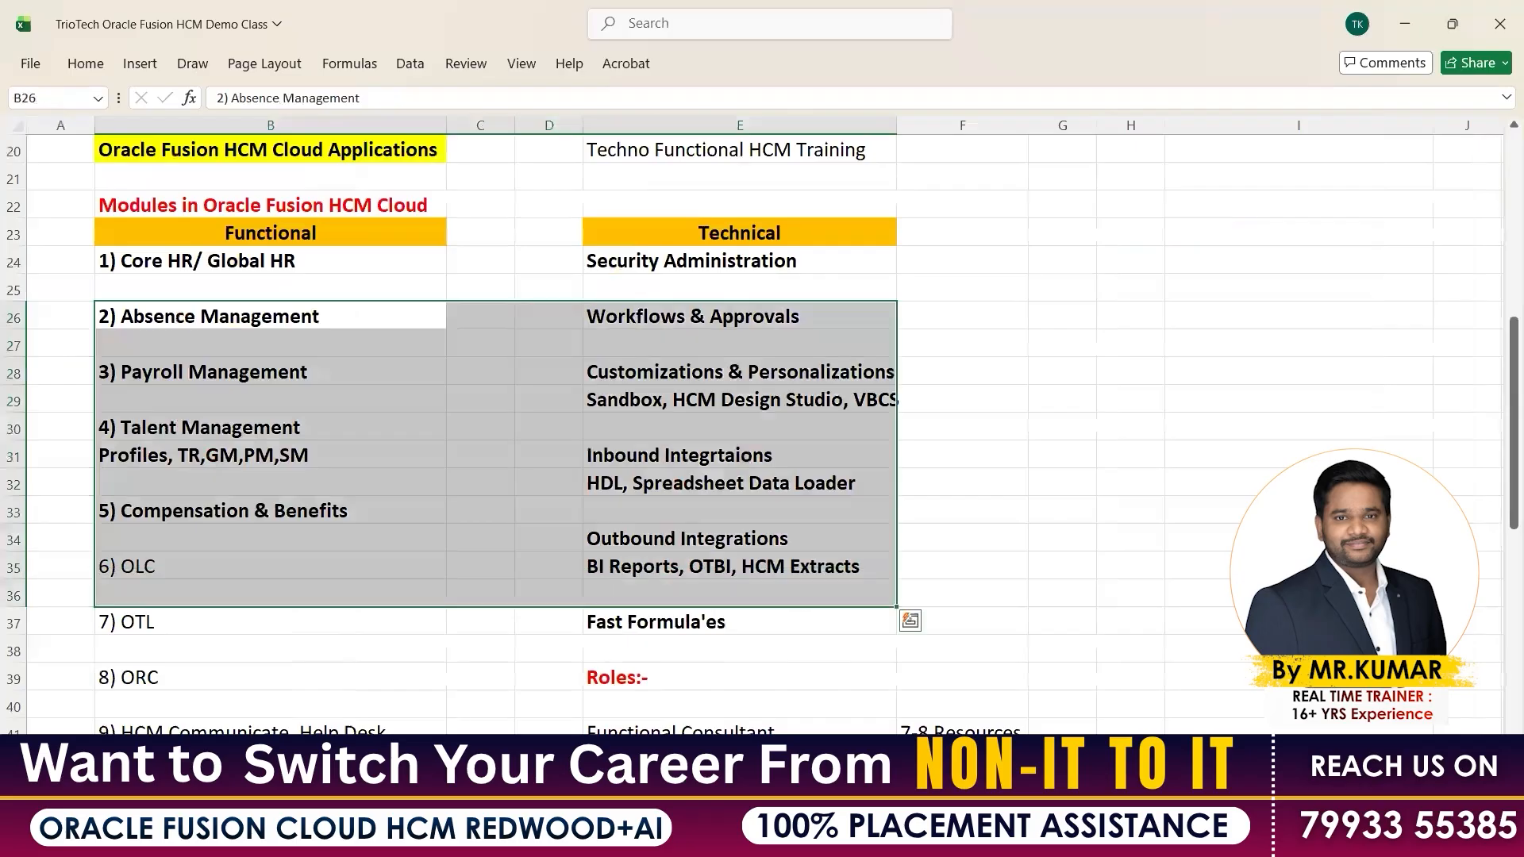
click(309, 788)
click(426, 433)
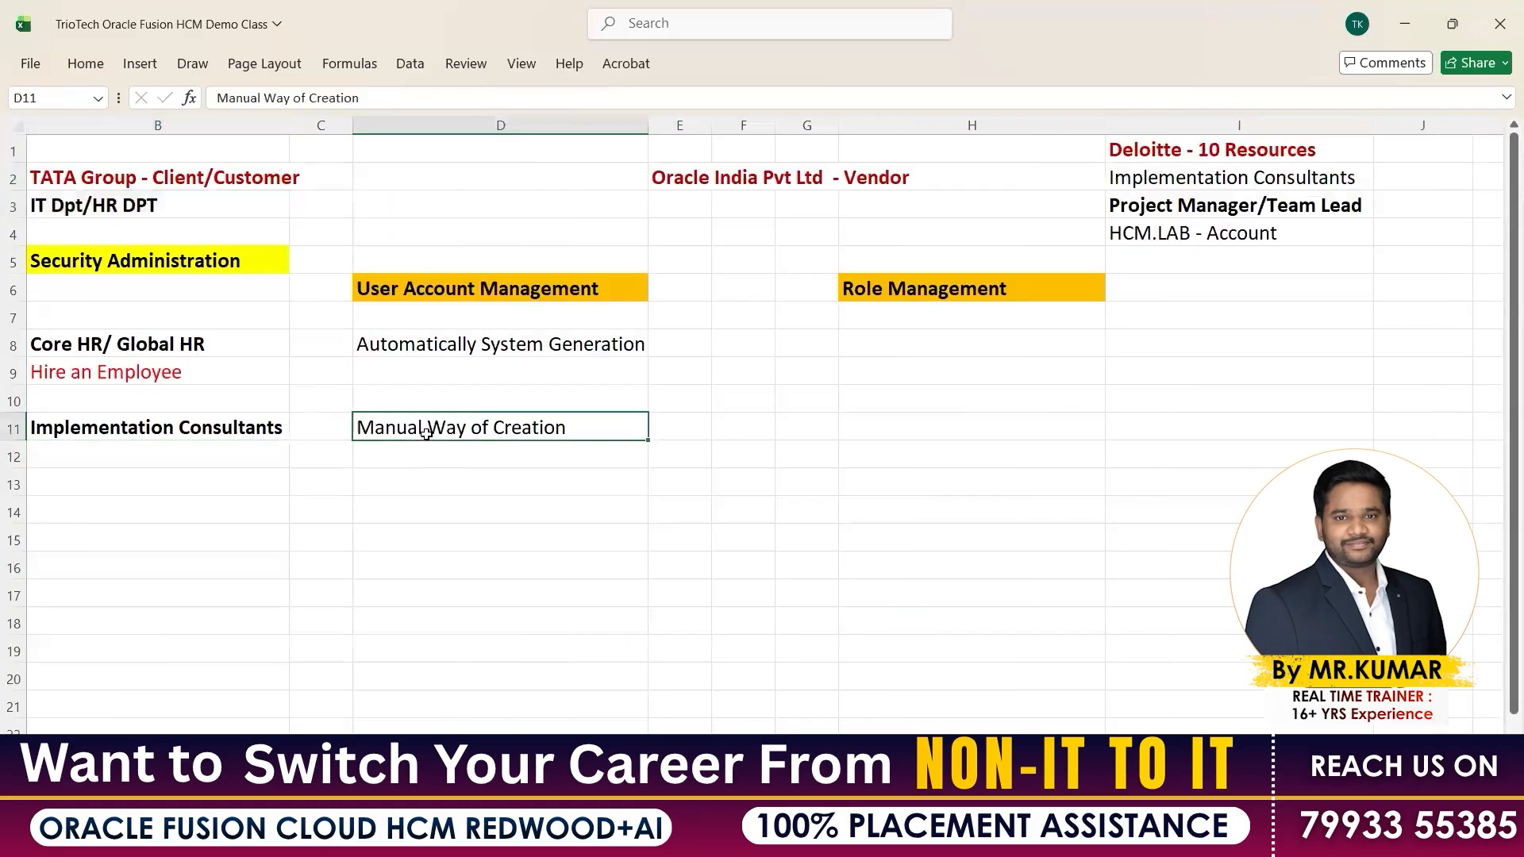
drag(159, 427, 518, 430)
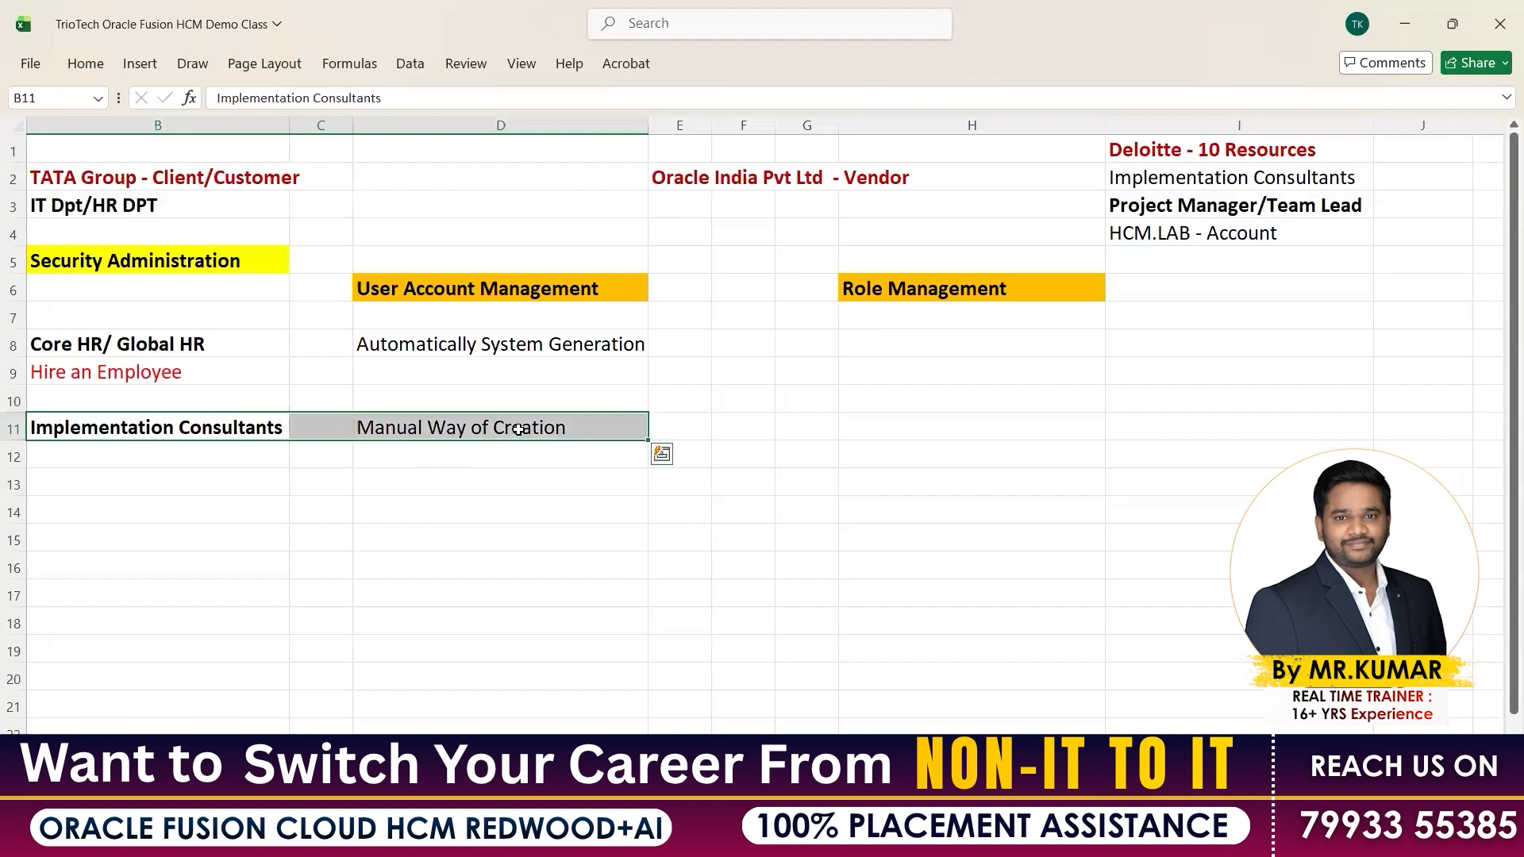
drag(218, 347, 497, 379)
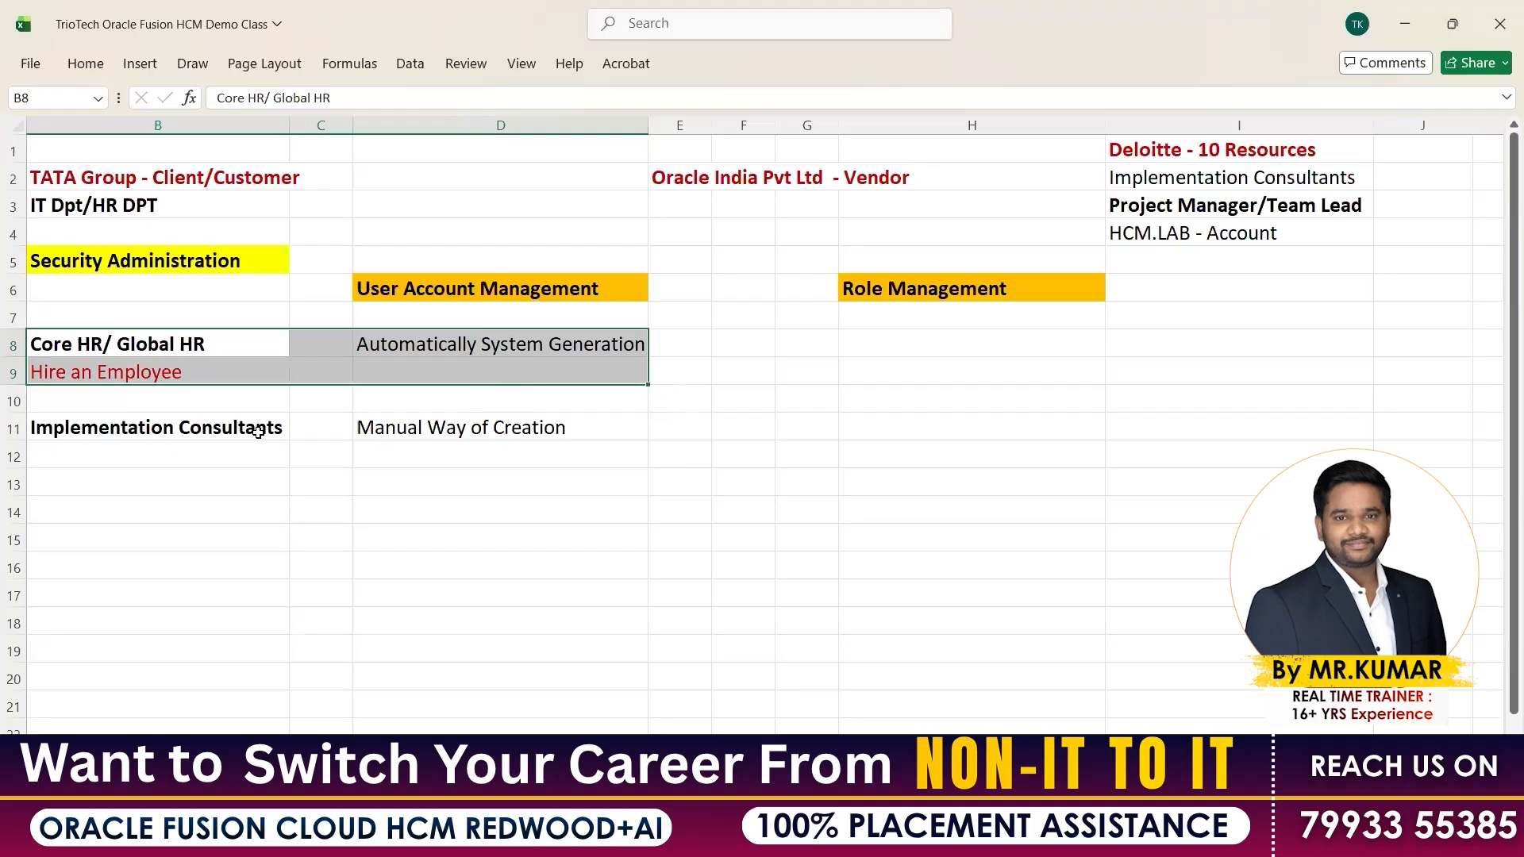
drag(258, 431, 565, 429)
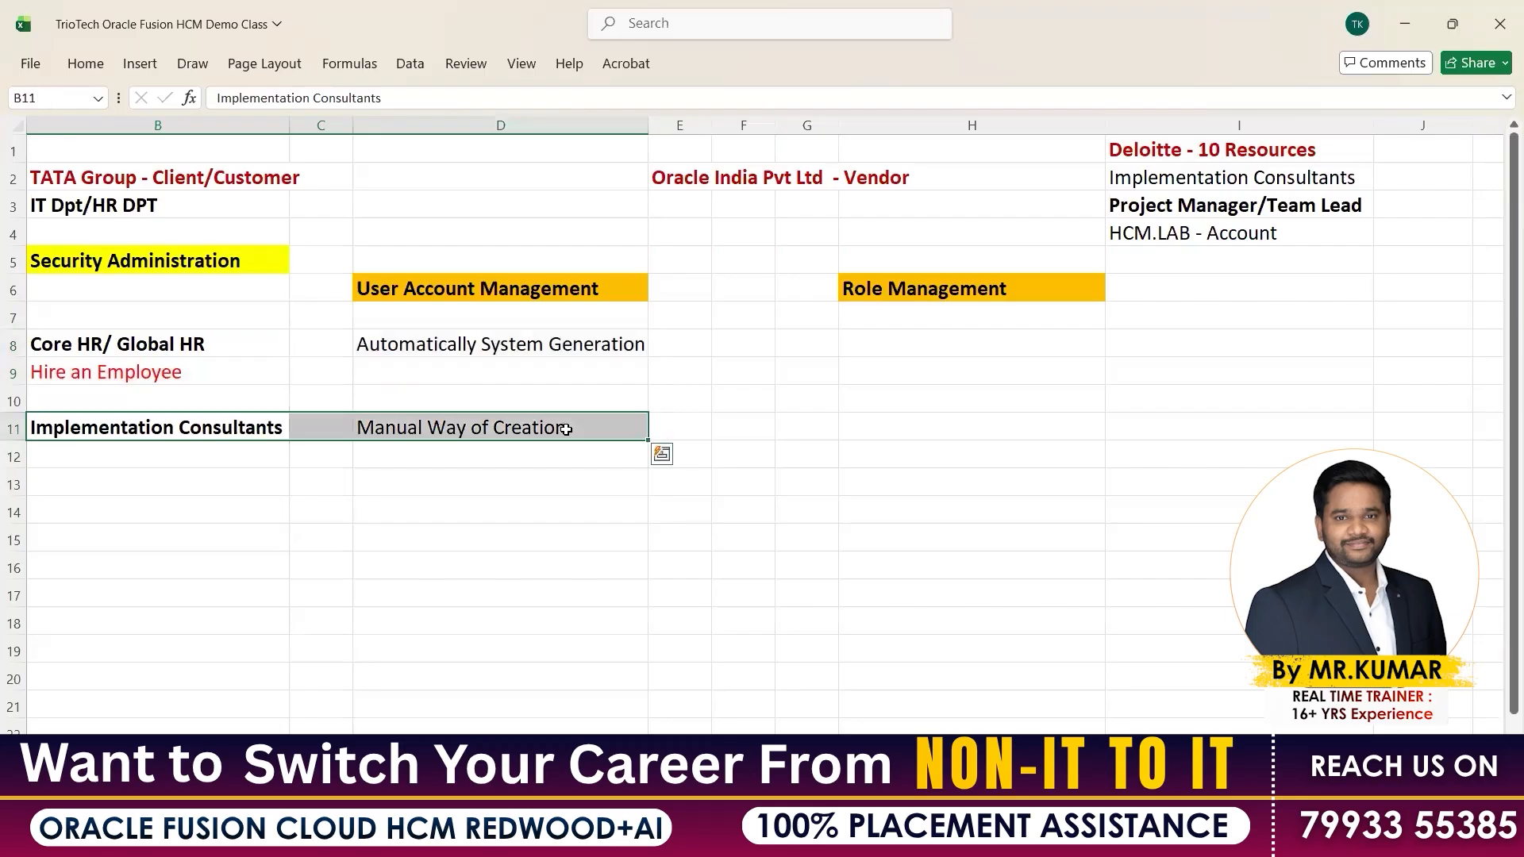
Copy the HCM.LAB - Account entry from I4, then select D11
drag(1224, 154, 1198, 232)
click(1198, 233)
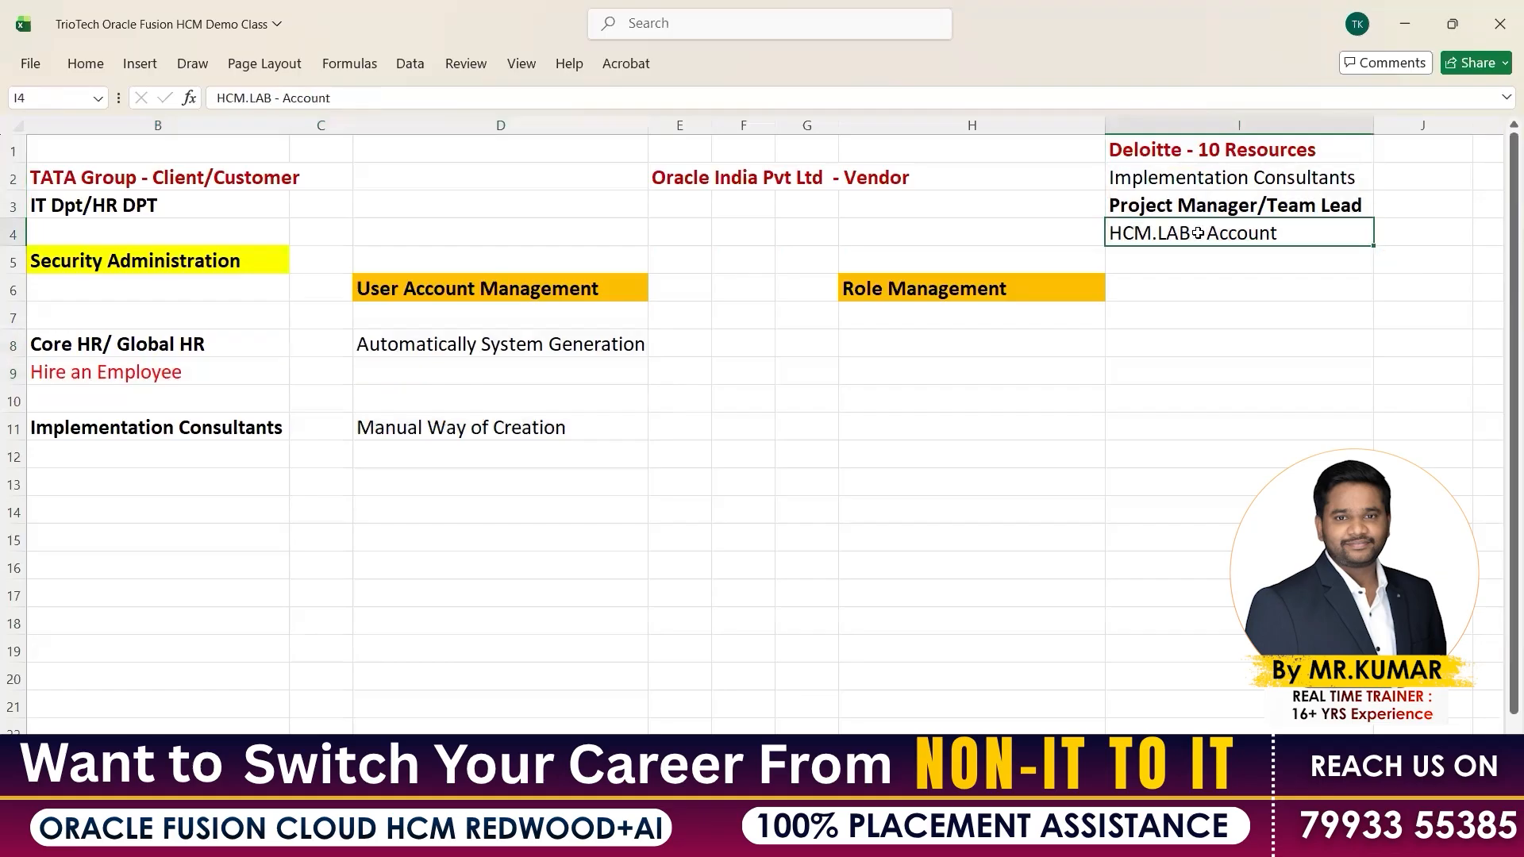
key(ctrl+c)
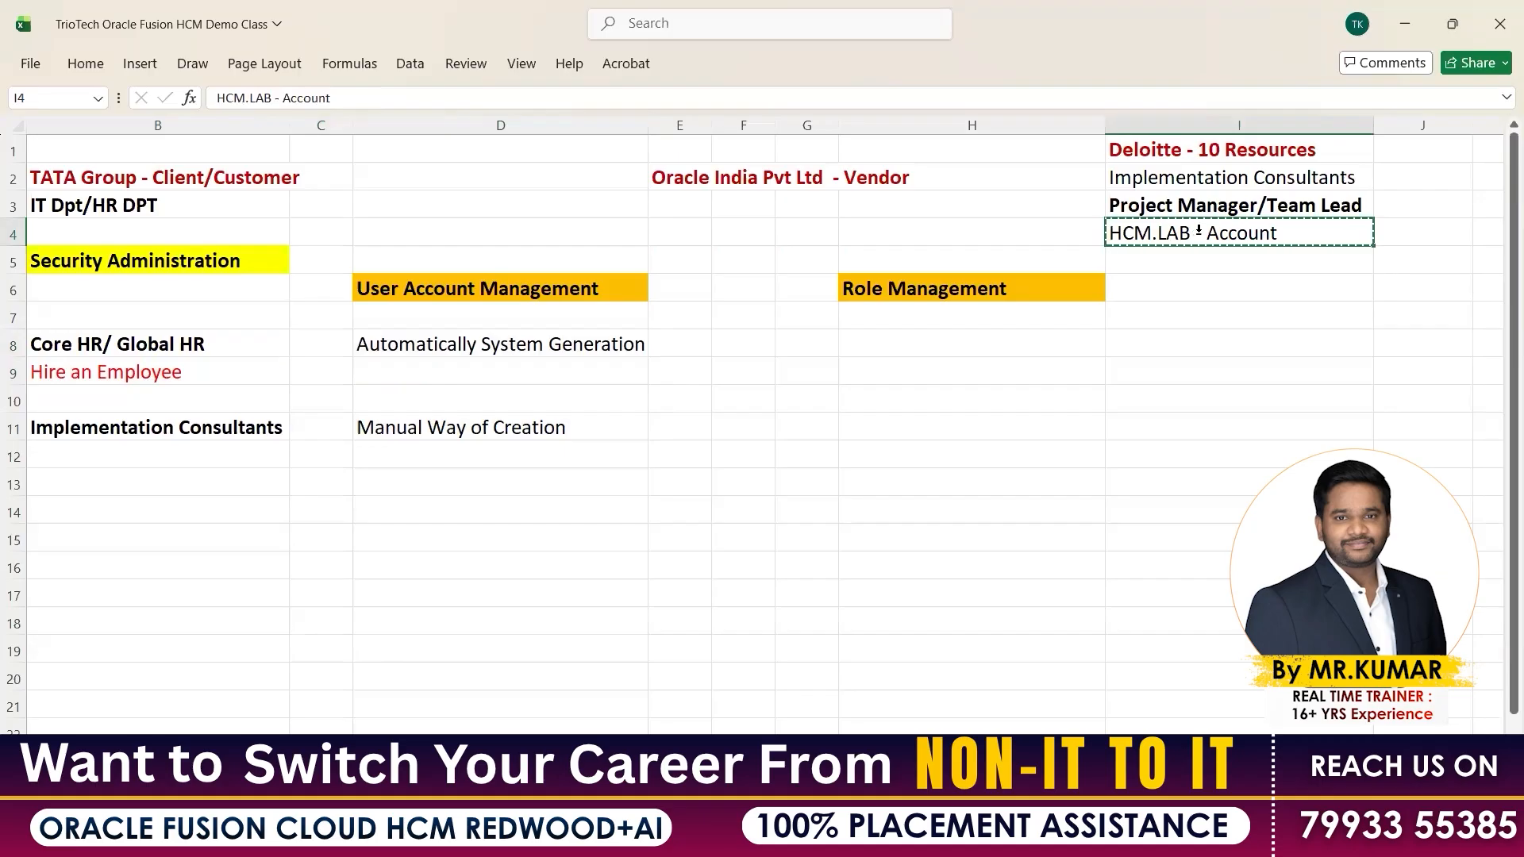
click(422, 439)
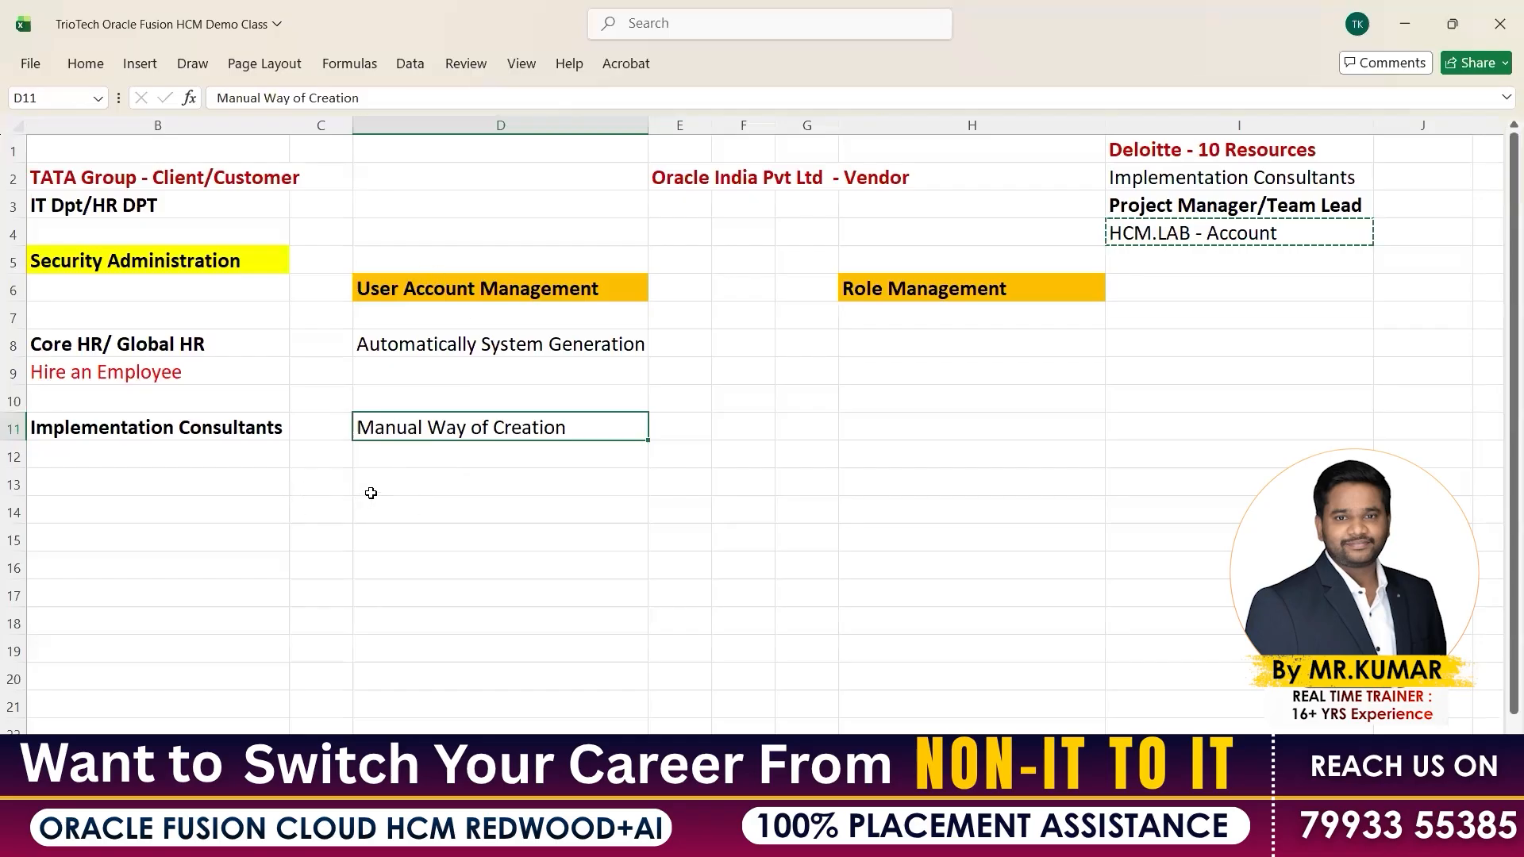
Type 'Tools----> Security Console' into D13, make it bold, and save the workbook
click(370, 493)
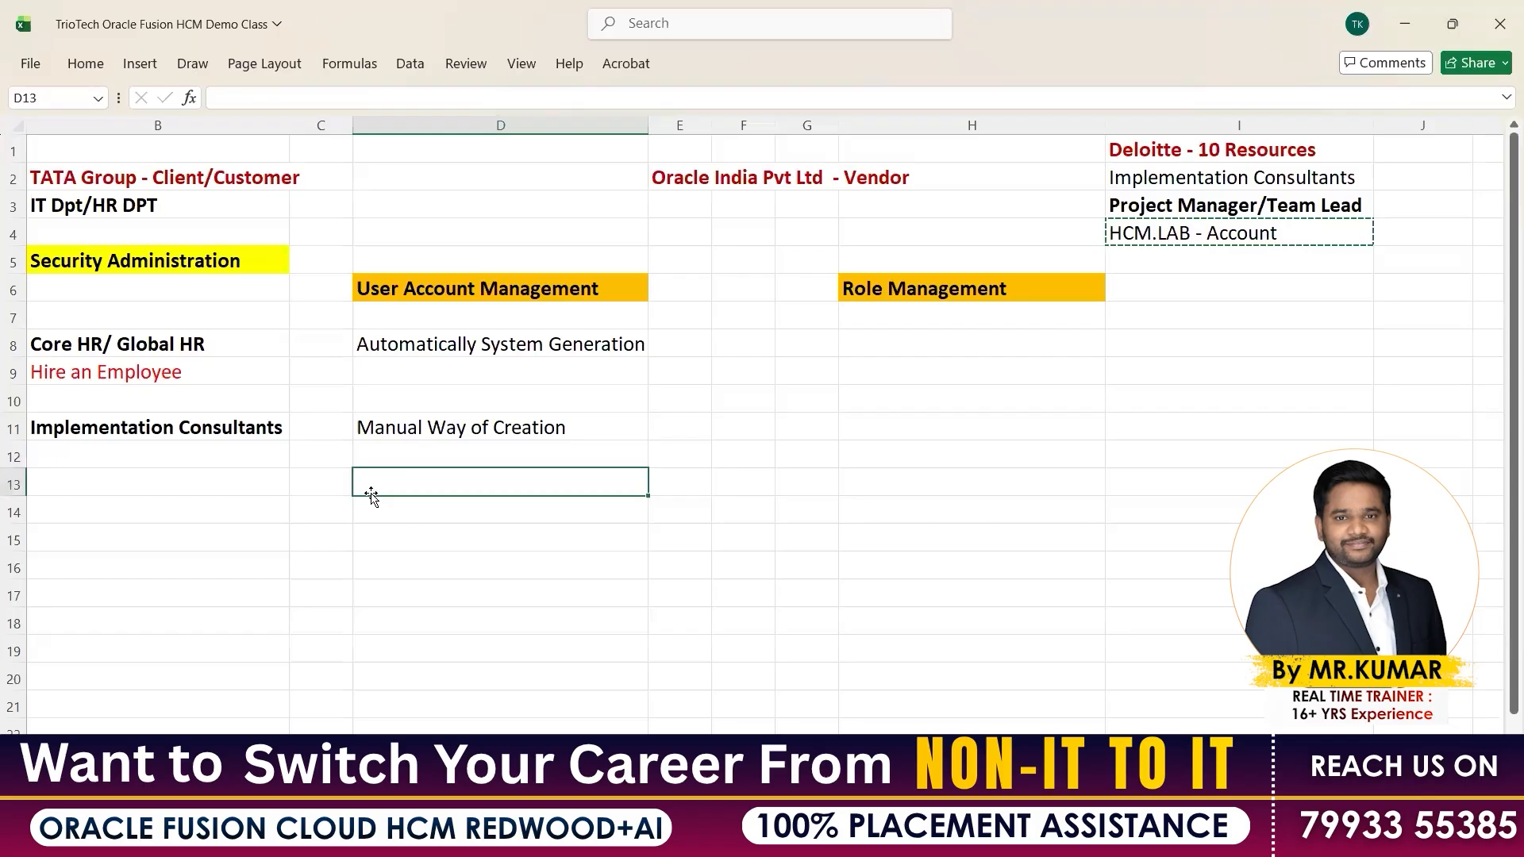
text(Tools)
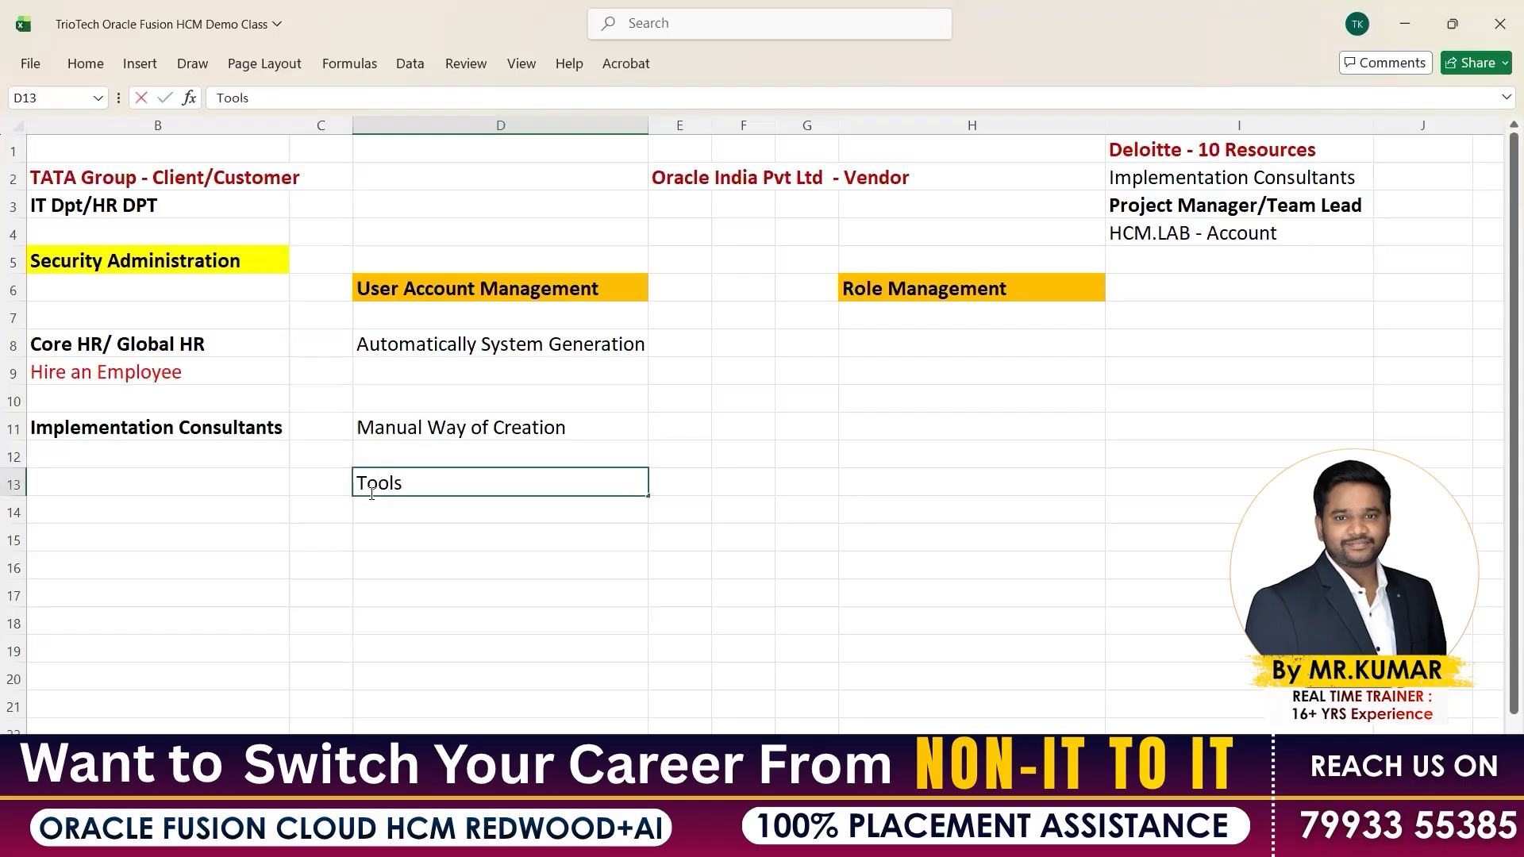
text(----> Security Console)
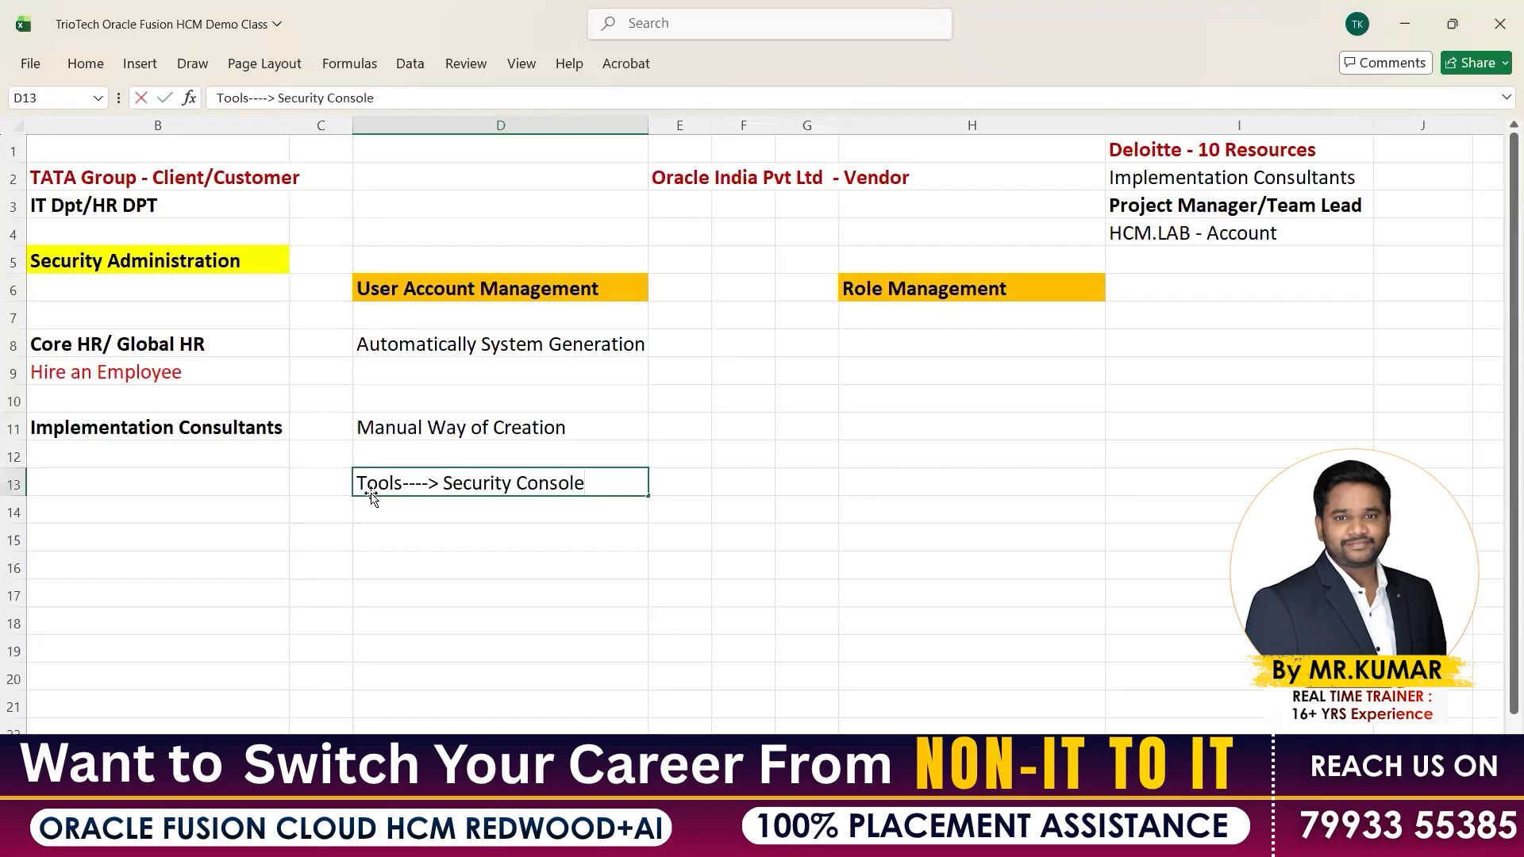
key(Return)
click(474, 476)
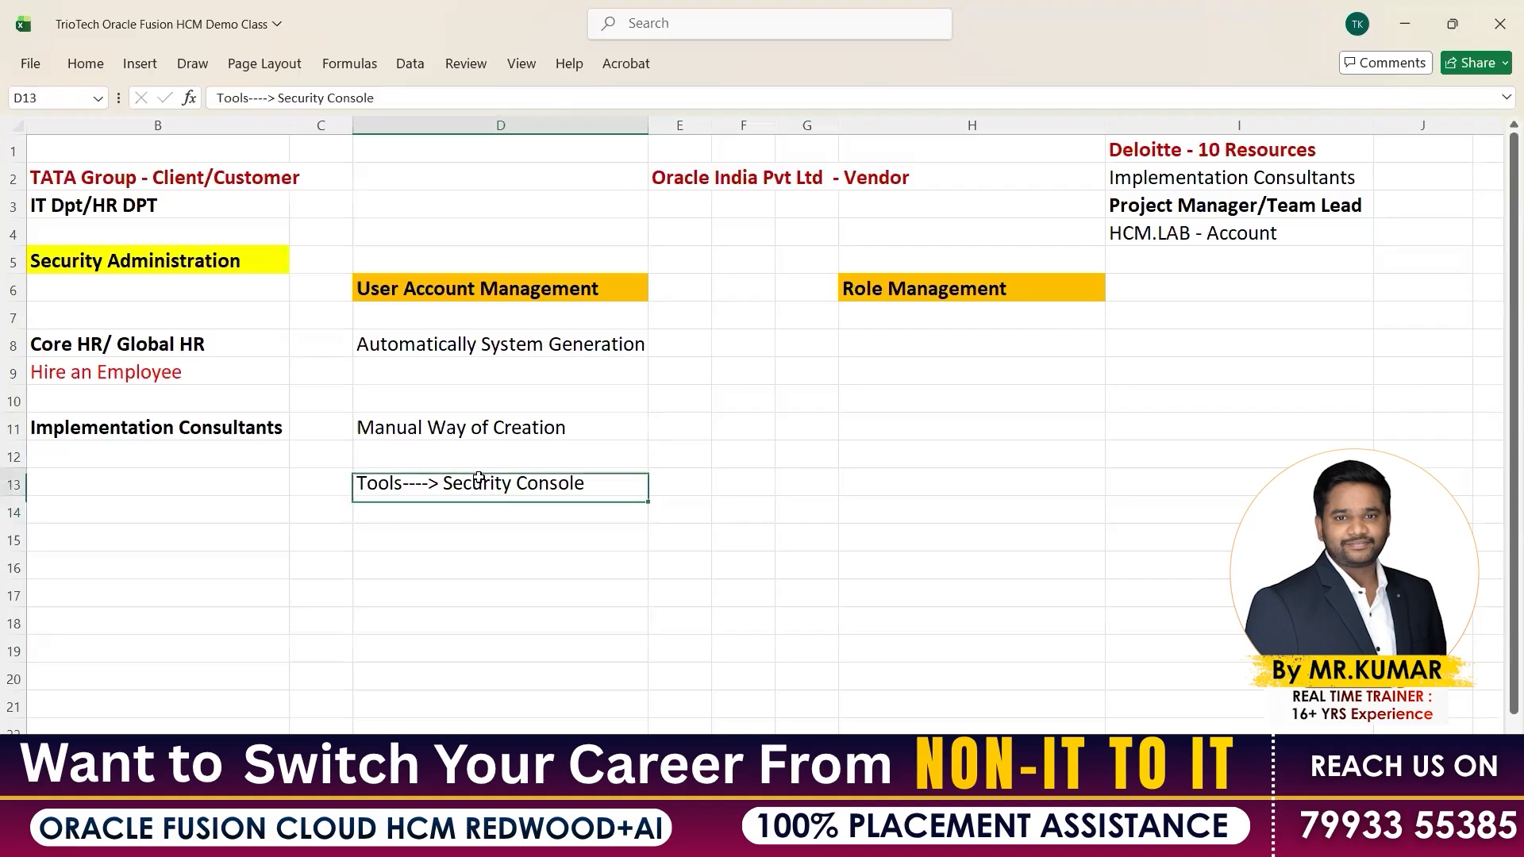
key(ctrl+b)
key(ctrl+s)
key(Down)
key(Down)
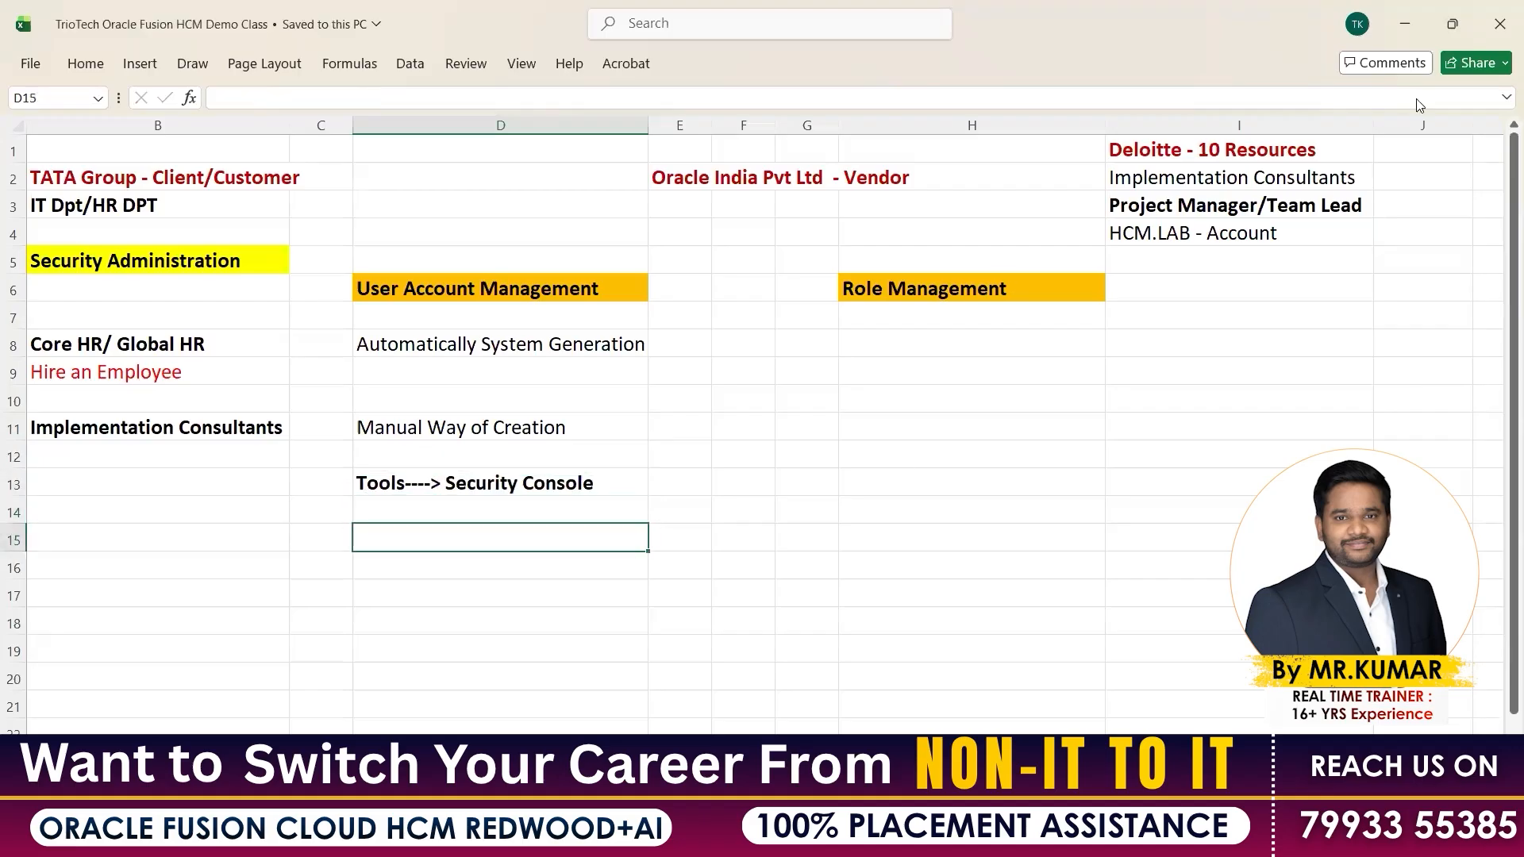
click(1405, 24)
Dismiss the Anu Office choices and leave the Hire an Employee form for the home page
click(443, 594)
click(410, 595)
click(1048, 145)
scroll(1207, 223, up, 6)
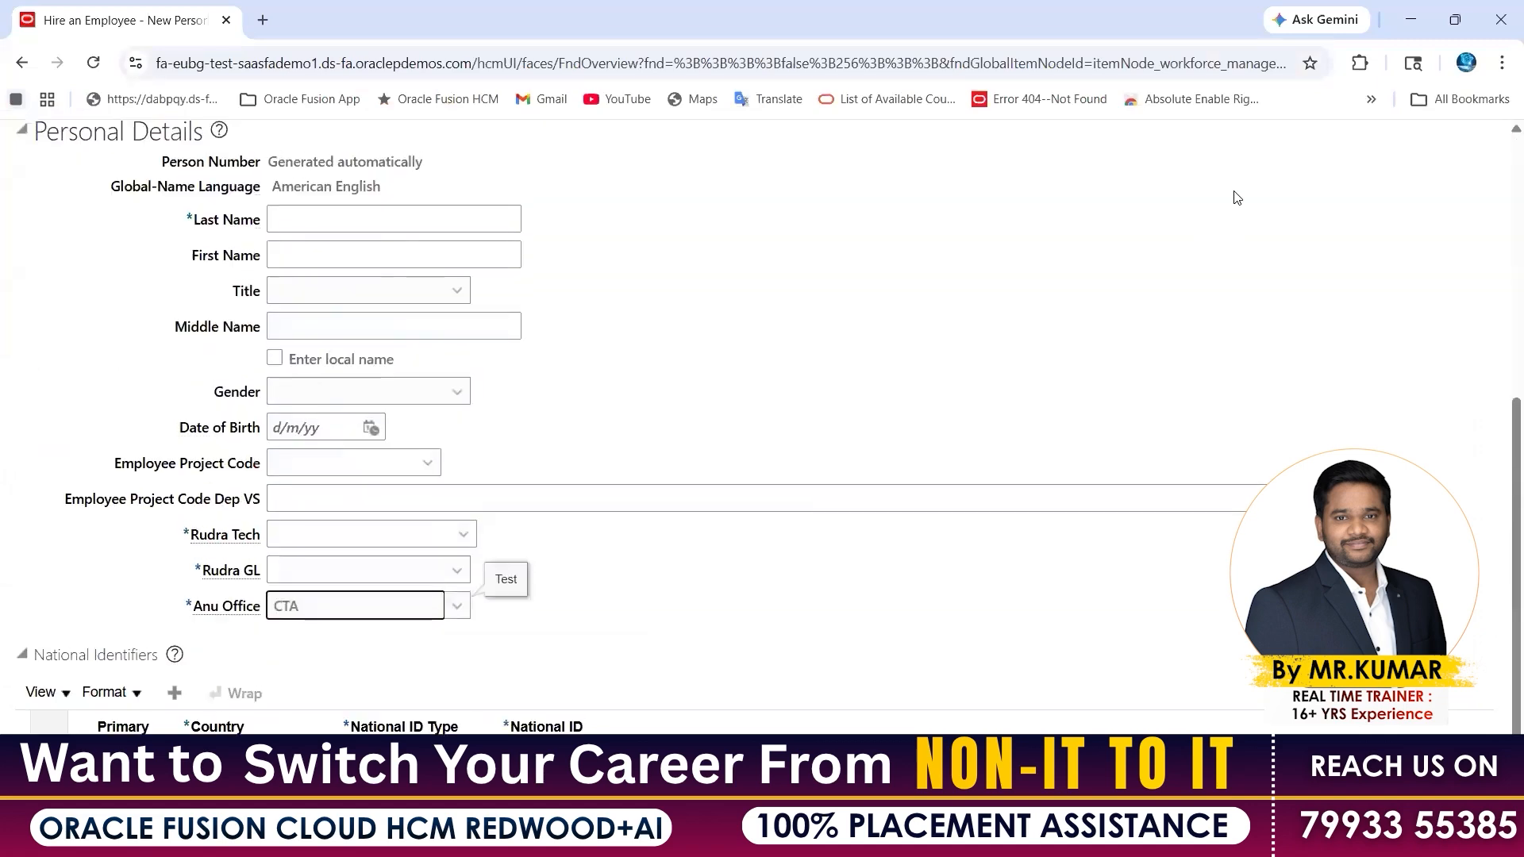
click(1200, 296)
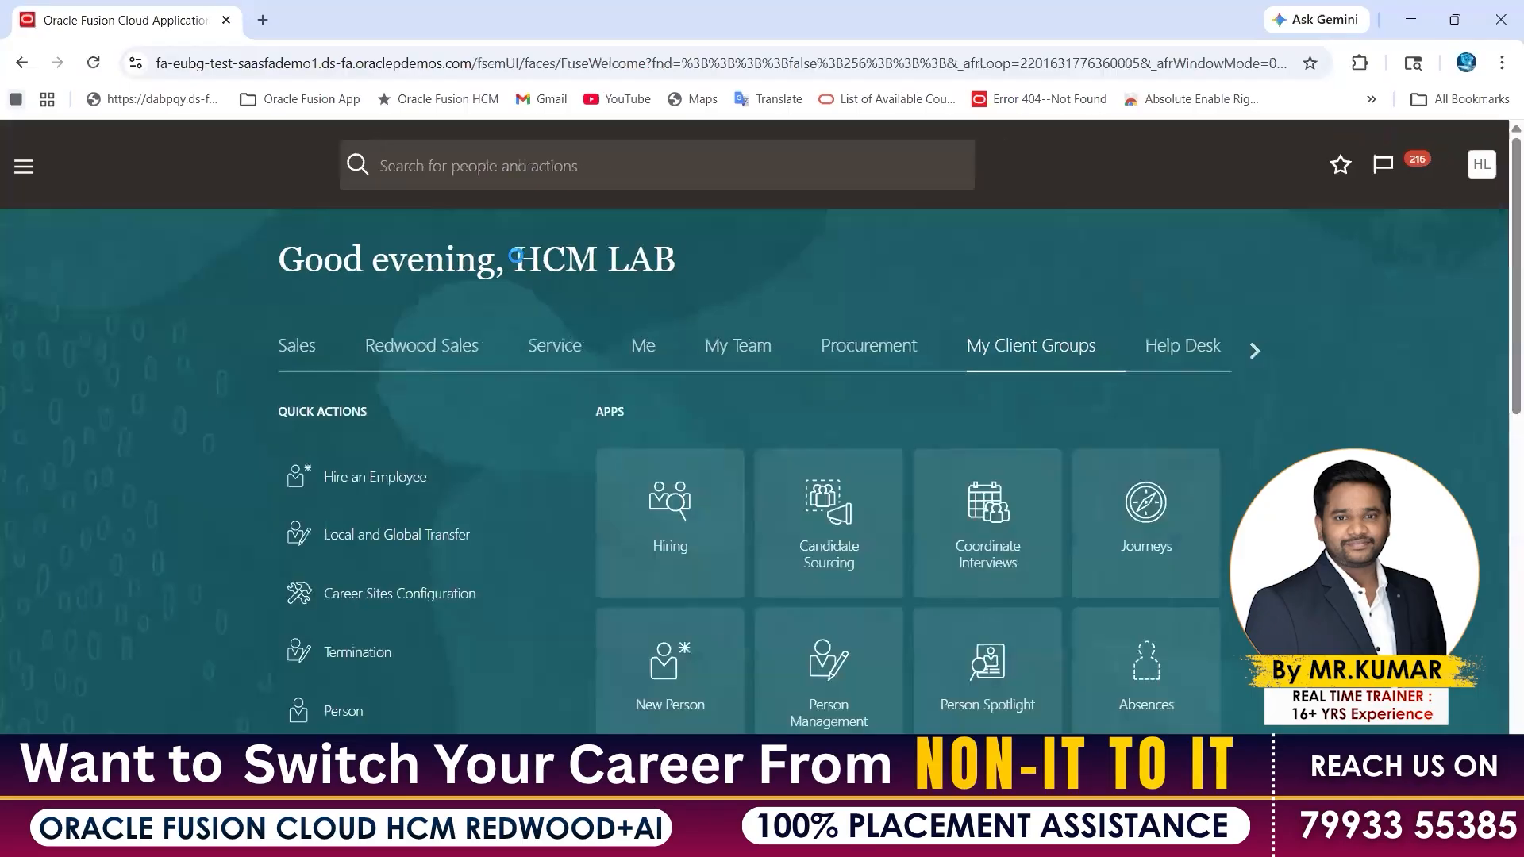
Inspect the home page greeting and address, then page right through the module tabs
drag(652, 260, 517, 240)
drag(764, 260, 684, 259)
key(ctrl+l)
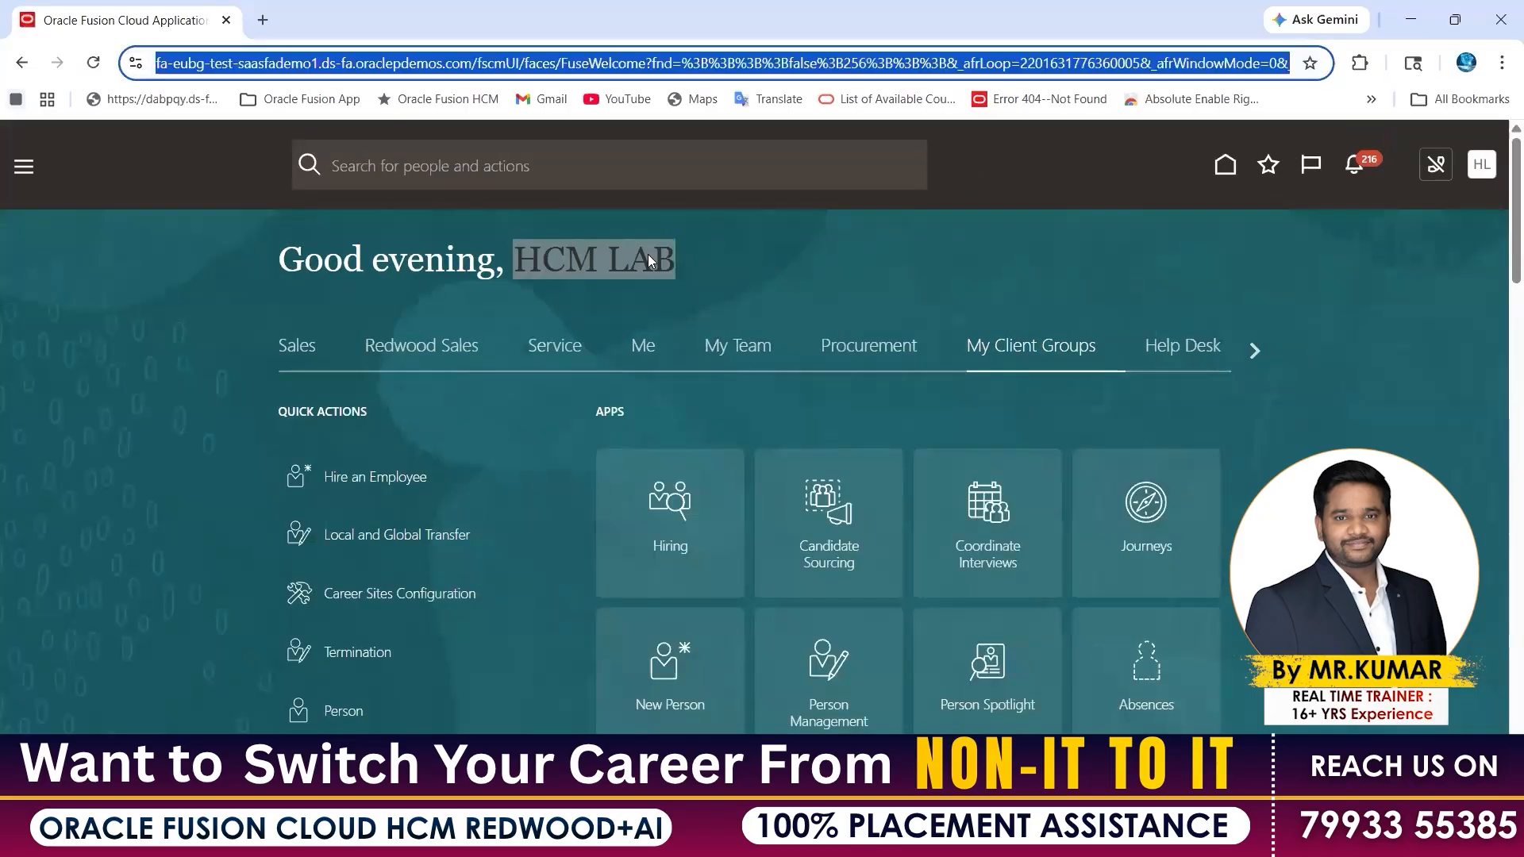
click(705, 252)
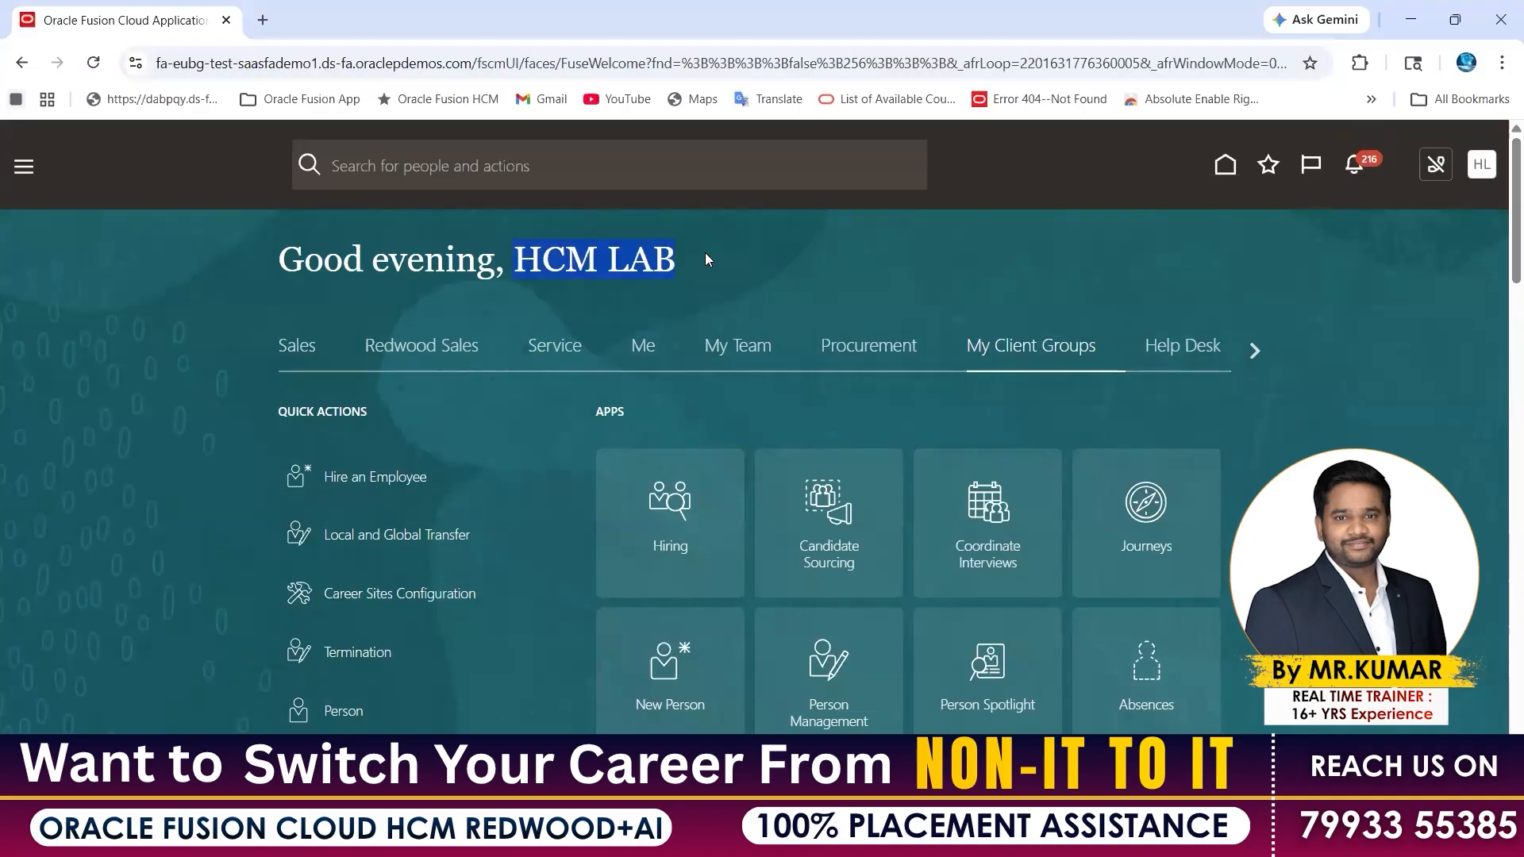
click(1044, 273)
click(267, 64)
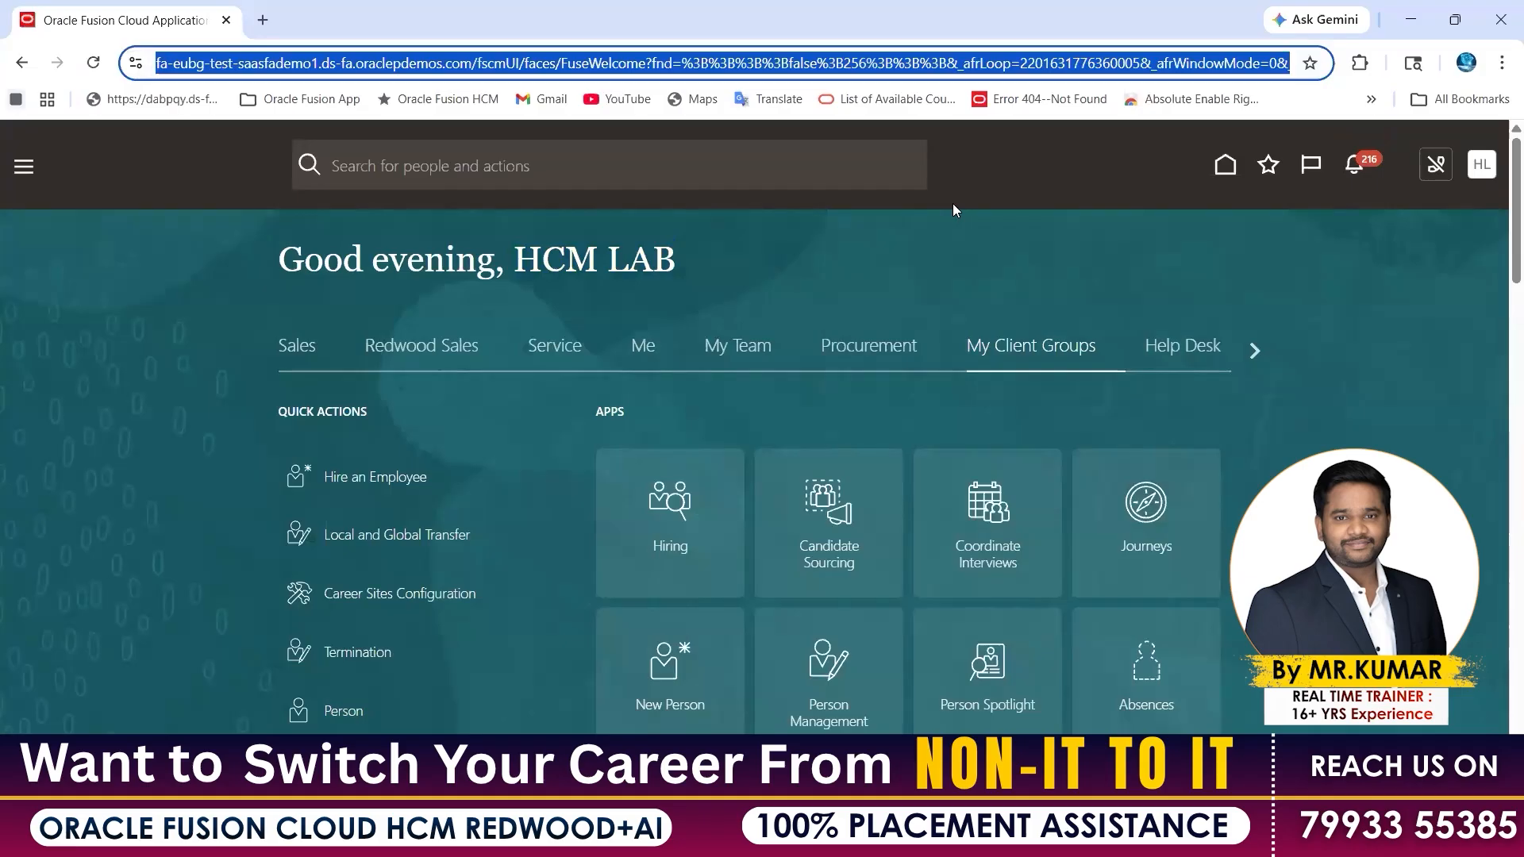
click(1252, 350)
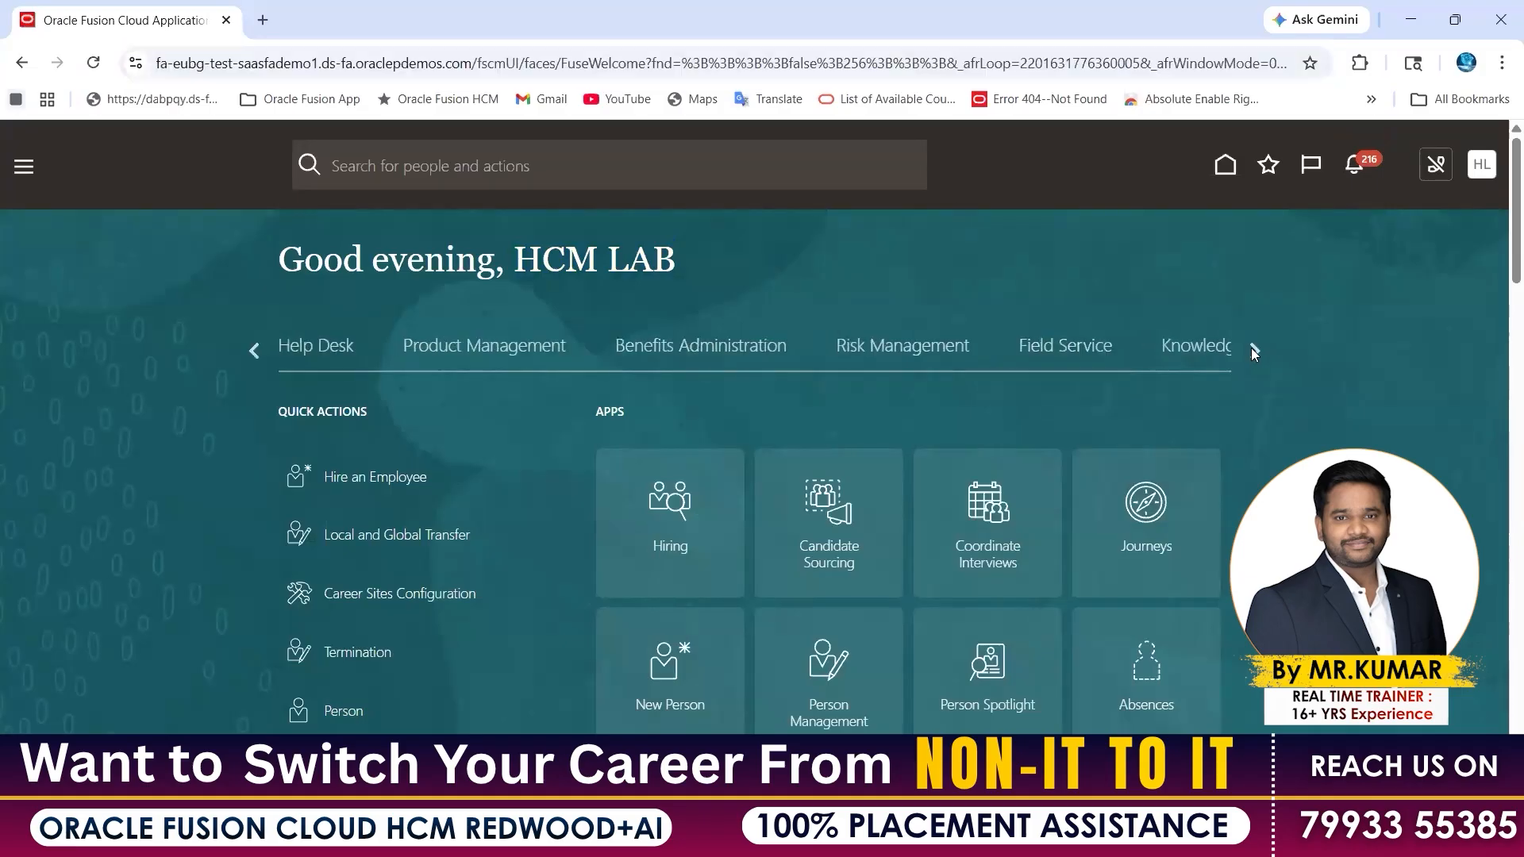
click(1251, 348)
Page the module strip past Partner Management and open the Tools tab
click(1251, 348)
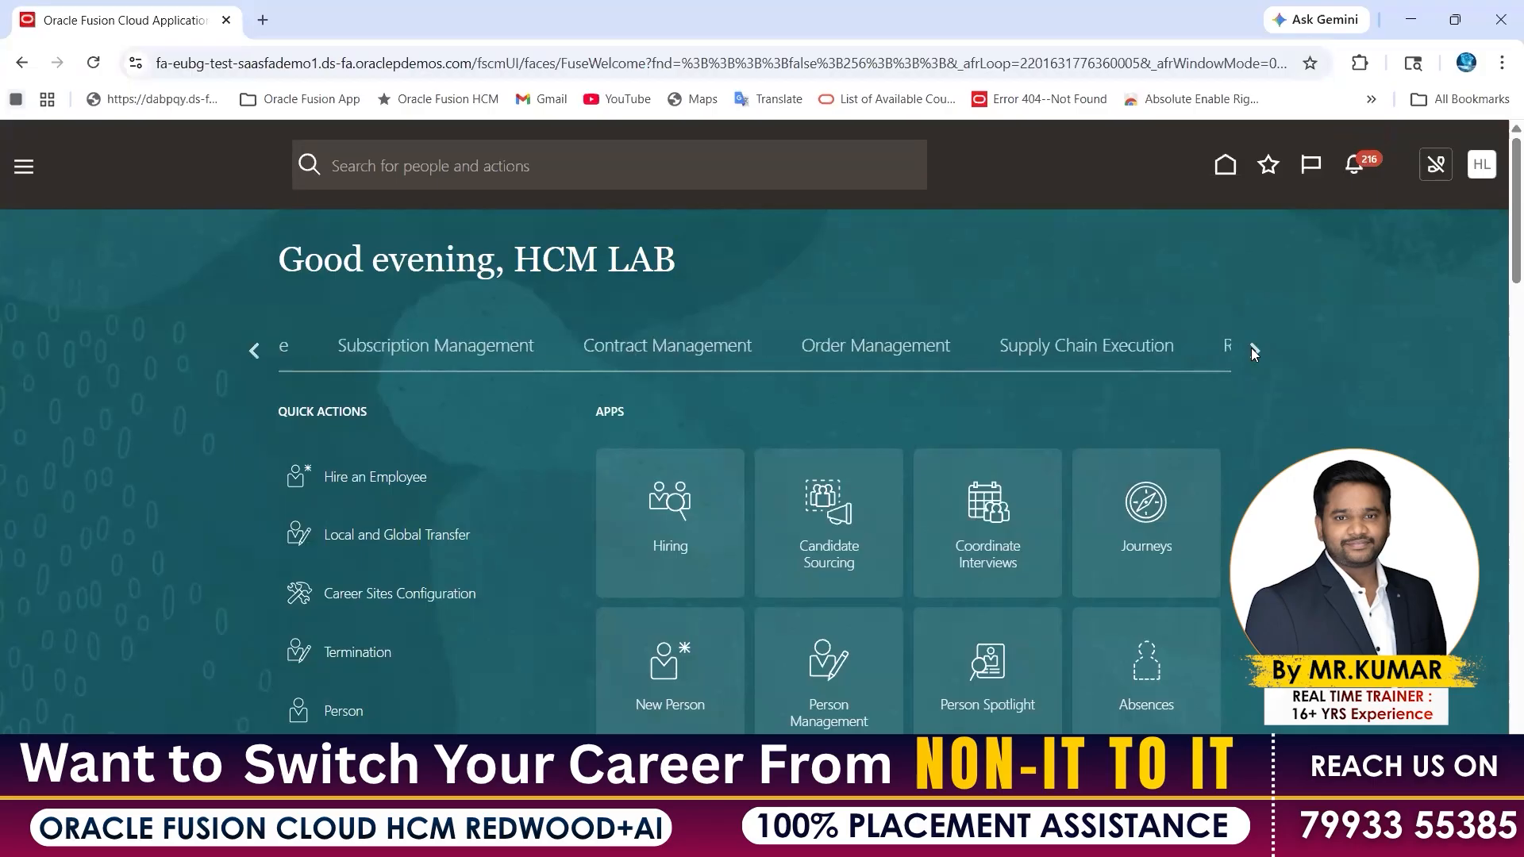
click(1252, 350)
click(1252, 350)
click(1251, 350)
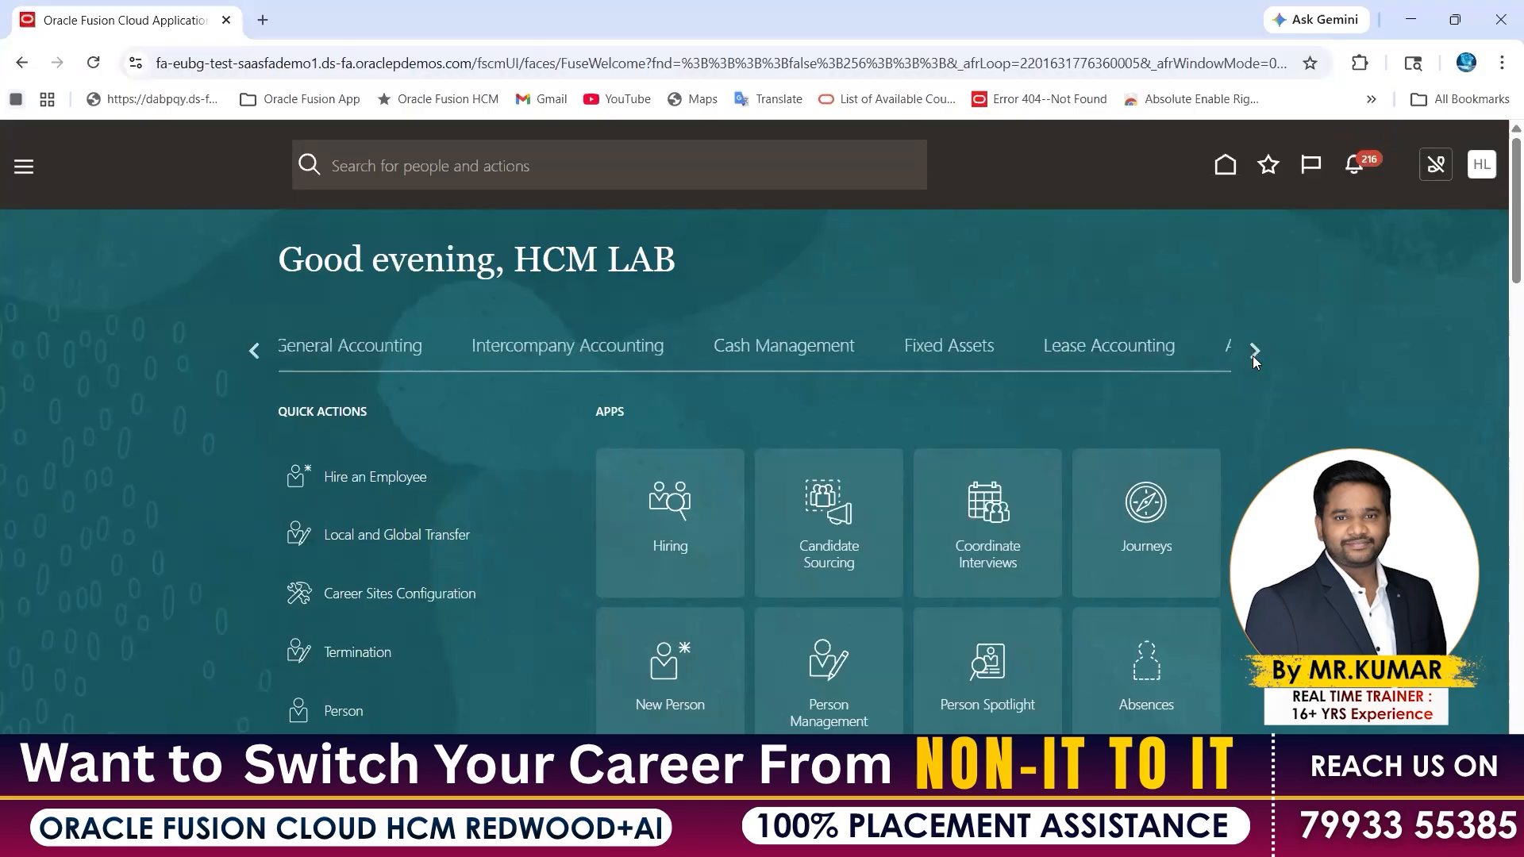
click(1252, 352)
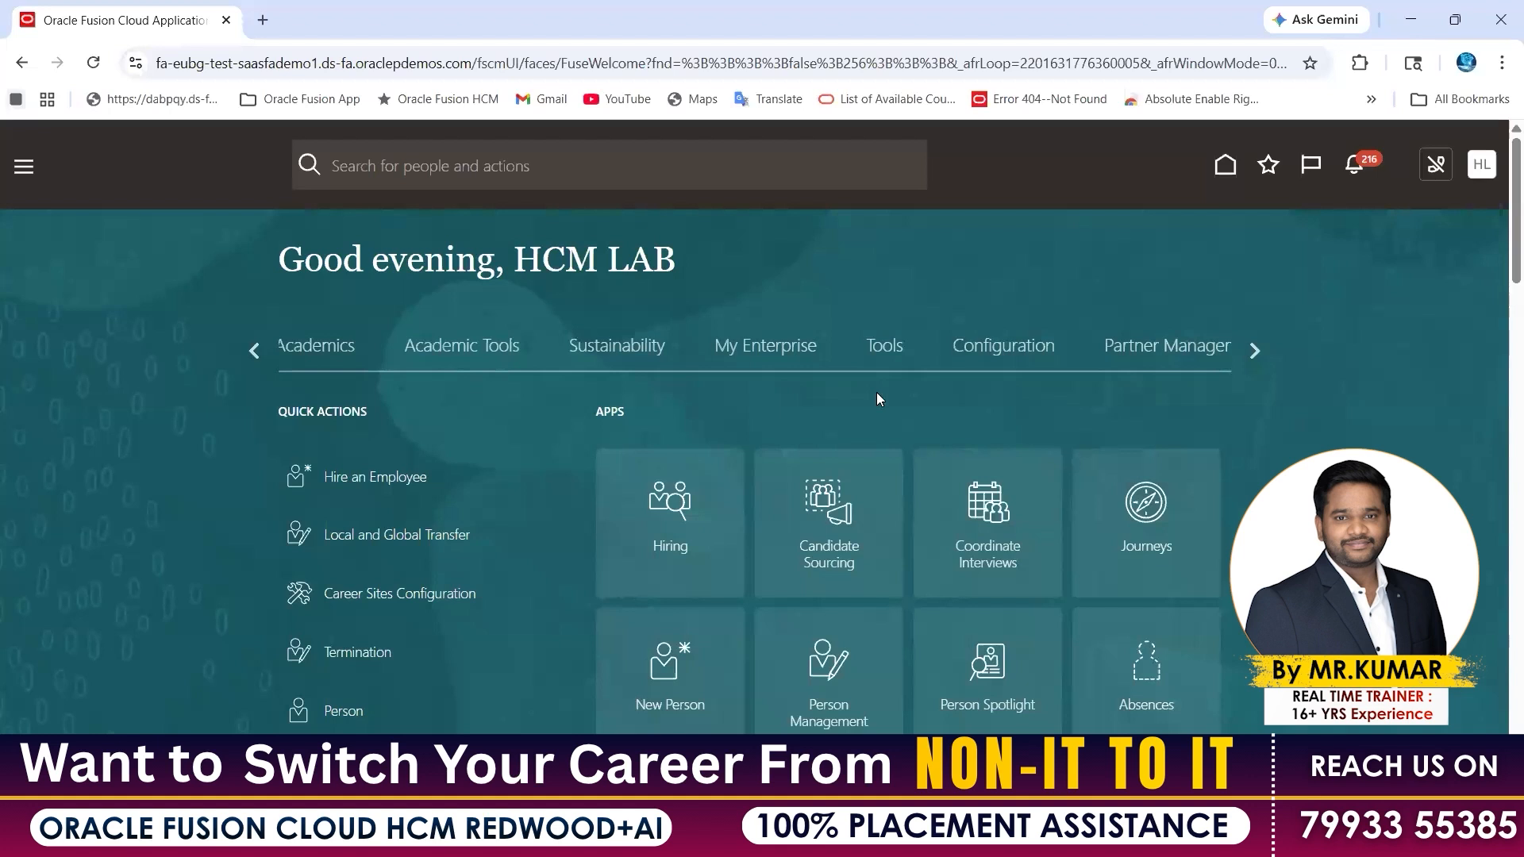
click(883, 355)
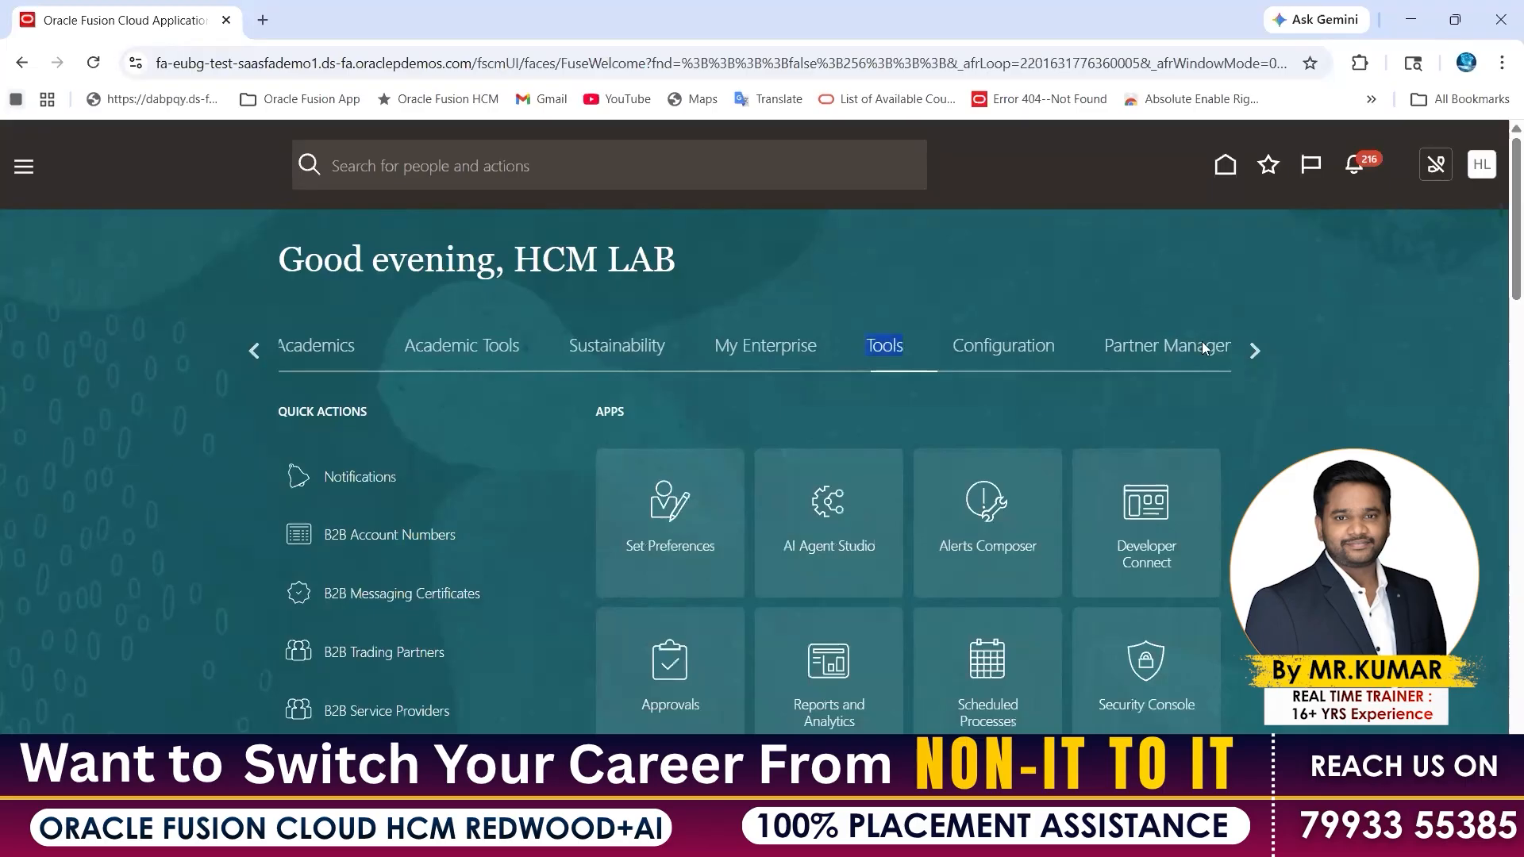
Scroll through the Tools apps, check the Security Console note in Excel, and come back
scroll(1104, 377, down, 3)
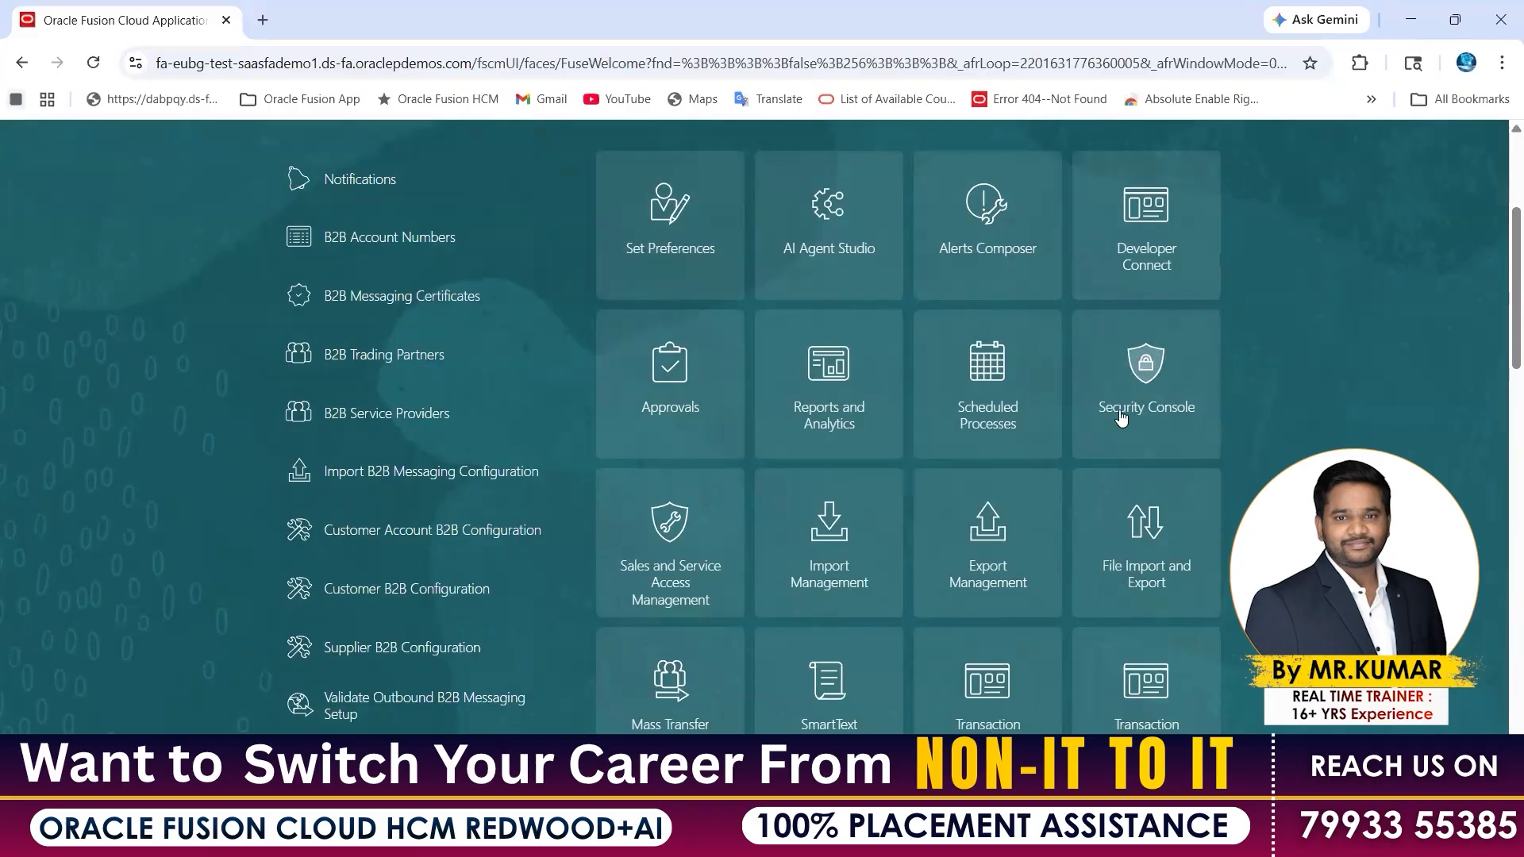
click(178, 70)
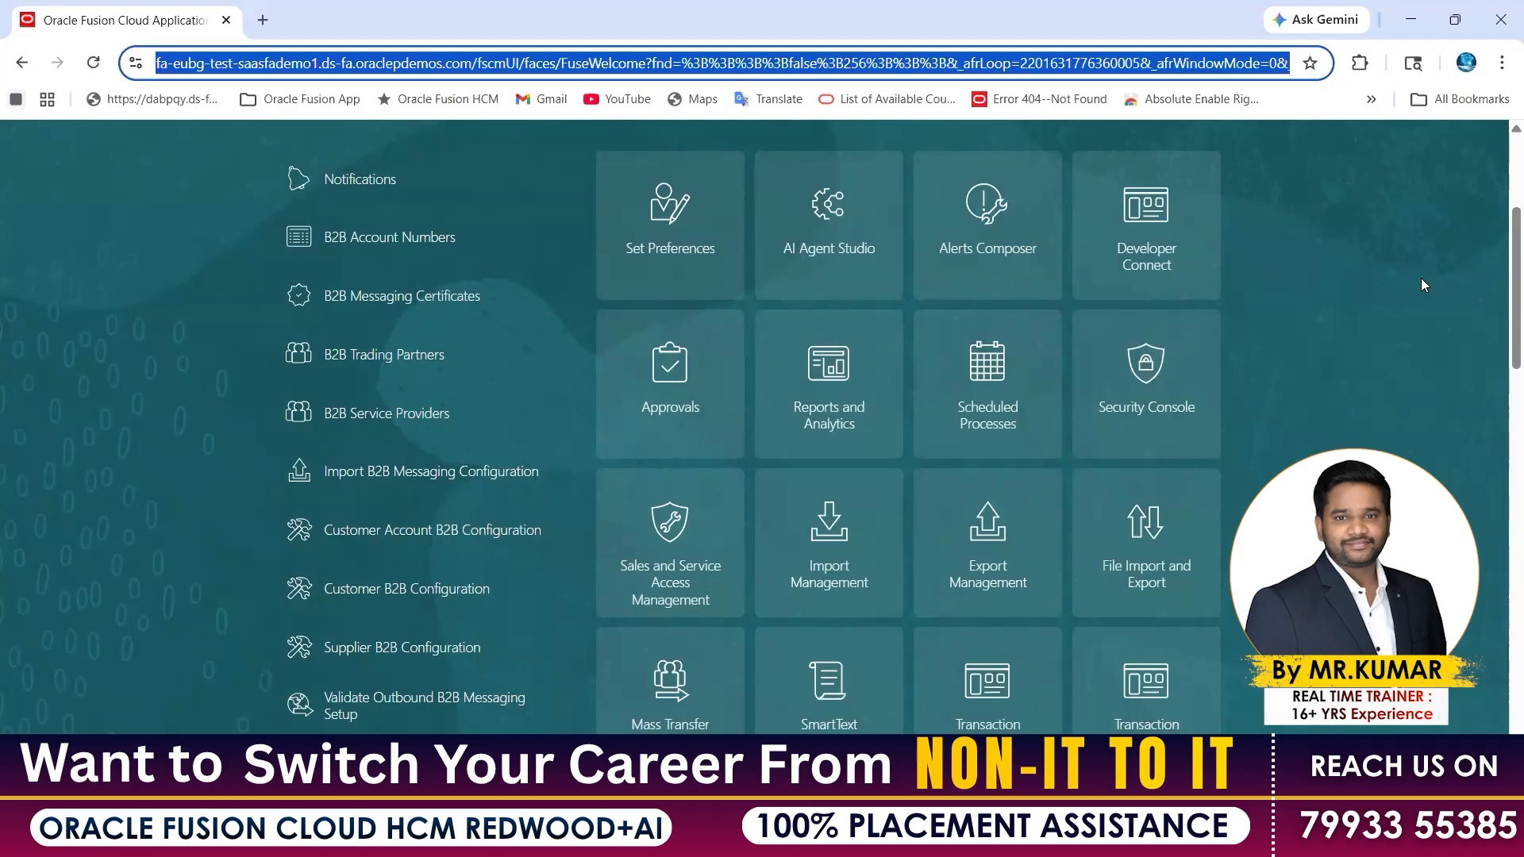
scroll(210, 140, up, 3)
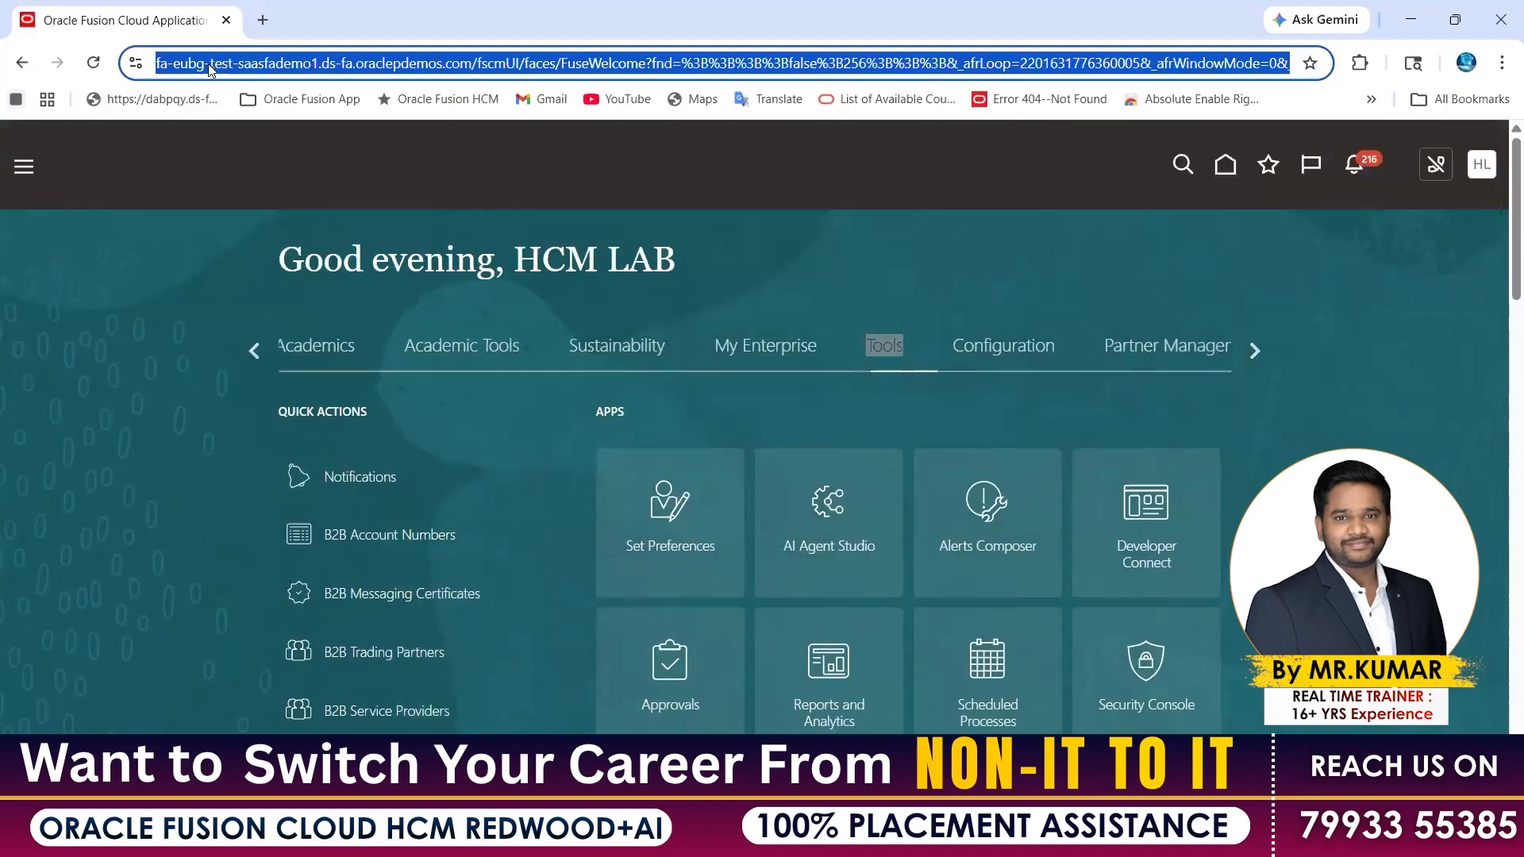
click(210, 70)
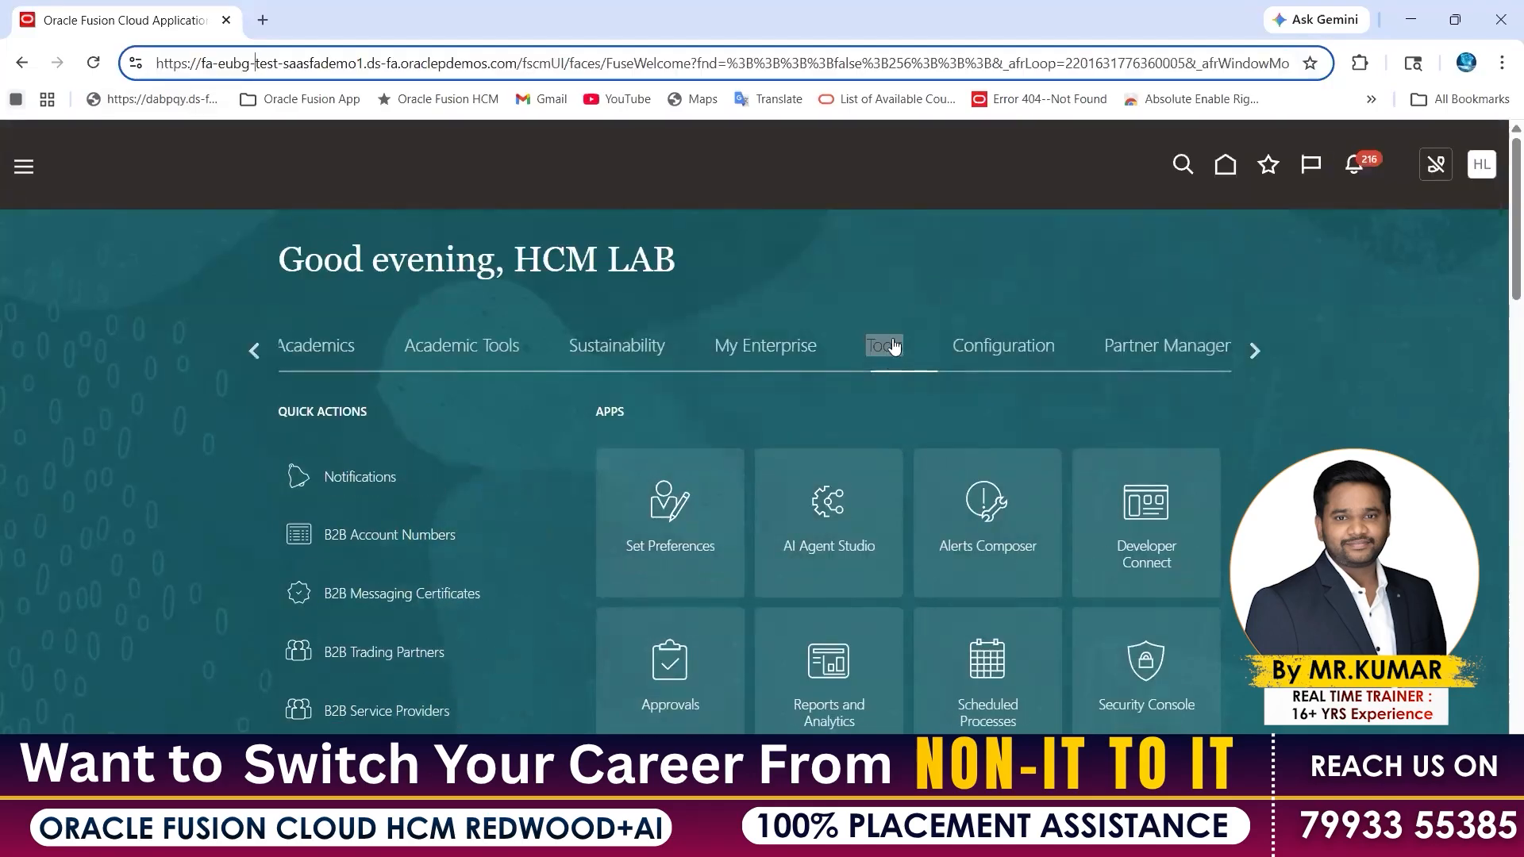
scroll(1190, 480, down, 2)
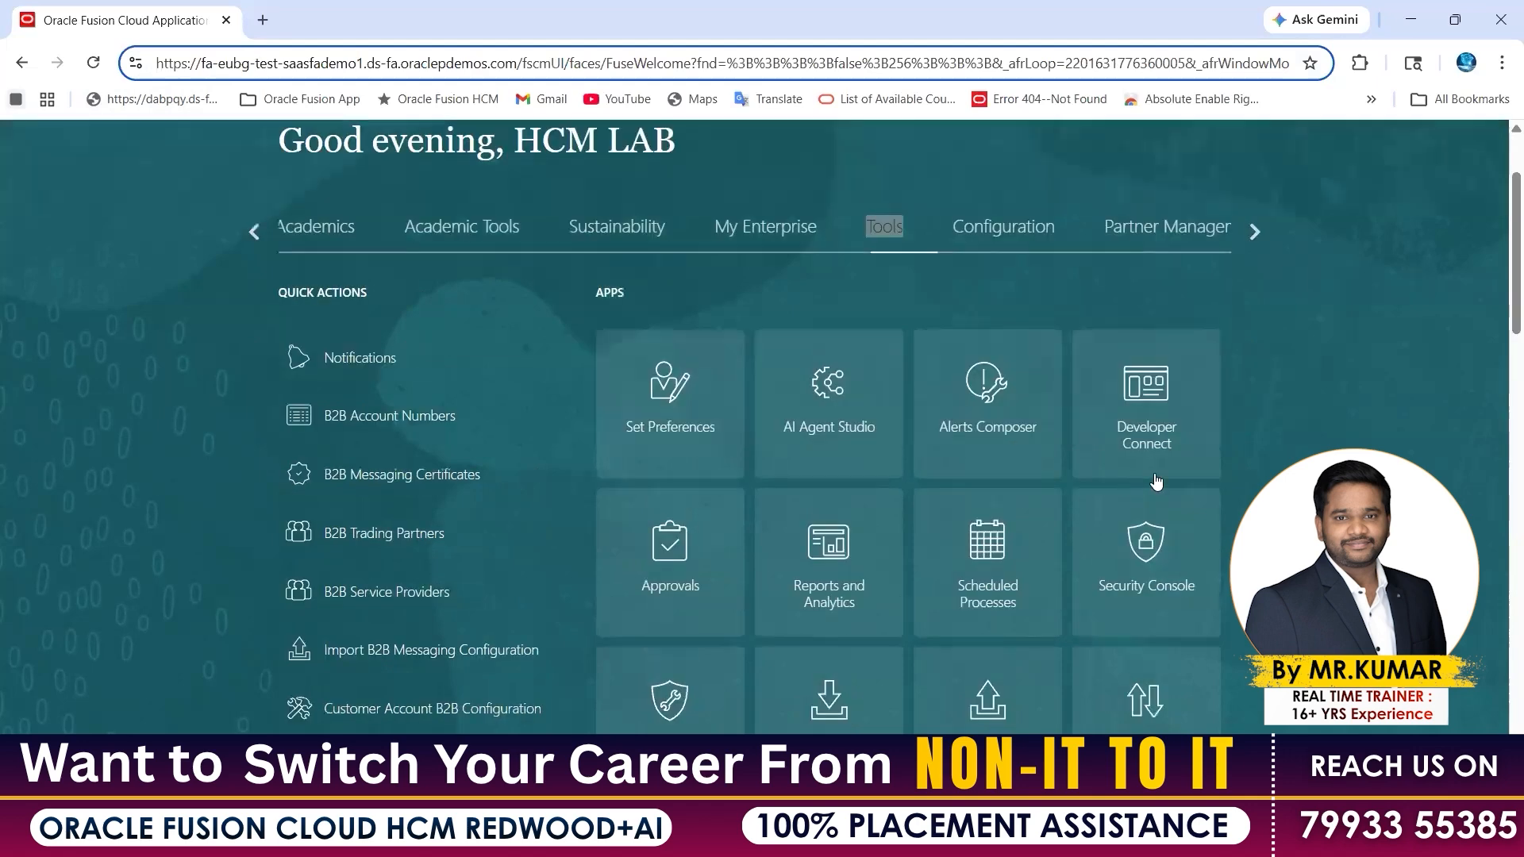
scroll(1143, 476, down, 1)
click(971, 837)
click(1075, 727)
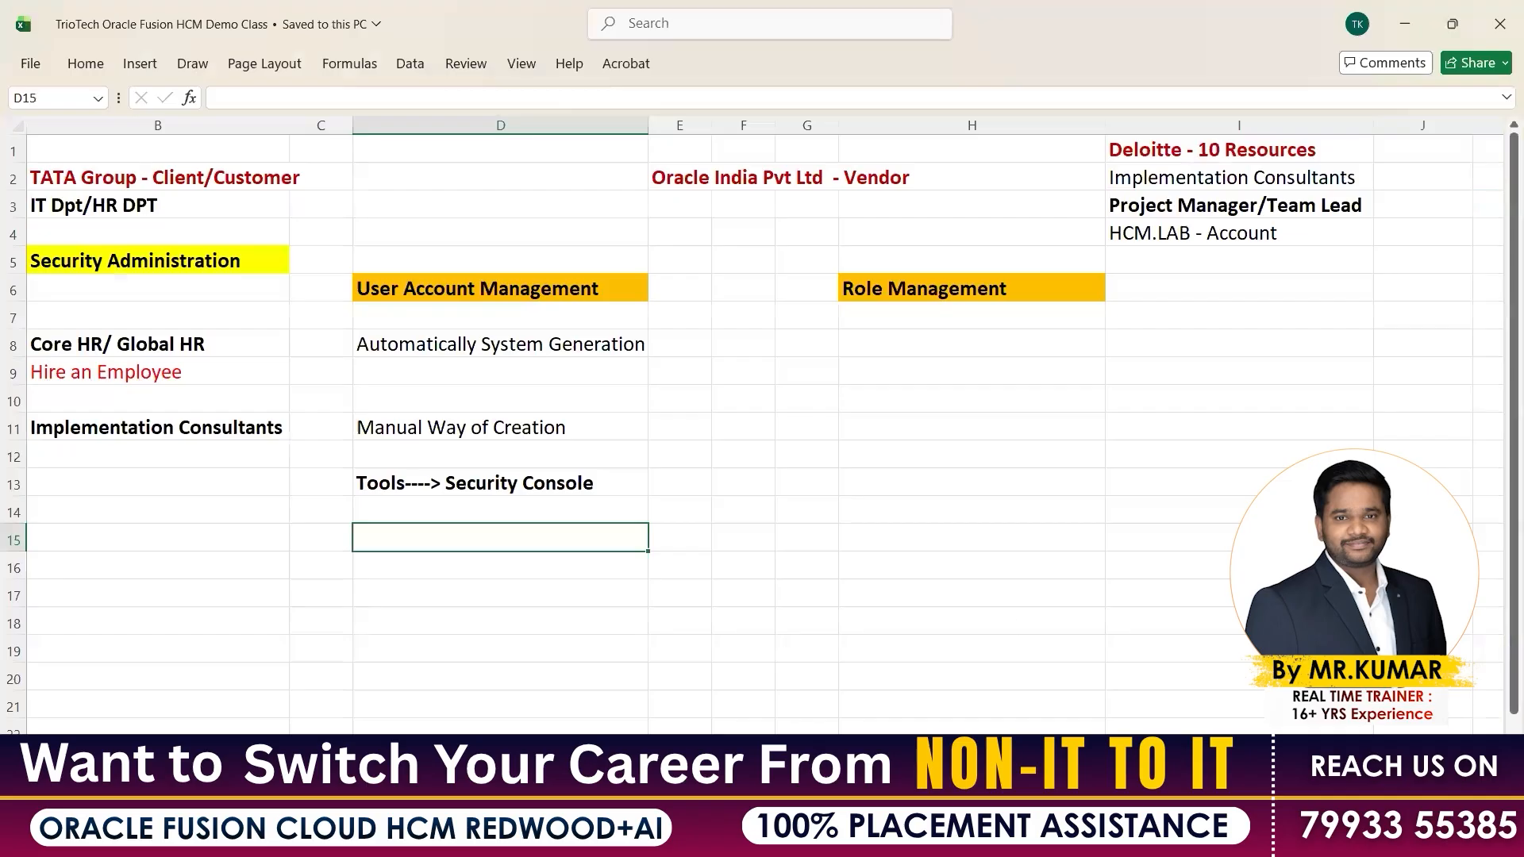
key(Up)
key(Up)
key(alt+Tab)
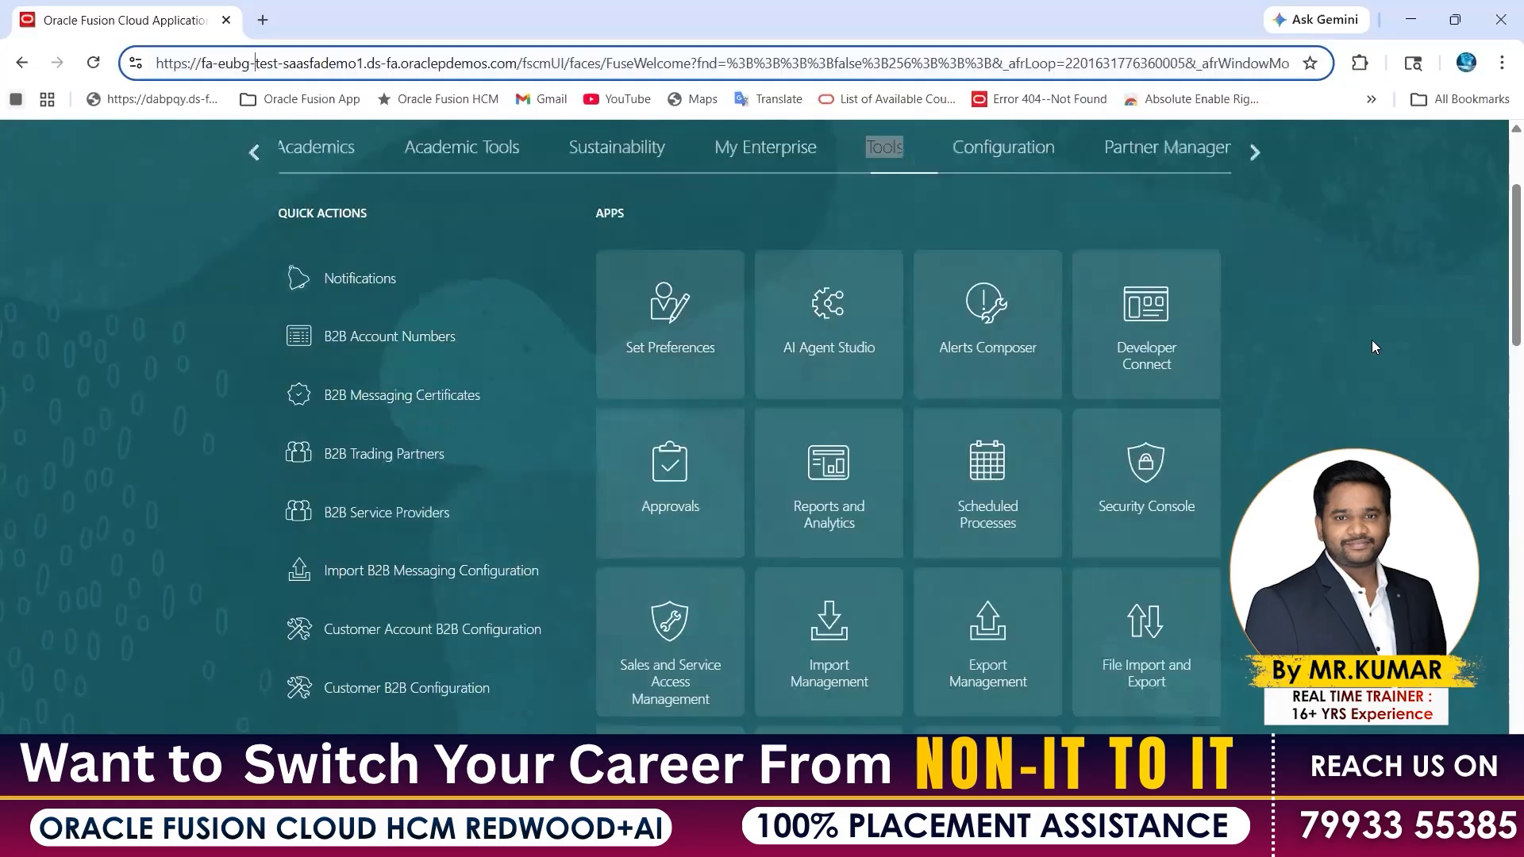
Open Security Console, go to Users, and start a new account with Add User Account
click(1145, 463)
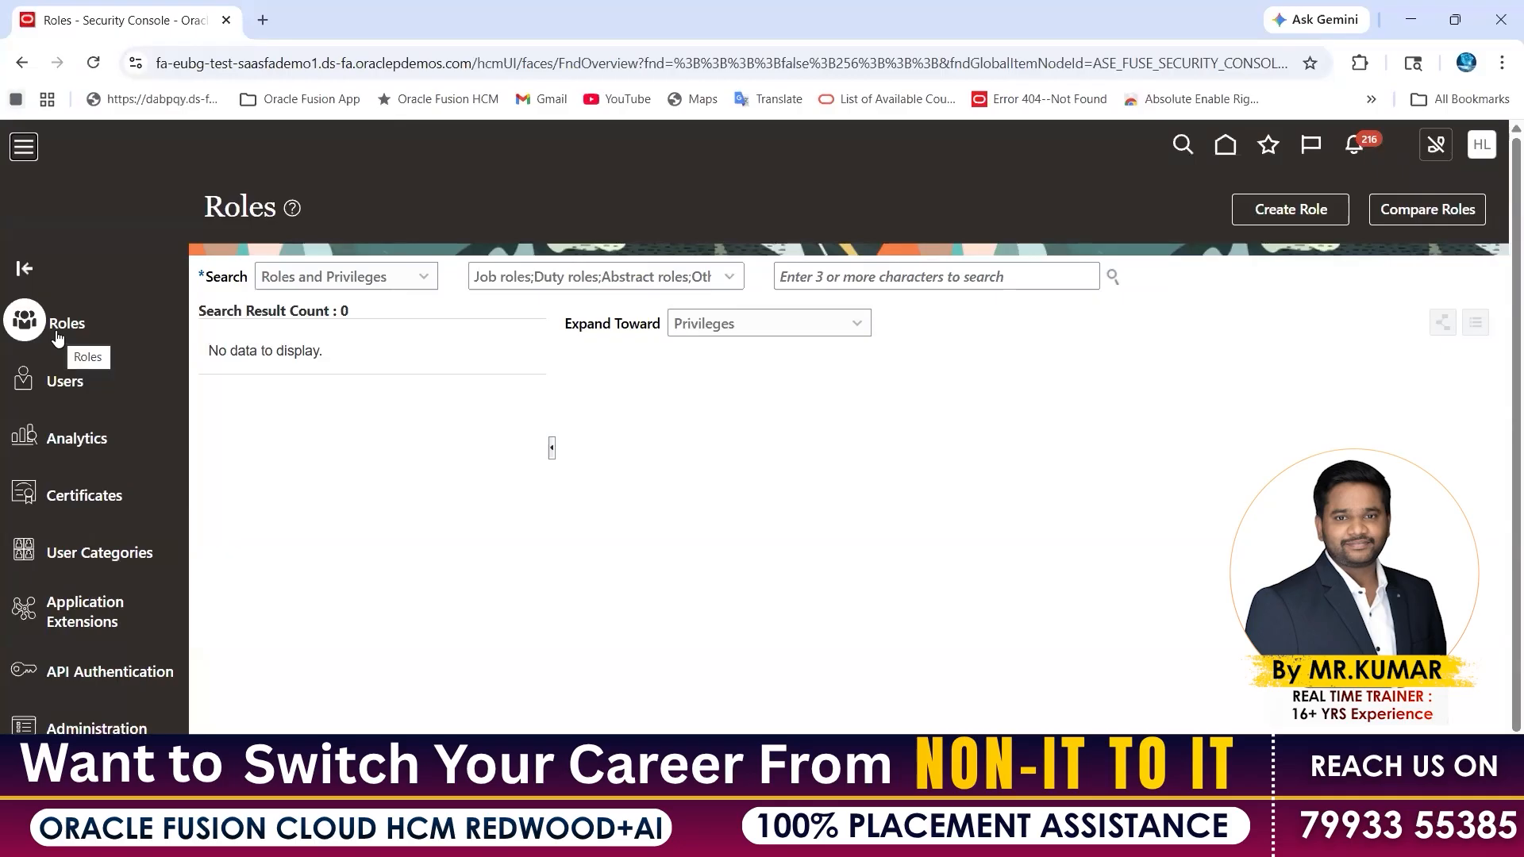
click(238, 64)
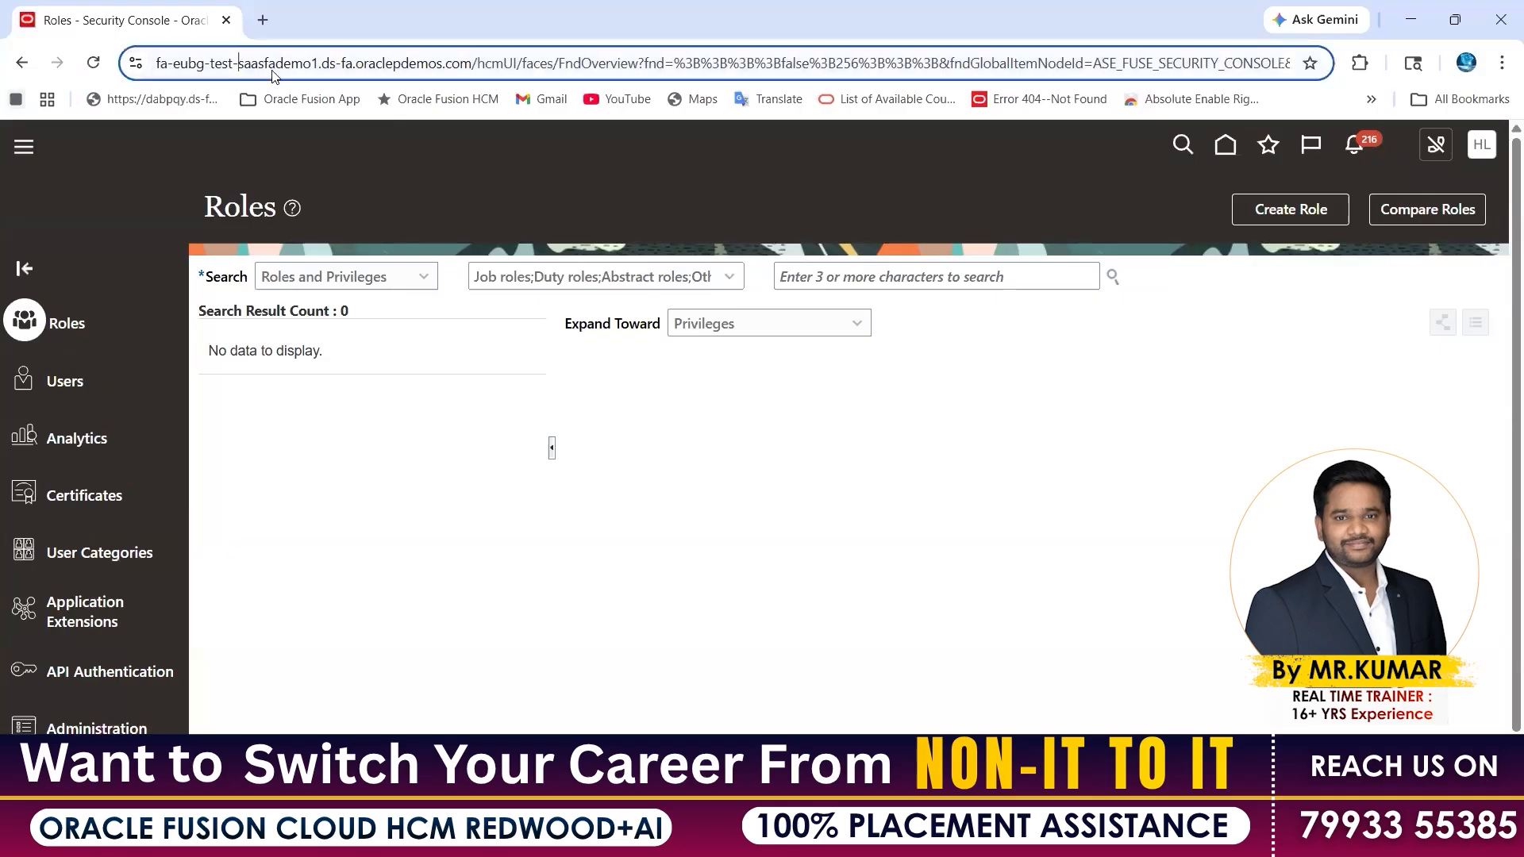
key(ctrl+a)
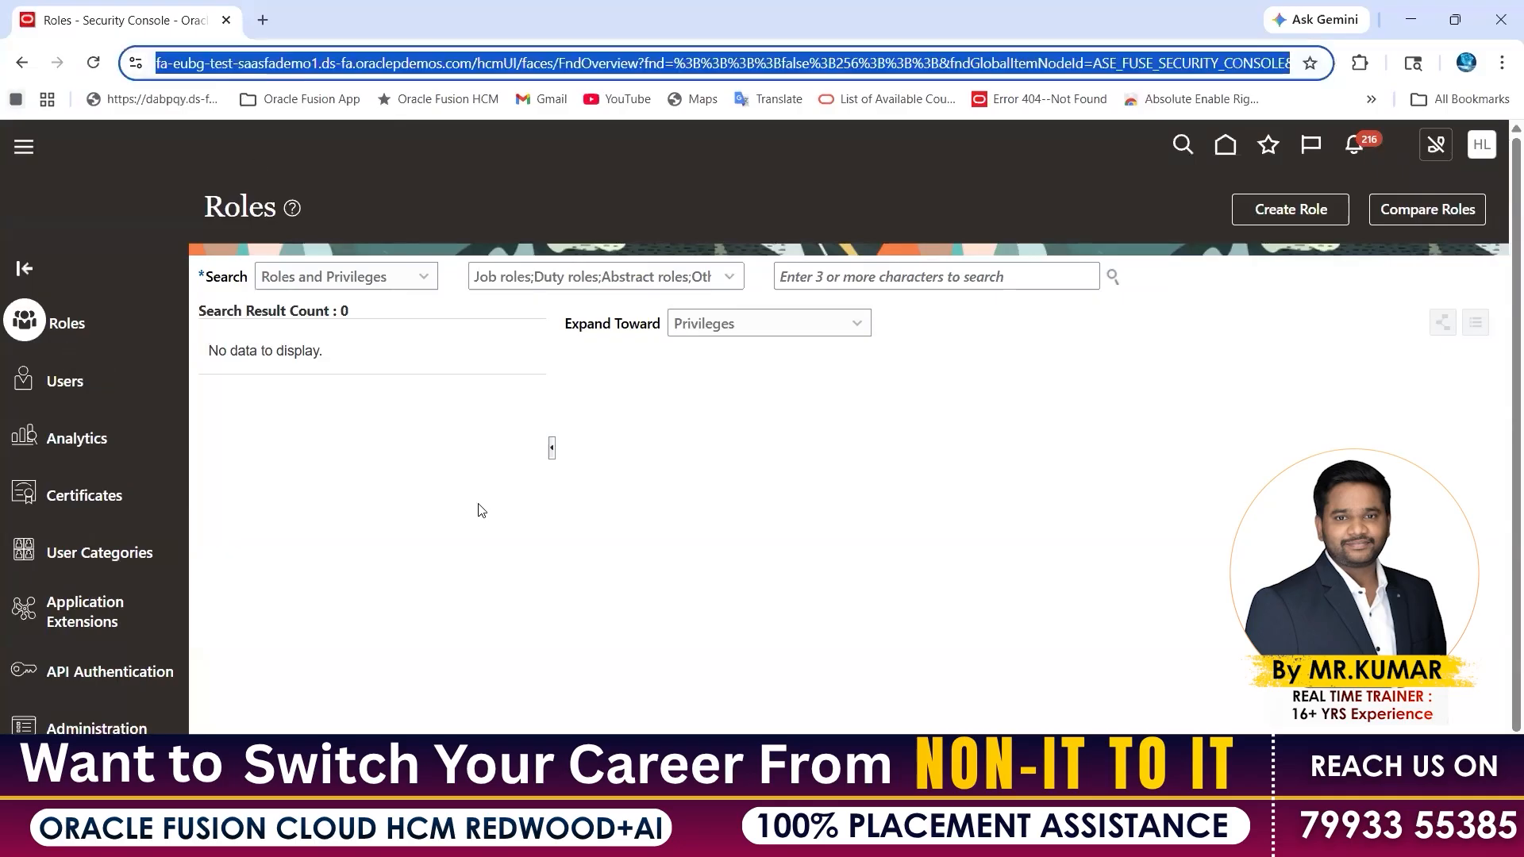
click(50, 386)
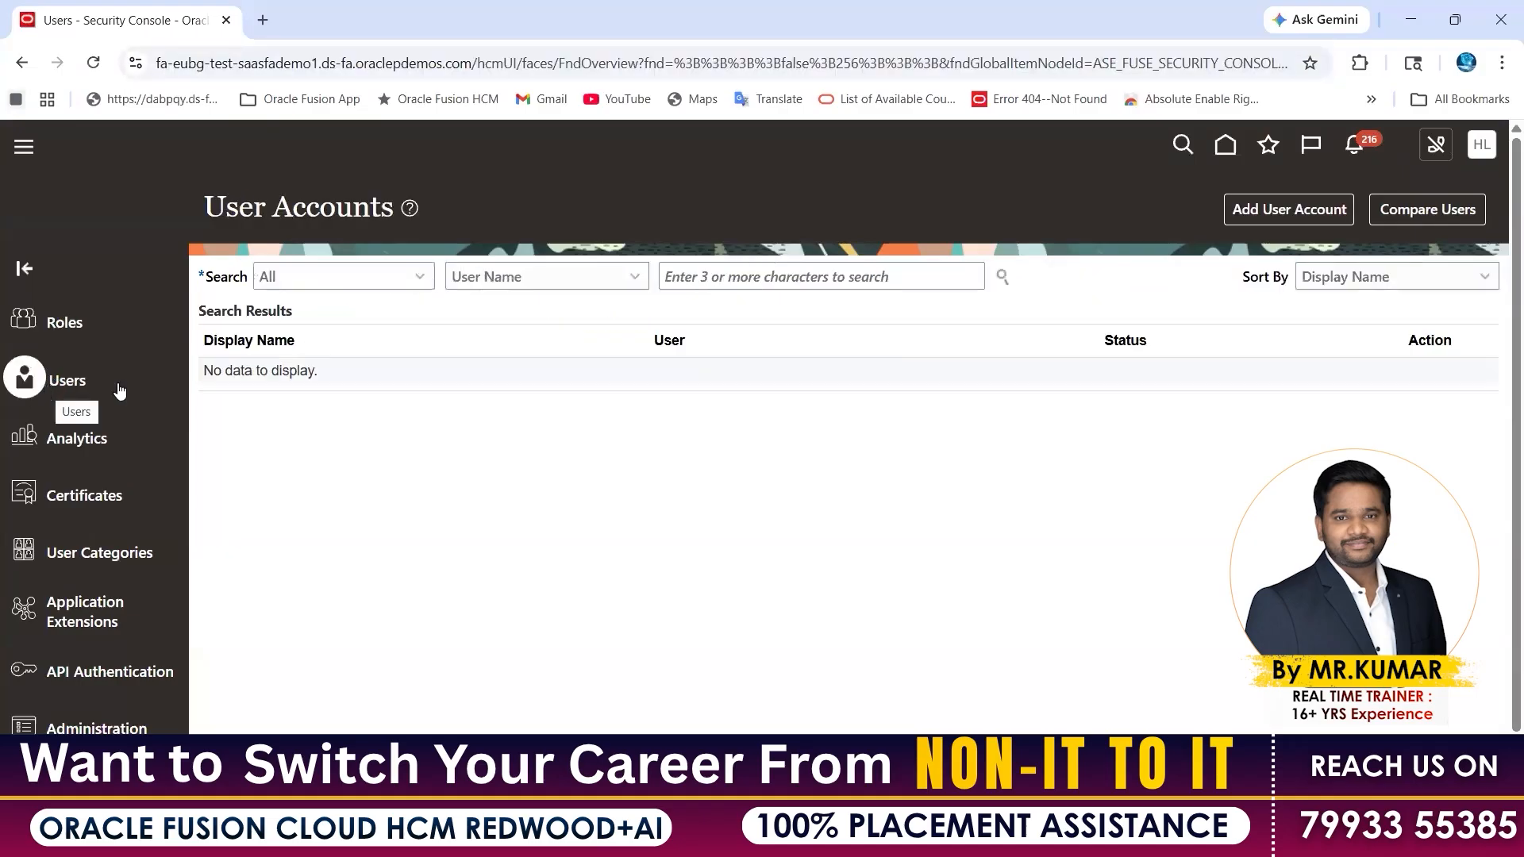
drag(275, 206, 390, 203)
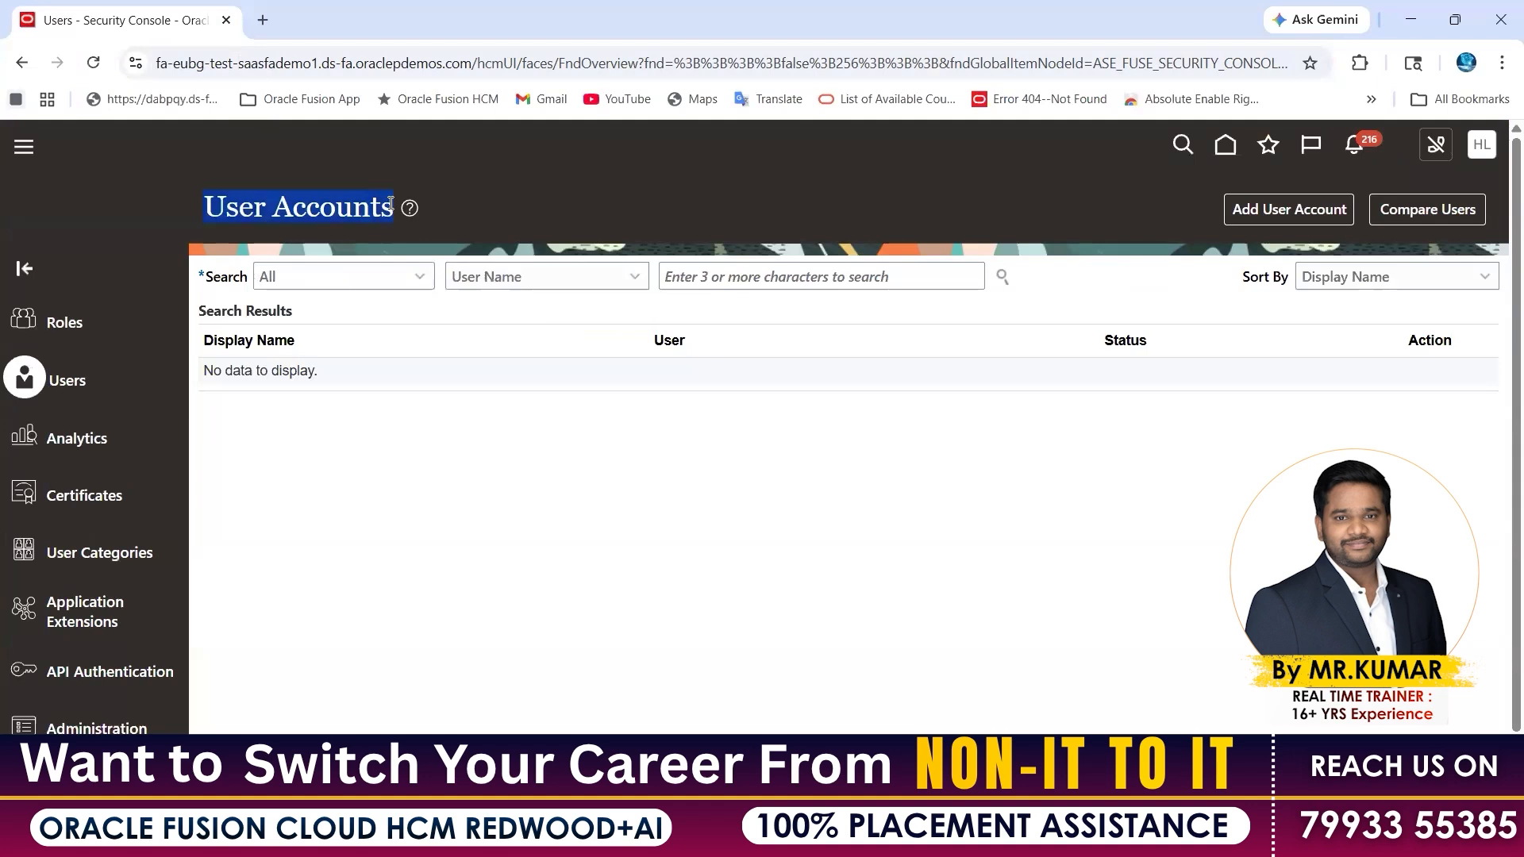
click(914, 486)
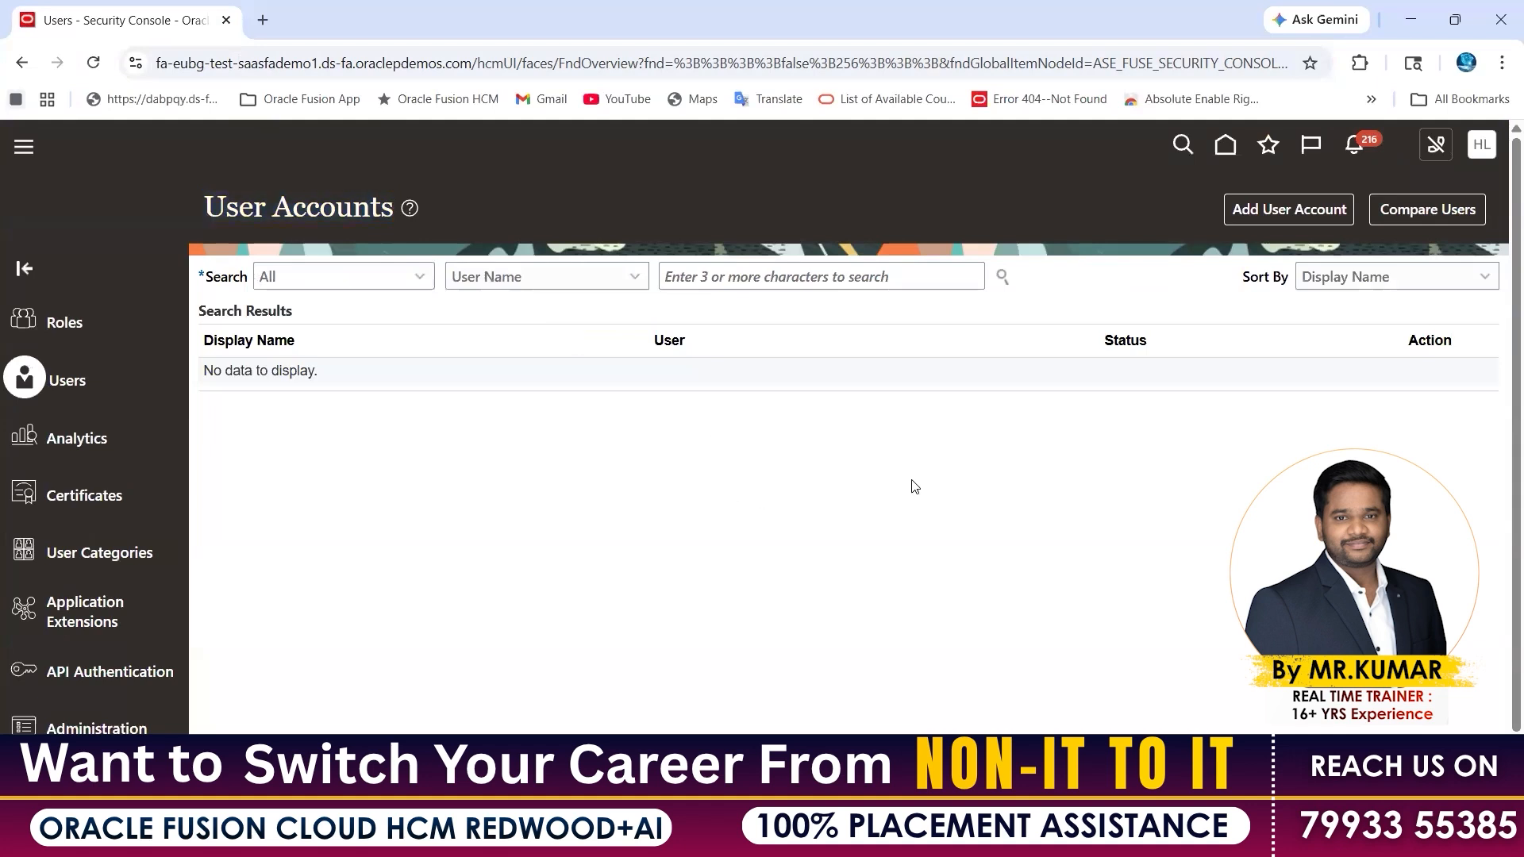
click(1278, 210)
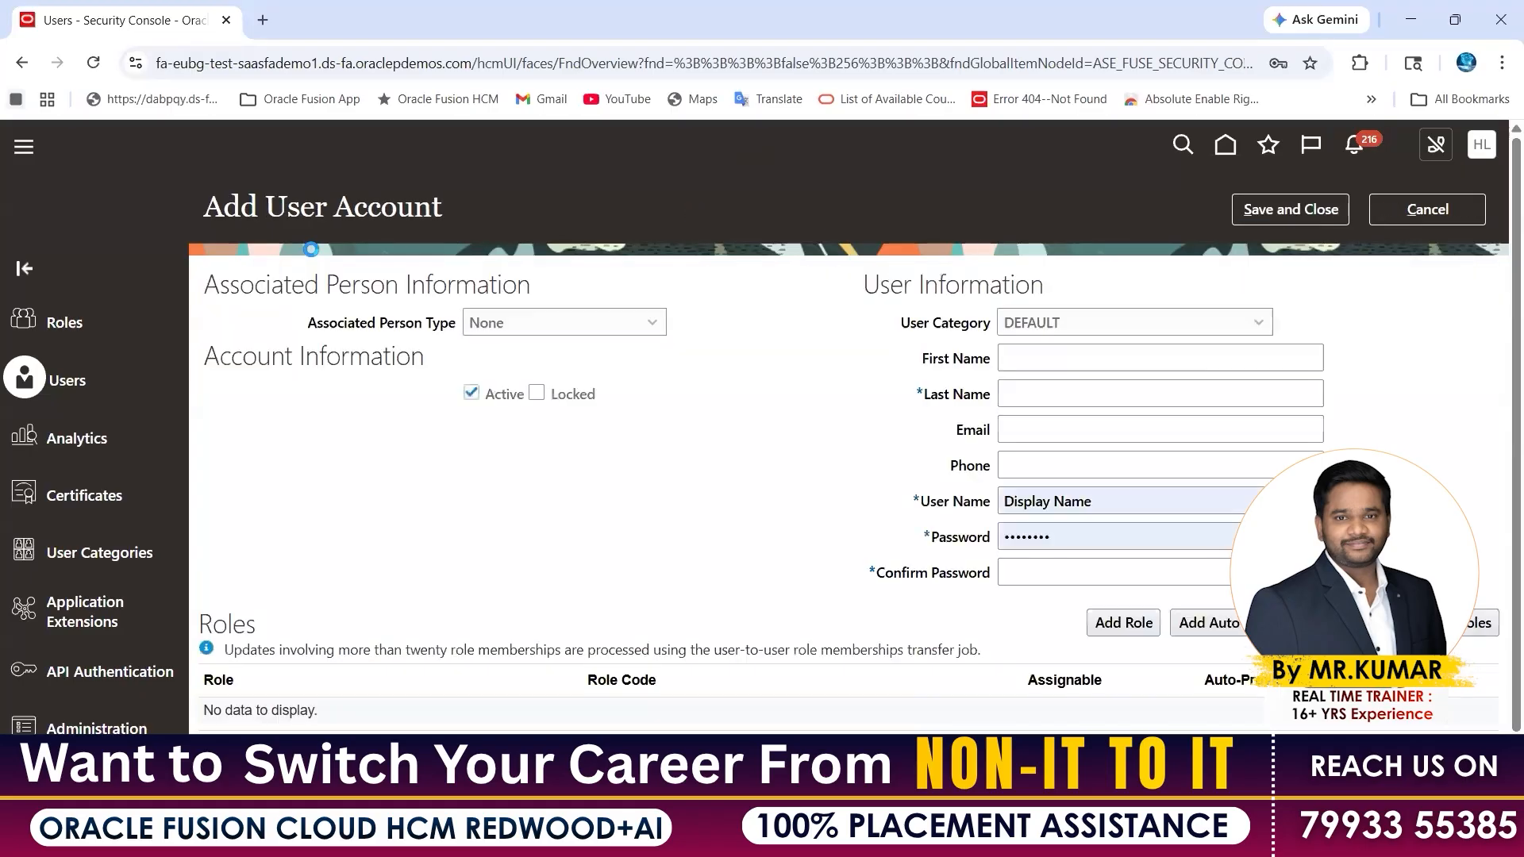
Show the Associated Person Type choices (None, Worker), then switch to Excel and select B8:D9
drag(205, 207, 484, 211)
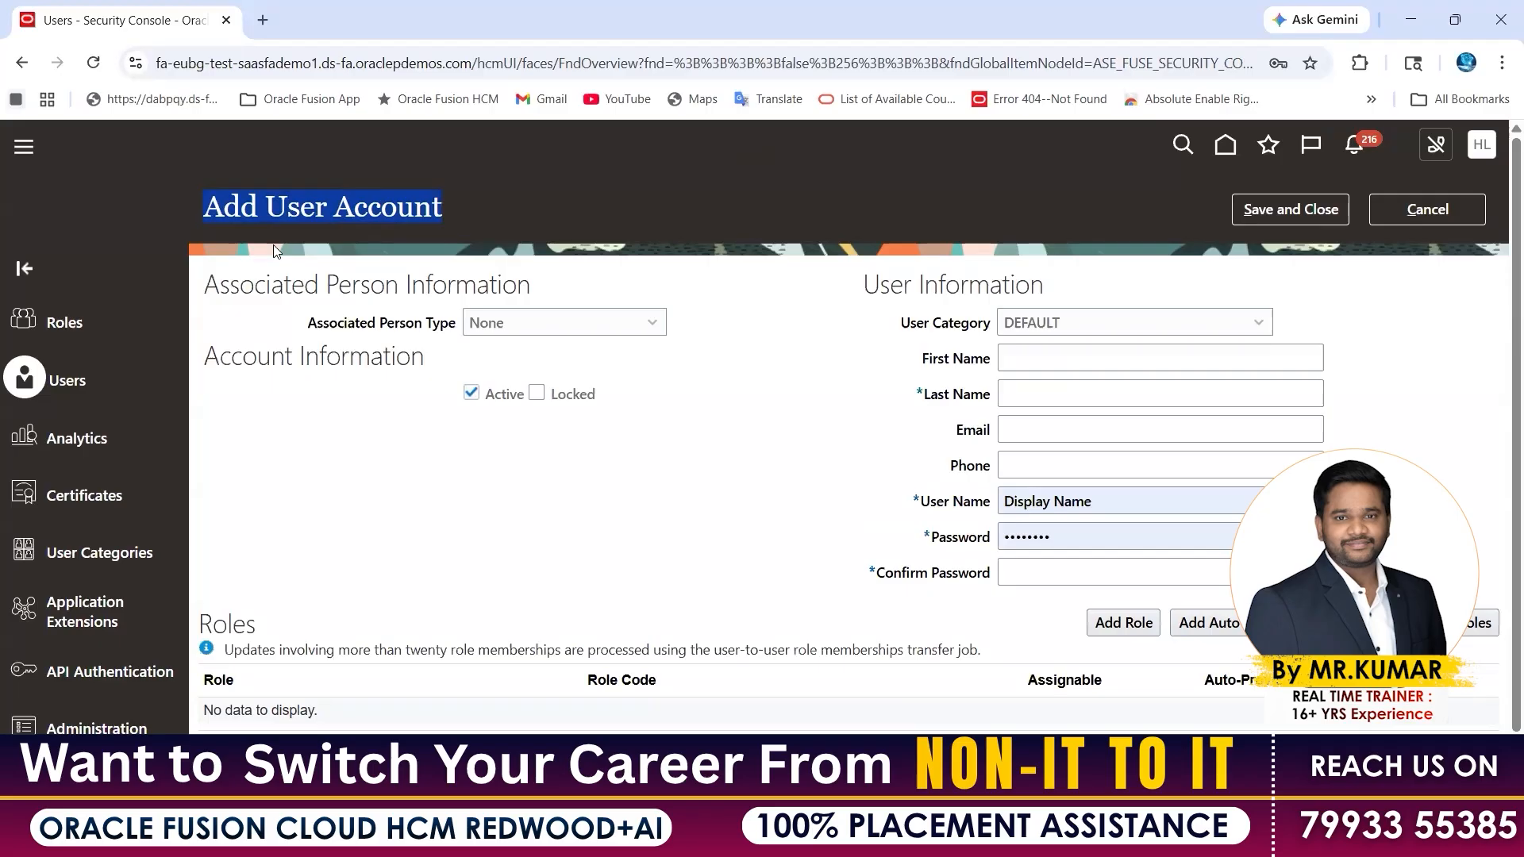
drag(208, 286, 462, 330)
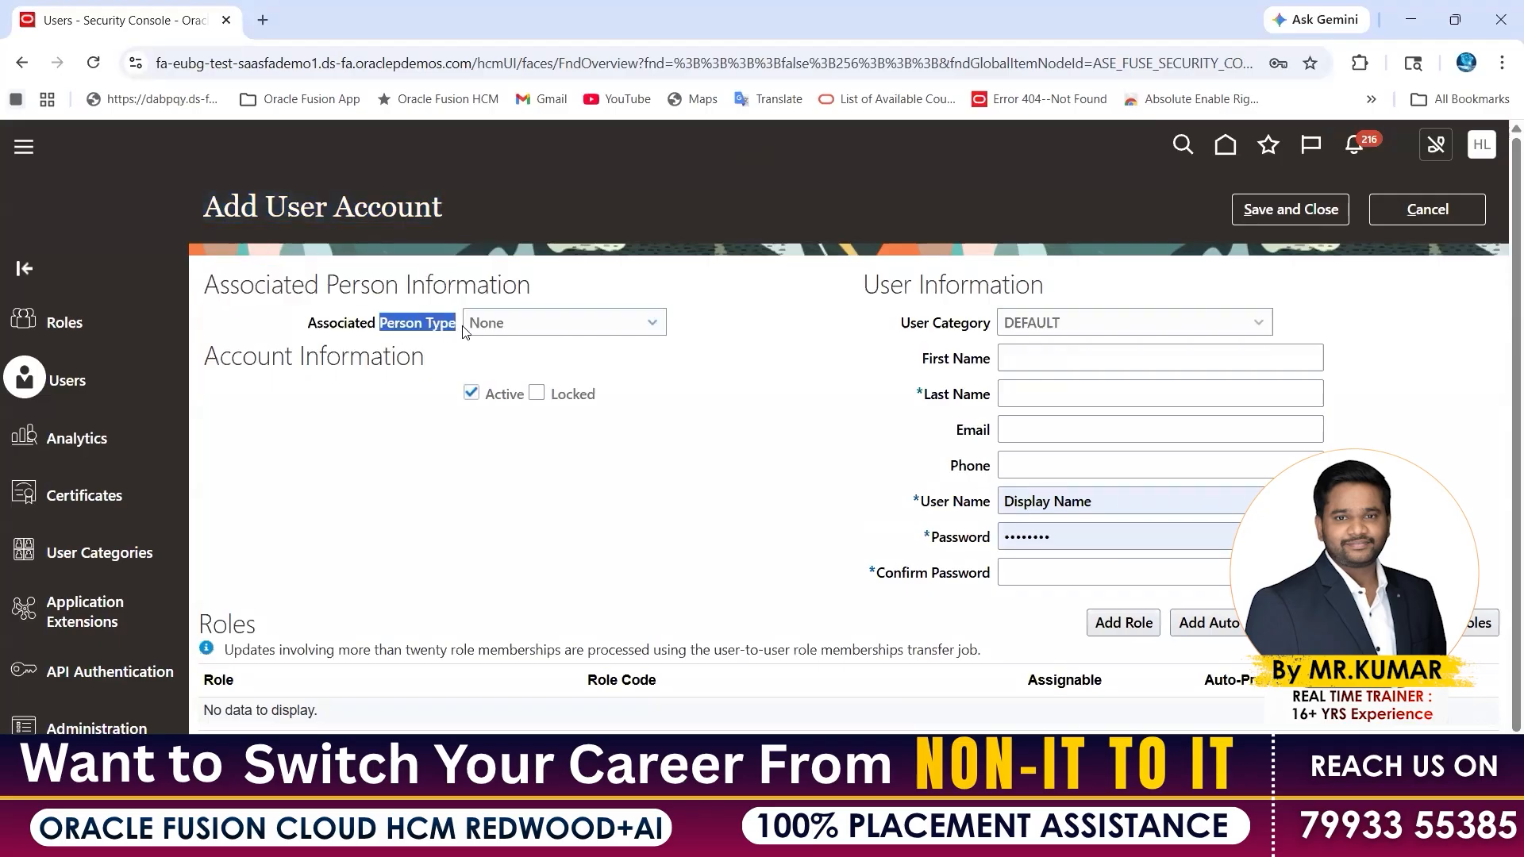
click(652, 324)
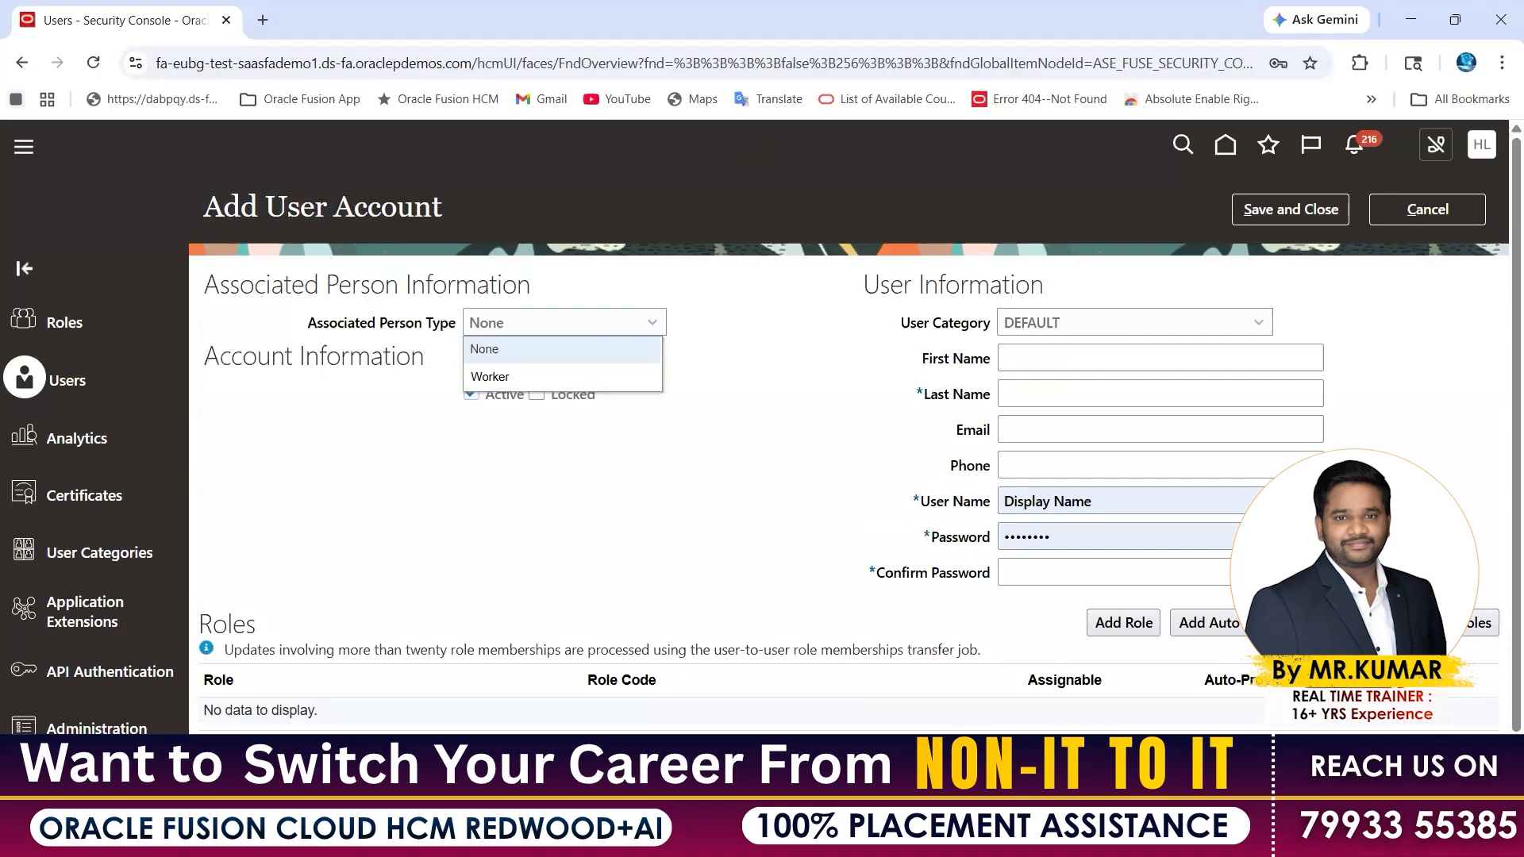
mouse_move(970, 837)
click(865, 746)
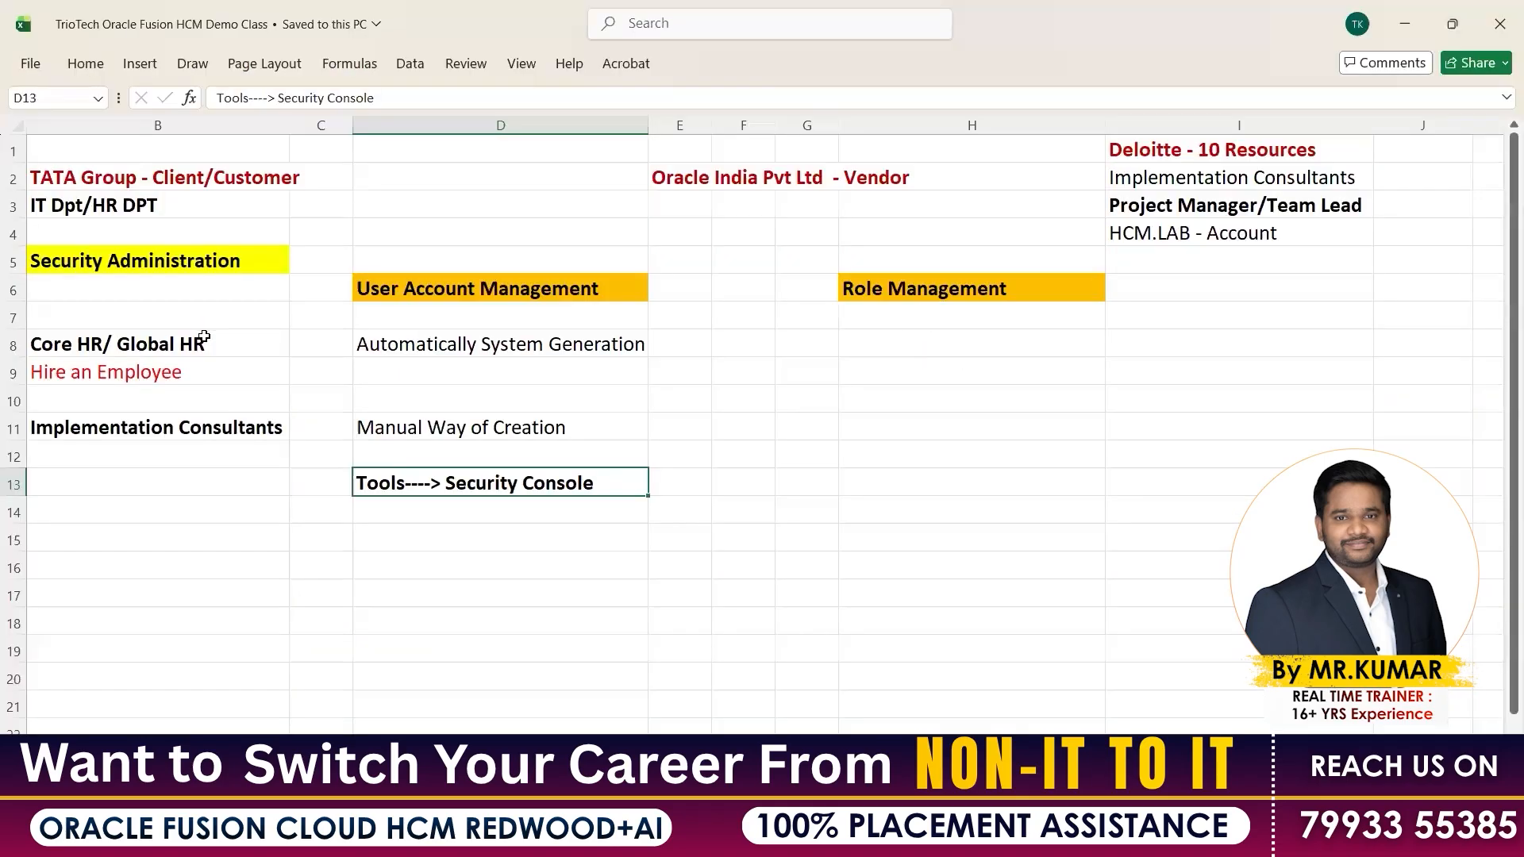
drag(204, 336, 520, 365)
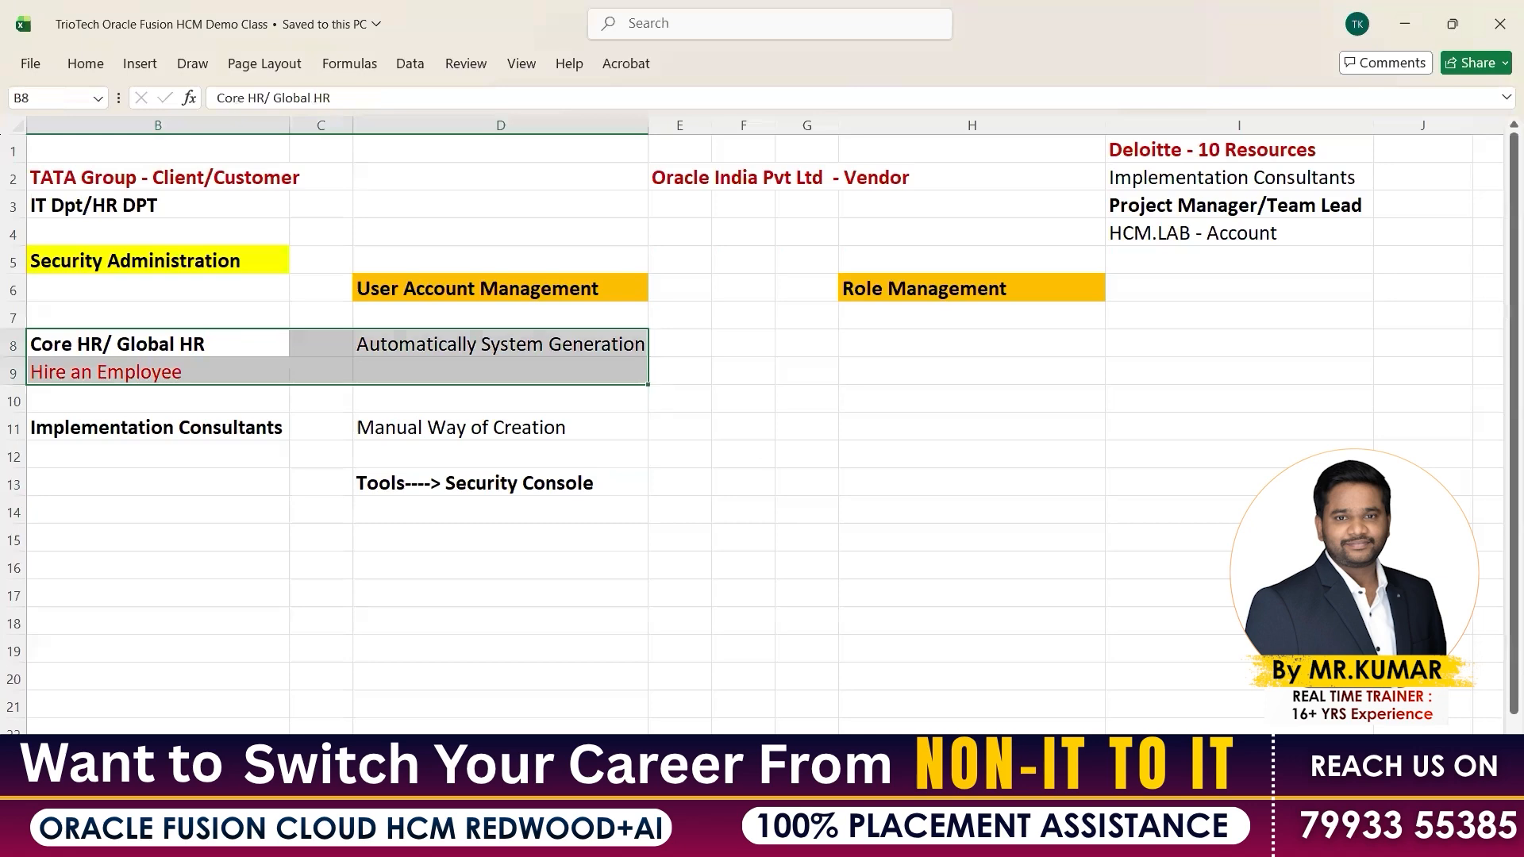
Switch from Excel back to the Add User Account page in Chrome
key(alt+Tab)
click(251, 61)
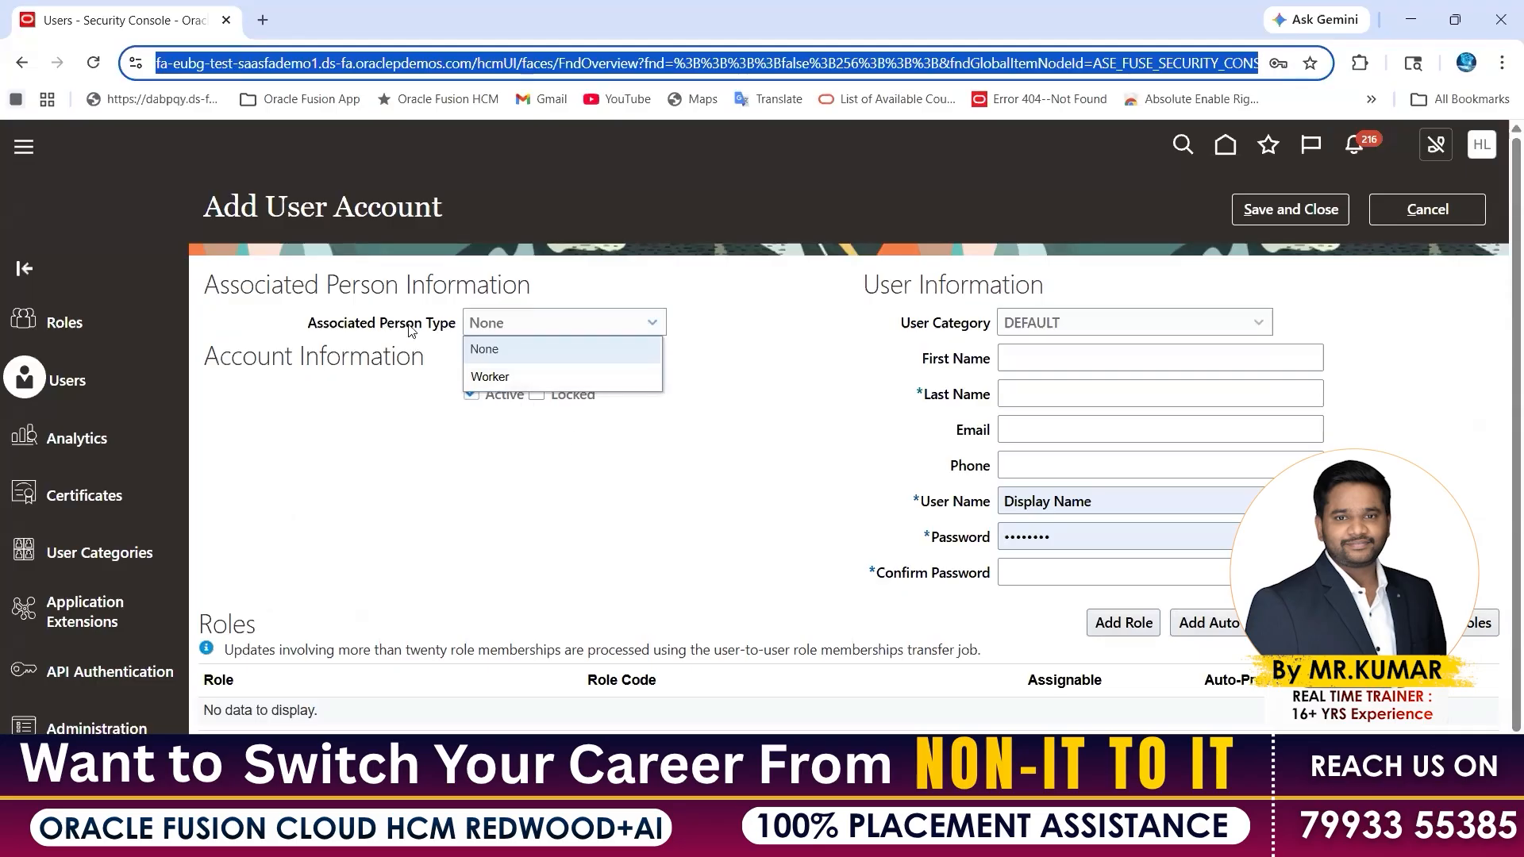
drag(384, 324, 460, 320)
click(504, 326)
click(509, 378)
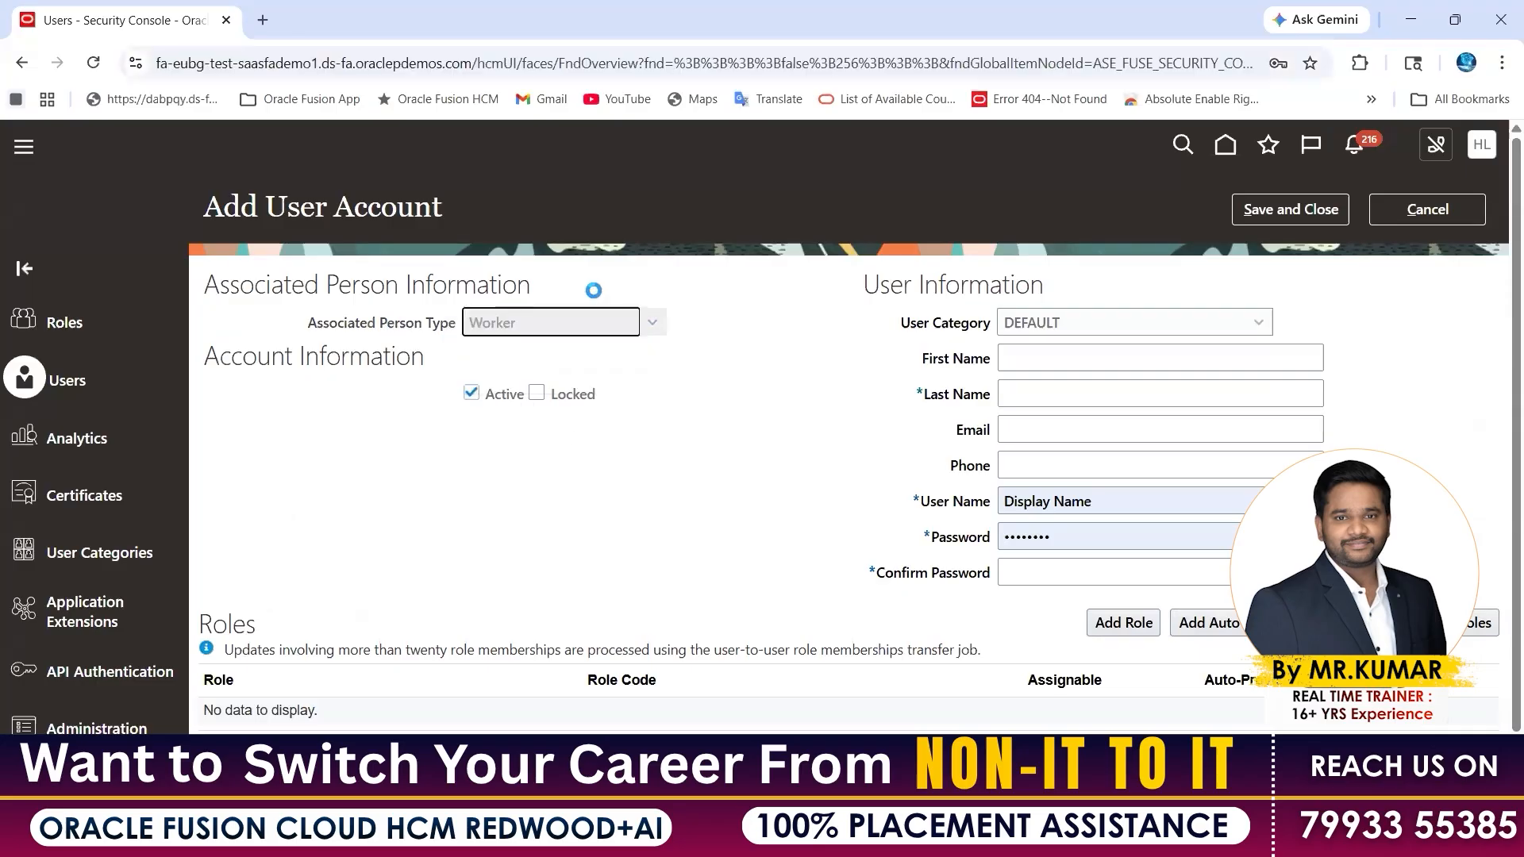
drag(367, 361, 470, 360)
click(274, 67)
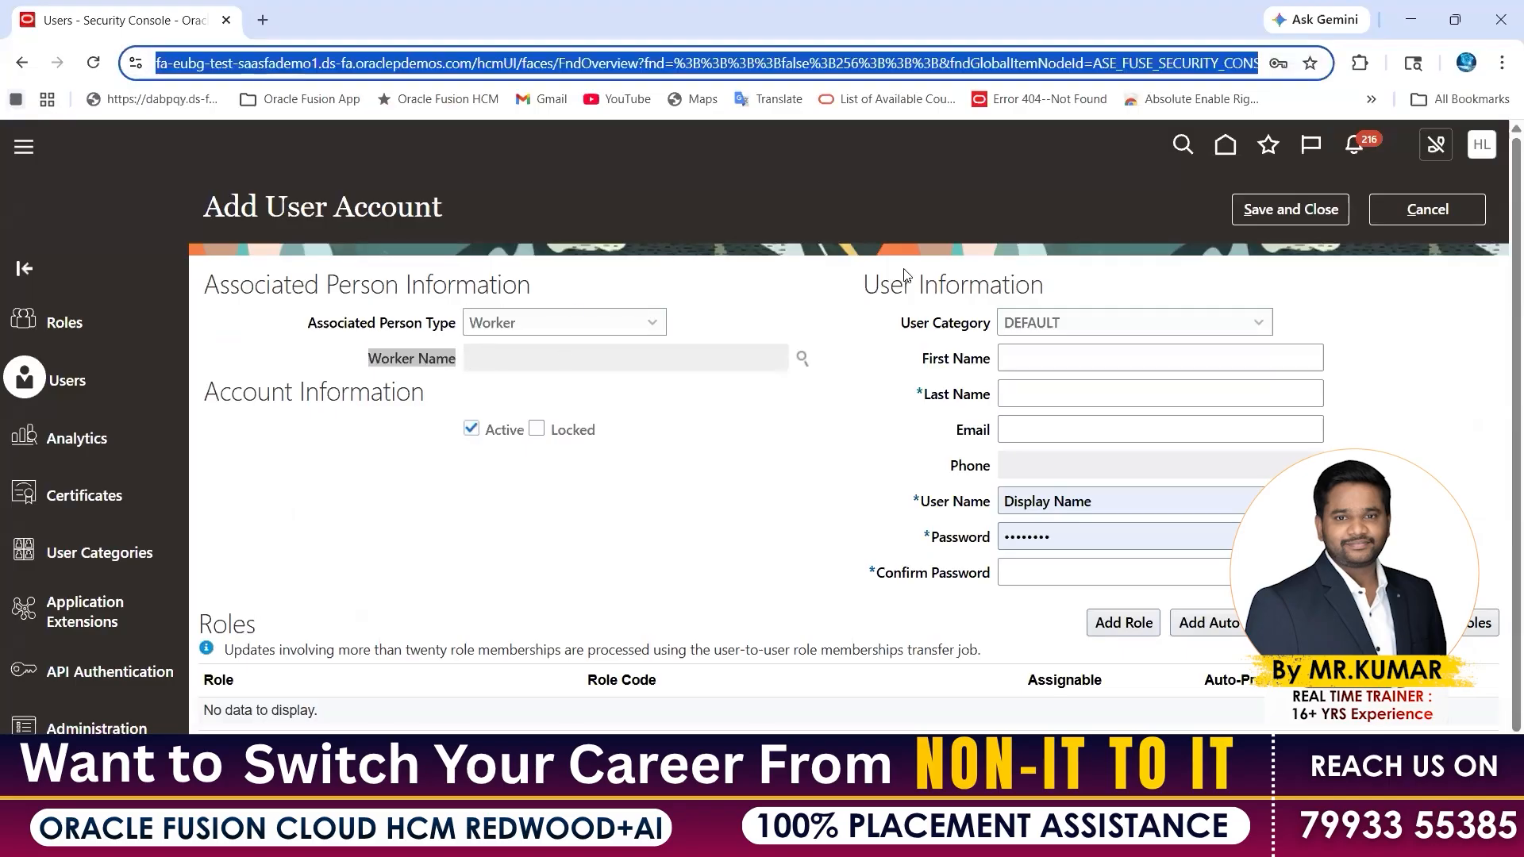
click(800, 299)
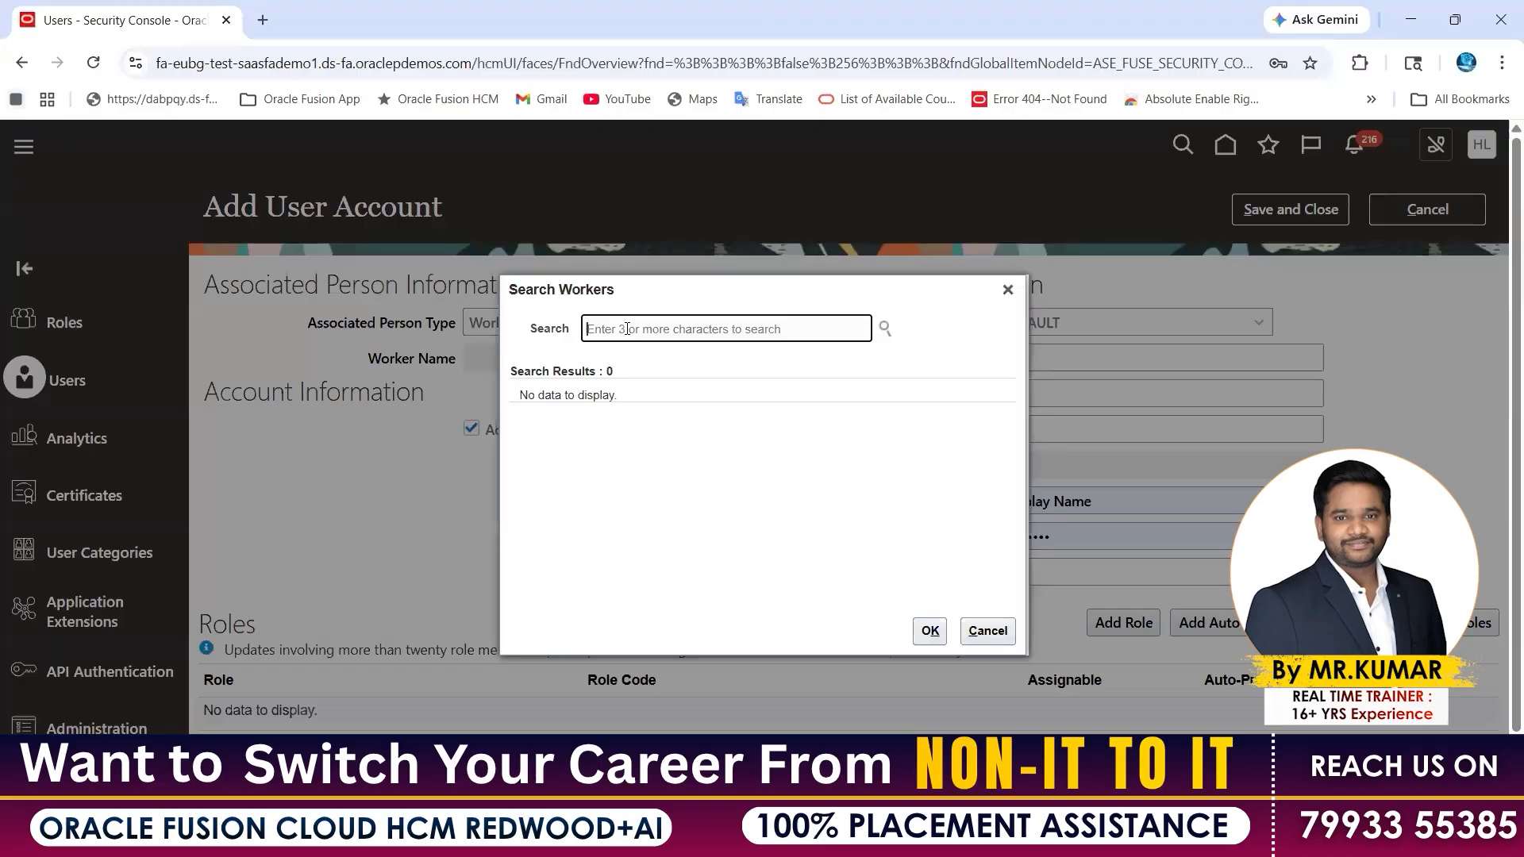
text(john)
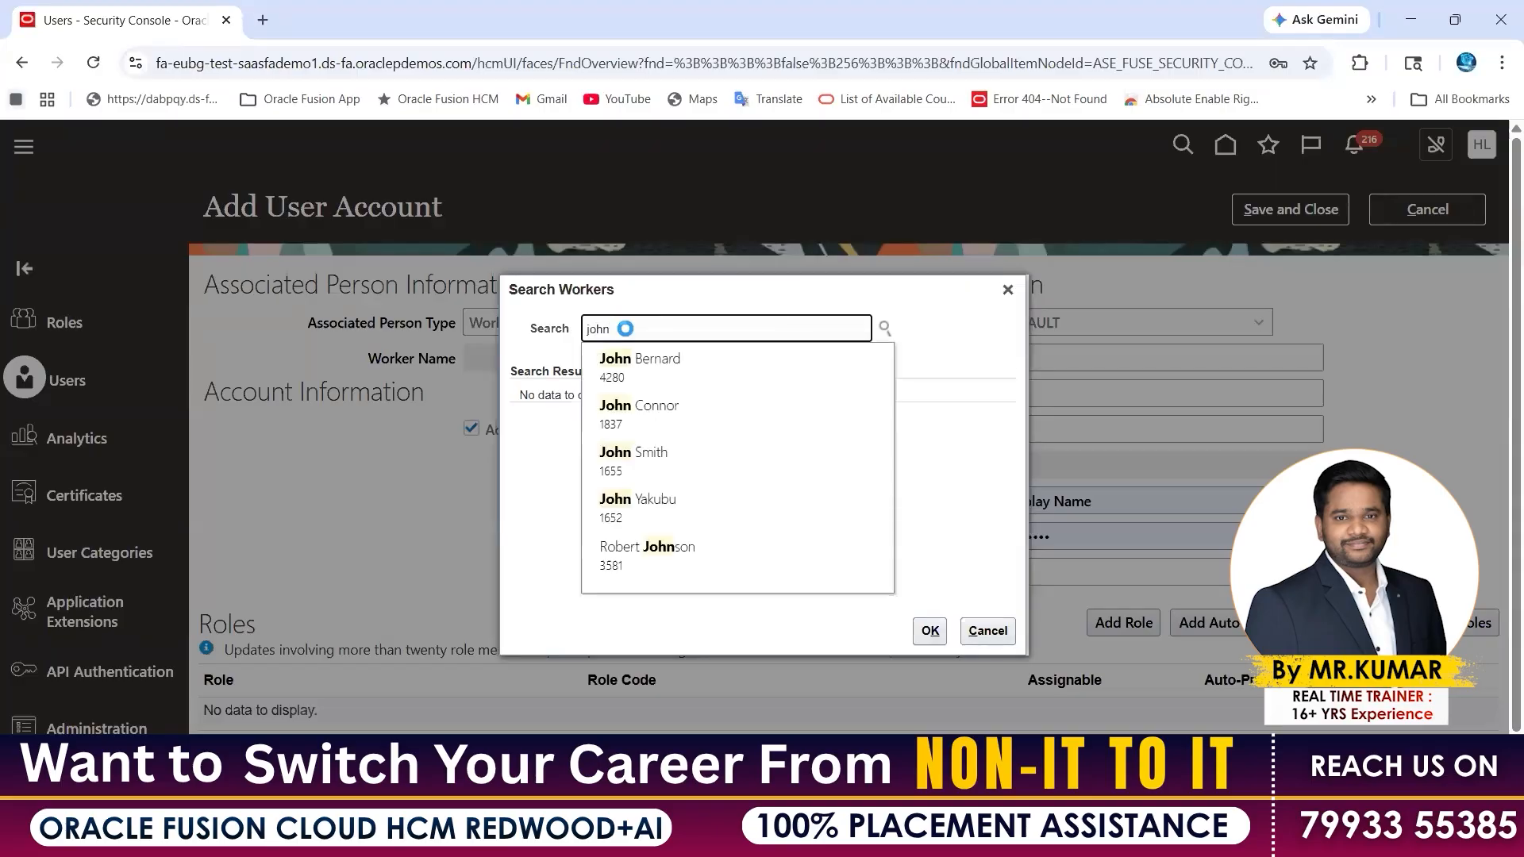
key(Return)
click(282, 64)
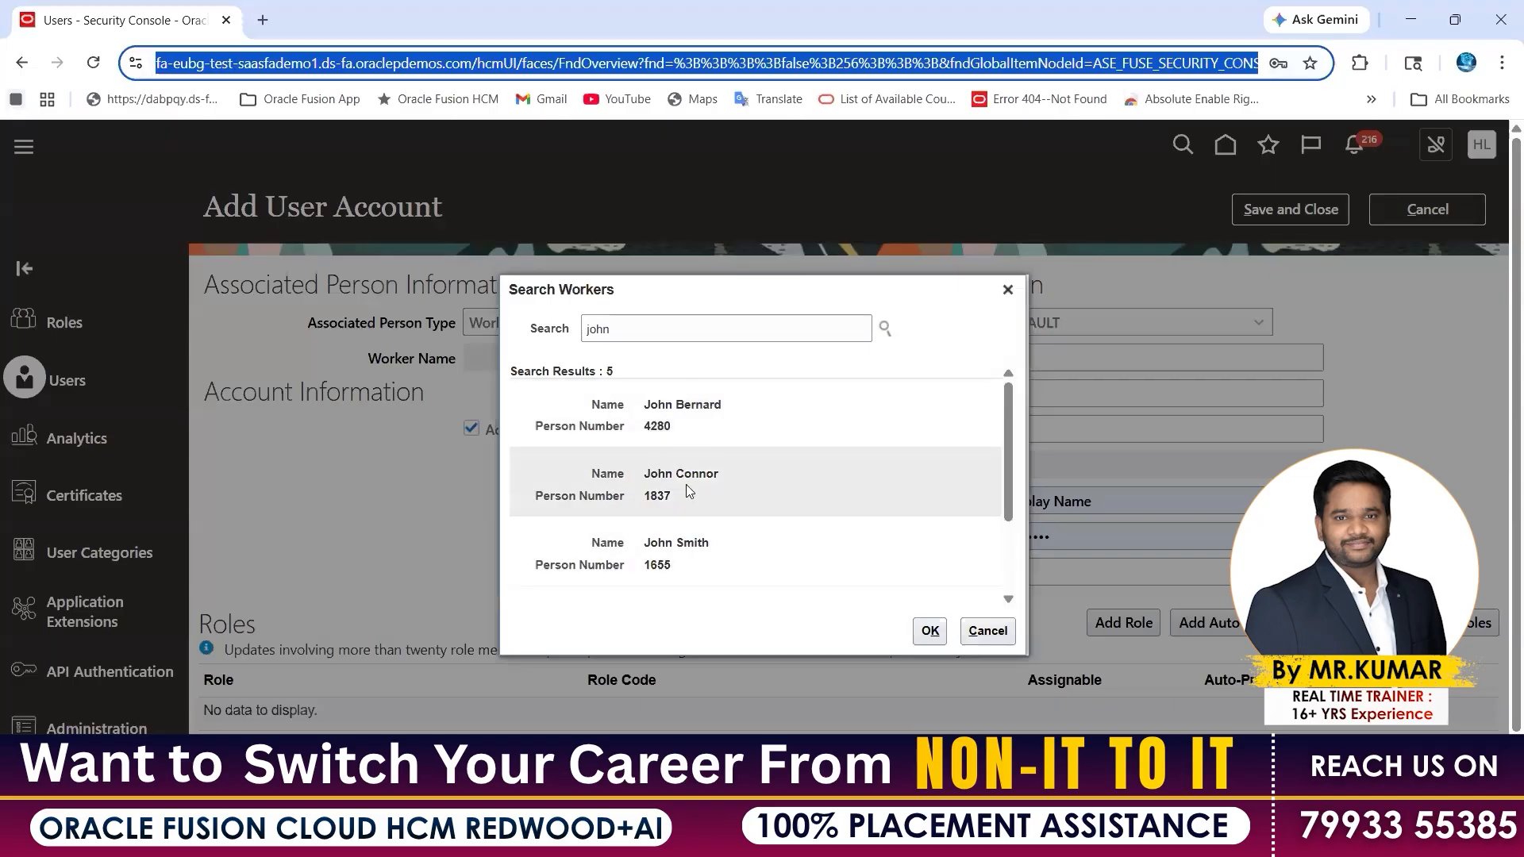
click(726, 407)
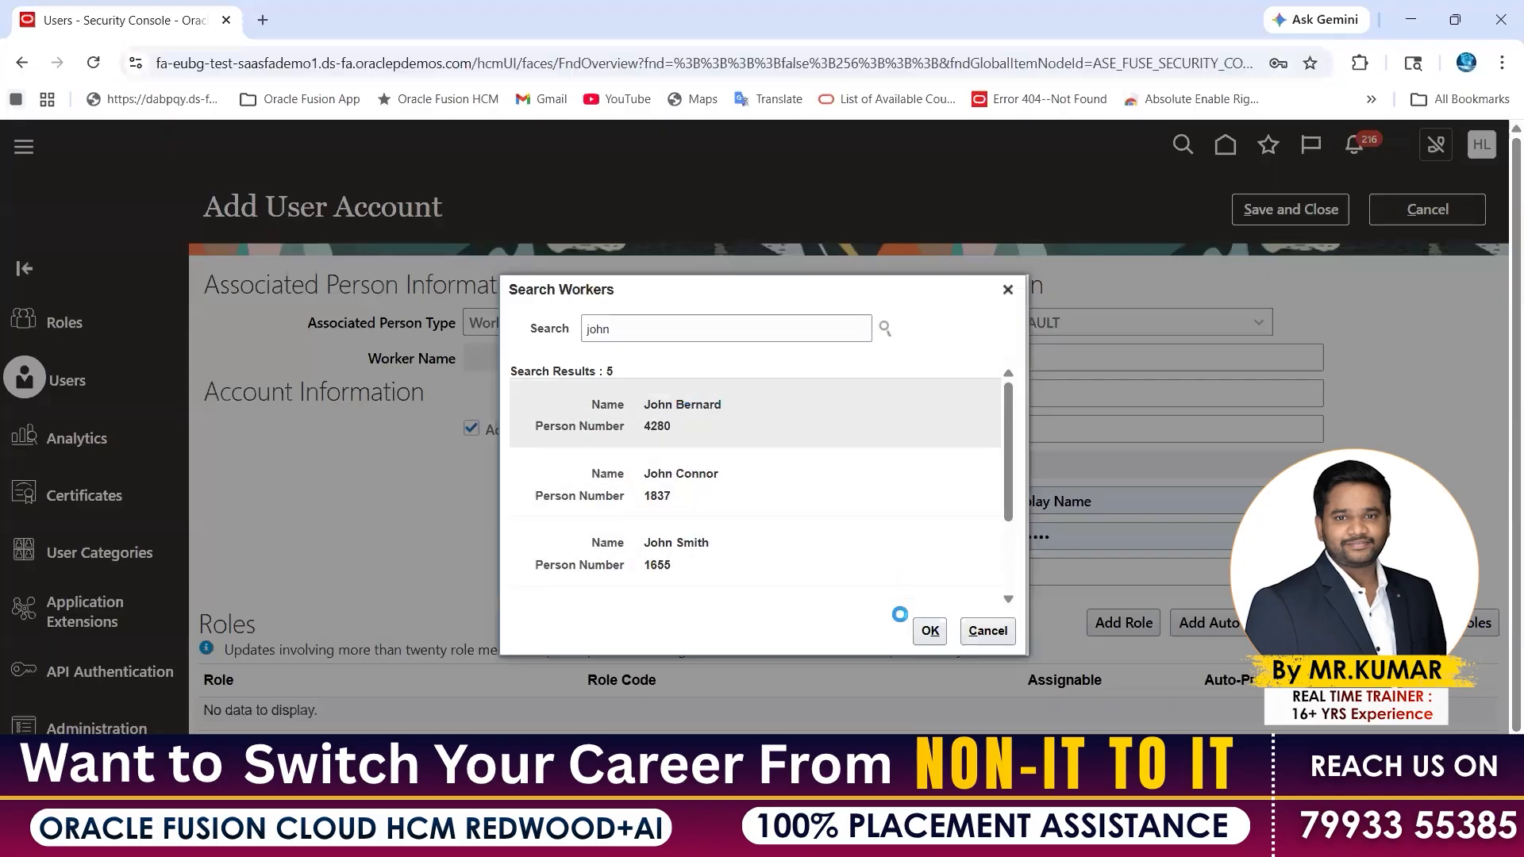
click(930, 633)
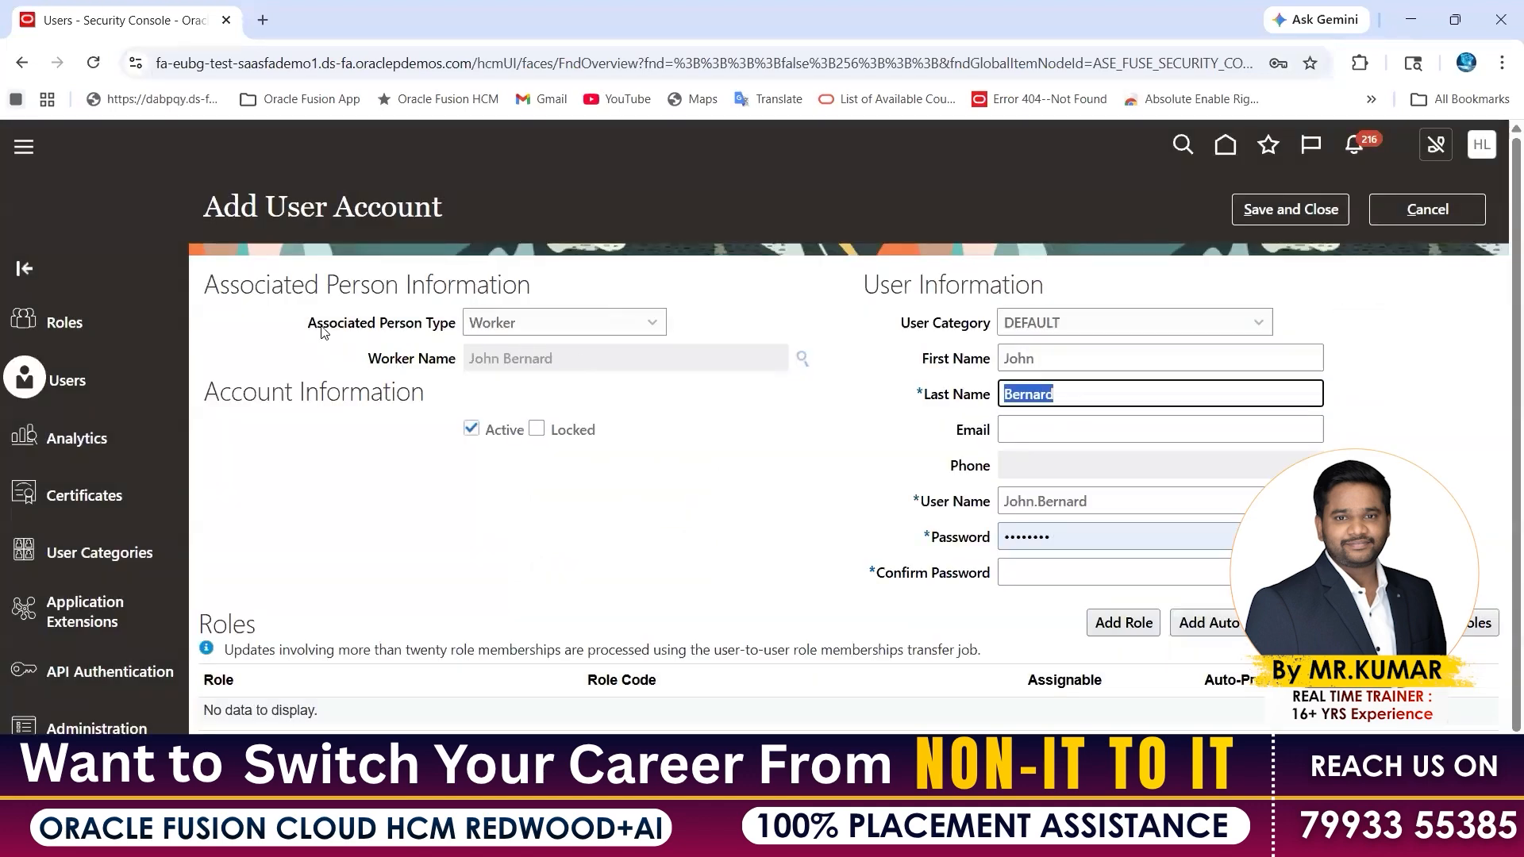
key(ctrl+l)
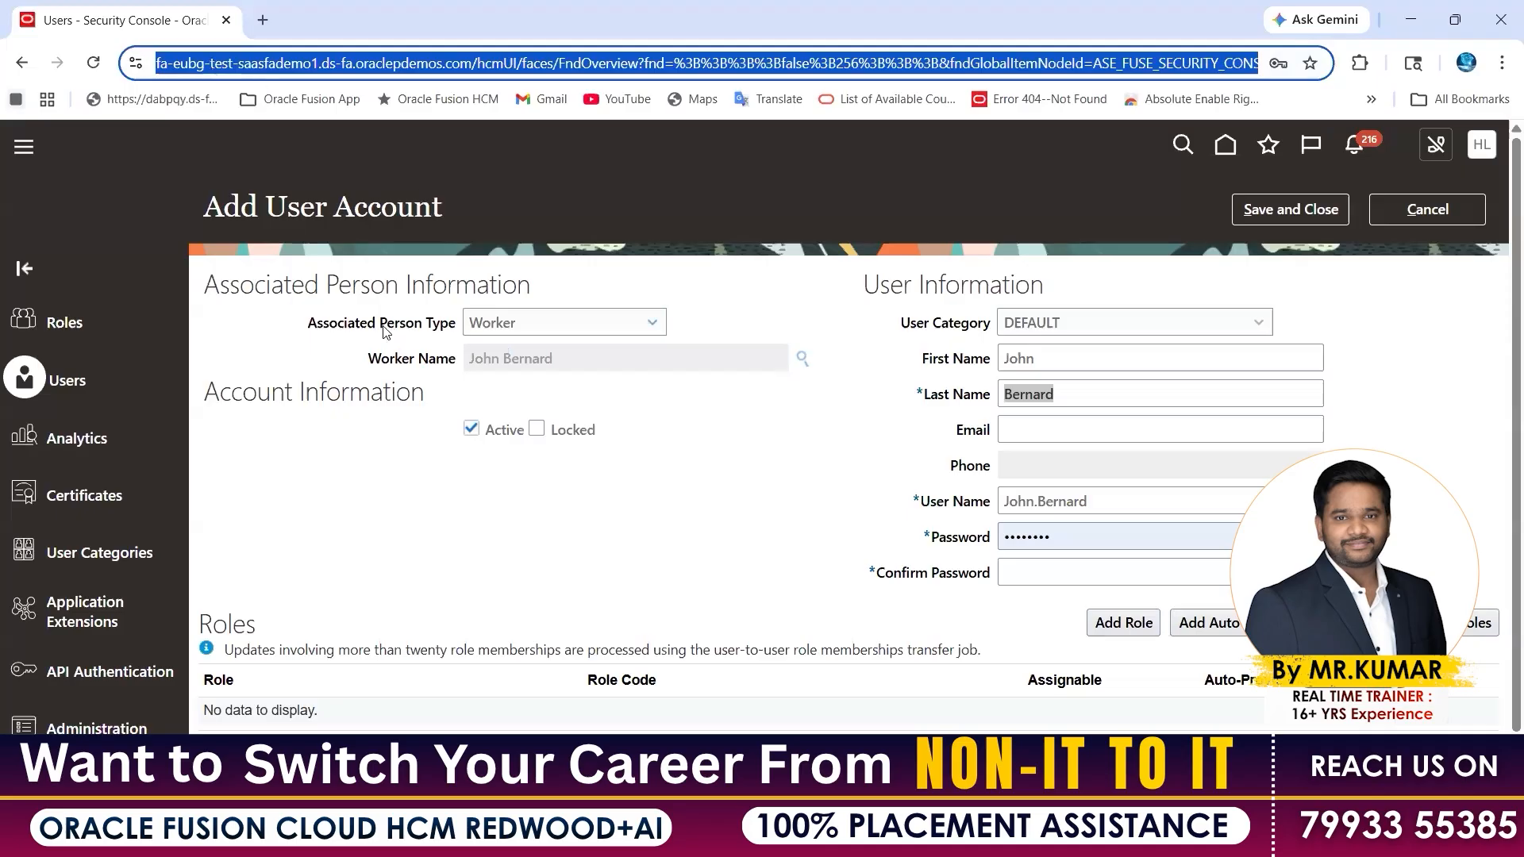
drag(265, 208, 395, 210)
key(ctrl+l)
click(875, 223)
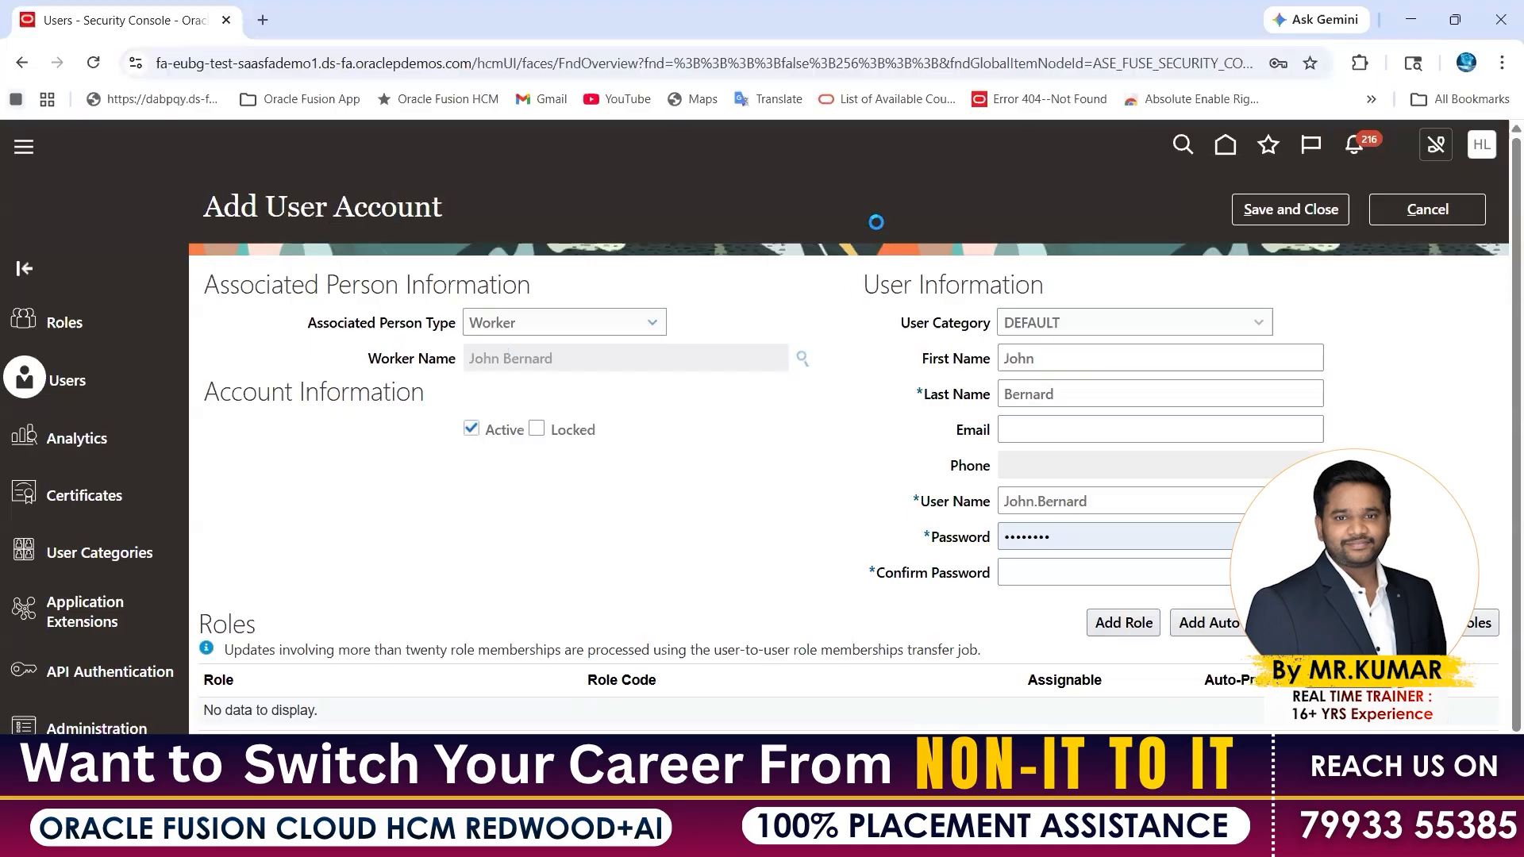
click(1427, 210)
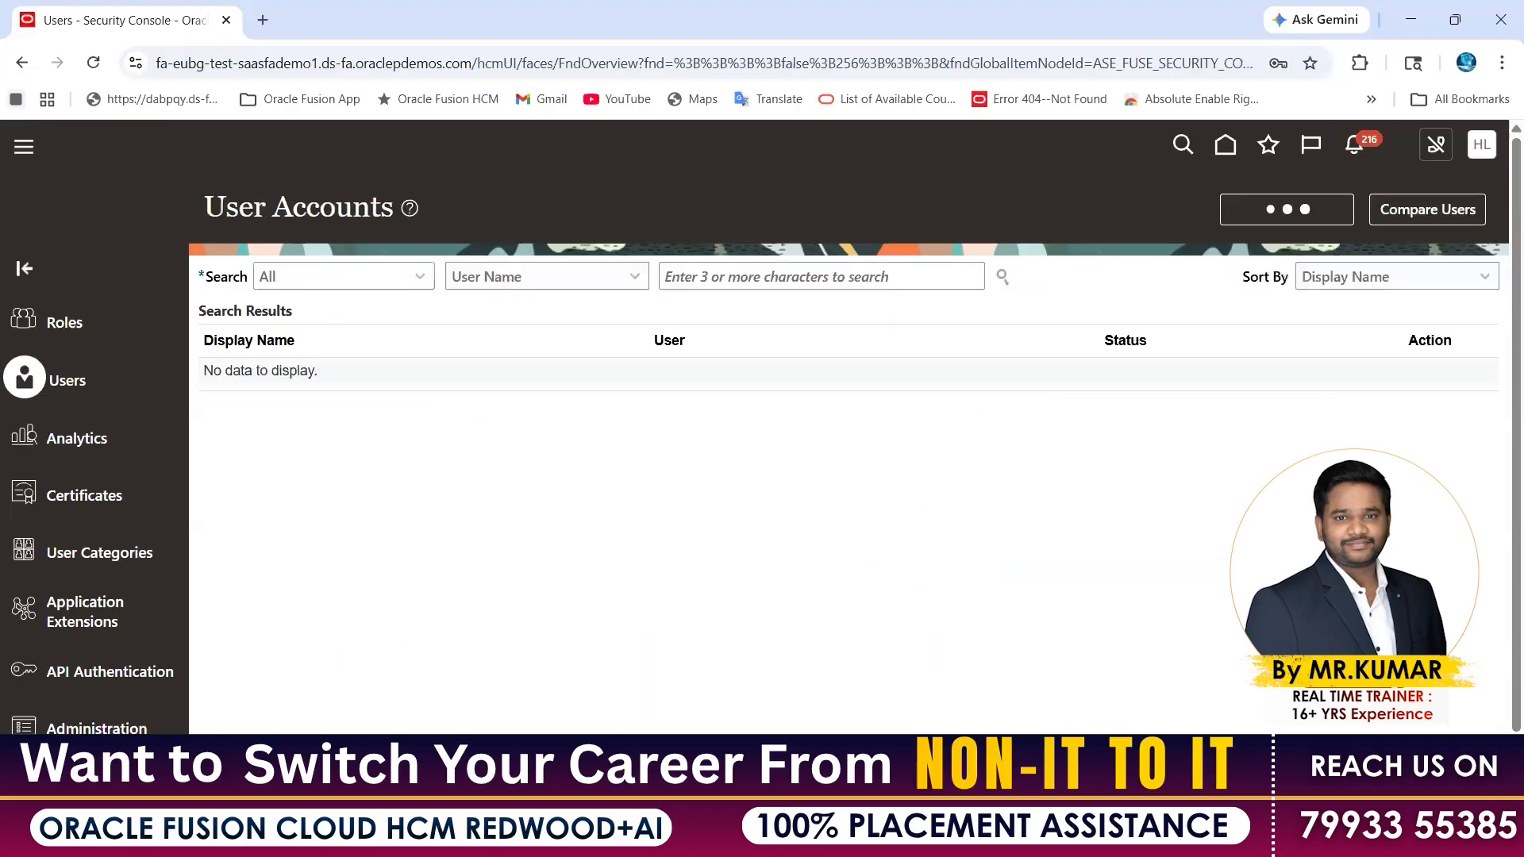
key(alt+Tab)
drag(172, 428, 562, 448)
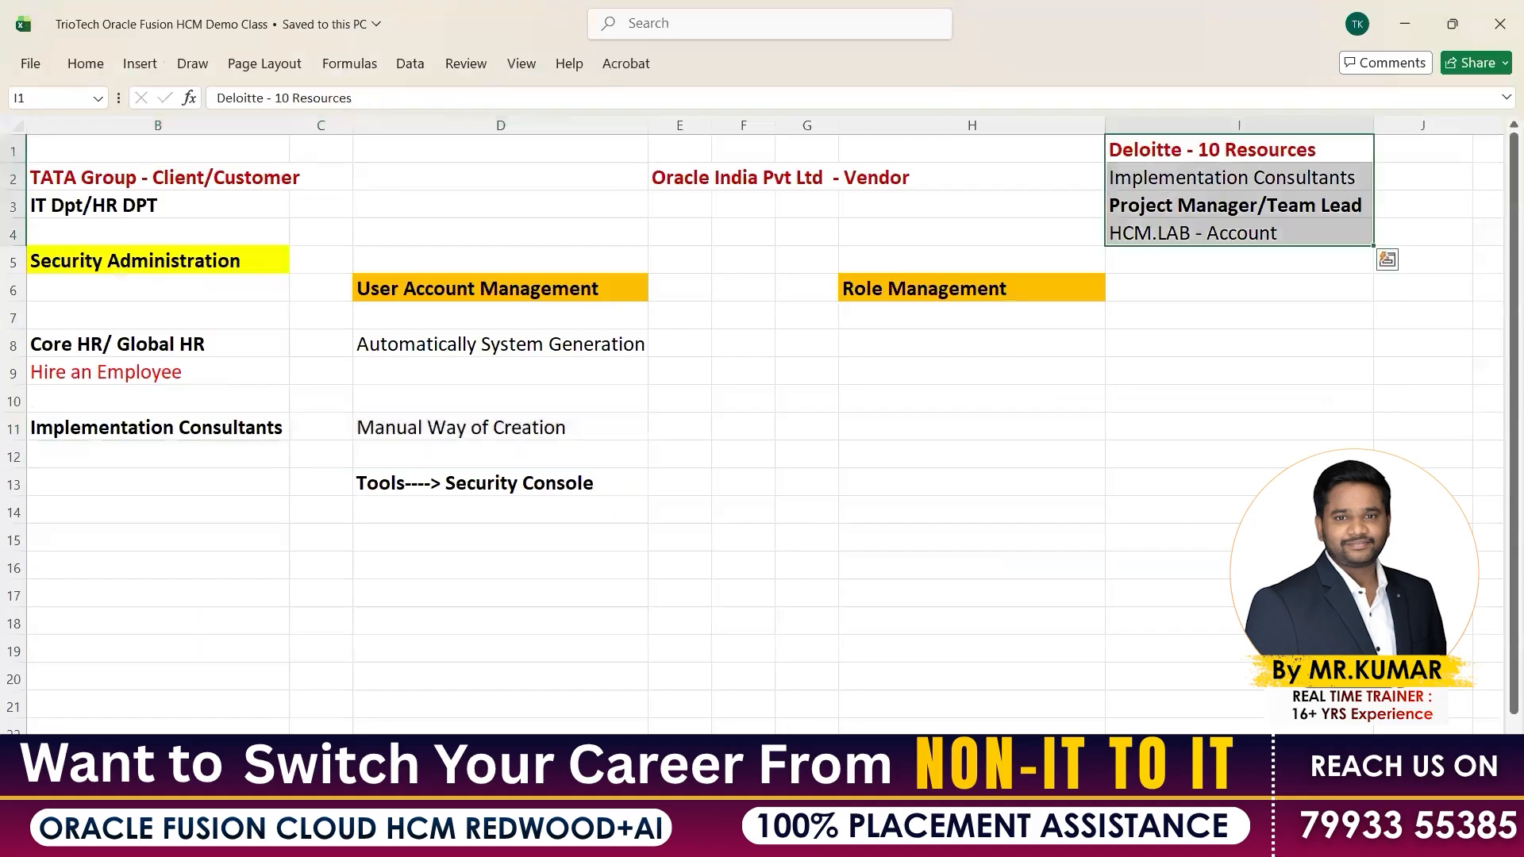
click(784, 838)
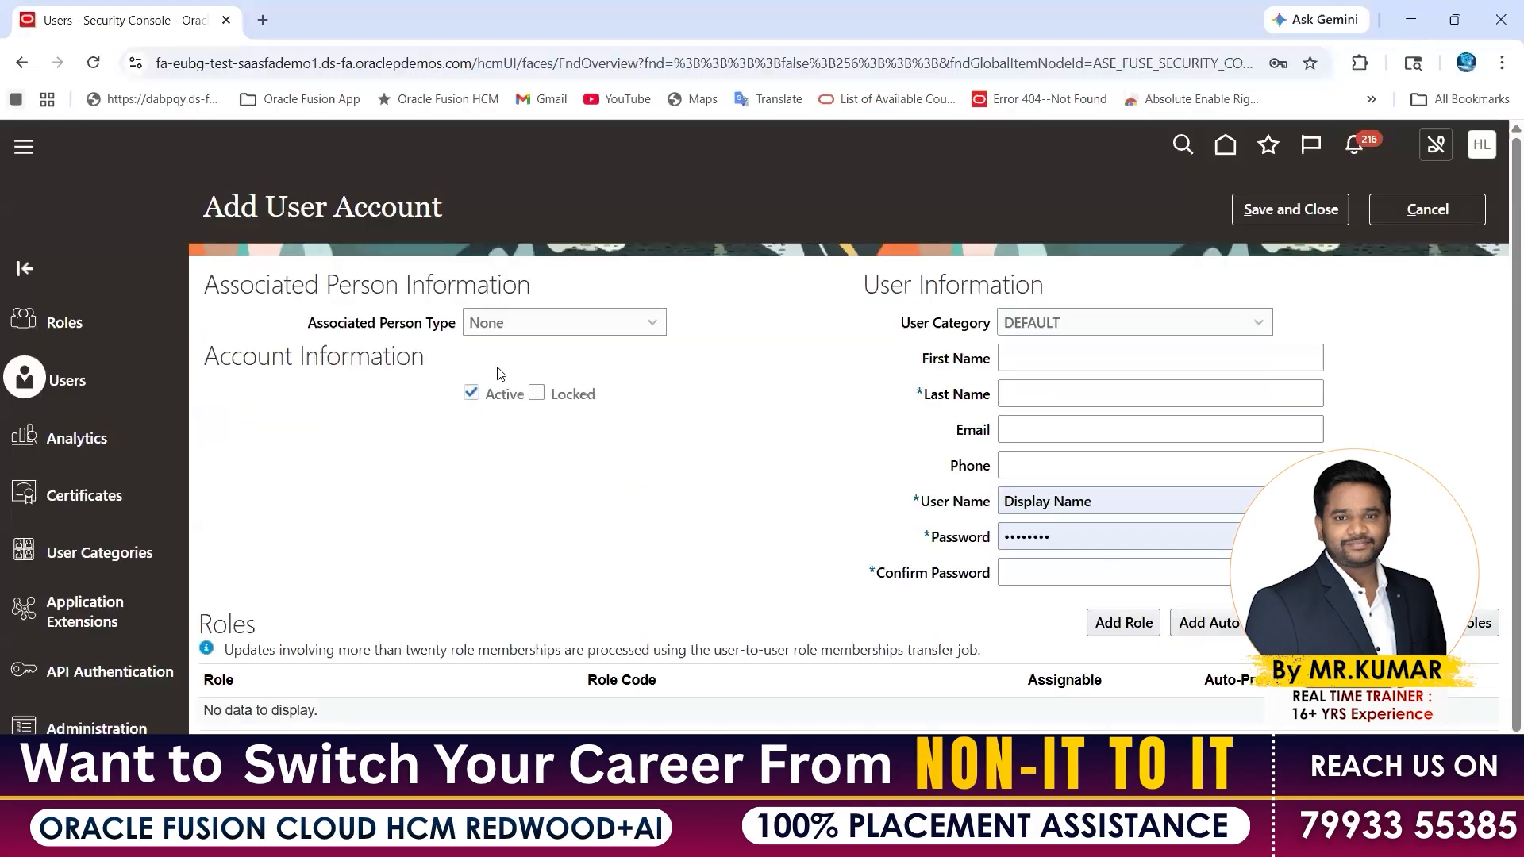
drag(308, 324, 510, 324)
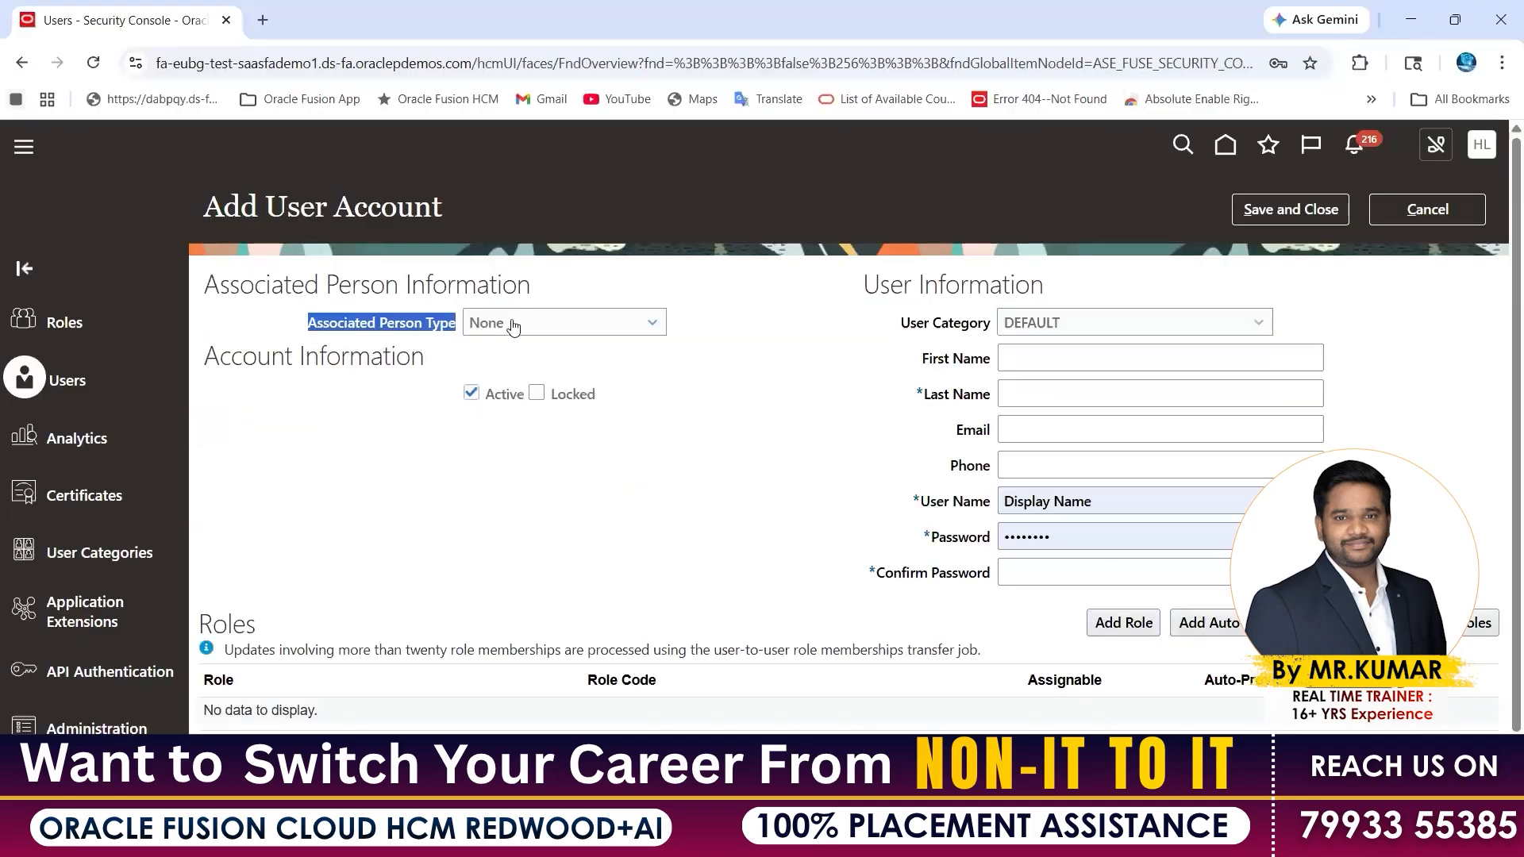
click(273, 206)
shift+click(516, 210)
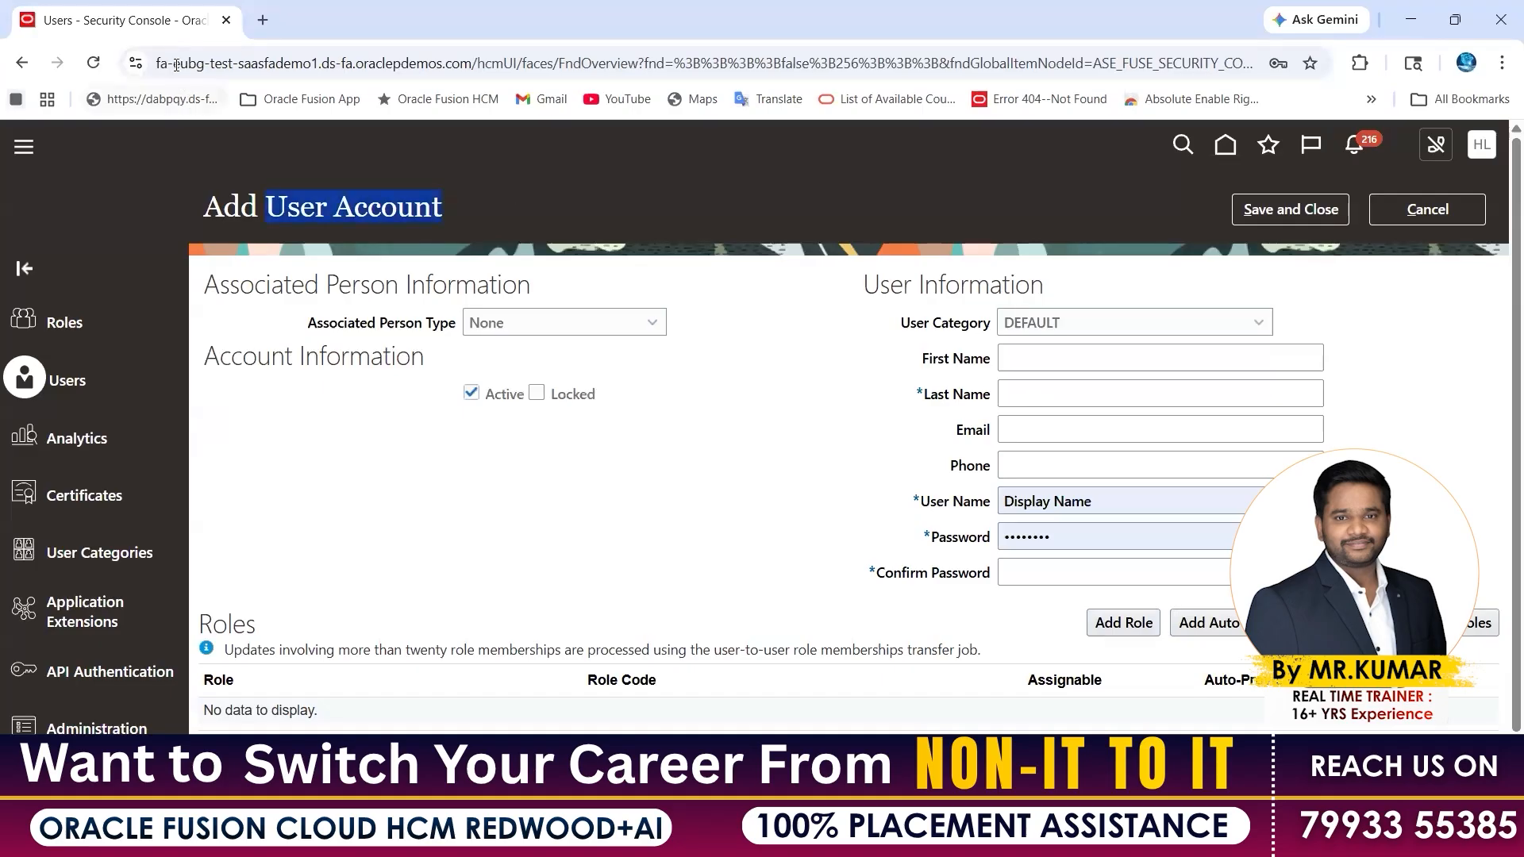
key(ctrl+l)
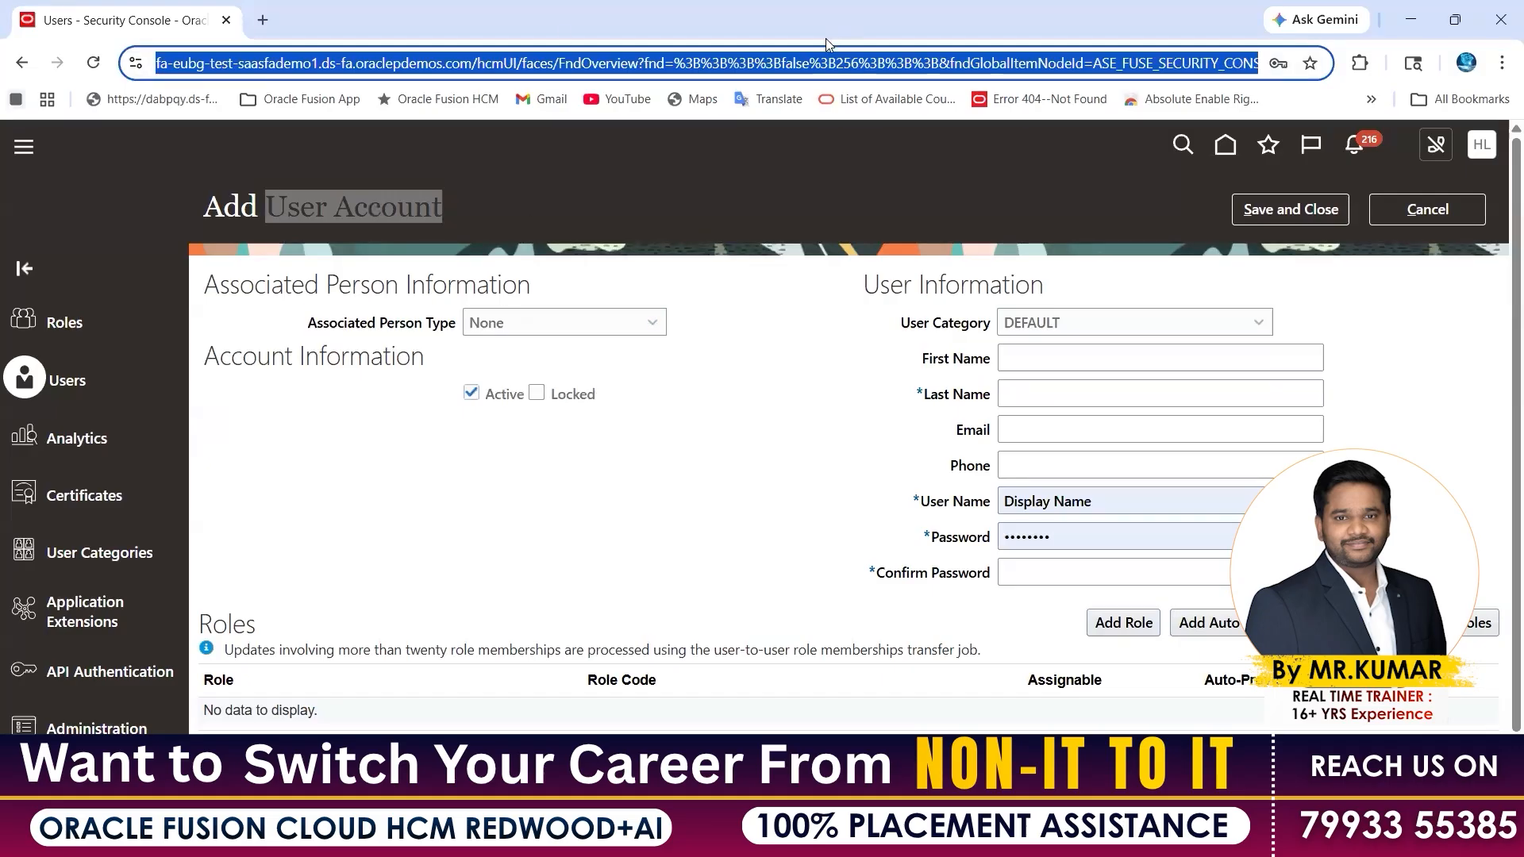
drag(379, 322, 450, 323)
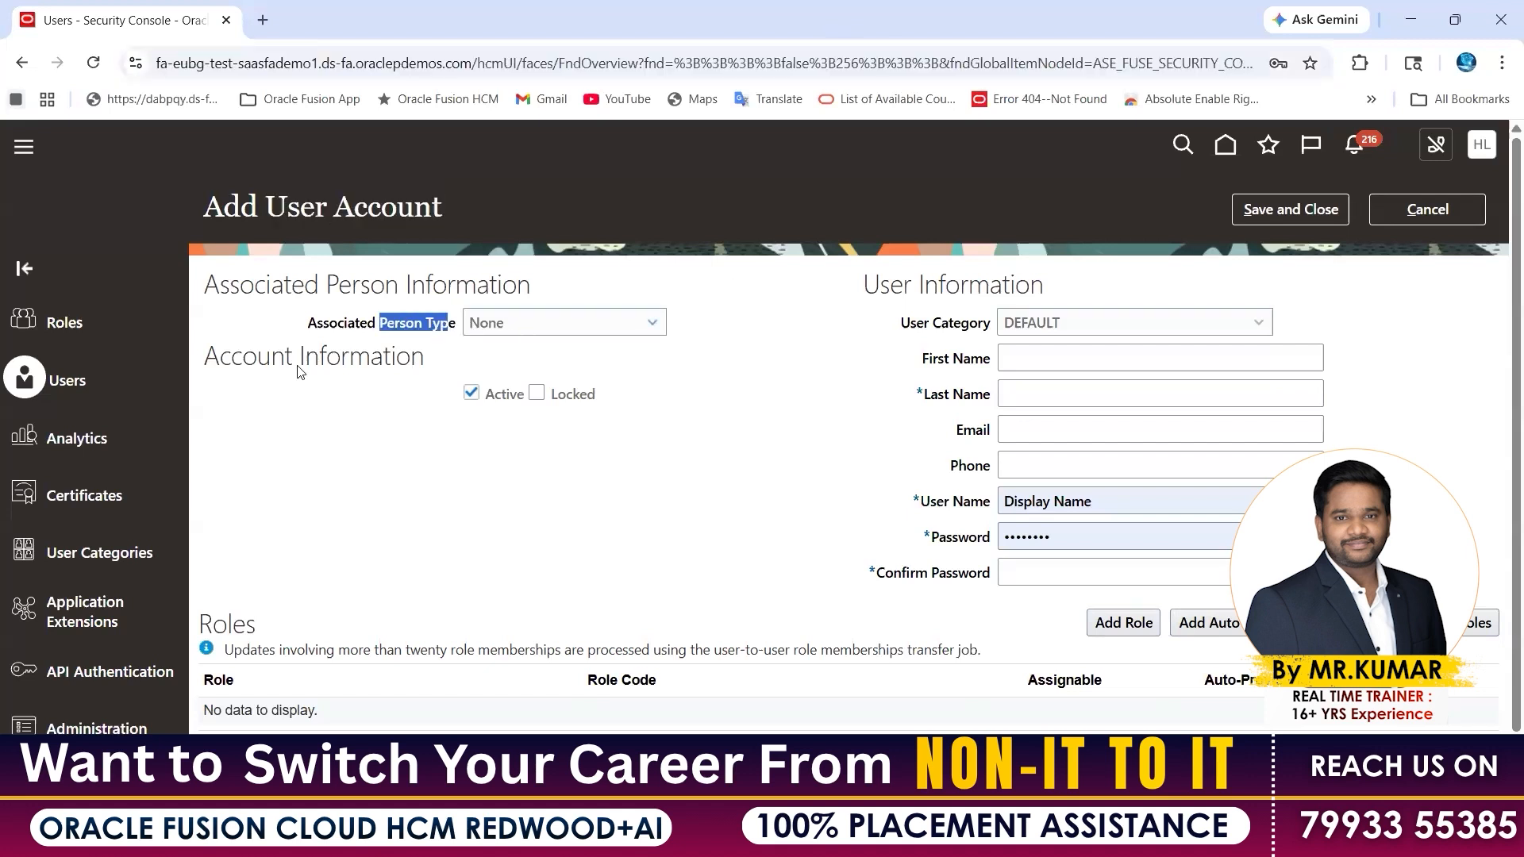
click(471, 393)
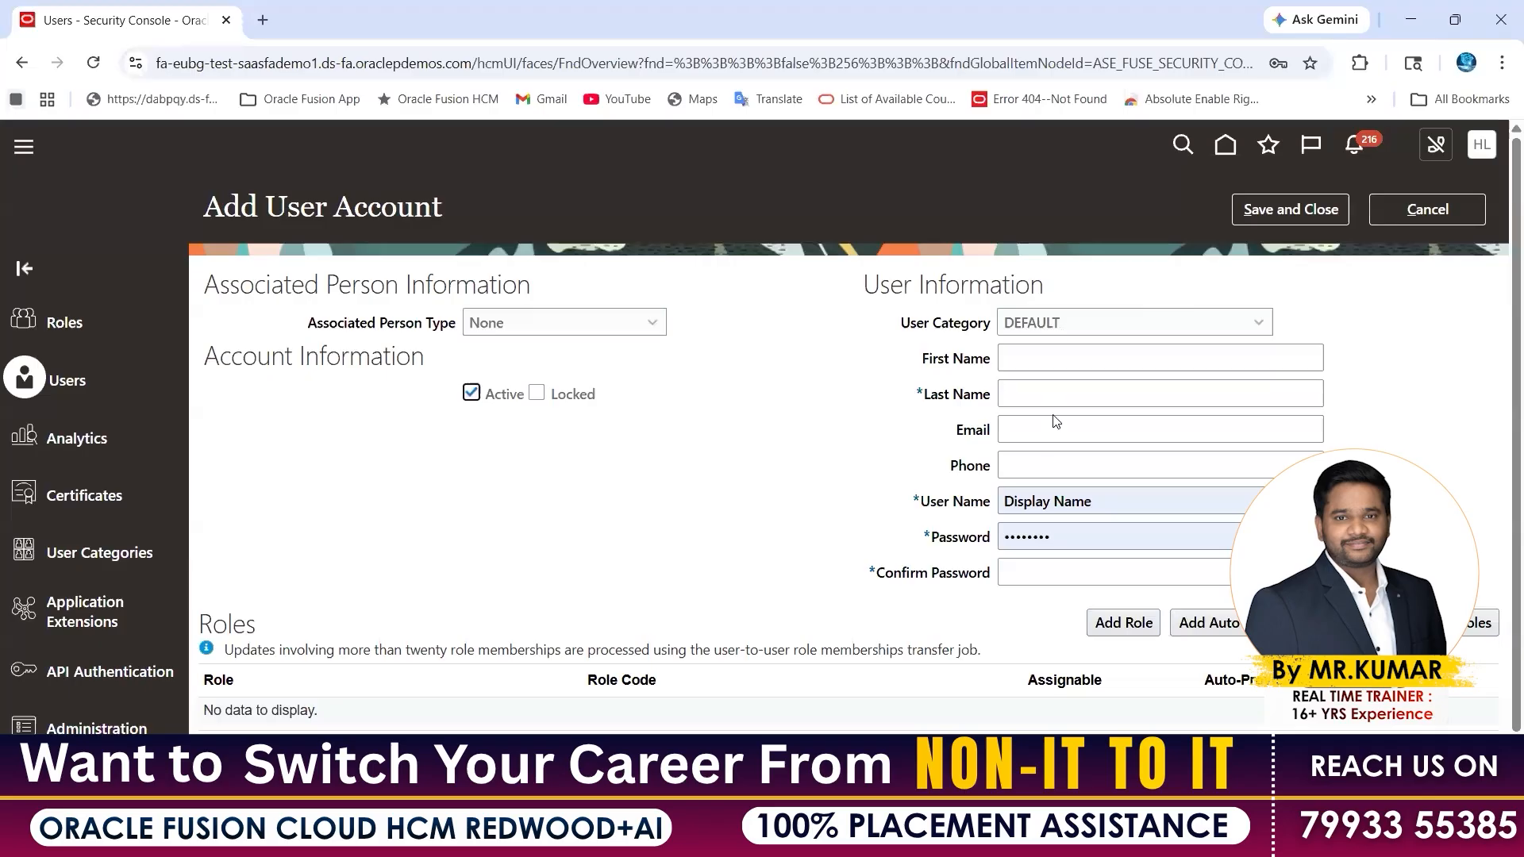
double_click(608, 402)
click(472, 397)
double_click(1045, 320)
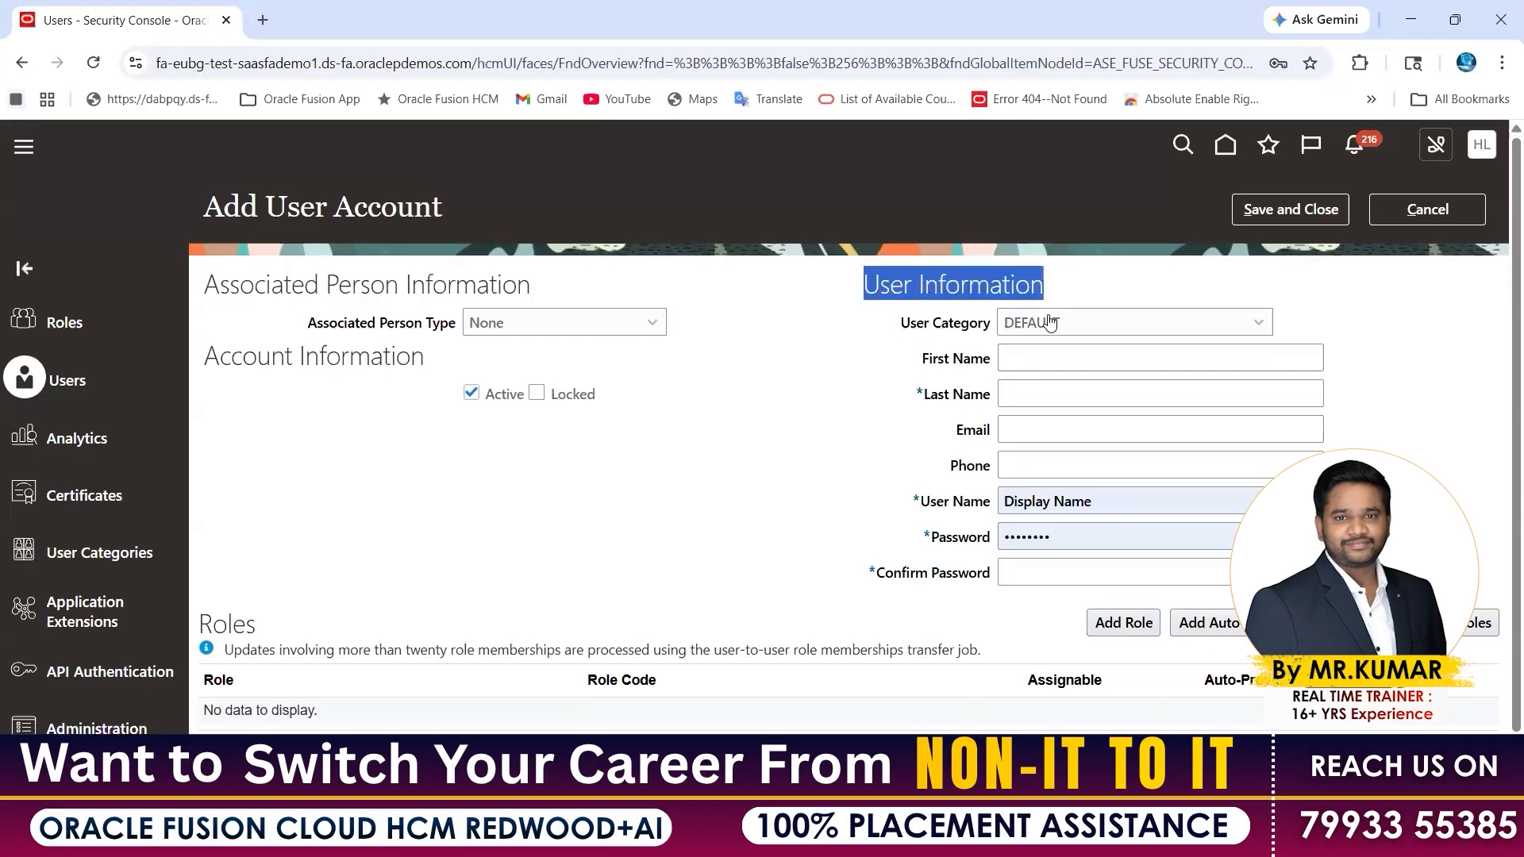
double_click(1042, 329)
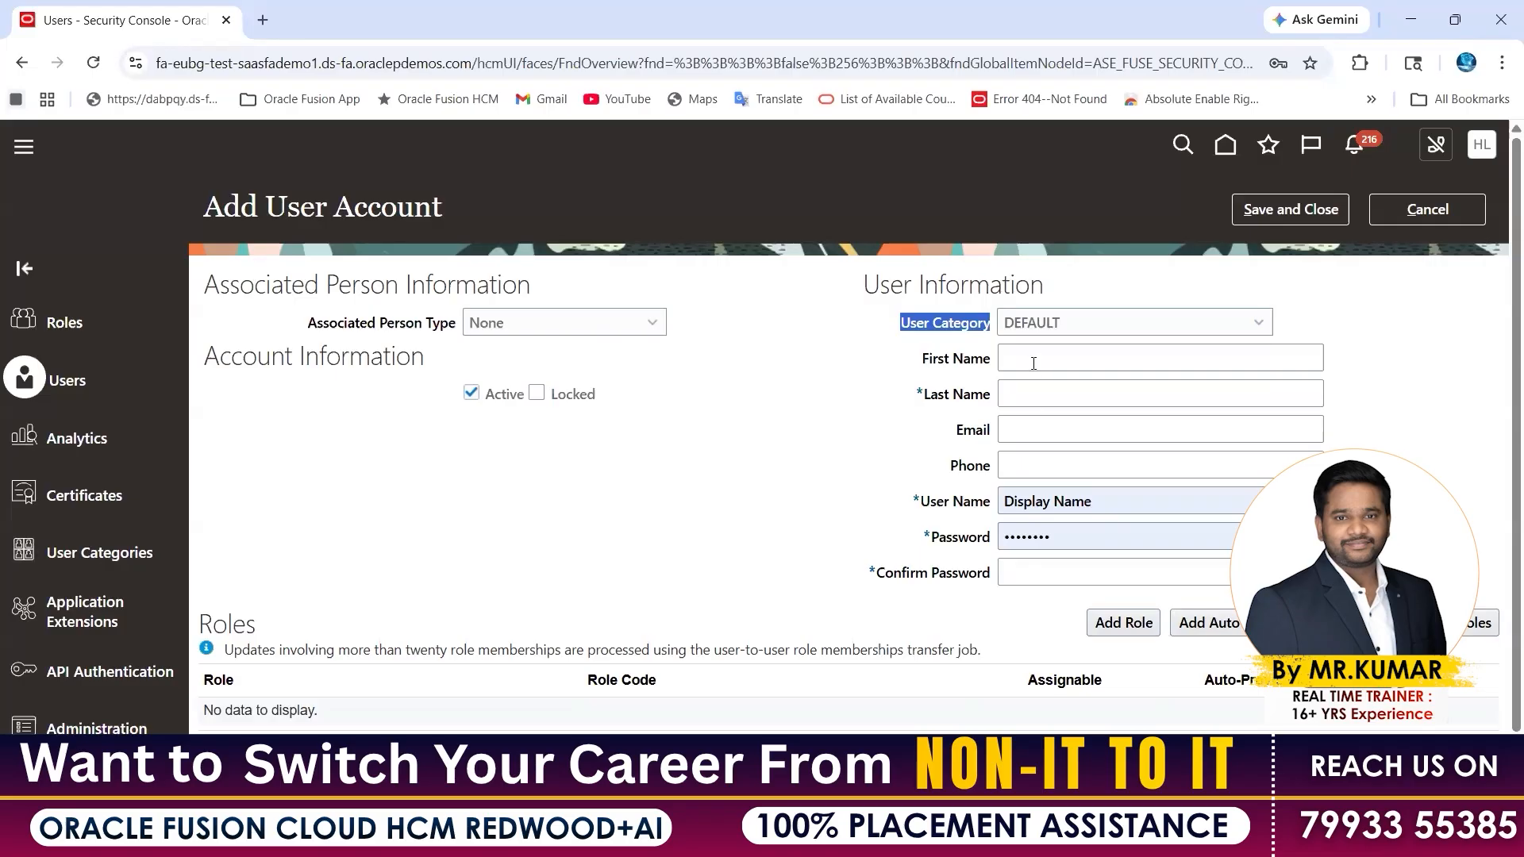
click(1033, 363)
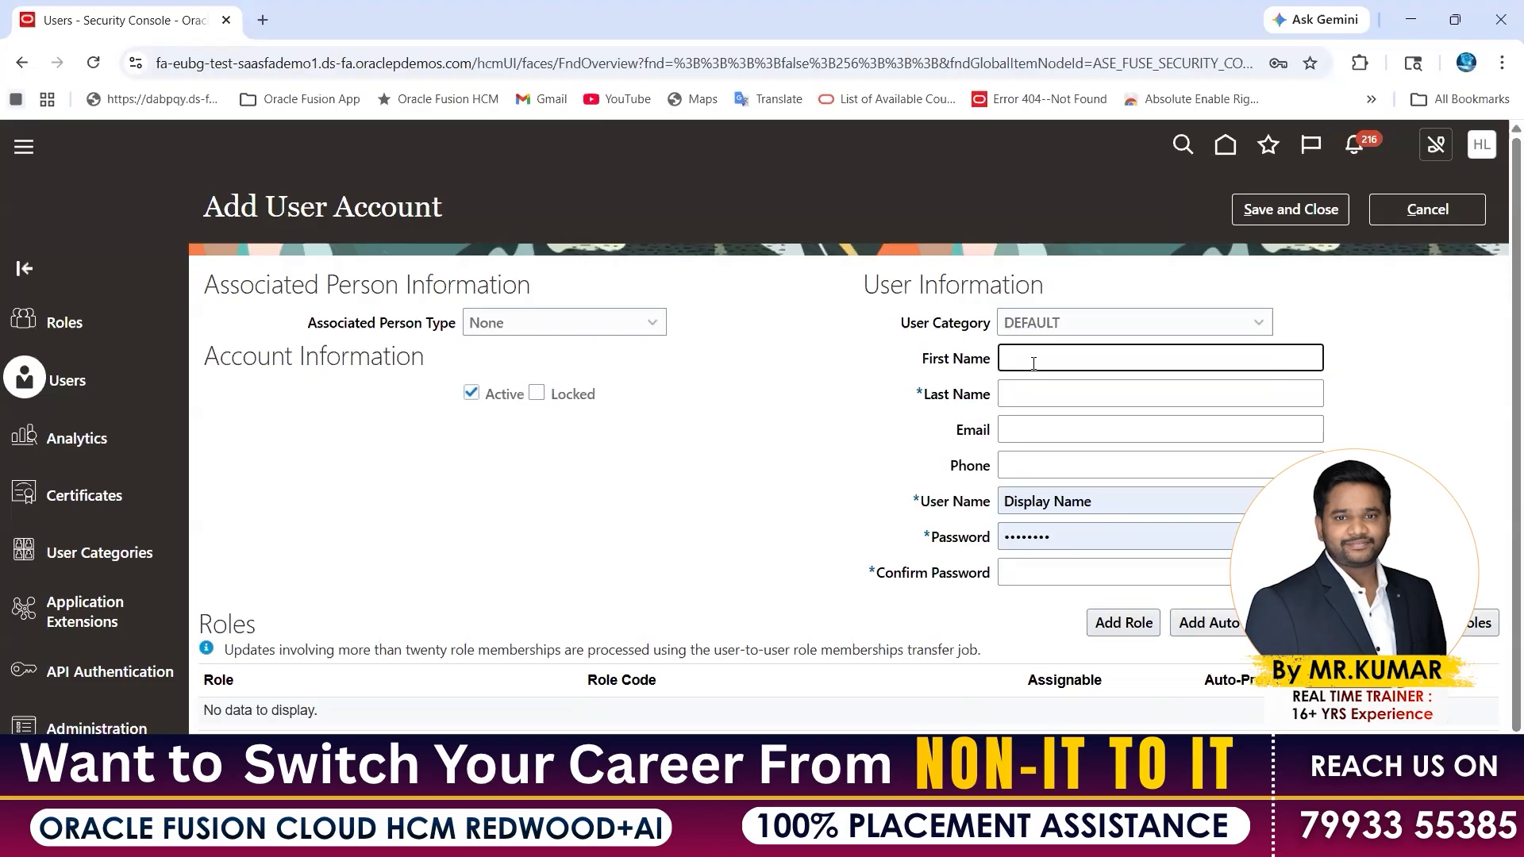
Enter the new user's first and last name and check the generated user name
text(Pramodh)
key(Tab)
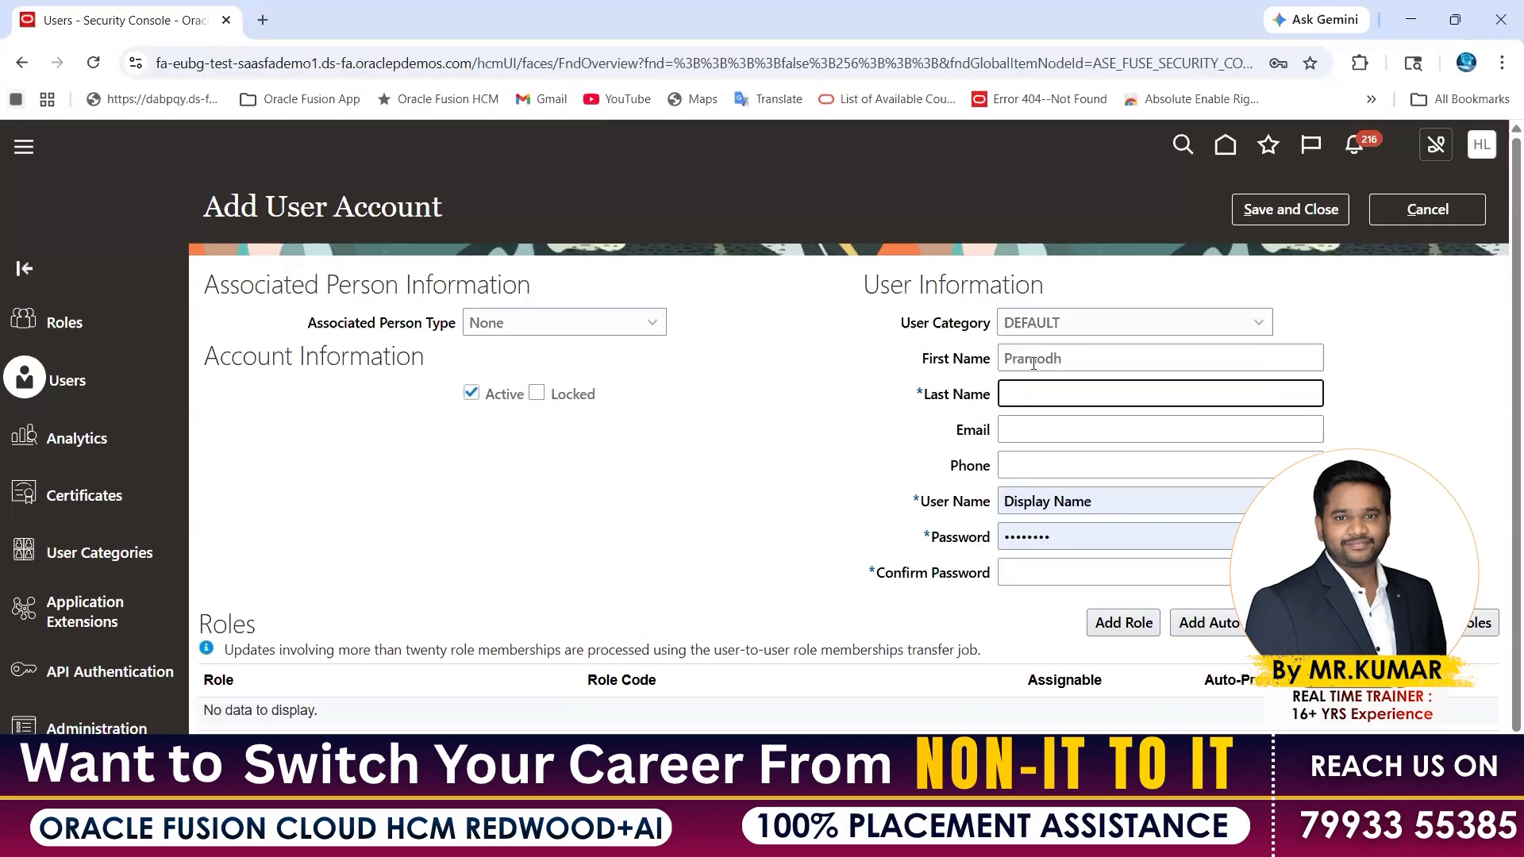
text(TrioTech)
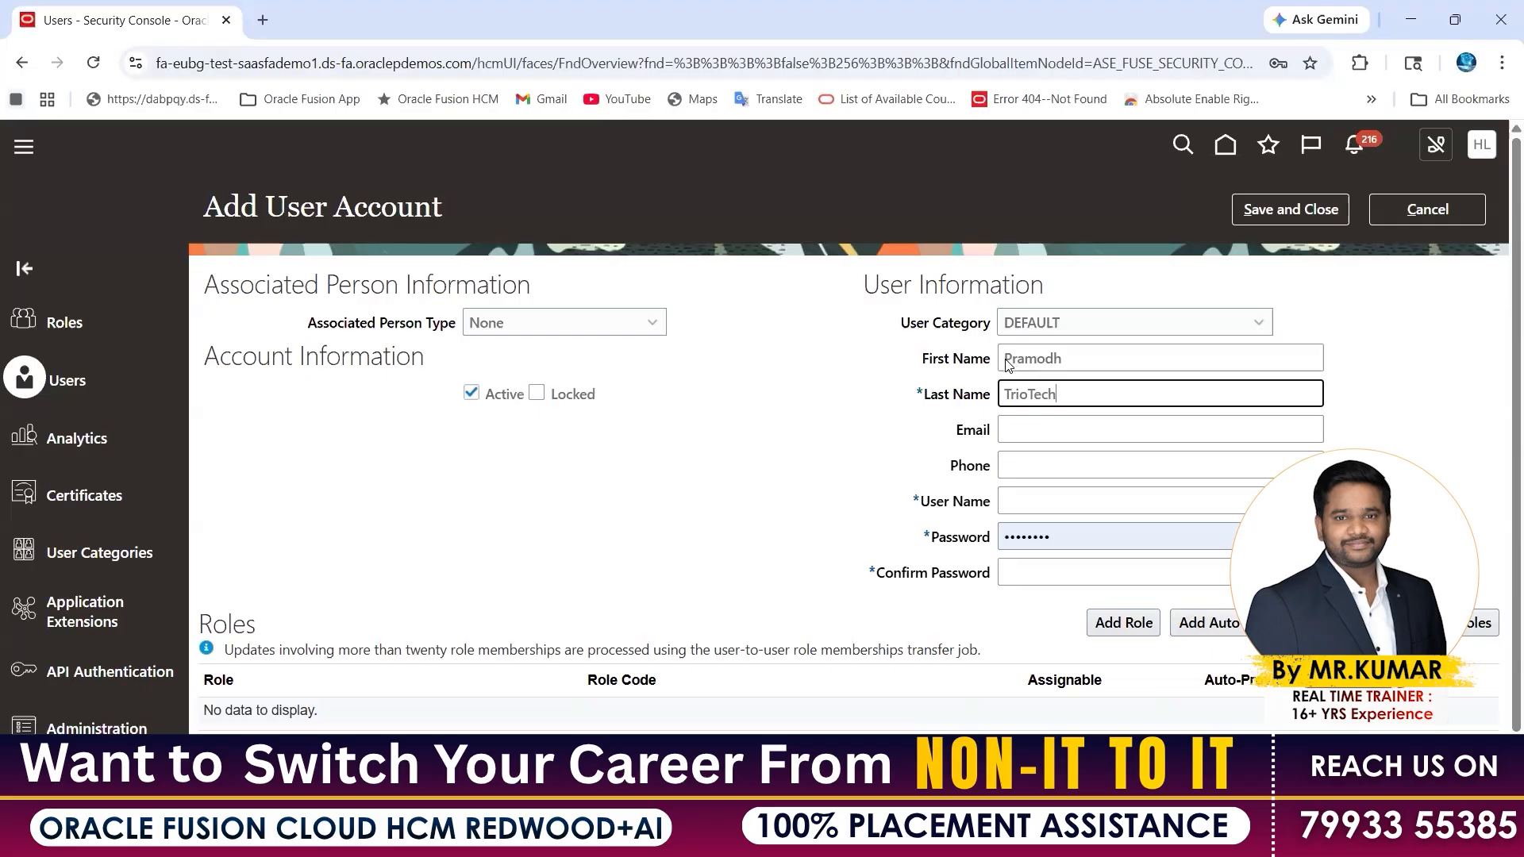
click(1022, 432)
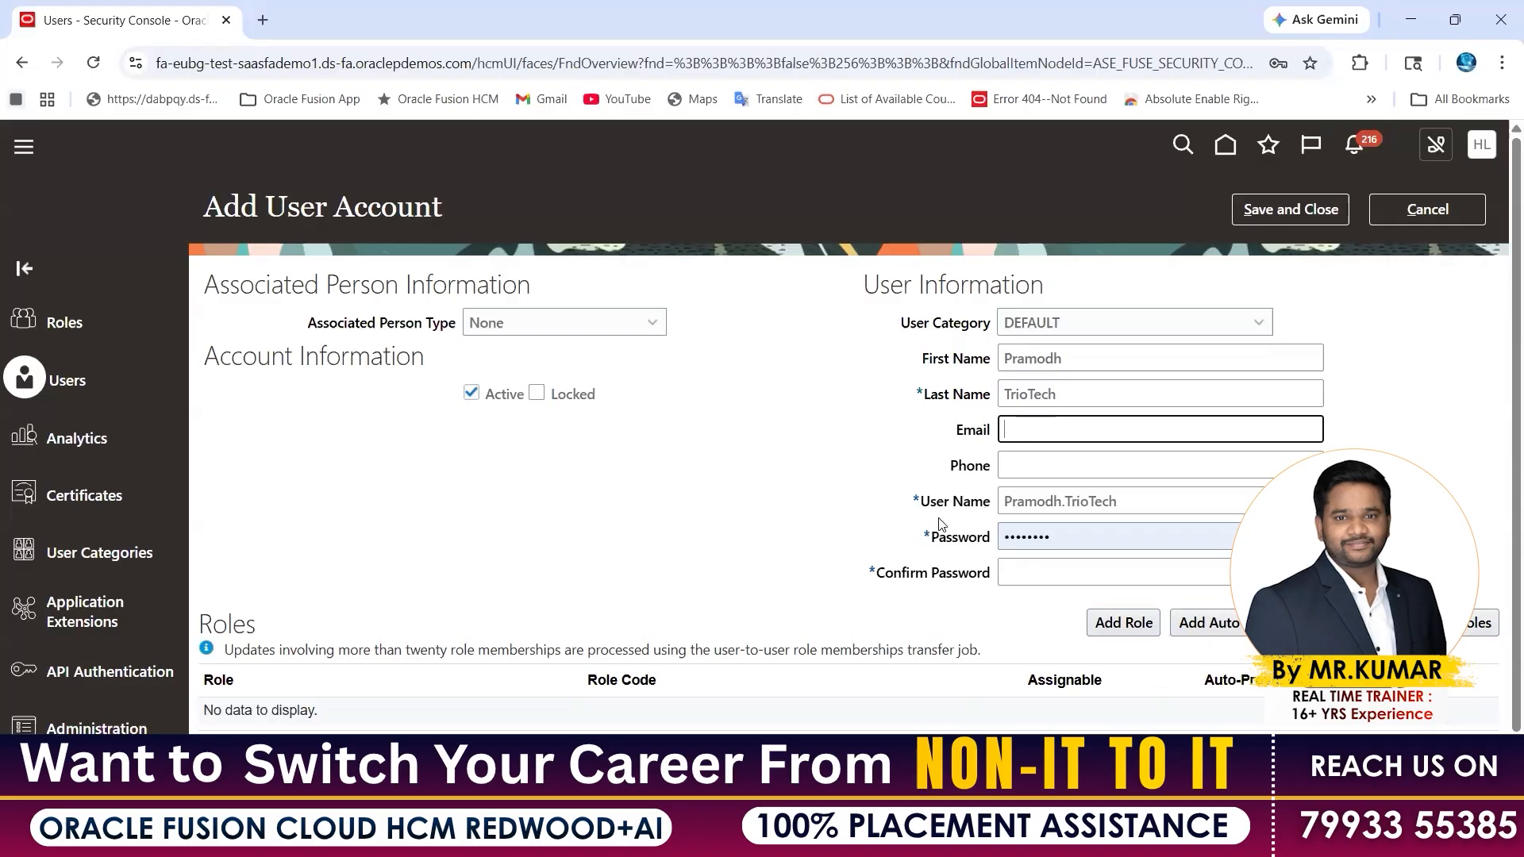
drag(921, 502, 994, 508)
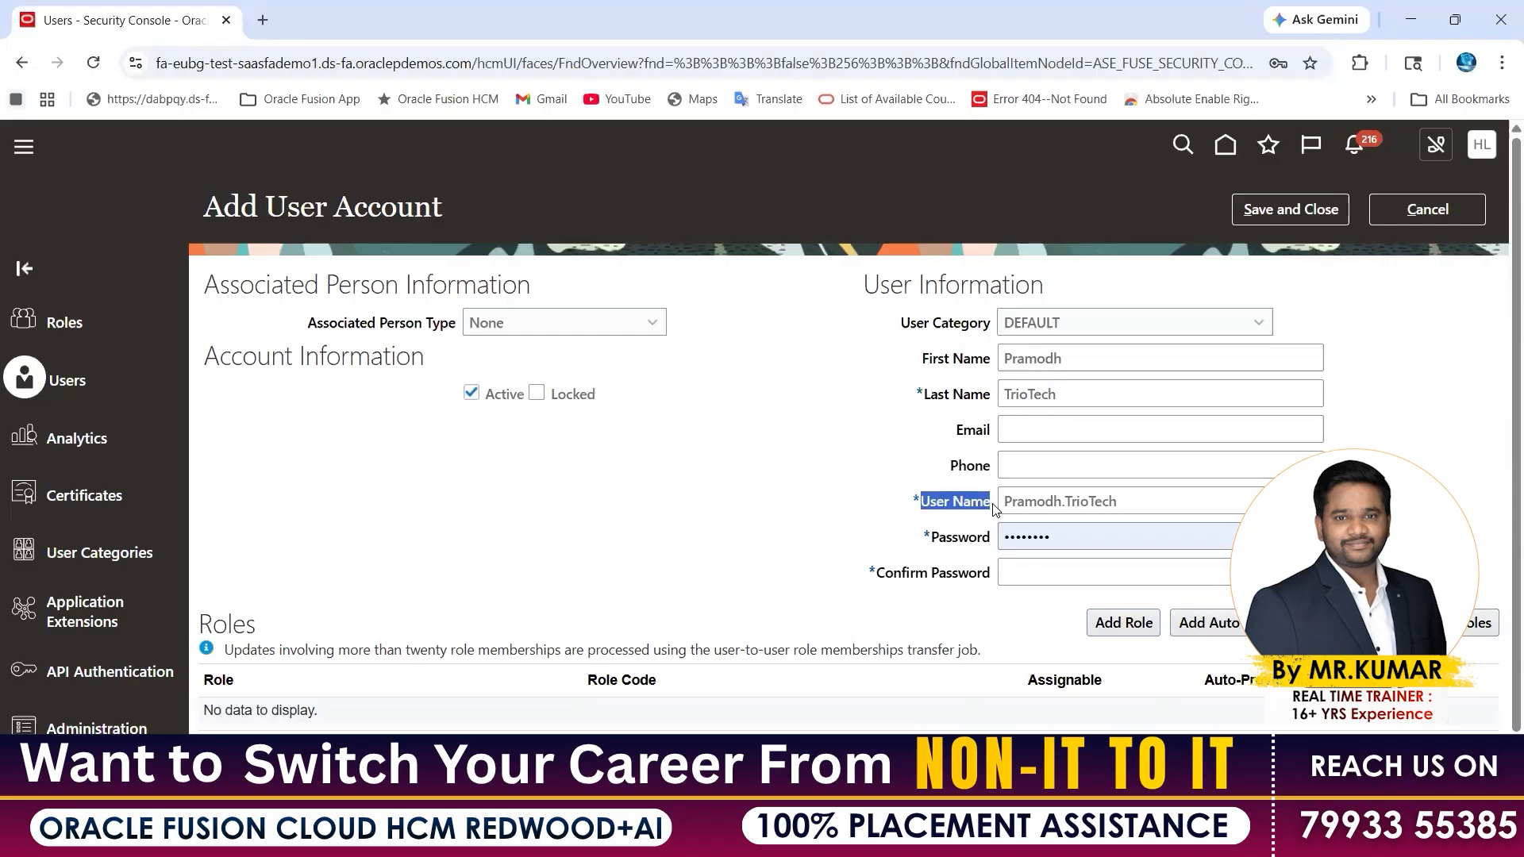
double_click(1022, 502)
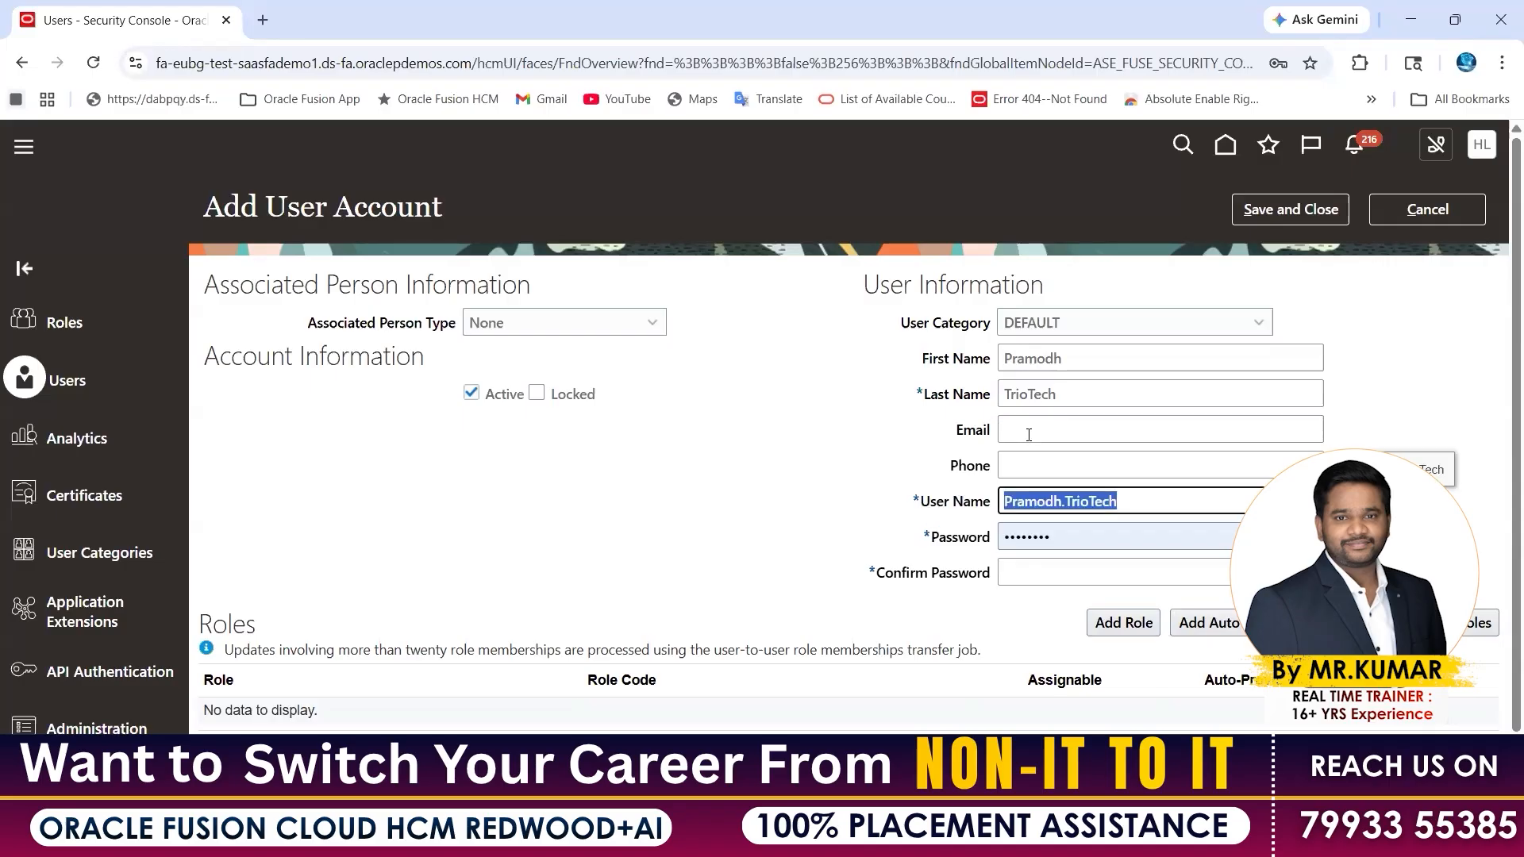
Fill in the user's e-mail address and phone number
click(1029, 433)
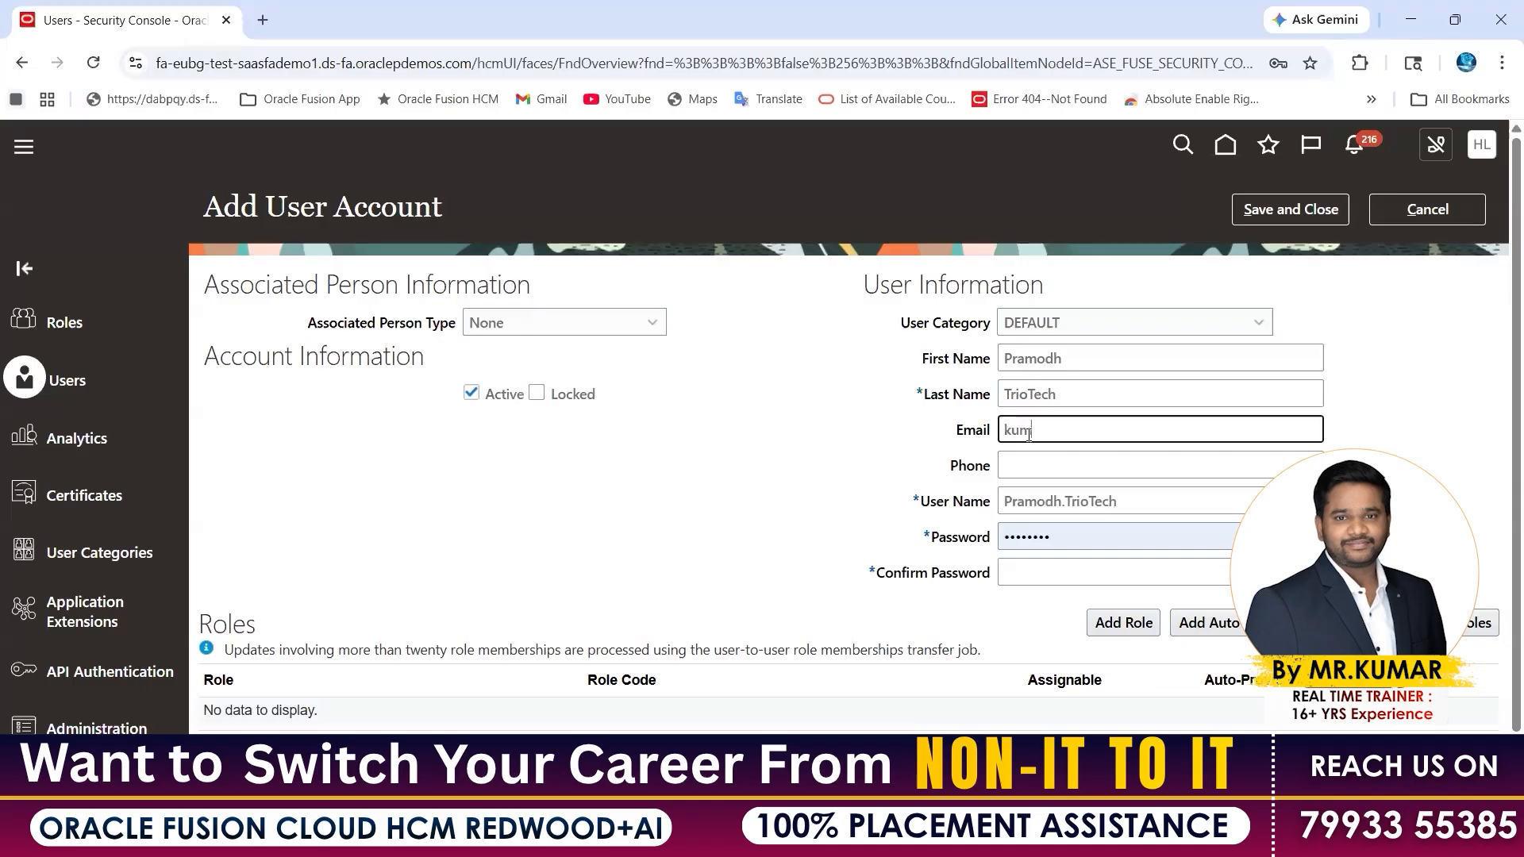
key(Tab)
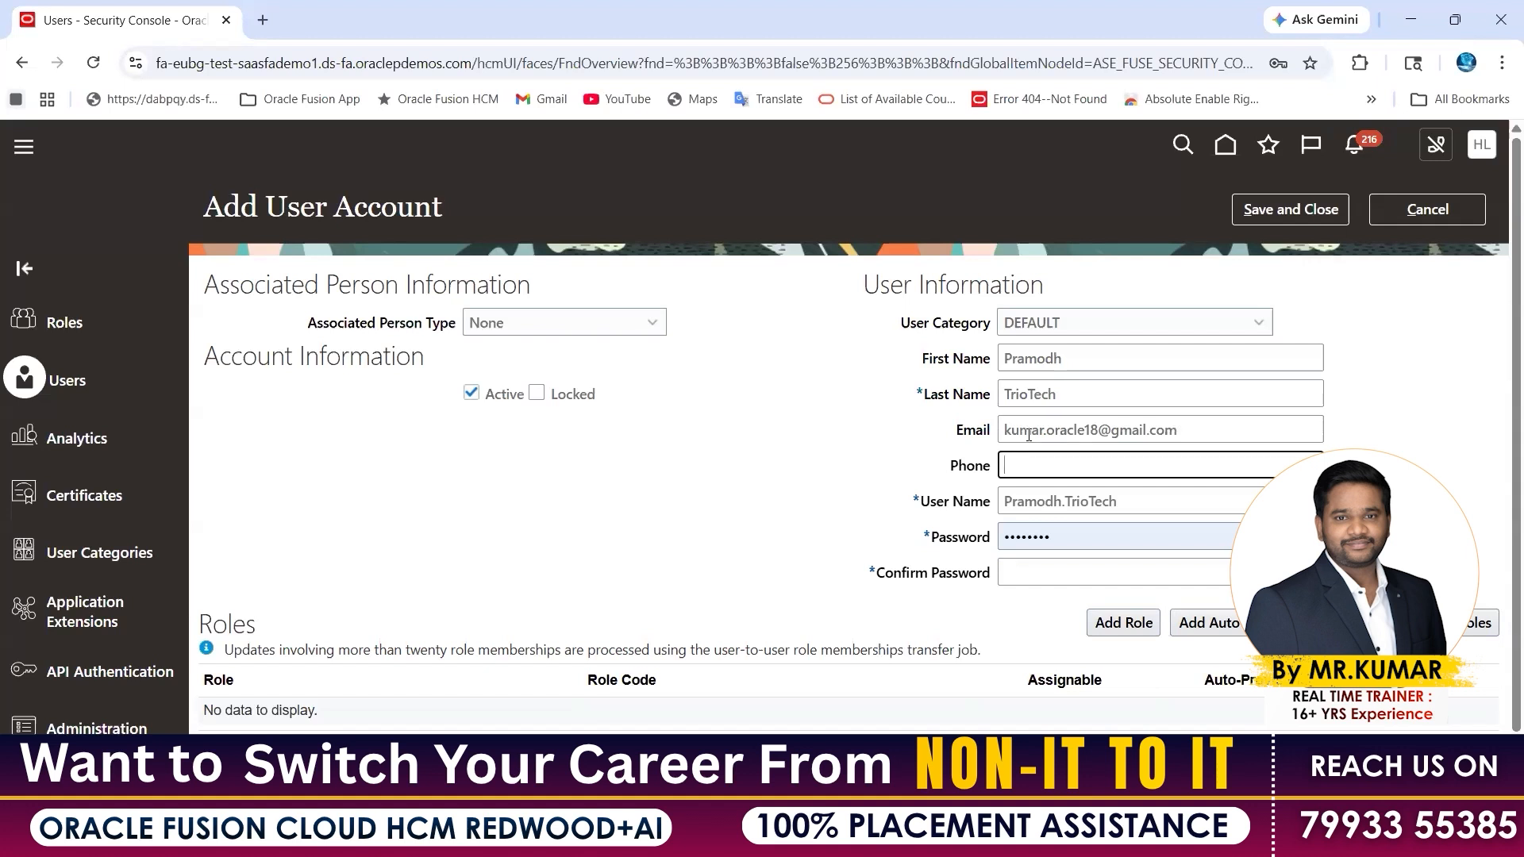
Replace the default password with a new one and confirm it
drag(1069, 541, 990, 548)
key(BackSpace)
text(••••••••)
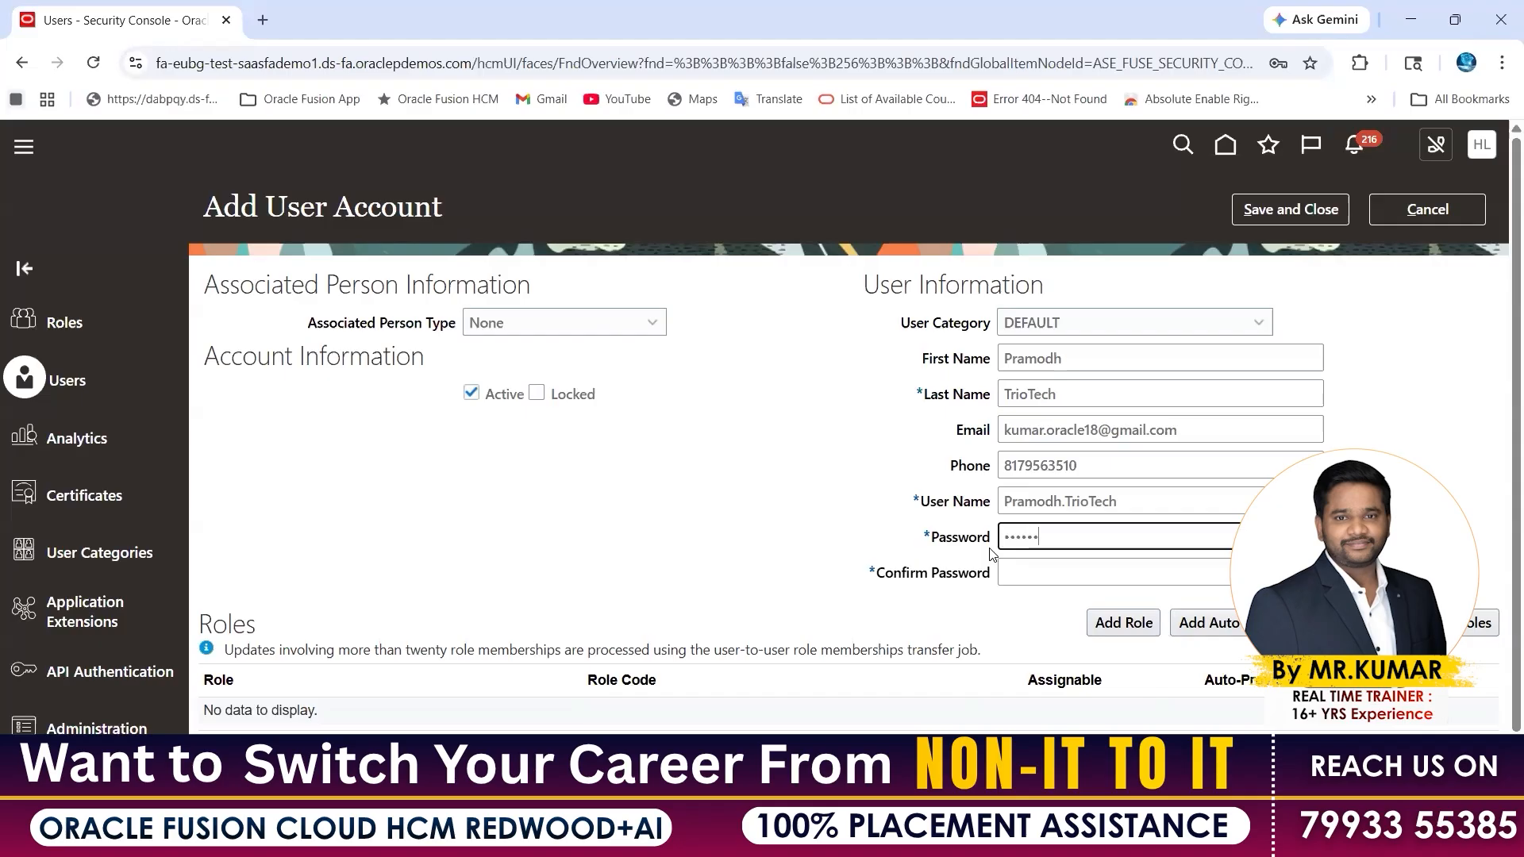
key(Tab)
text(••••••)
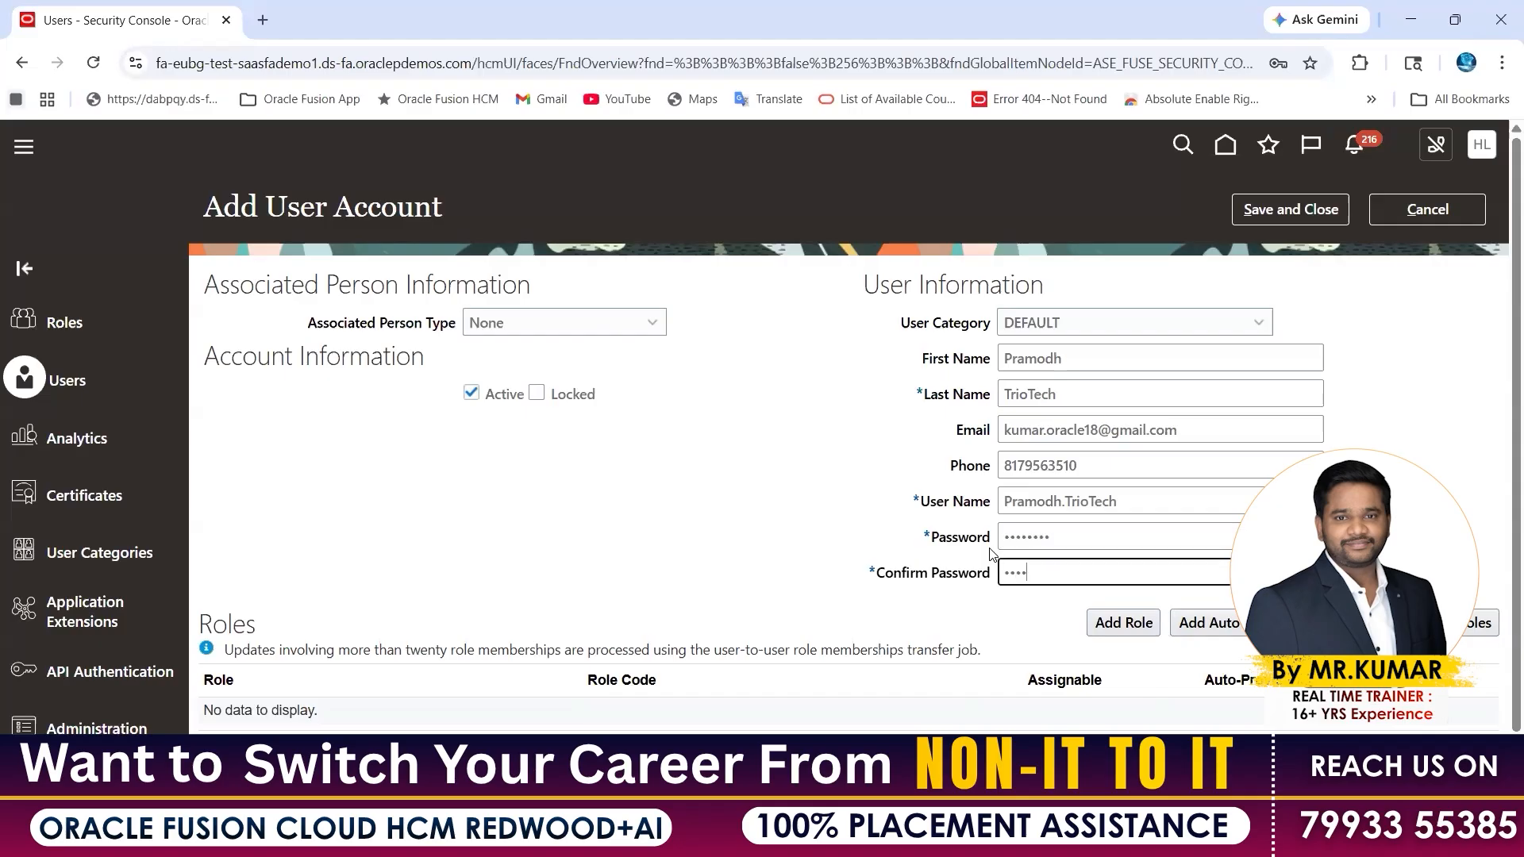
text(••)
click(806, 394)
Clear stray highlights on the form and switch to the Excel class notes
drag(266, 208, 455, 204)
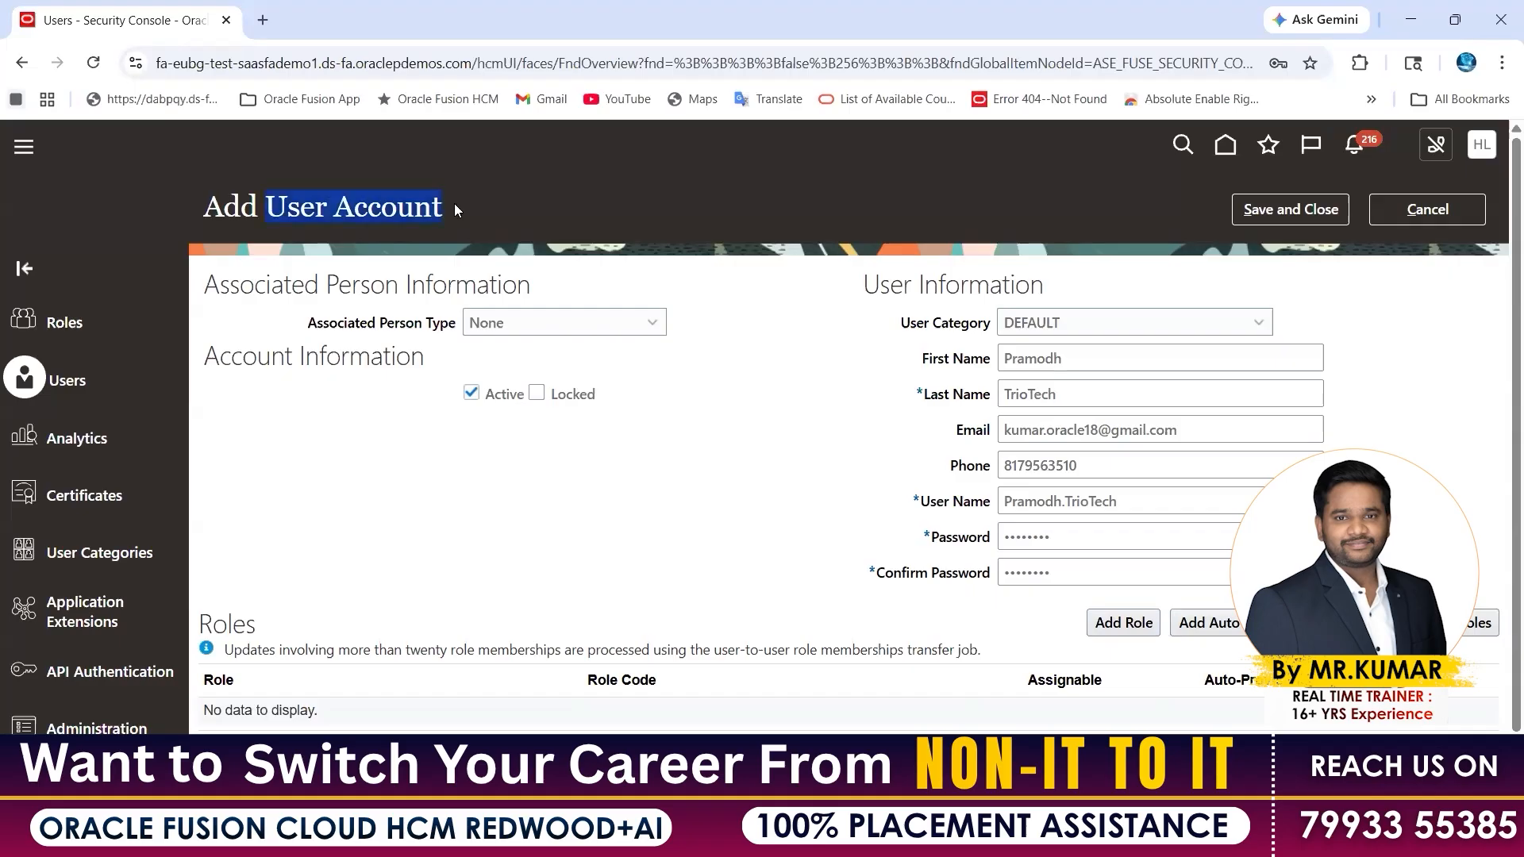
click(317, 64)
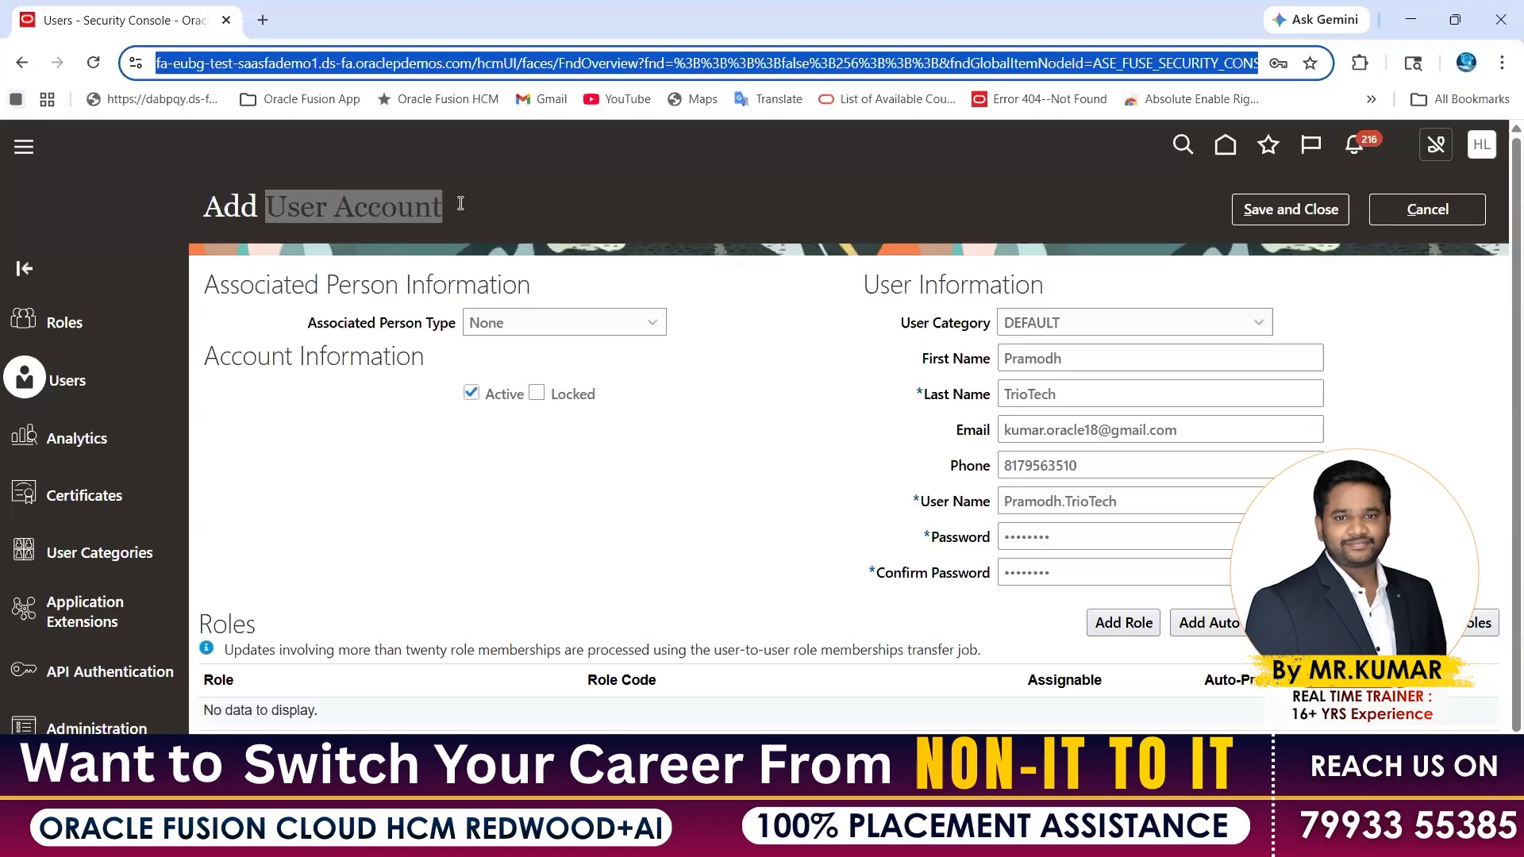
drag(208, 207, 444, 208)
drag(864, 284, 1046, 290)
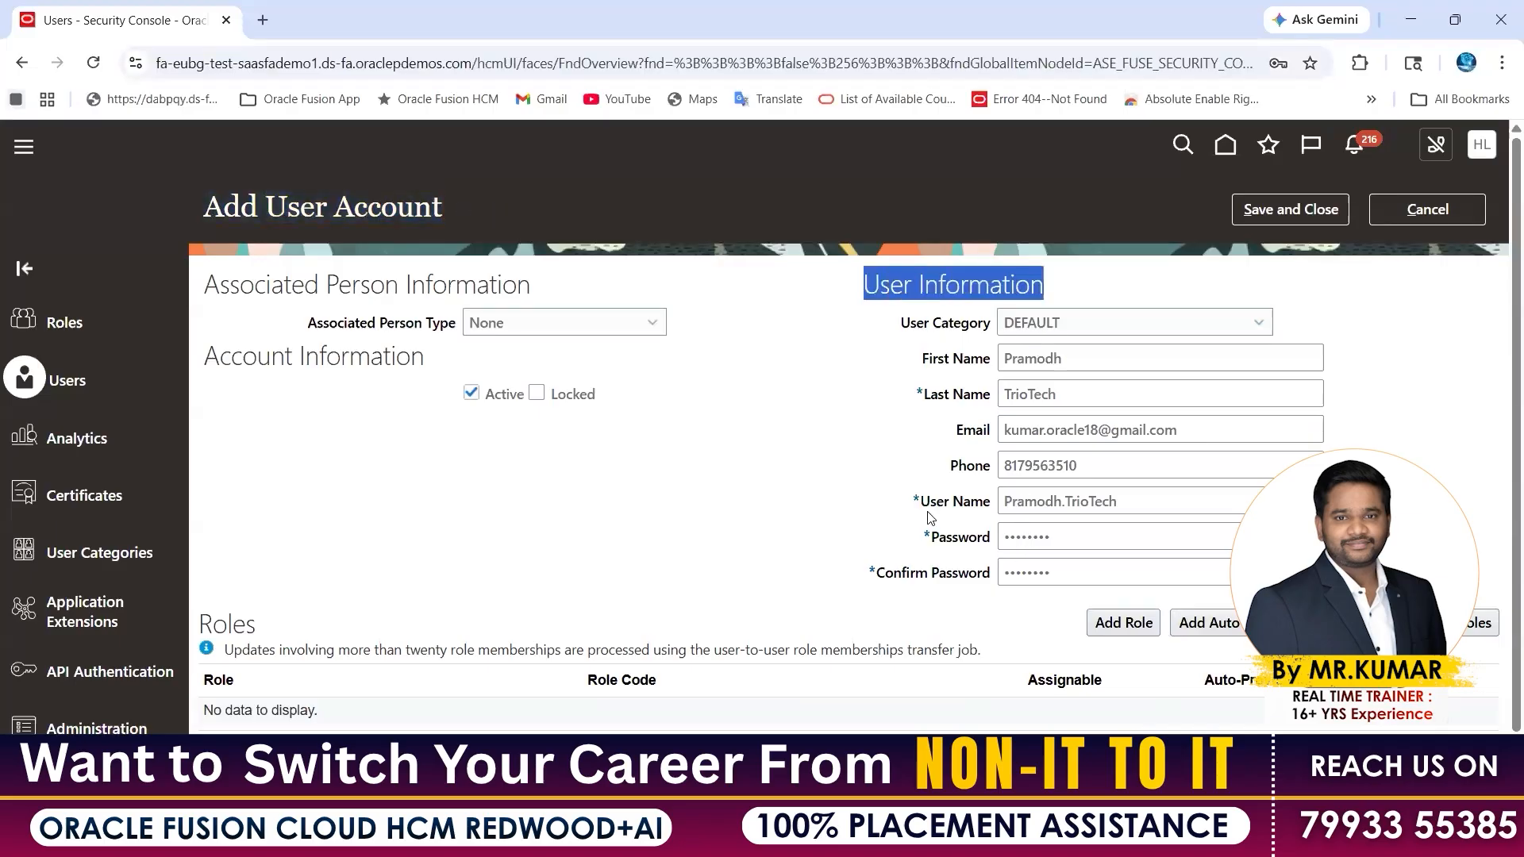
click(729, 524)
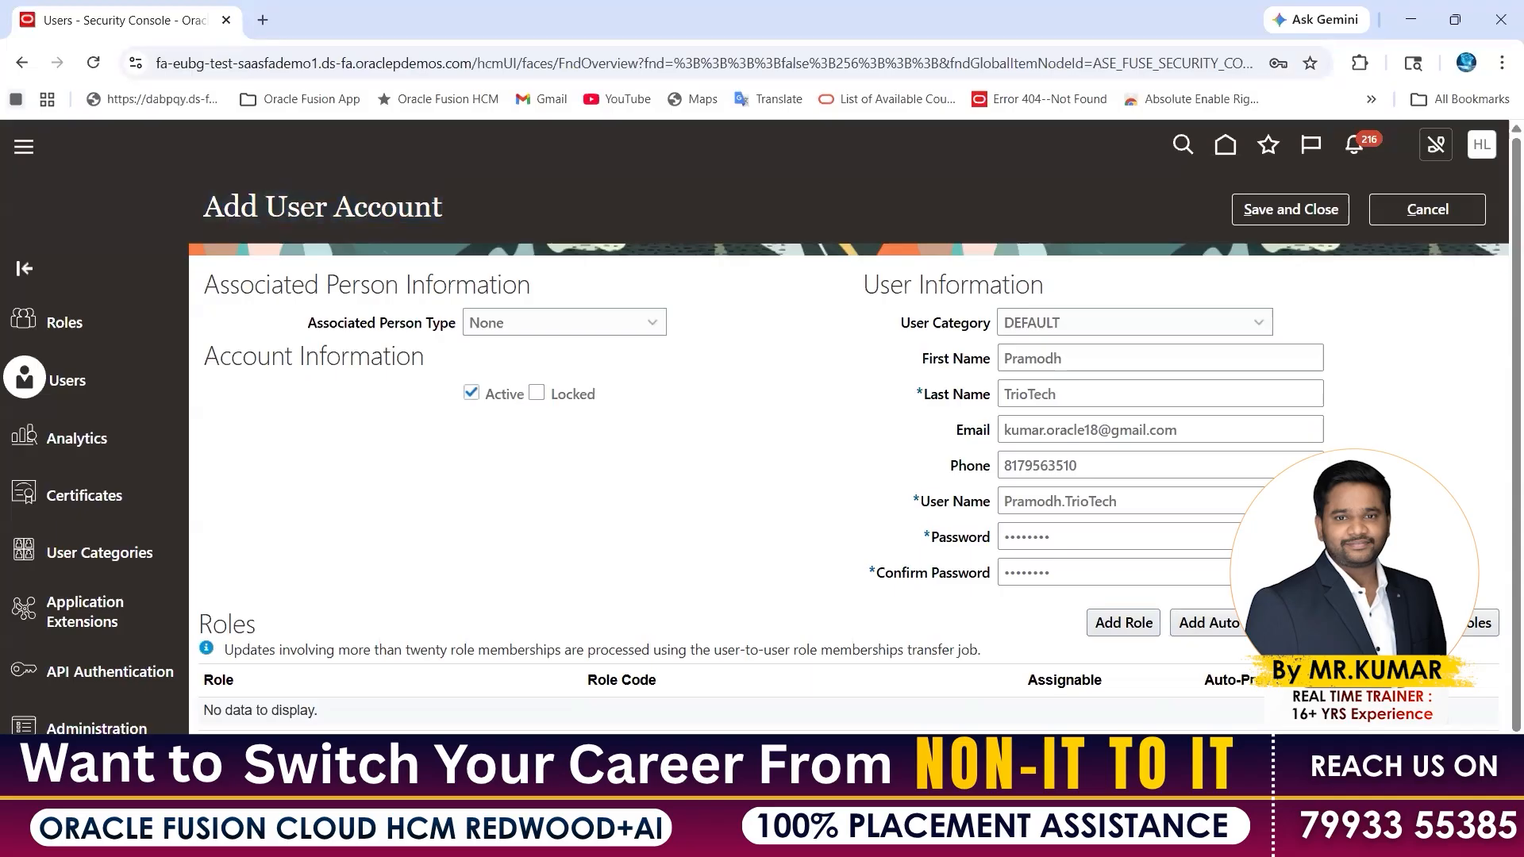
mouse_move(967, 838)
click(862, 738)
Type 'User Account:-' with the new user's account name in D14 and '??????' in D15
click(414, 489)
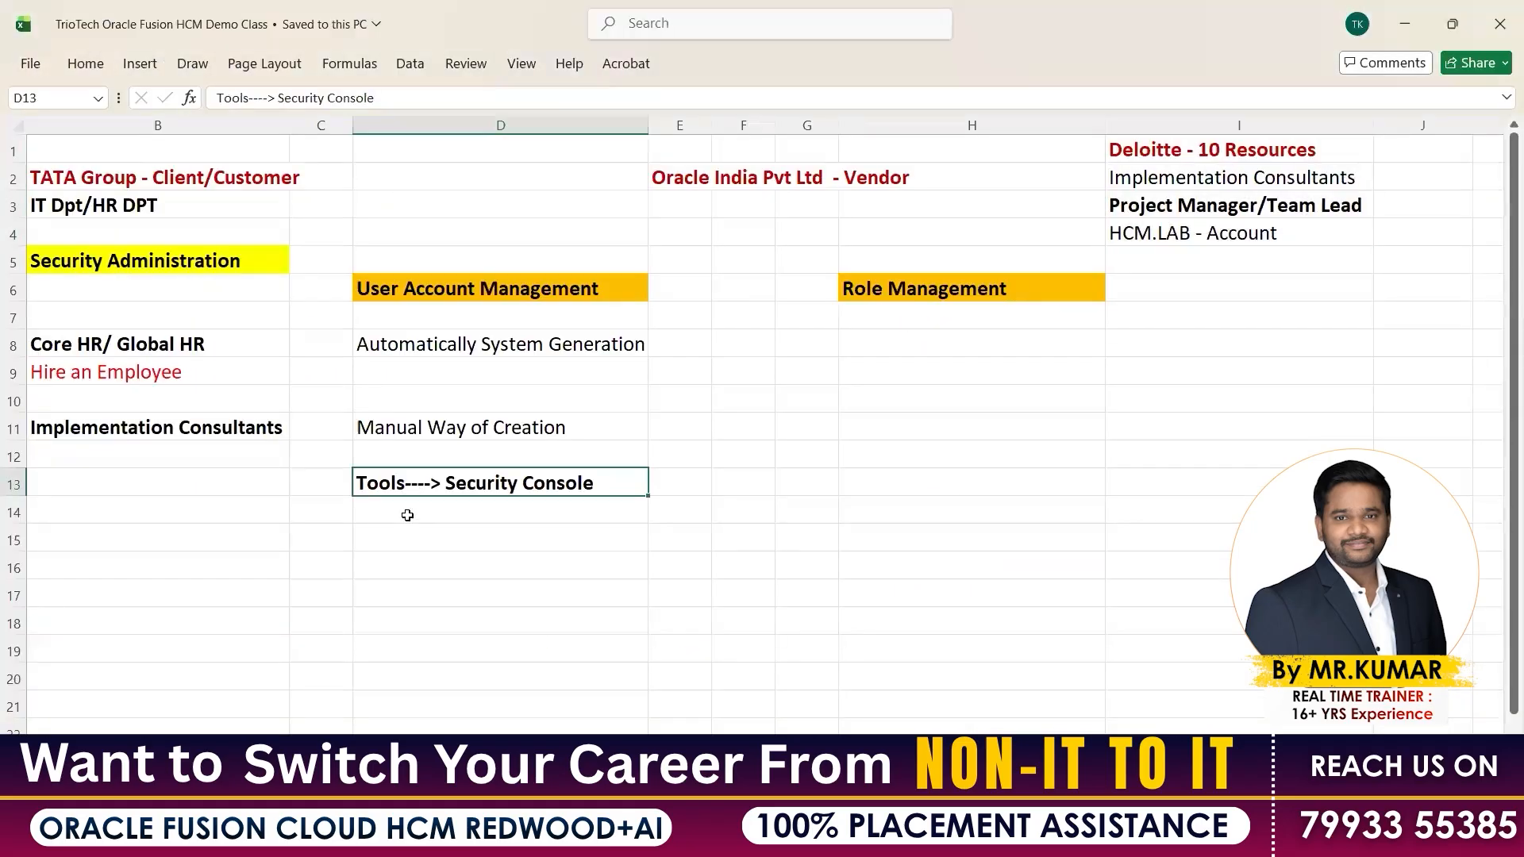
click(407, 515)
text(User A)
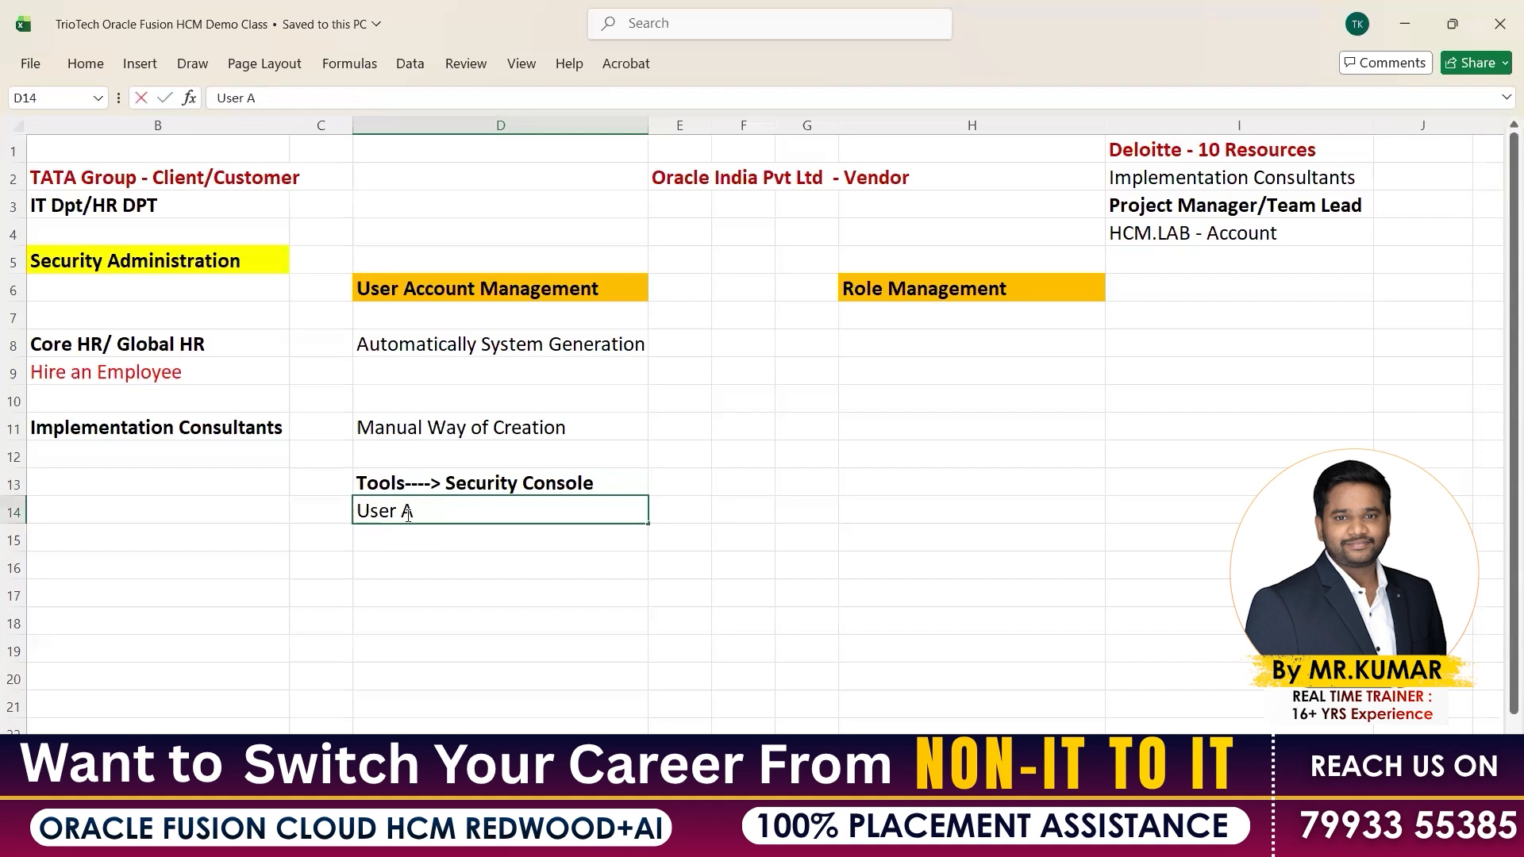
text(ccount:- Pram)
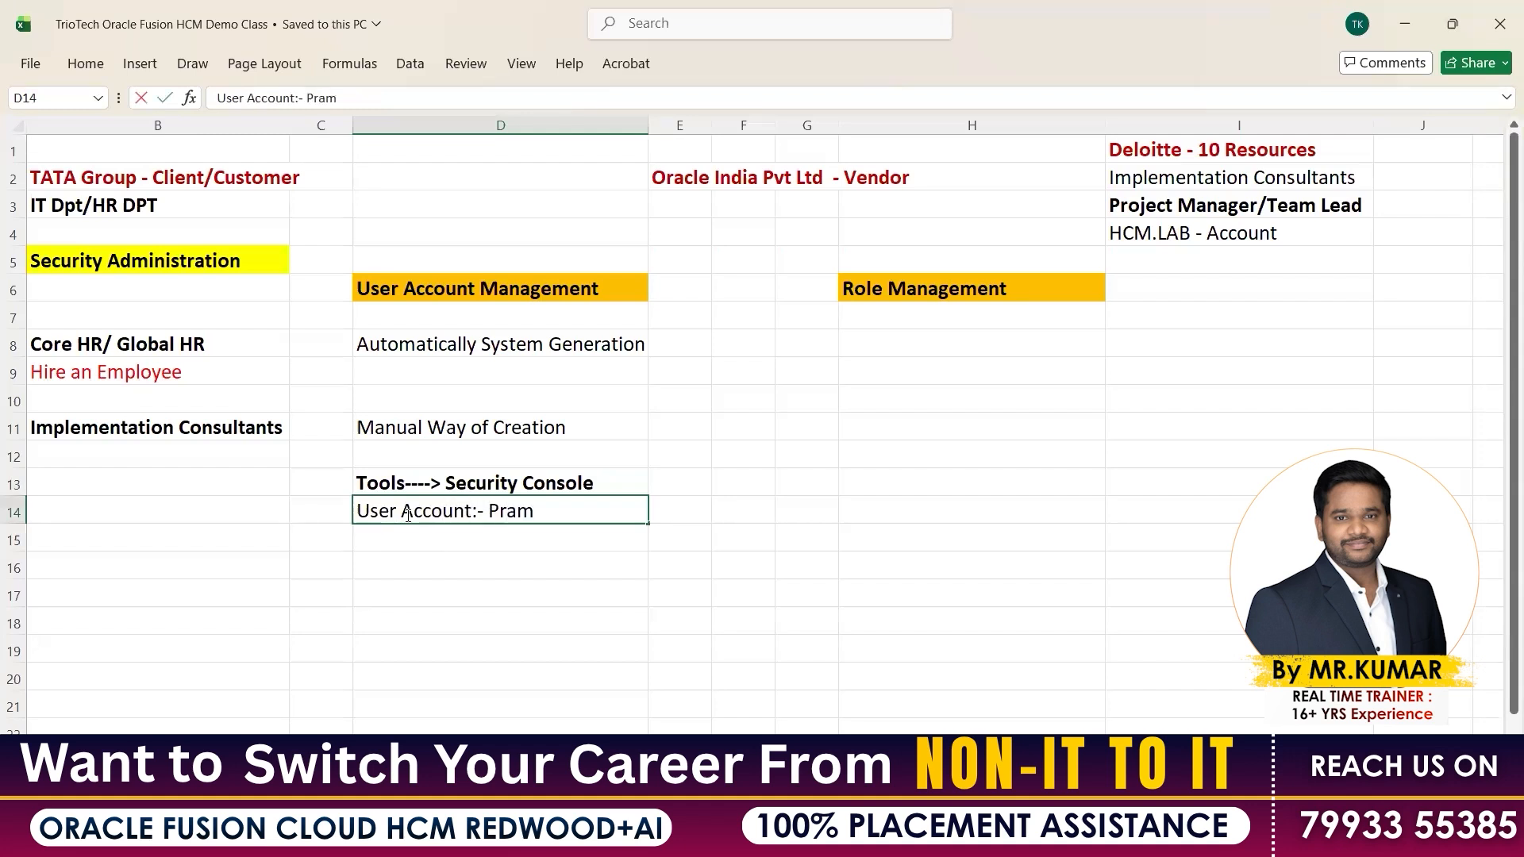
text(odh.TrioTech)
key(Return)
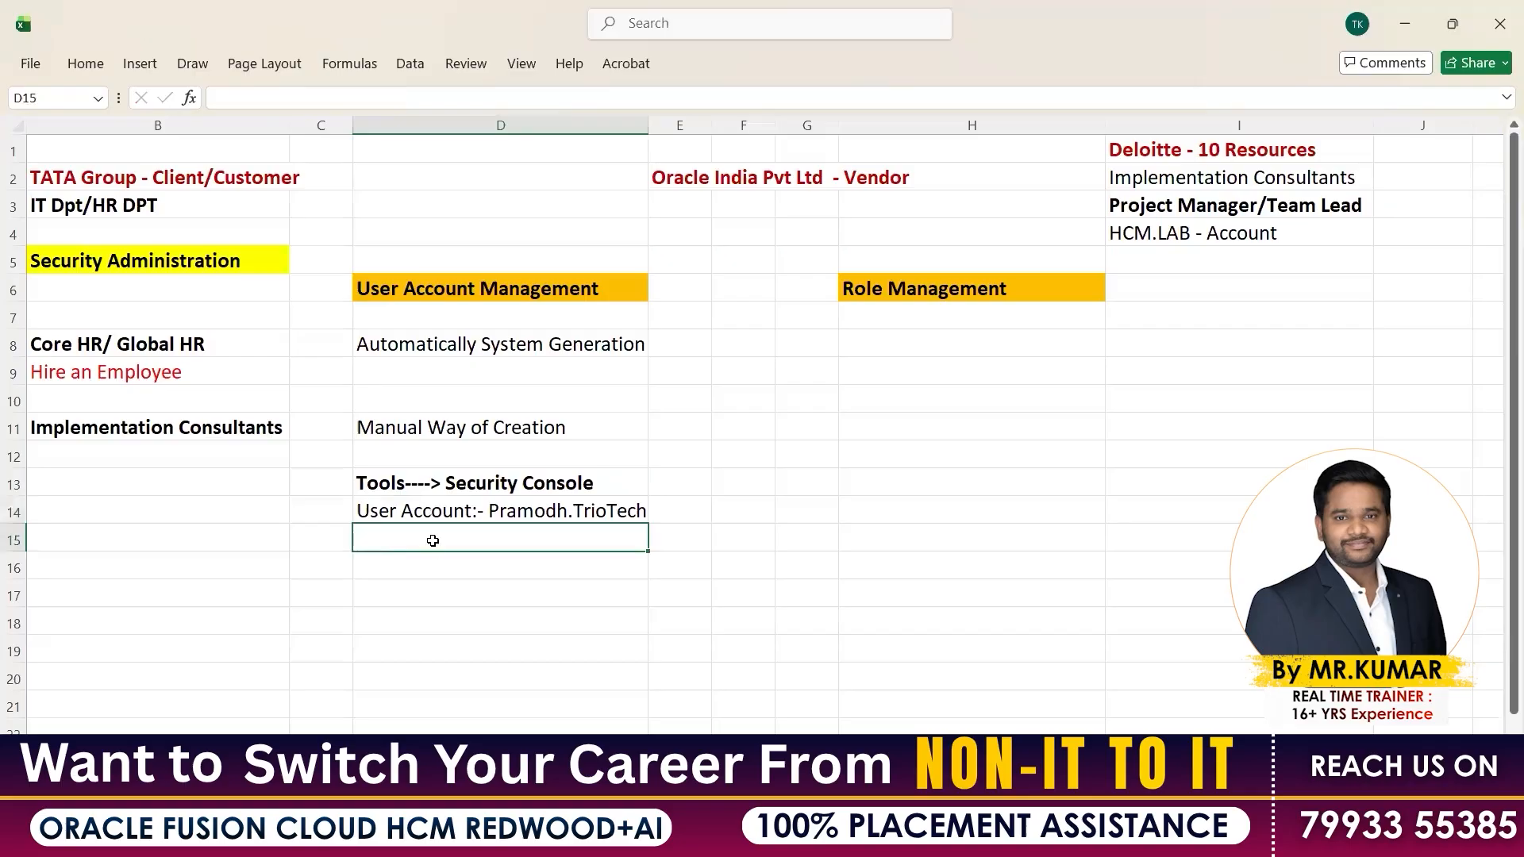
key(Up)
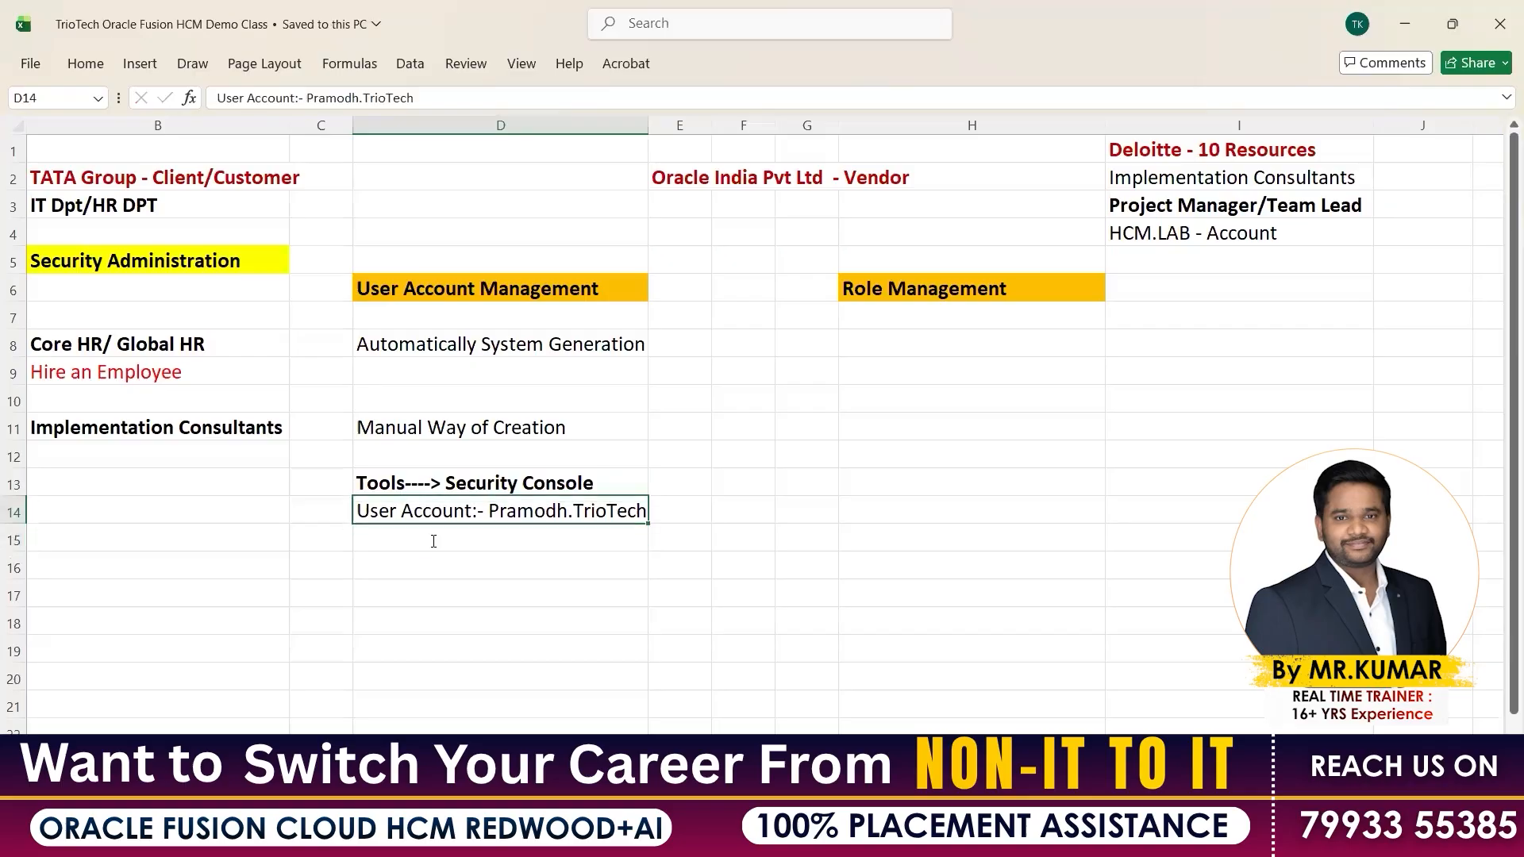
click(433, 540)
text(??????)
key(Return)
Colour the user account note red, widen column D, and return to the browser
right_click(434, 511)
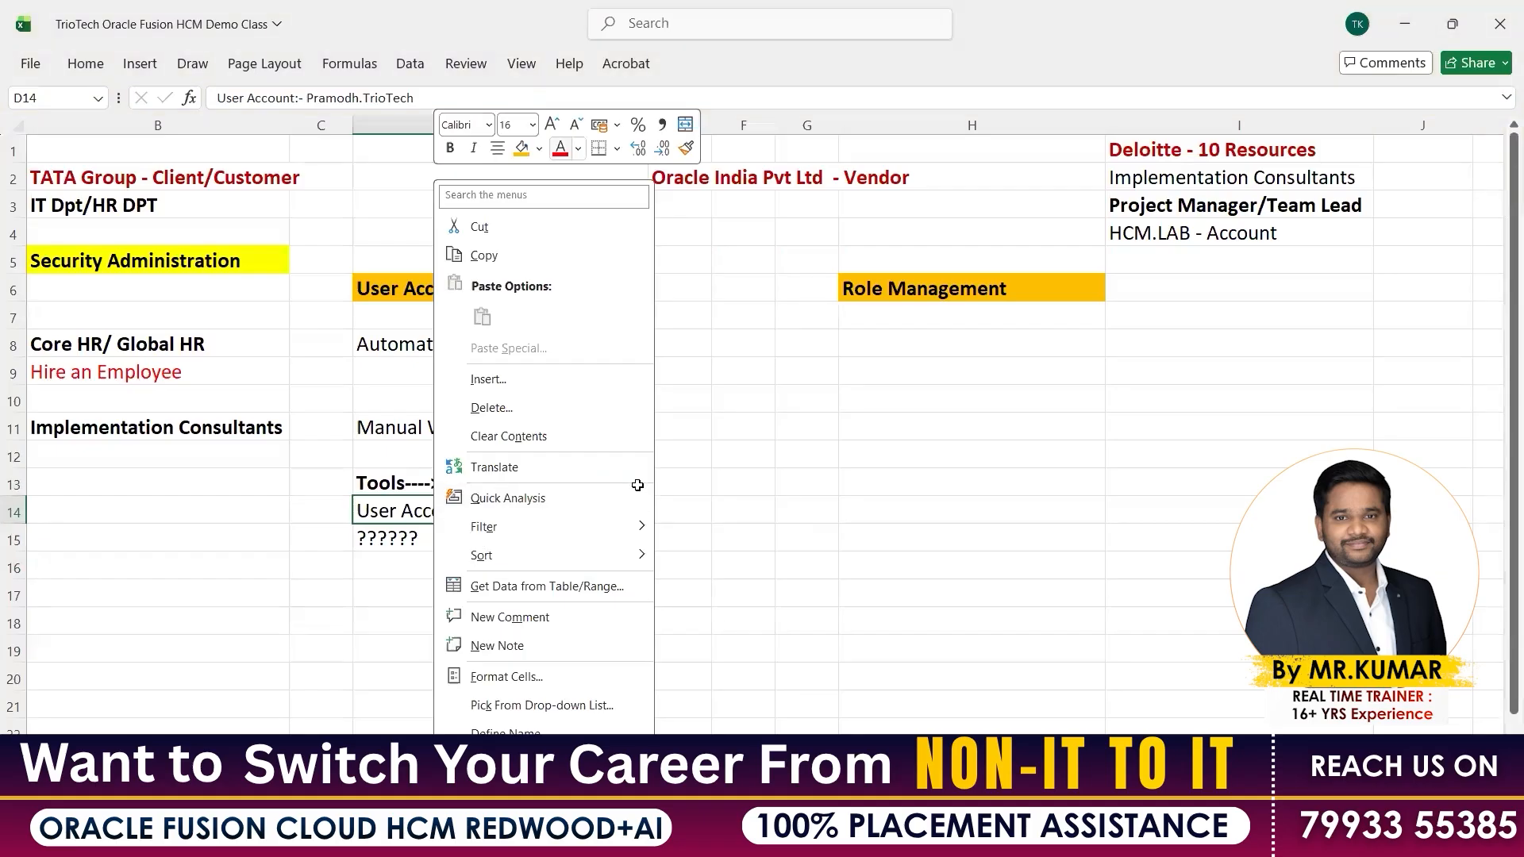
click(560, 149)
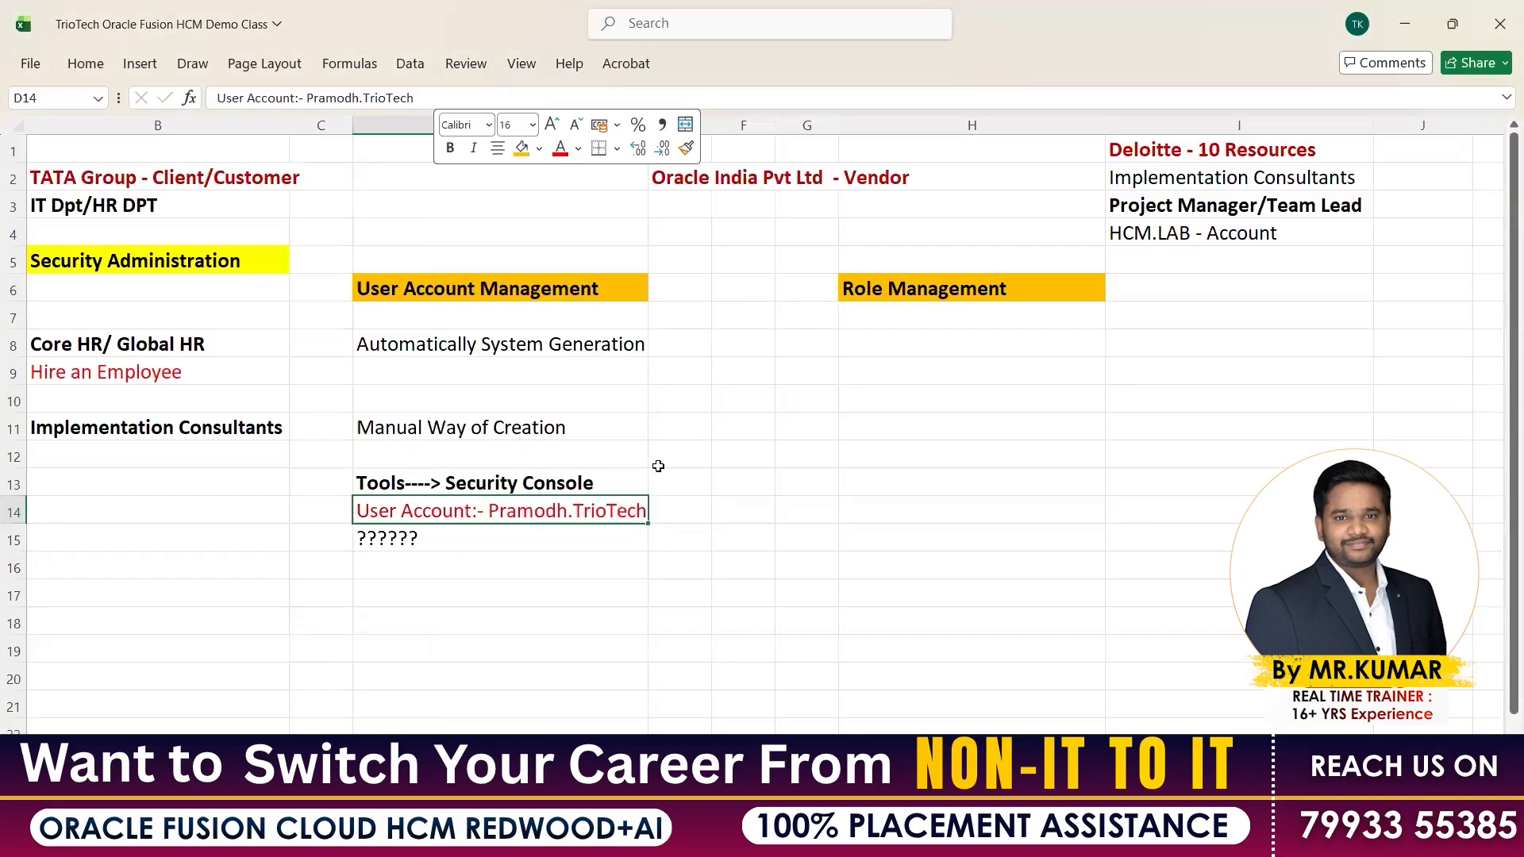
click(676, 343)
drag(648, 125, 654, 508)
click(572, 511)
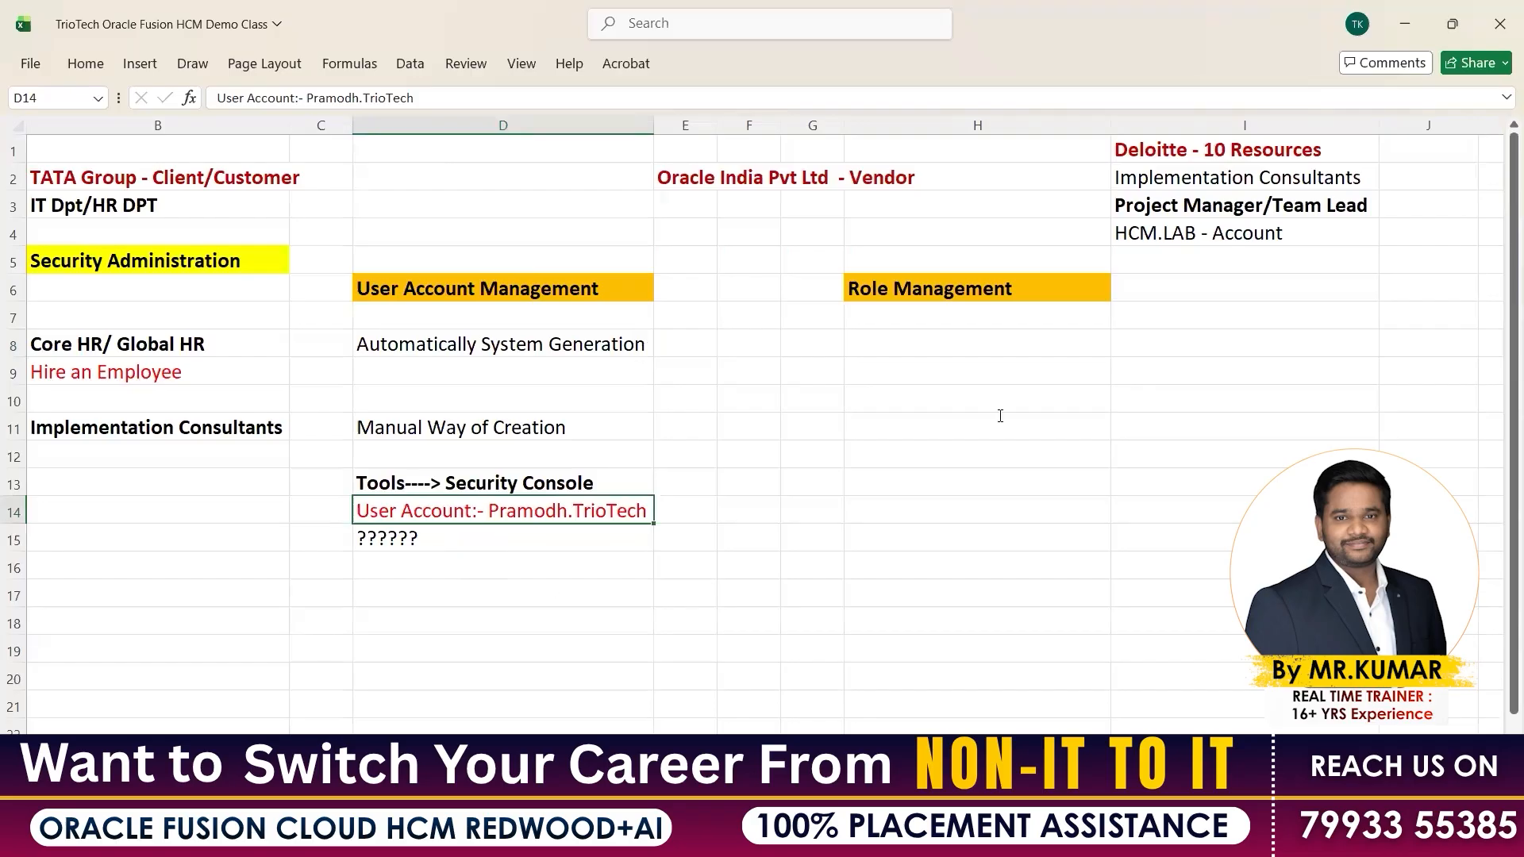
key(alt+Tab)
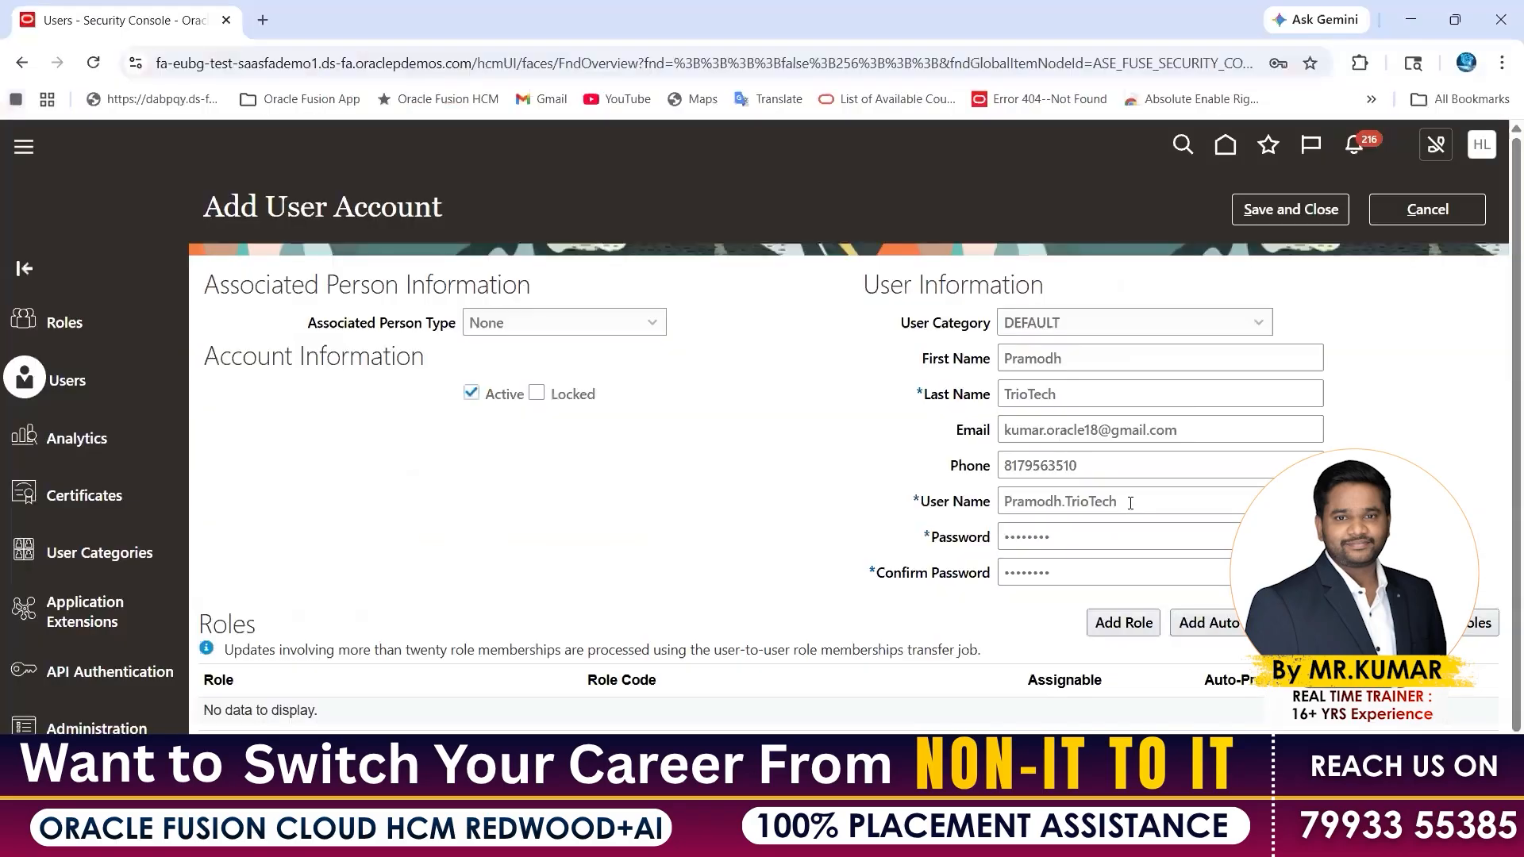
Check the masked password on the Add User Account form, then return to the Excel class notes
click(316, 57)
click(1084, 535)
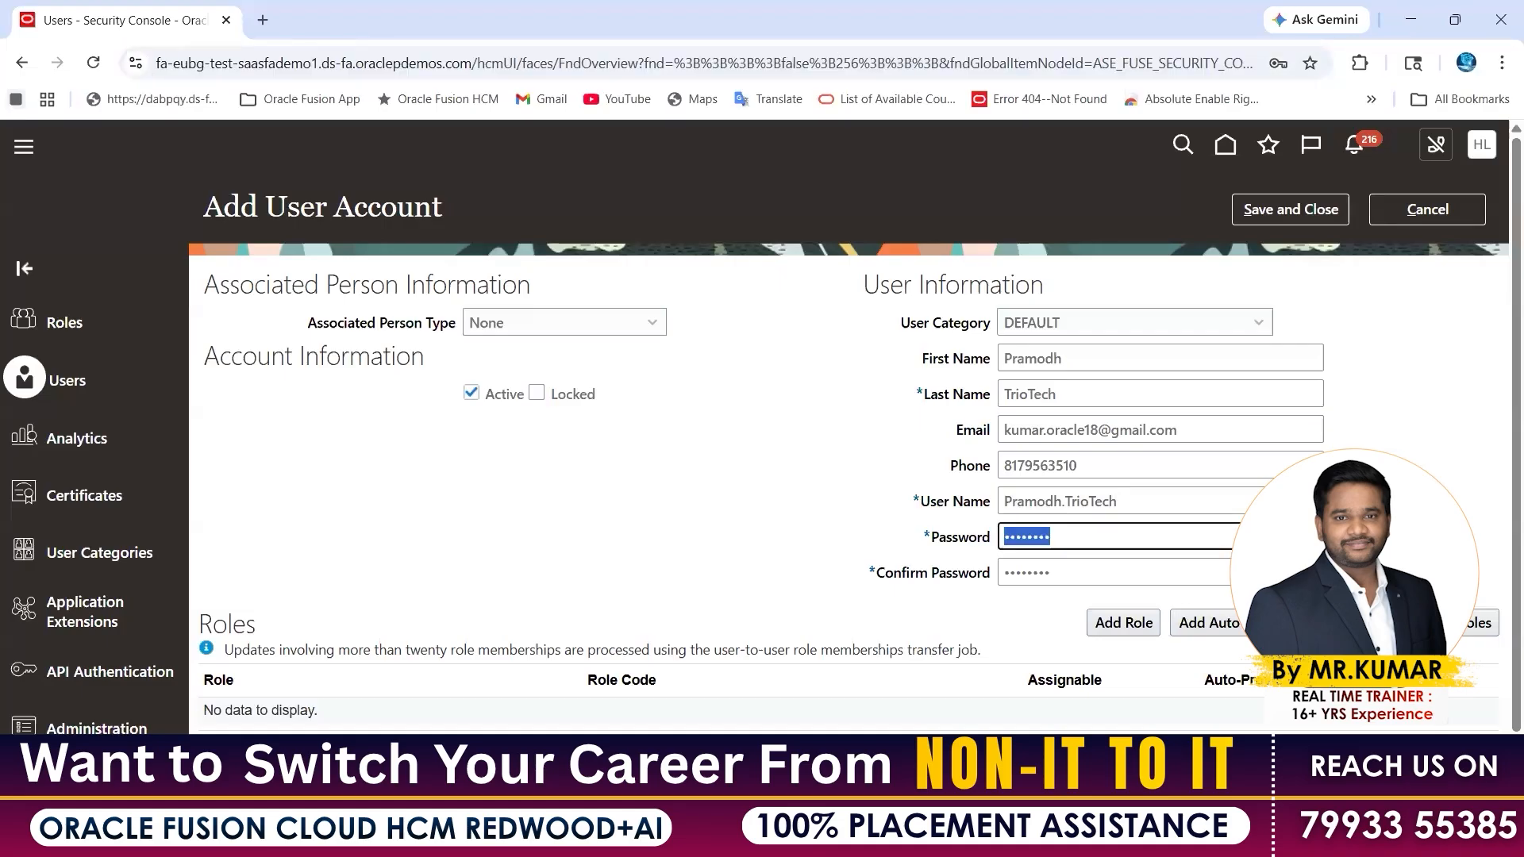
click(974, 837)
click(1083, 718)
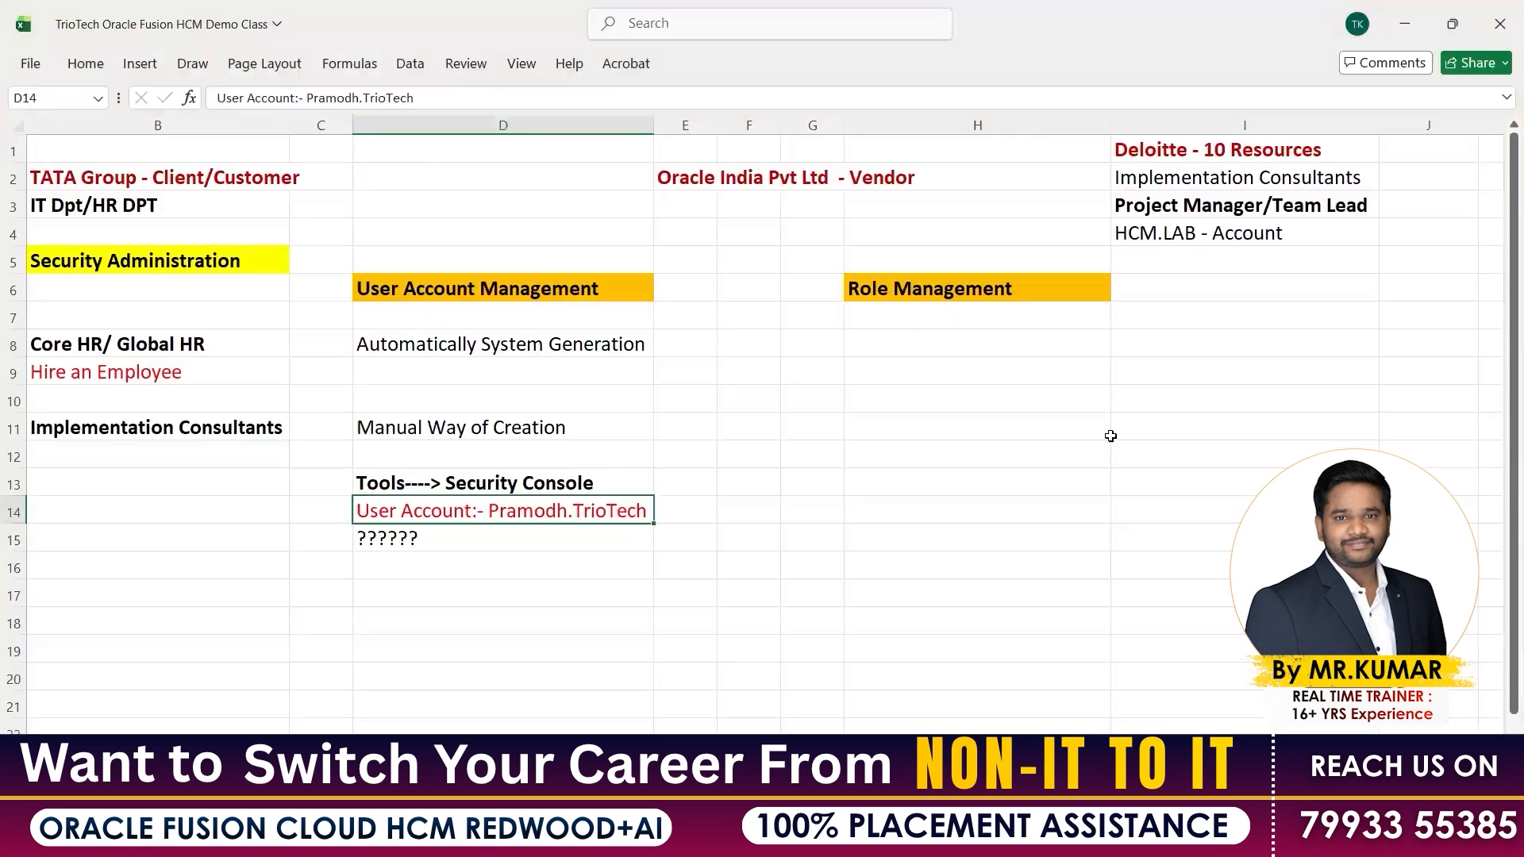
Under Role Management, type 'RBAC - Roles Based Access' and 'Control' in H7:H8
click(933, 287)
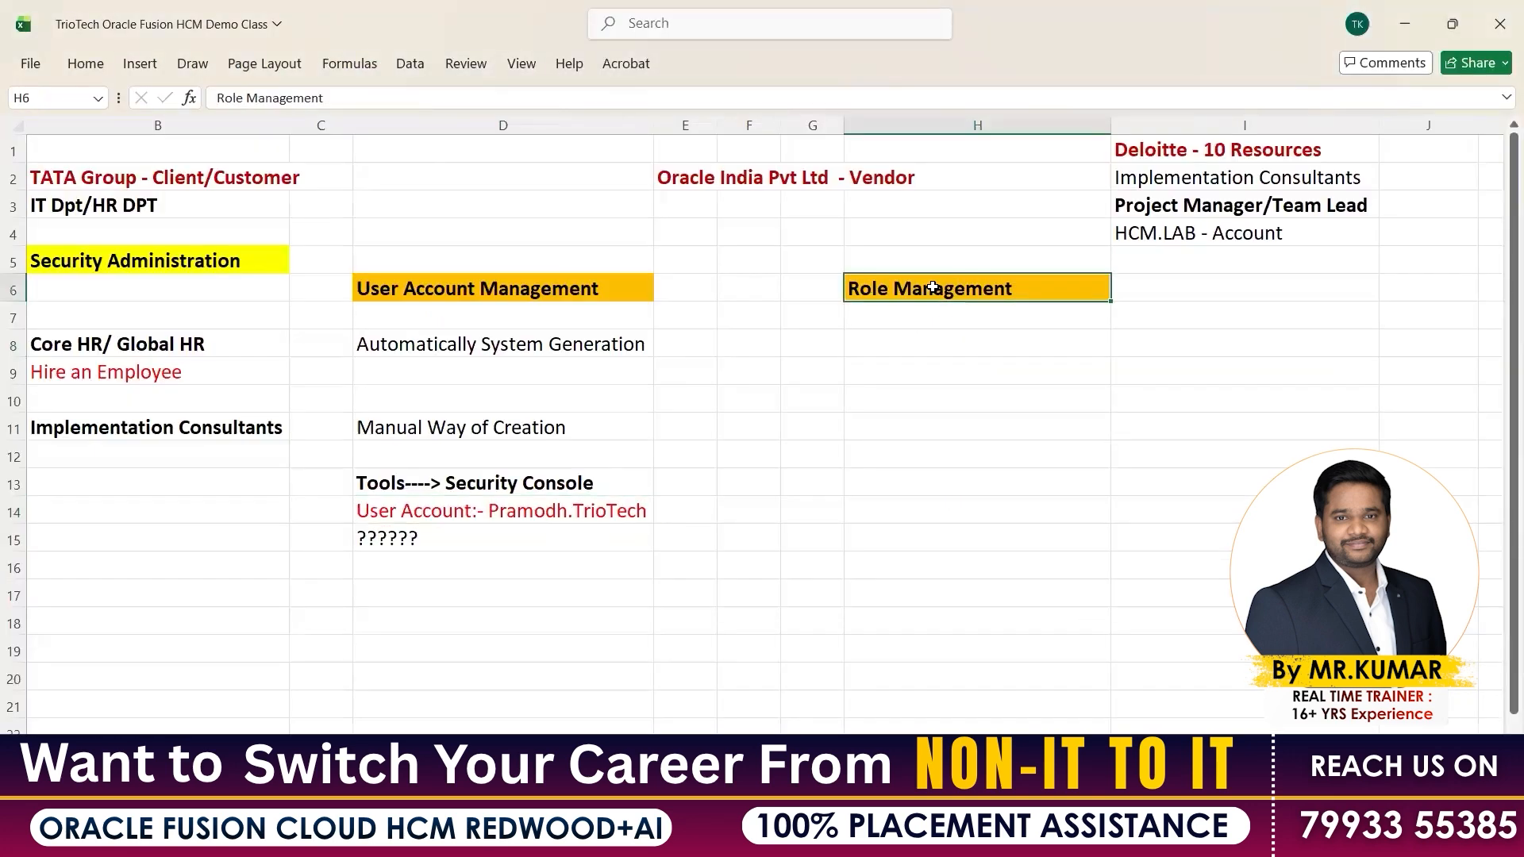
click(469, 506)
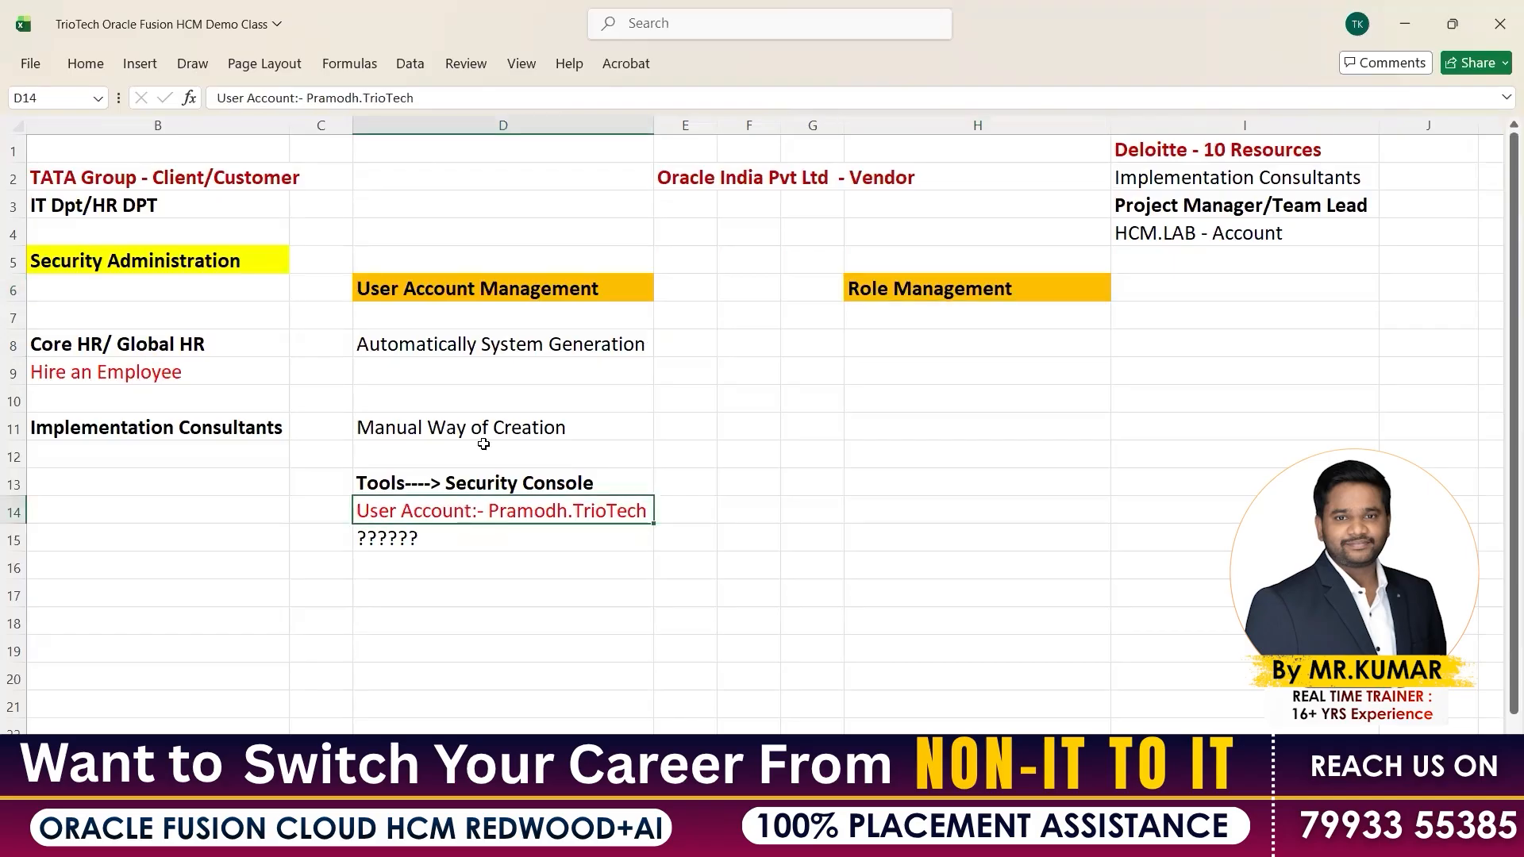
click(189, 265)
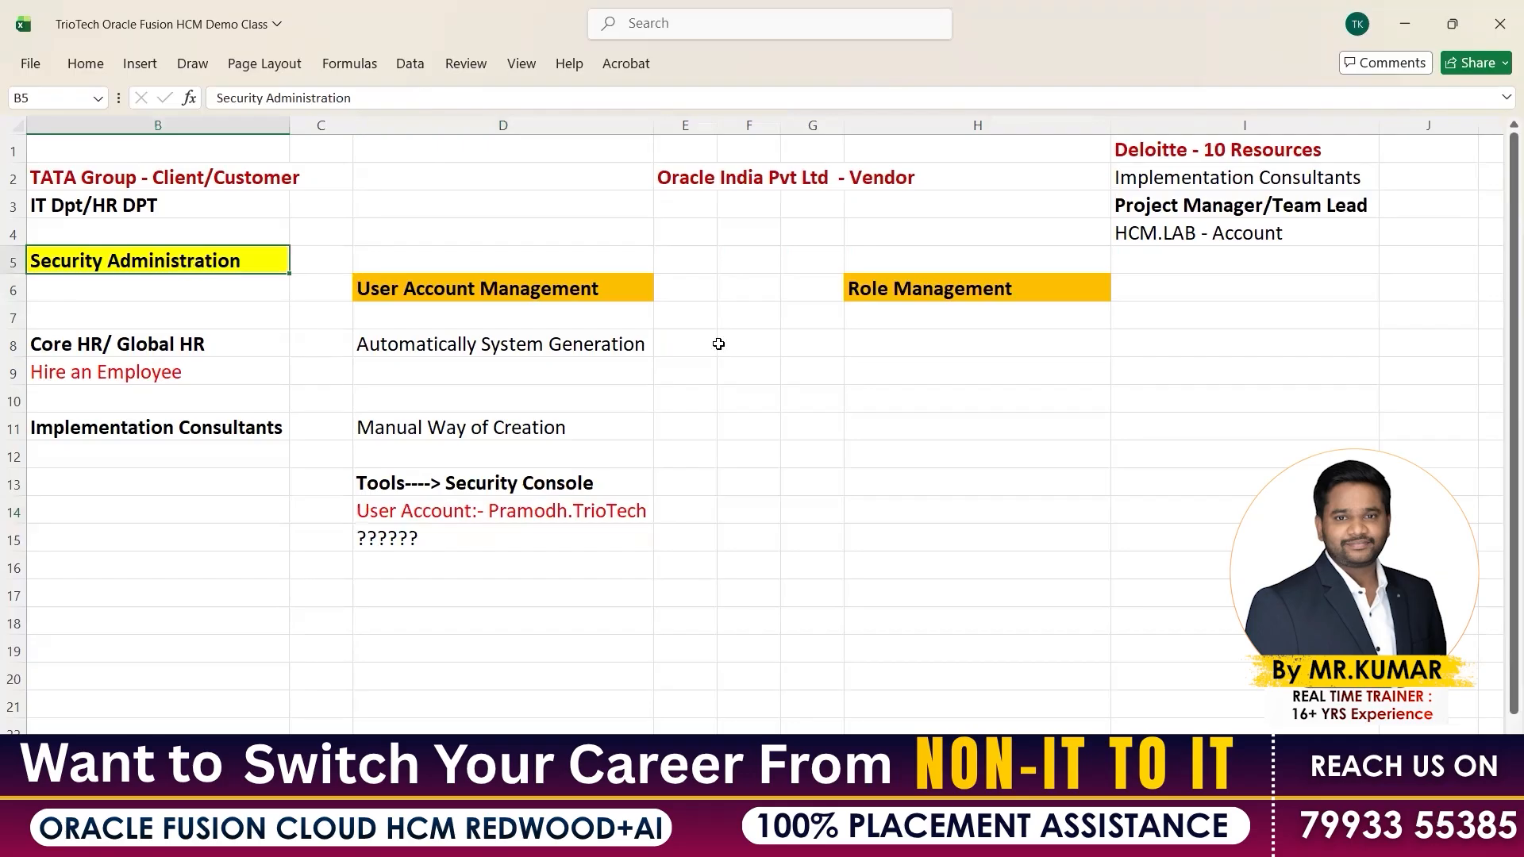
click(888, 293)
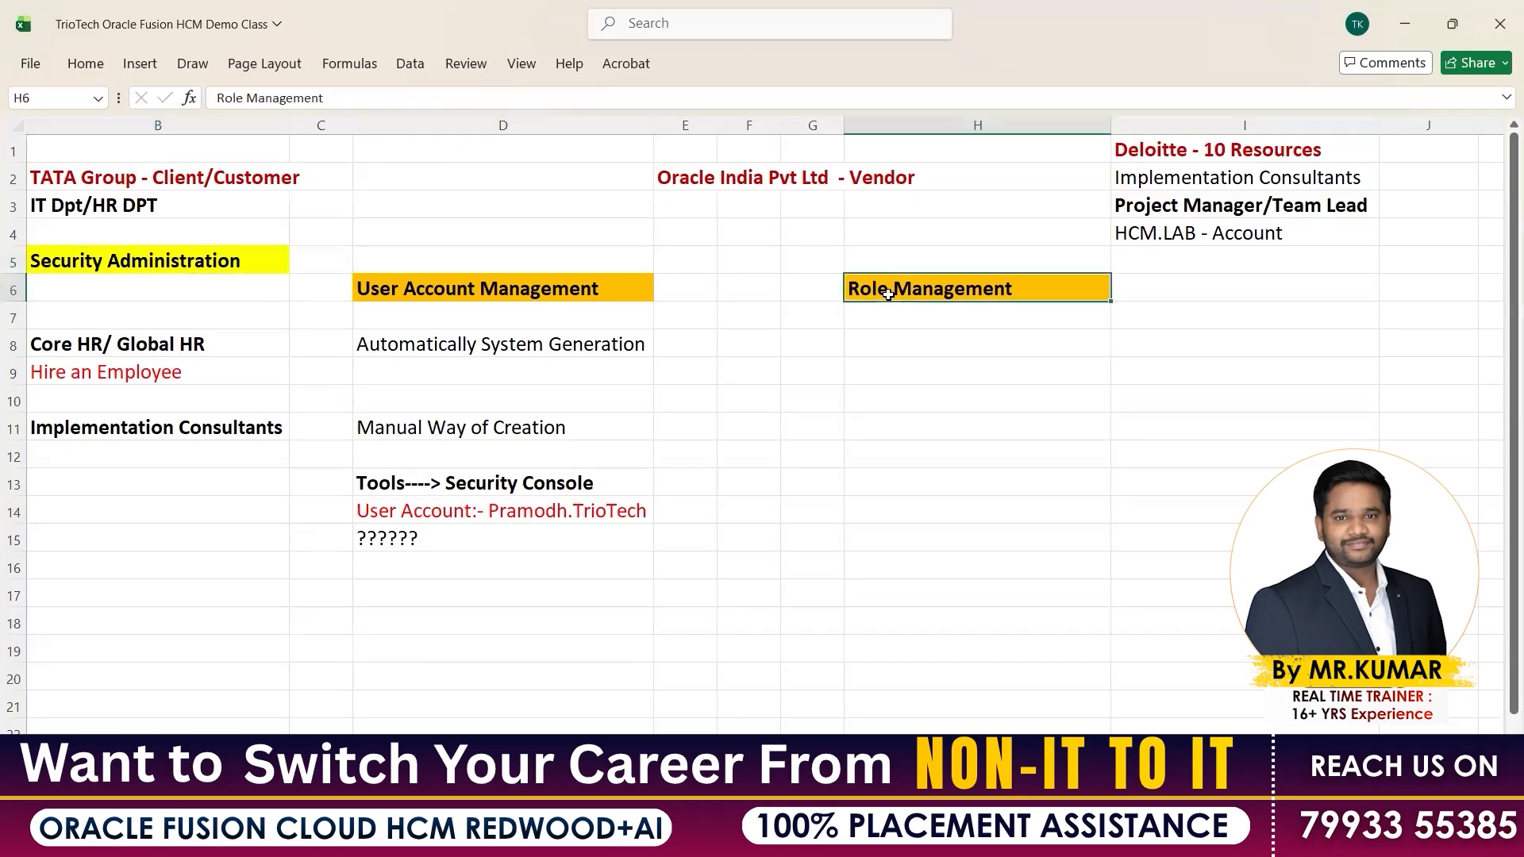
click(896, 316)
text(R)
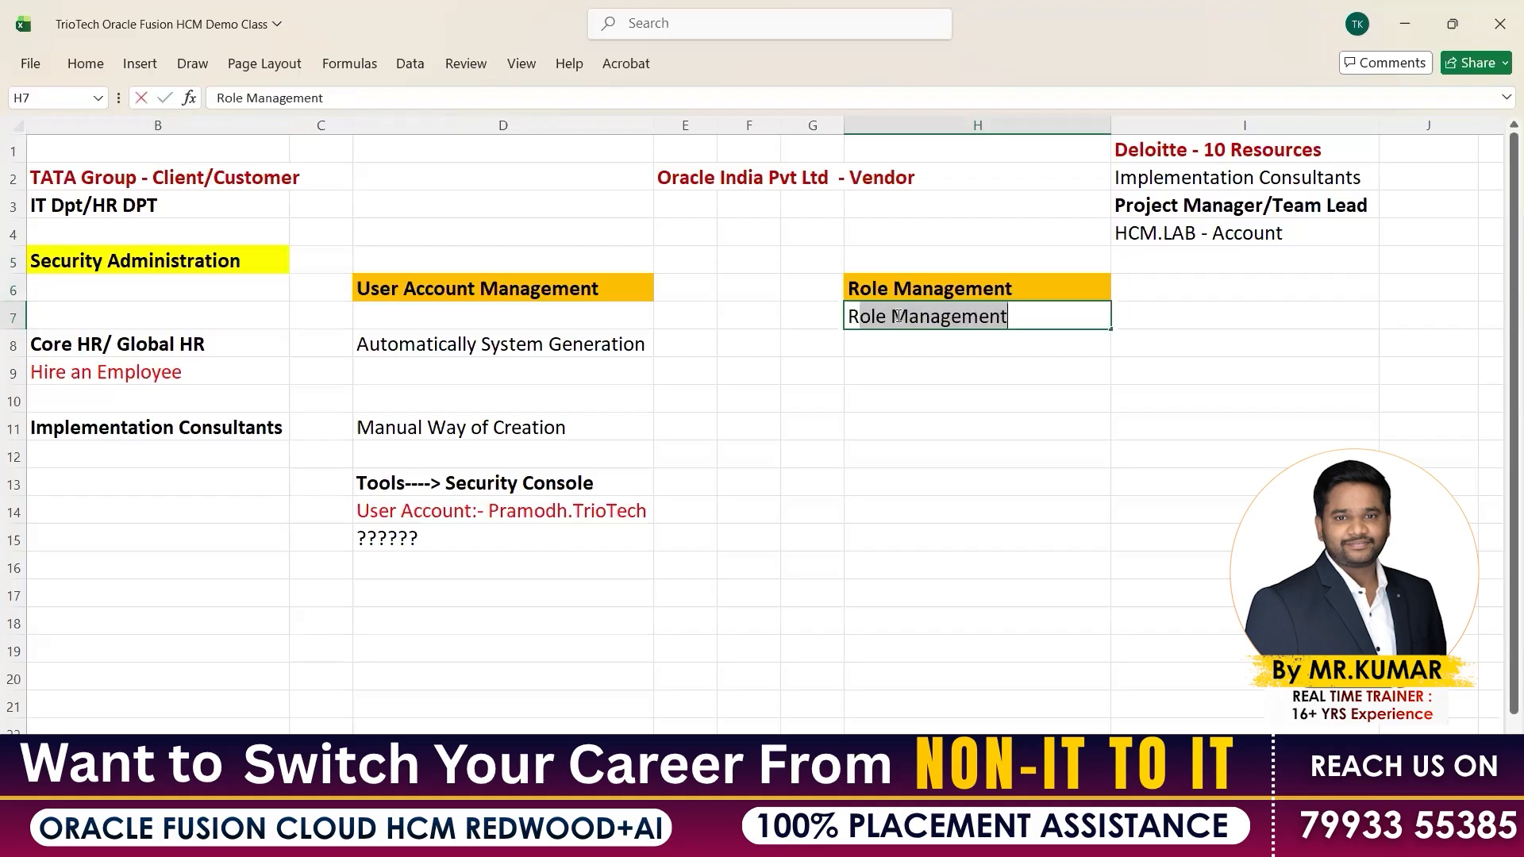
text(BAC)
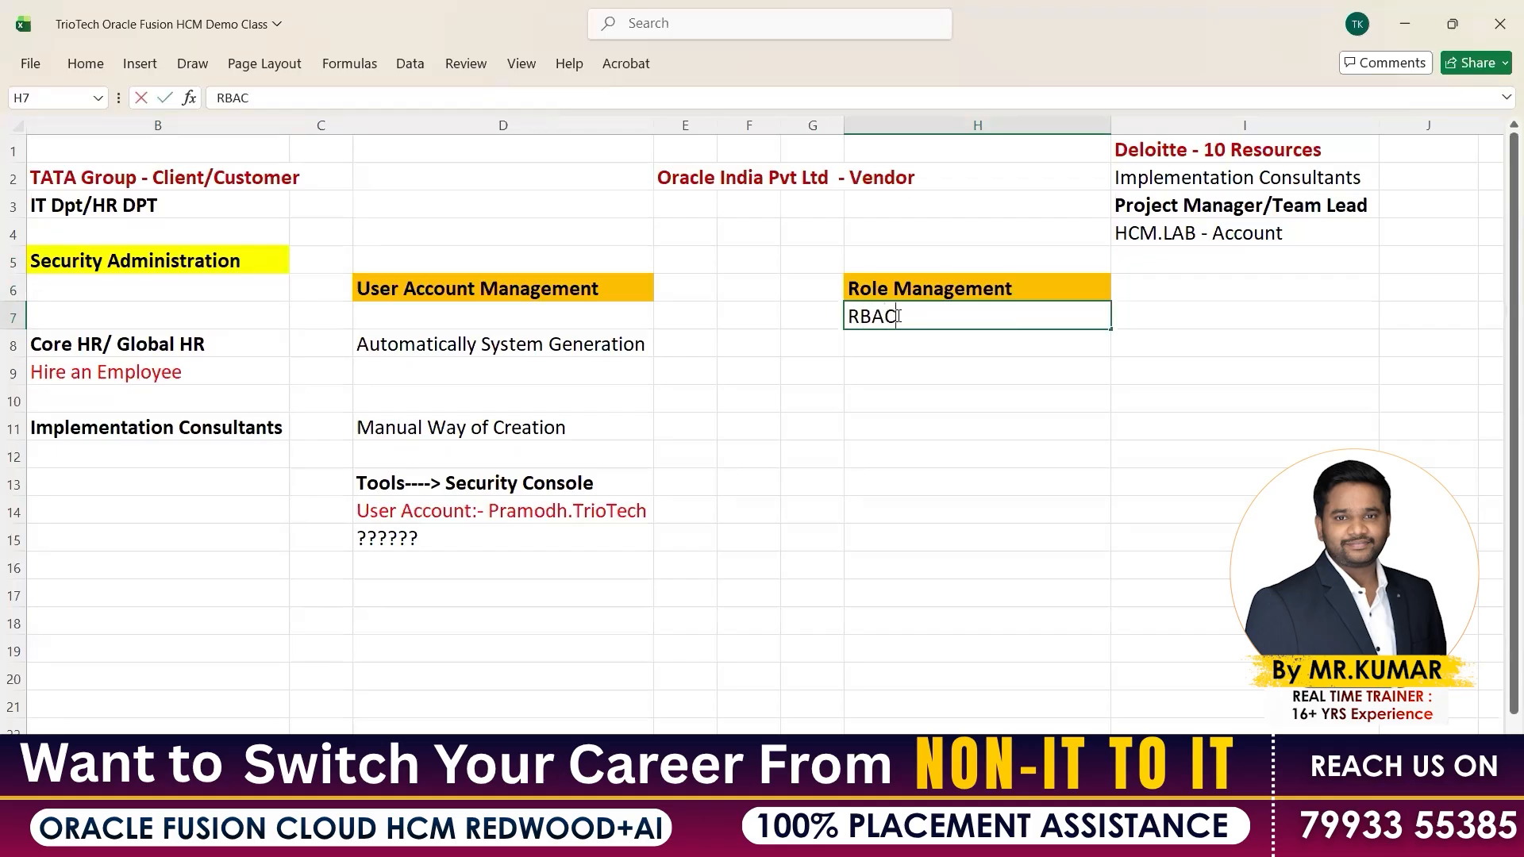
text( - Roles Based Access)
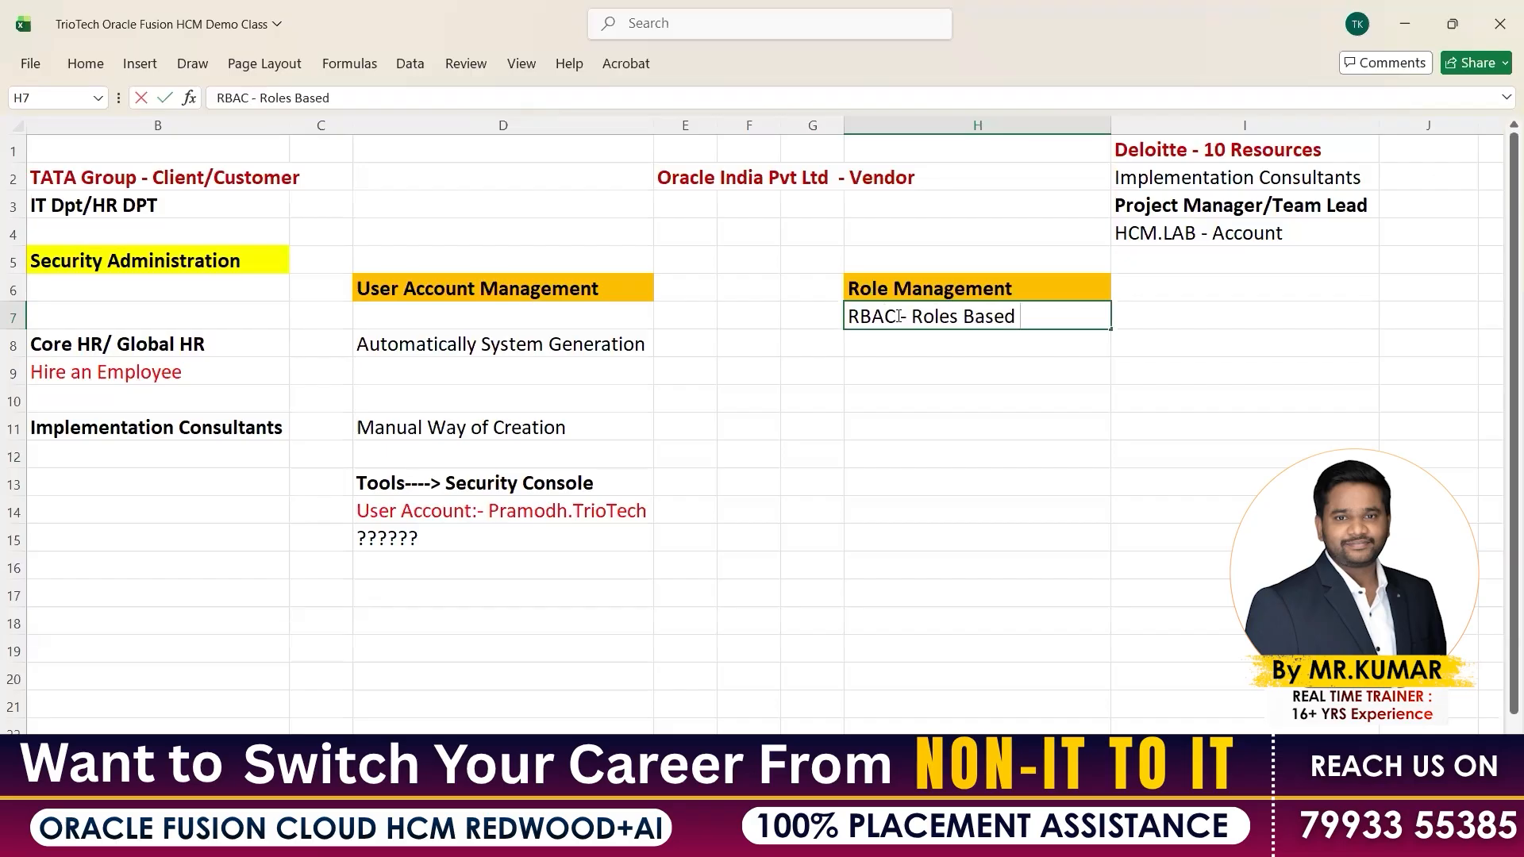
key(Return)
text(Com)
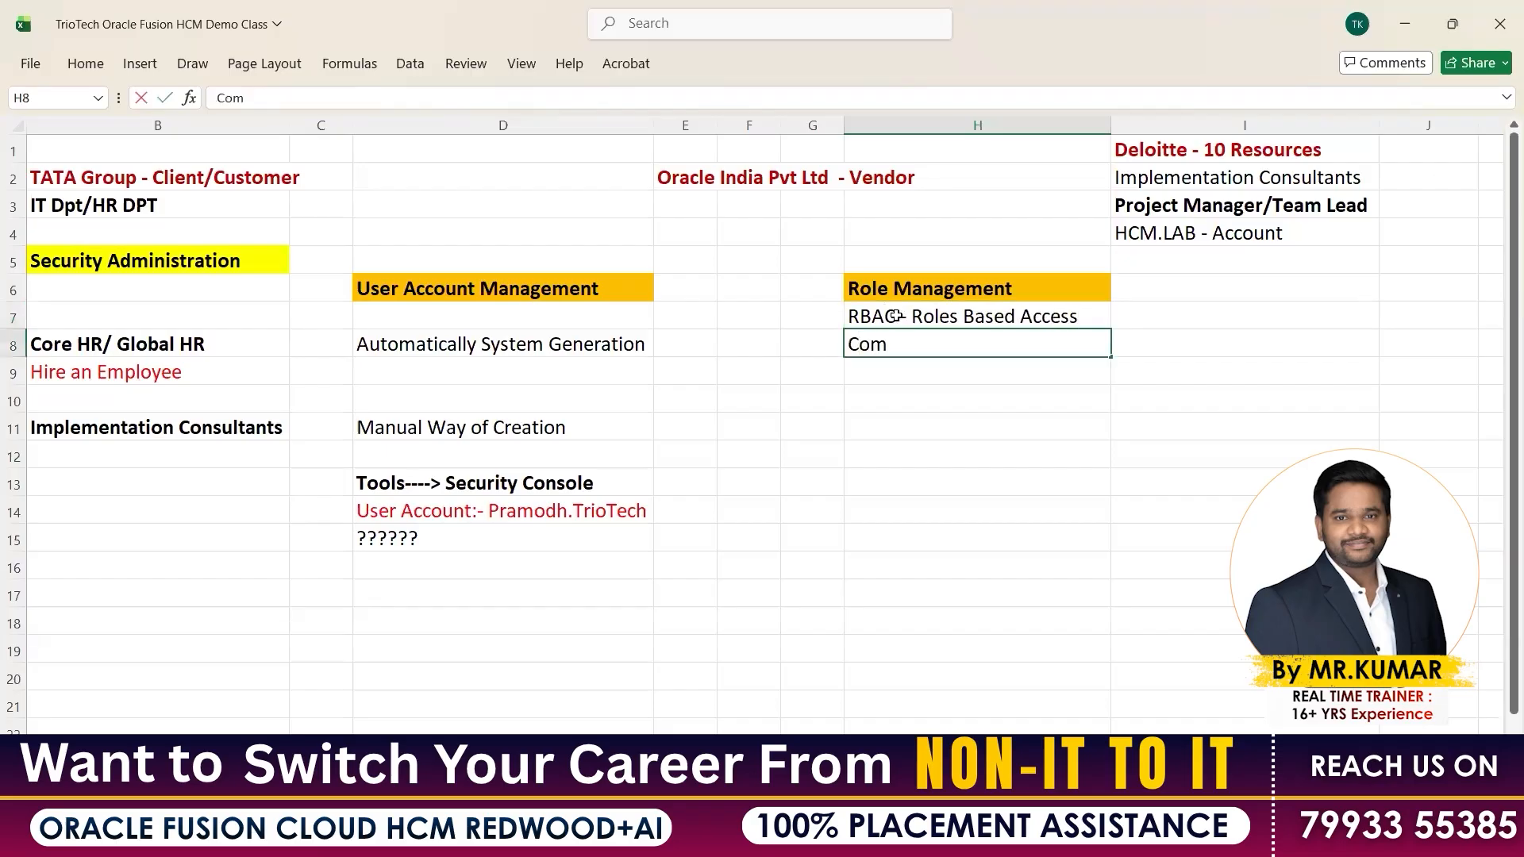
key(BackSpace)
text(ntrol)
key(Return)
key(ctrl+s)
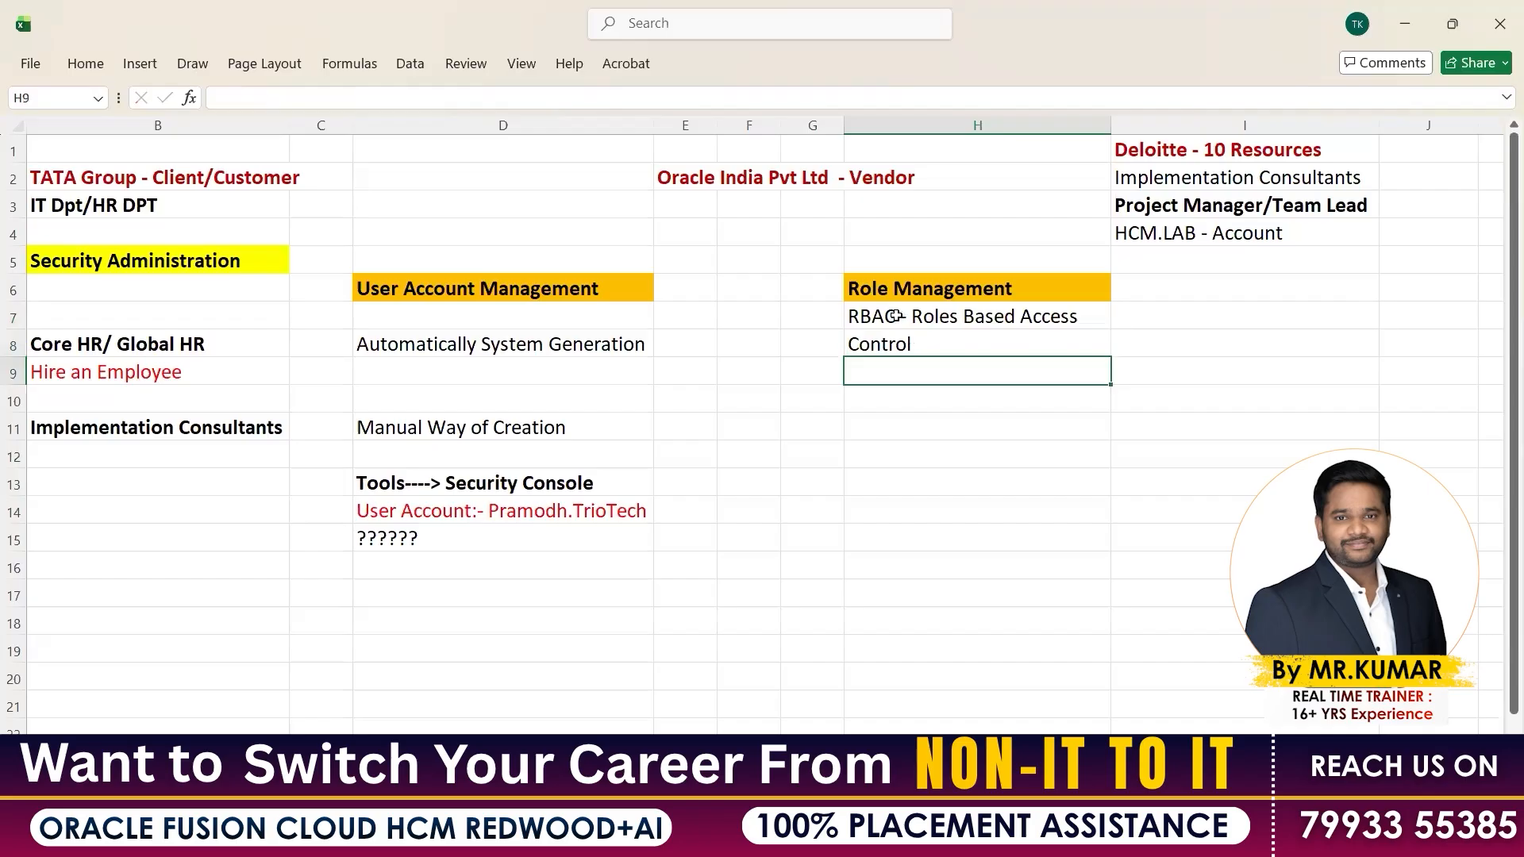
Colour the word RBAC red and make the RBAC definition lines bold
click(899, 316)
drag(899, 316, 933, 340)
key(Return)
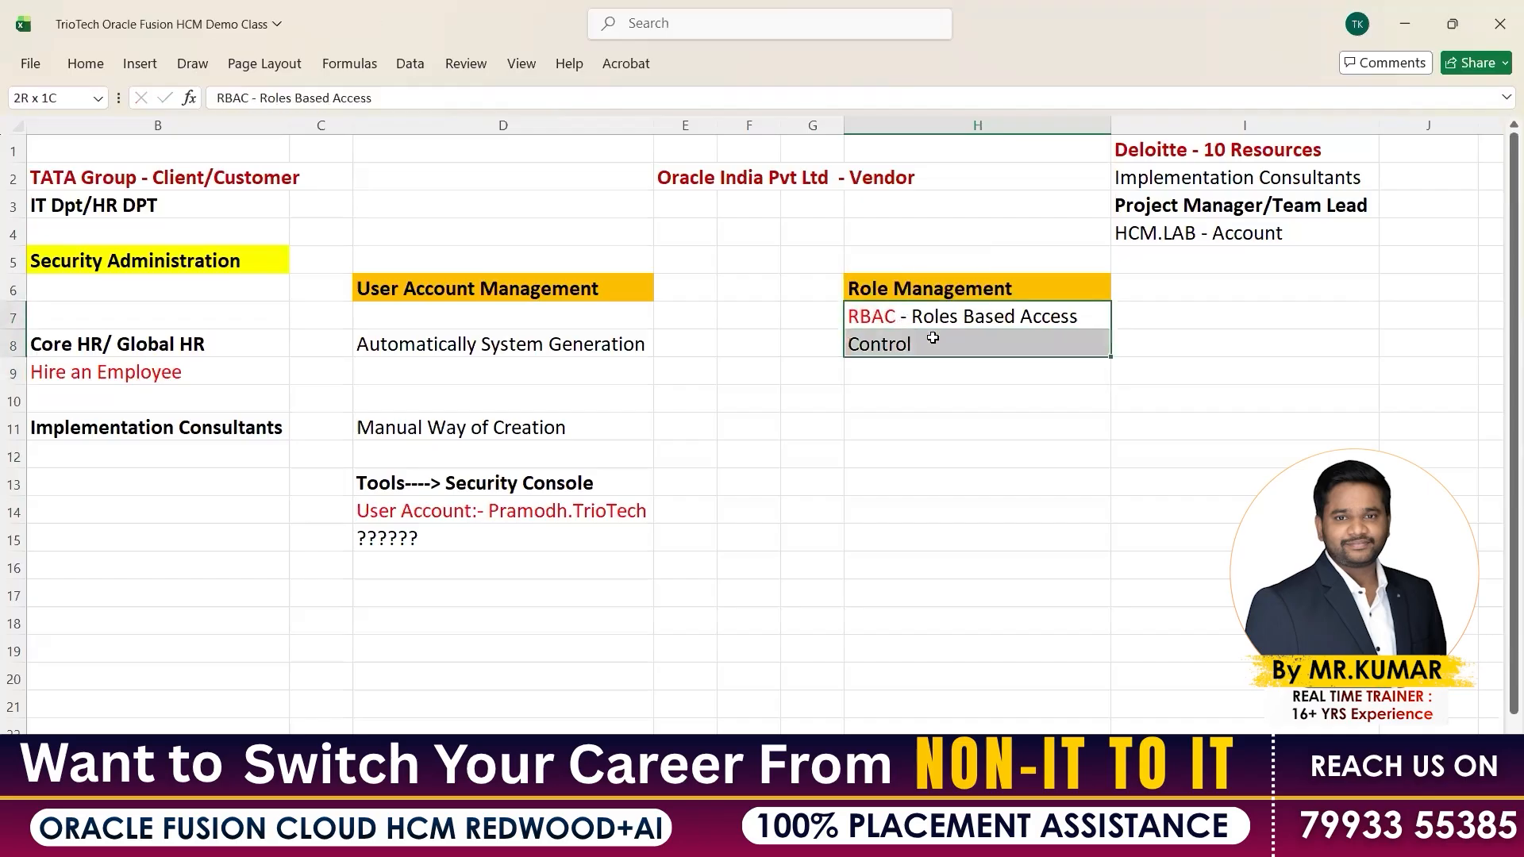
key(ctrl+b)
click(907, 367)
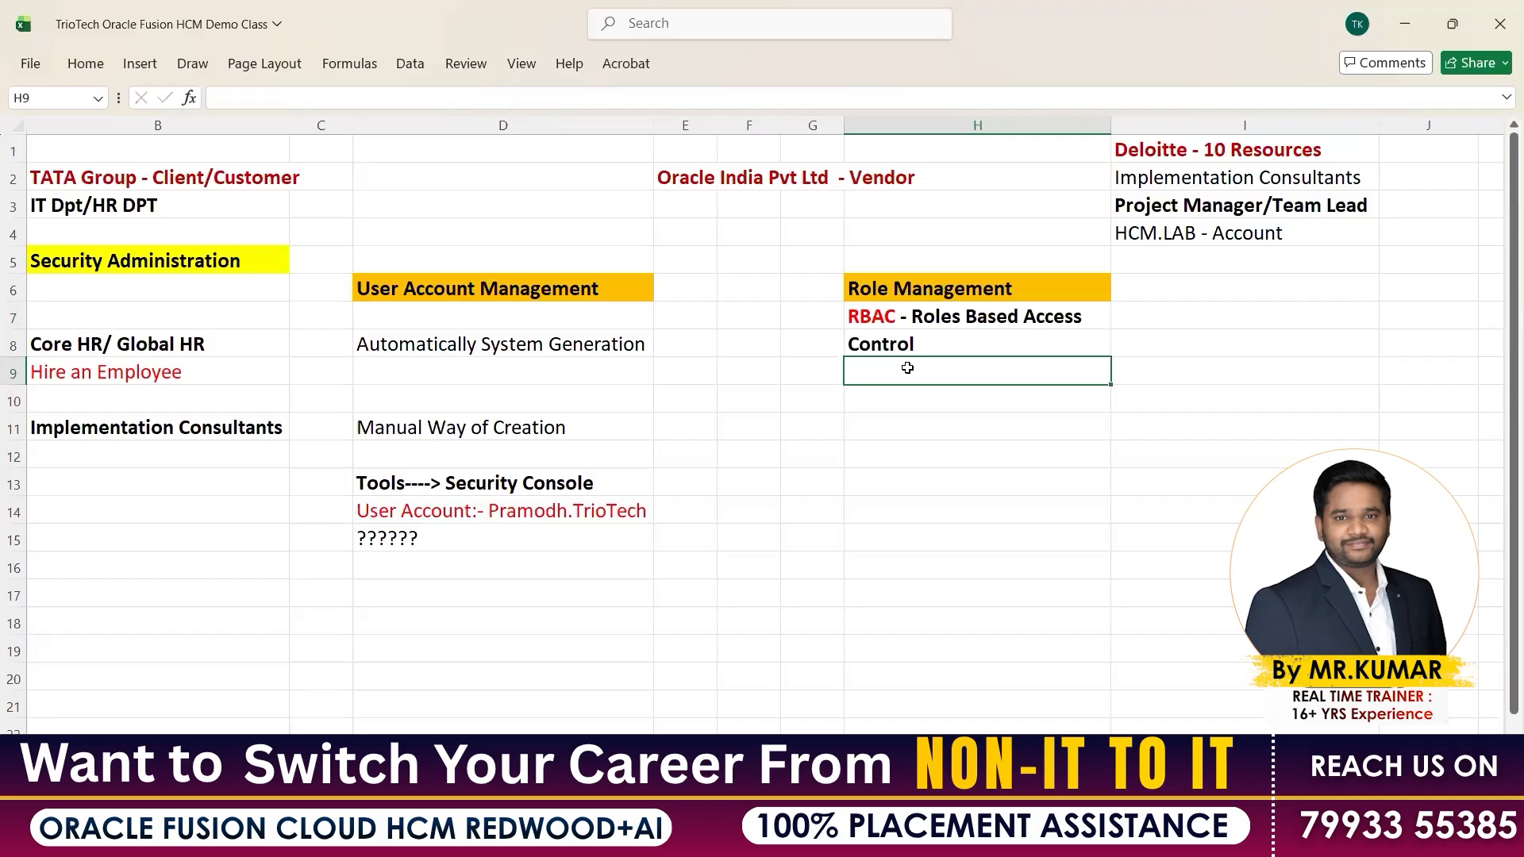
Copy the HCM module list from Core HR to ORC, paste it at H10, and save
click(890, 290)
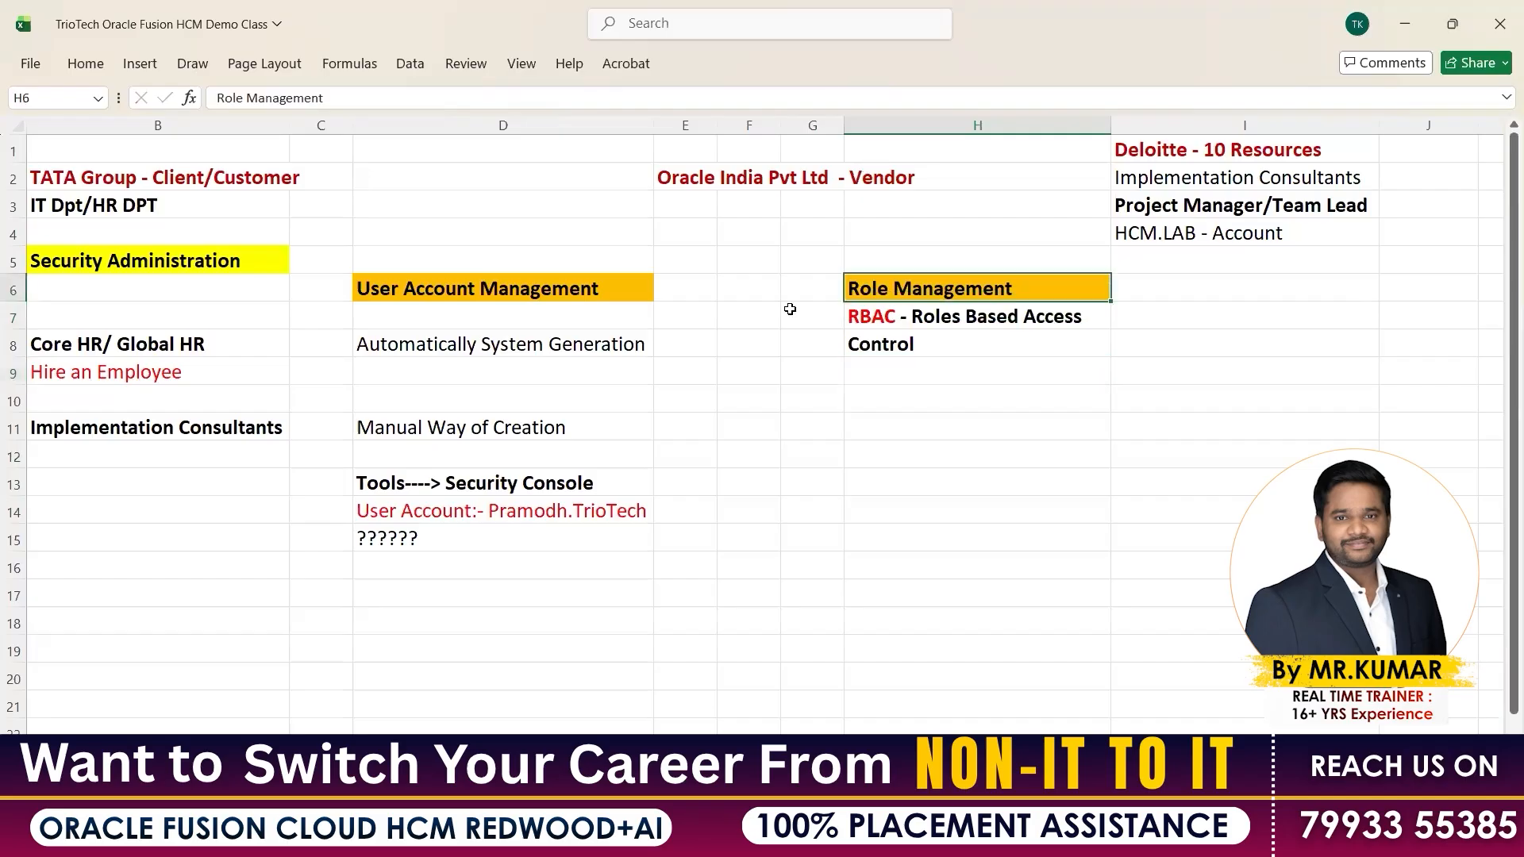
click(210, 760)
click(233, 267)
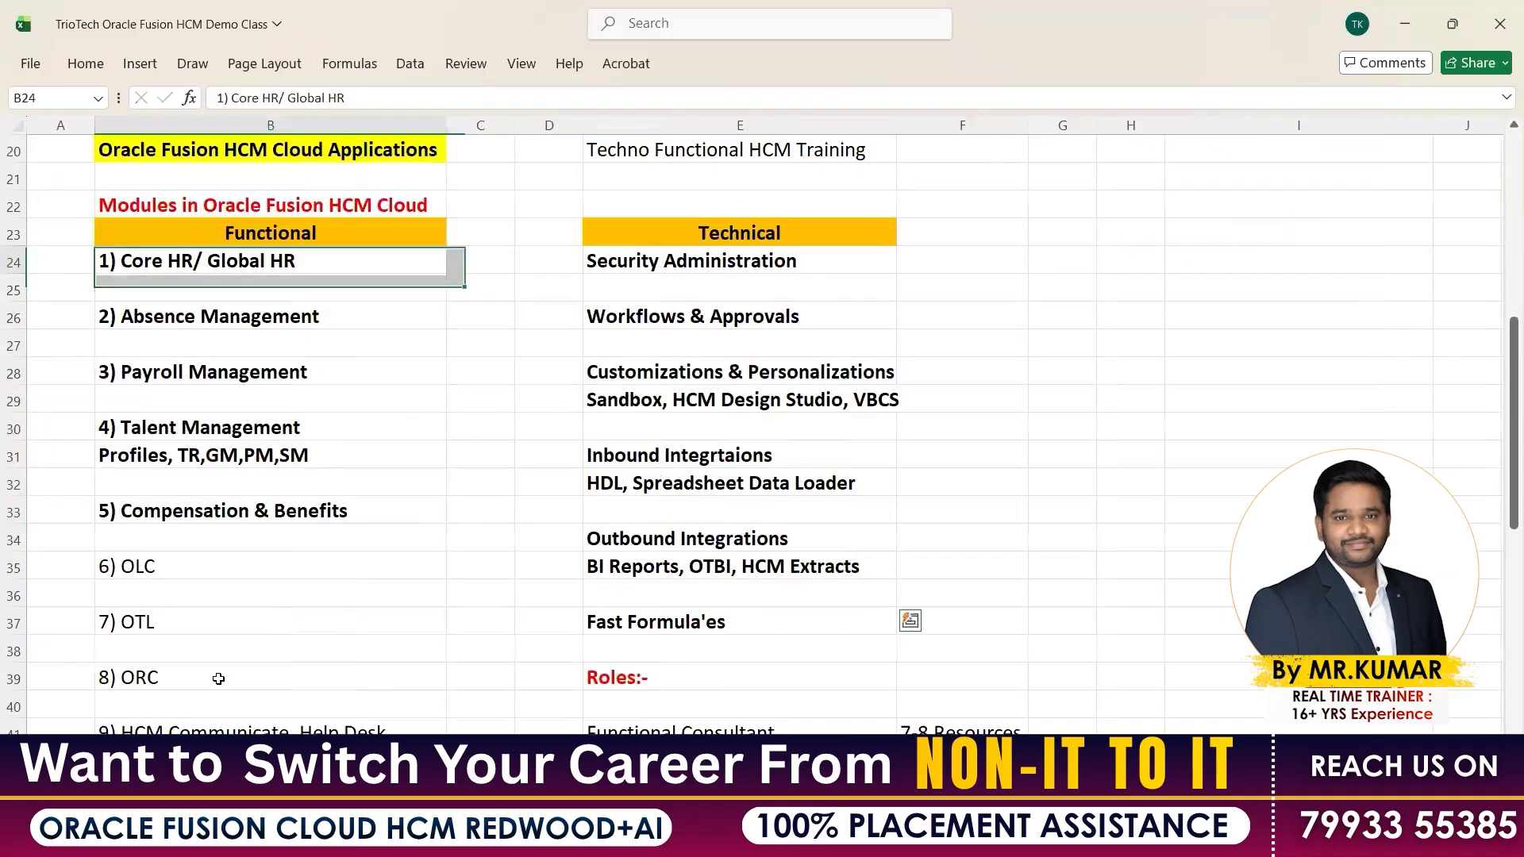
drag(233, 267, 270, 678)
key(ctrl+c)
click(293, 762)
click(878, 400)
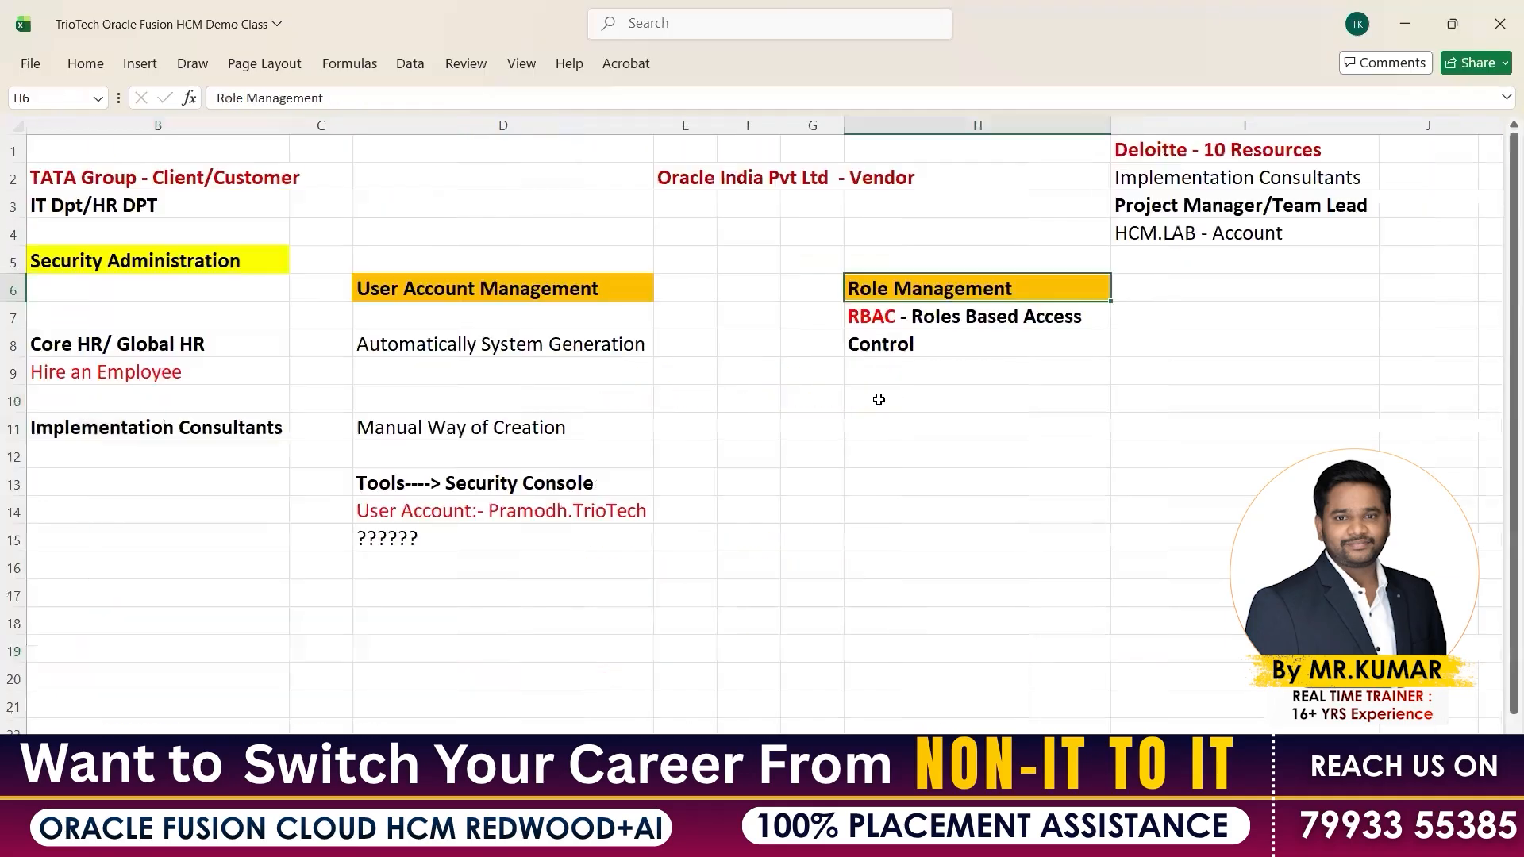
key(ctrl+v)
key(ctrl+s)
click(1152, 398)
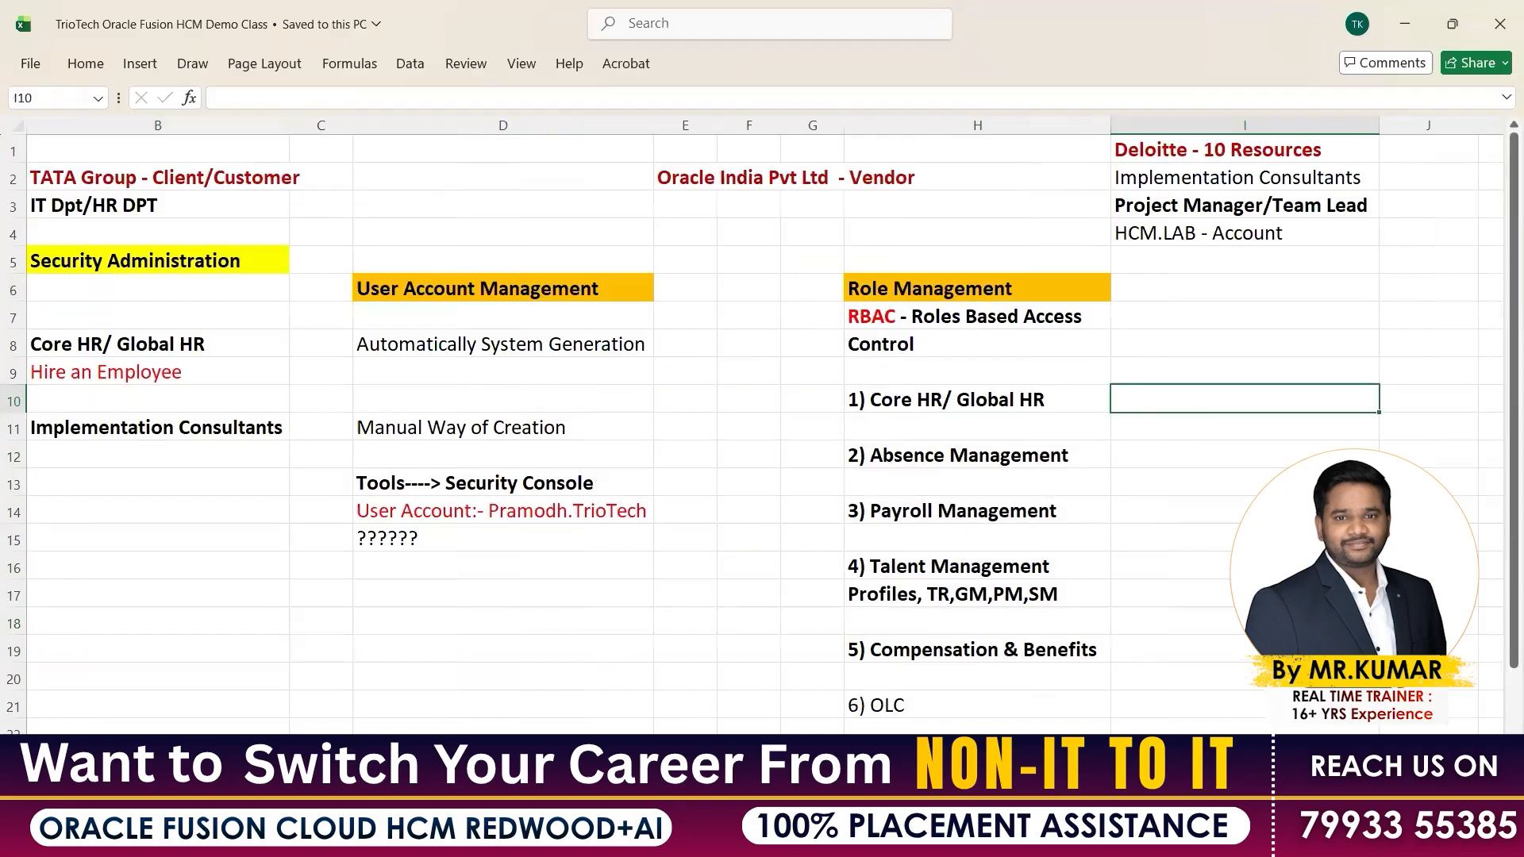
Open the HCM Courseee workbook and select the configuration items from Geographies down
click(970, 838)
click(878, 726)
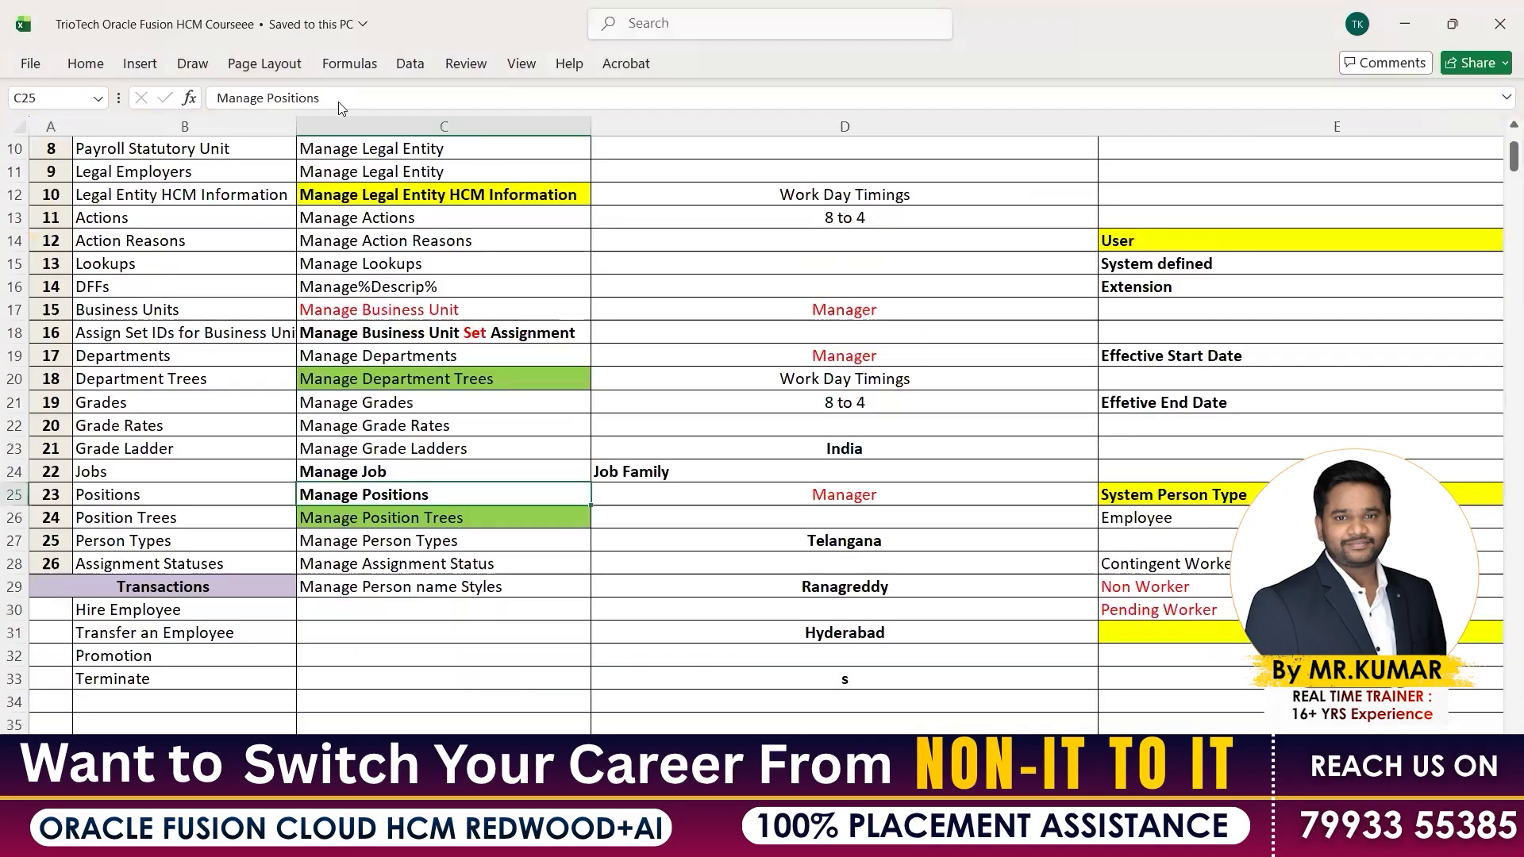
scroll(392, 349, up, 3)
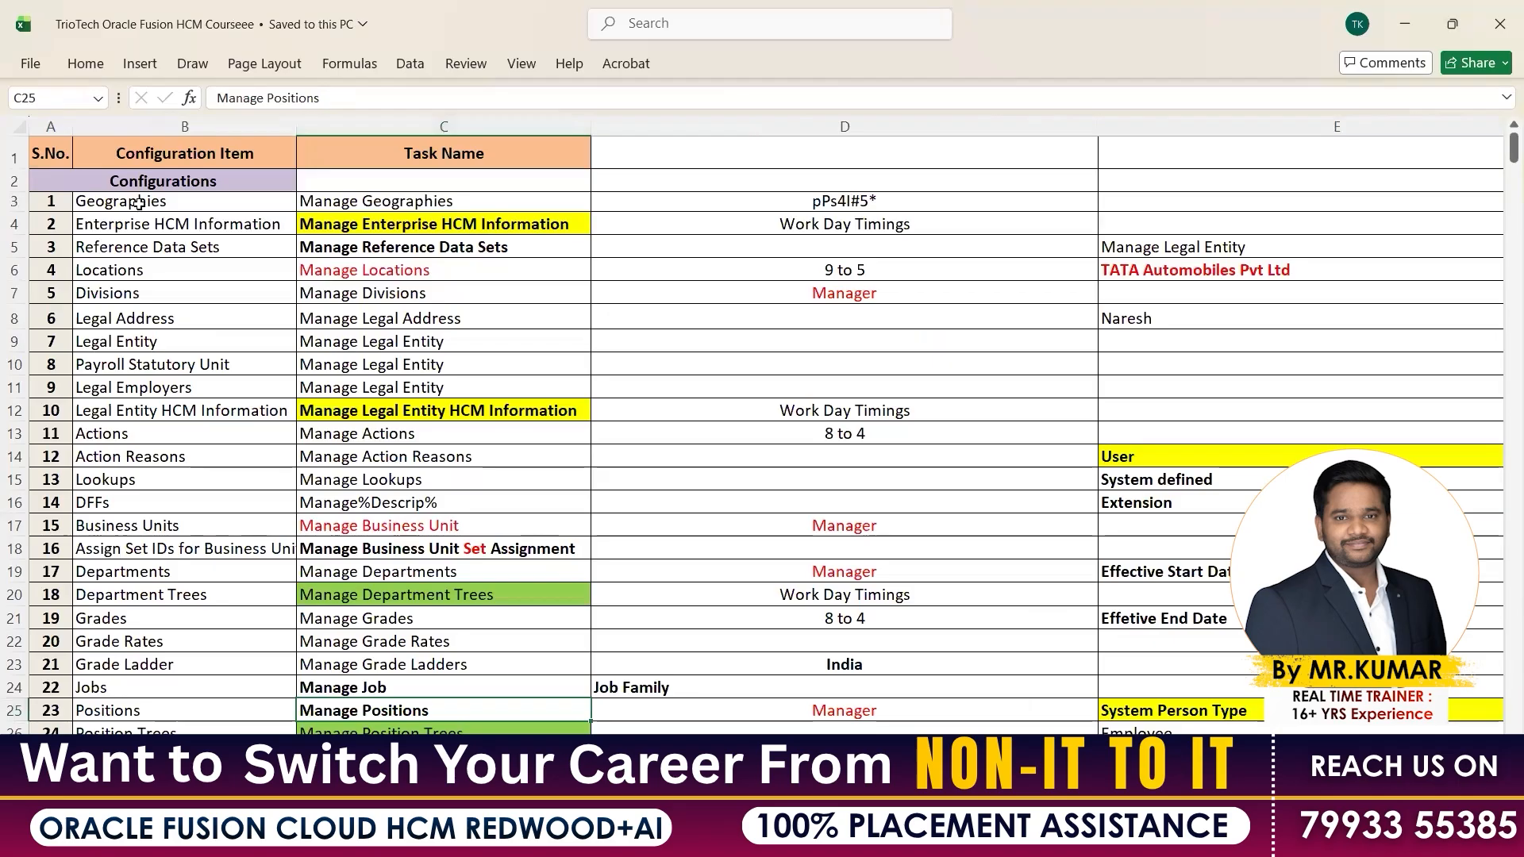
drag(139, 203, 99, 742)
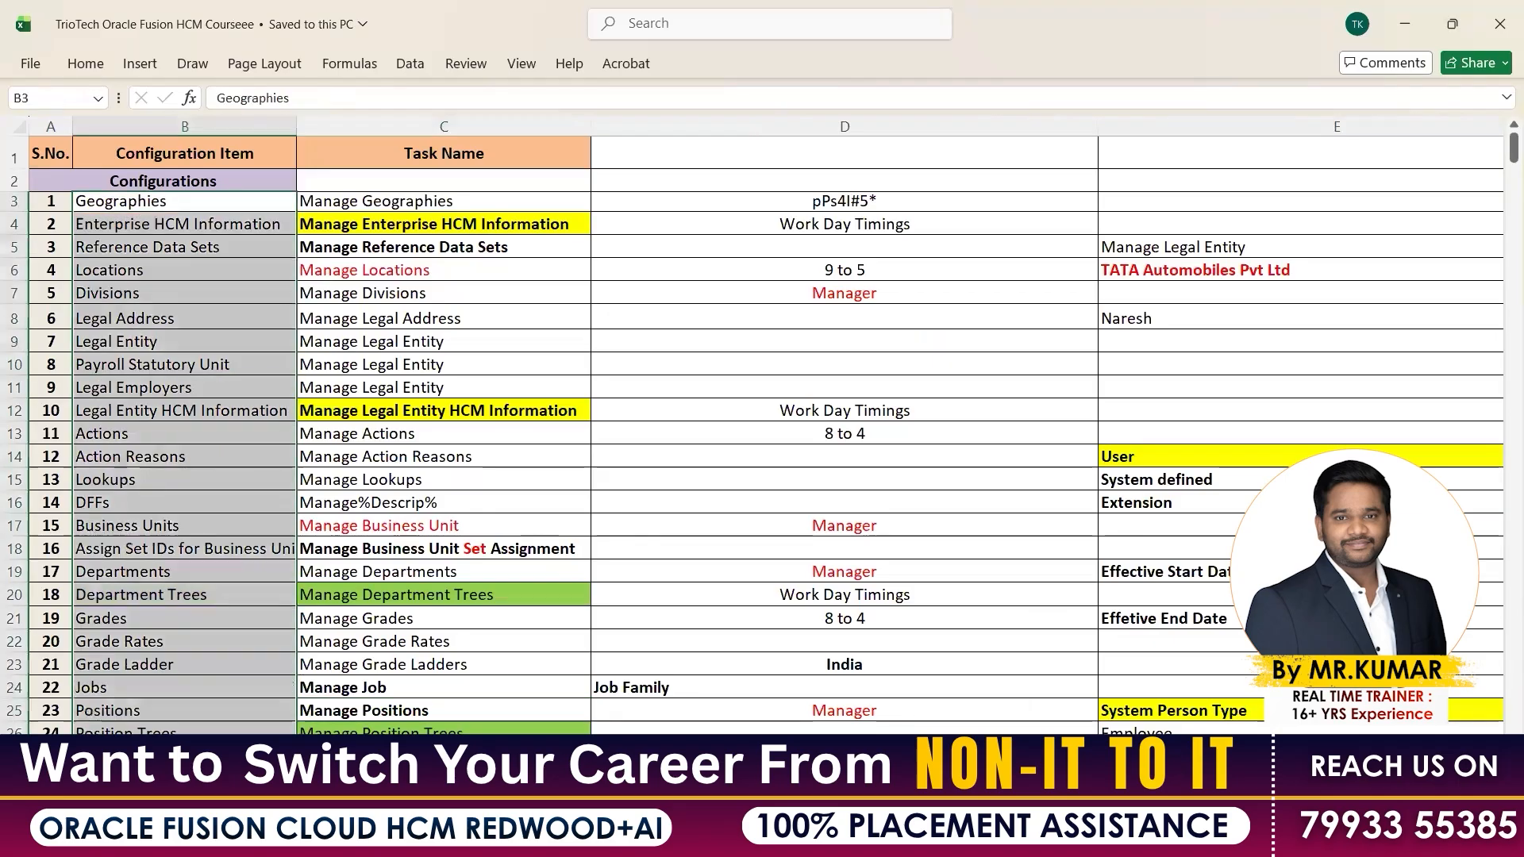
click(164, 201)
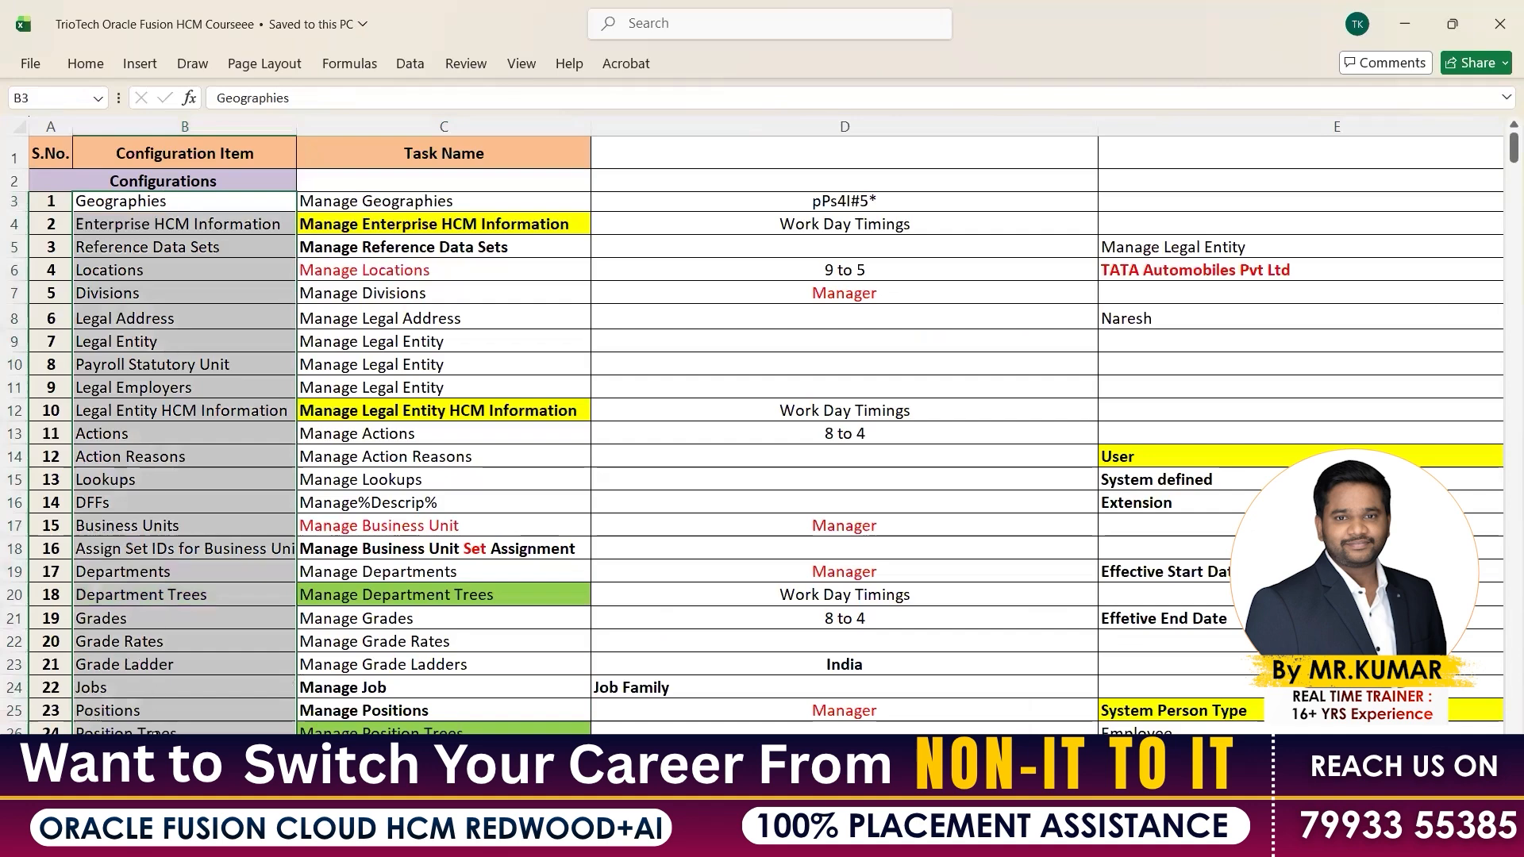
key(shift+Down)
key(shift+Down)
key(shift+Down)
key(shift+Down)
key(shift+Down)
key(shift+Down)
key(shift+Down)
key(shift+Down)
key(shift+Down)
key(shift+Down)
key(shift+Down)
key(shift+Down)
key(shift+Down)
key(shift+Down)
key(shift+Down)
key(shift+Down)
key(shift+Down)
key(shift+Down)
key(shift+Down)
key(shift+Down)
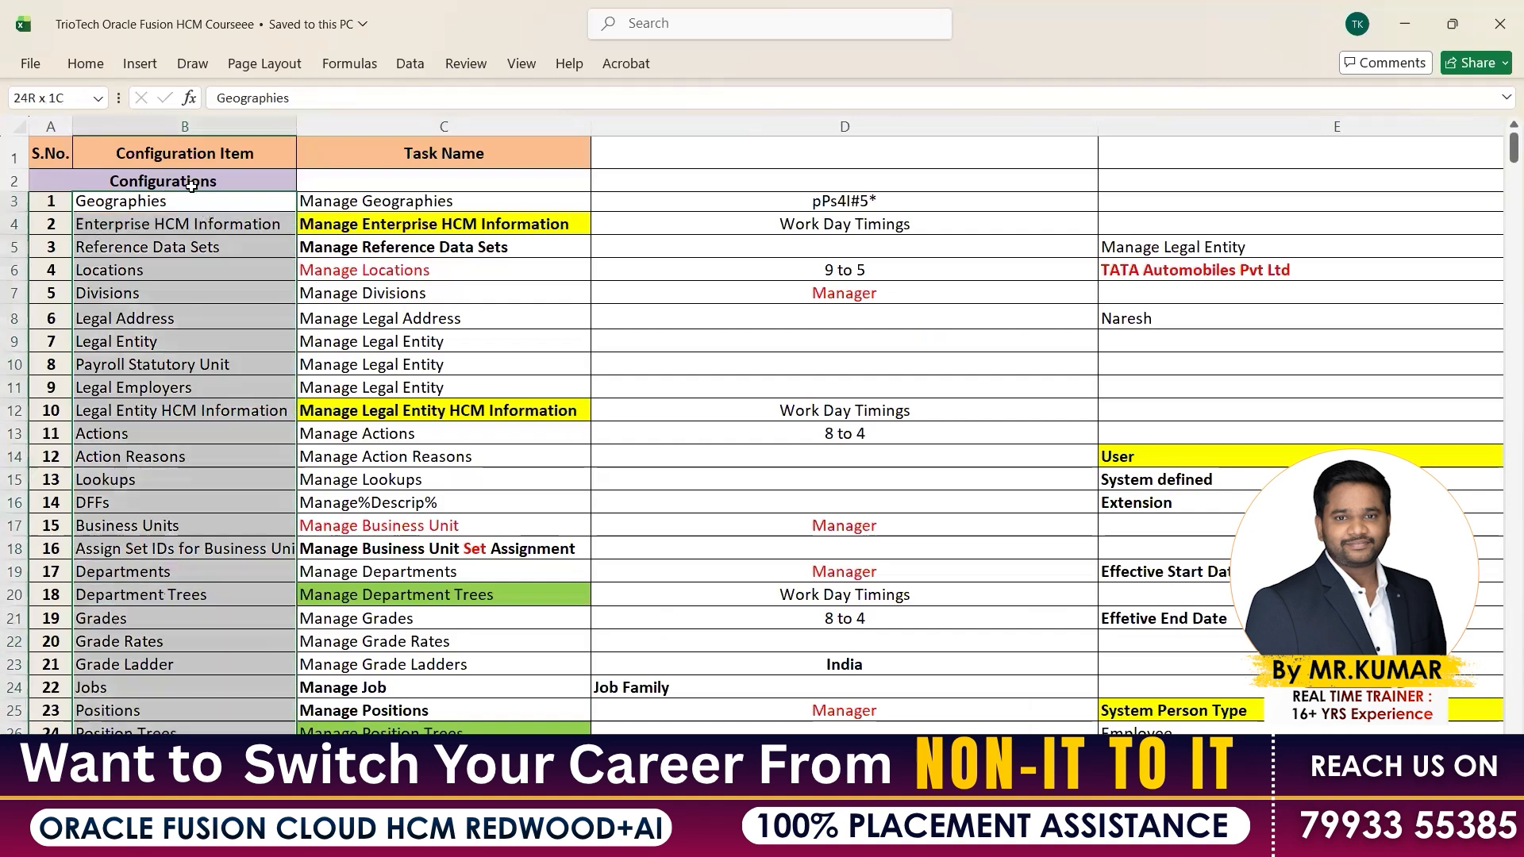
Review the absence and payroll configuration items (B3:B24), then return to the Demo Class workbook
key(ctrl+Page_Down)
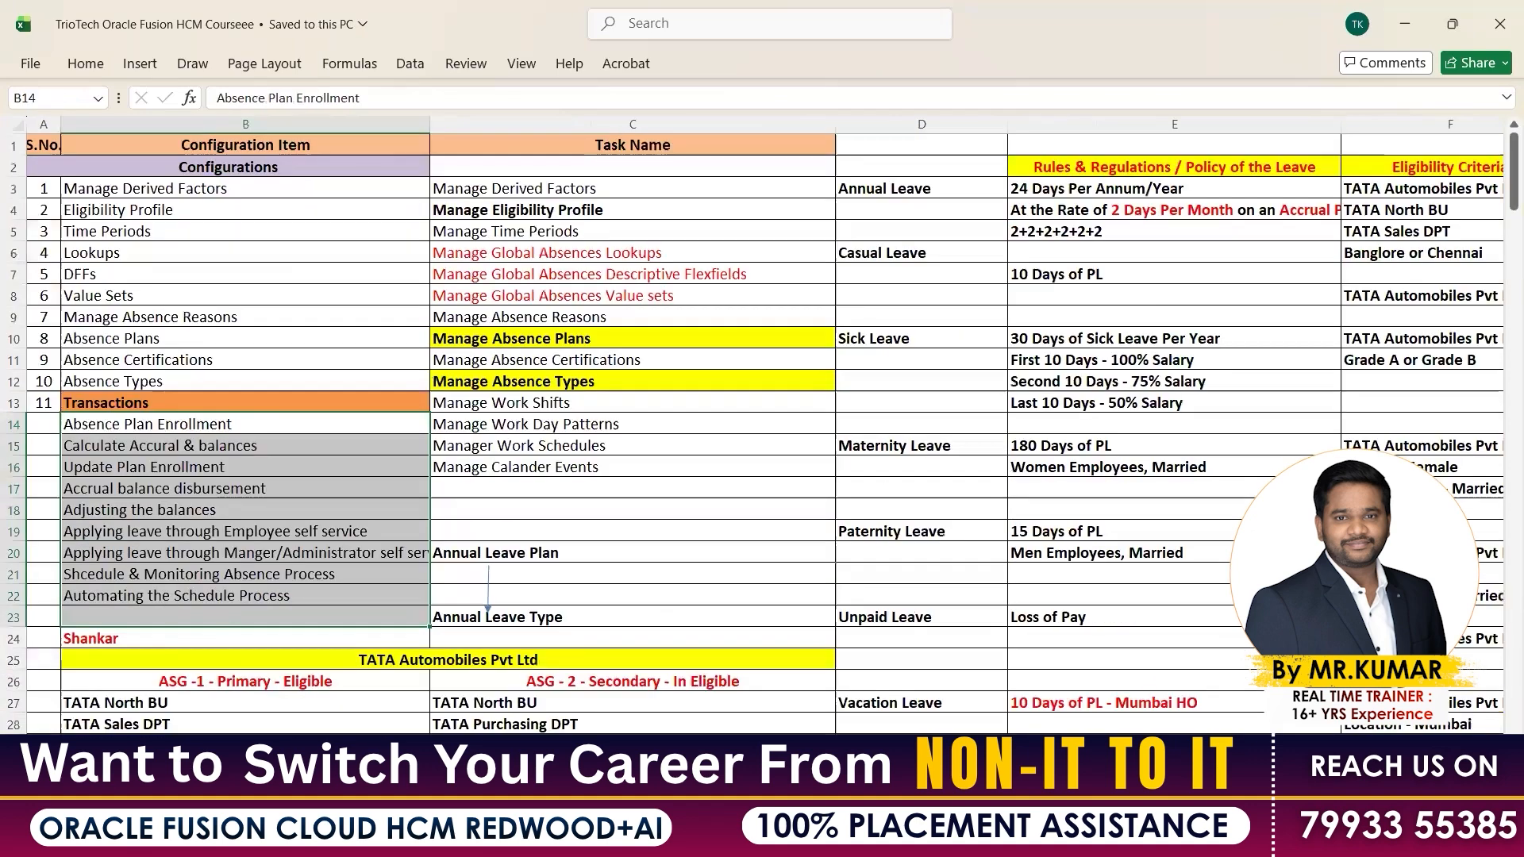
click(177, 191)
key(ctrl+shift+Down)
key(shift+Down)
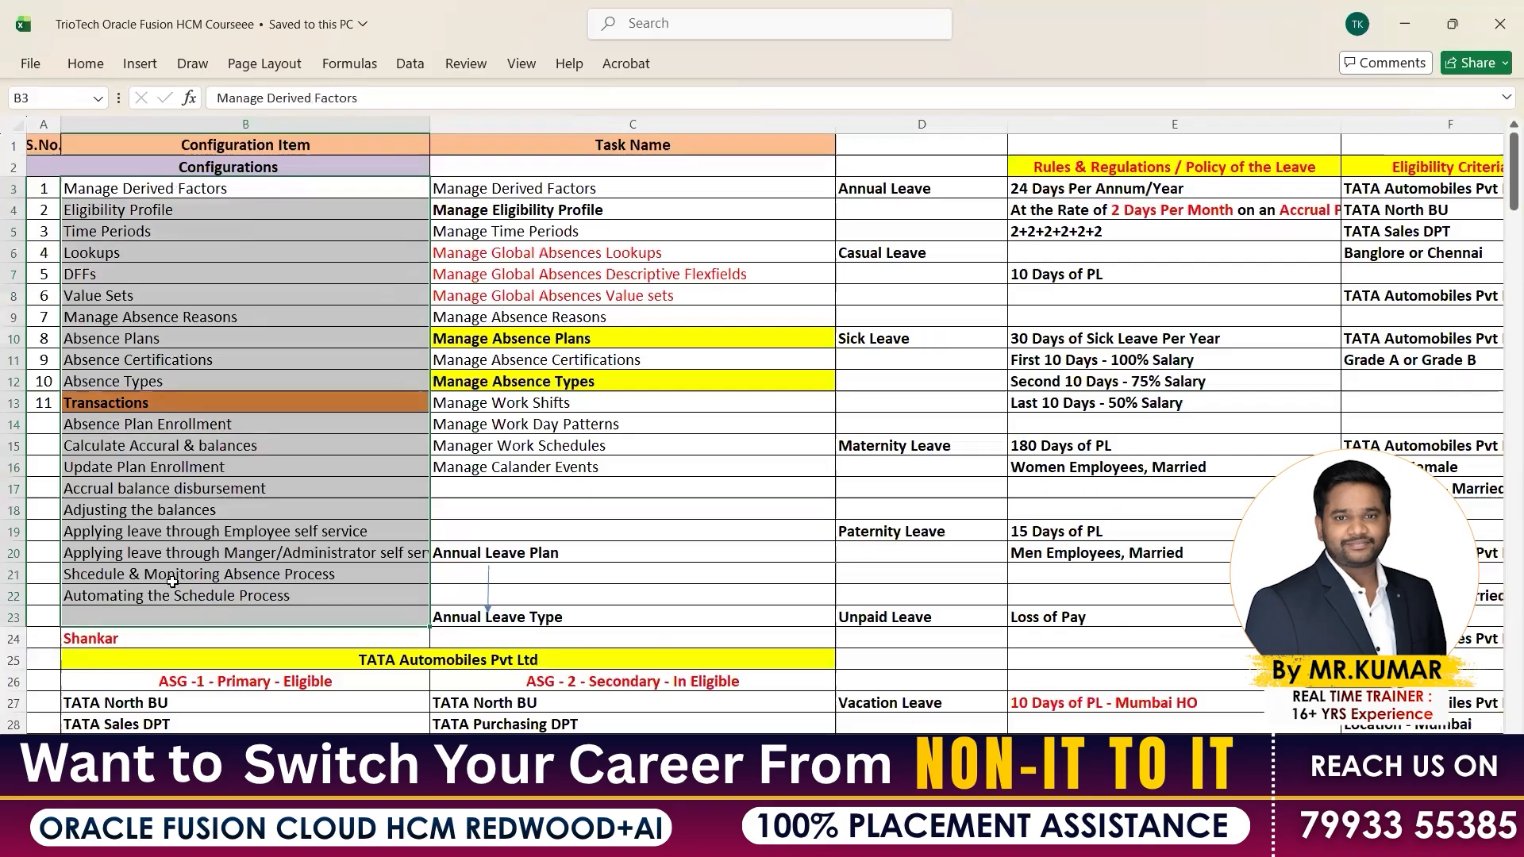
key(ctrl+Page_Down)
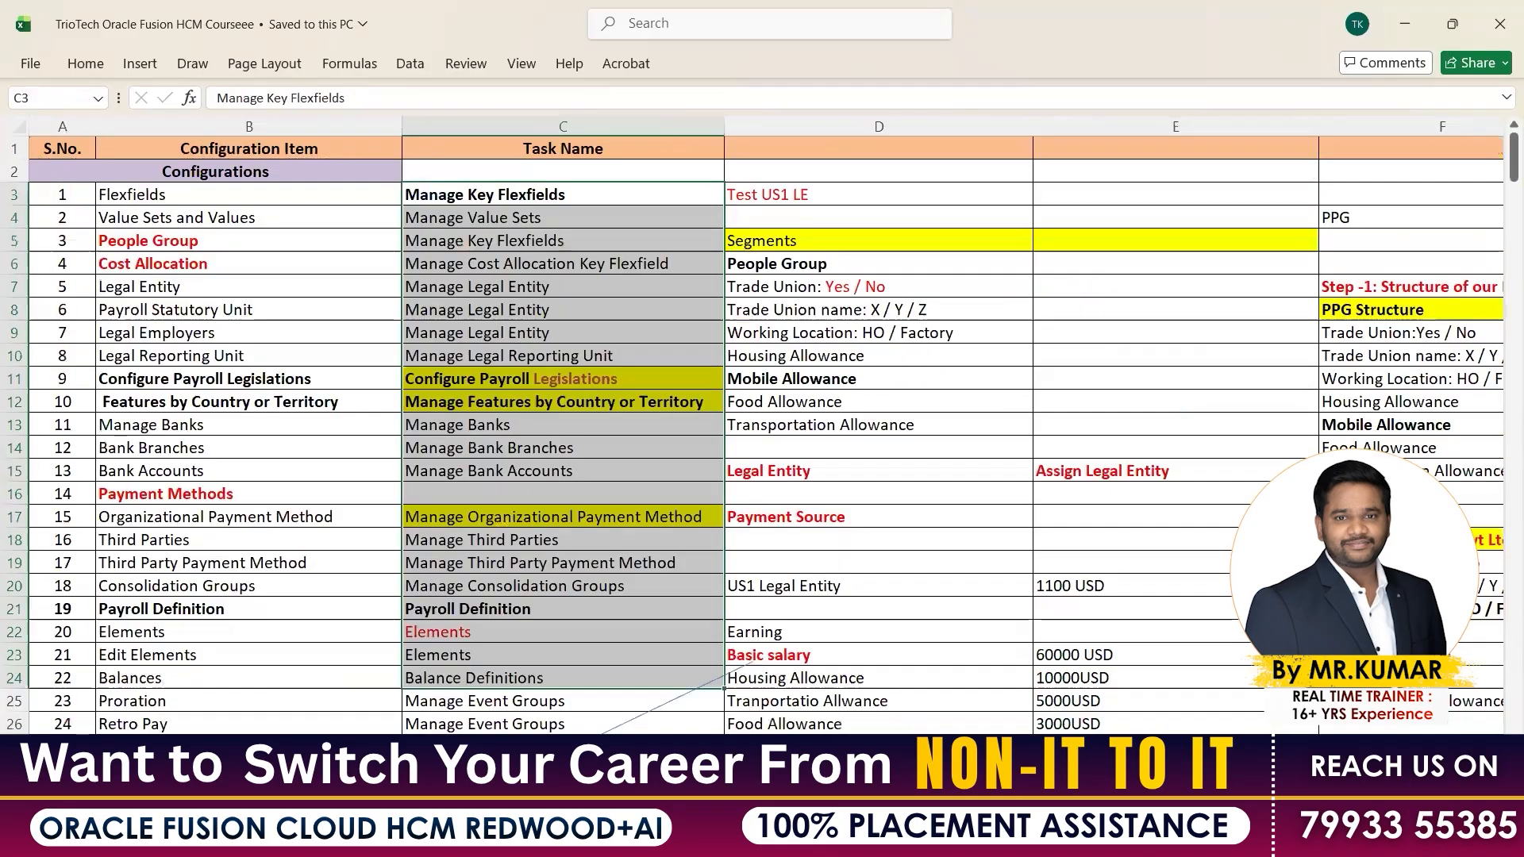
drag(178, 194, 167, 678)
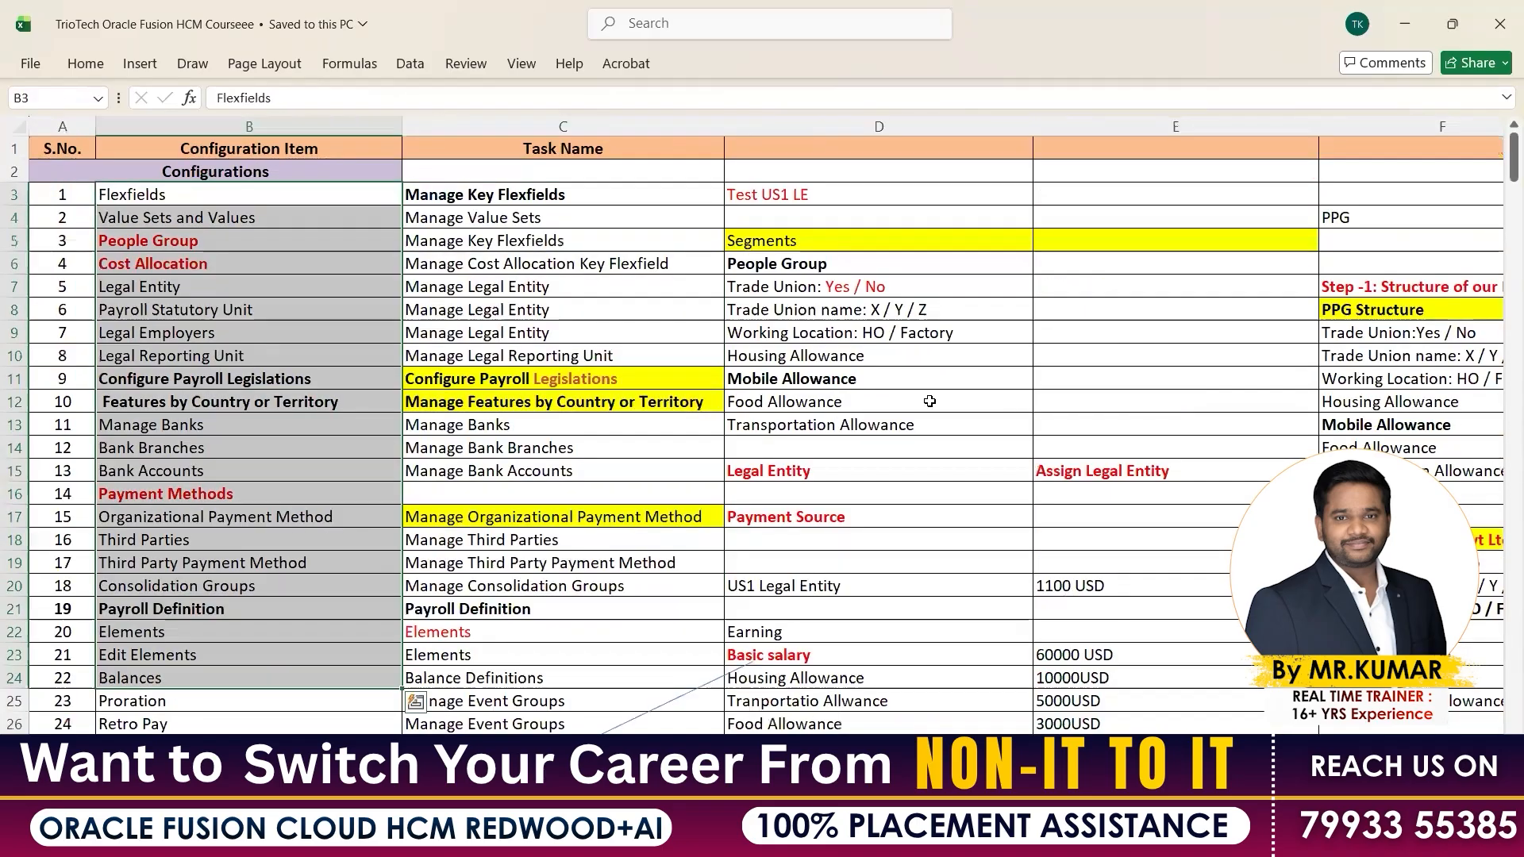
mouse_move(971, 833)
click(1078, 739)
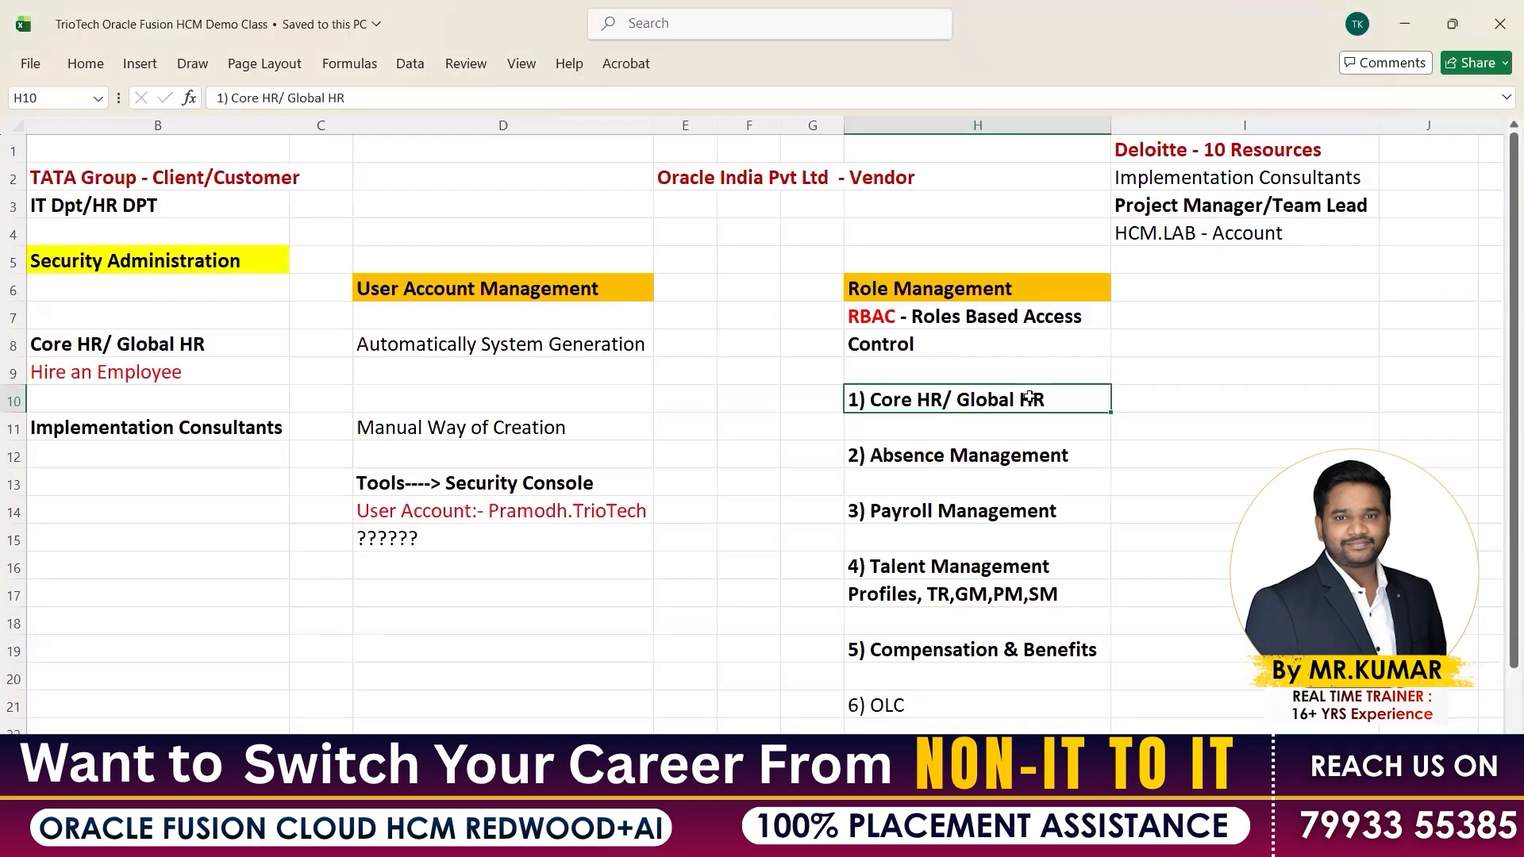
Review the Core HR, Absence Management and Talent Management module headings in the role notes
click(1225, 388)
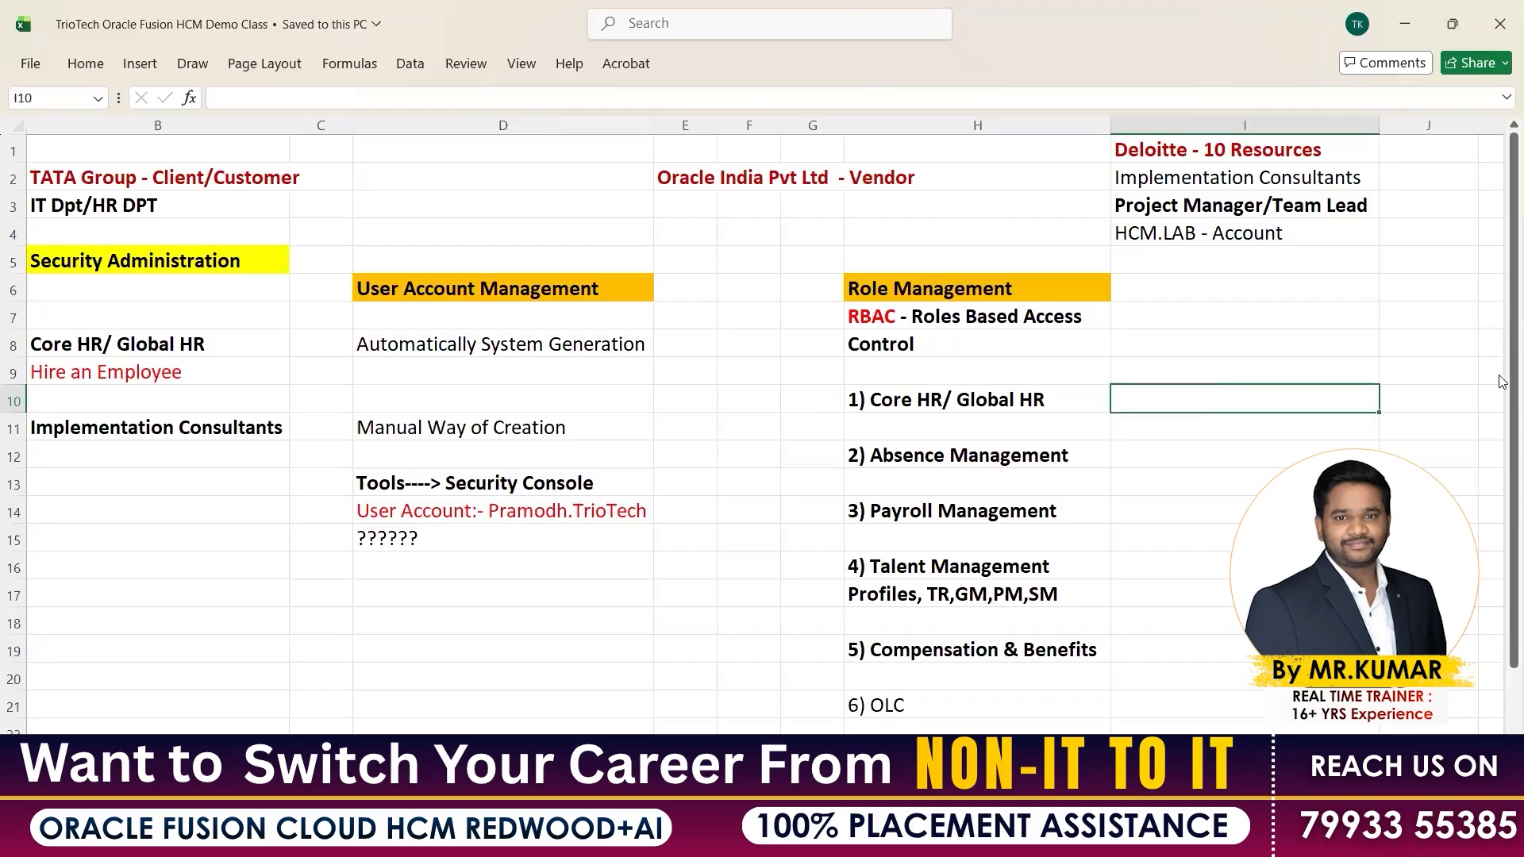
scroll(1284, 366, down, 1)
scroll(987, 381, down, 1)
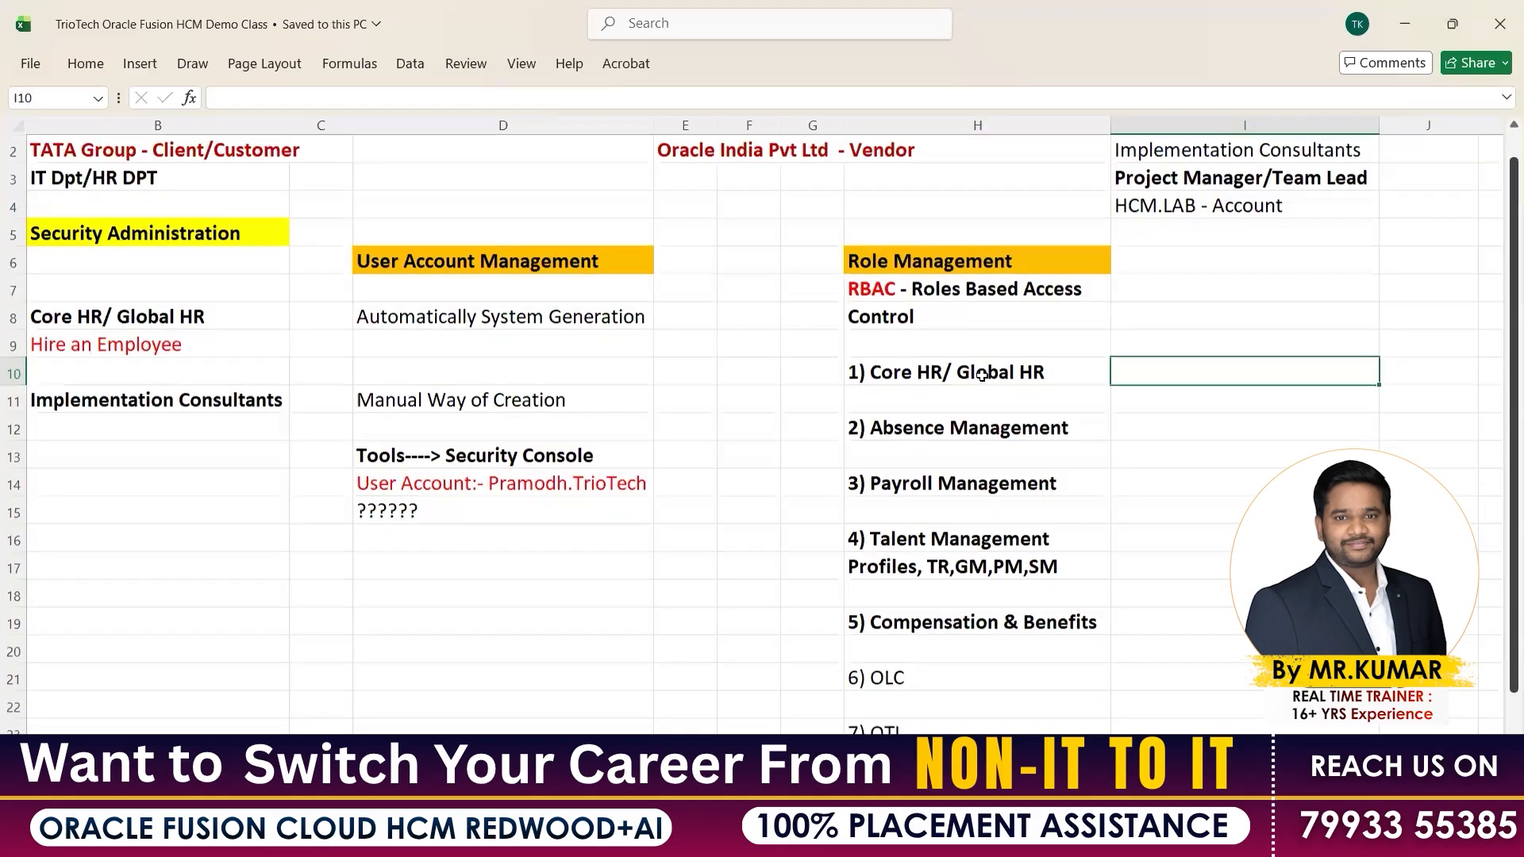
key(Left)
click(970, 438)
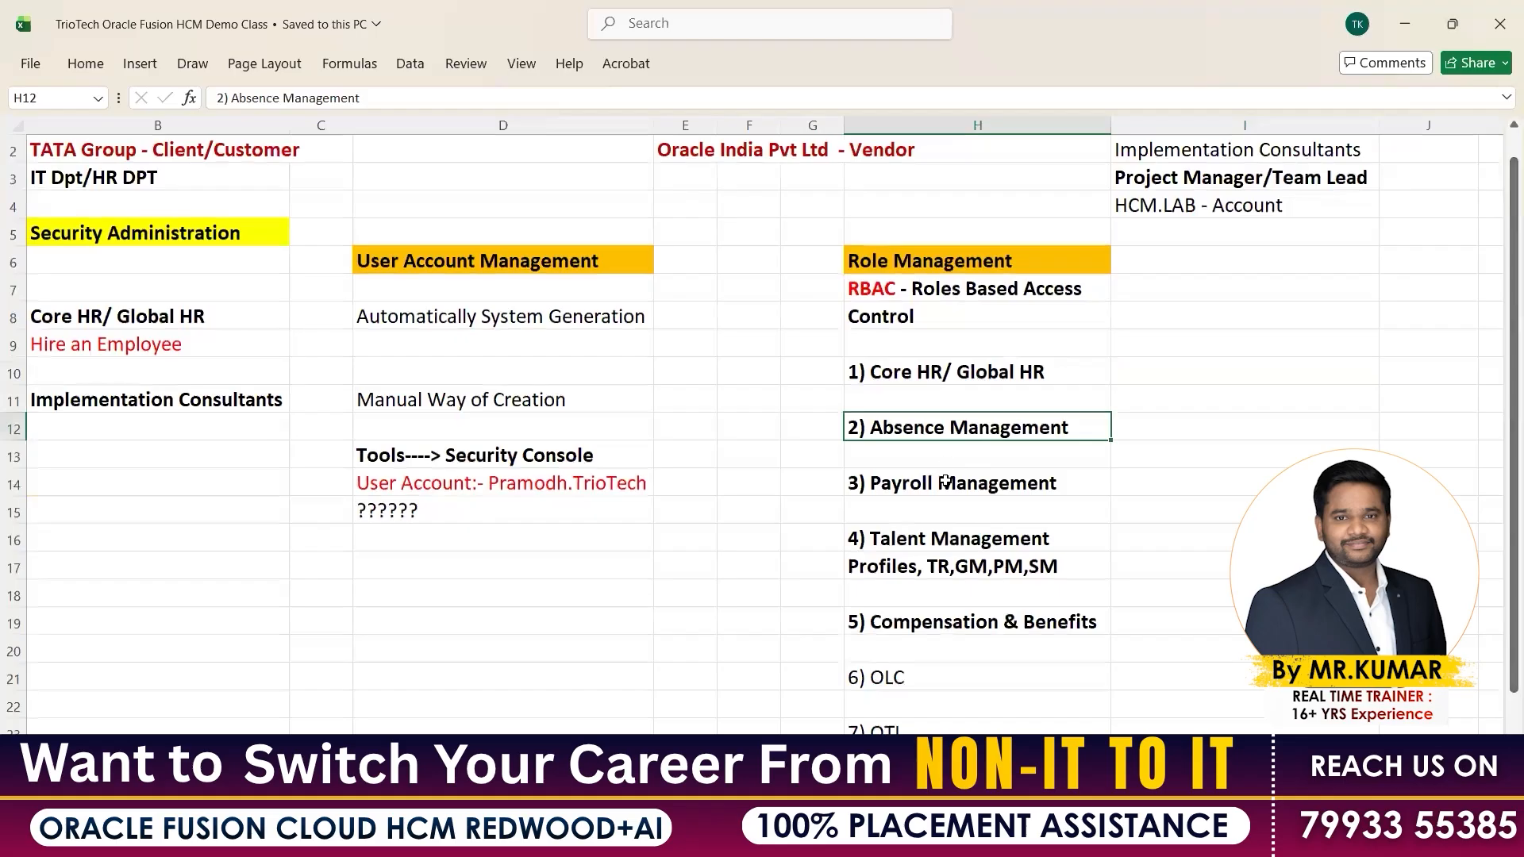
drag(974, 546, 974, 565)
Enter Human Resource Manager, Human Resource Specialist and Human Resource Analyst in I10:I12
click(1167, 372)
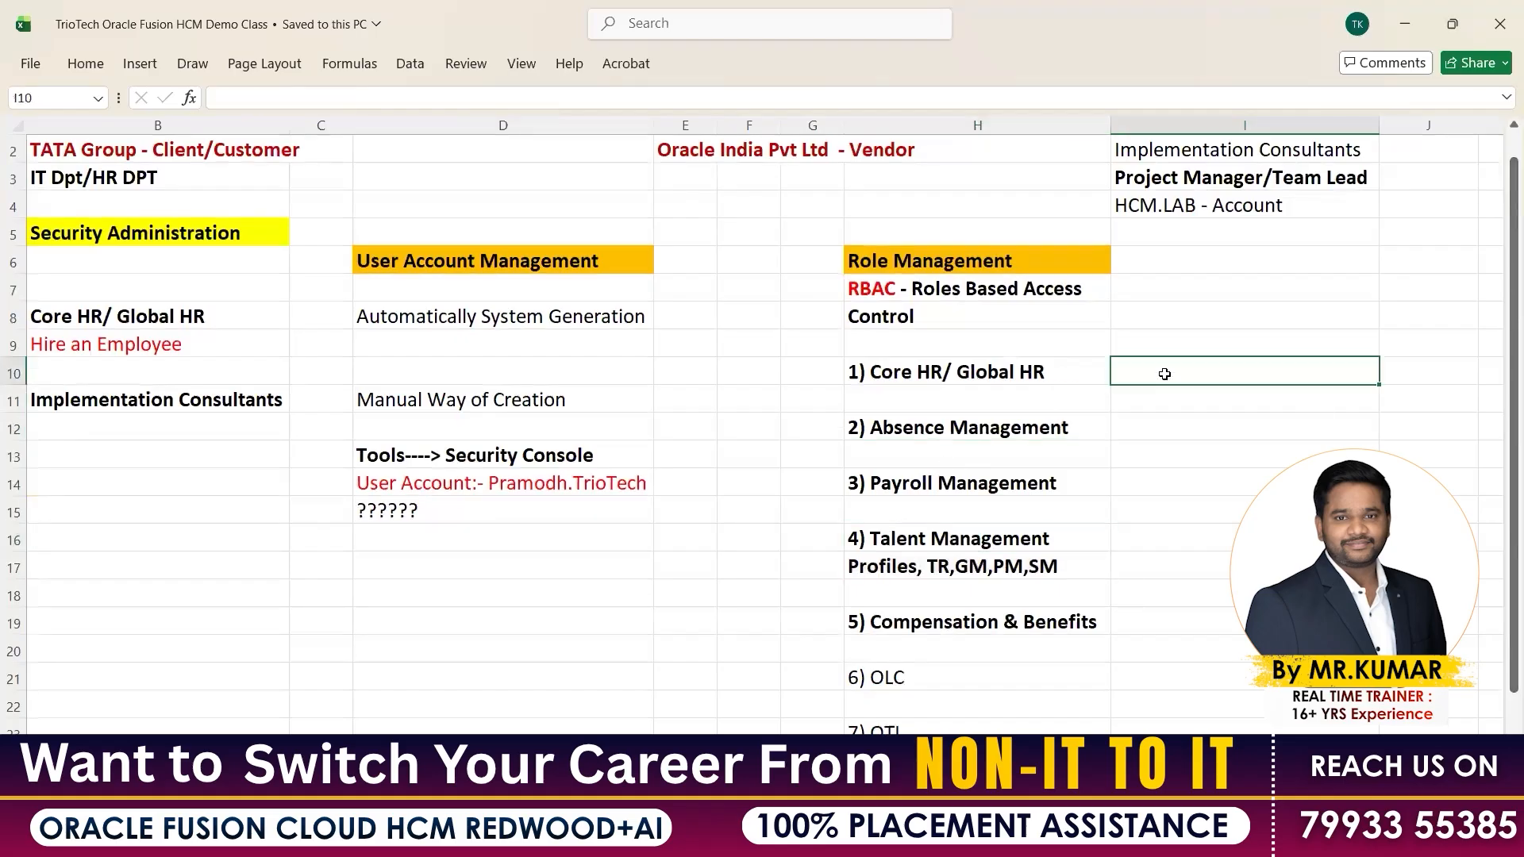
text(Human Resourc)
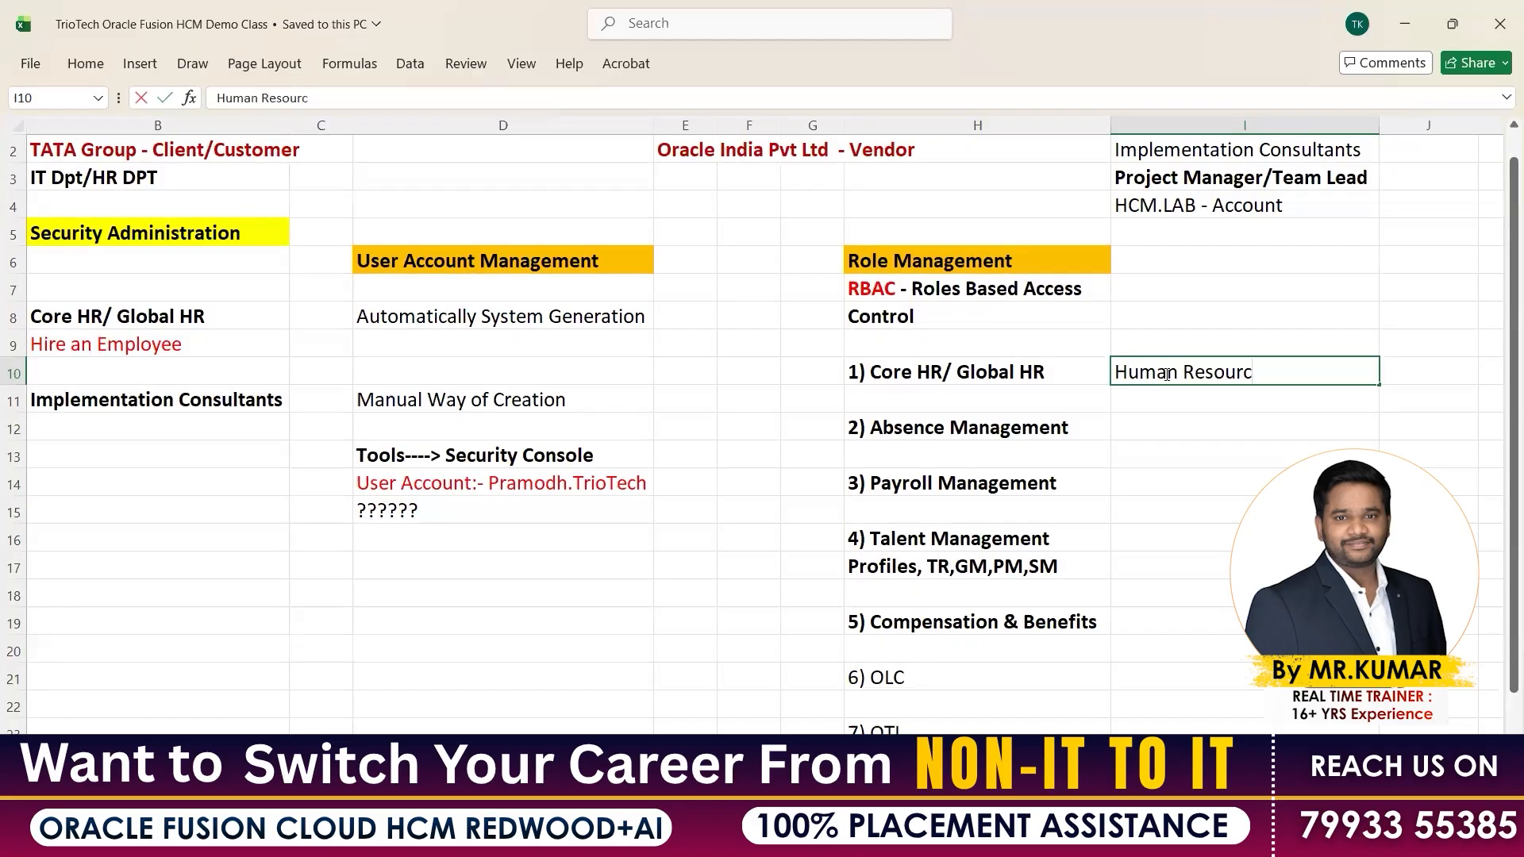
text(e Manage)
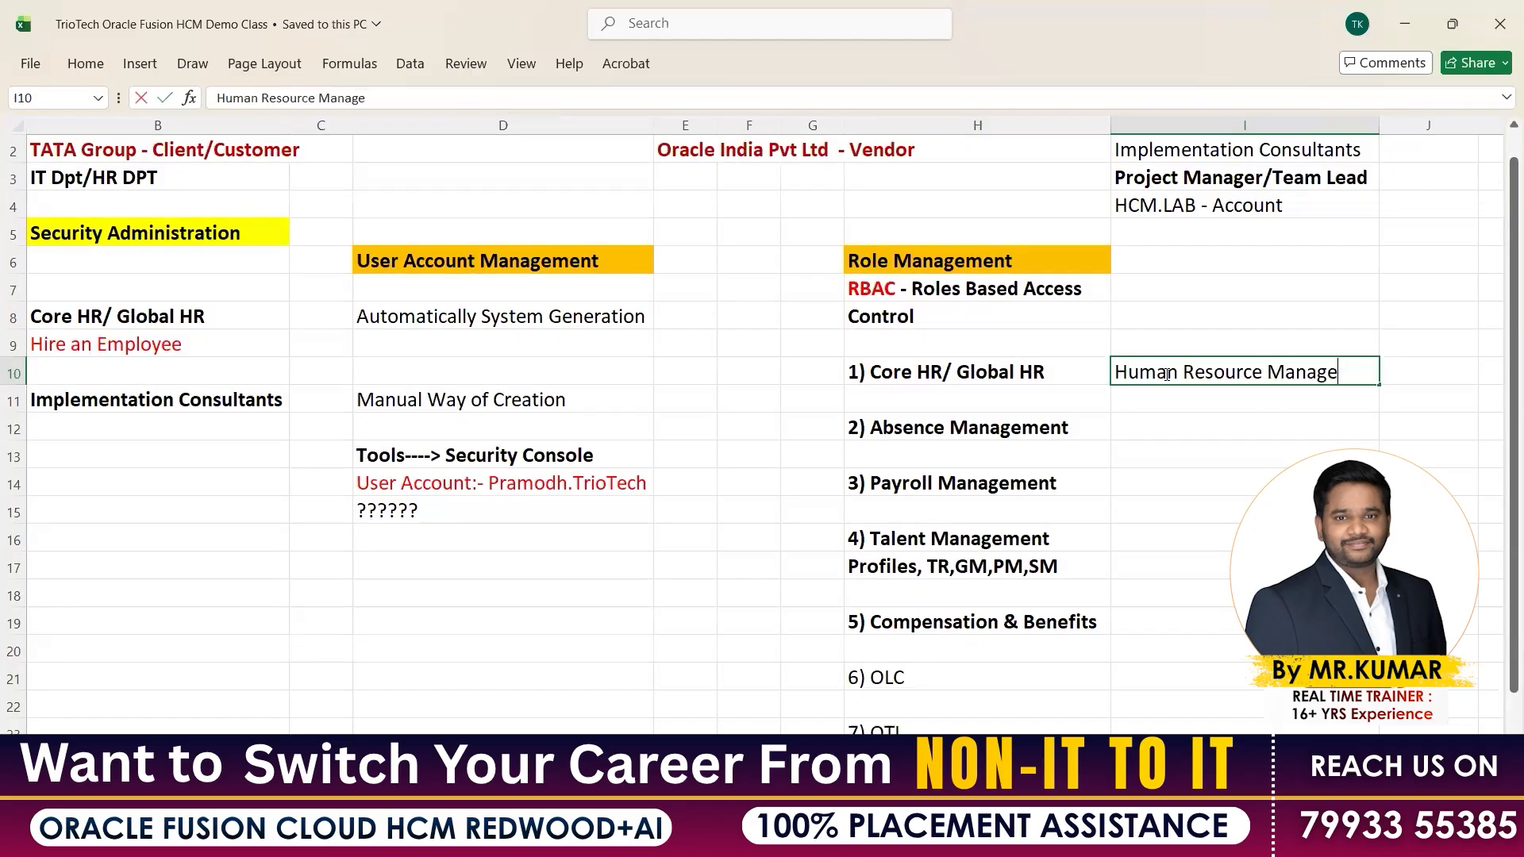
text(r)
key(Return)
text(Hum)
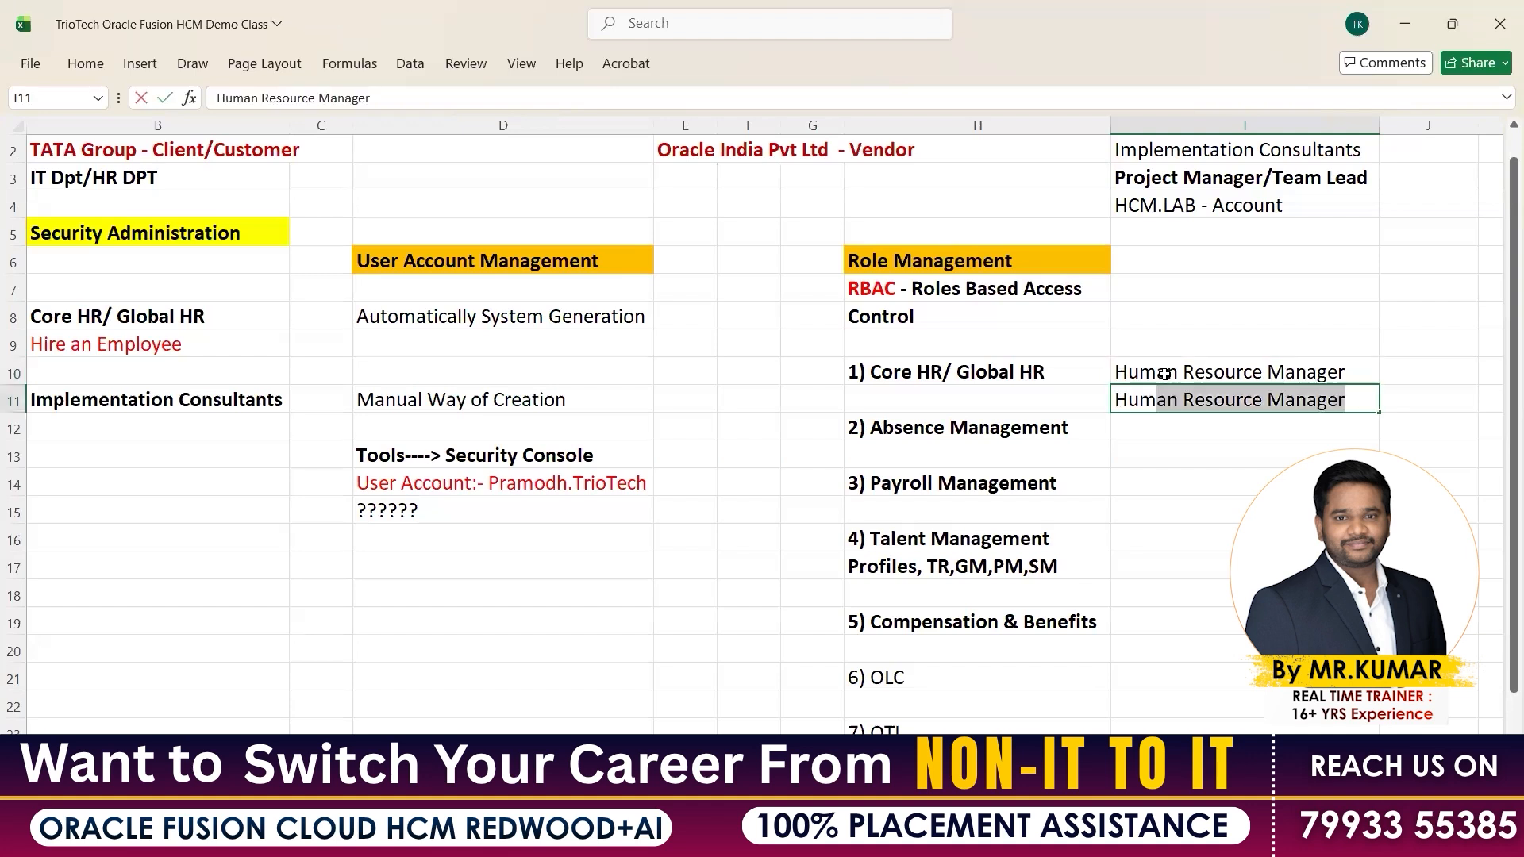
text(an Resource Spec)
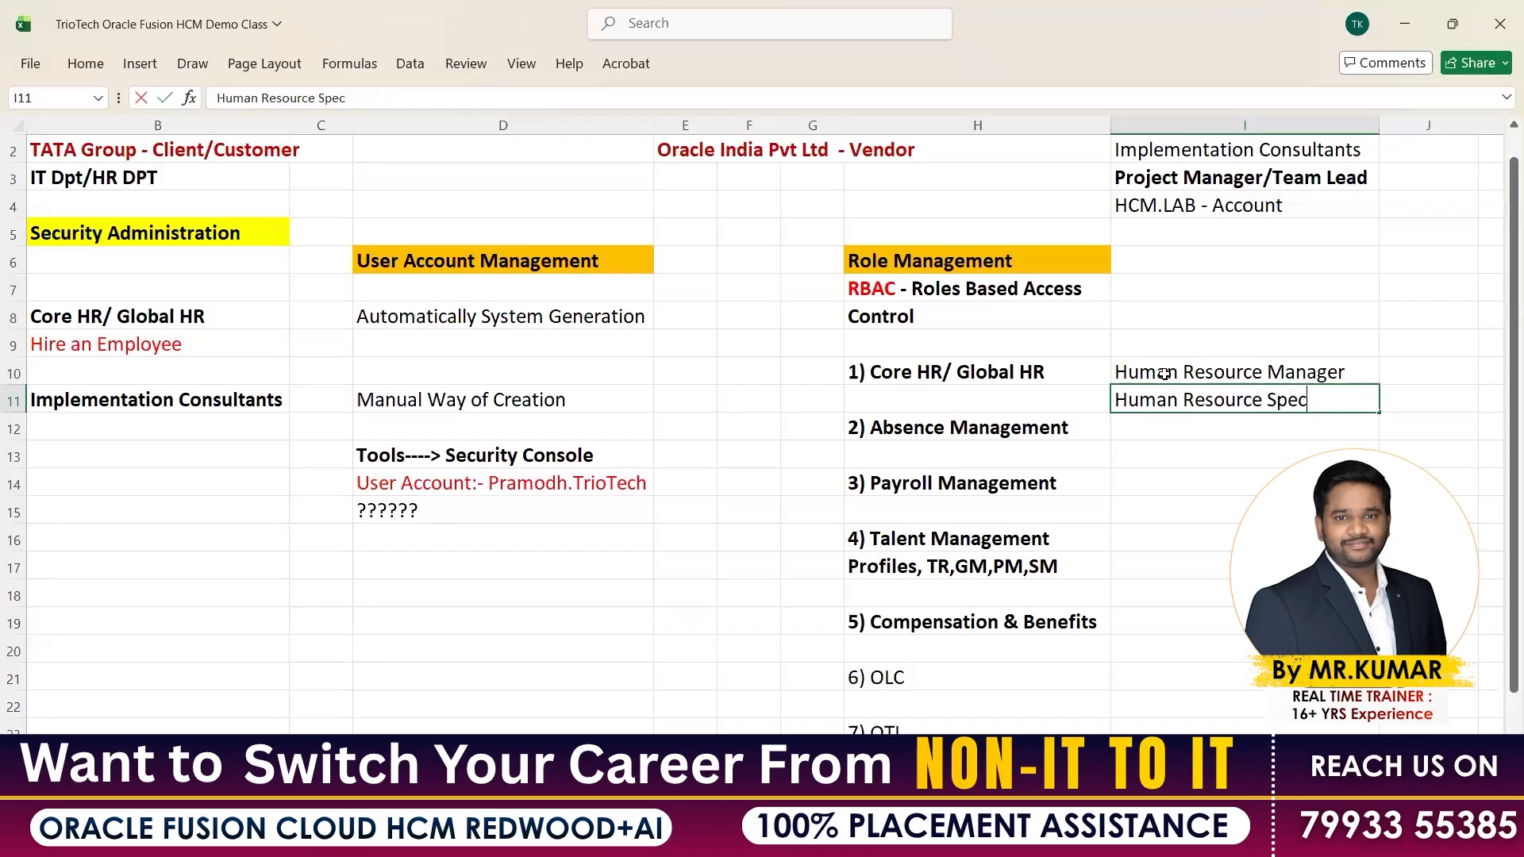
text(ialist)
key(Return)
text(Hu)
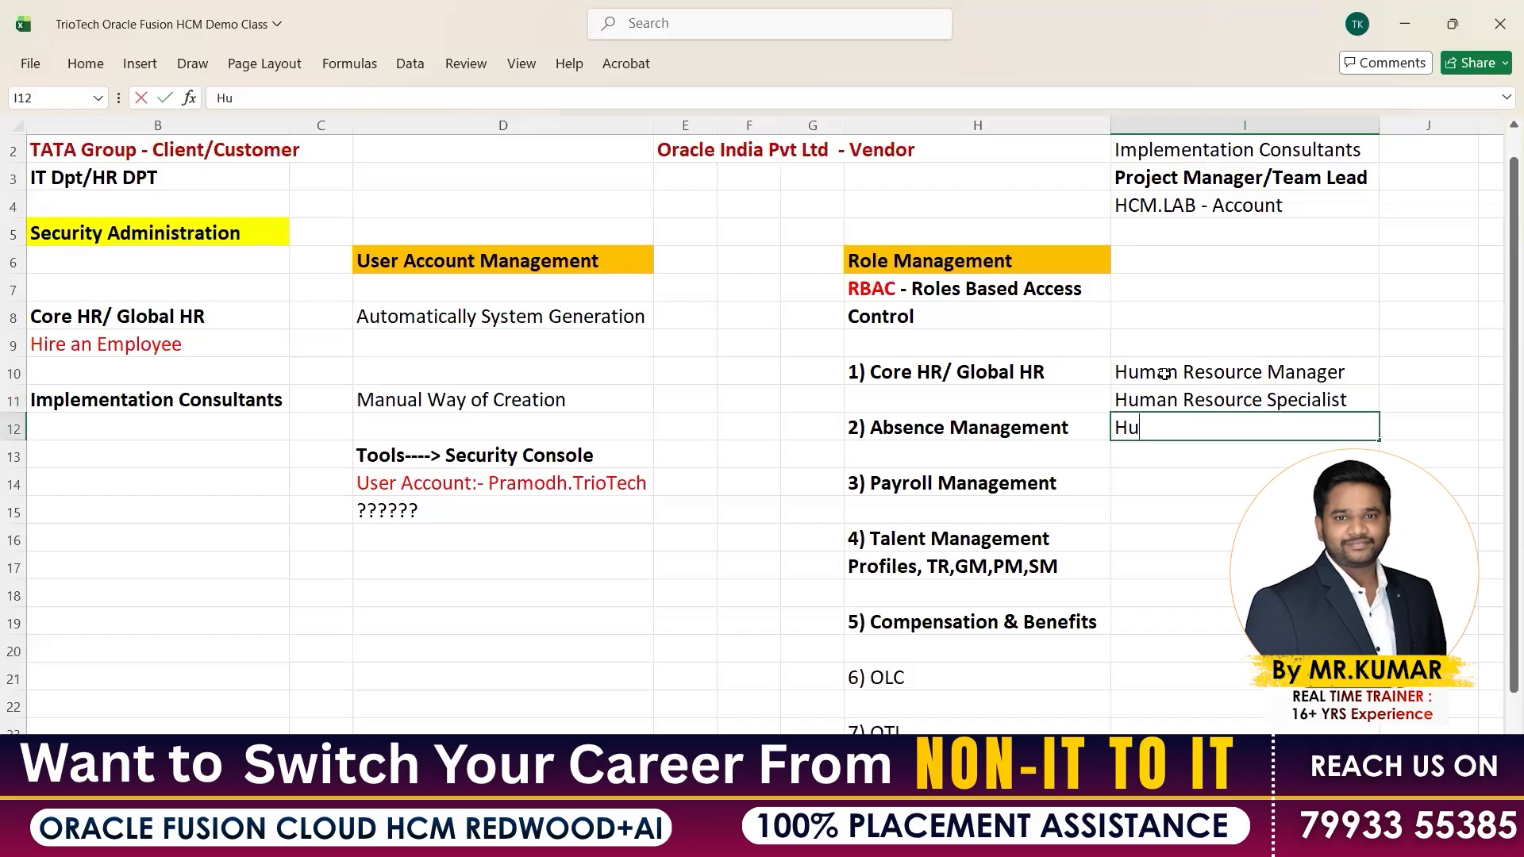
text(man Resource)
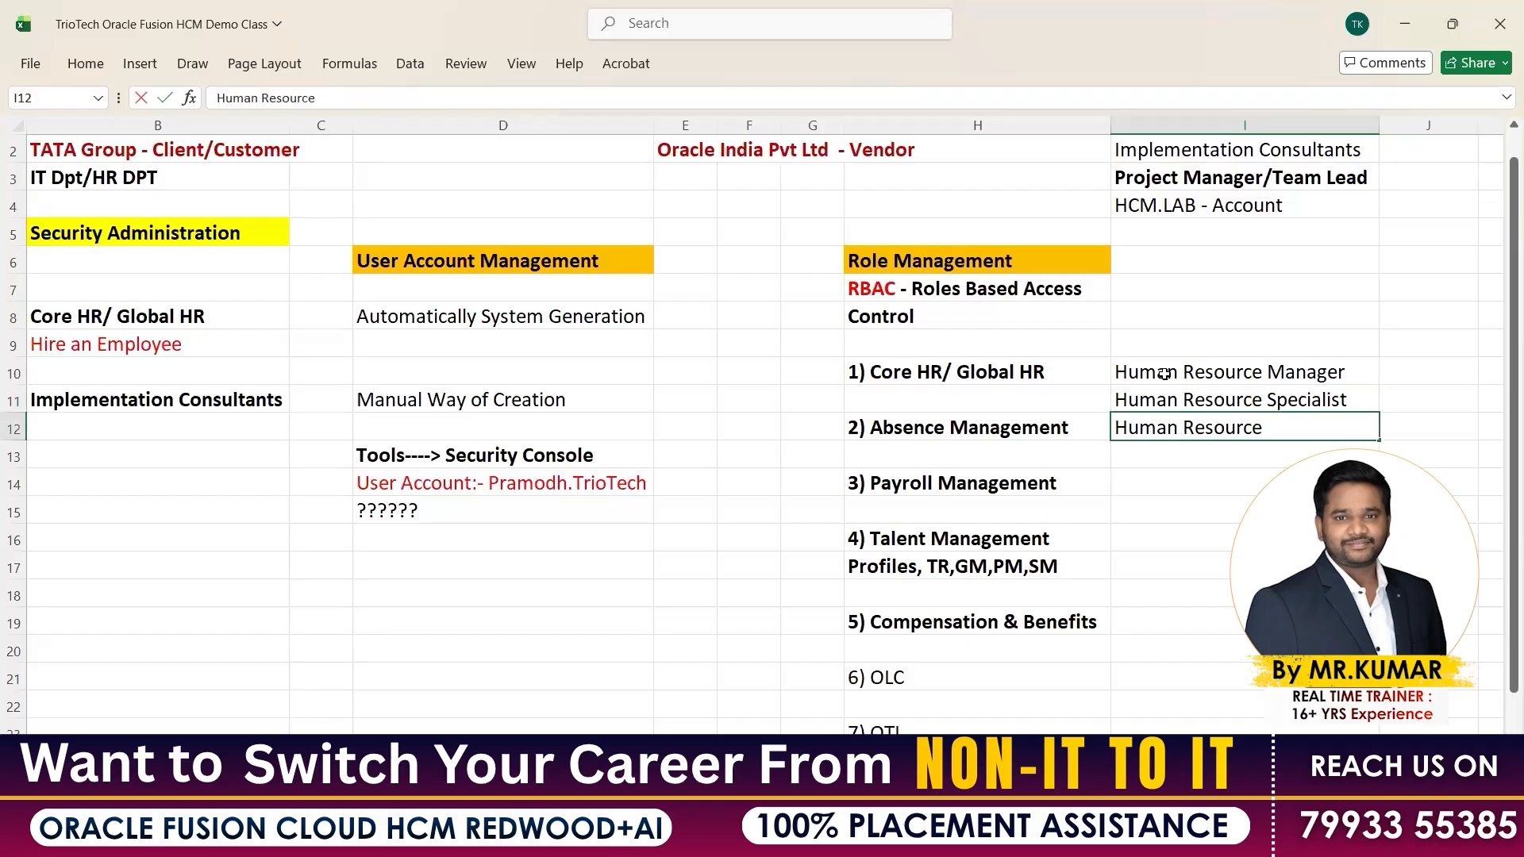
text( Analyst)
key(Return)
Go over the module headings down to OTL and select the three roles in I10:I12
click(1005, 374)
click(970, 434)
click(933, 542)
click(897, 730)
click(1180, 372)
drag(1180, 372, 1185, 428)
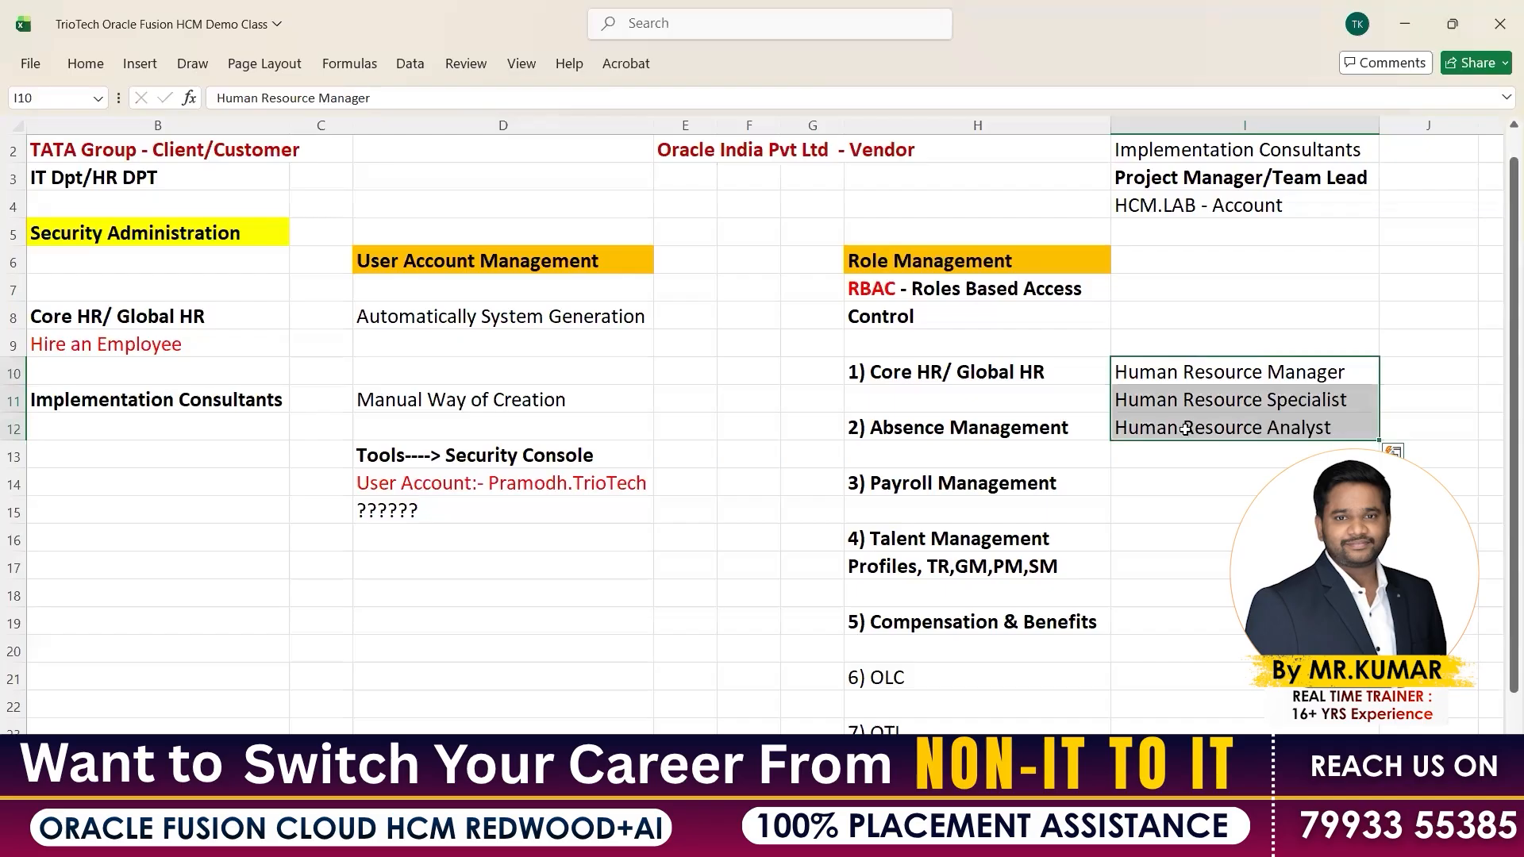
Enter Payroll Manager and Payroll Administrator beside Payroll Management starting at I14
click(1019, 486)
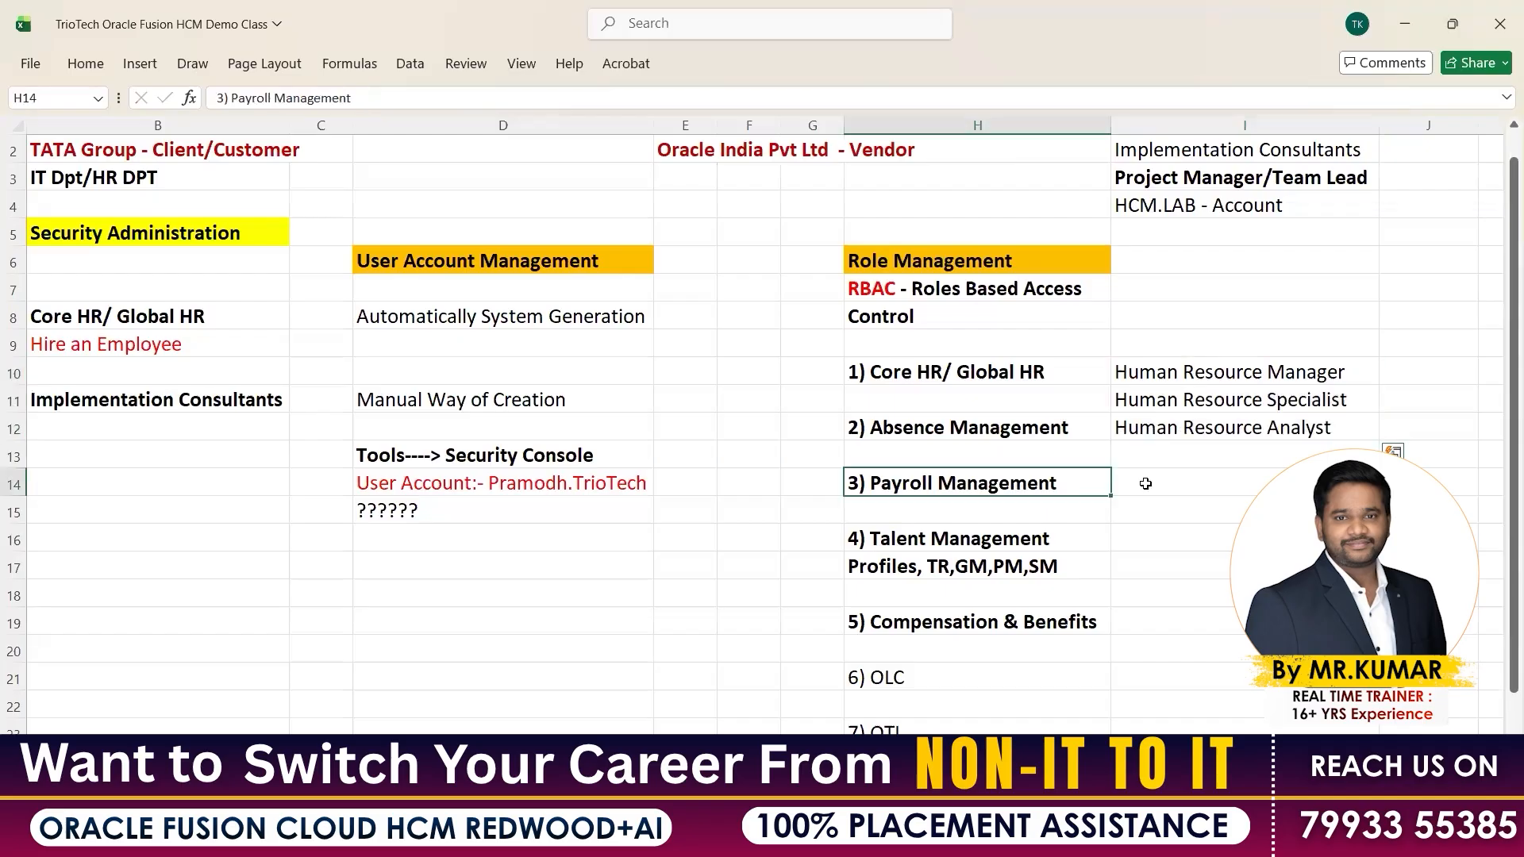
click(1145, 483)
text(Pa)
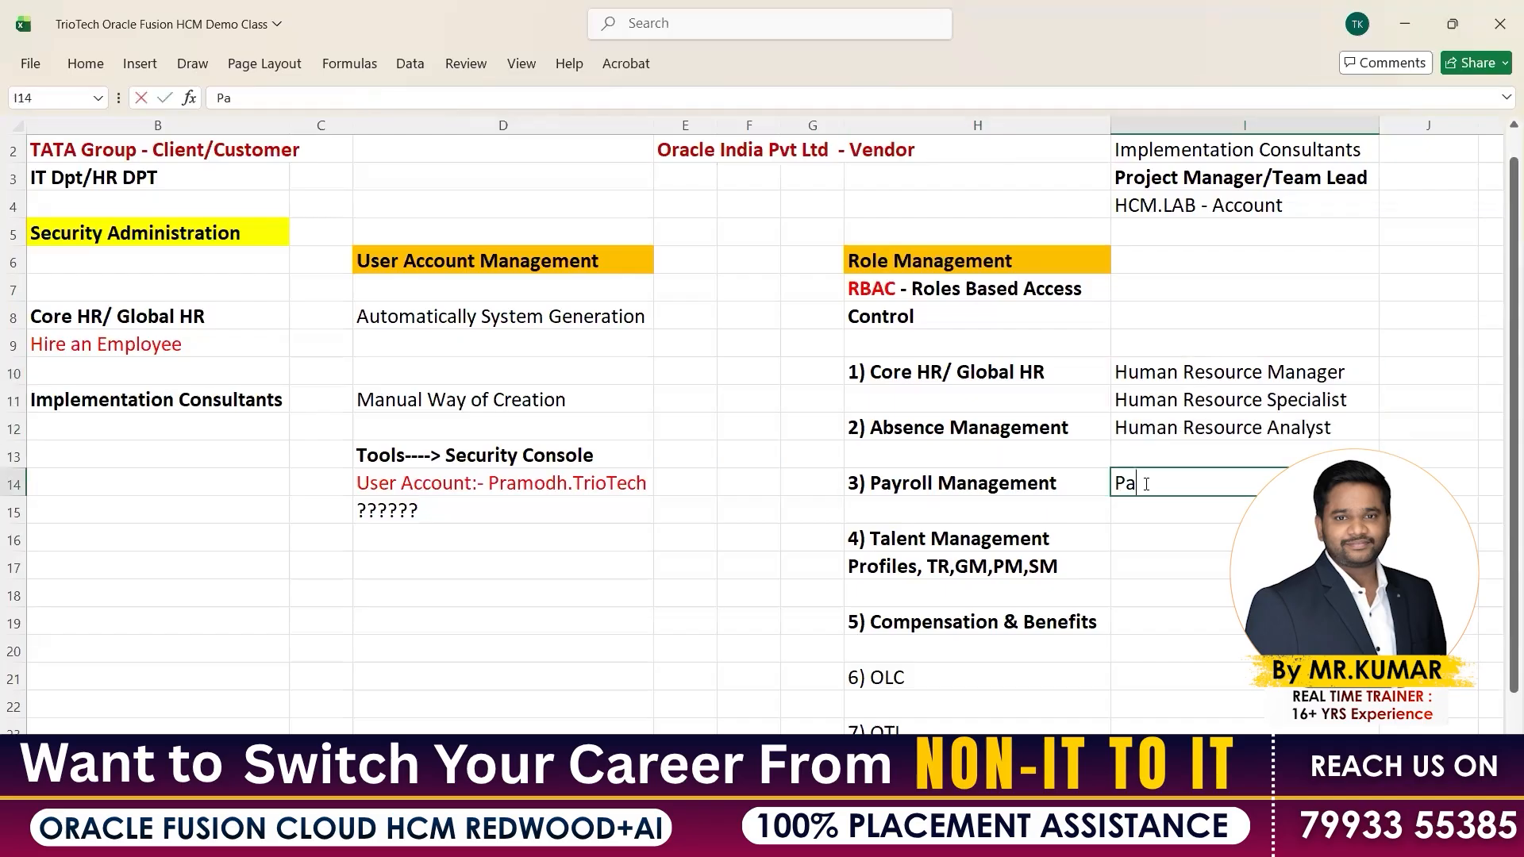
text(yroll Manager)
key(Return)
text(Payril)
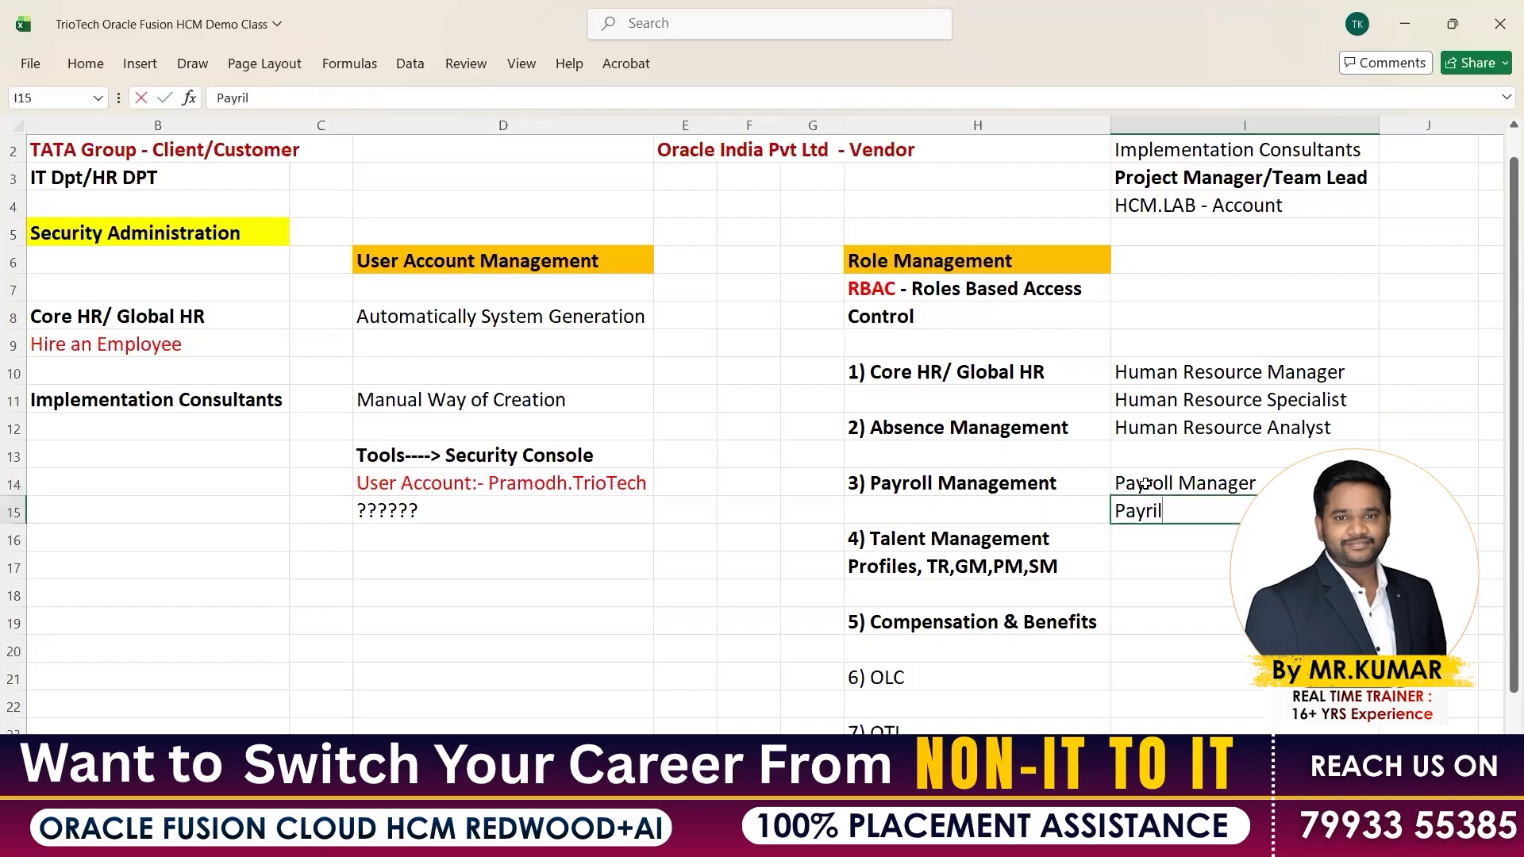
key(BackSpace)
key(BackSpace)
text(oll )
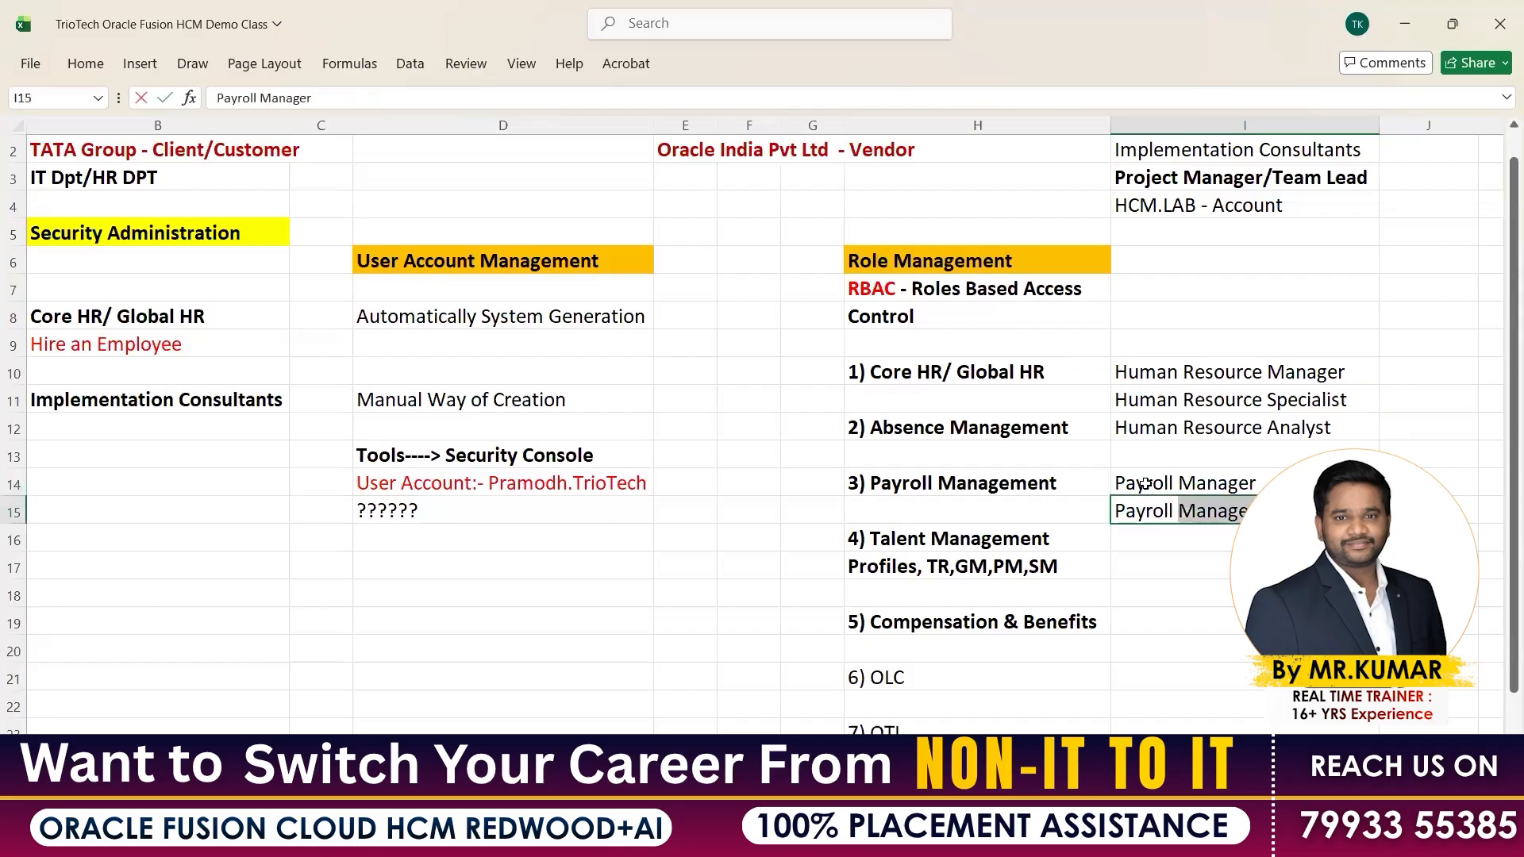
text(Admini)
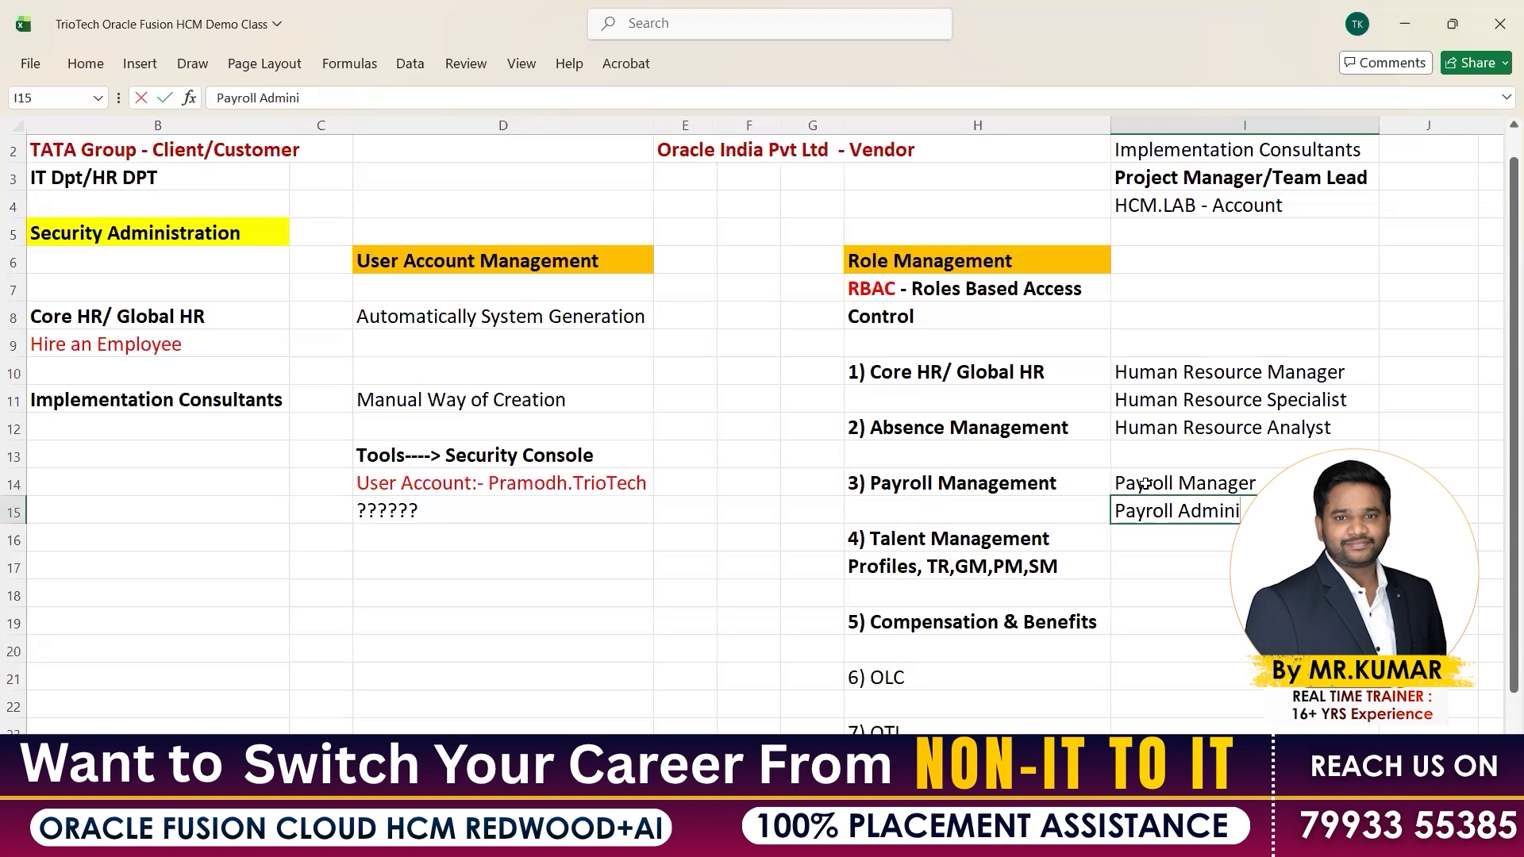
text(strator)
key(Return)
key(Return)
key(Return)
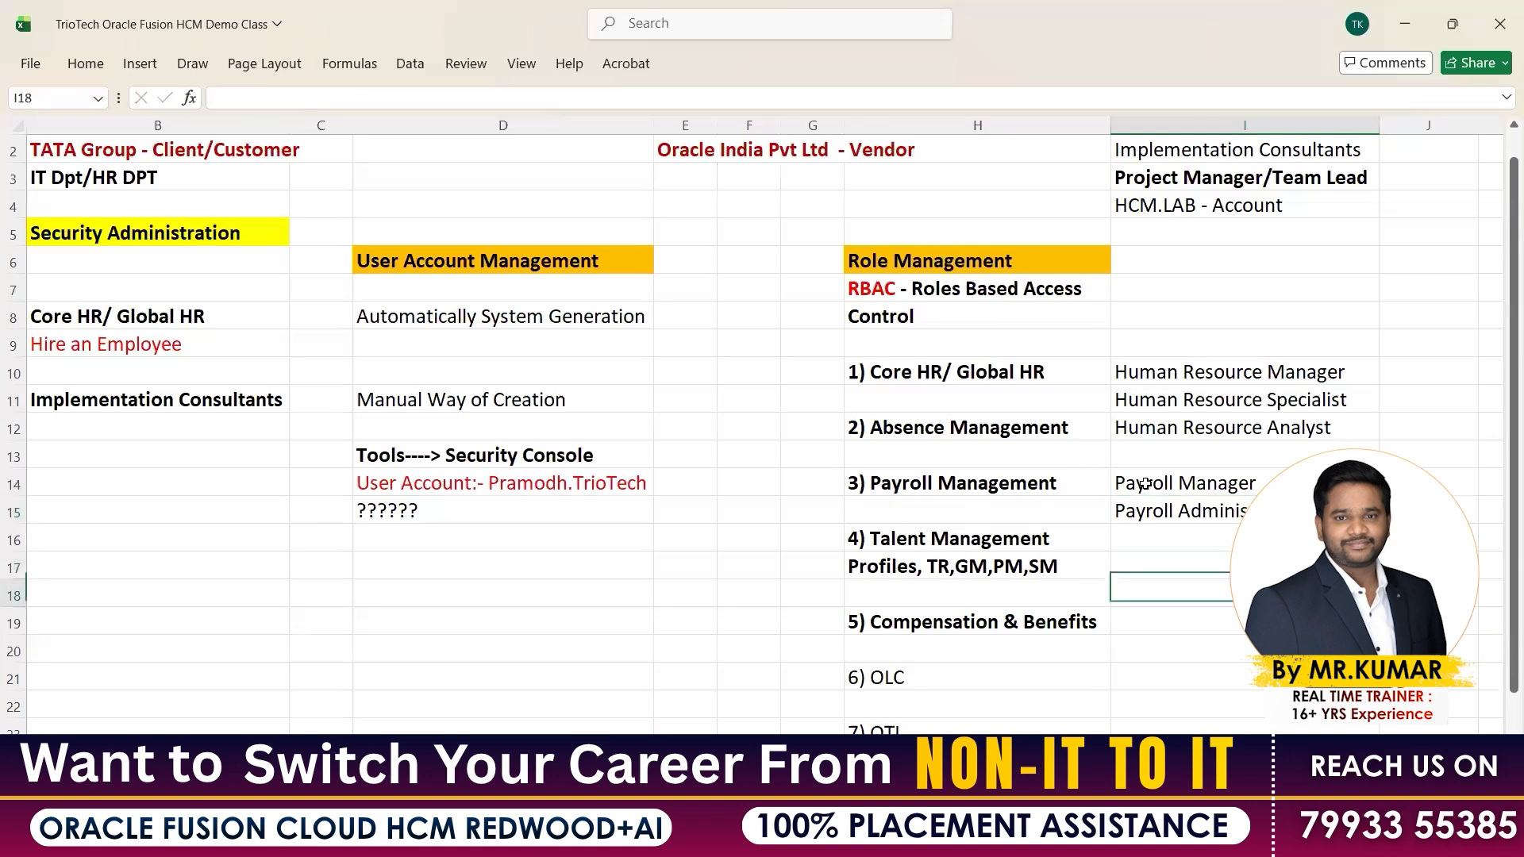
Enter Compensation Manager and Compensation Administrator beside the compensation module
text(Compens)
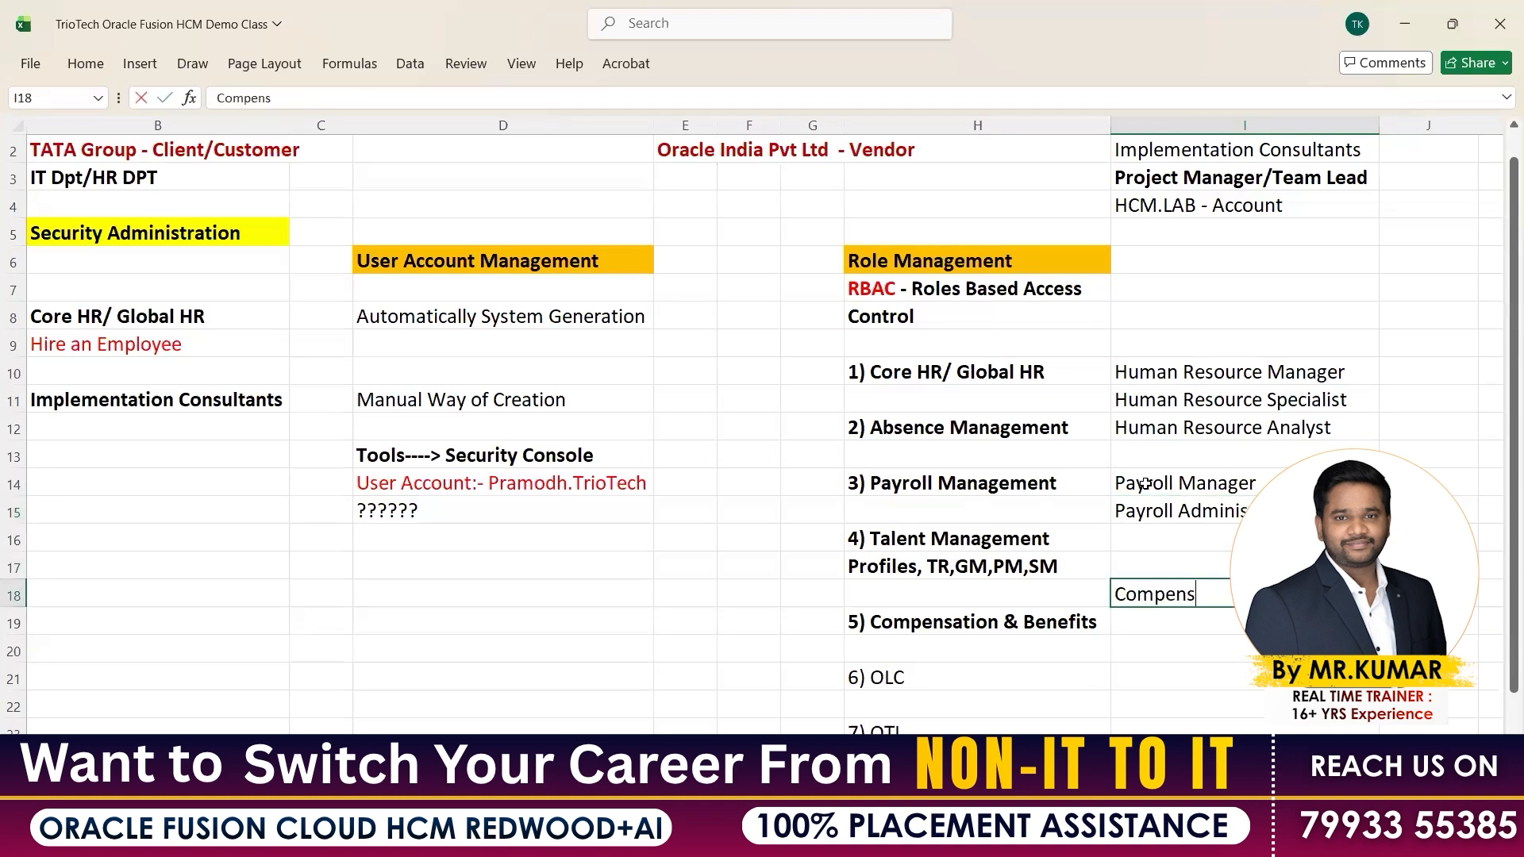
text(ation Manager)
key(Return)
text(Compend)
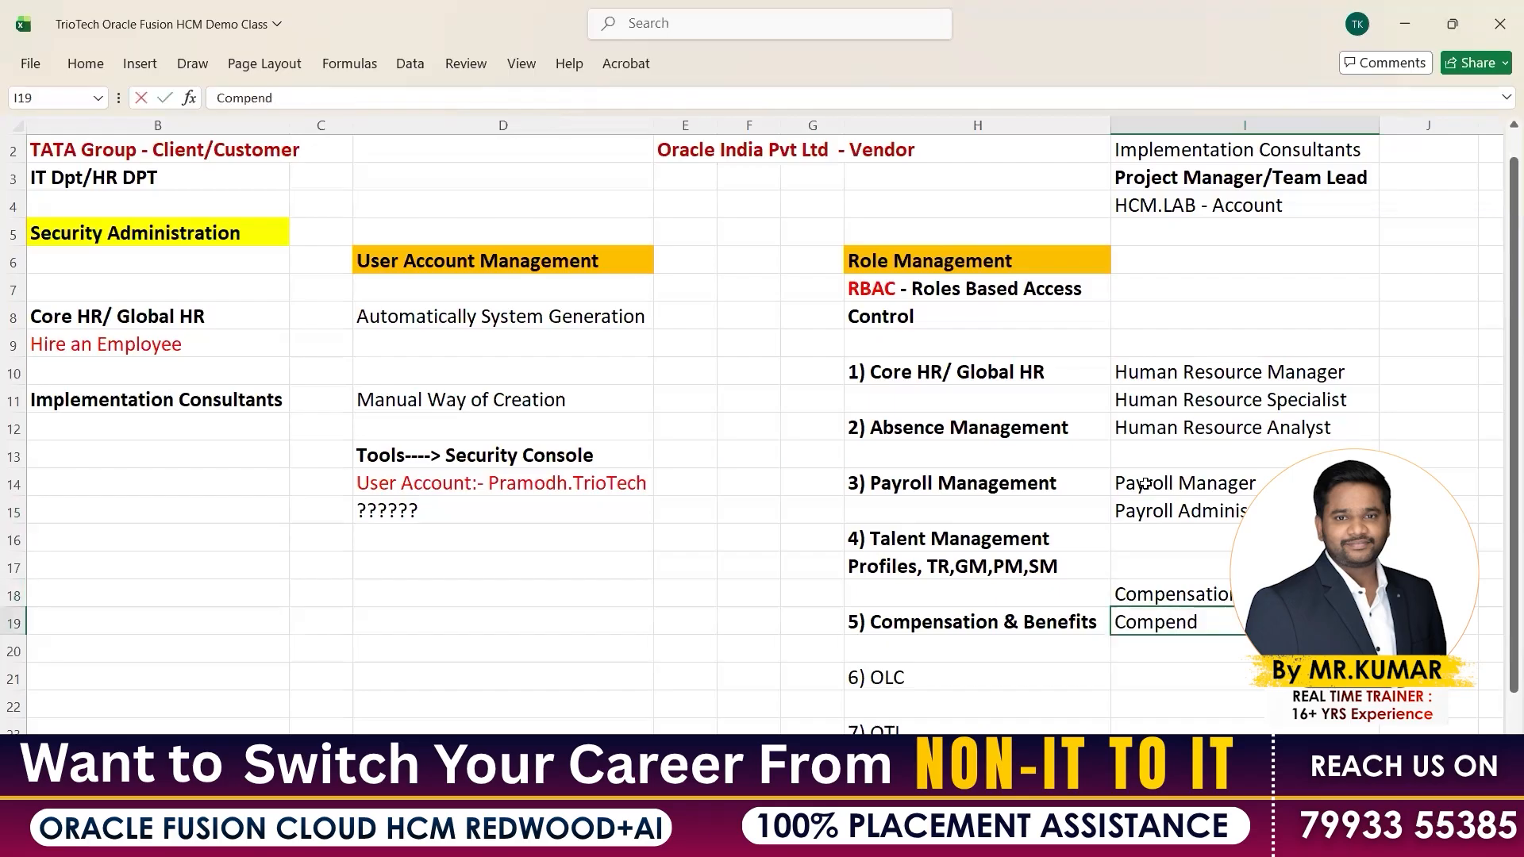
key(BackSpace)
text(sation Administrato)
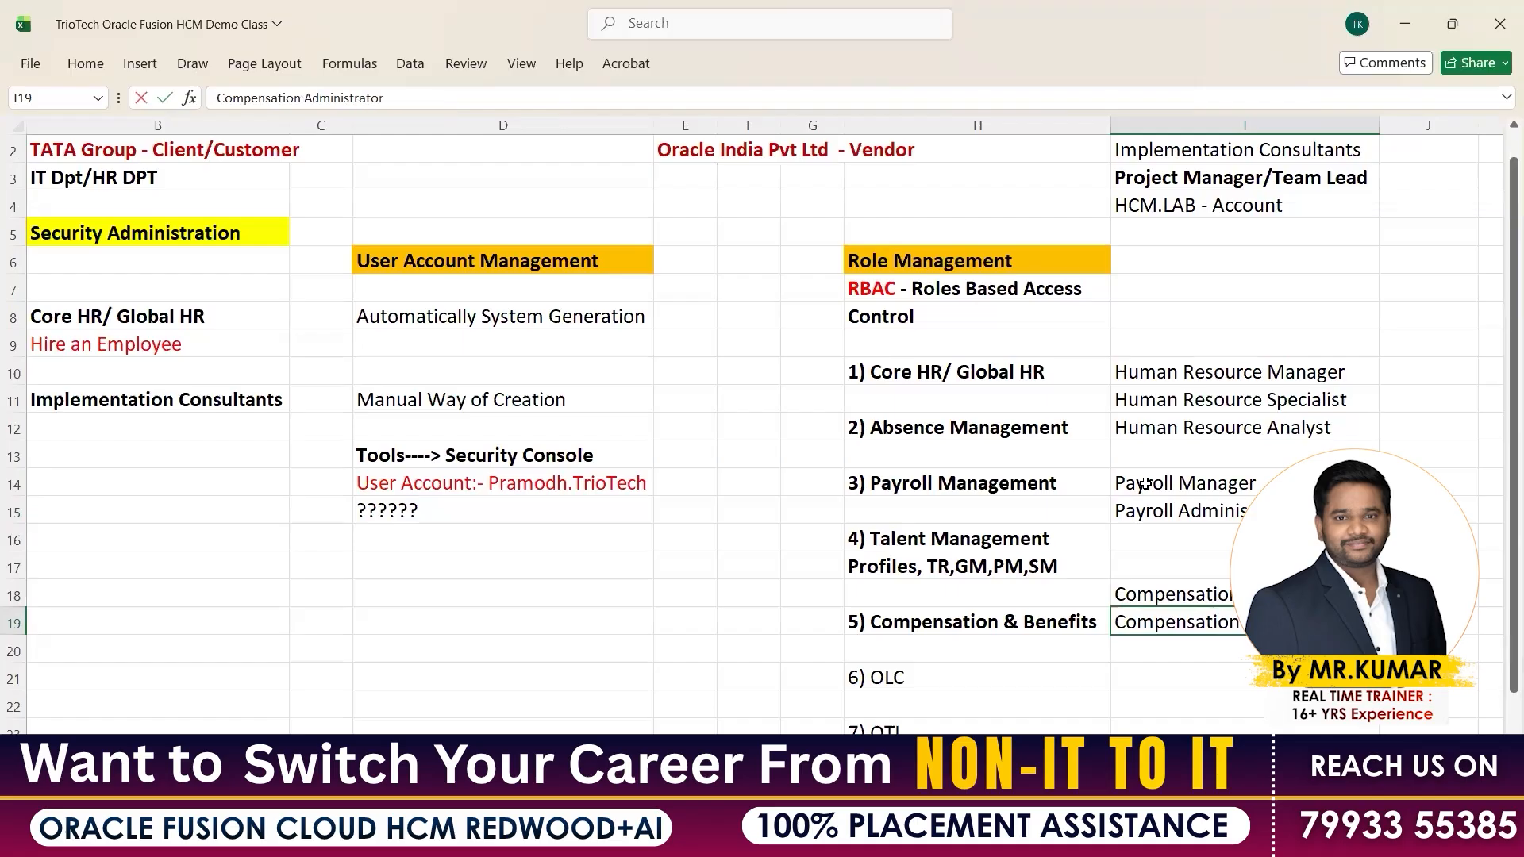
key(Return)
key(Return)
Enter Learning Specialist and Hiring Manager (in I23 beside OTL)
text(Lea)
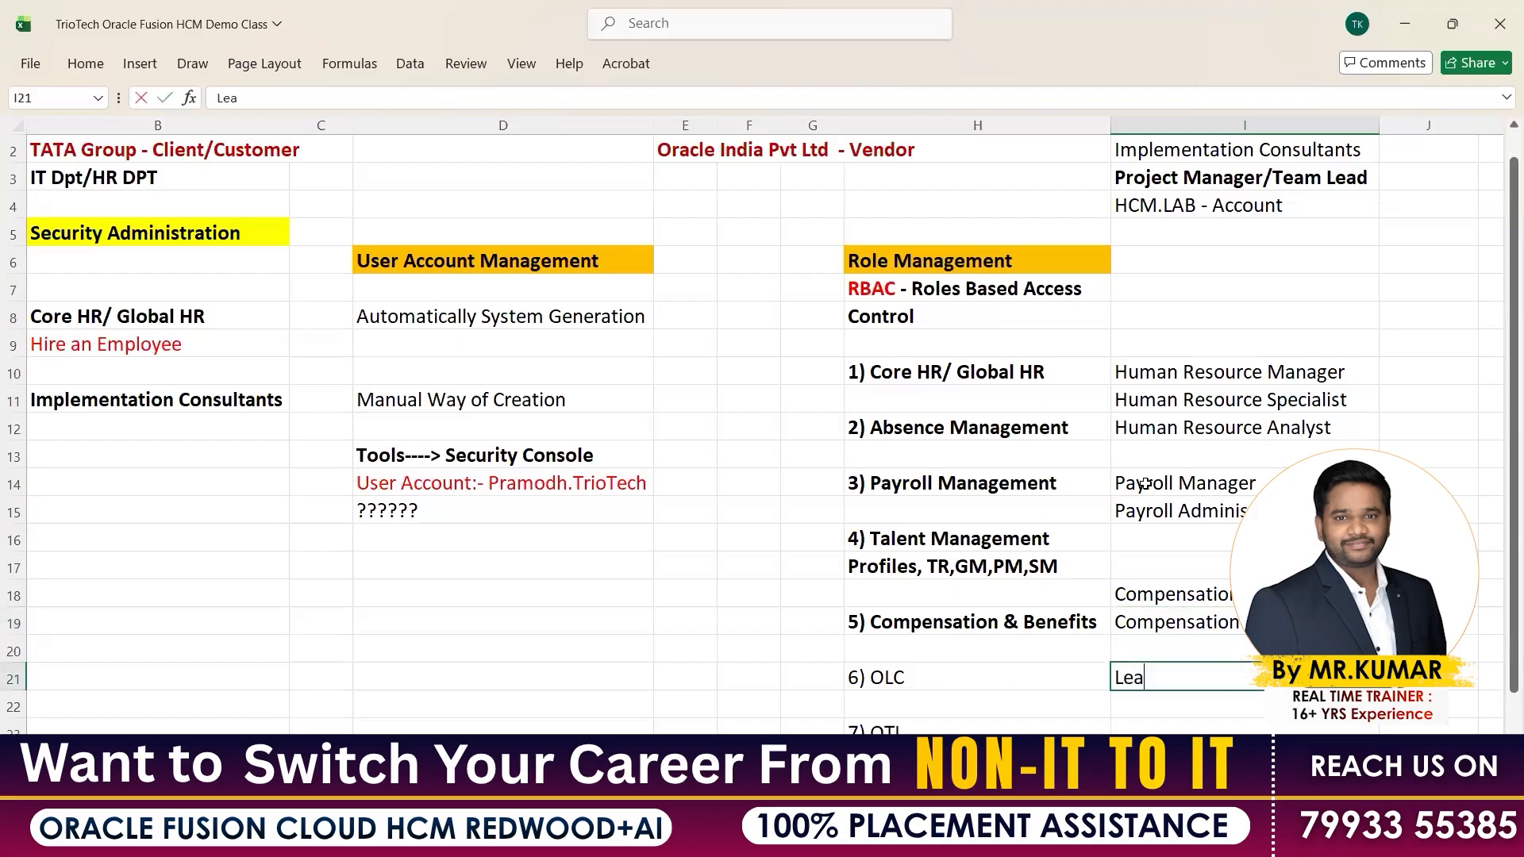
text(rning Speci)
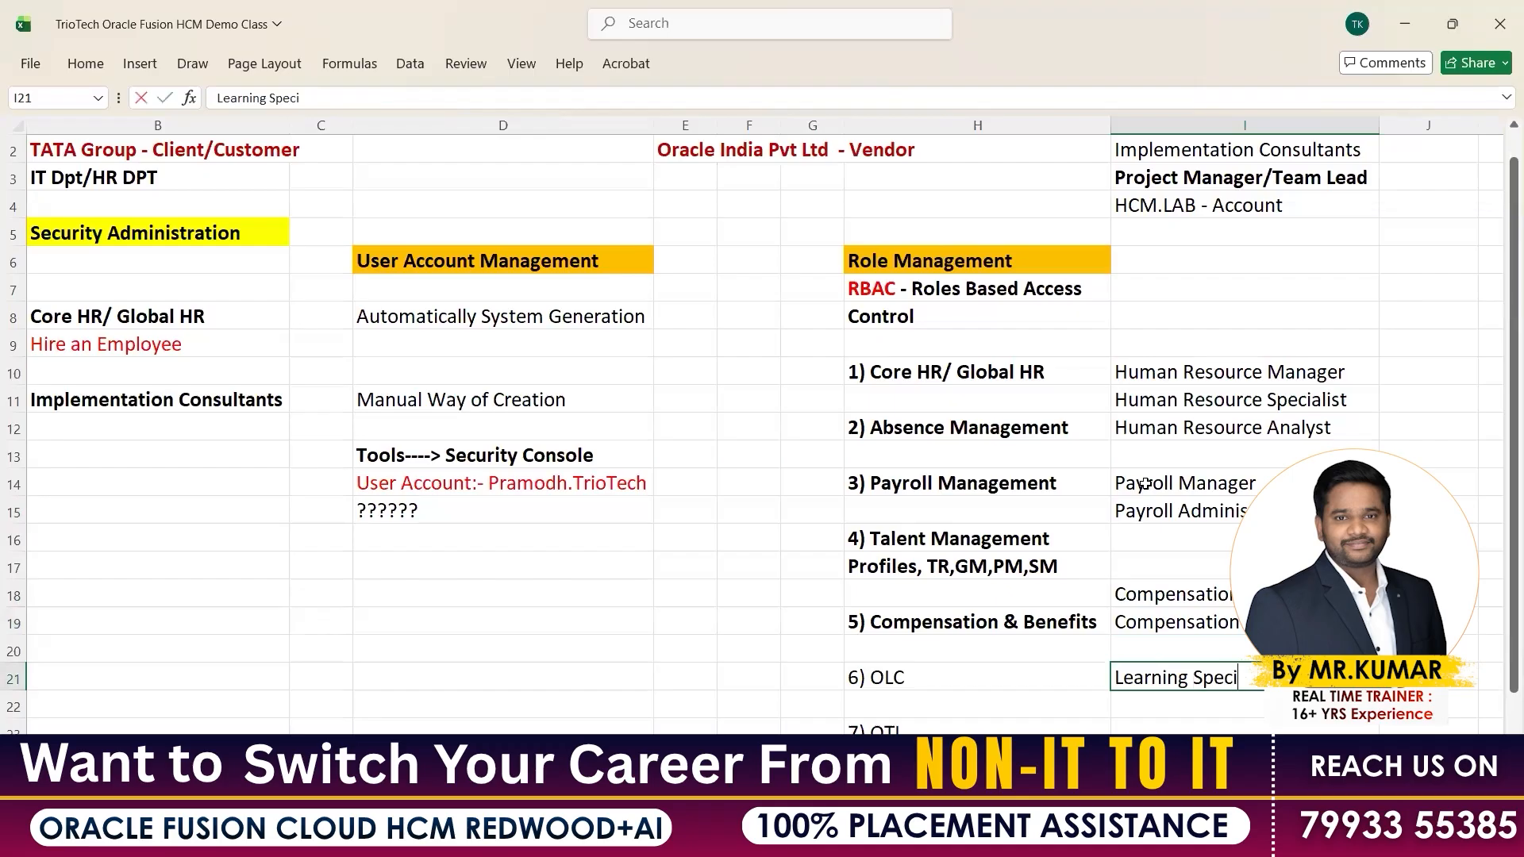
text(alist)
key(Return)
key(Return)
text(Hri)
key(BackSpace)
key(BackSpace)
text(iring Manager)
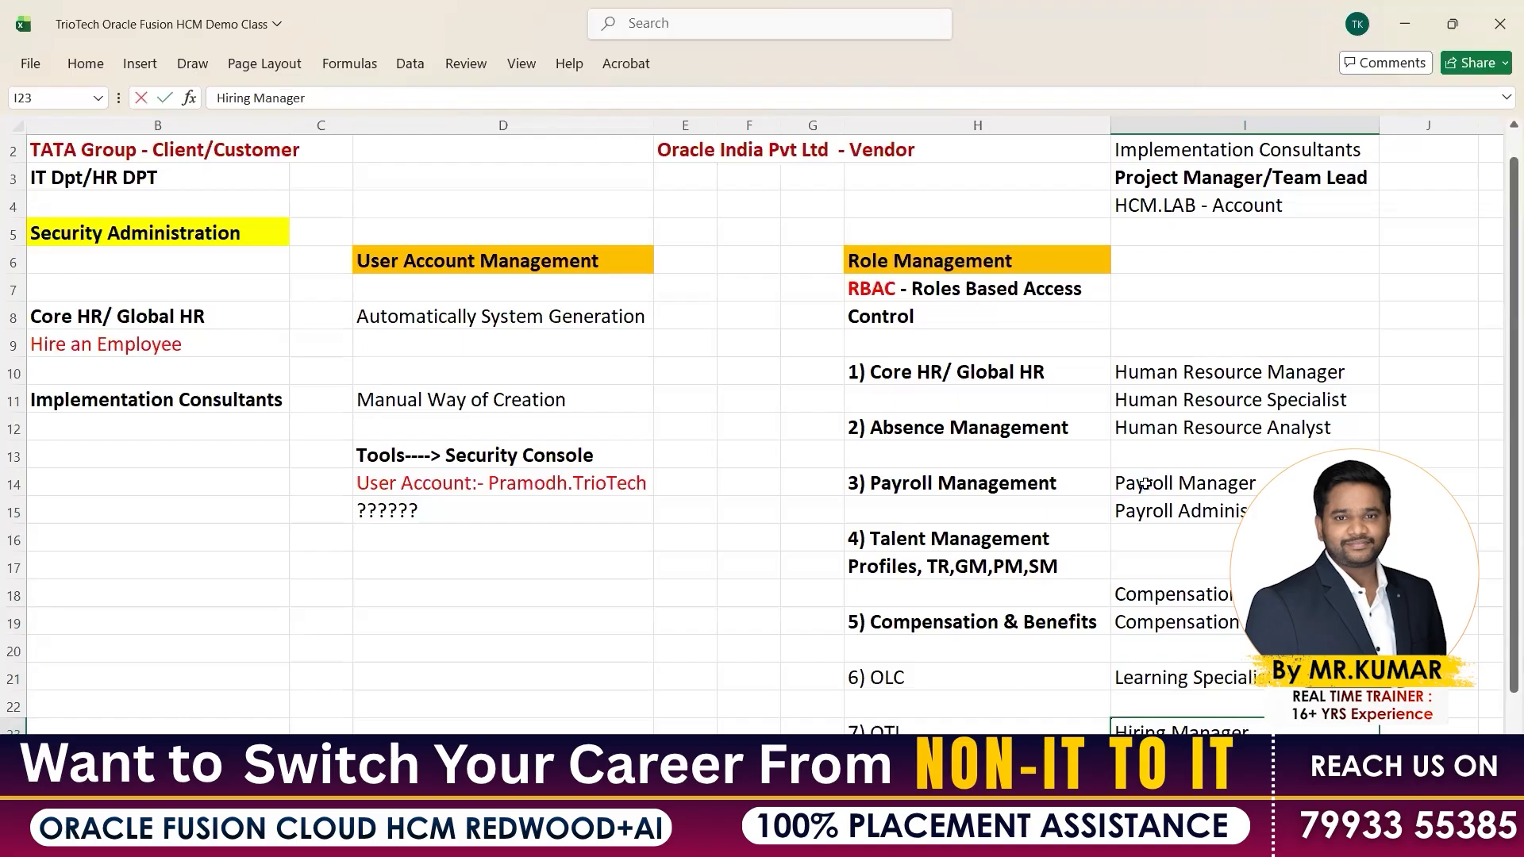
key(Return)
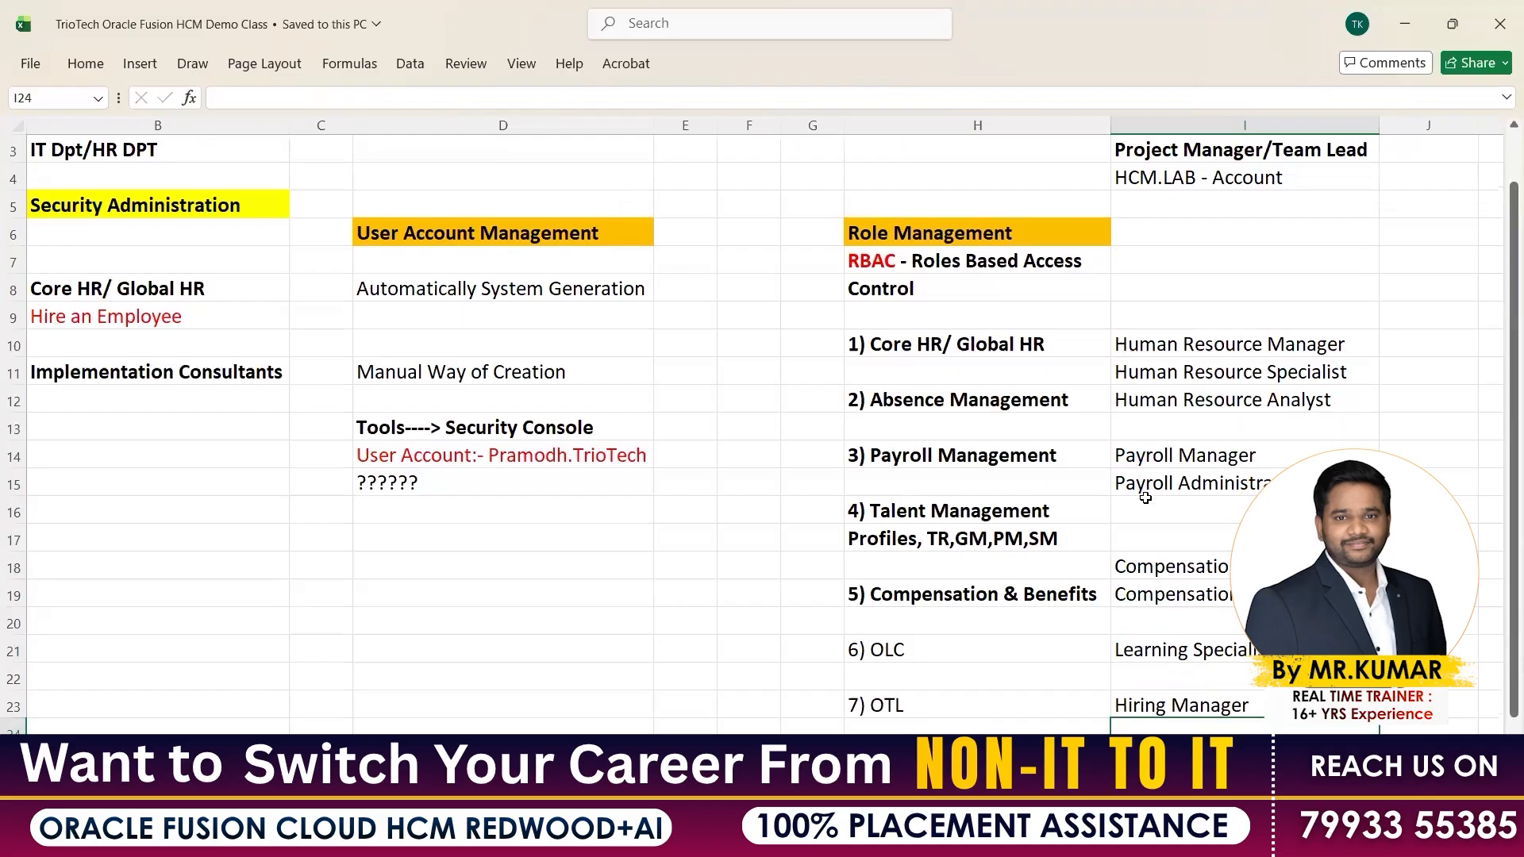
scroll(1145, 498, up, 1)
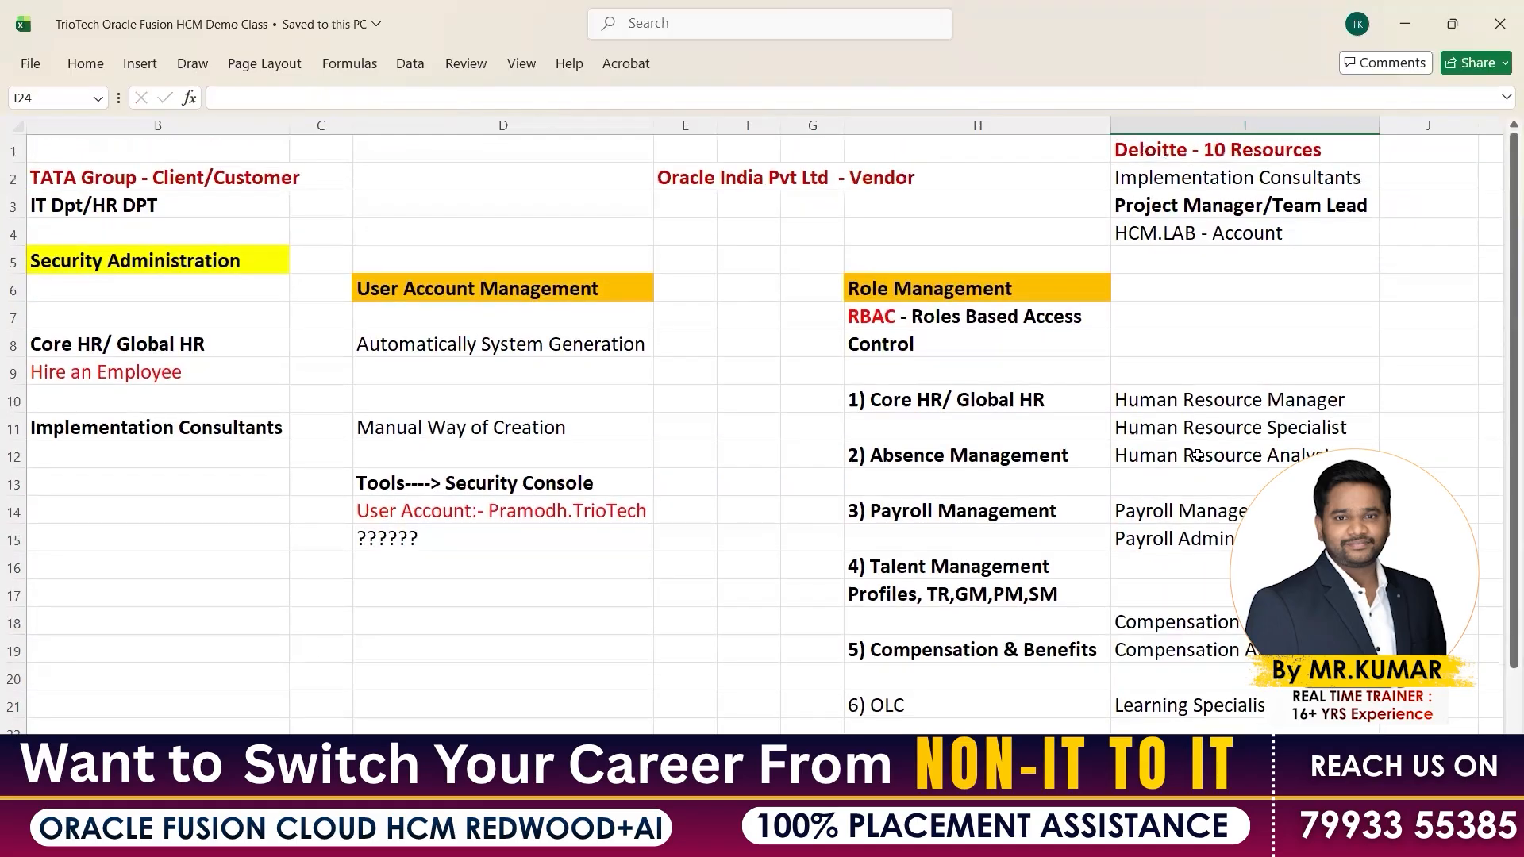
scroll(996, 311, down, 1)
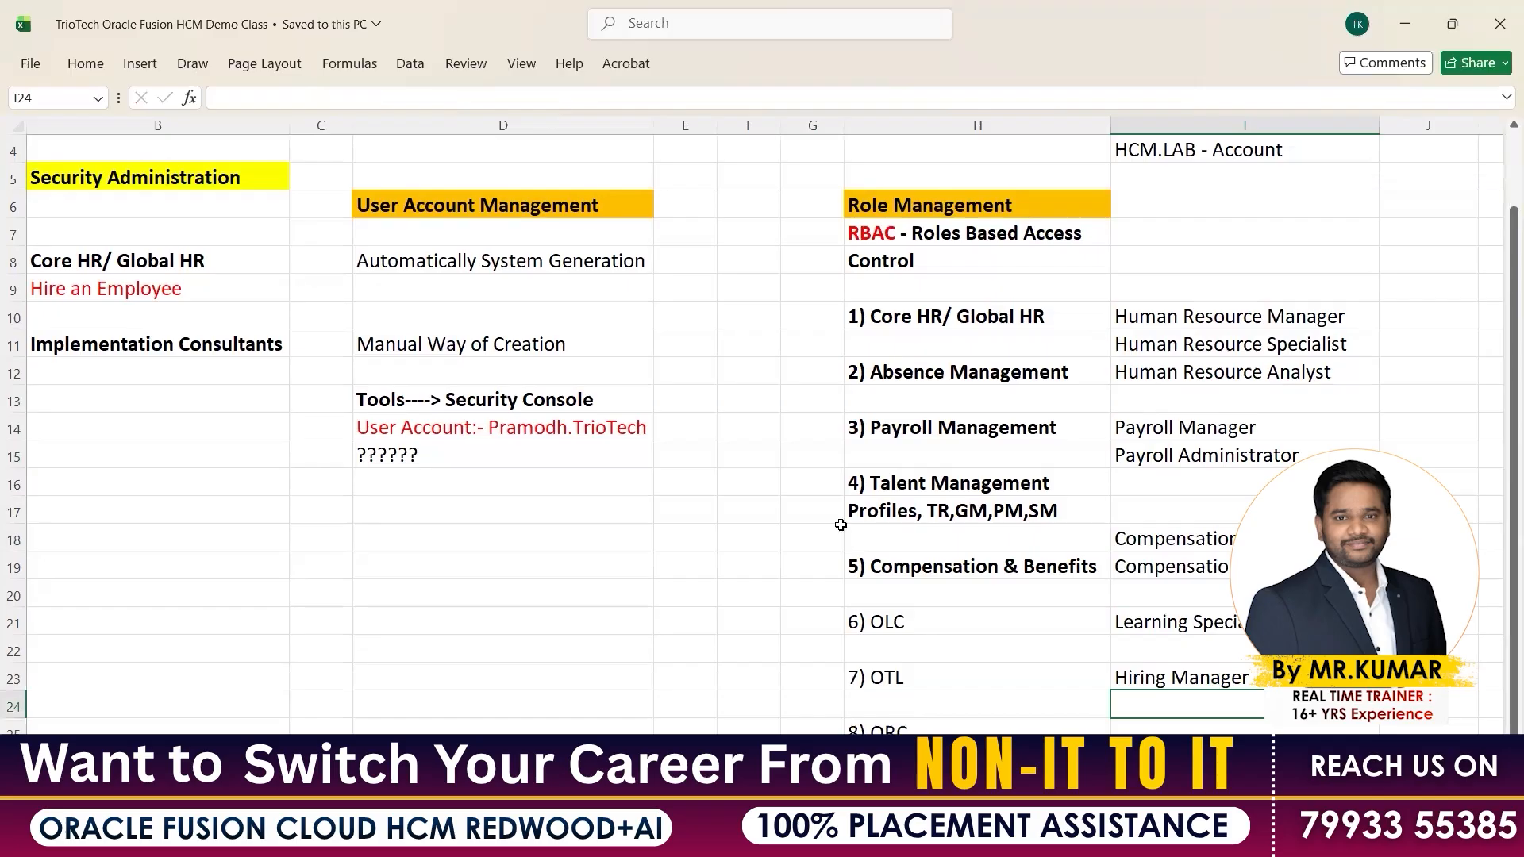
scroll(609, 490, up, 1)
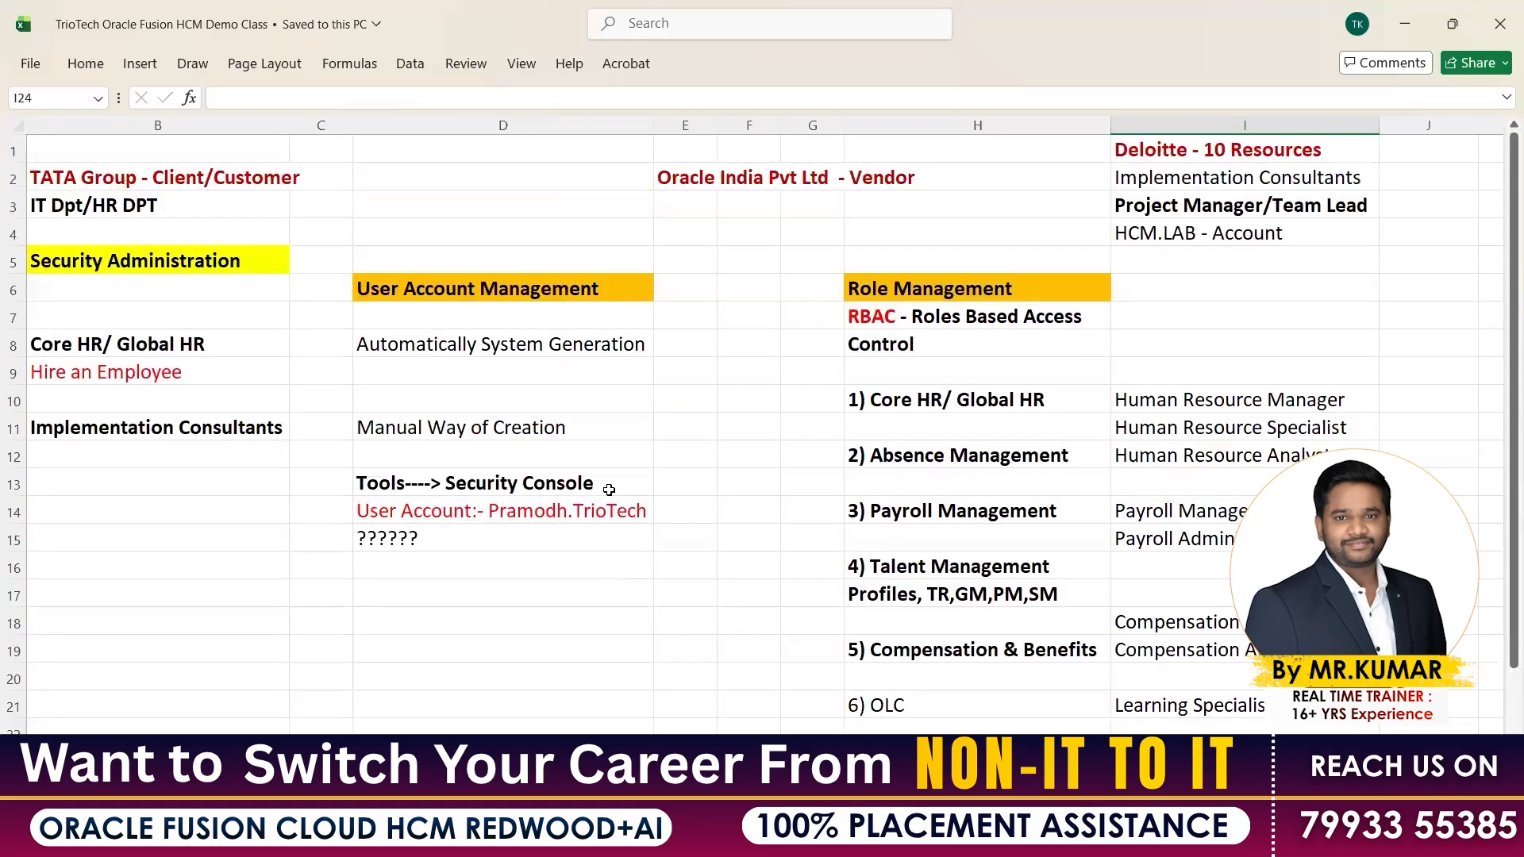
click(488, 490)
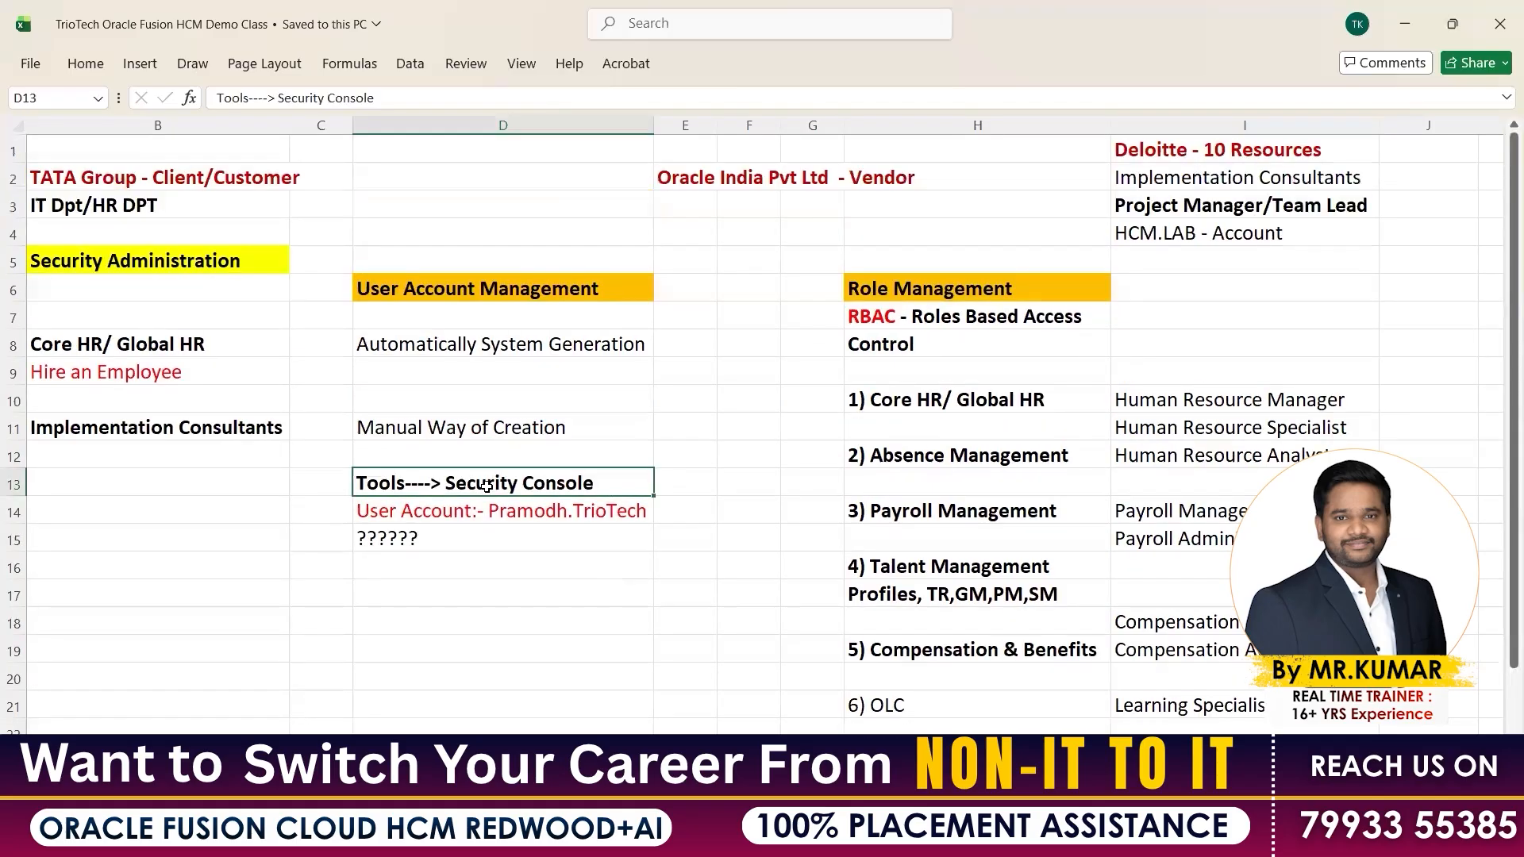
click(560, 514)
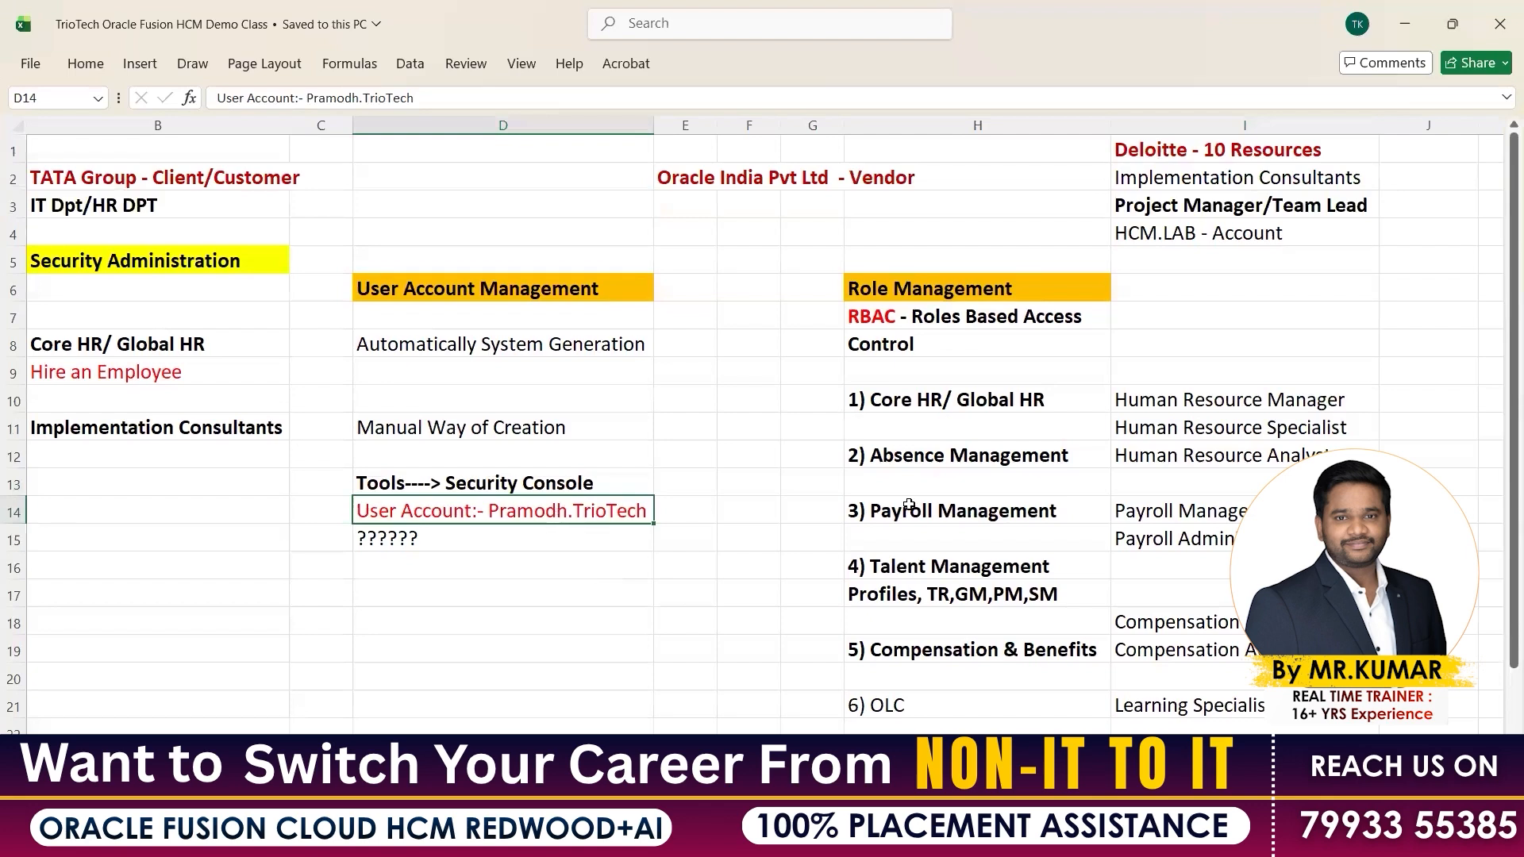
drag(1174, 399, 1163, 684)
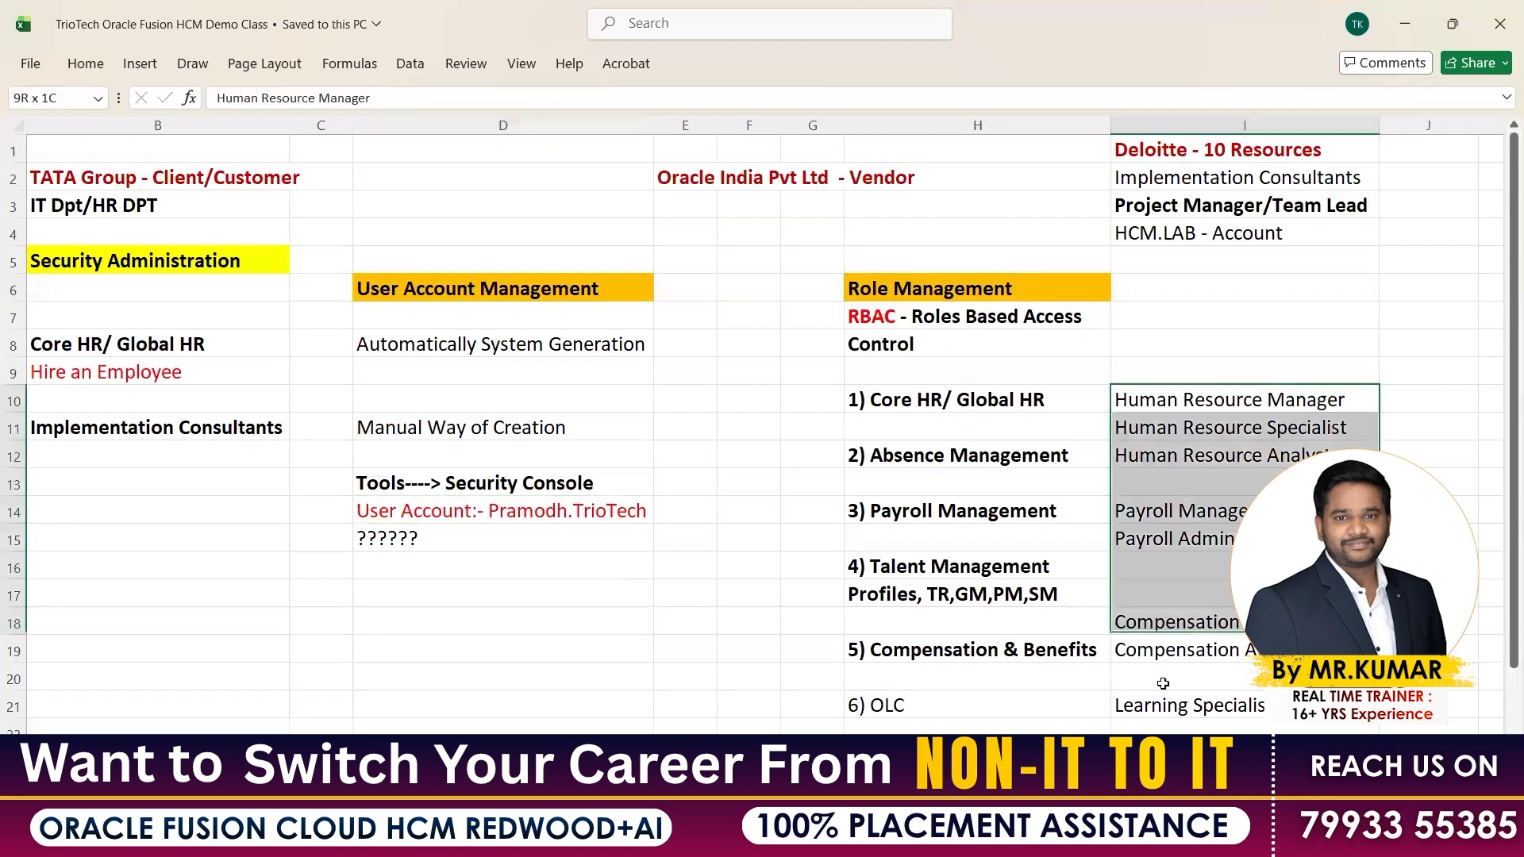
drag(397, 559, 394, 667)
click(490, 527)
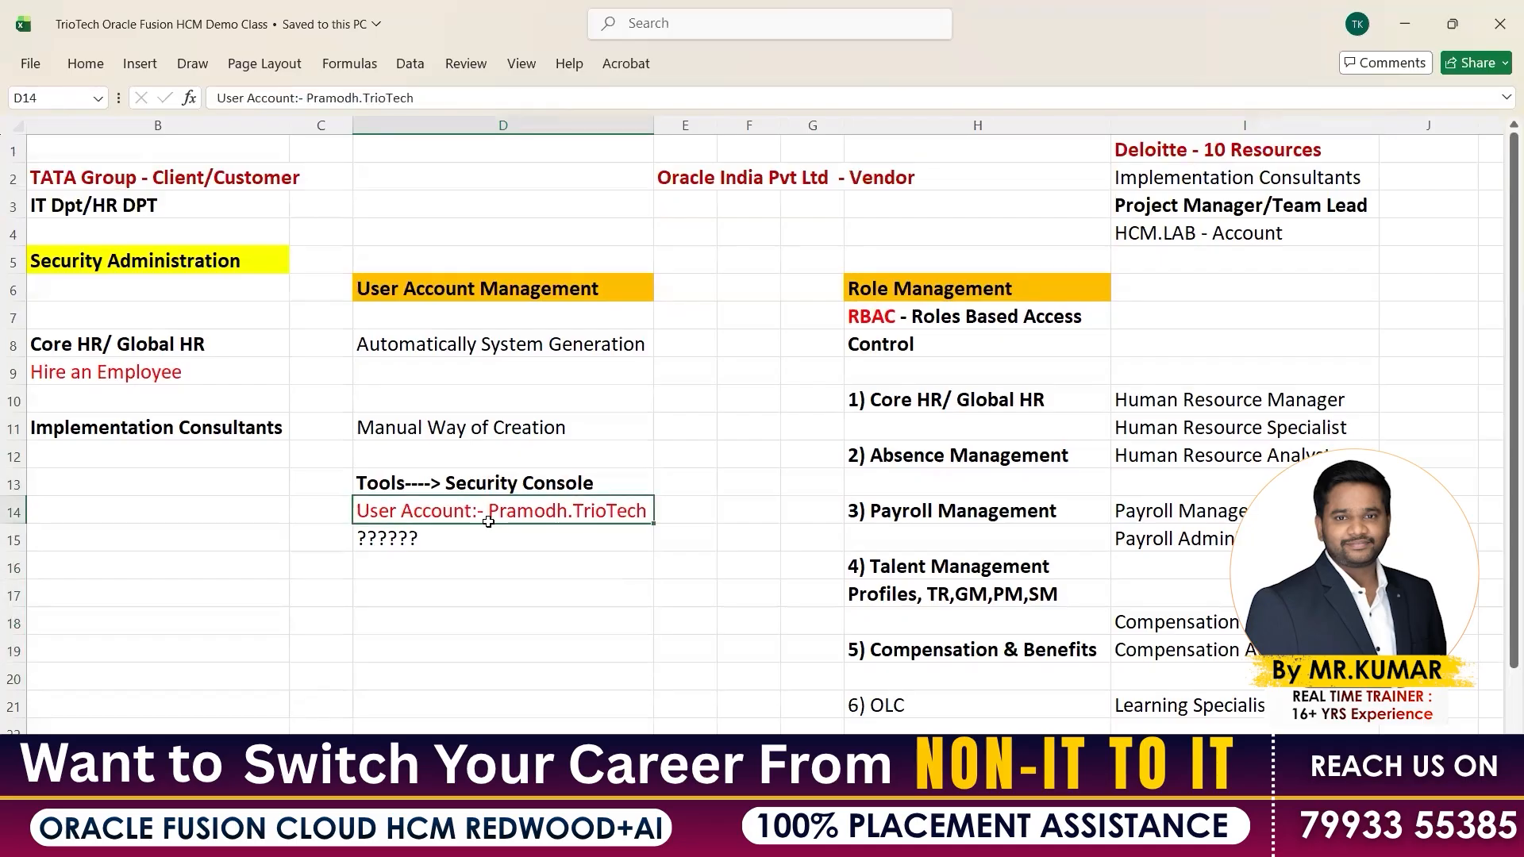
drag(952, 400, 976, 742)
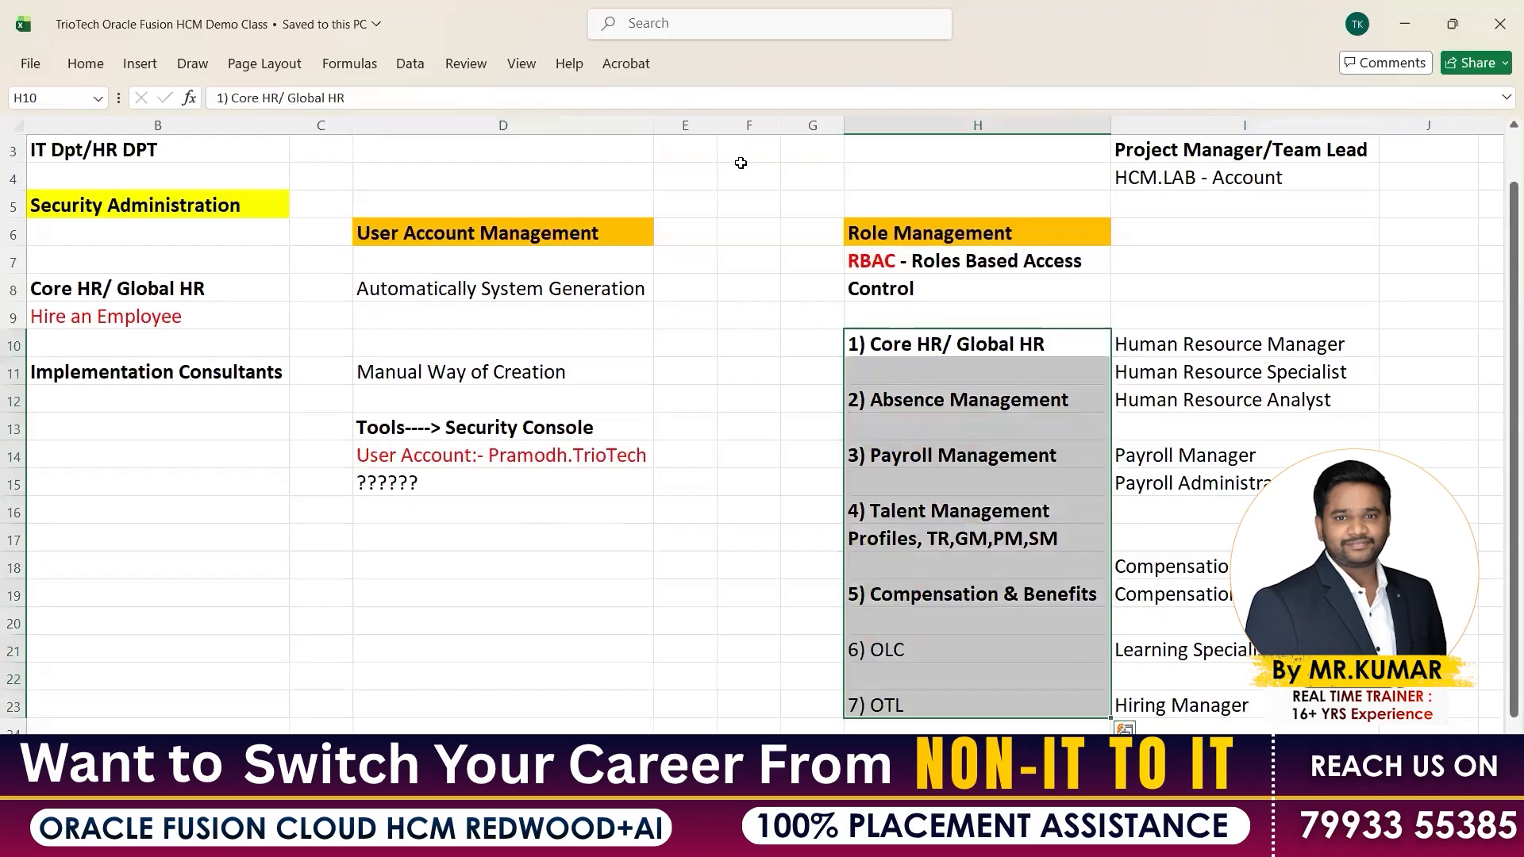
scroll(493, 595, up, 1)
click(456, 565)
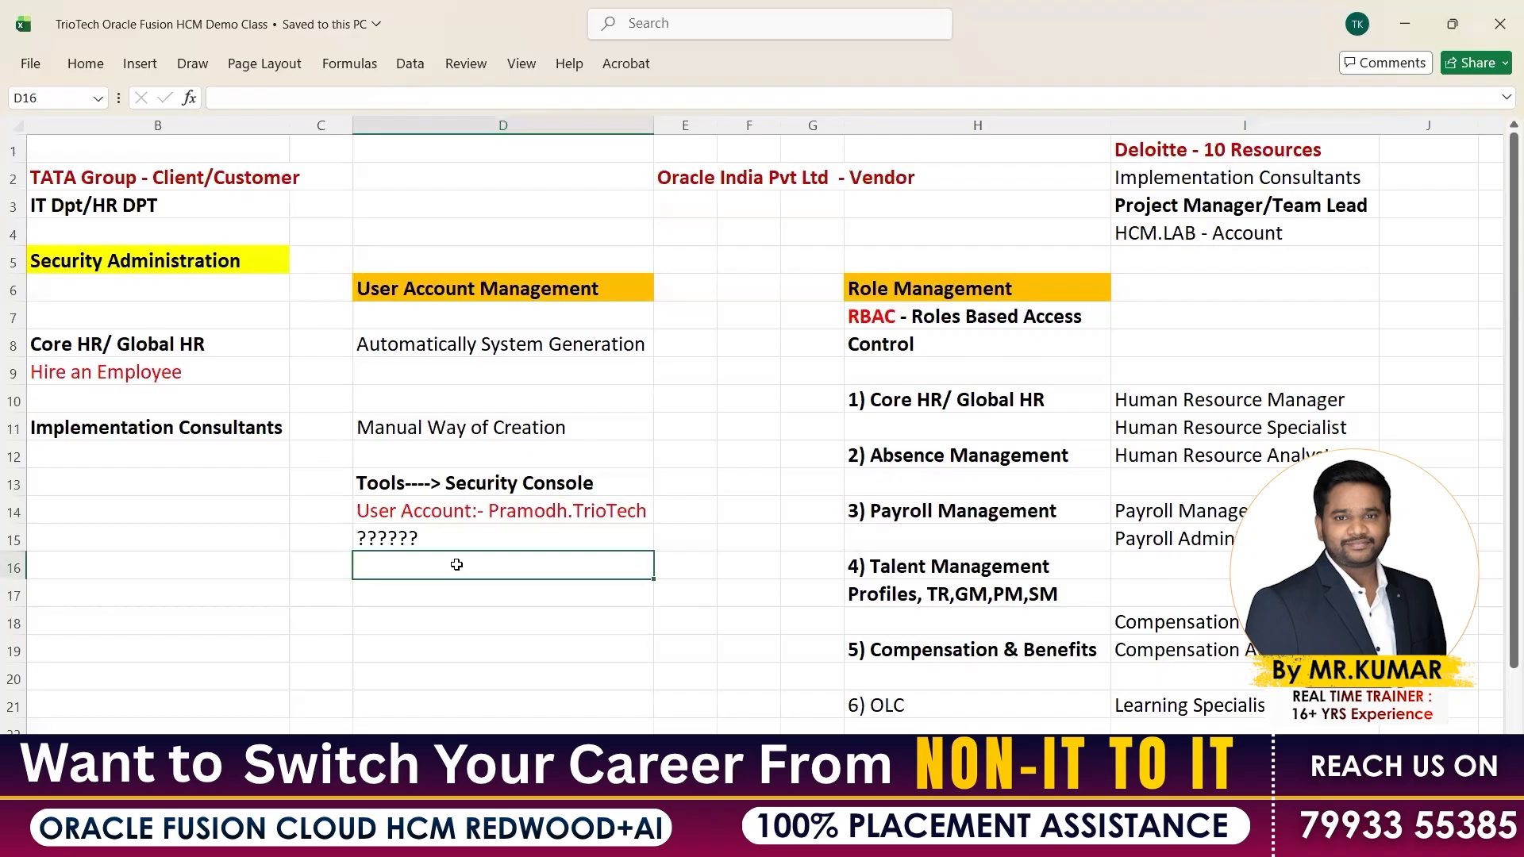
Type Employee in D16 and change D15 to read 'Roles ??????'
text(Employee)
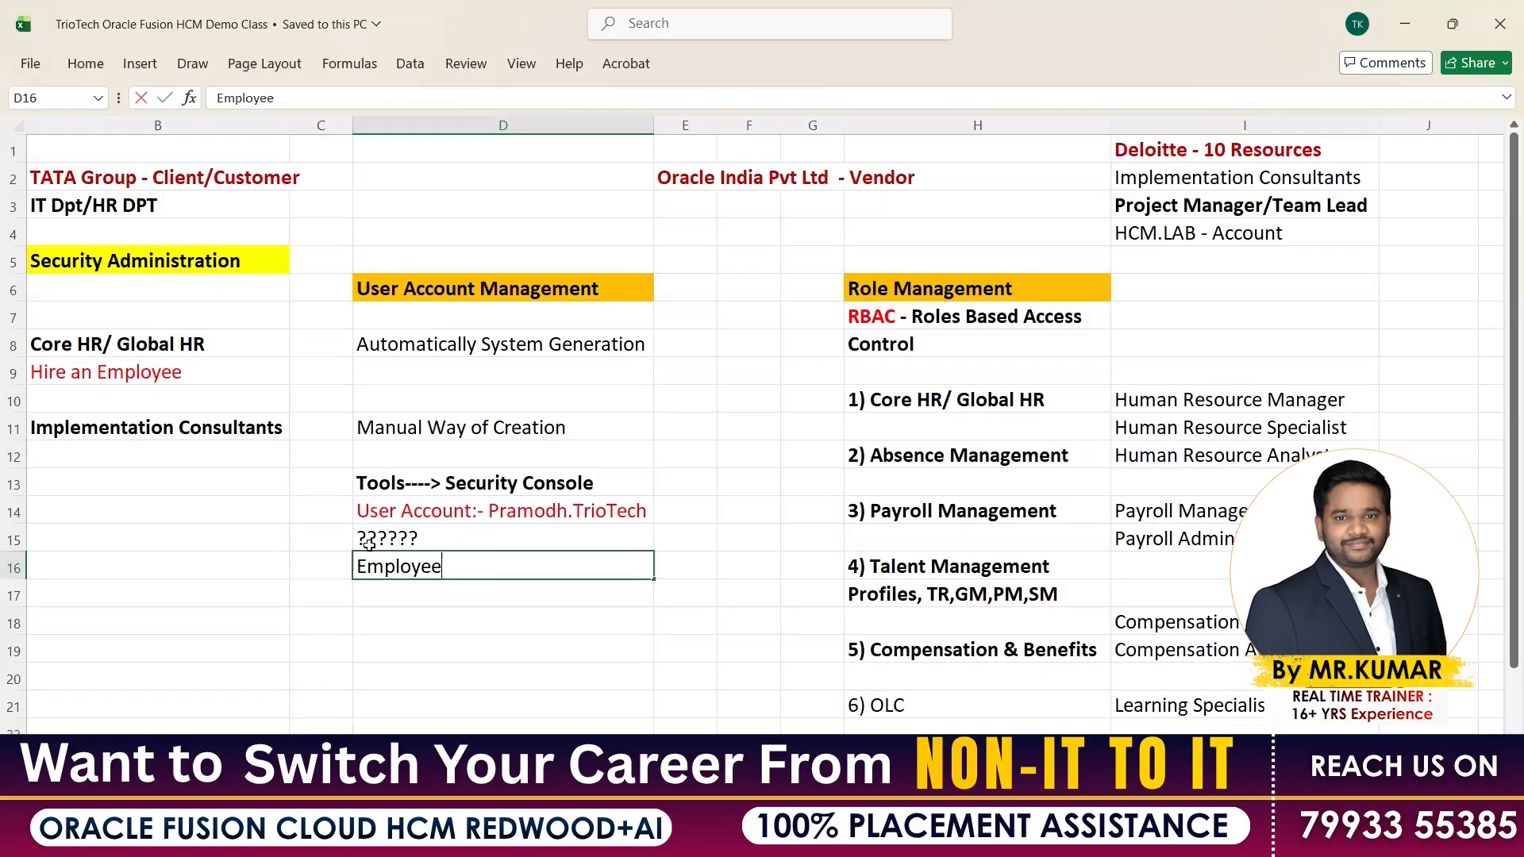
click(361, 517)
double_click(362, 539)
text(R)
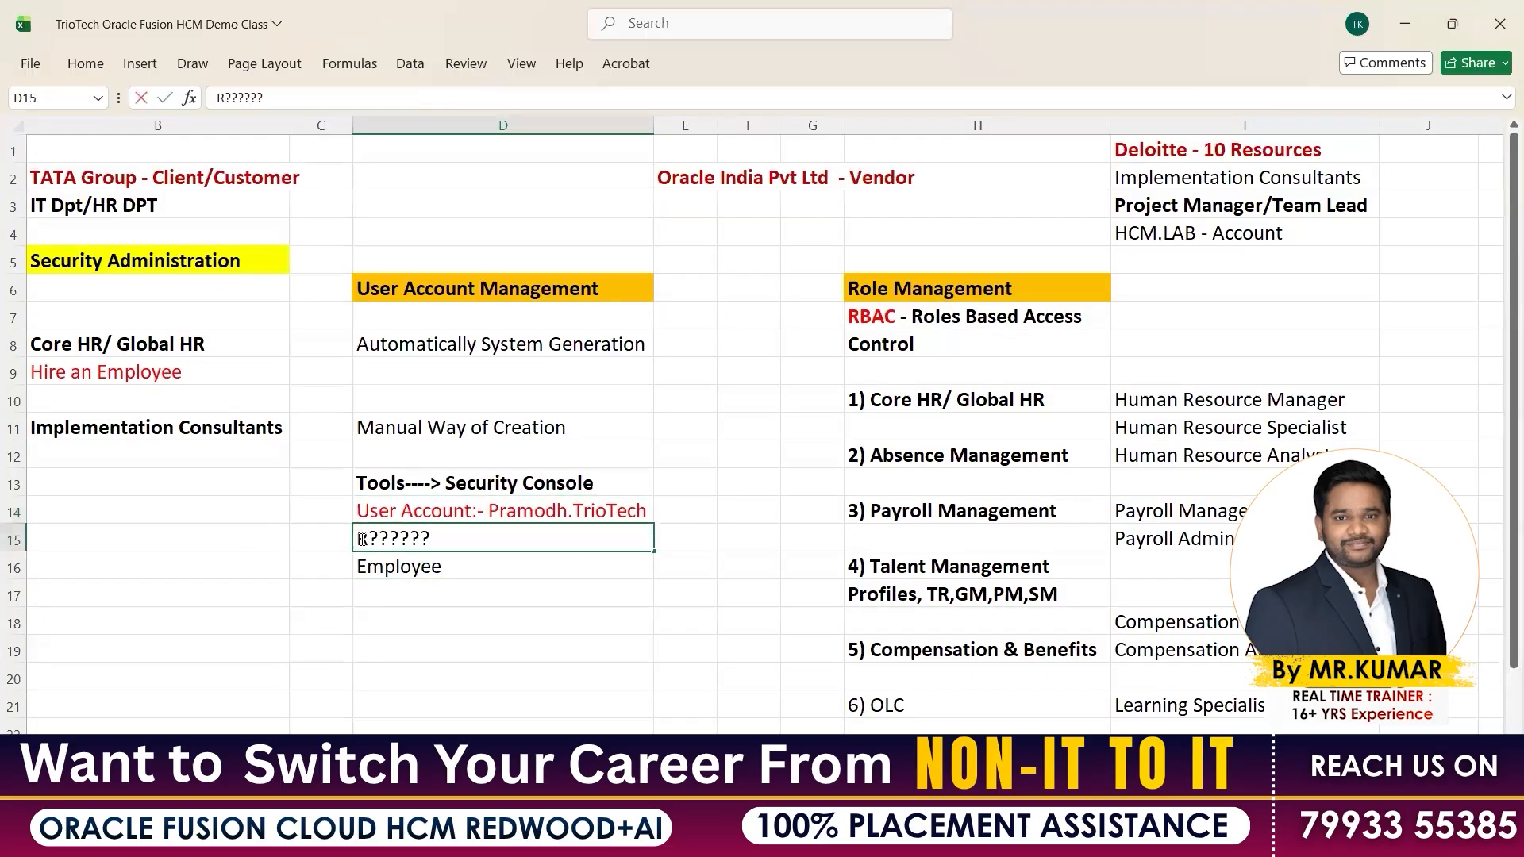
text(oles)
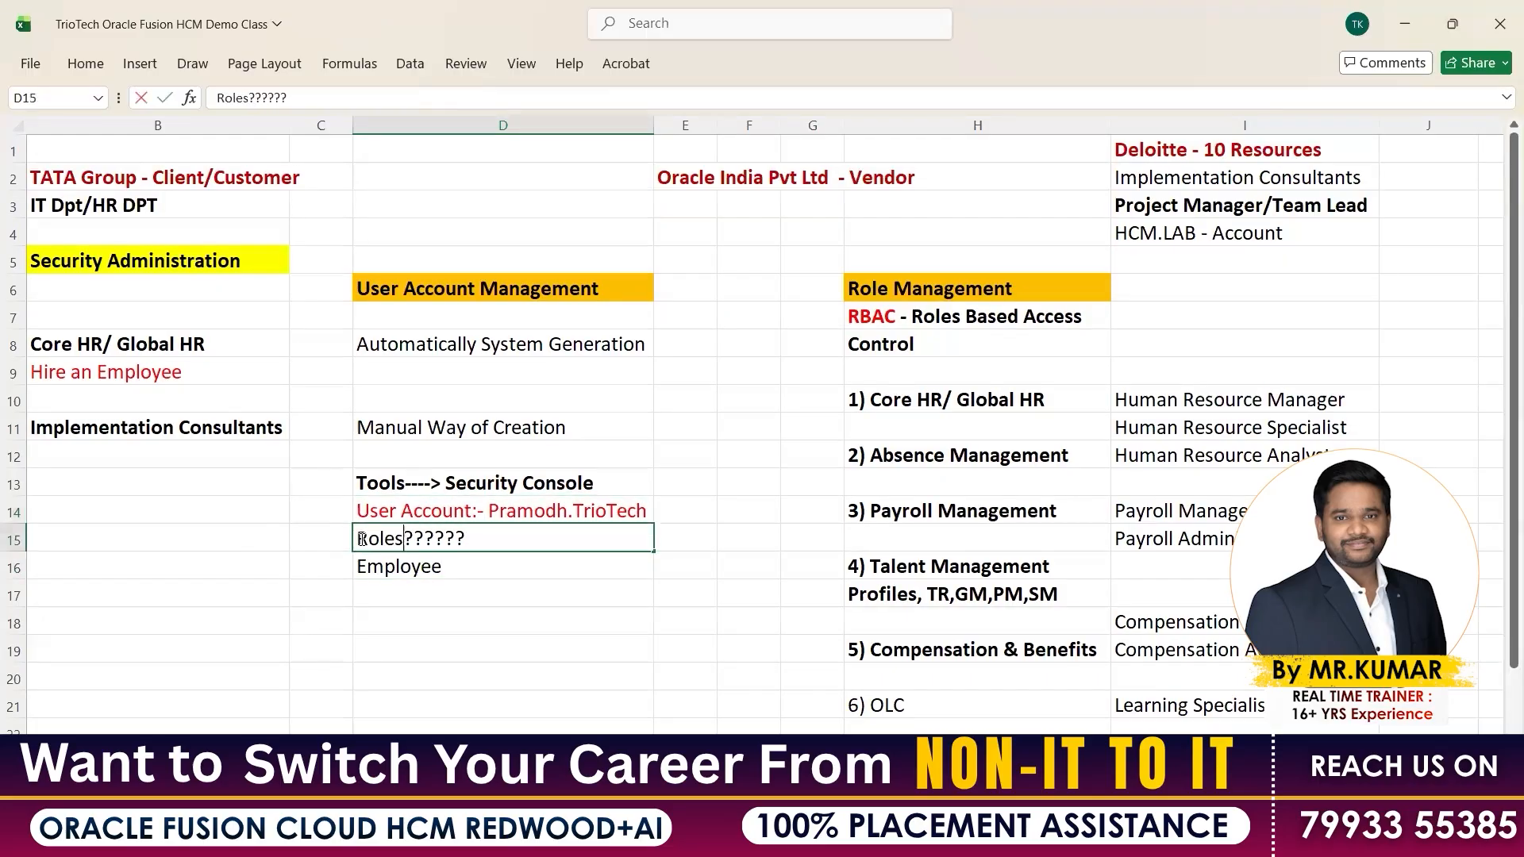
click(385, 652)
click(392, 569)
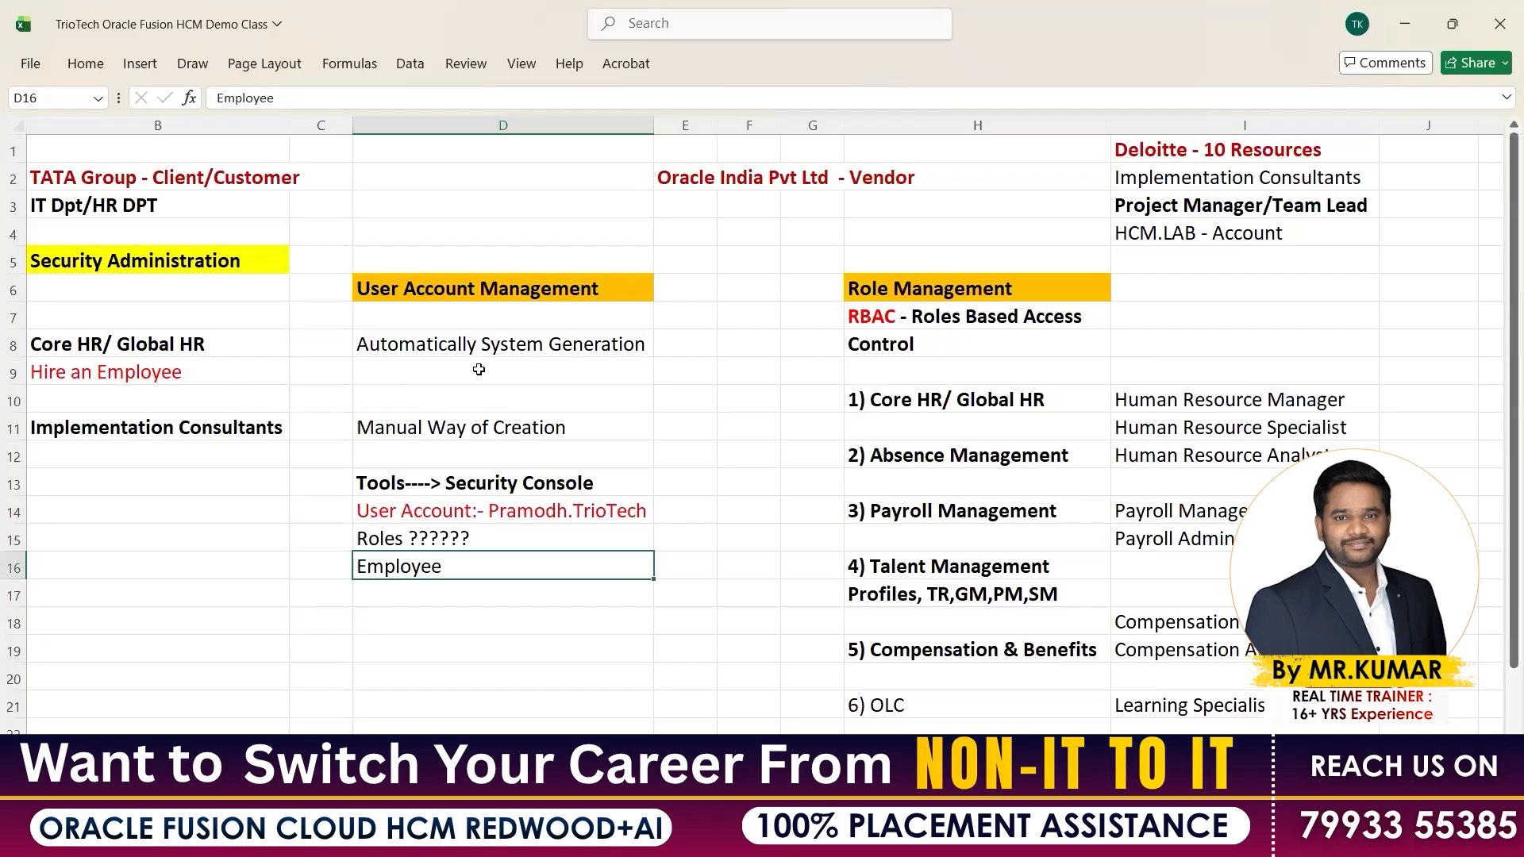
Review the user account, Roles and column I role notes, then return to the Add User Account form
click(157, 345)
shift+click(479, 369)
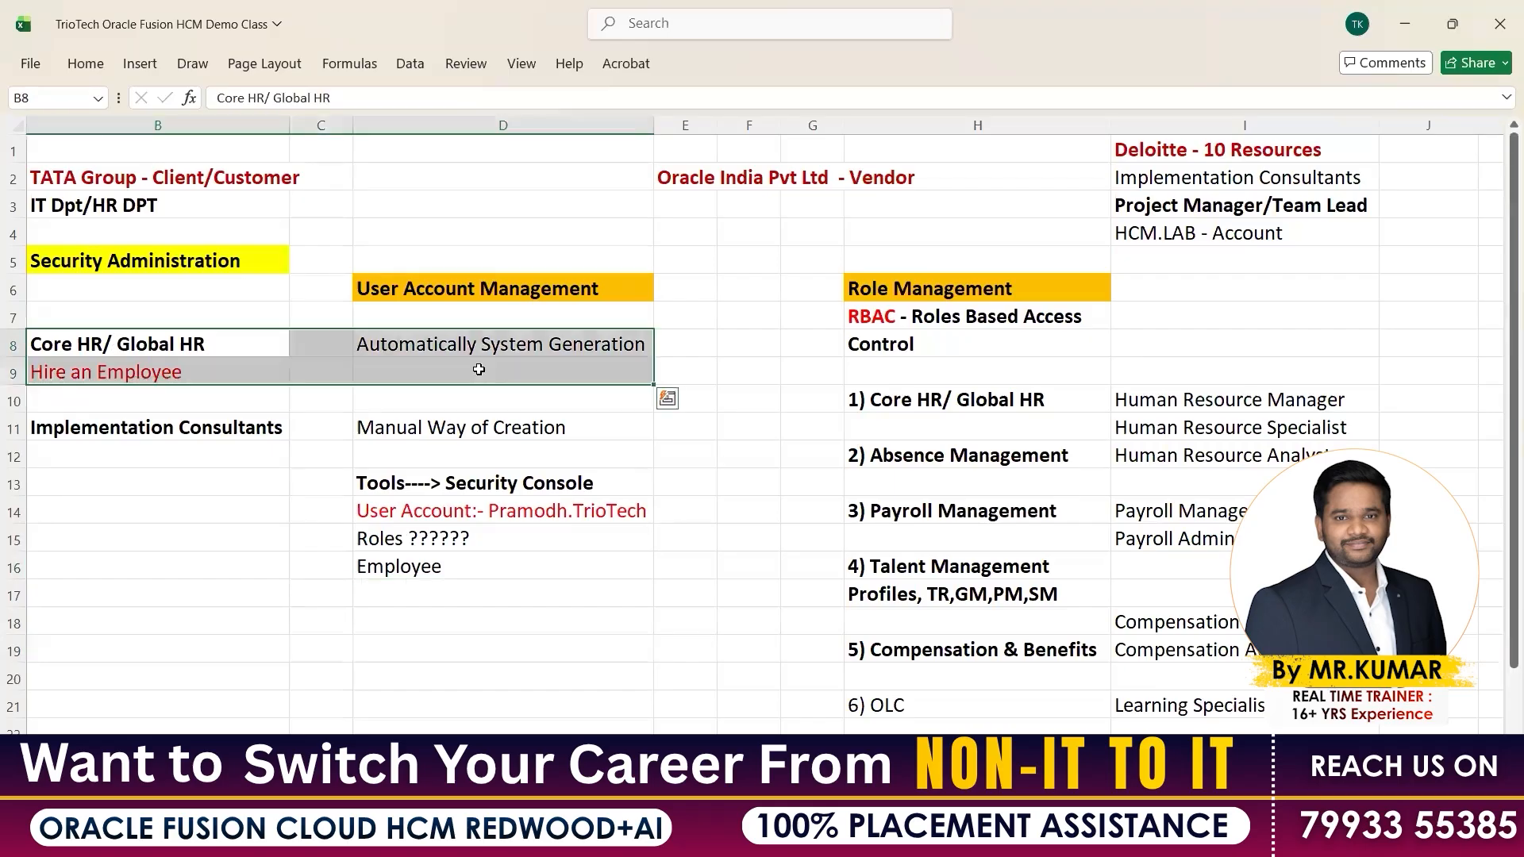
click(384, 567)
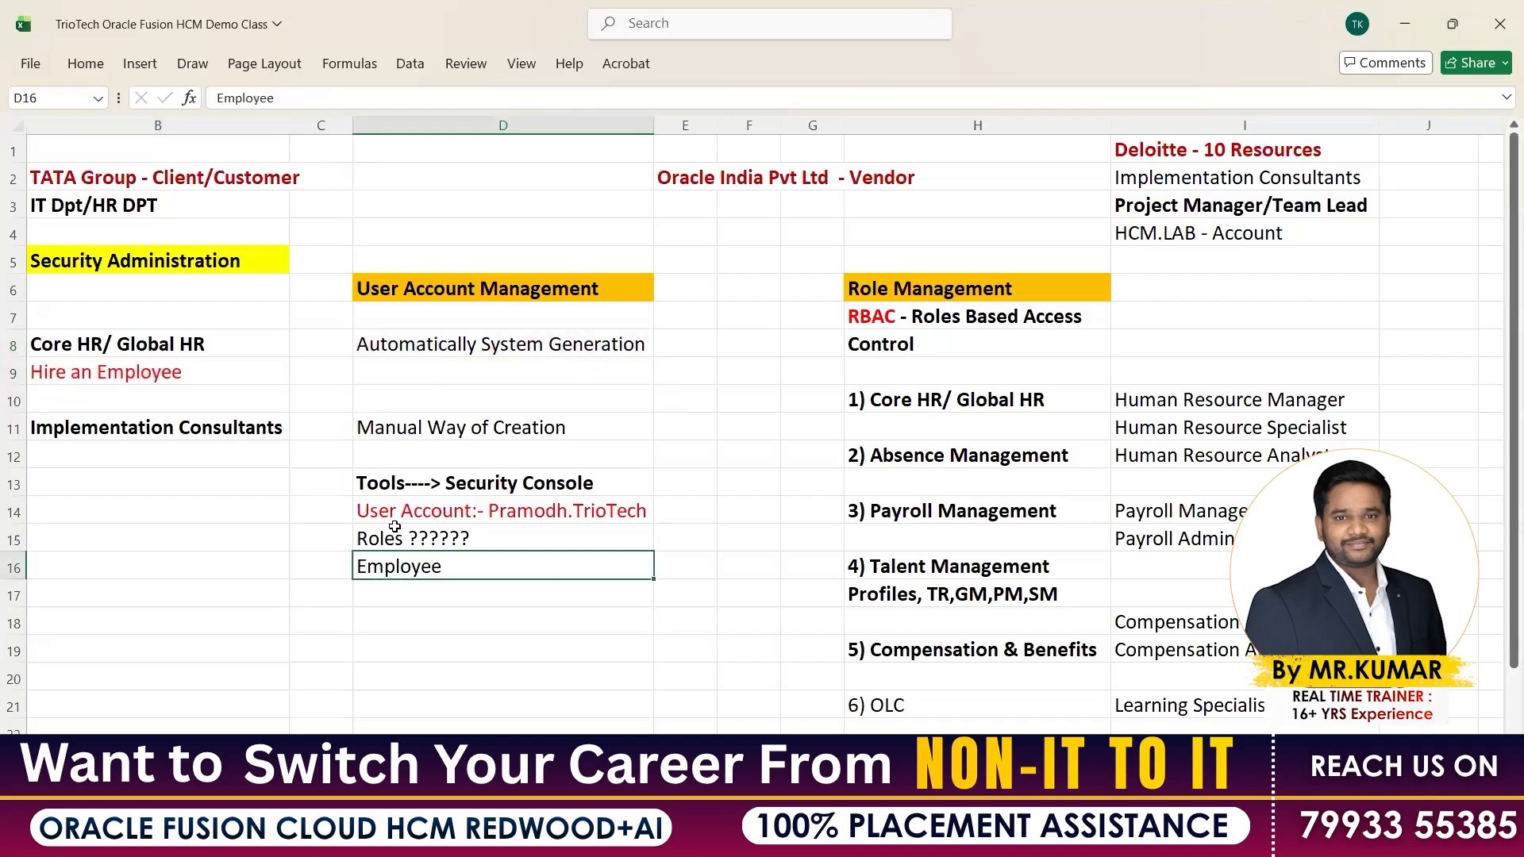
key(Up)
key(Up)
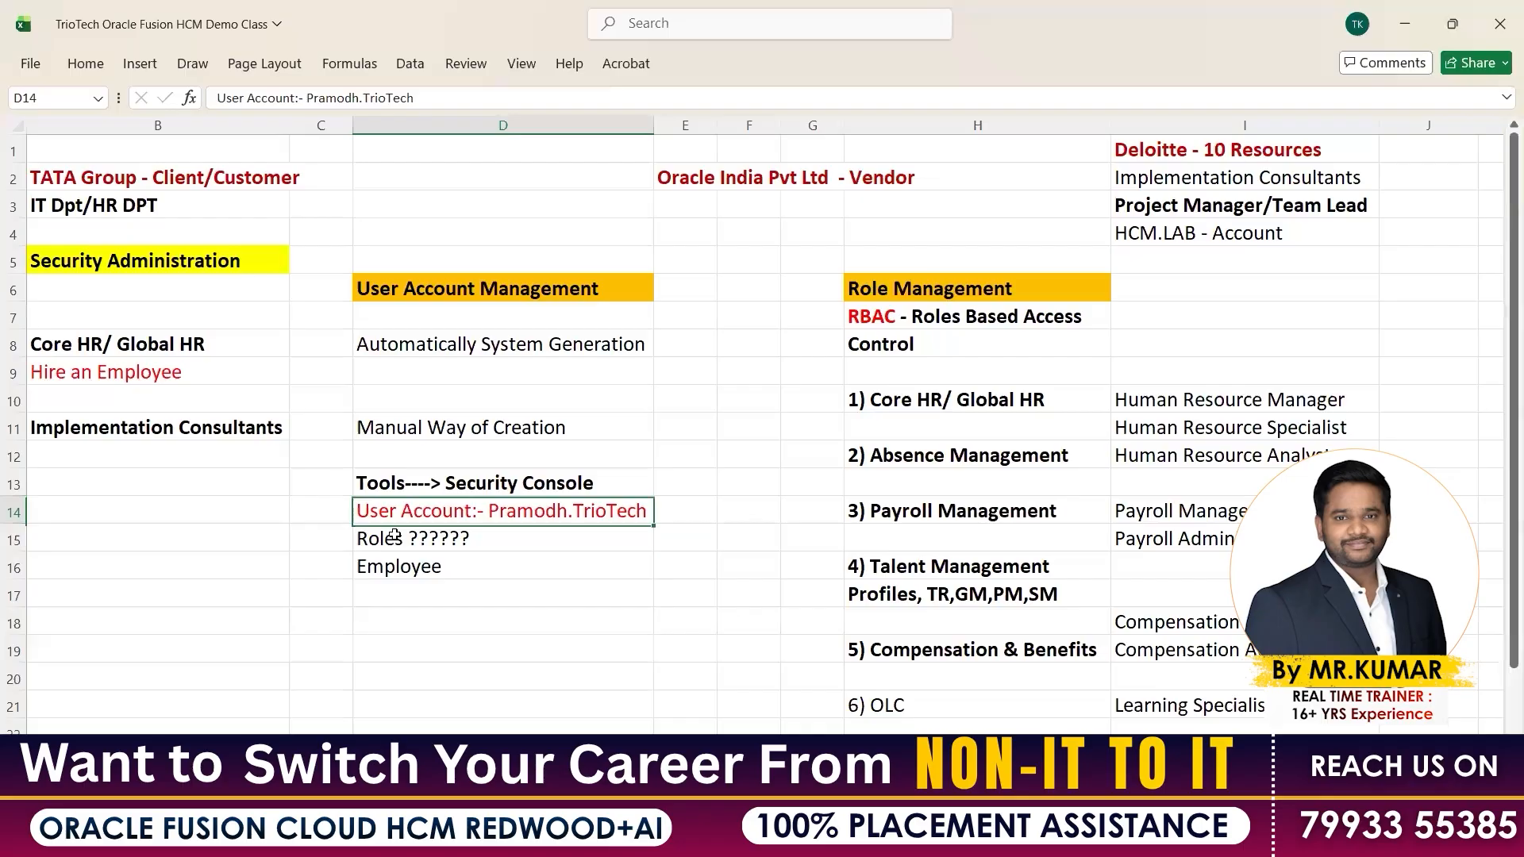
key(shift+Down)
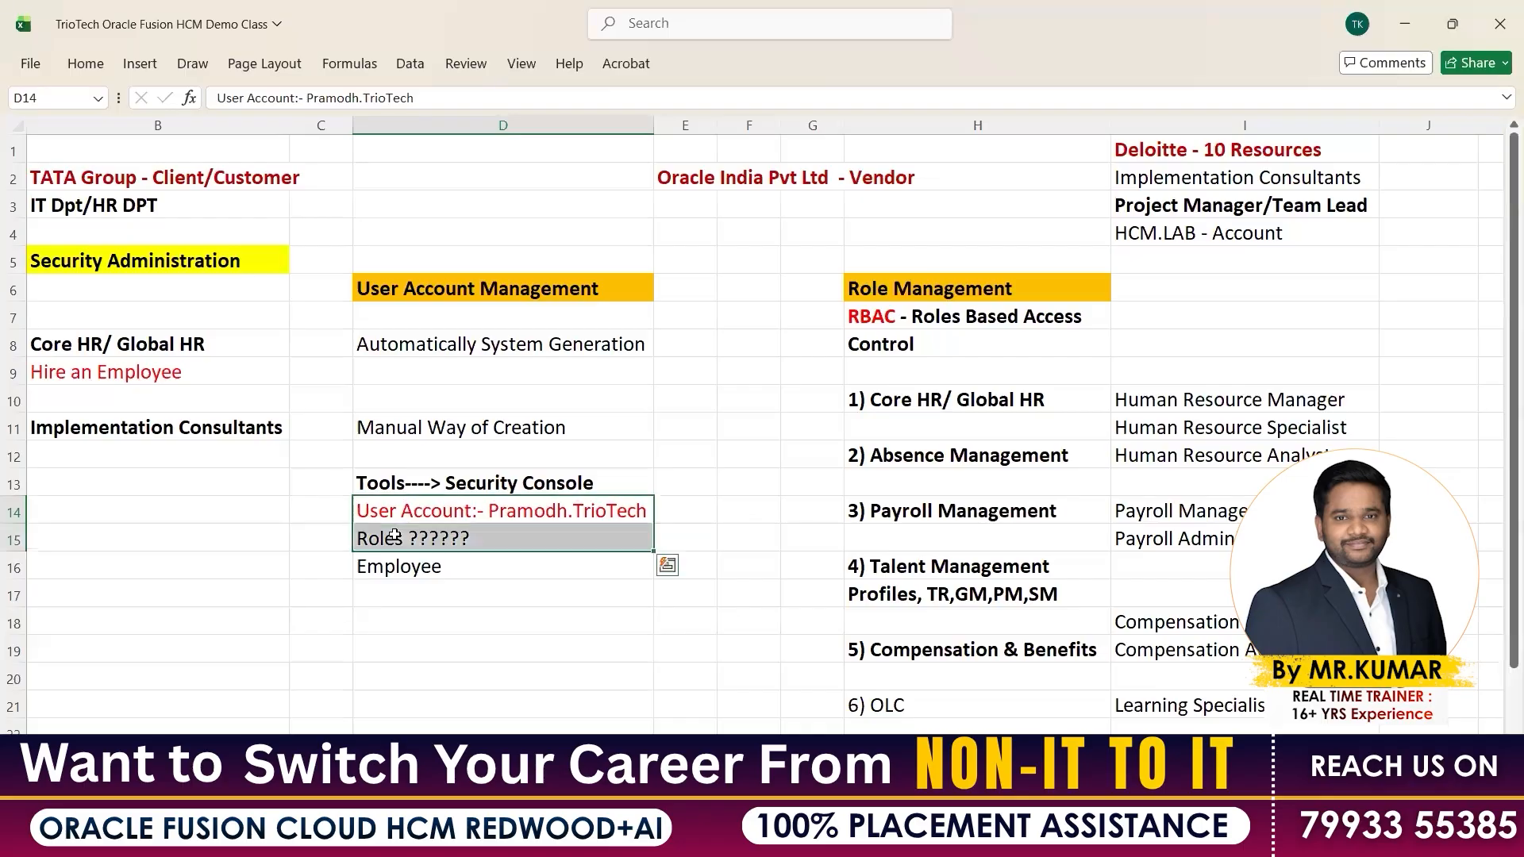
click(548, 514)
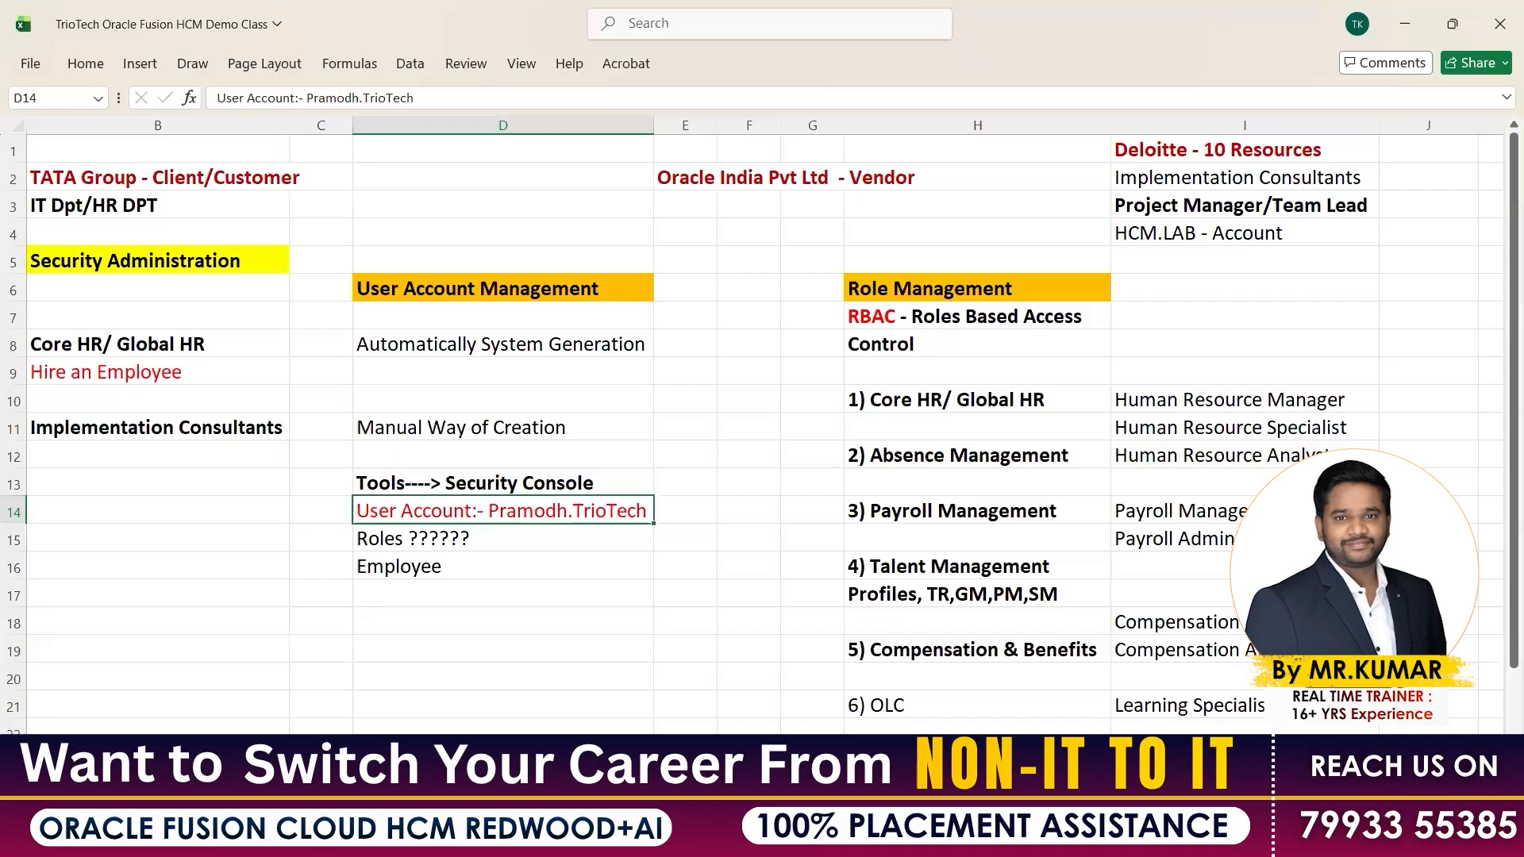
drag(1242, 400, 1289, 732)
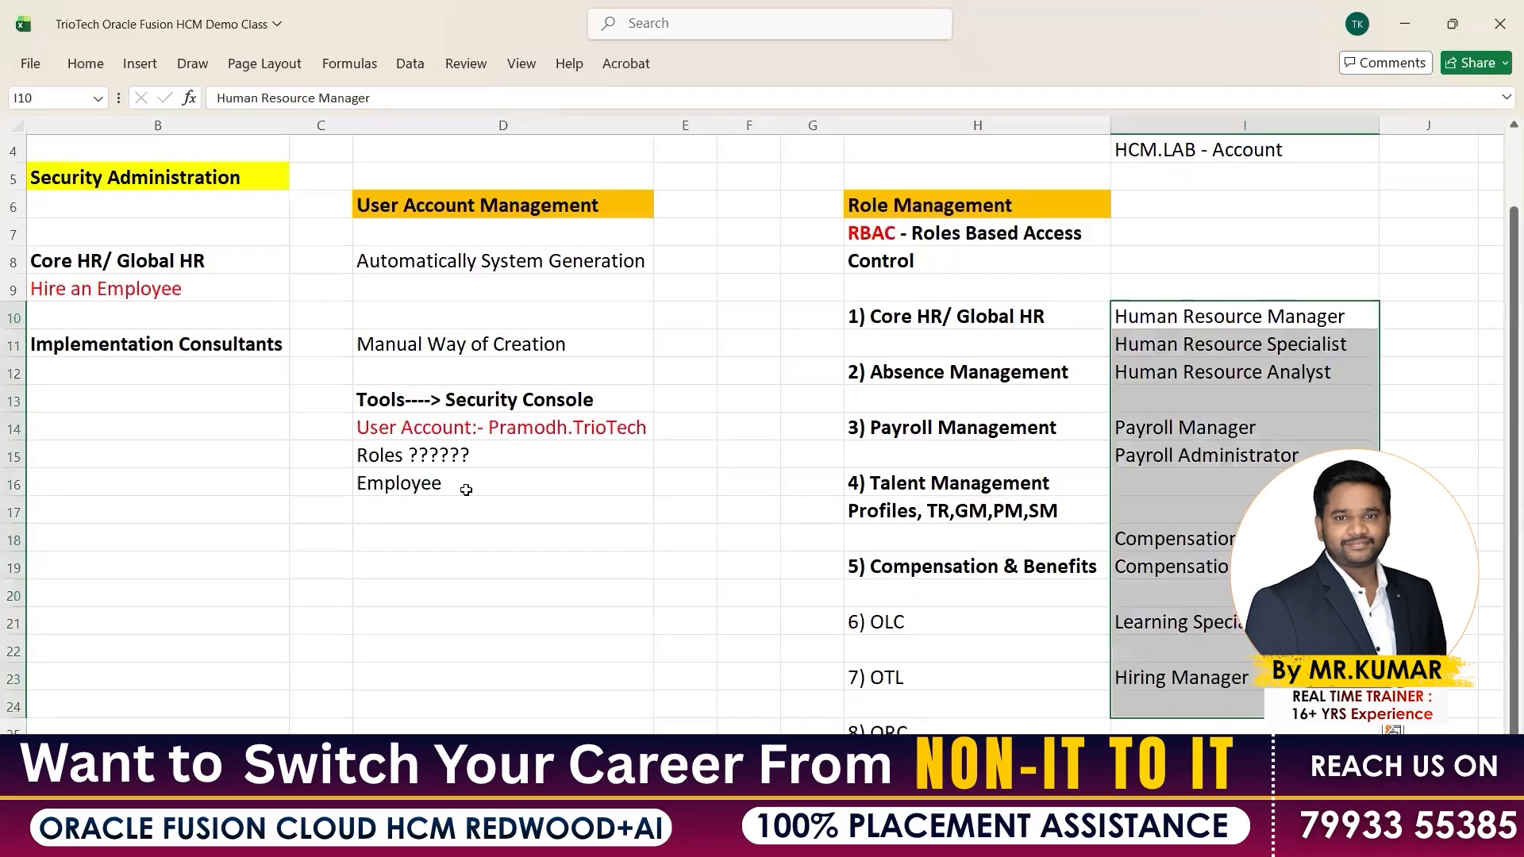
drag(448, 511, 444, 681)
drag(547, 432, 547, 458)
scroll(853, 653, up, 1)
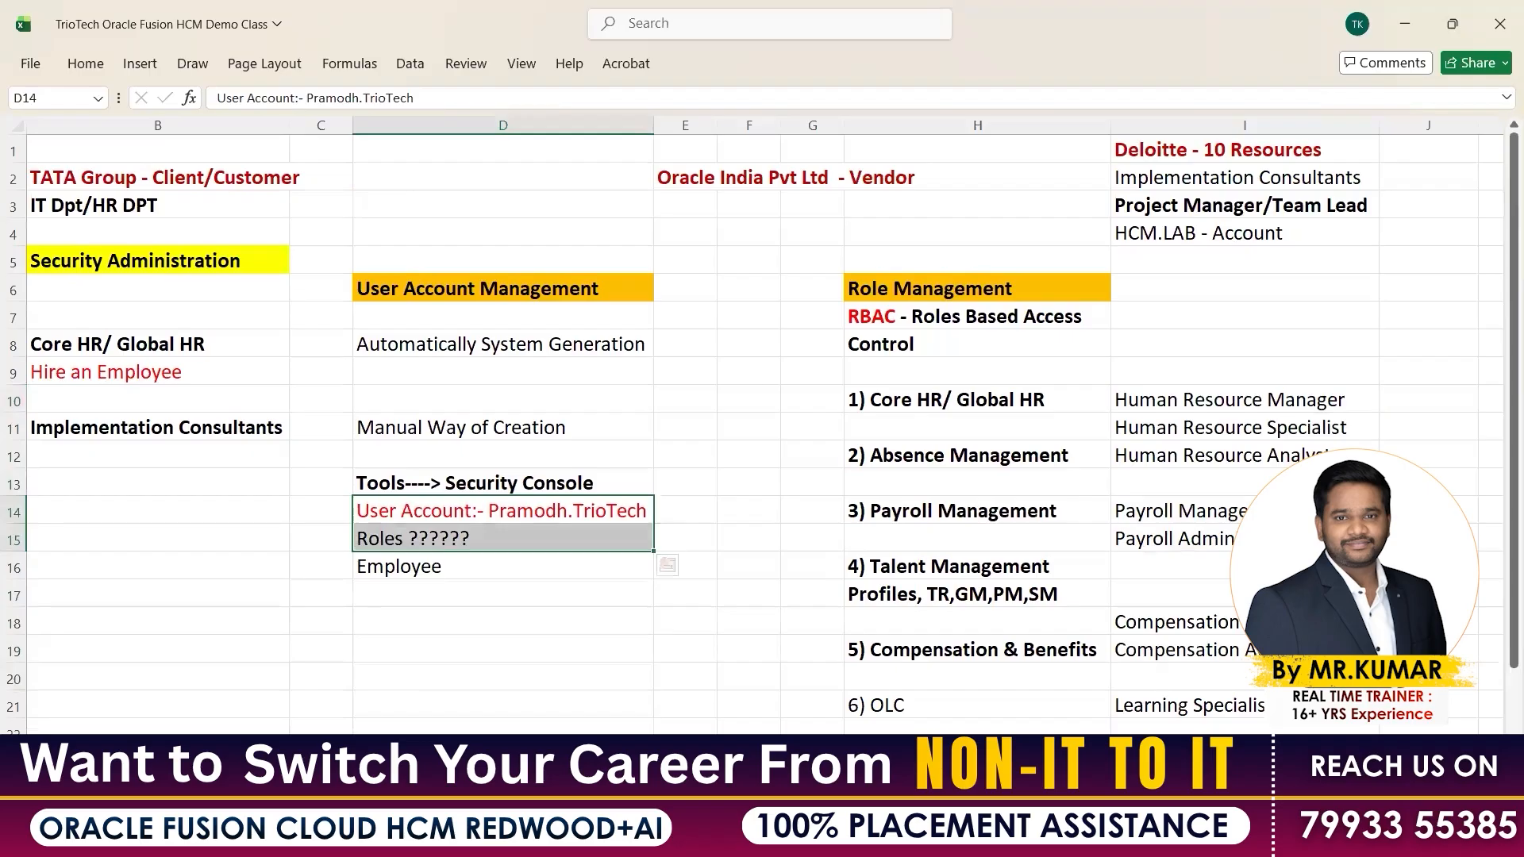
key(alt+Tab)
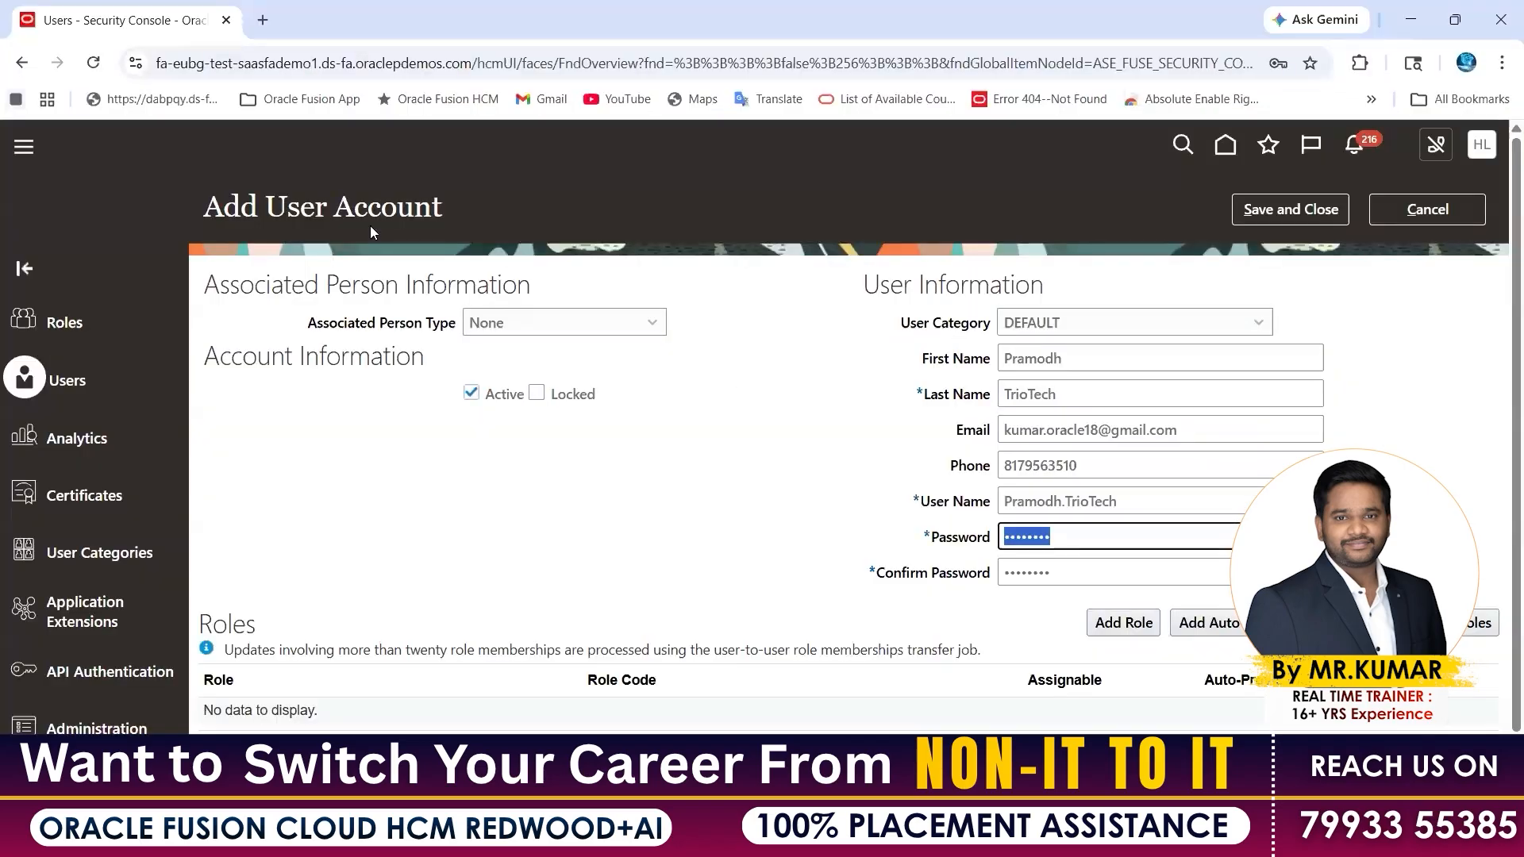
Go over the User Information and Roles sections of the Add User Account form
click(298, 247)
drag(876, 285, 1031, 287)
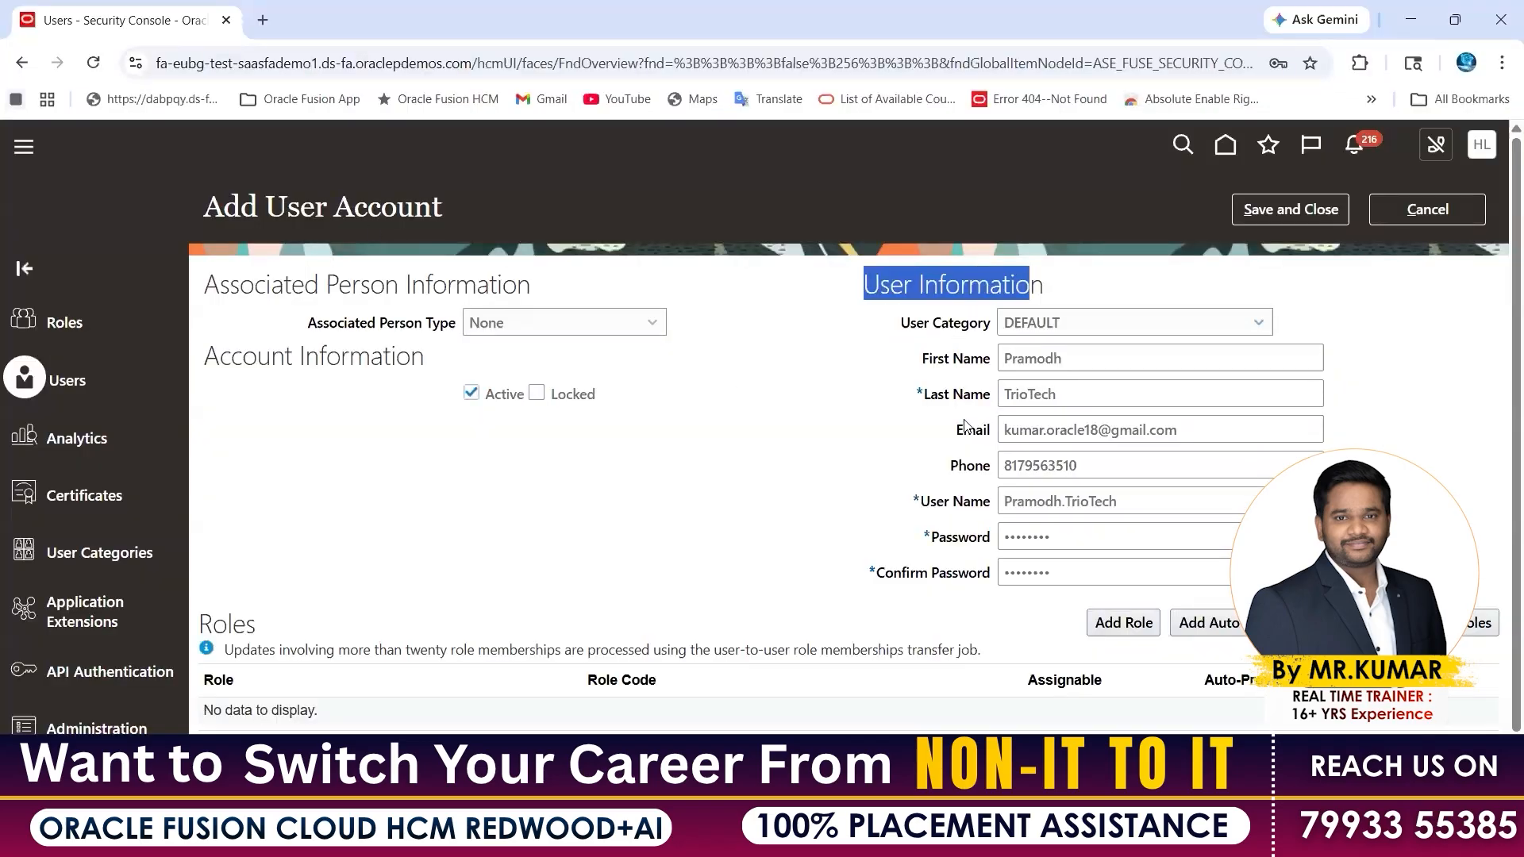
click(206, 623)
drag(242, 625, 258, 625)
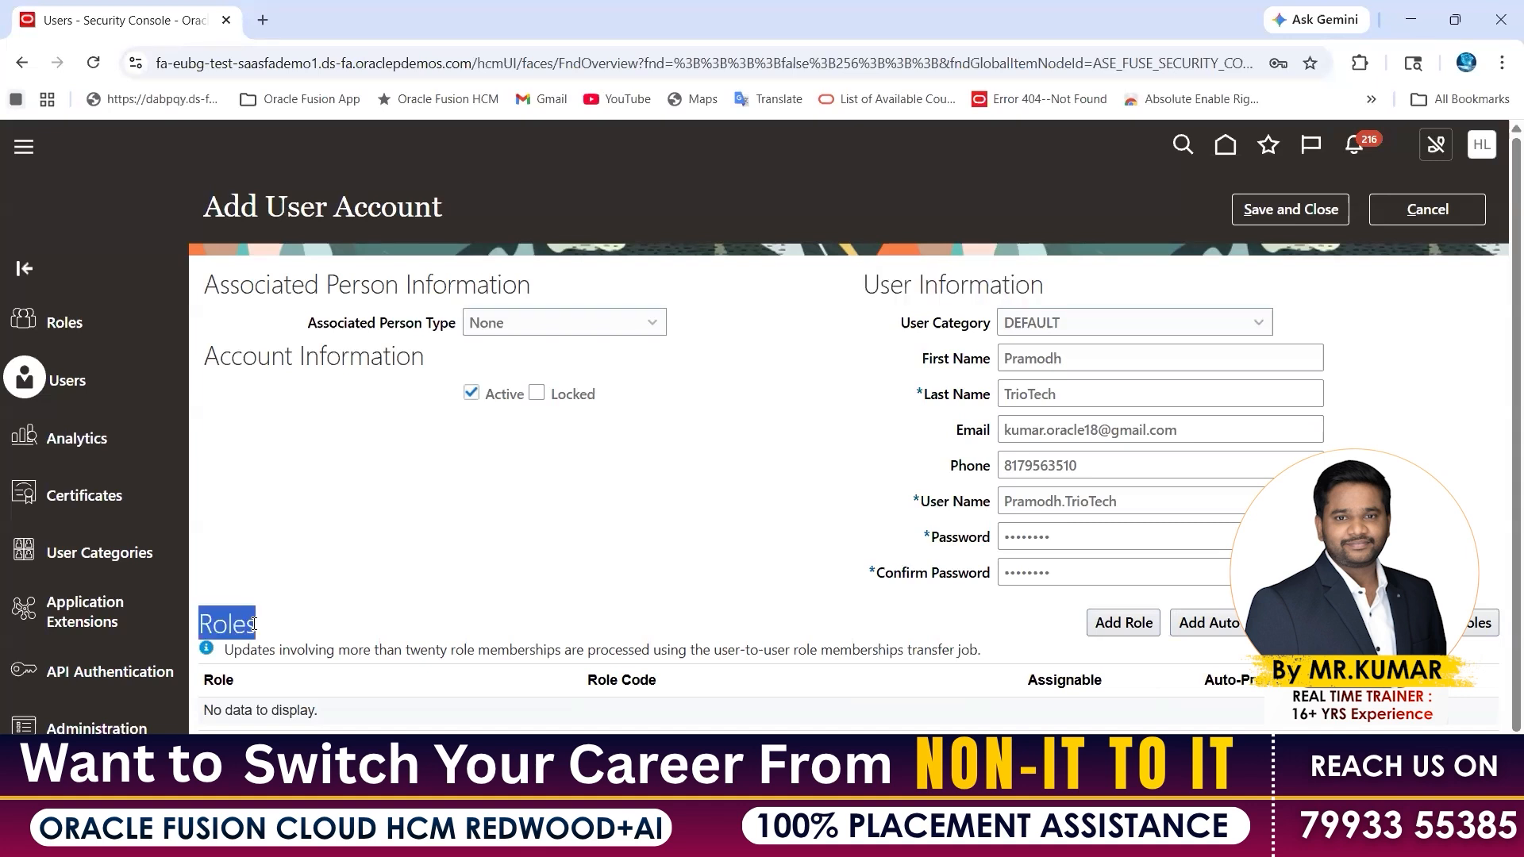
Add a role by searching 'Employe' and picking Employee (ORA_PER_EMPLOYEE_ABSTRACT) from the suggestions
click(1119, 633)
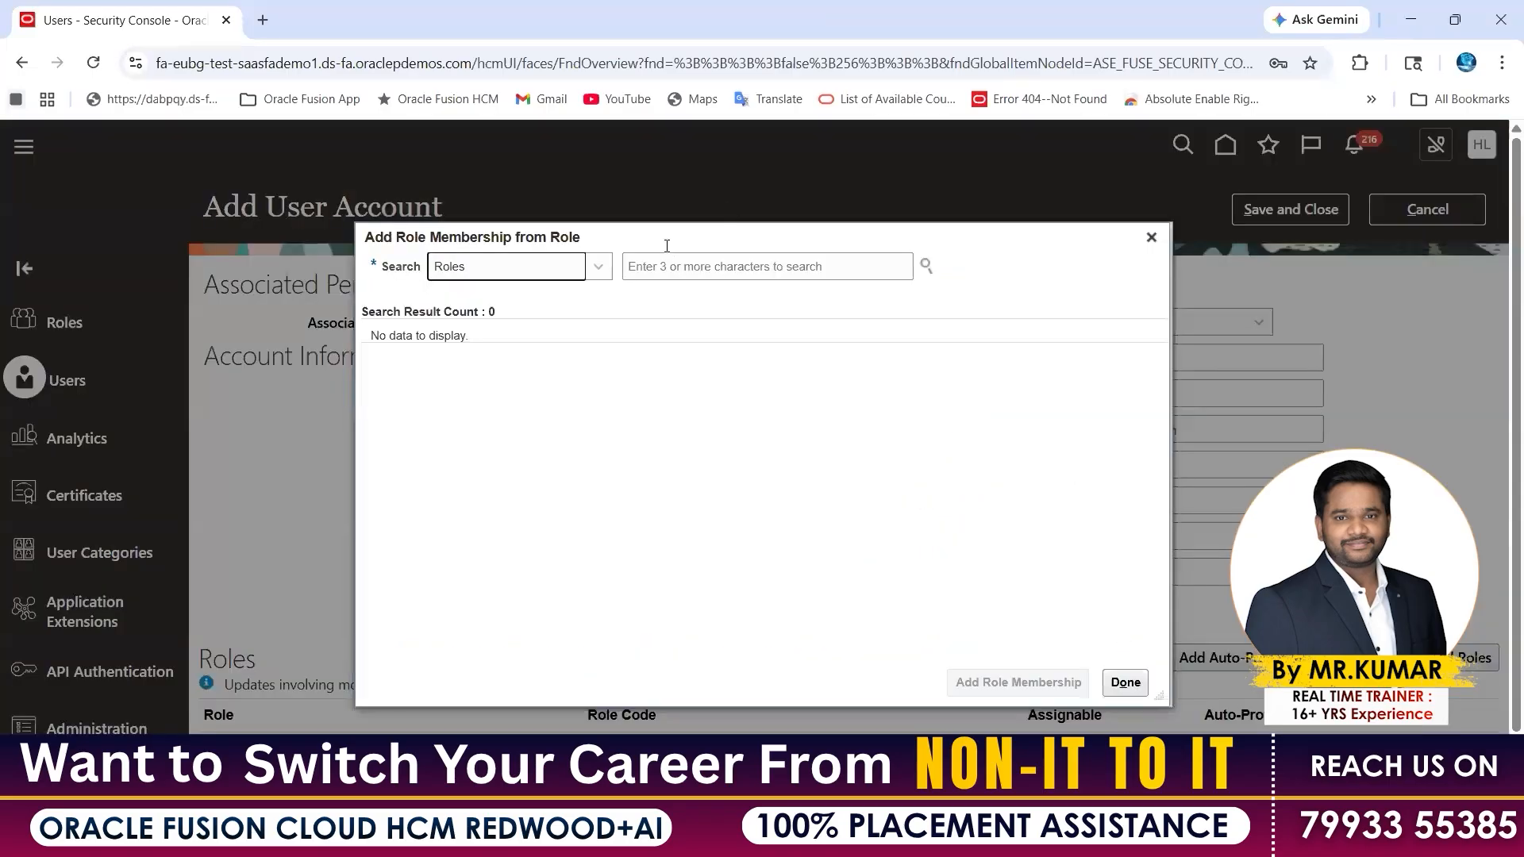
click(667, 254)
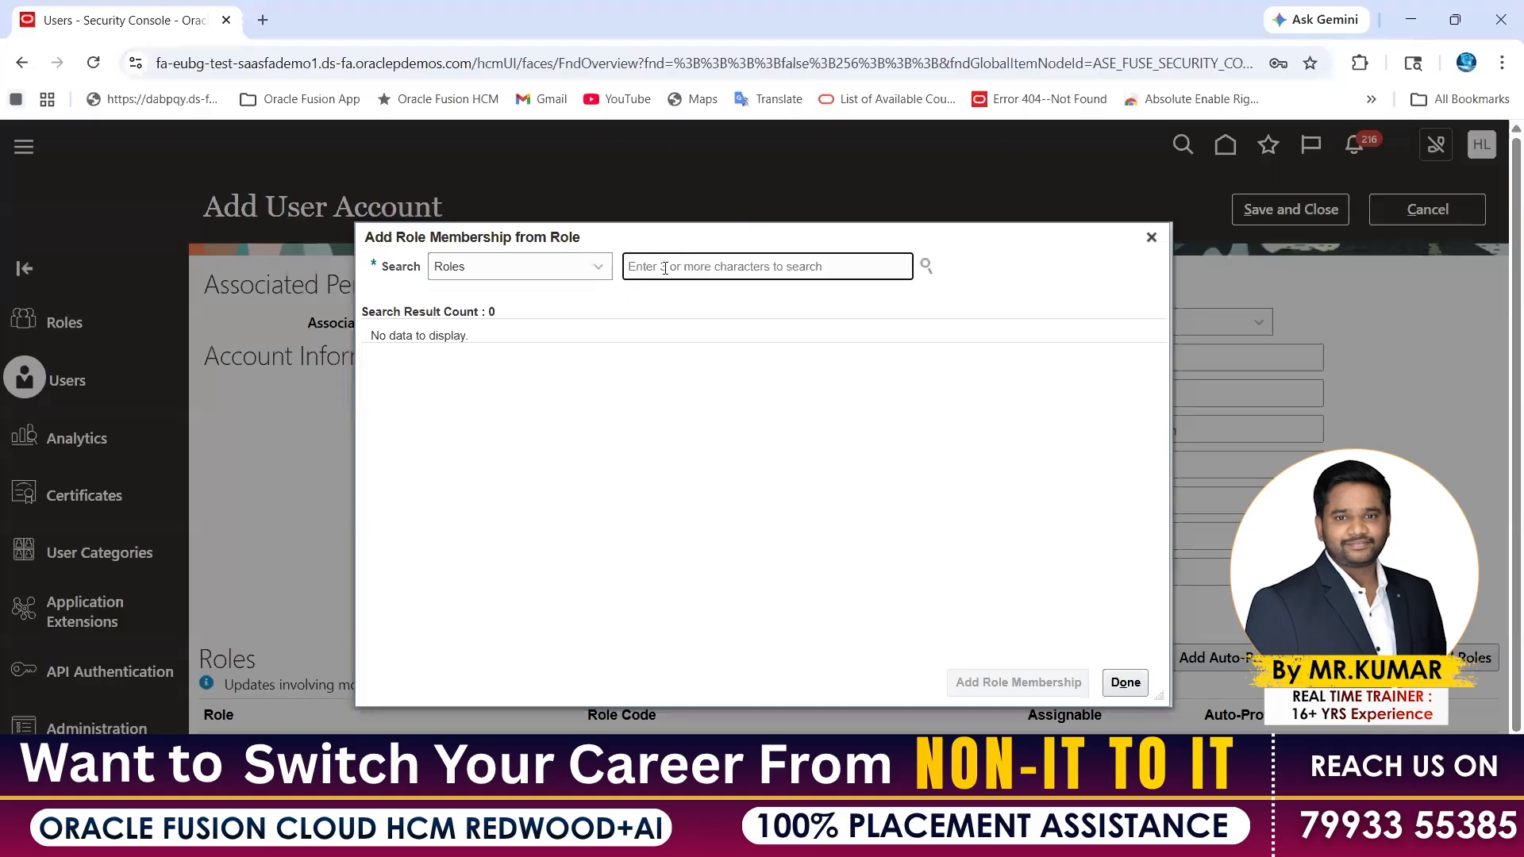
text(Employe)
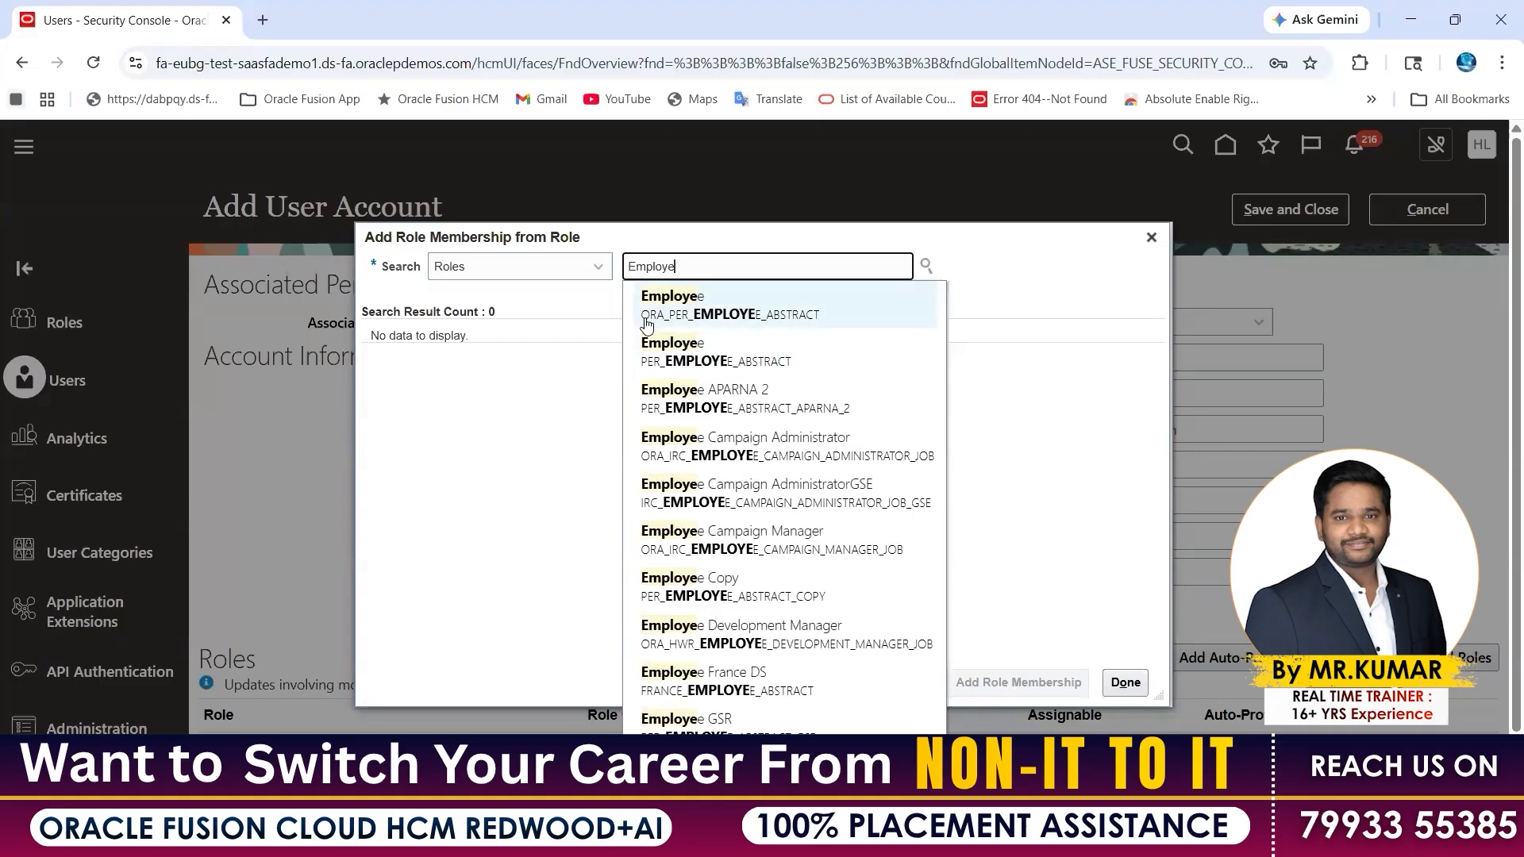
click(339, 64)
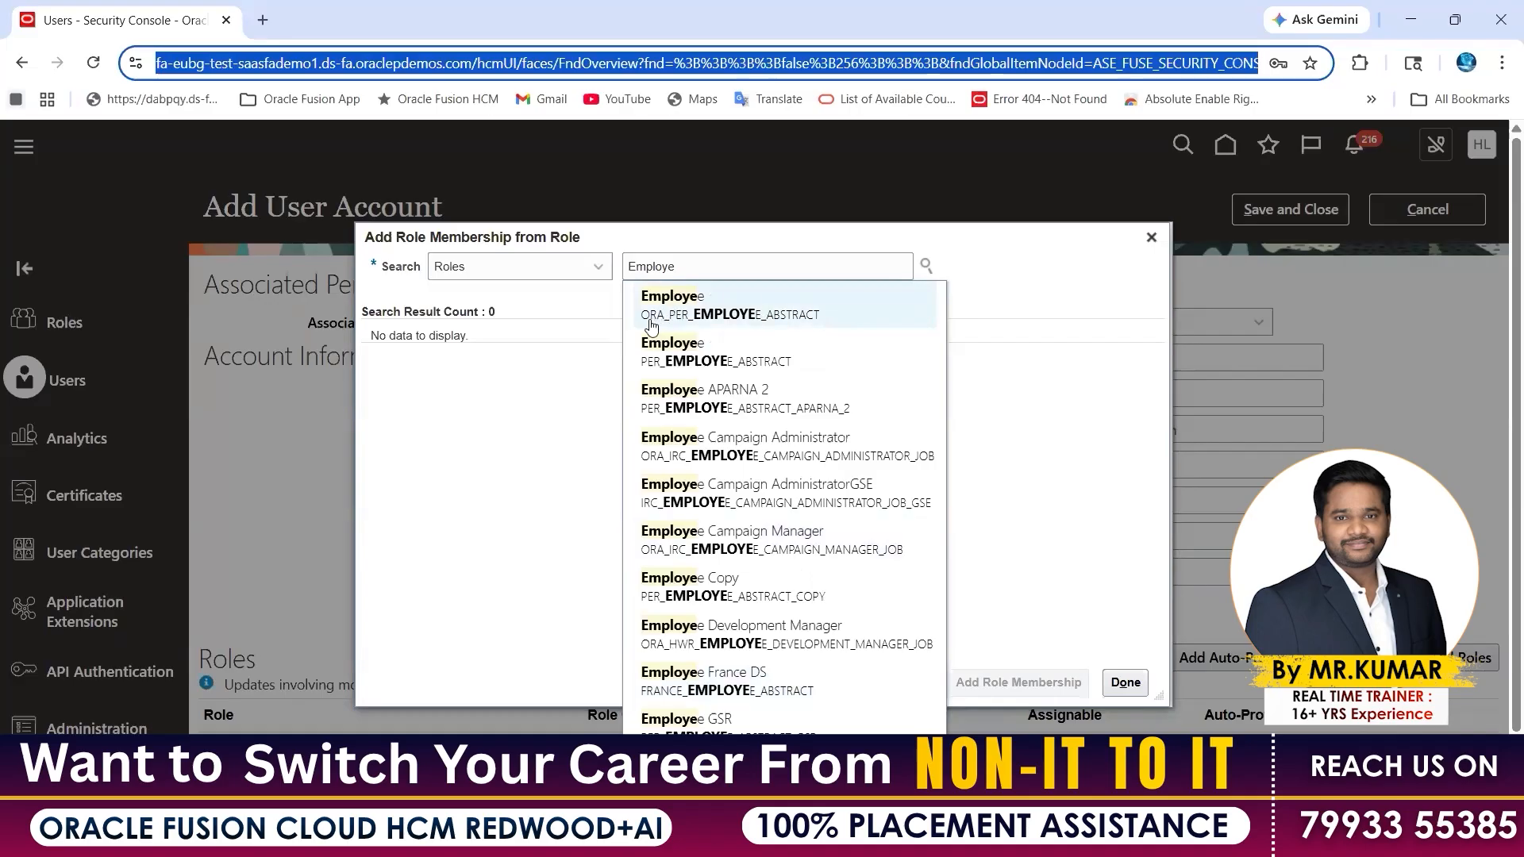
click(707, 306)
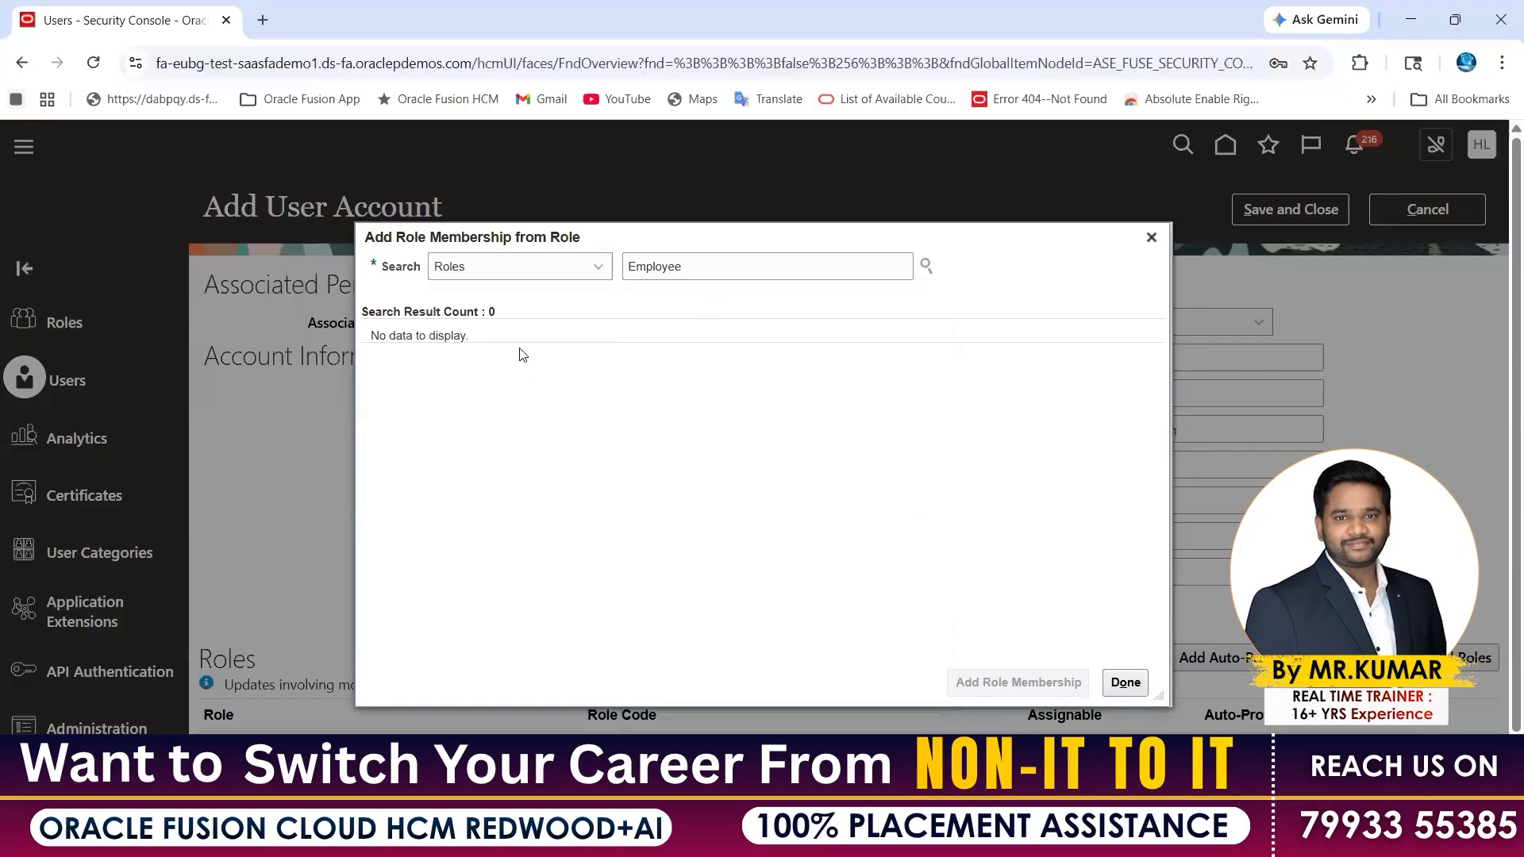
Add the Employee role membership, review the user name and Roles, and save the user account
click(979, 681)
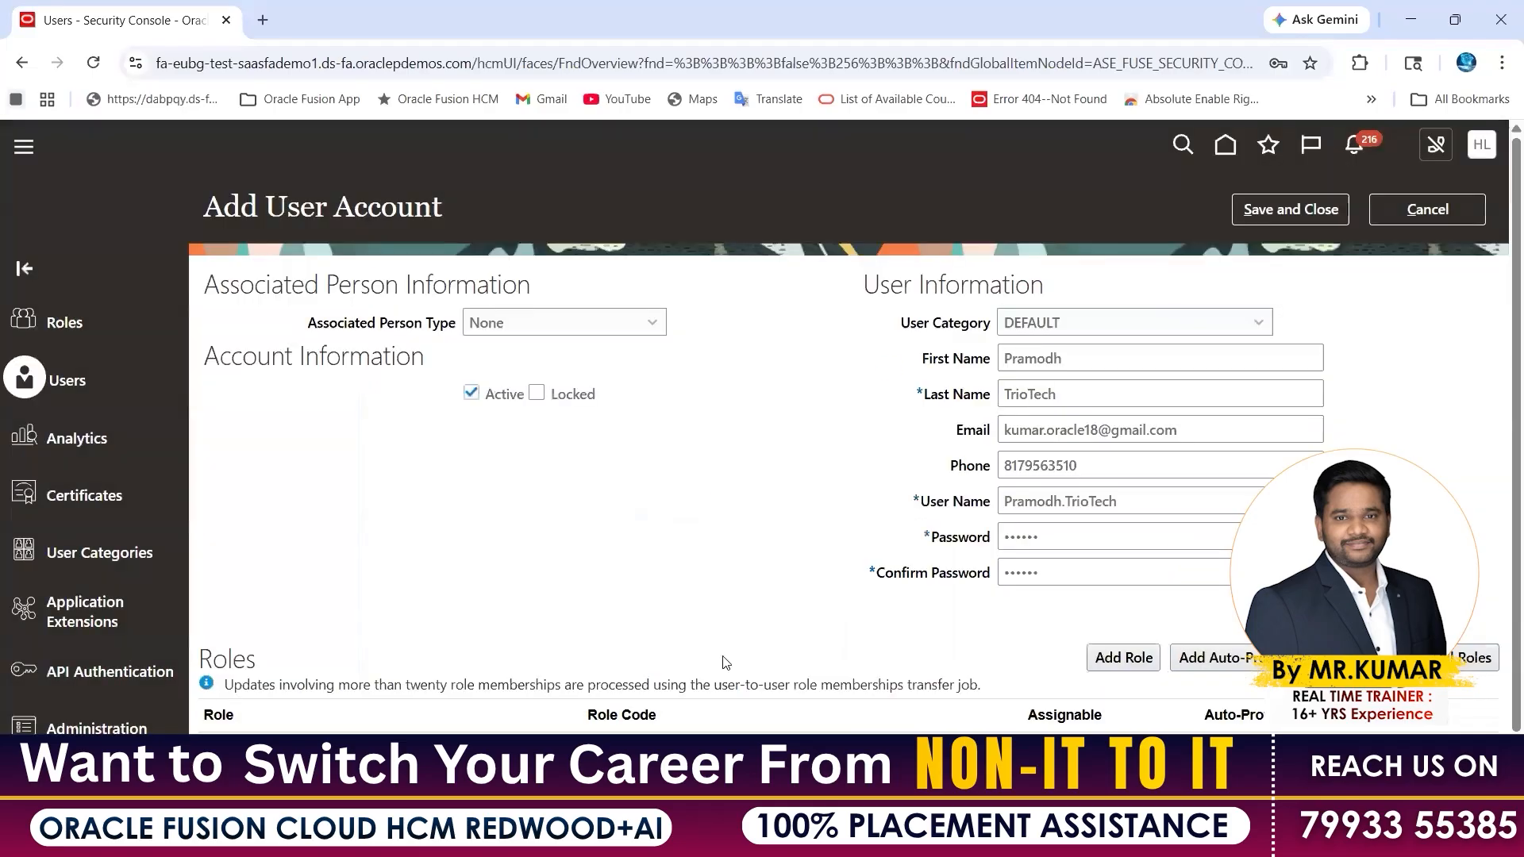
drag(1141, 499, 984, 508)
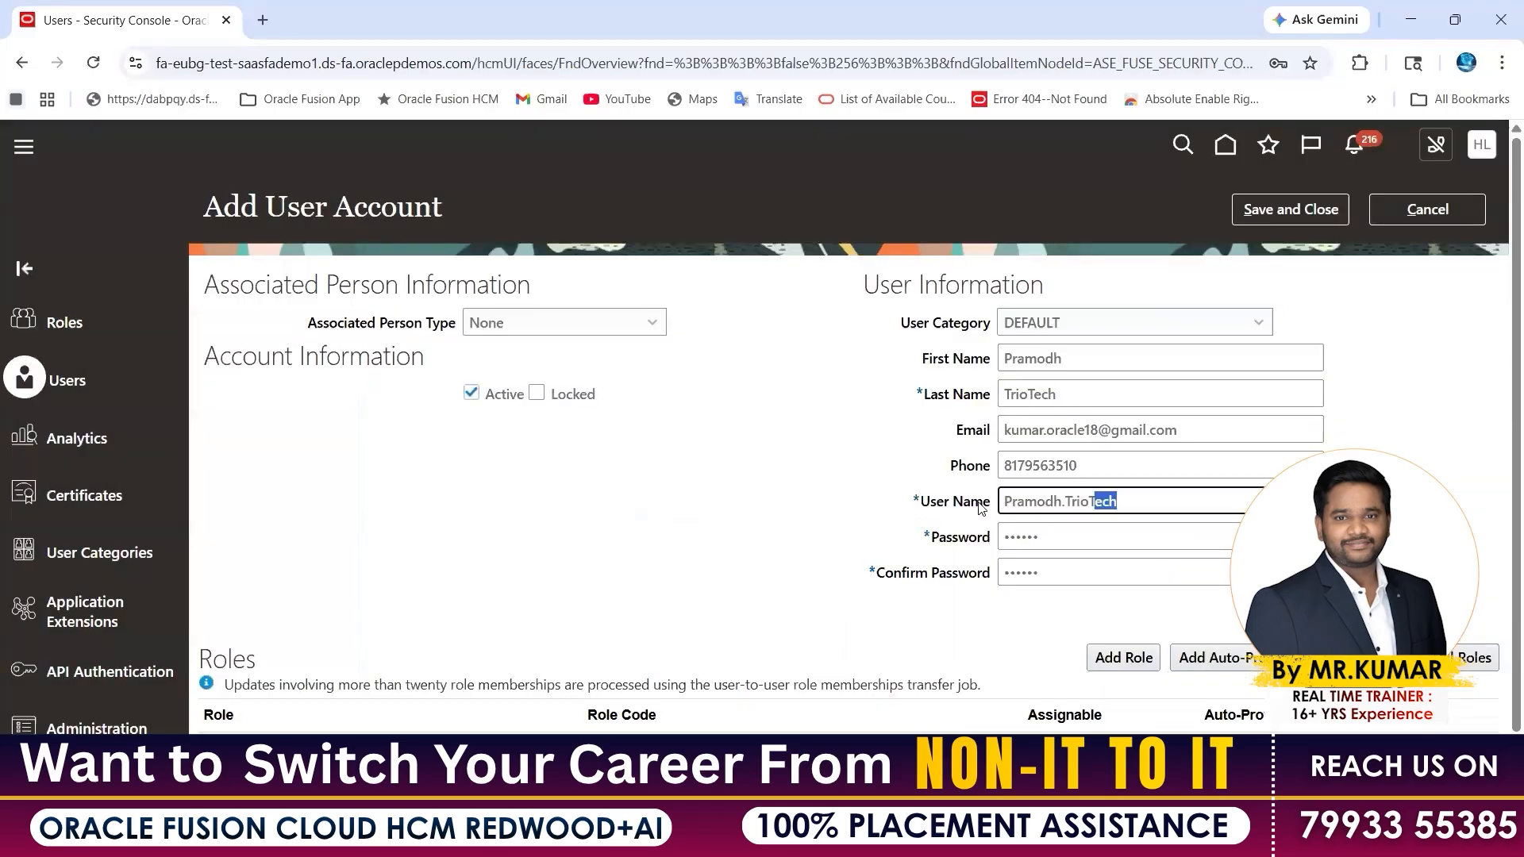
drag(481, 213, 267, 208)
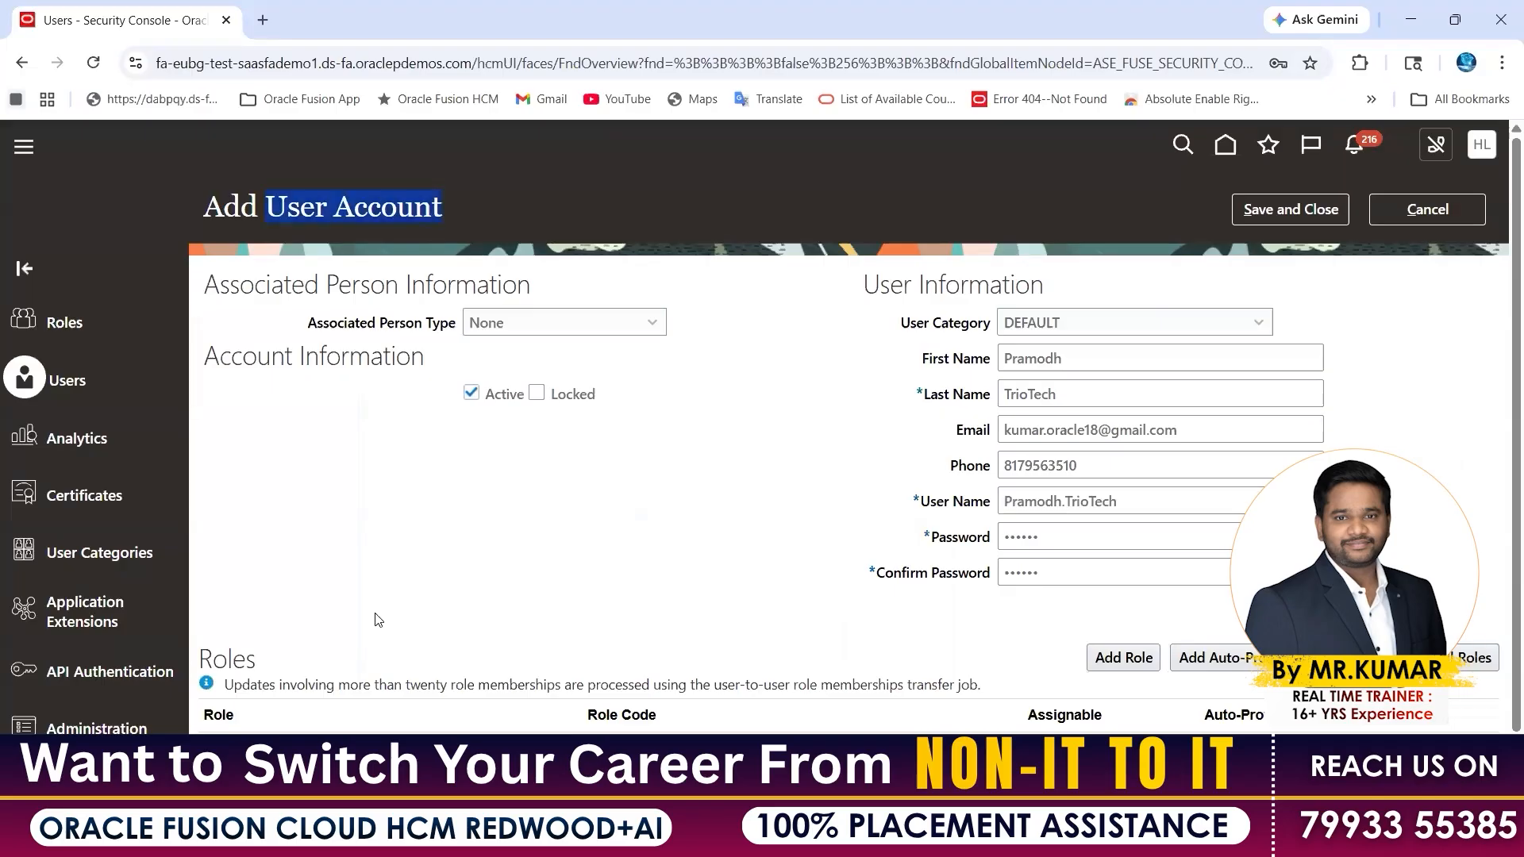
click(423, 692)
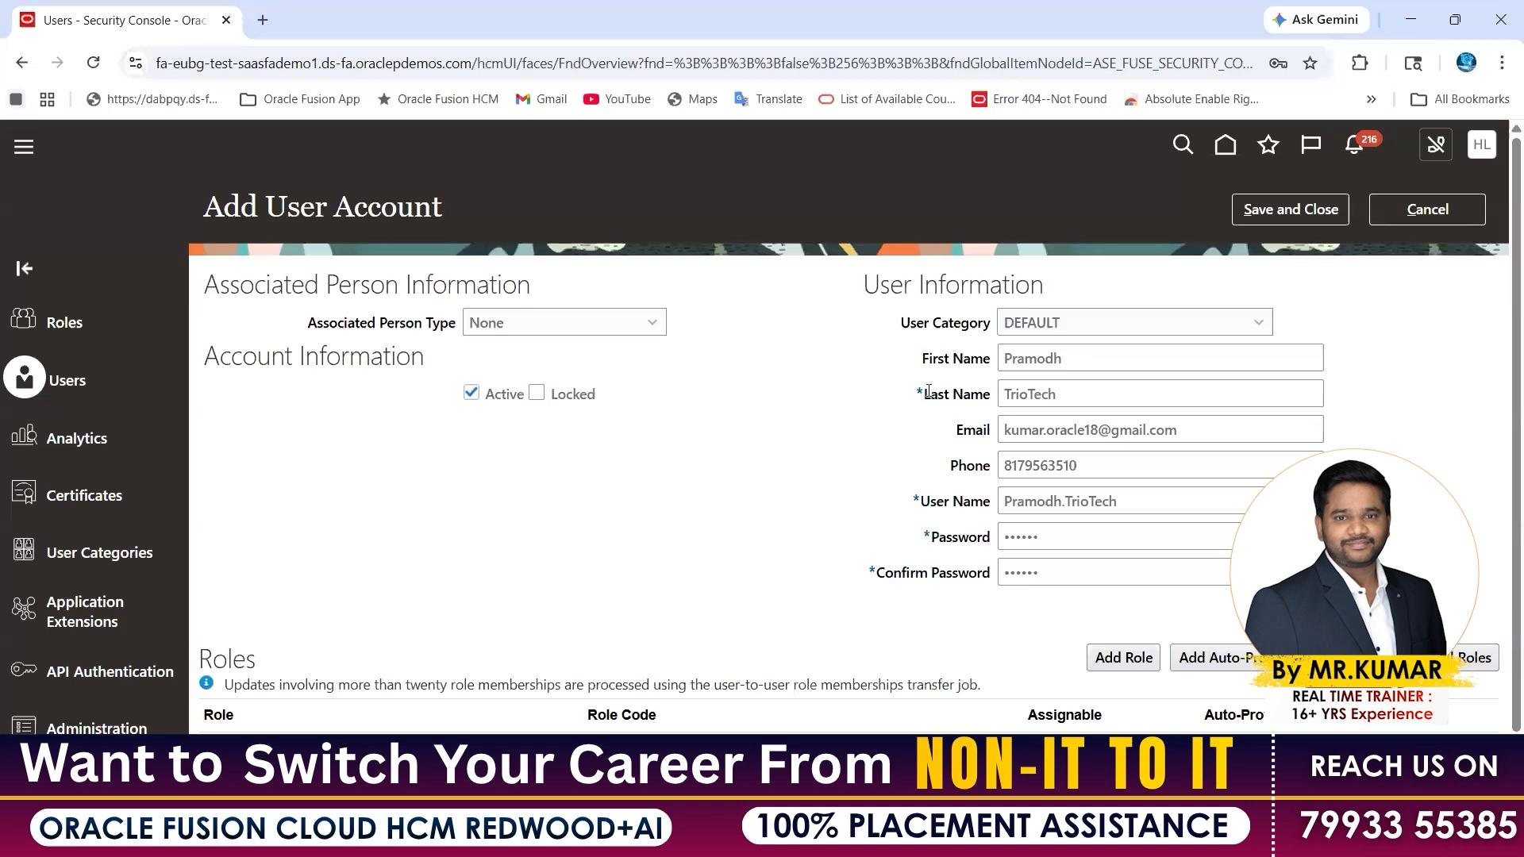
click(972, 503)
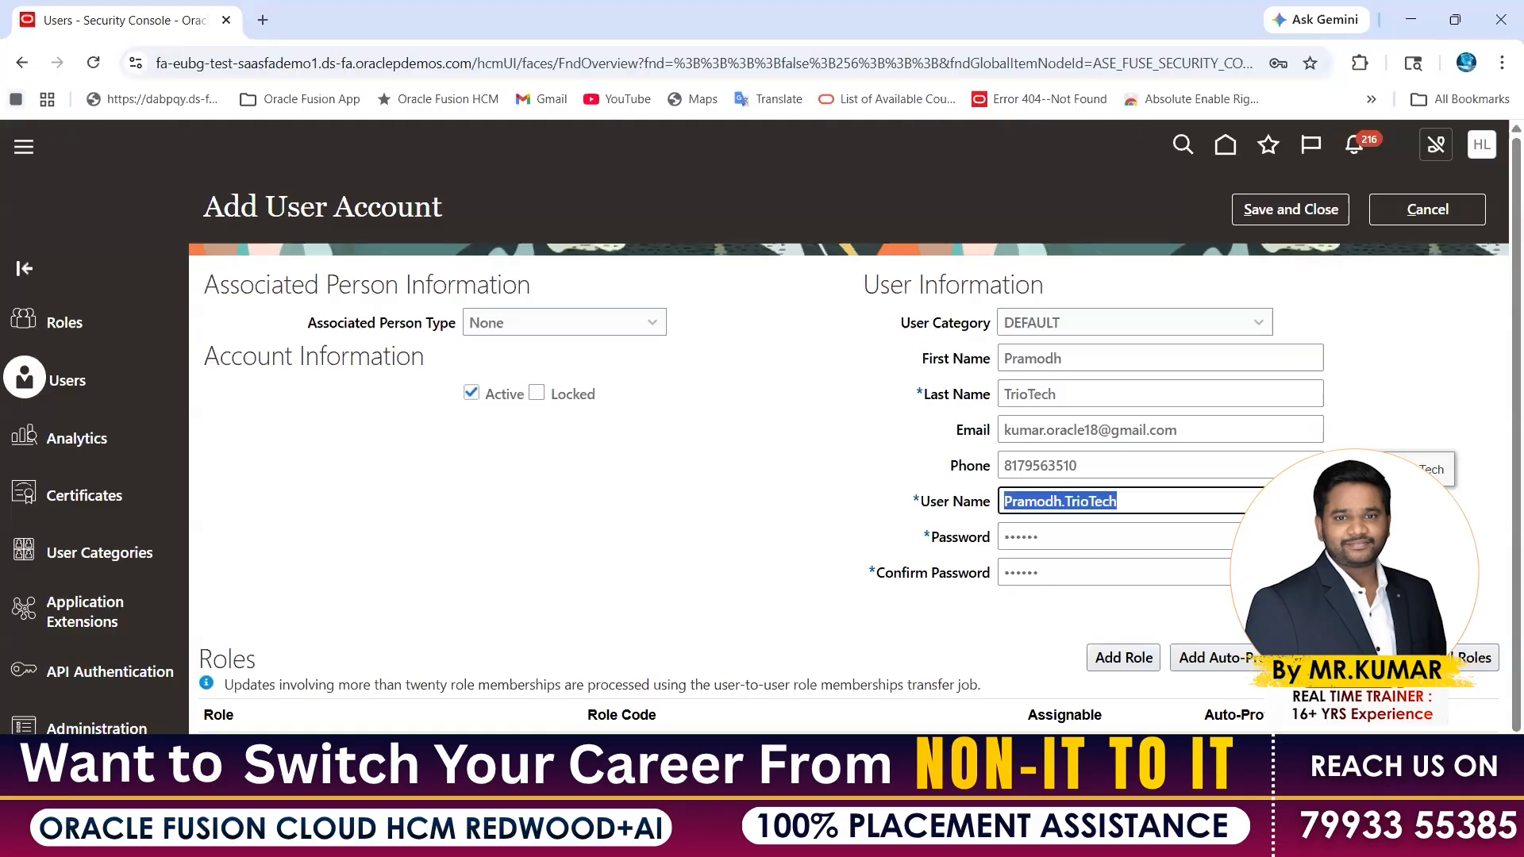
click(794, 754)
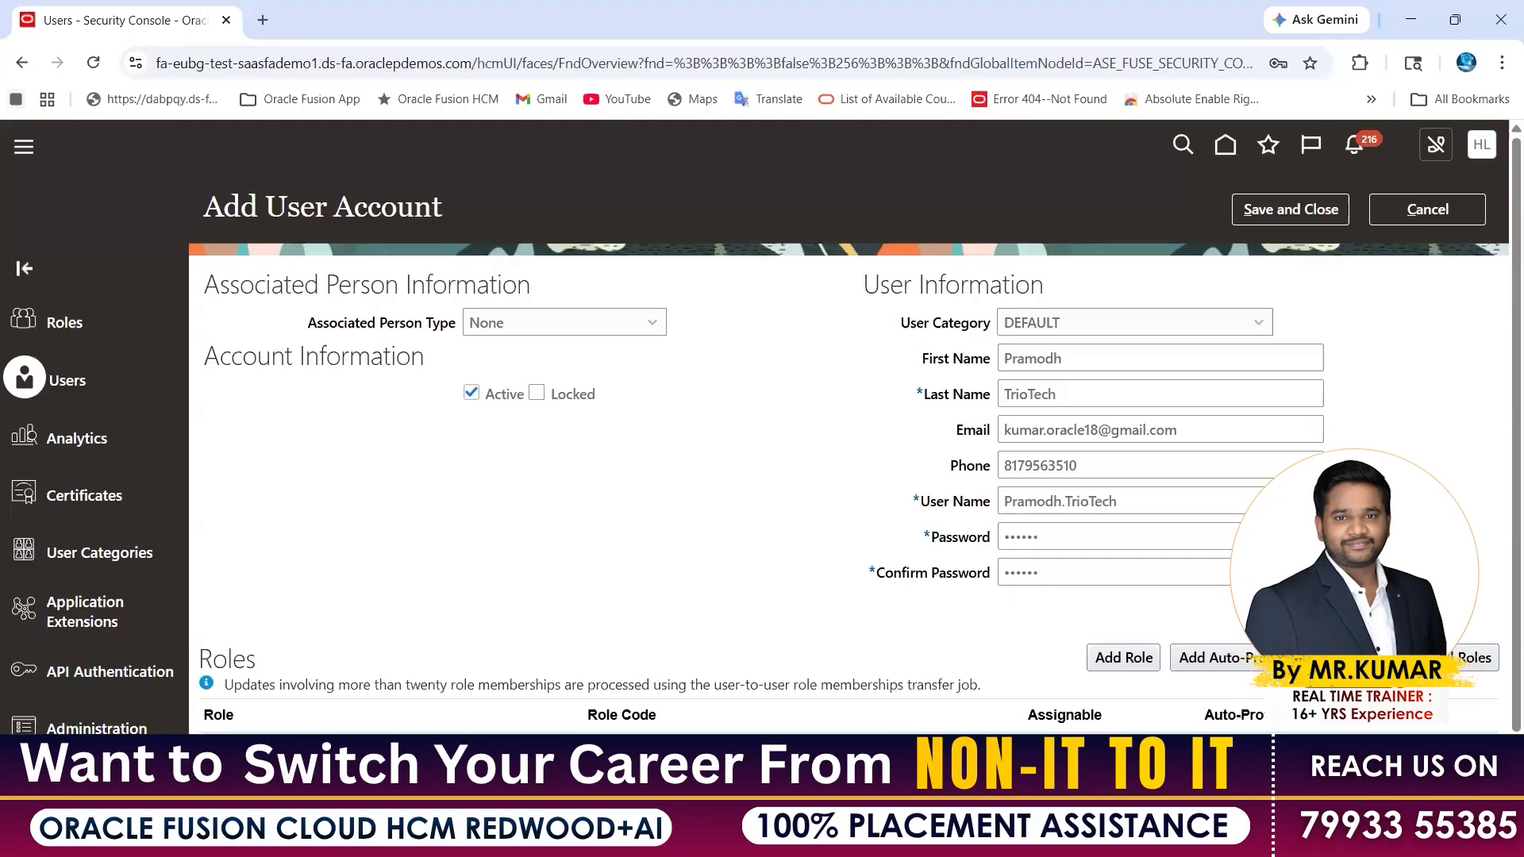
double_click(229, 661)
click(1311, 210)
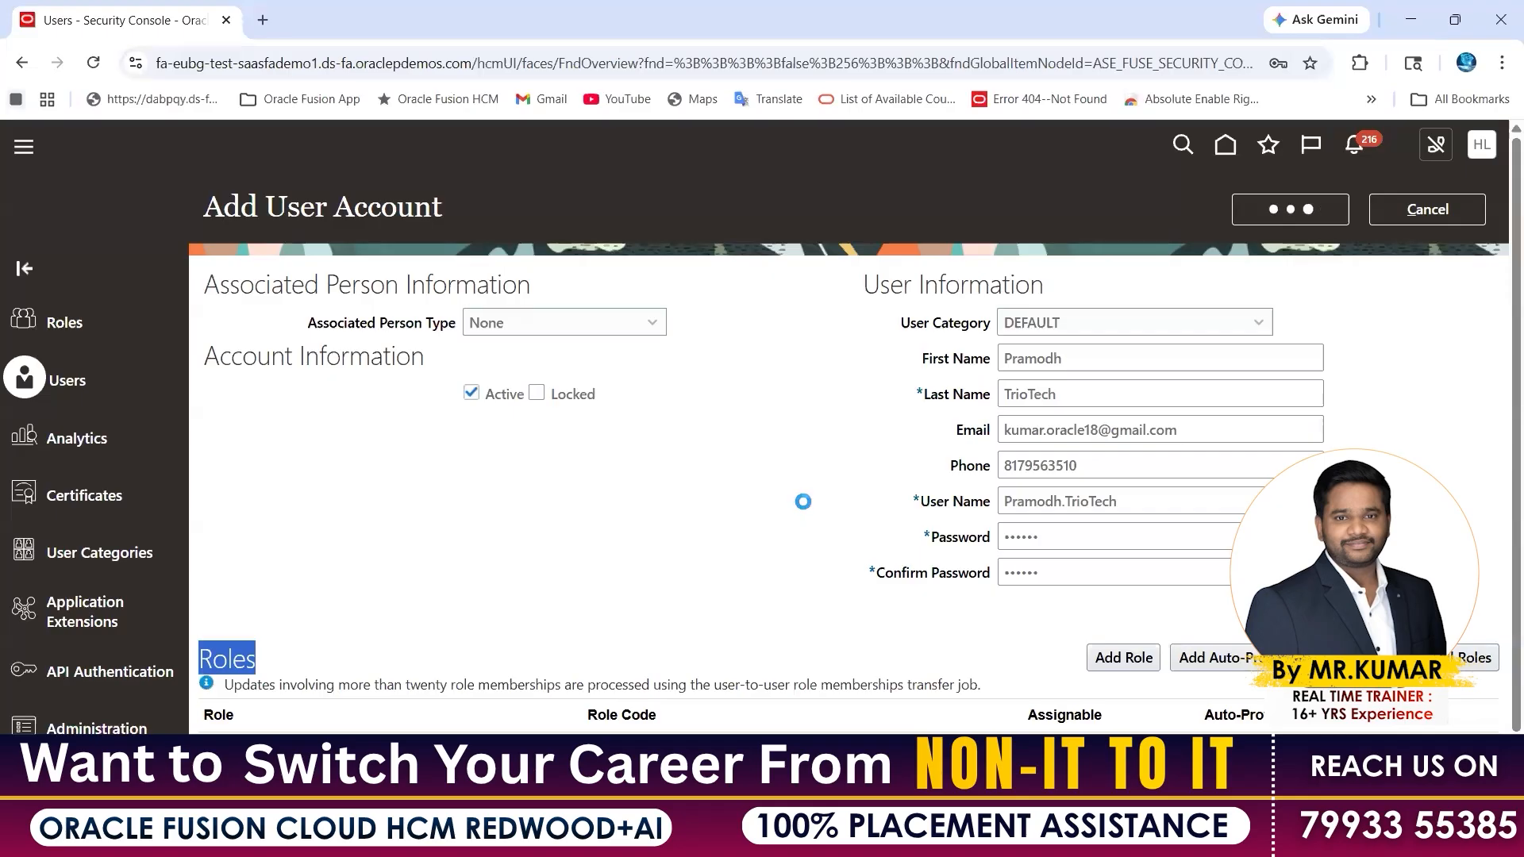
Bring up the TrioTech demo class workbook and select the client and department notes in B2:B3
click(970, 836)
click(1077, 714)
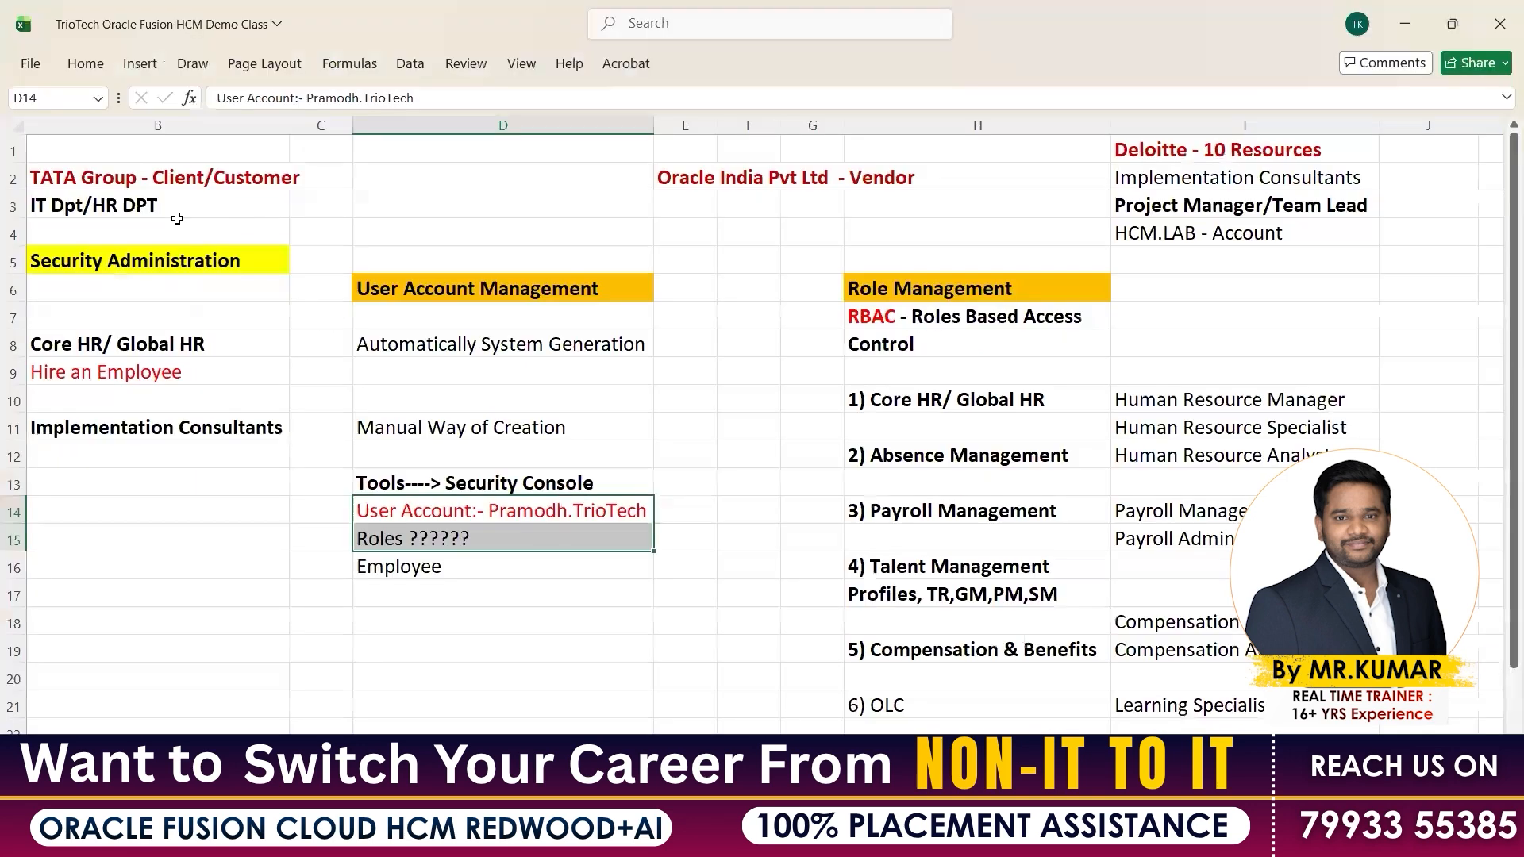
drag(153, 182, 153, 211)
Highlight the account and resources notes in I1:I5, then return to the Add User Account form
click(1162, 231)
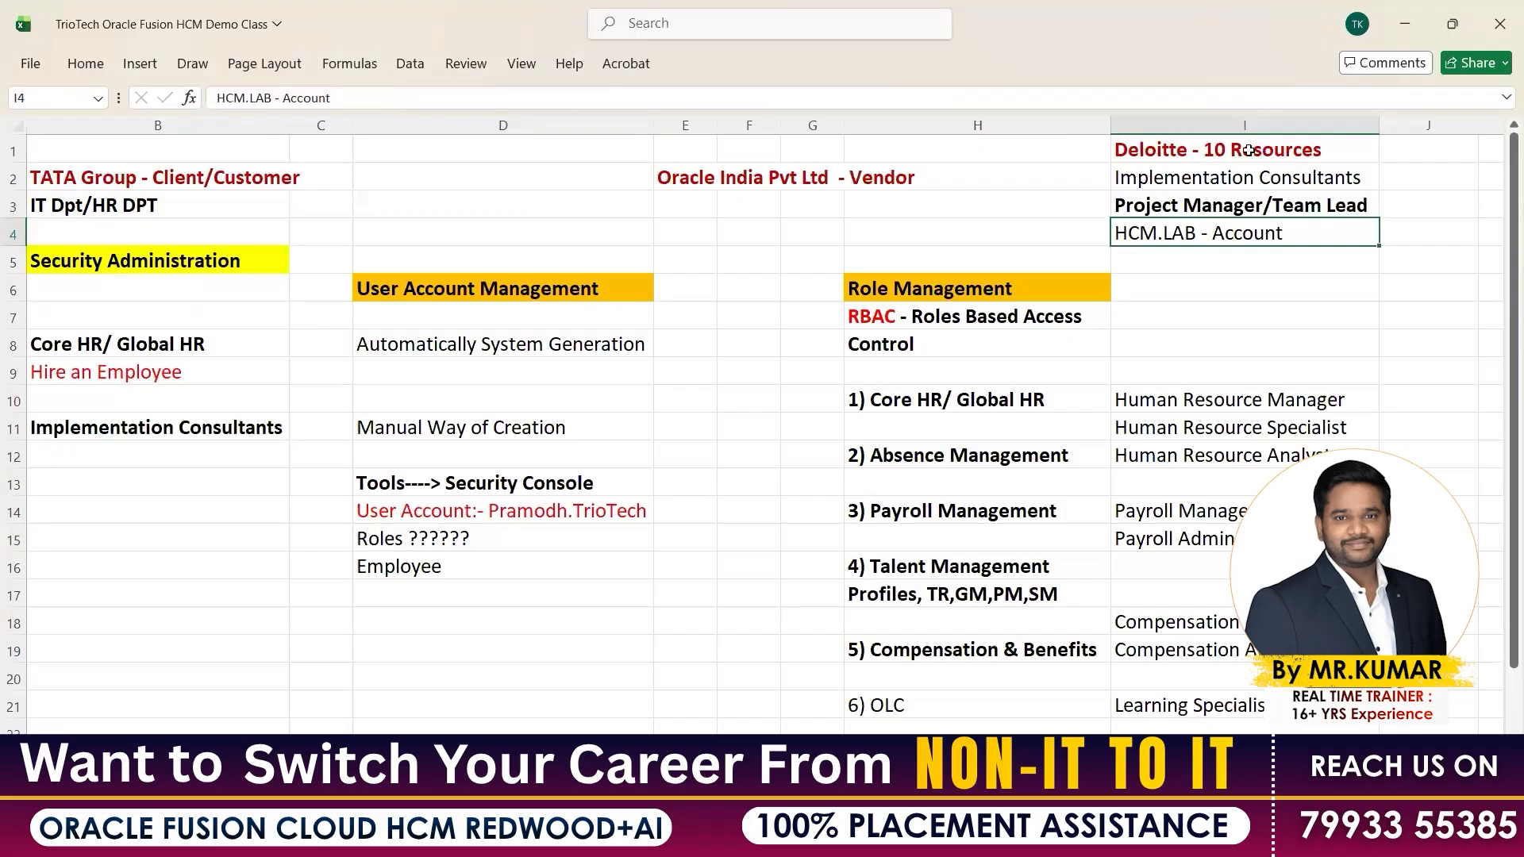
drag(1248, 152, 1247, 246)
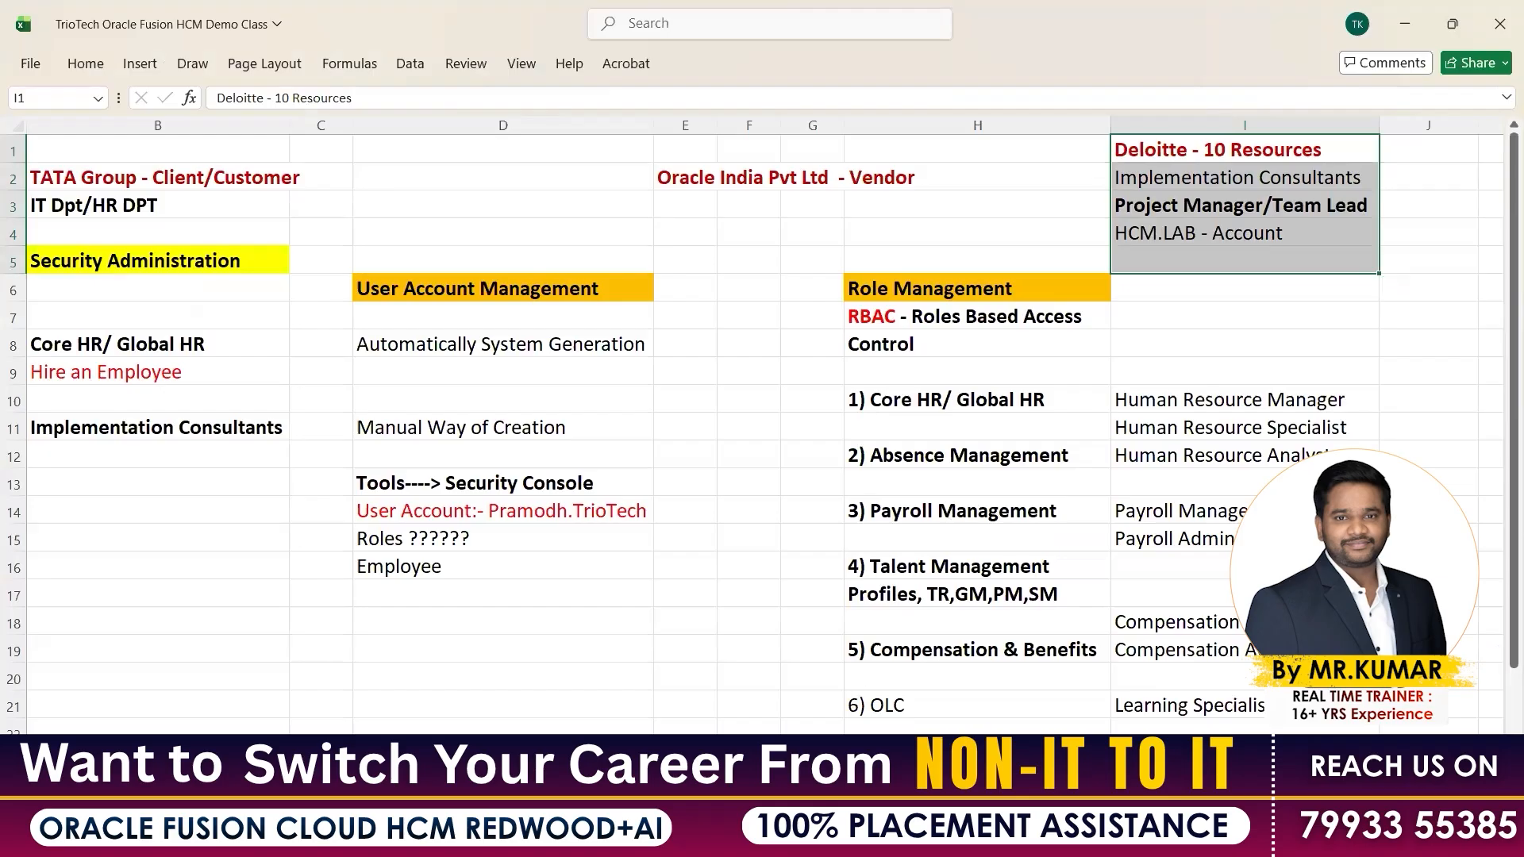
click(803, 835)
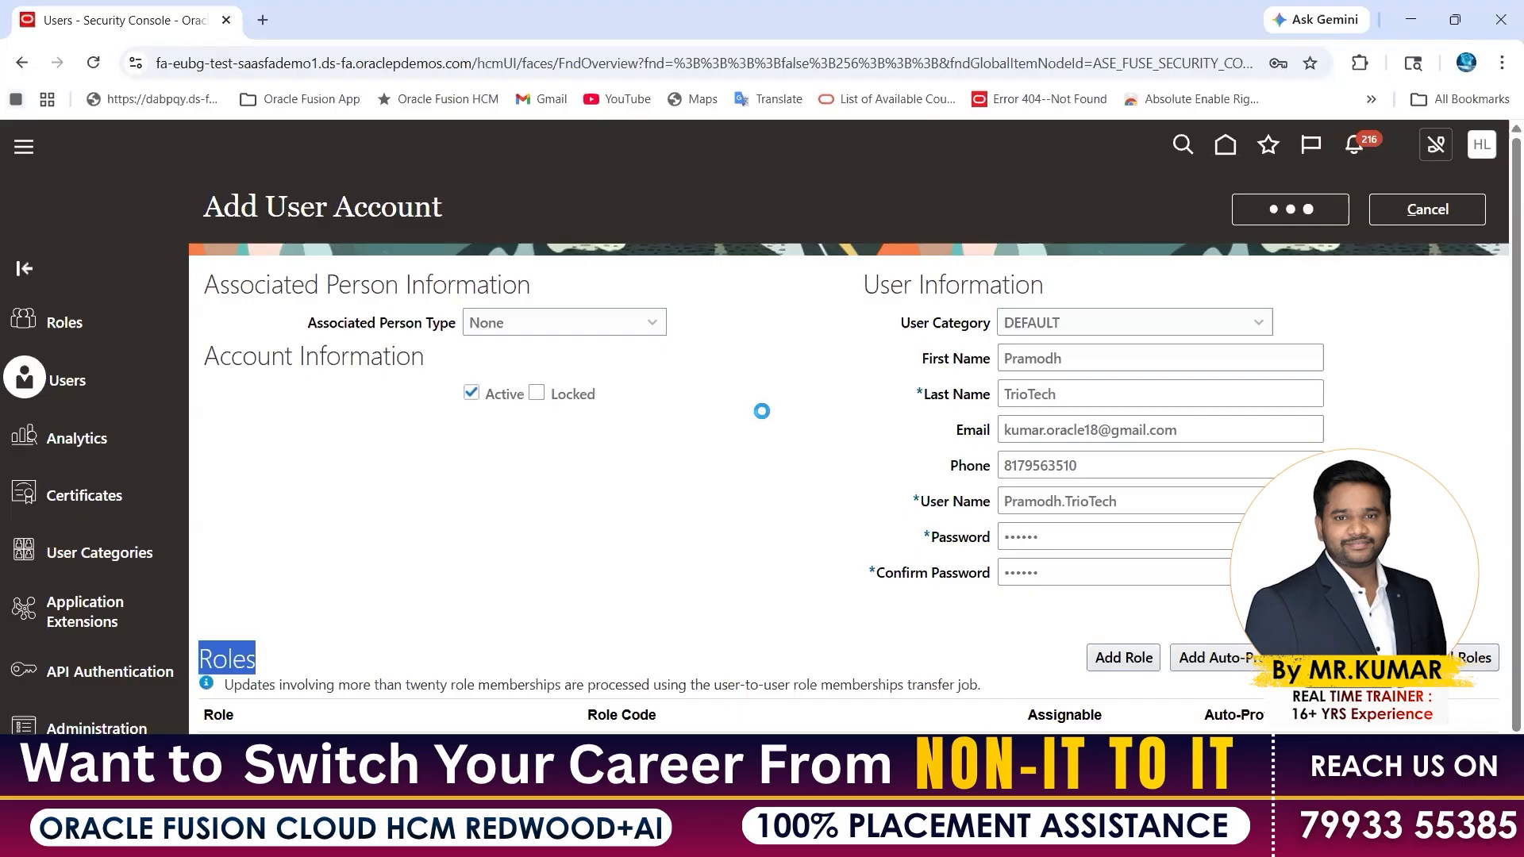
Duplicate the Security Console browser tab from the tab's right-click menu
click(1289, 225)
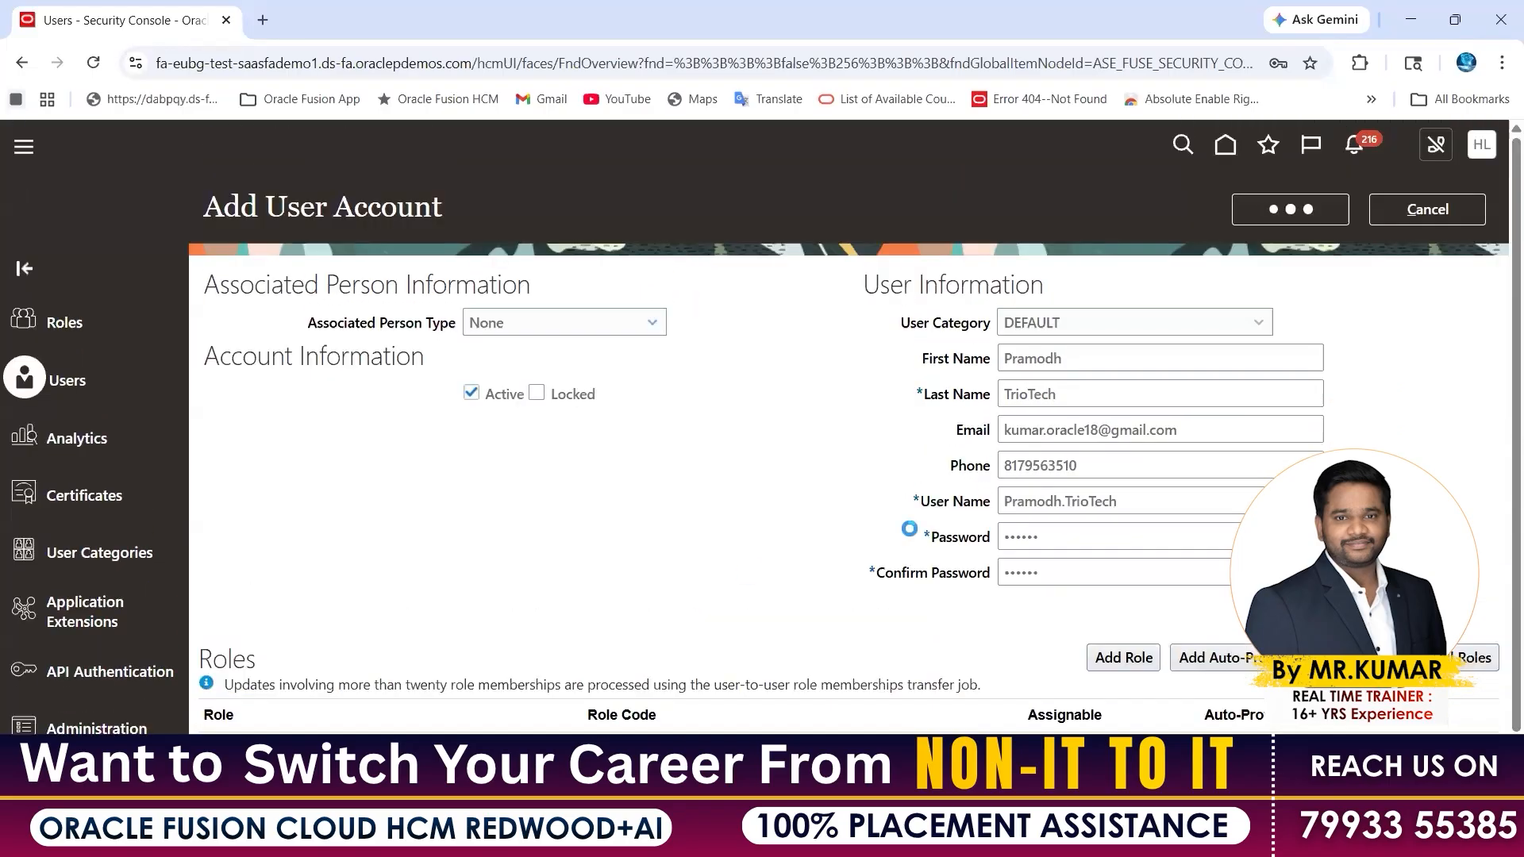
right_click(707, 532)
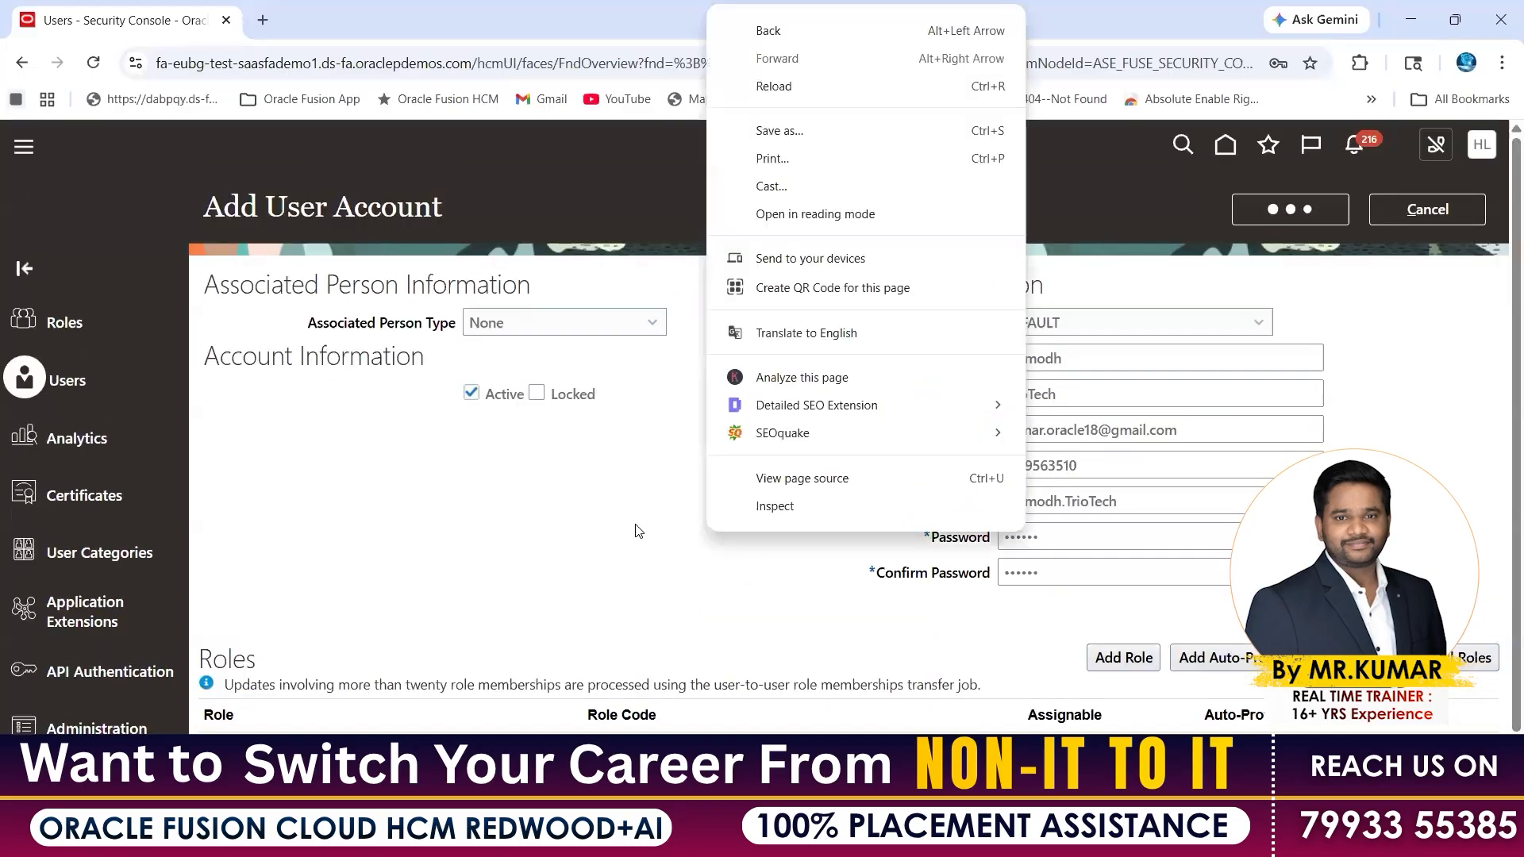
click(488, 172)
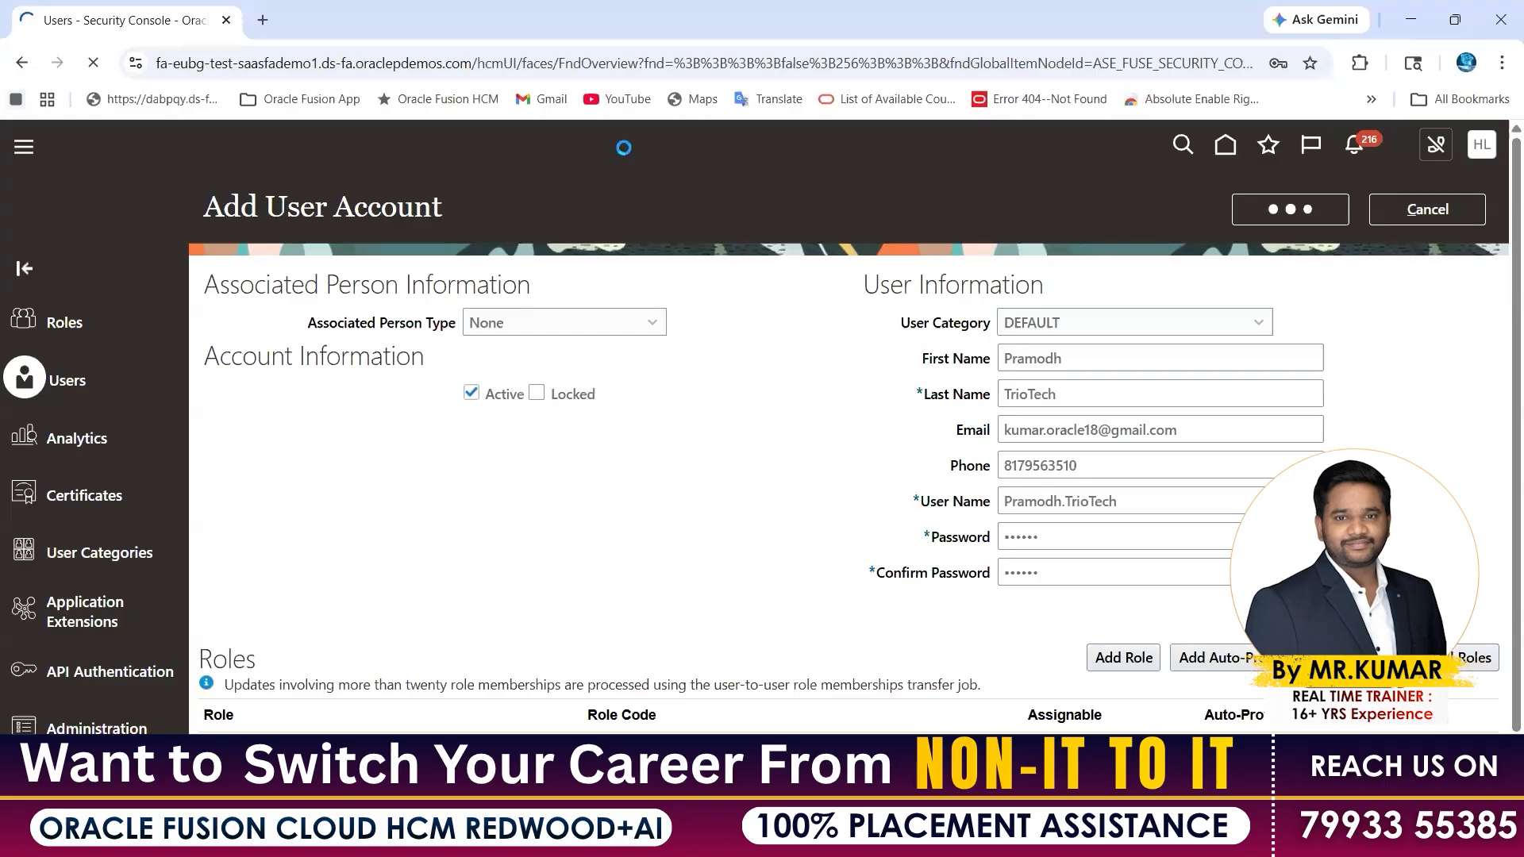
right_click(127, 29)
click(216, 200)
Load the base Oracle demo site address in the duplicated tab
click(181, 26)
click(341, 25)
key(ctrl+l)
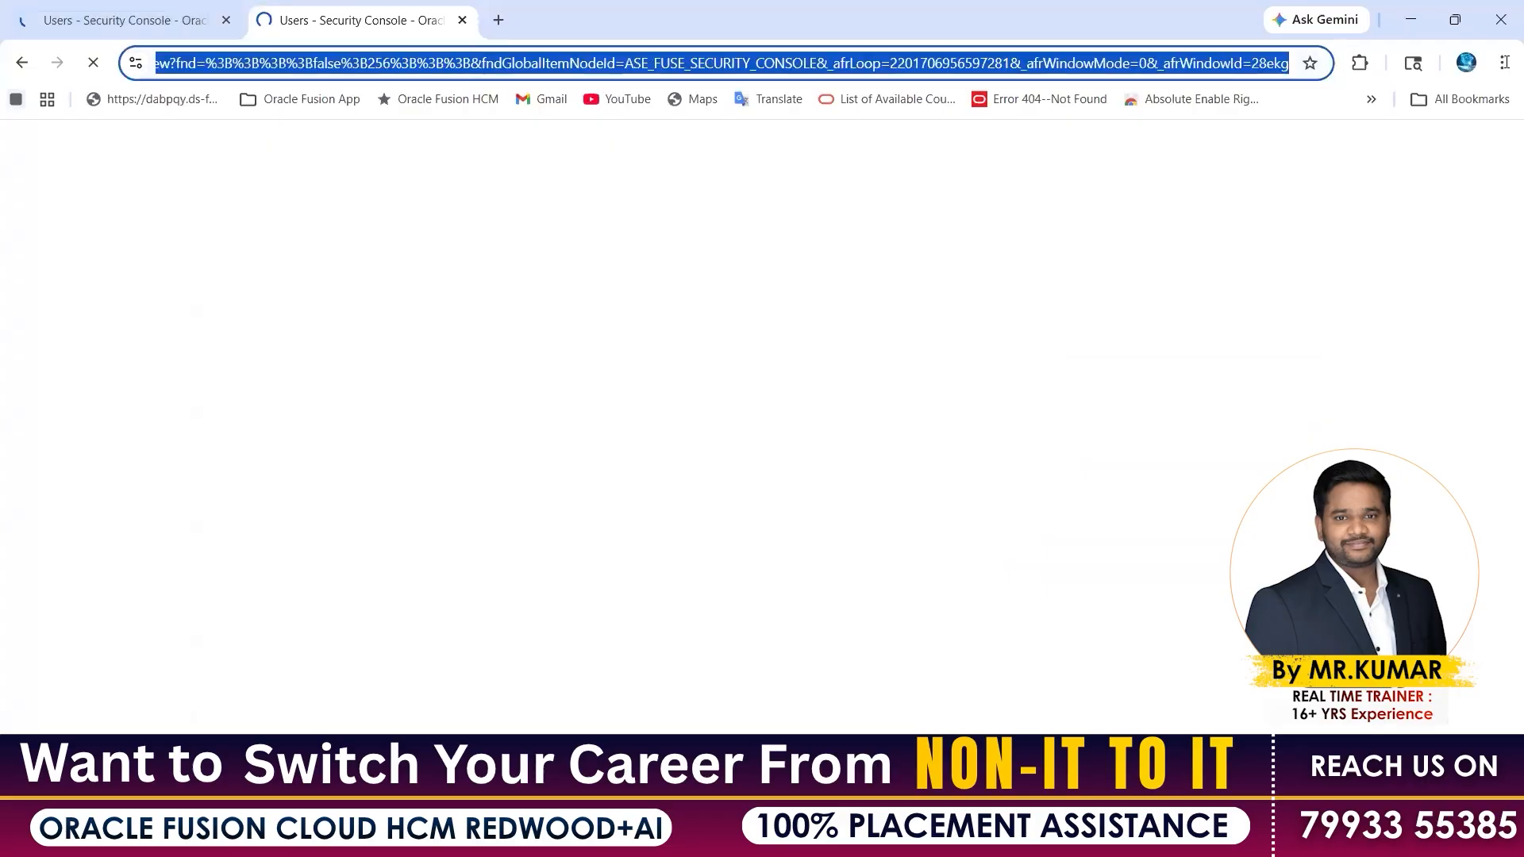
text(https://fa-eubg-test-saasfademo1.ds-fa.oraclepdemos.com)
key(Return)
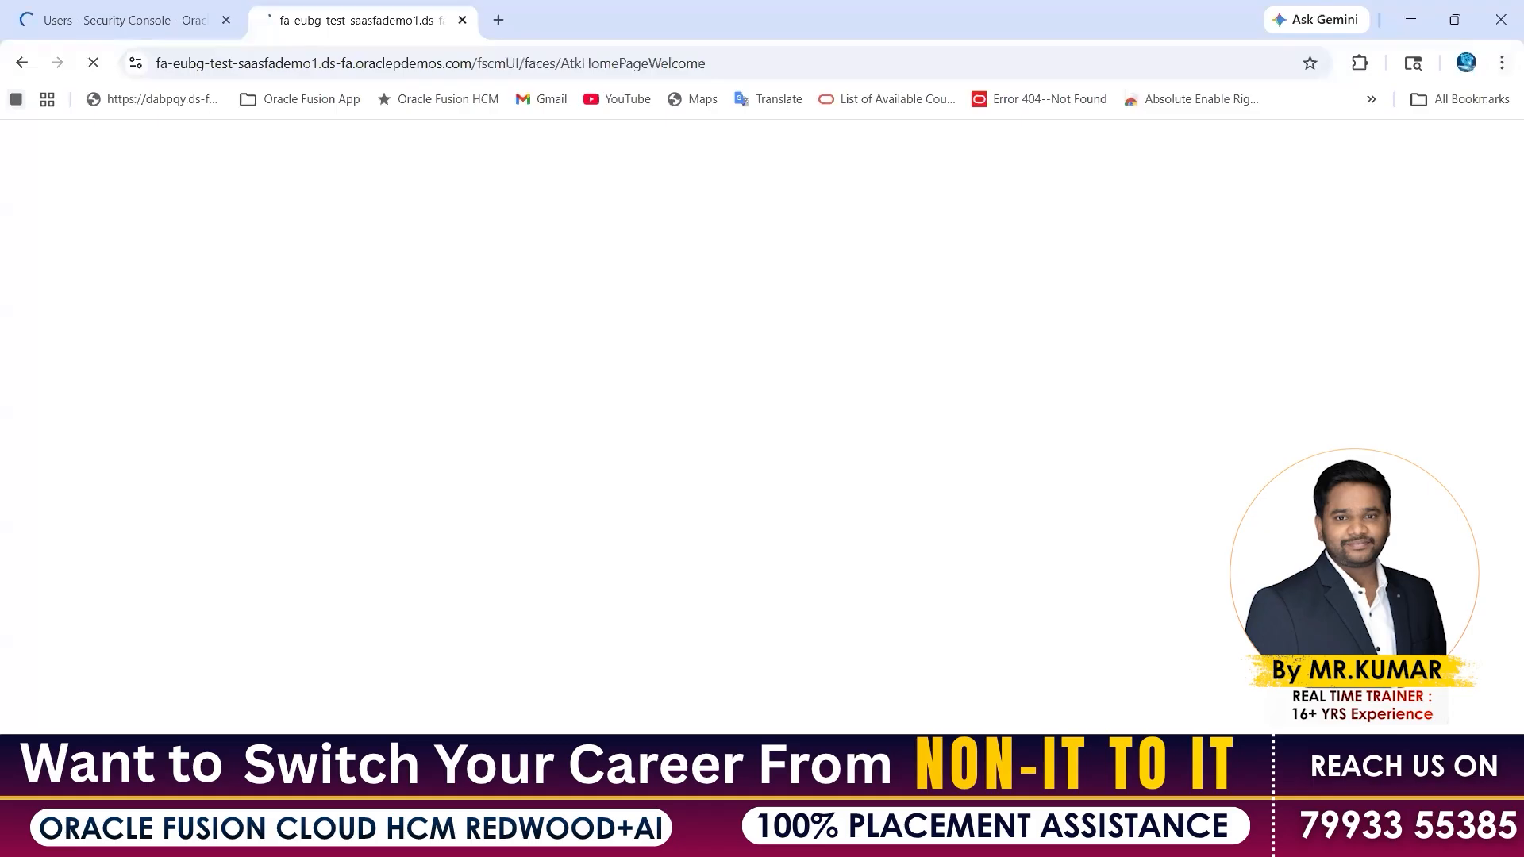
click(1377, 834)
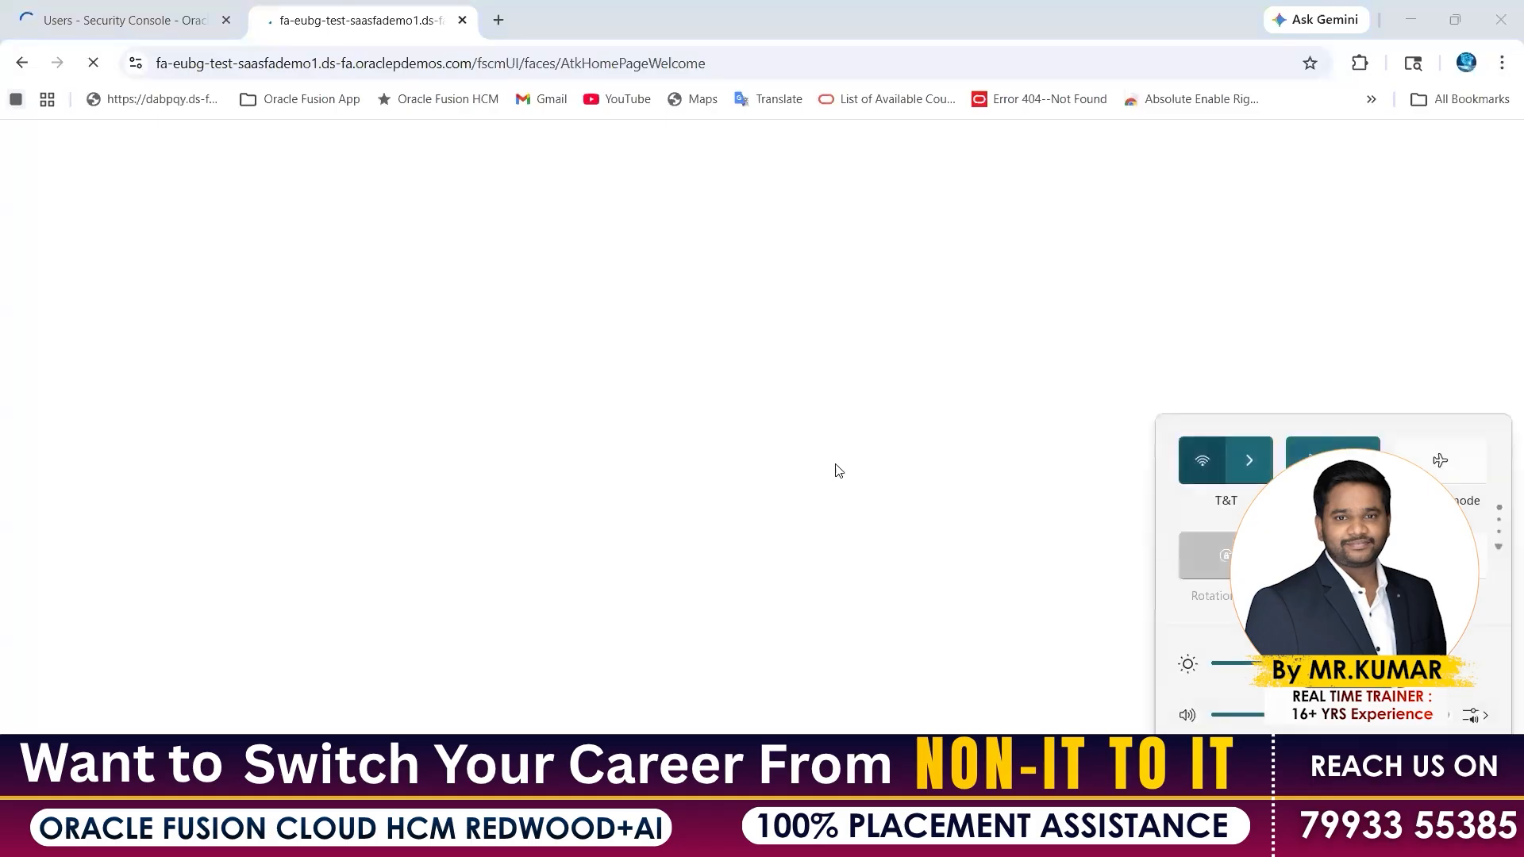
click(139, 285)
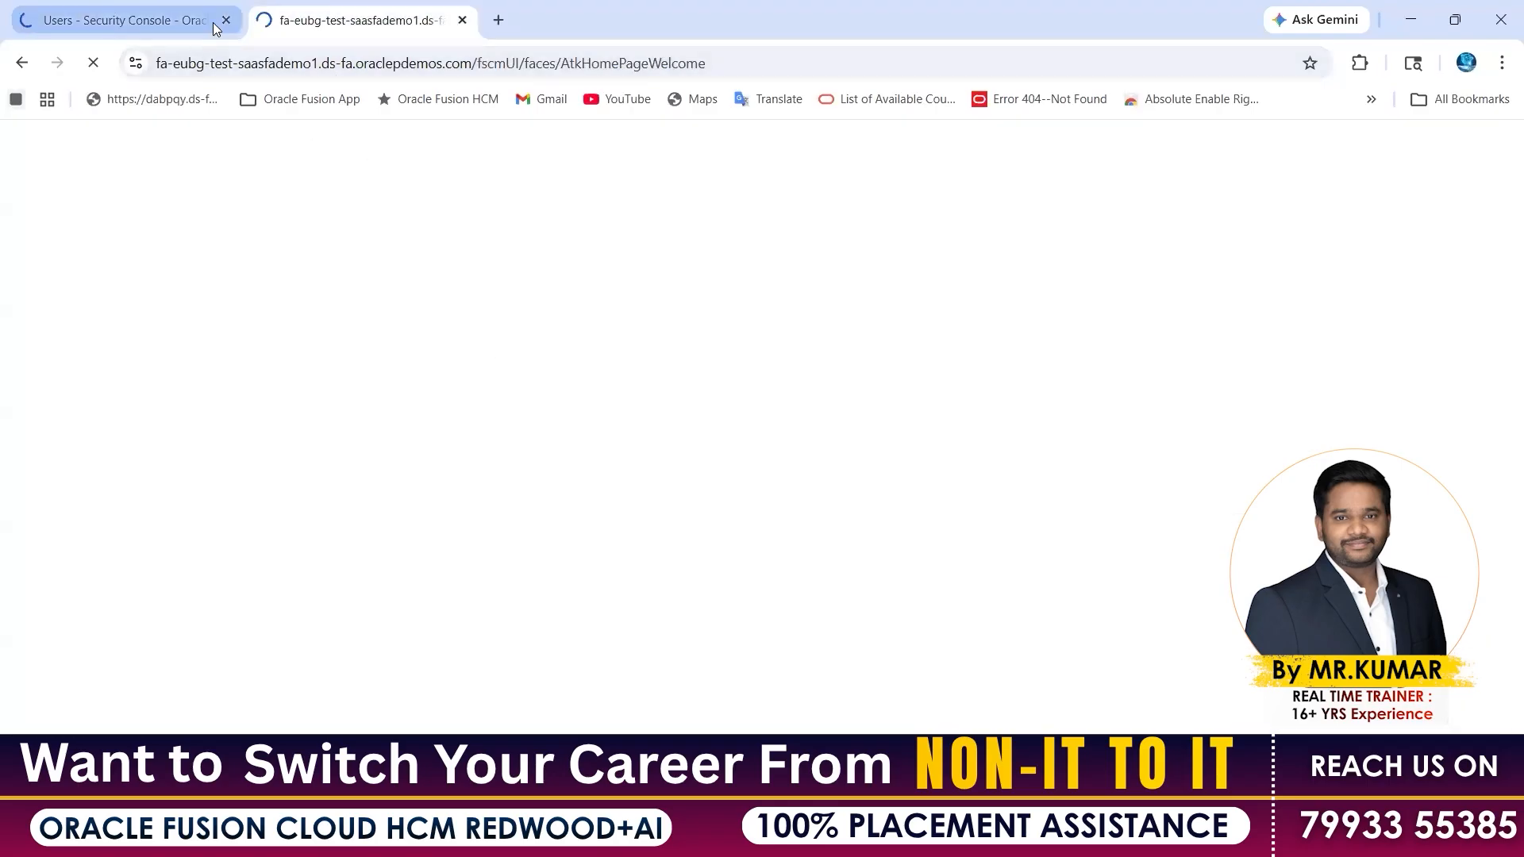
Close the original Security Console tab and load the bare demo site address
click(225, 20)
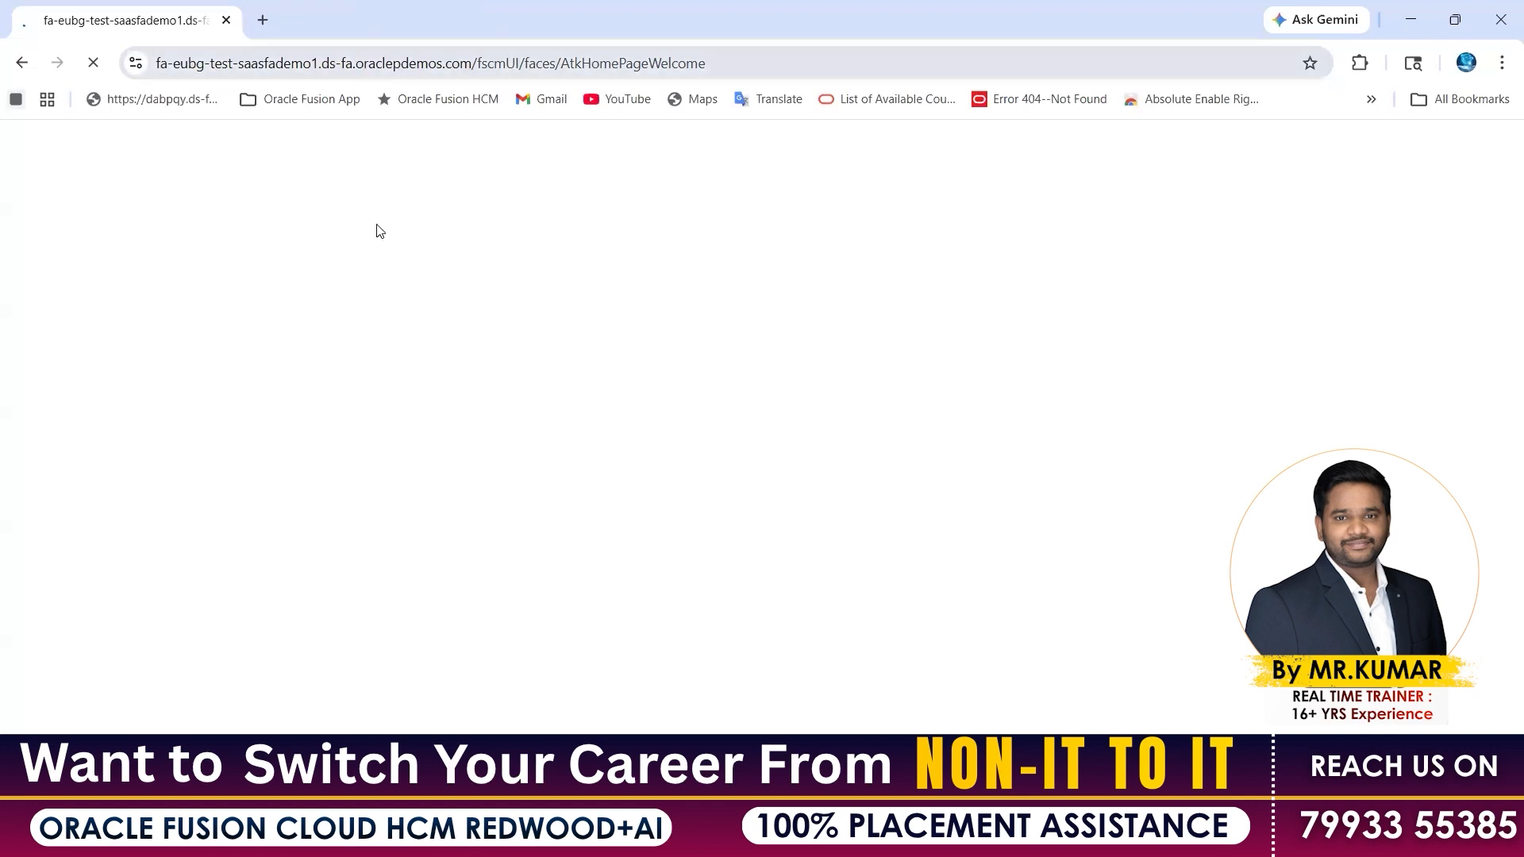
click(814, 56)
key(BackSpace)
key(Return)
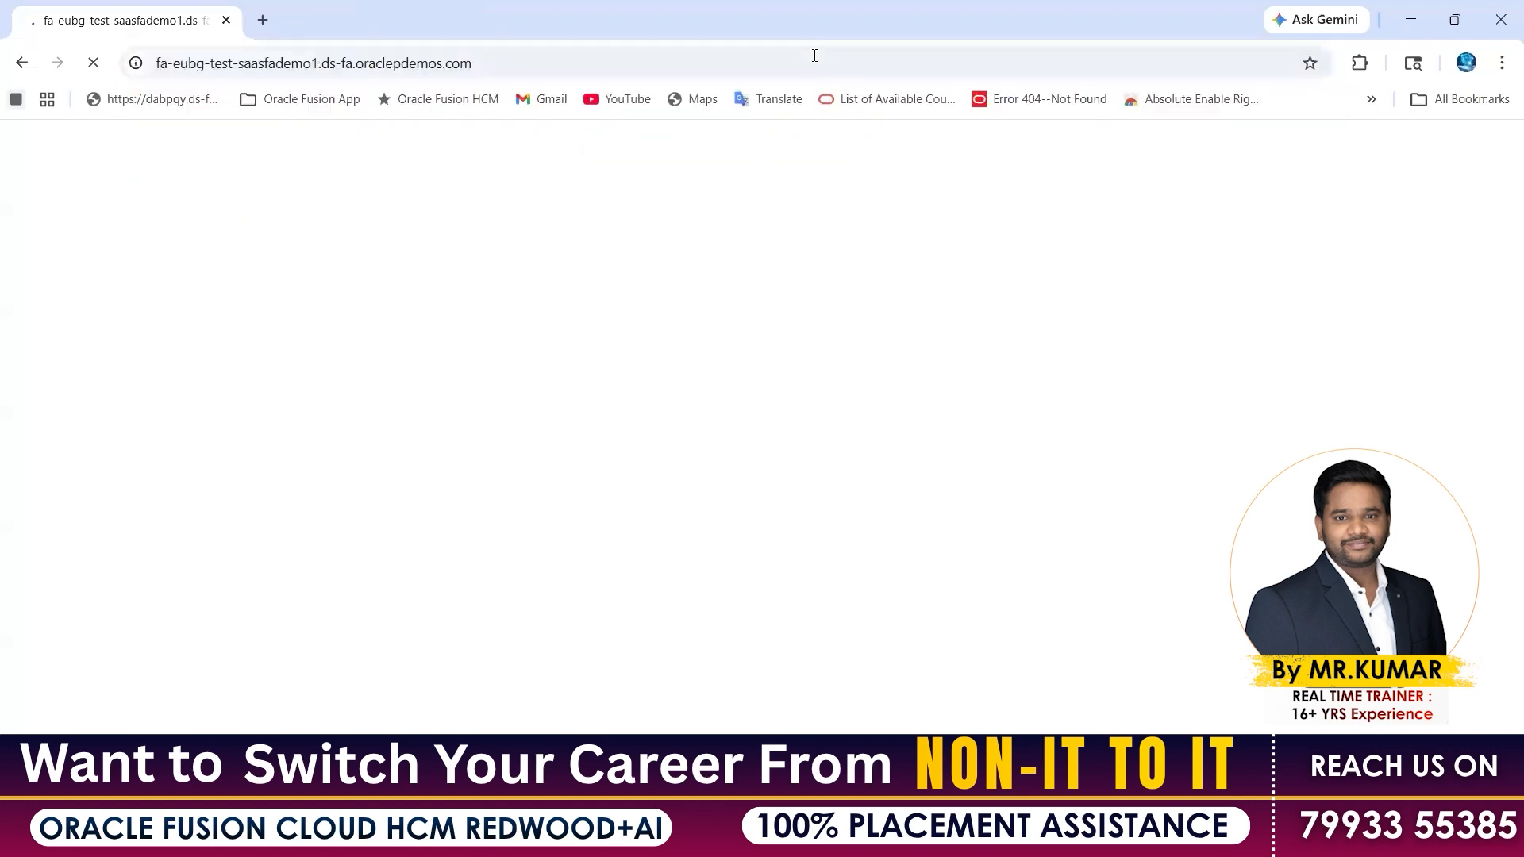
Open the Fusion demo site's sign-in page in a new private window
key(ctrl+shift+n)
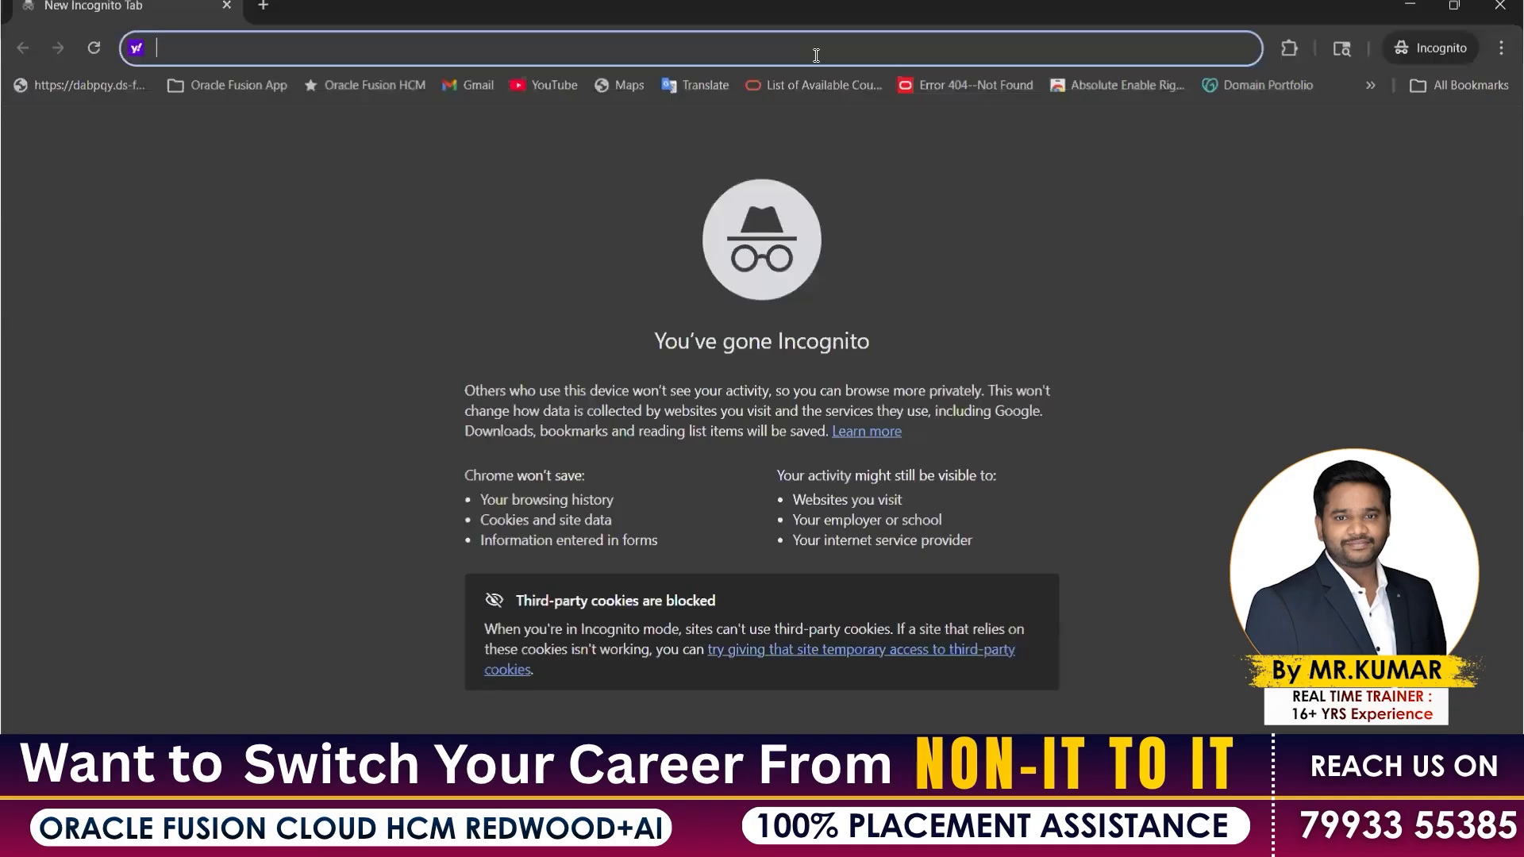
text(eub)
click(422, 148)
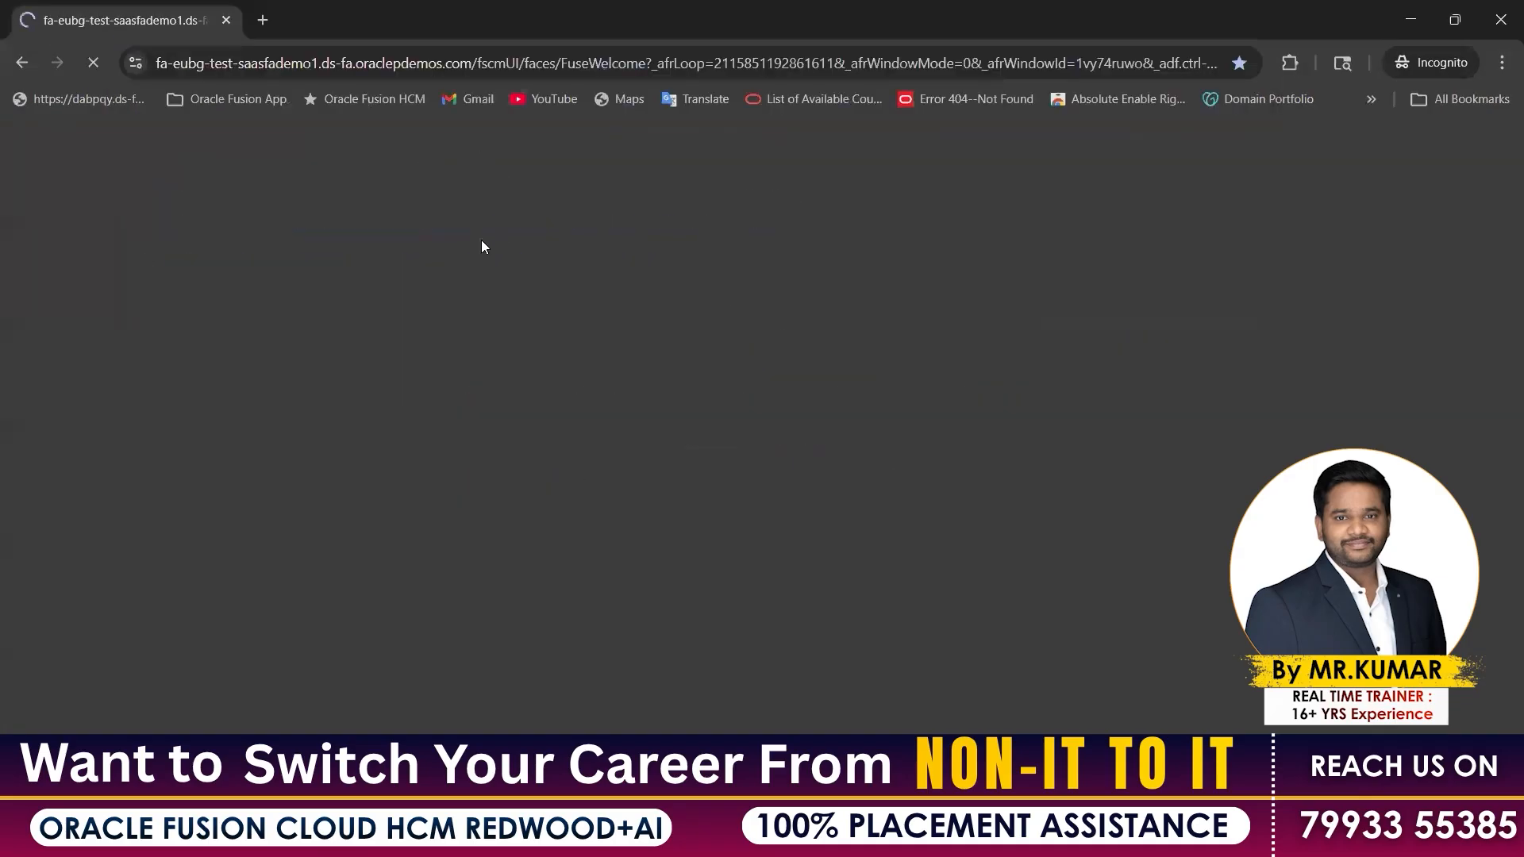
key(alt+Tab)
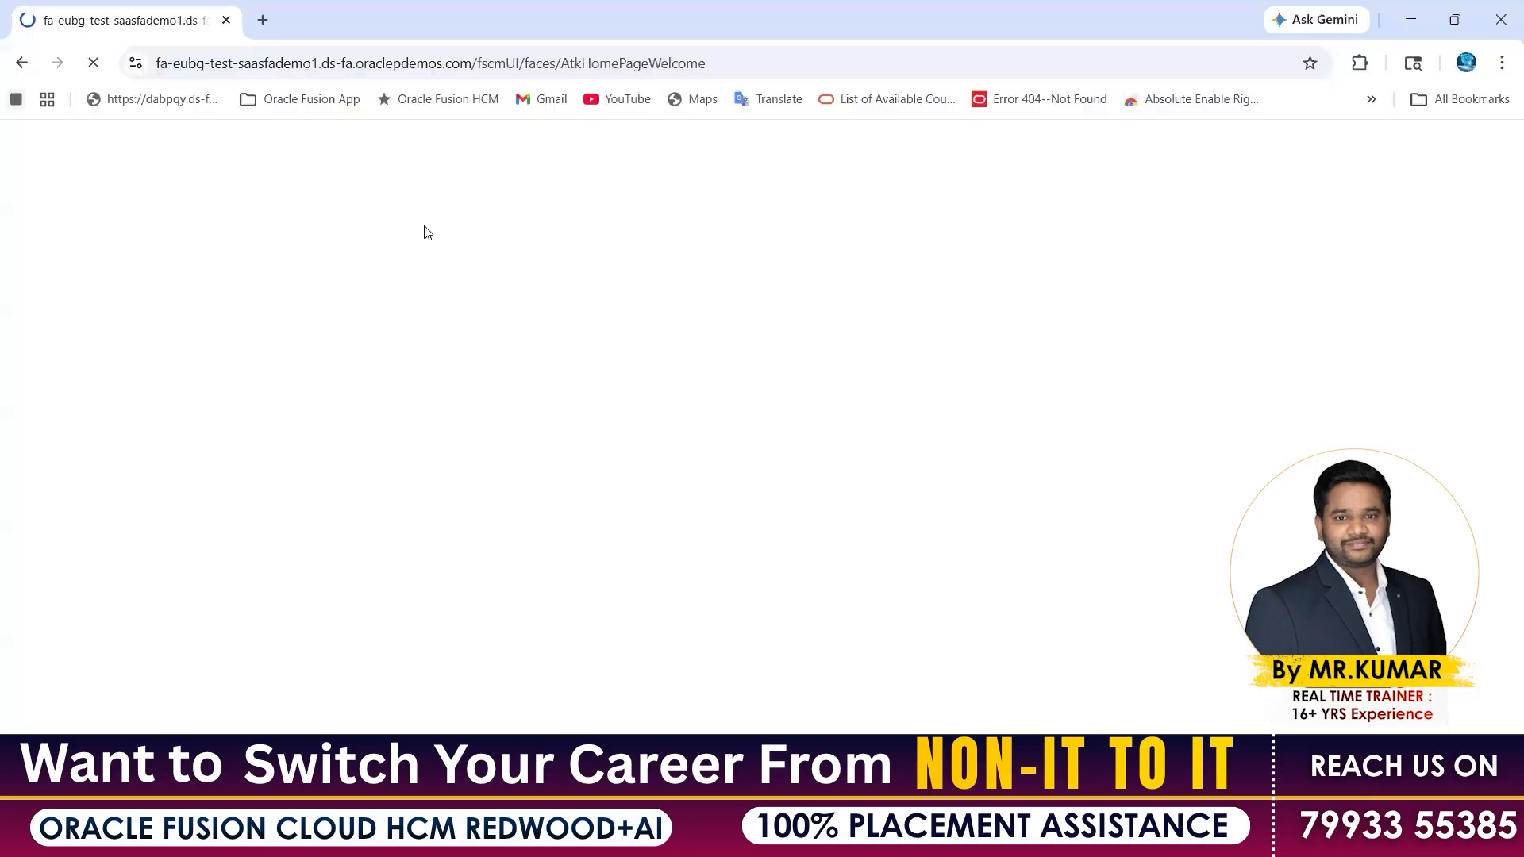
key(alt+Tab)
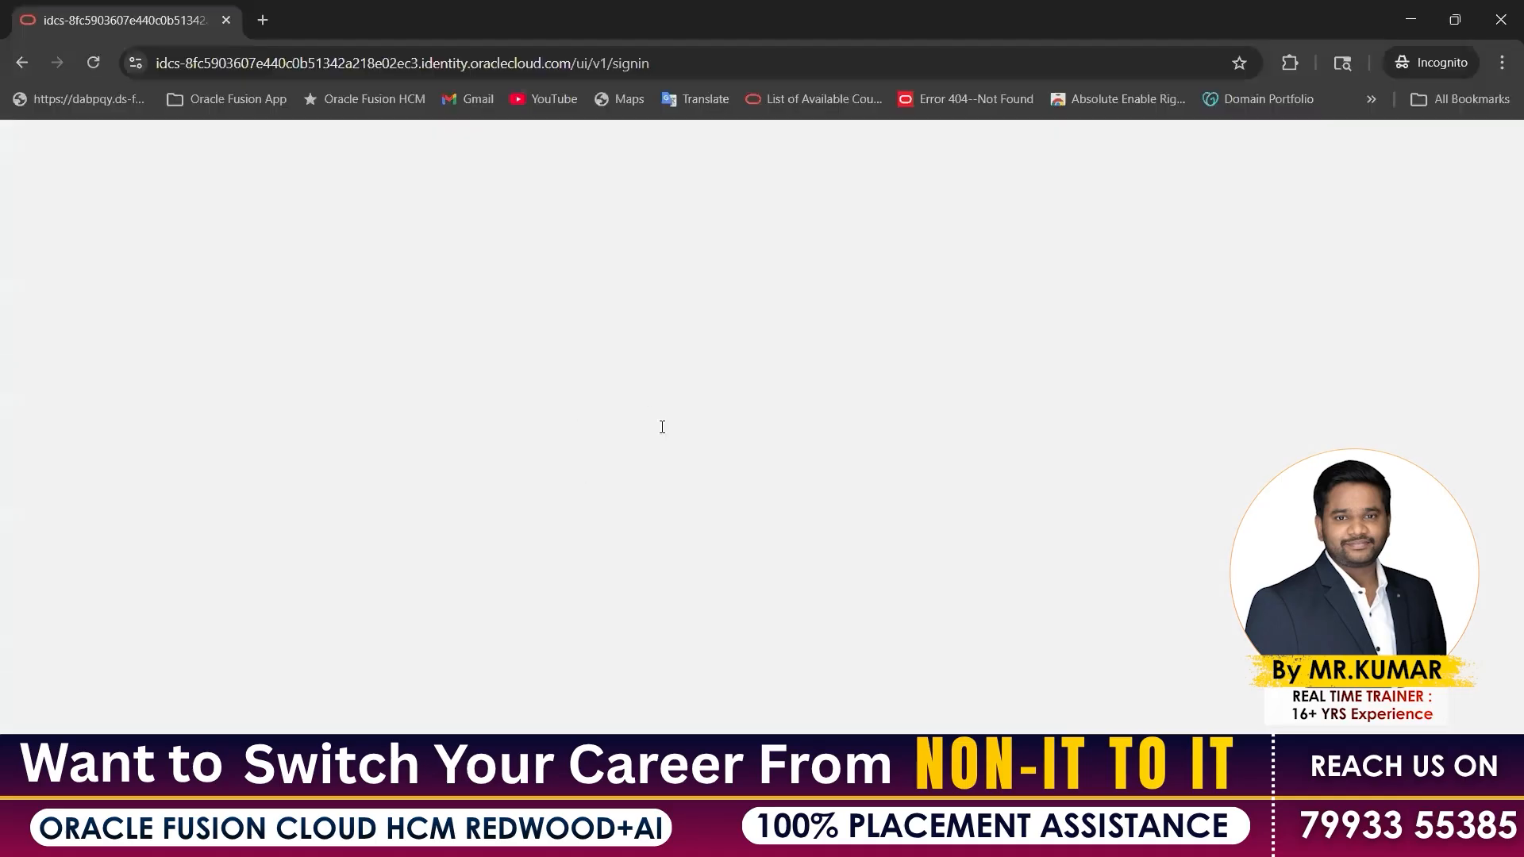
Sign in to Oracle Cloud with the saved admin login credentials
text(HCM.L)
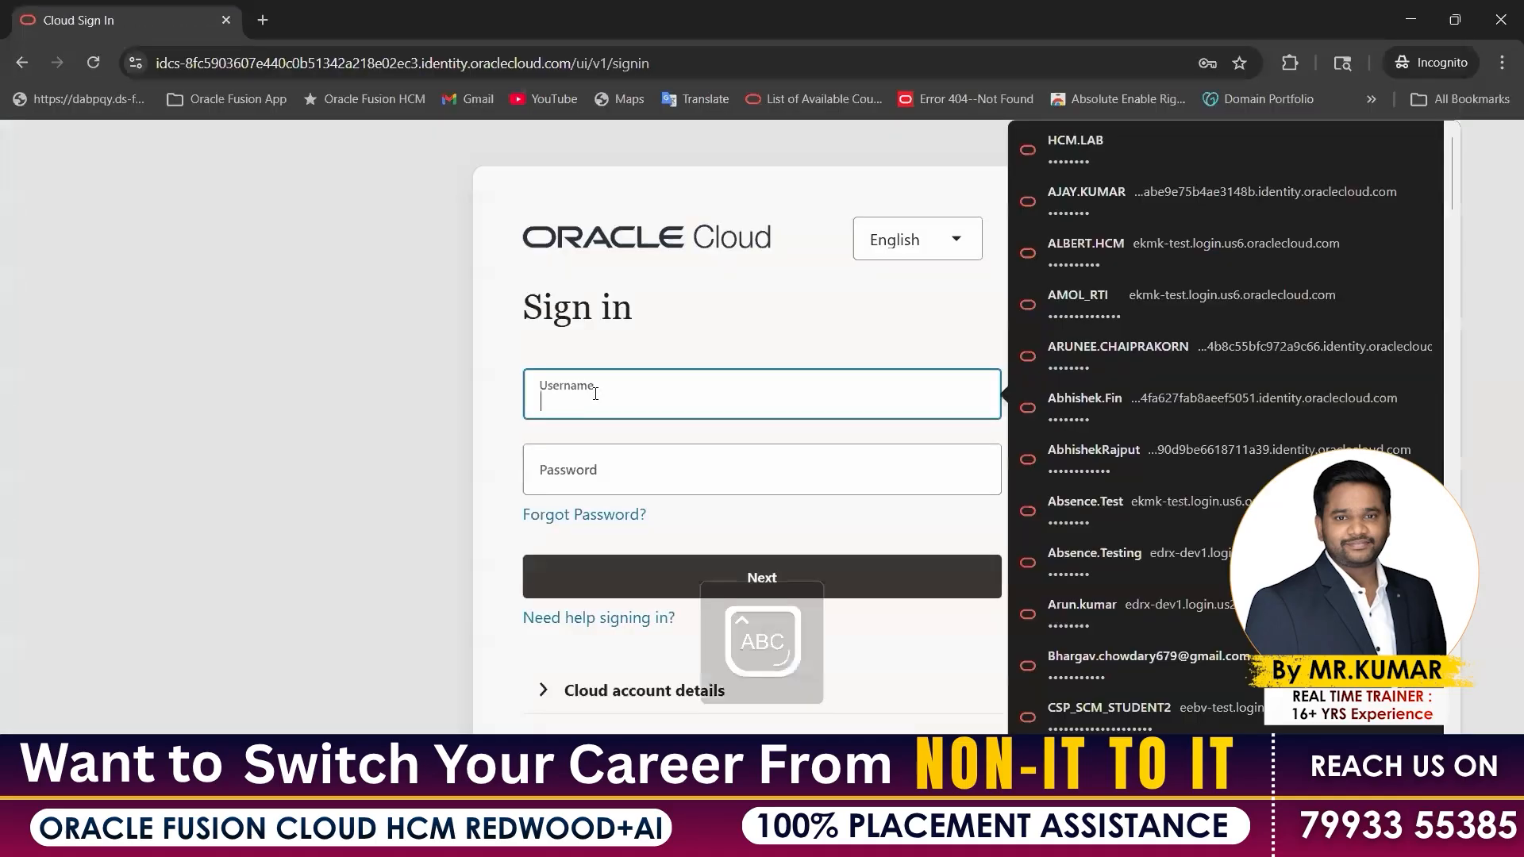
text(AB)
key(Tab)
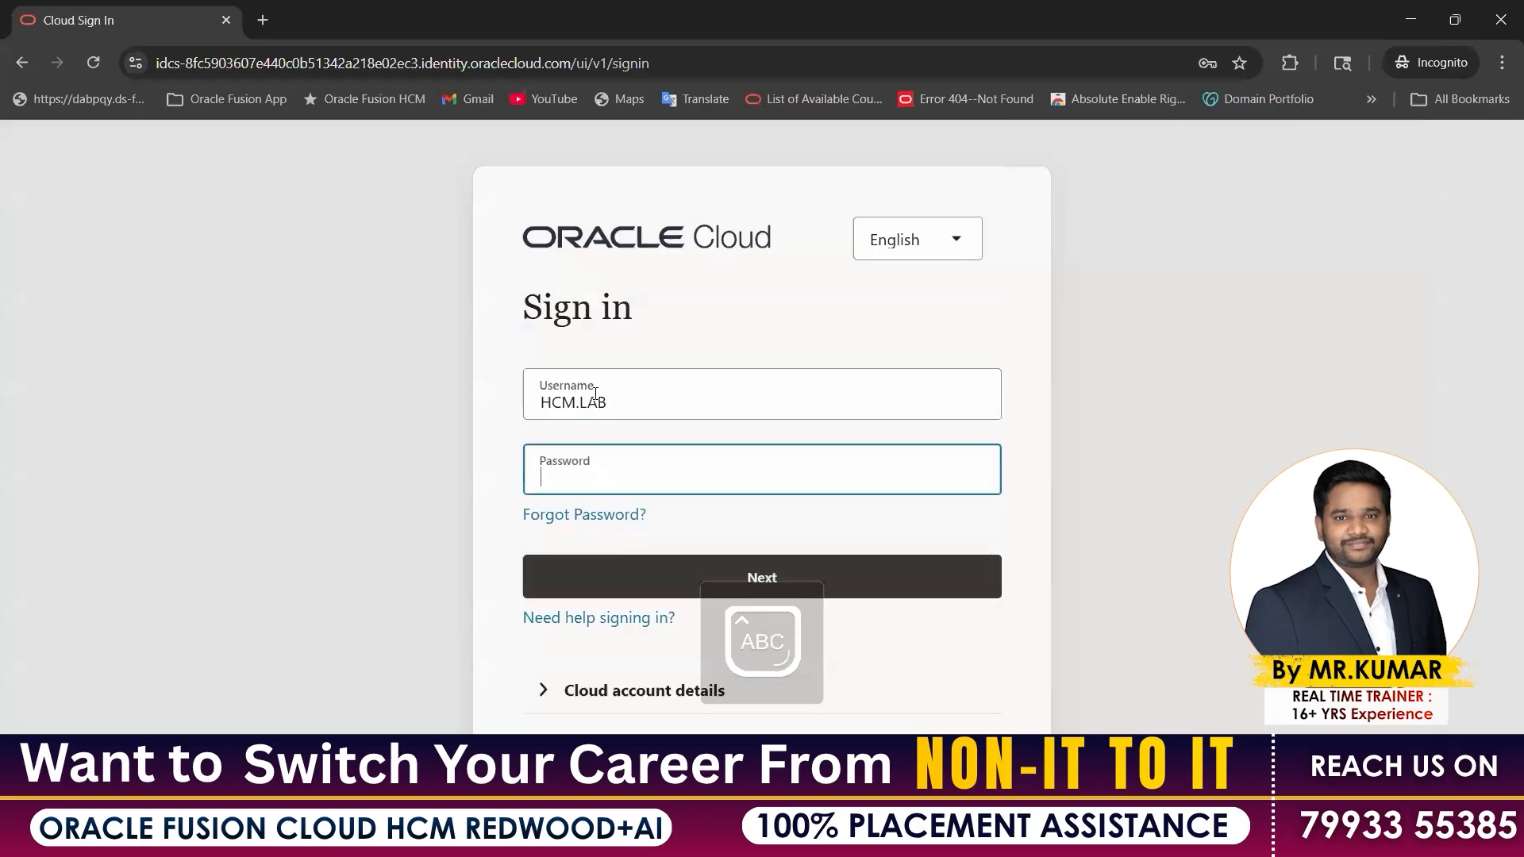
click(596, 394)
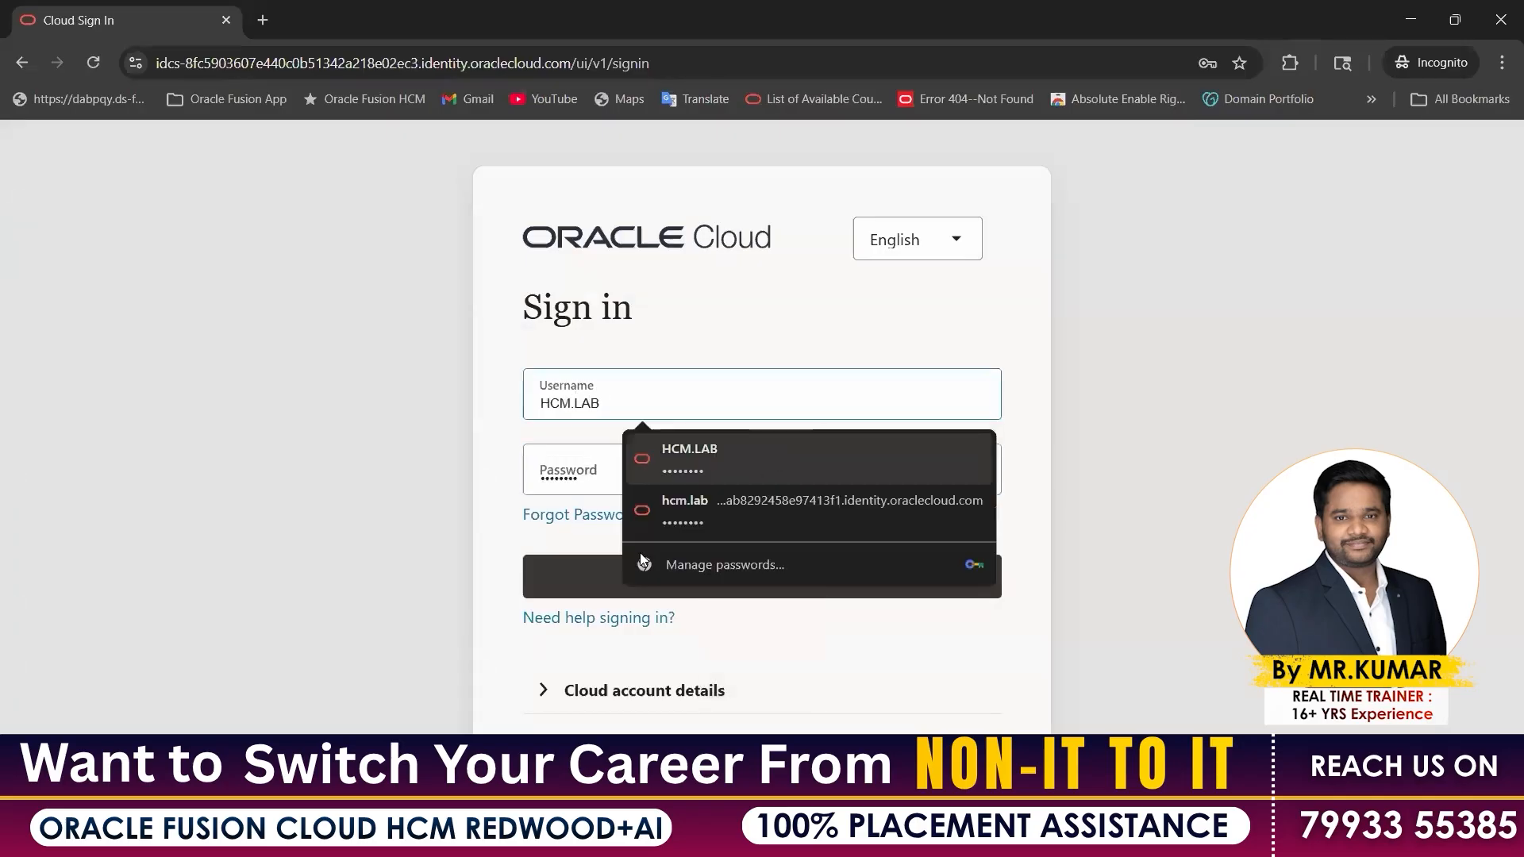
click(773, 444)
click(647, 584)
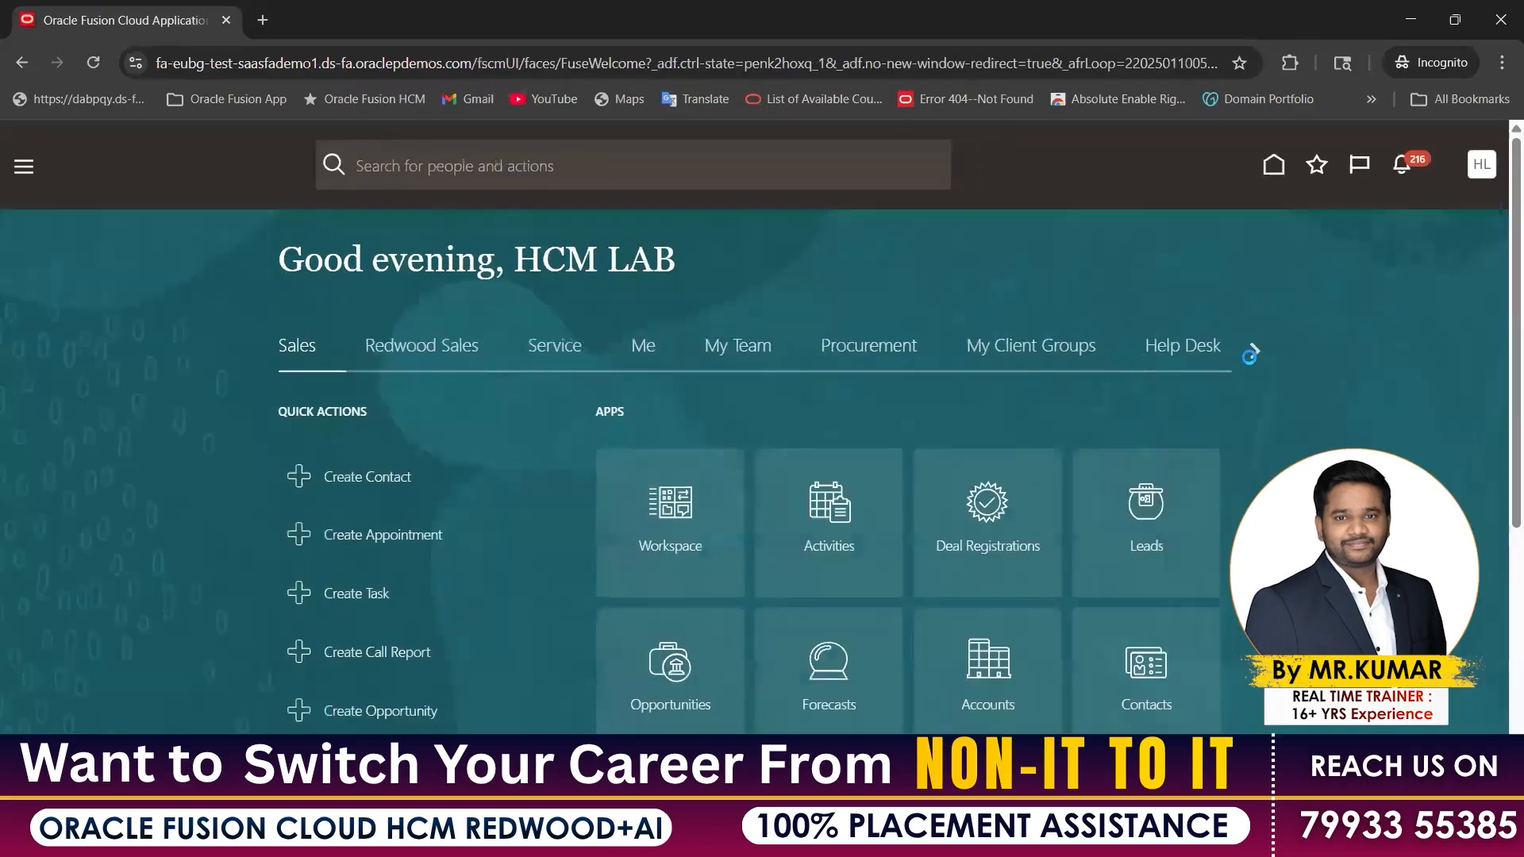
Page through the home page work area groups to show the Tools apps
click(1254, 350)
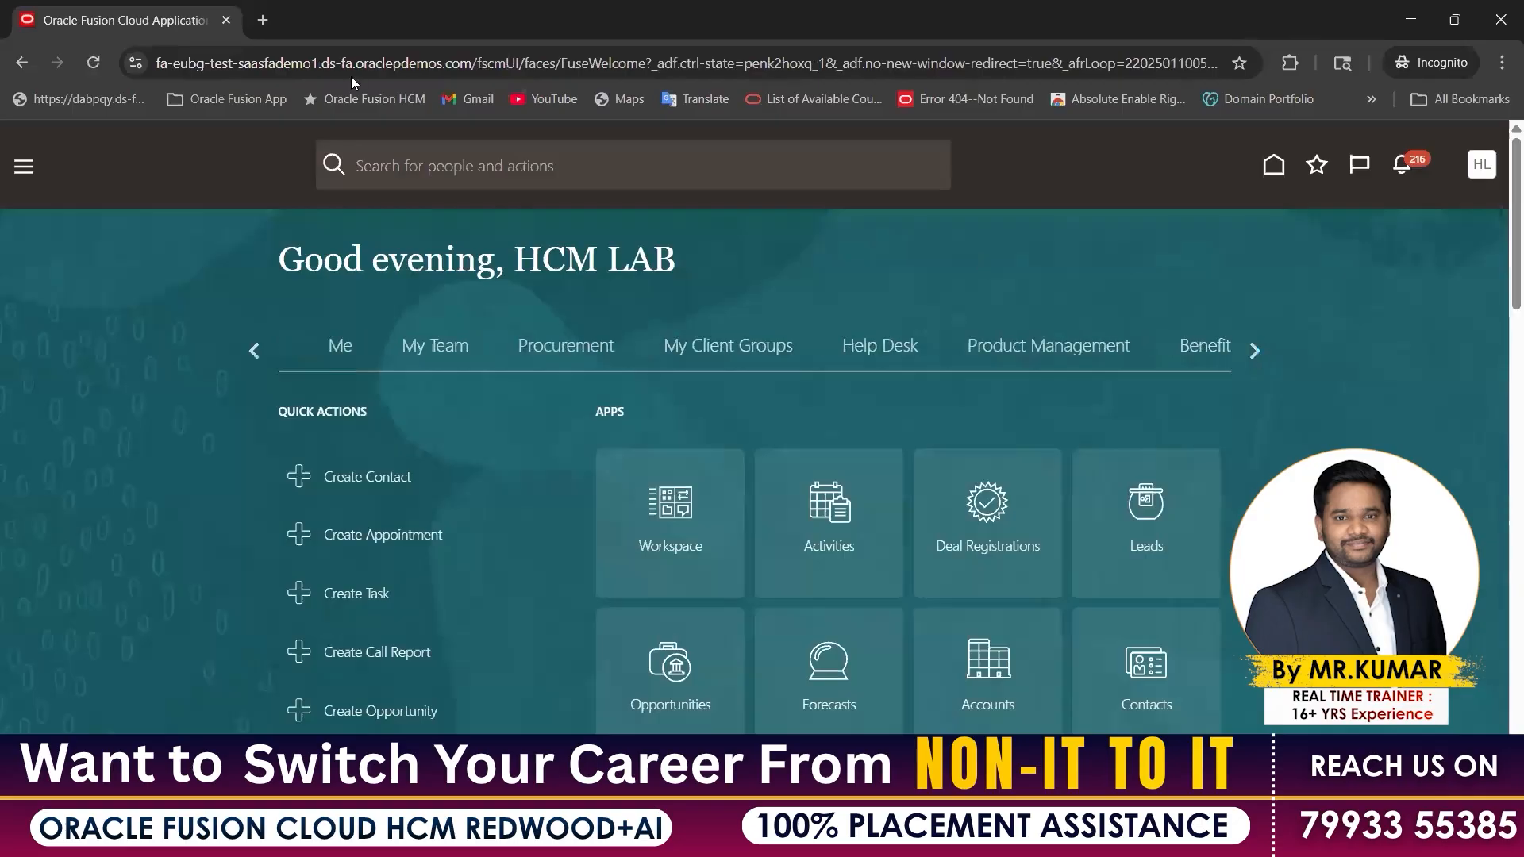
click(1252, 350)
click(1252, 350)
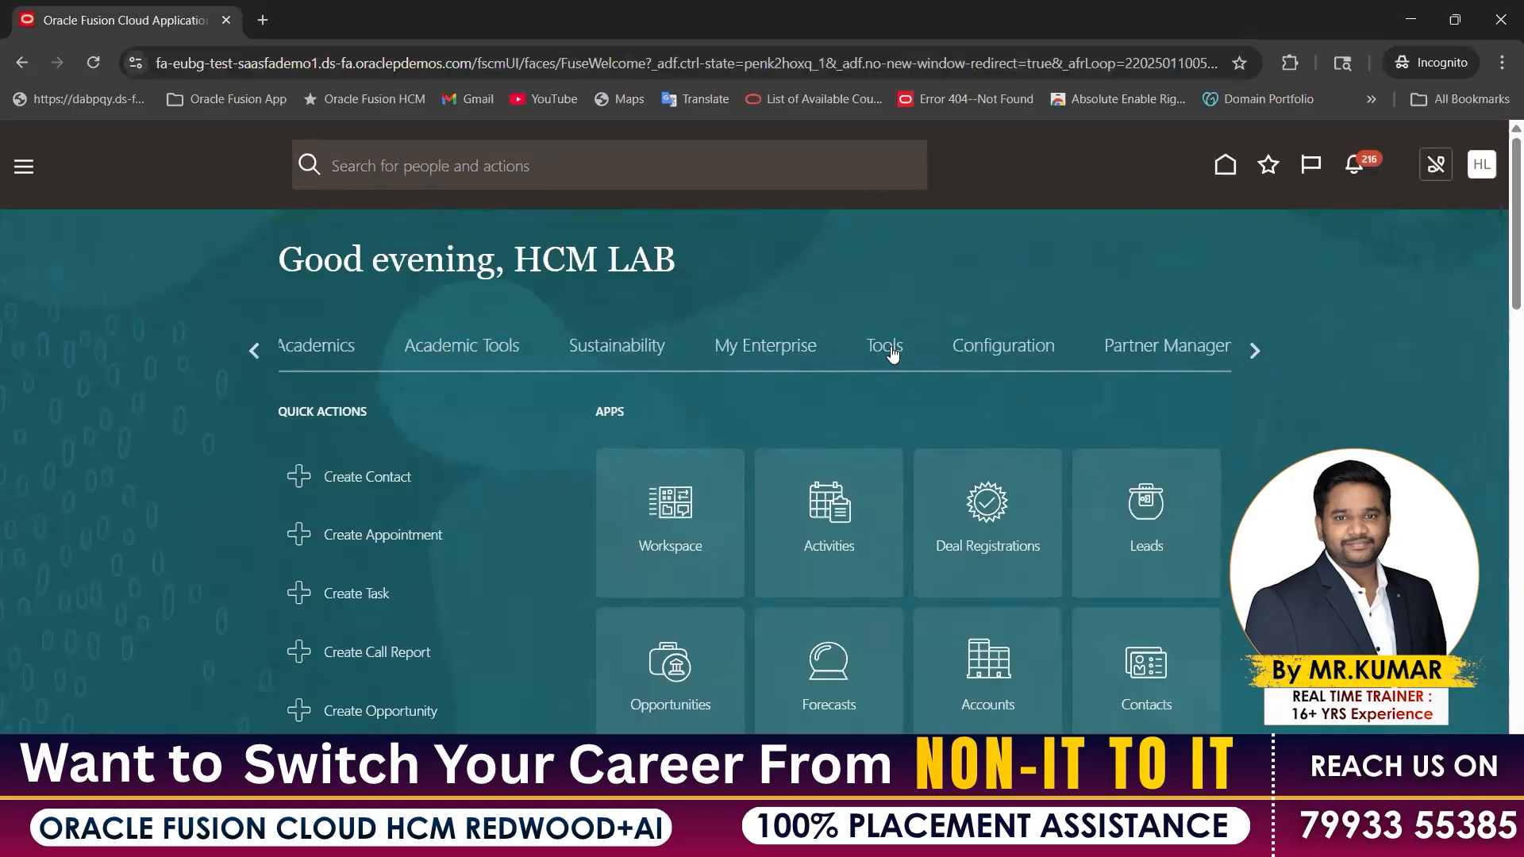
click(887, 350)
scroll(1109, 481, down, 3)
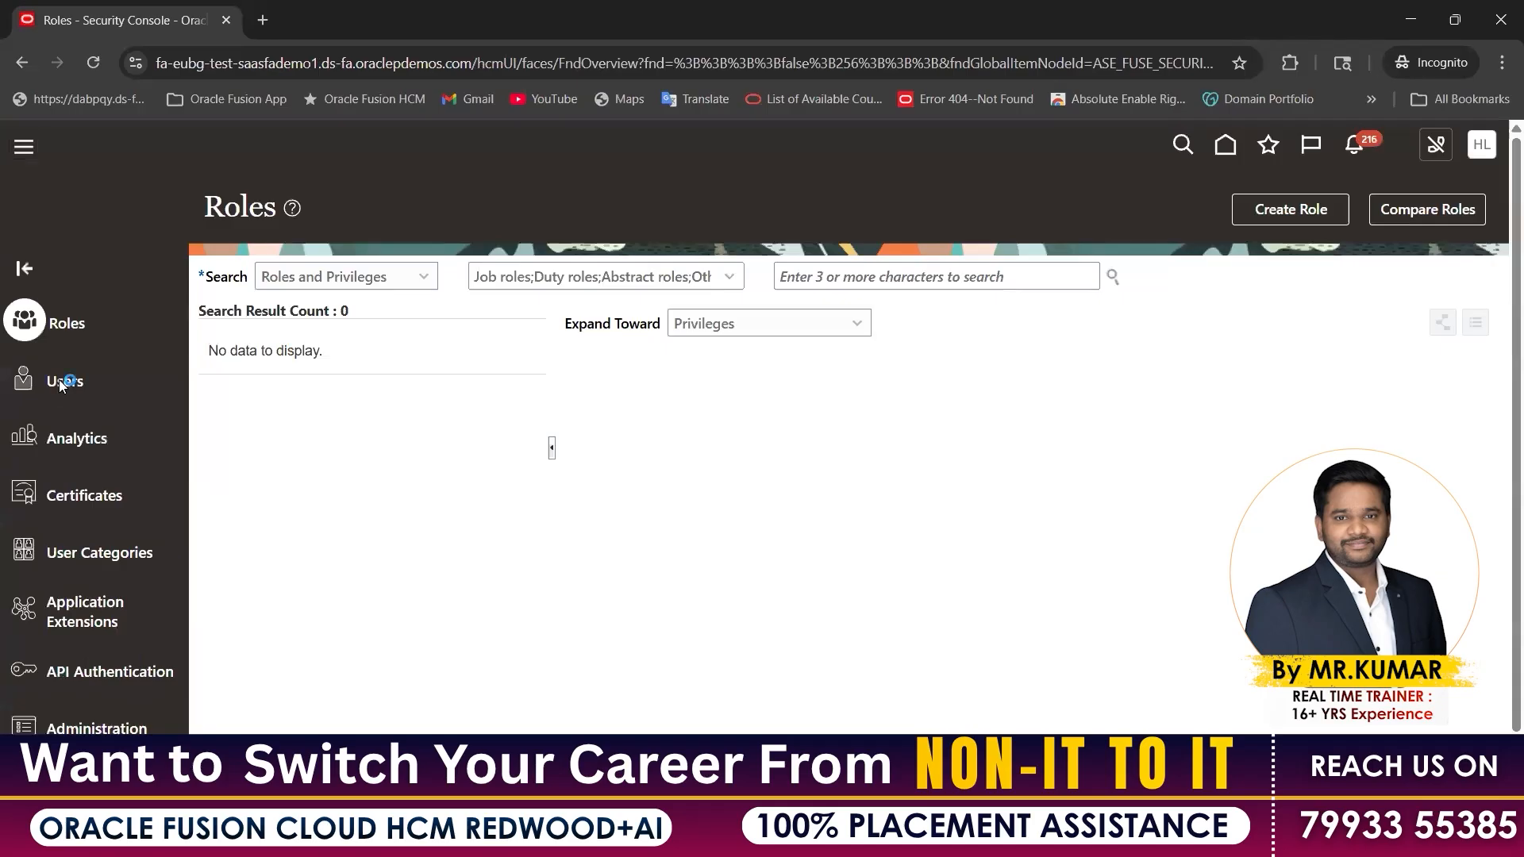
Search the User Accounts list for the new user's name
click(57, 384)
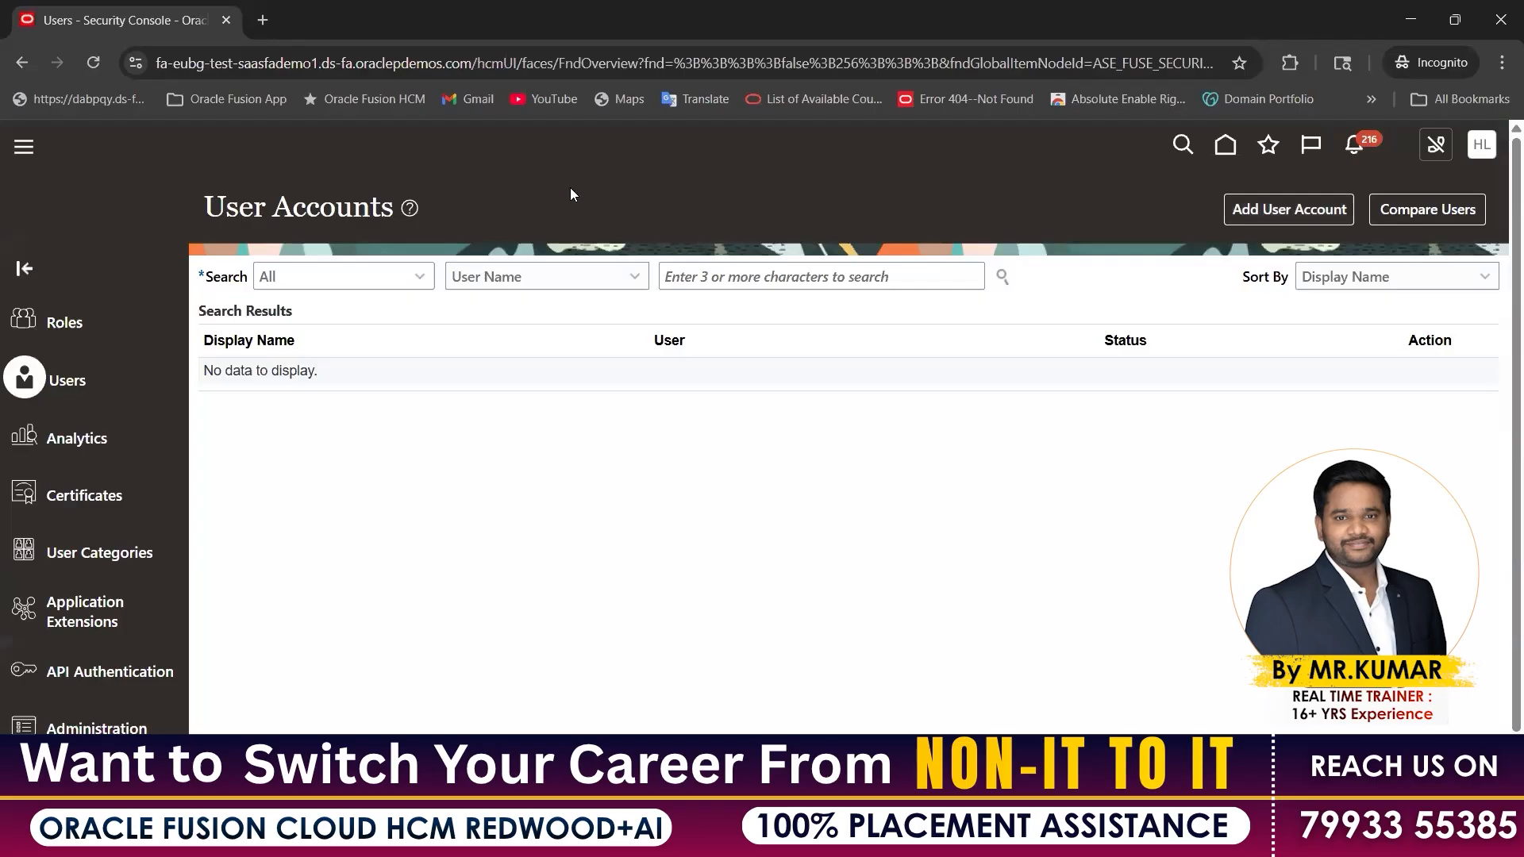
drag(394, 206, 213, 205)
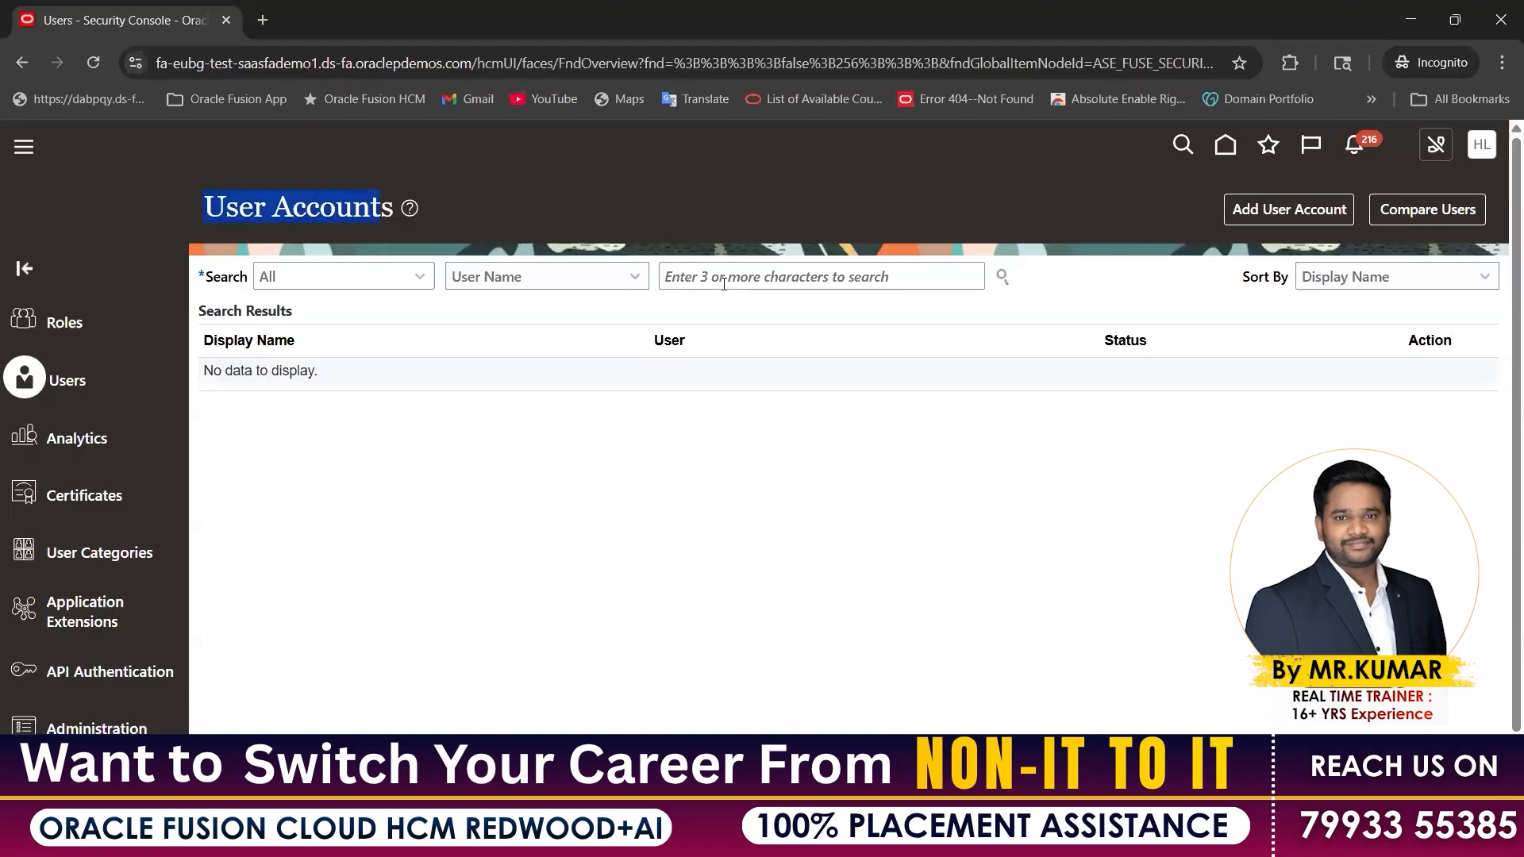
click(723, 283)
text(Pramodh)
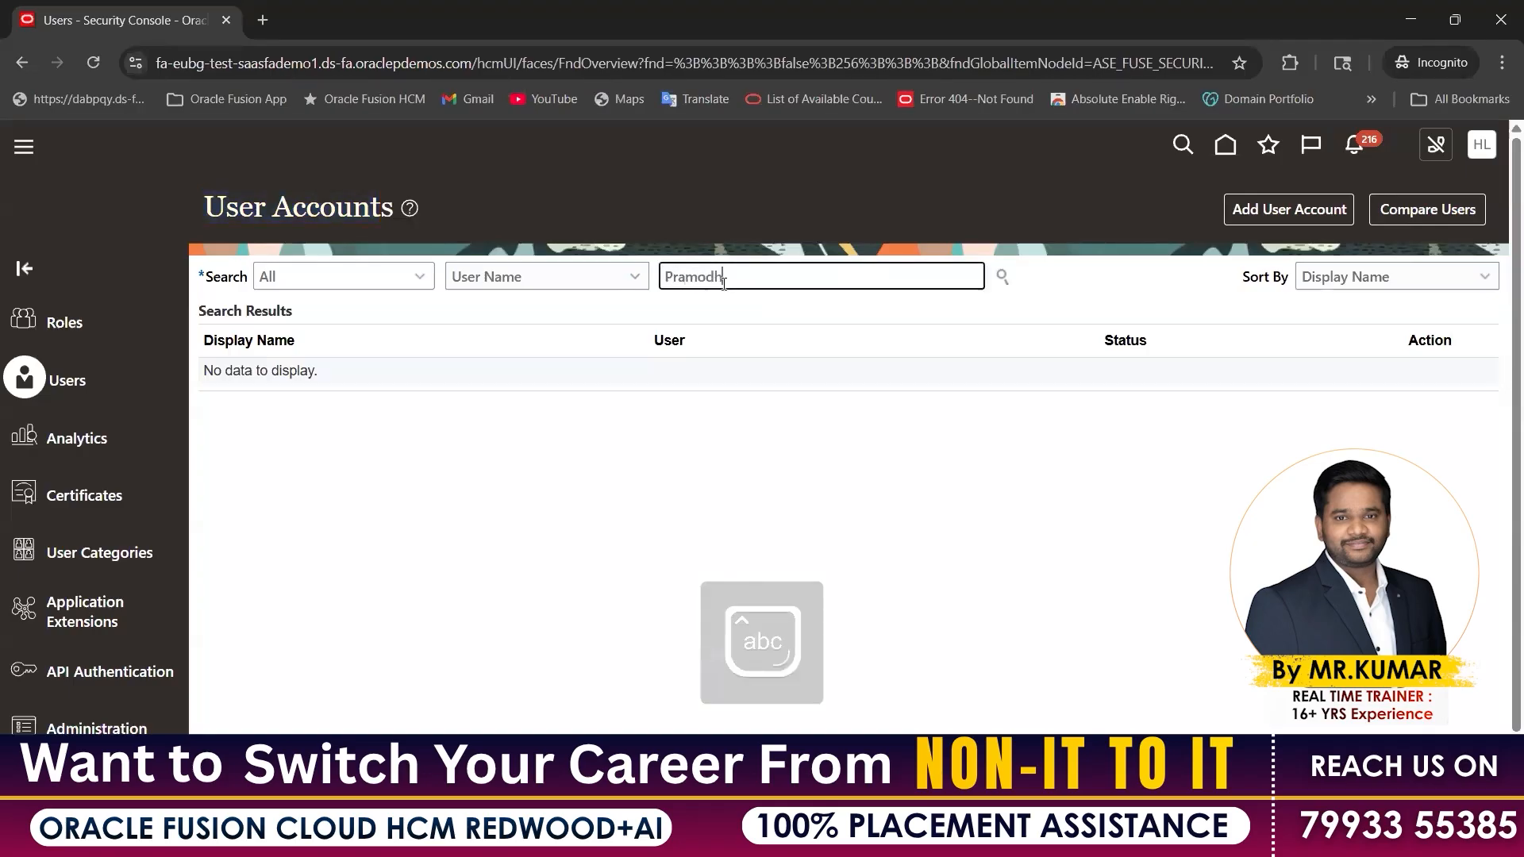
text( TrioTech)
key(Return)
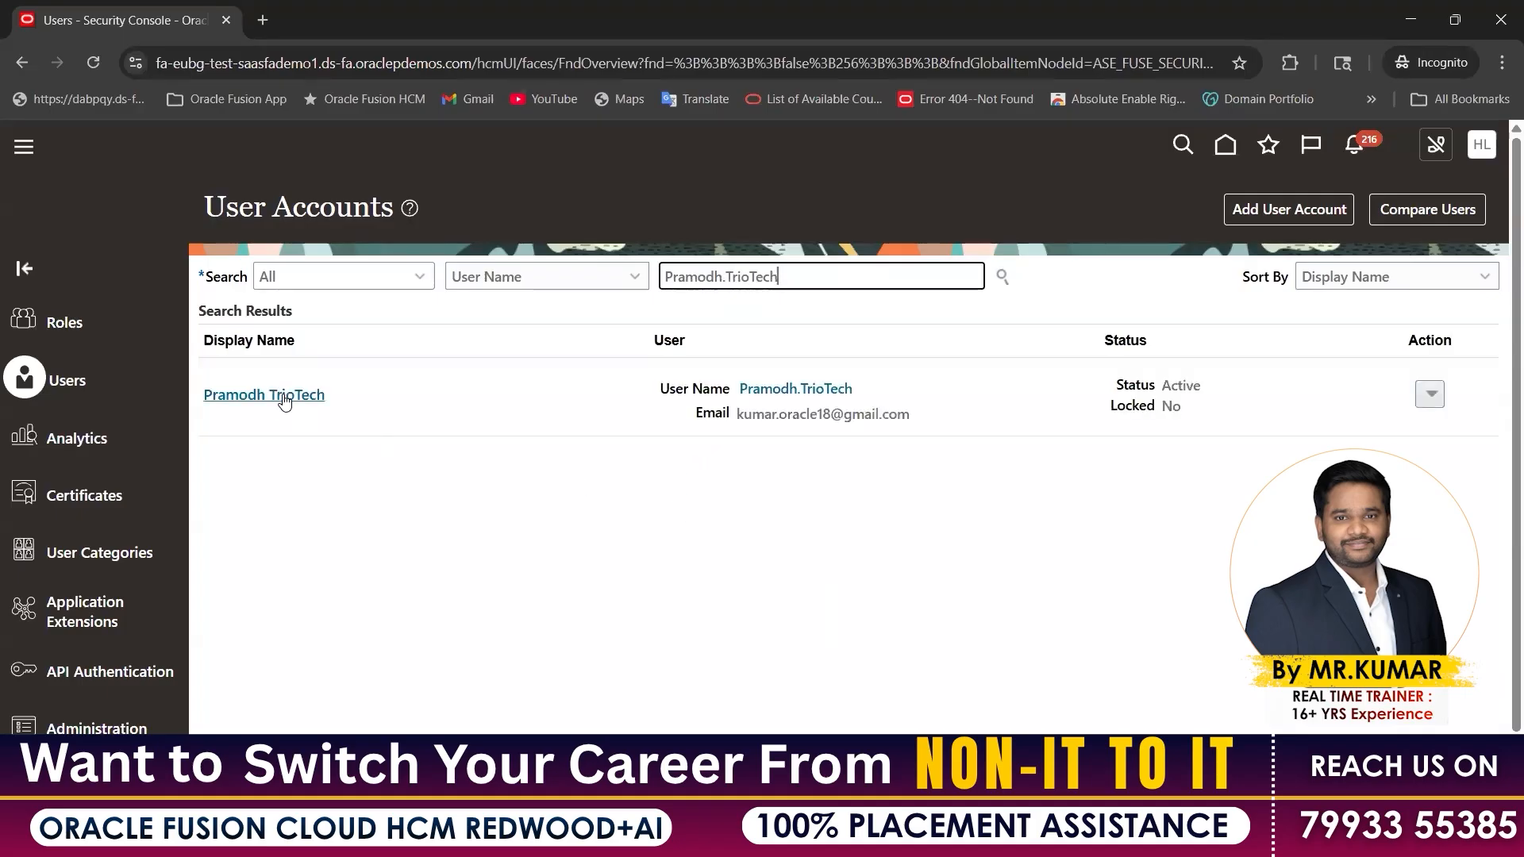
Keep User Name as the search field, then sign out via the Settings and Actions menu
click(474, 551)
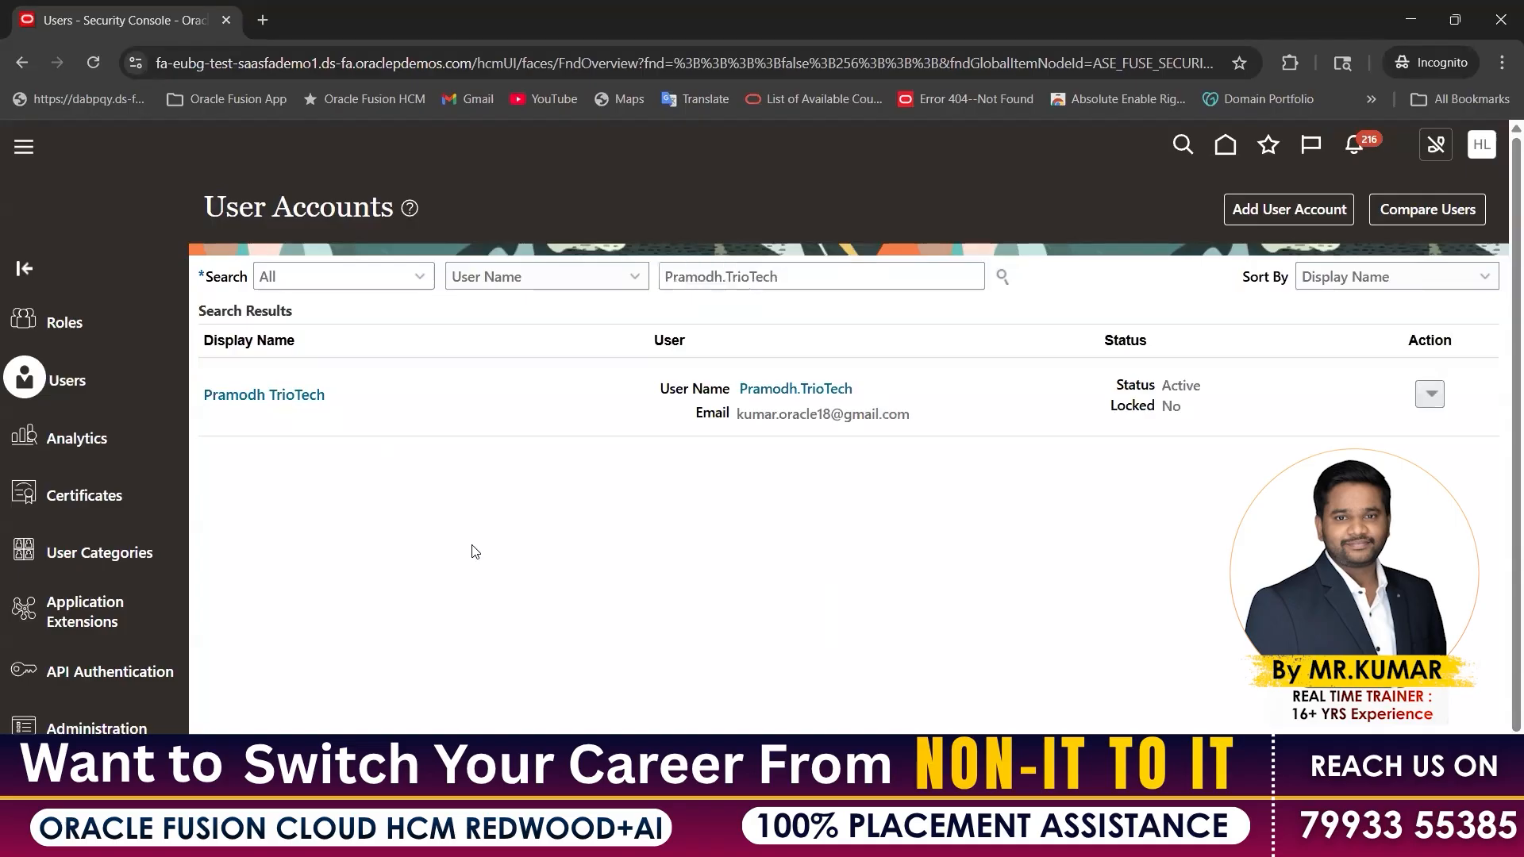
click(502, 280)
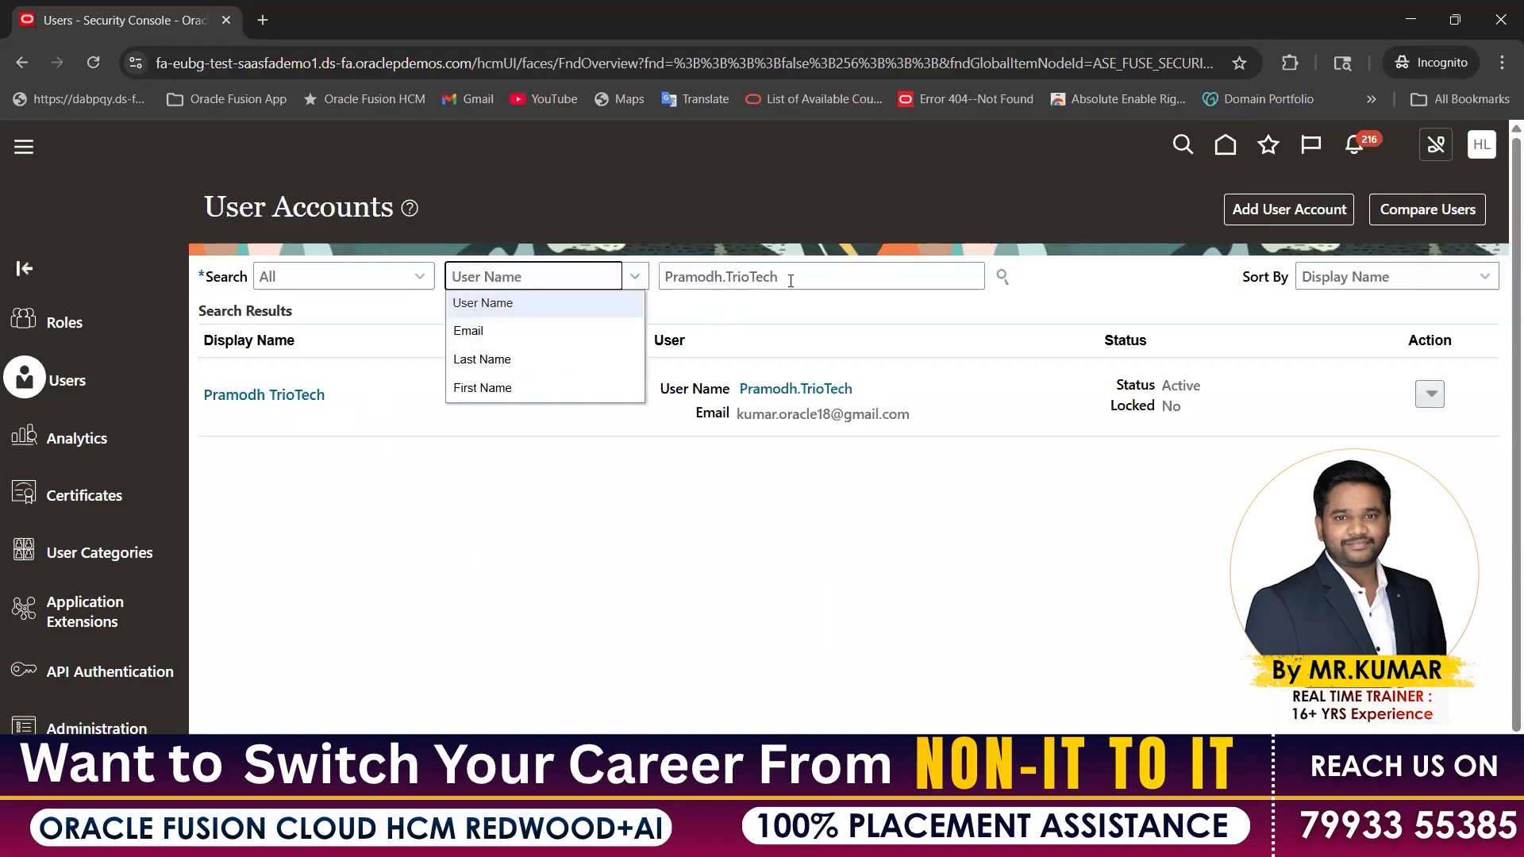
key(Tab)
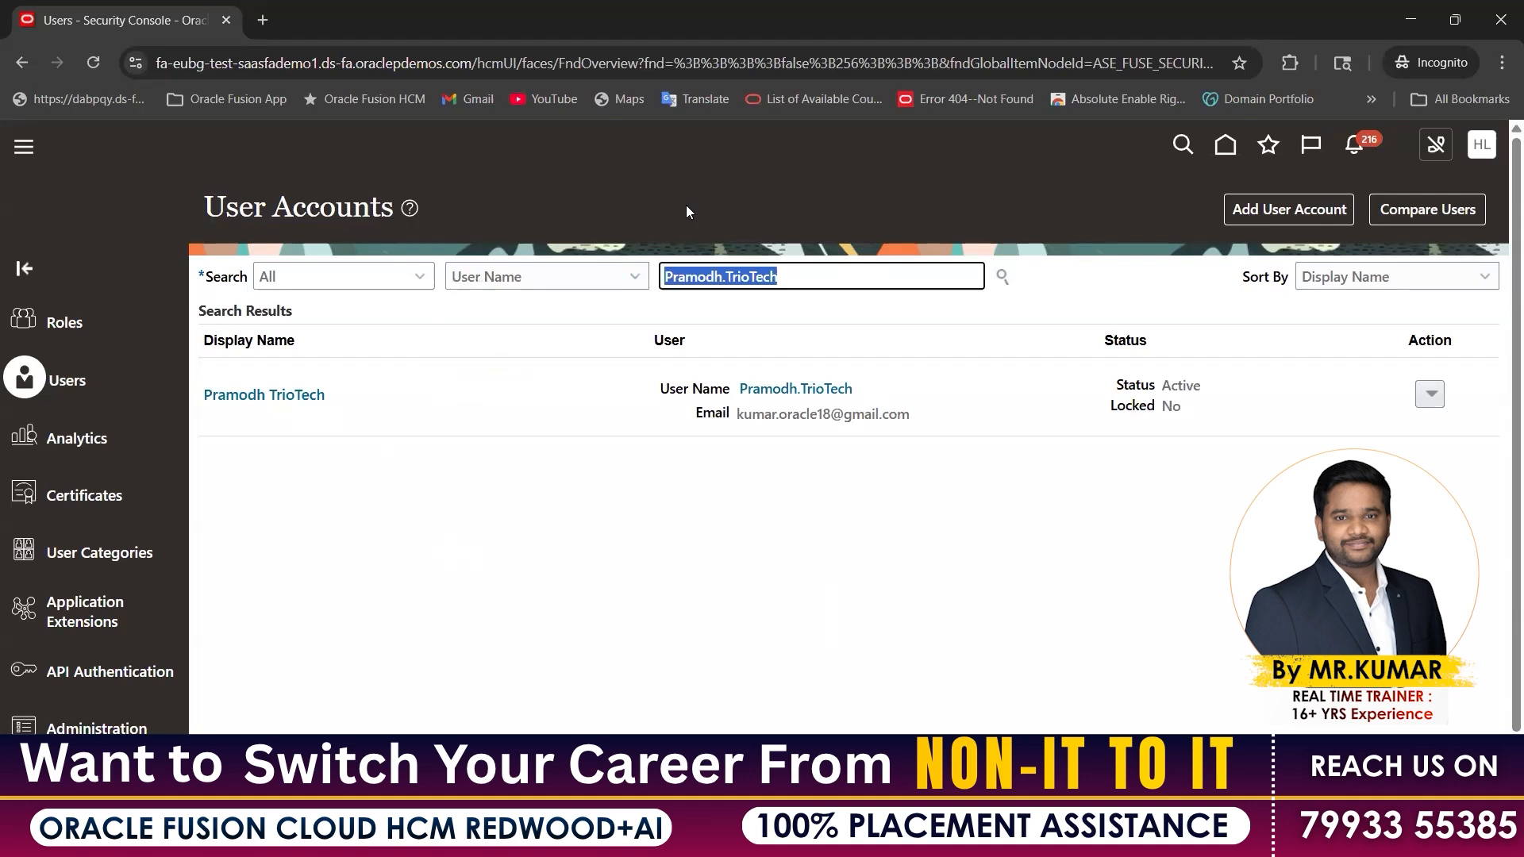
click(281, 399)
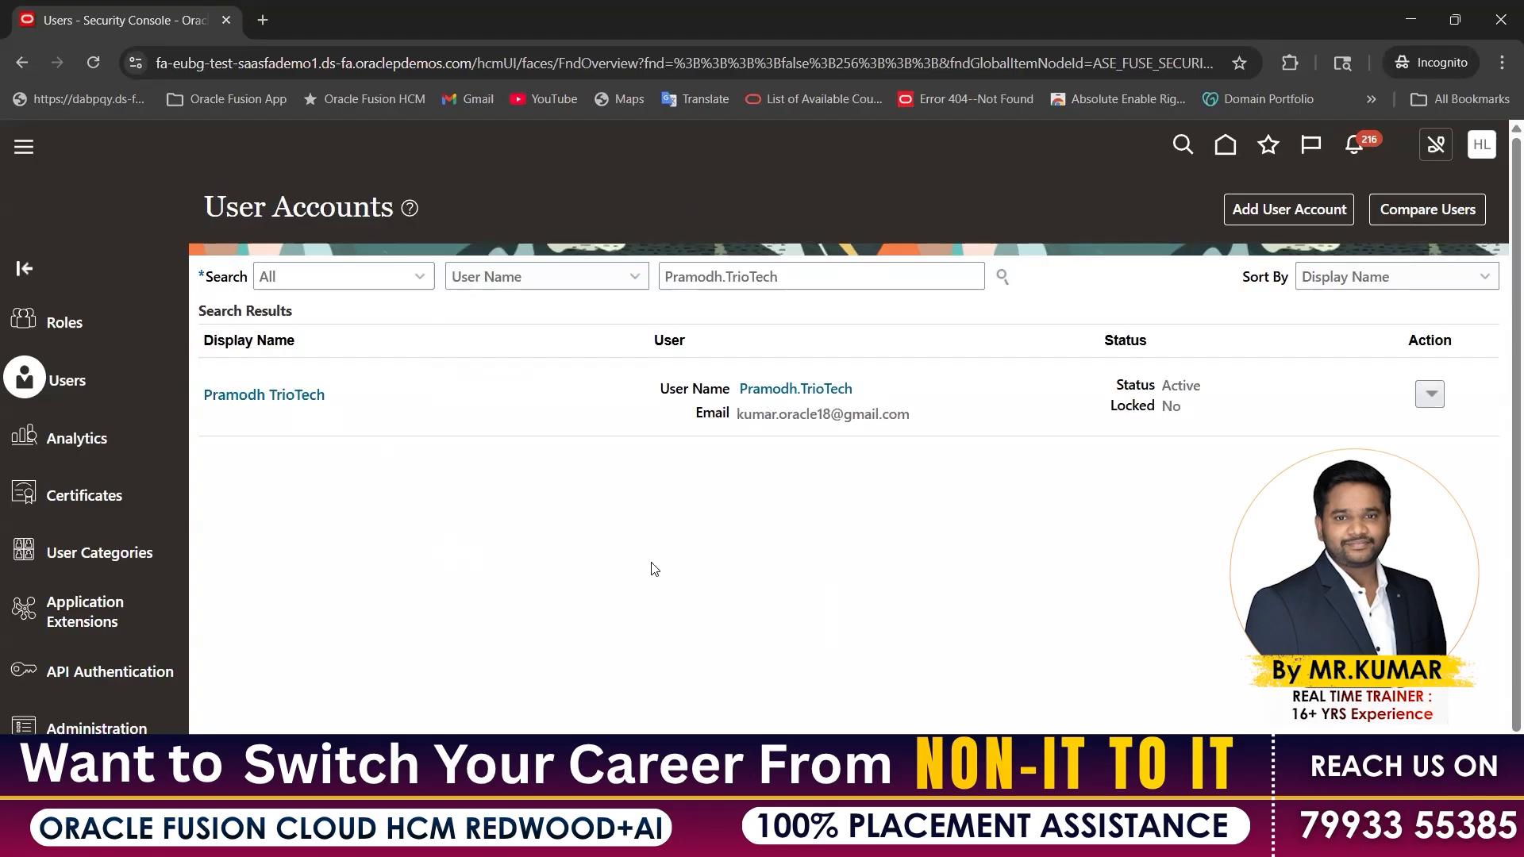
click(290, 401)
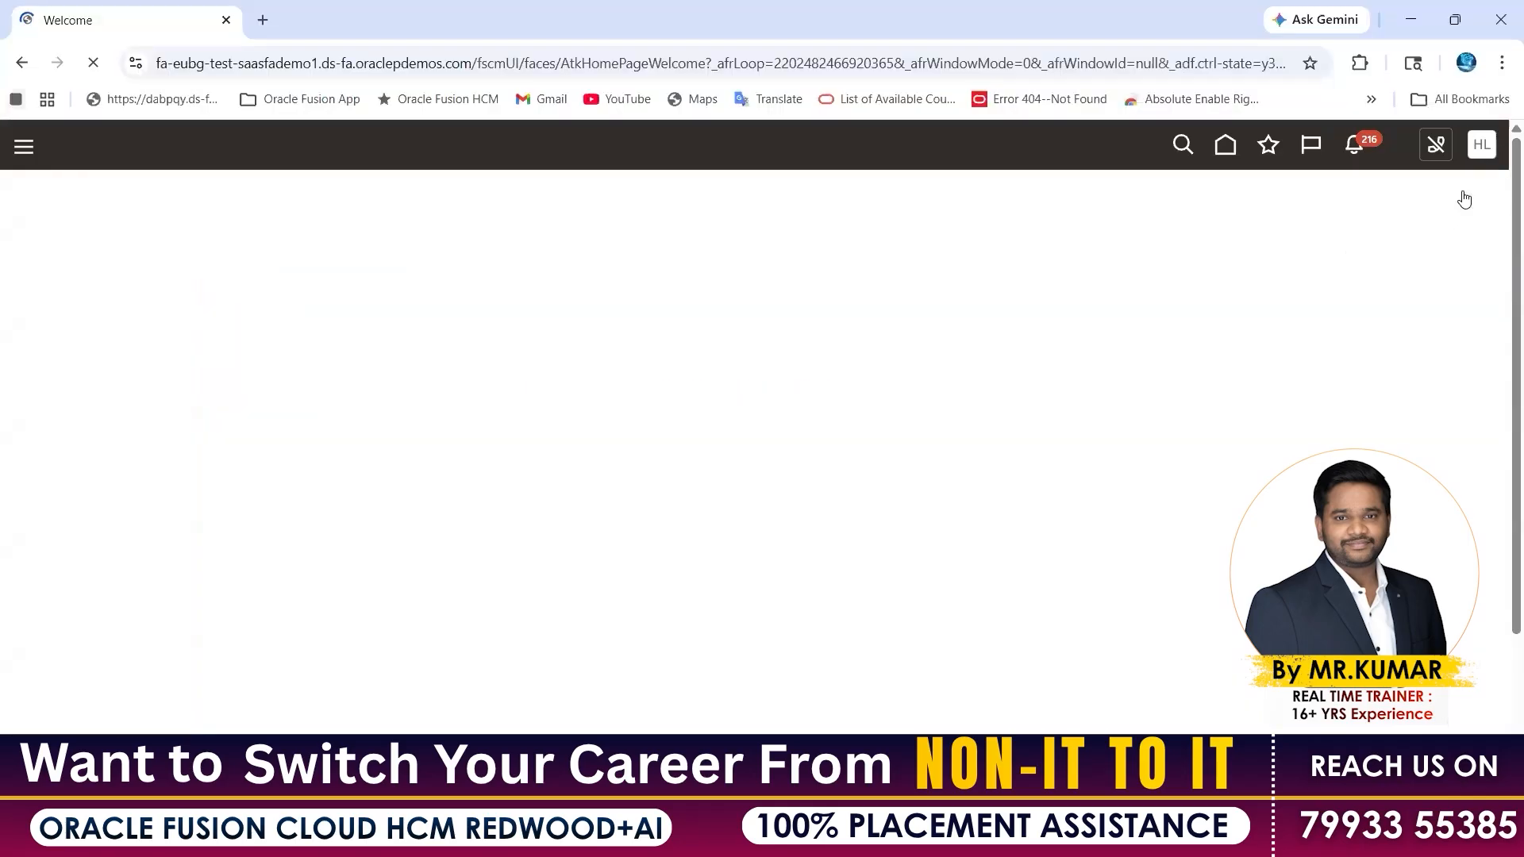
click(1485, 155)
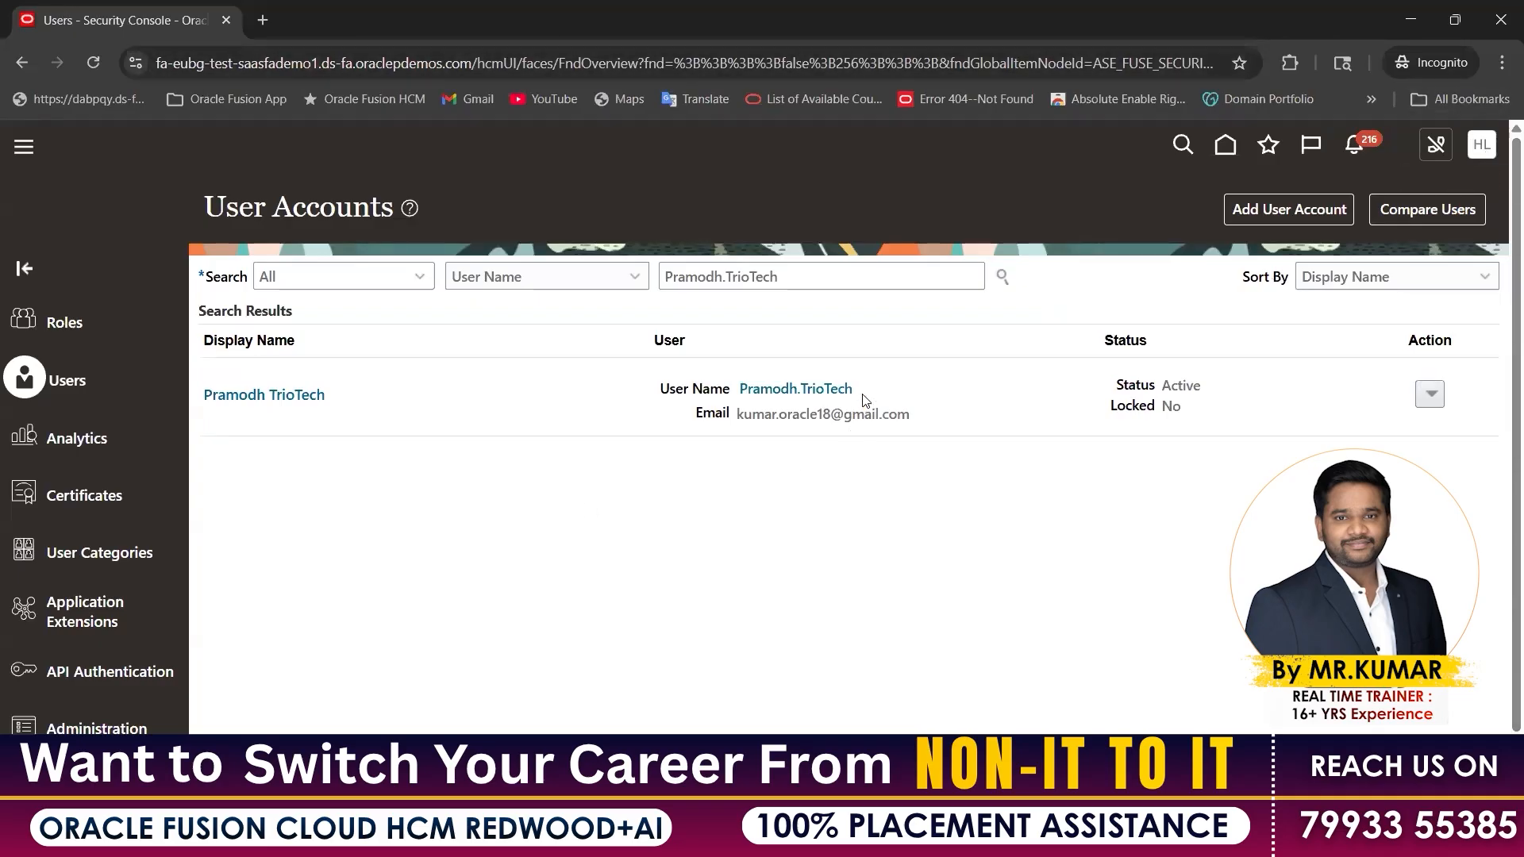
Enter the new user's username and password on the Oracle Cloud sign-in page
double_click(793, 390)
key(ctrl+c)
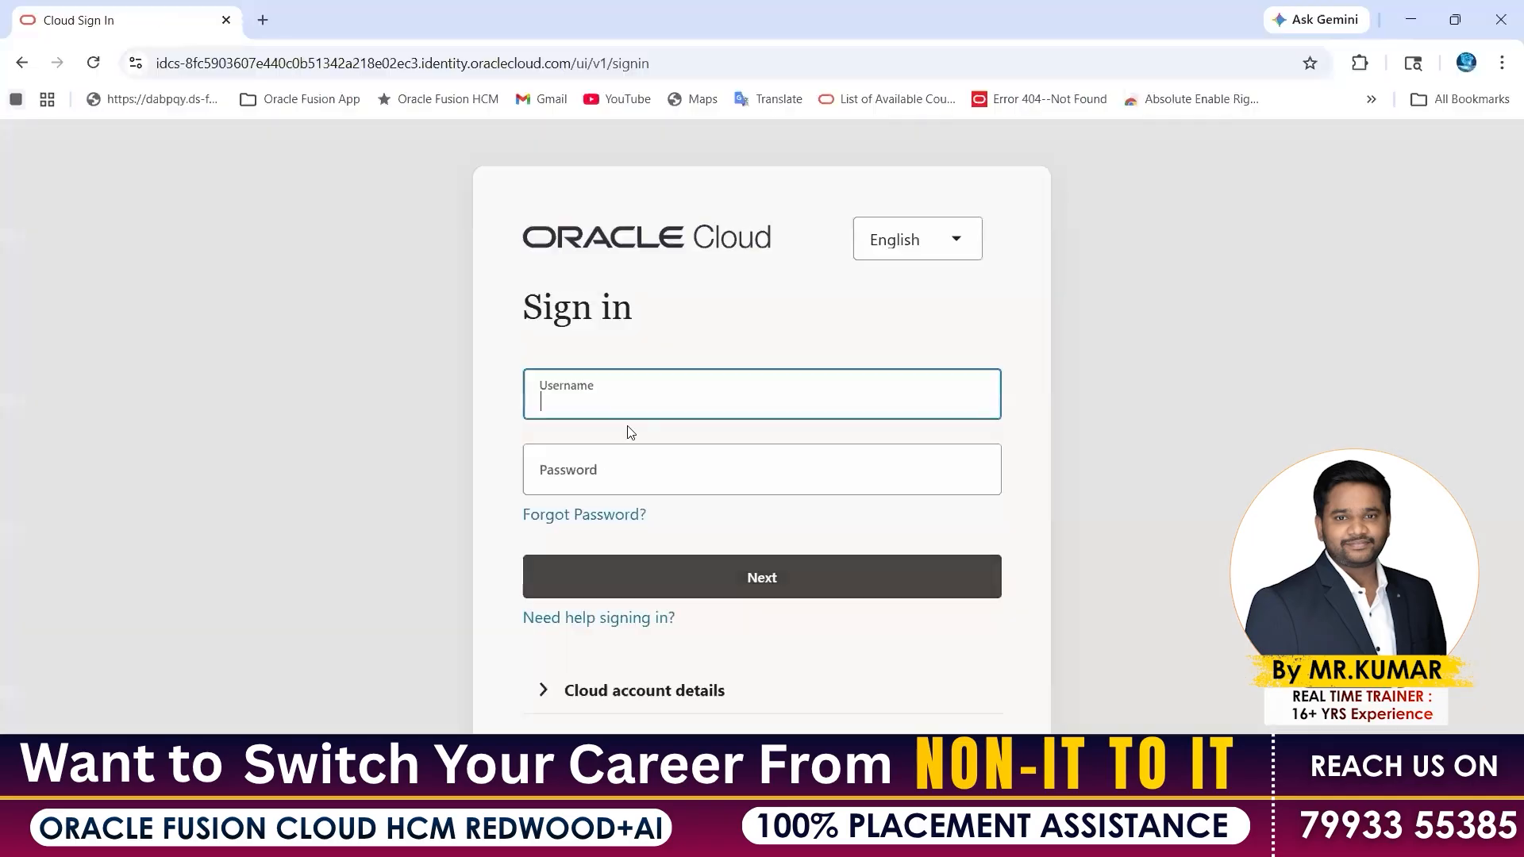
click(526, 404)
key(ctrl+a)
key(ctrl+v)
click(540, 476)
key(BackSpace)
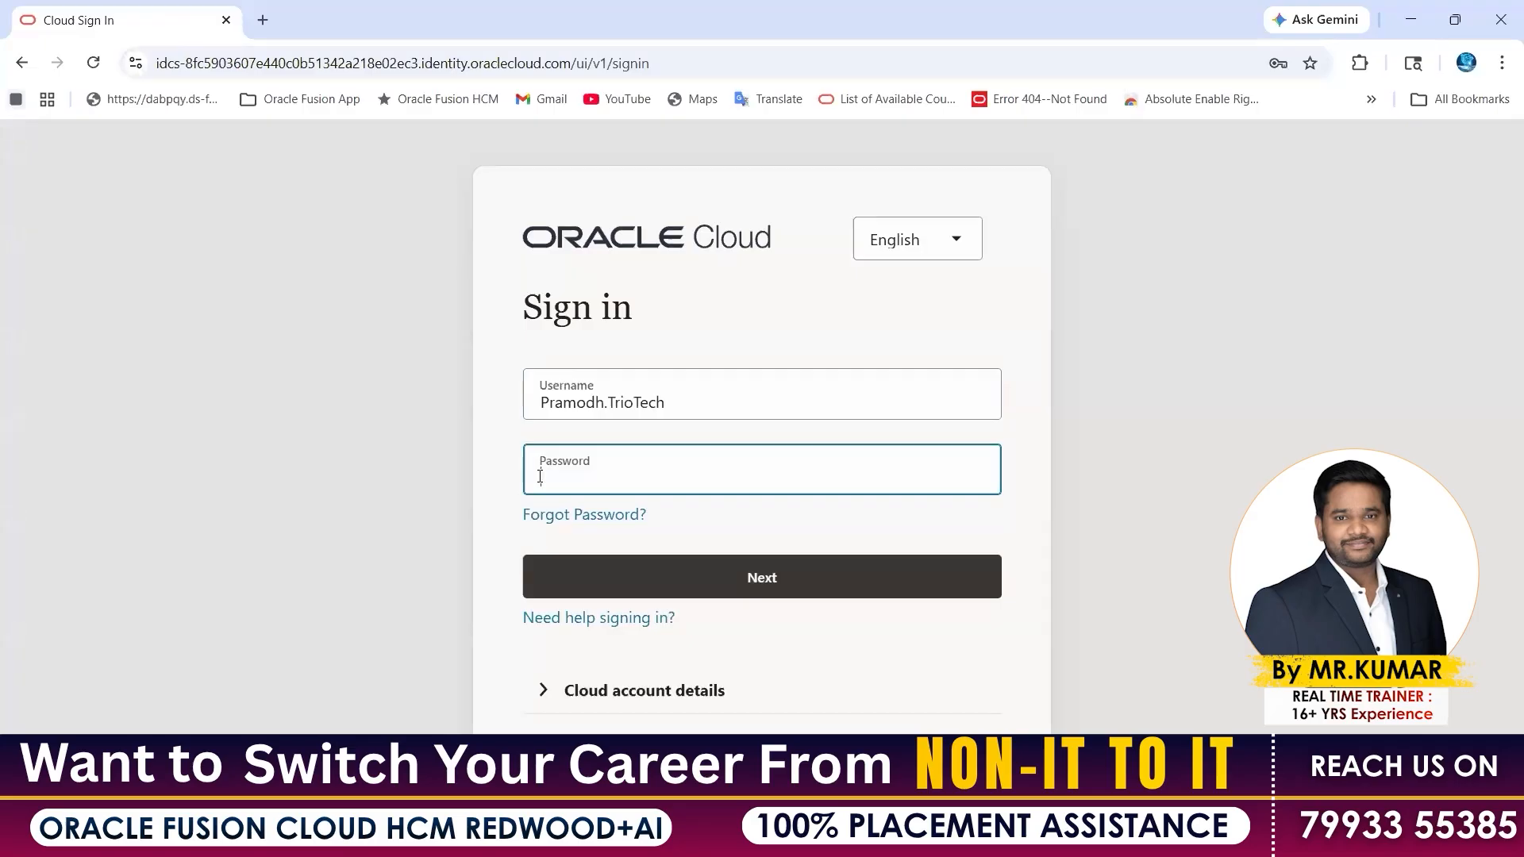
text(••••••••)
mouse_move(753, 837)
Submit the sign-in, retype the password after it is rejected, and submit again
click(535, 397)
click(722, 350)
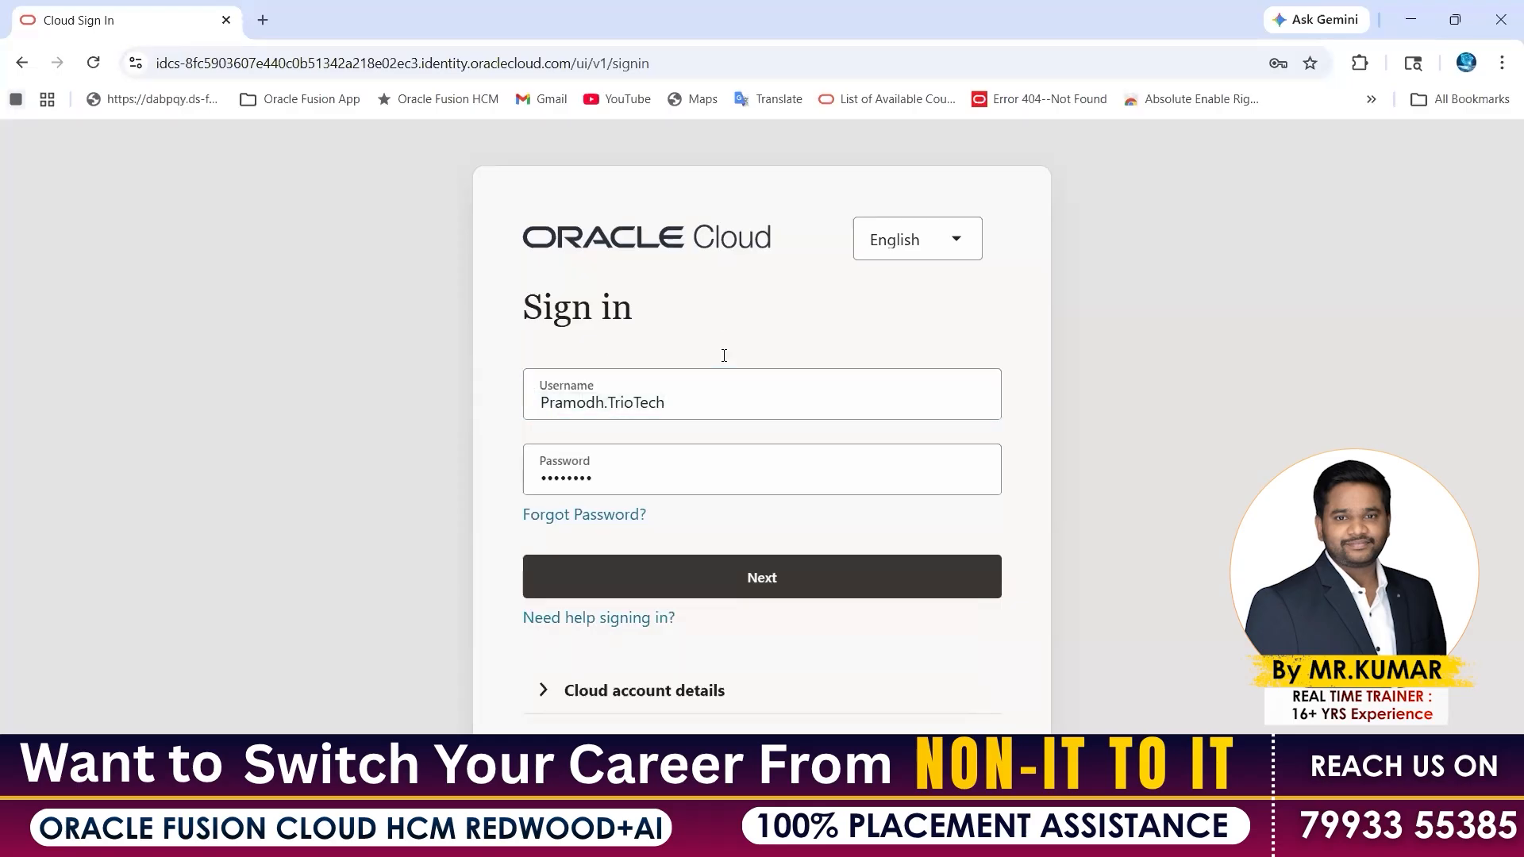
click(707, 582)
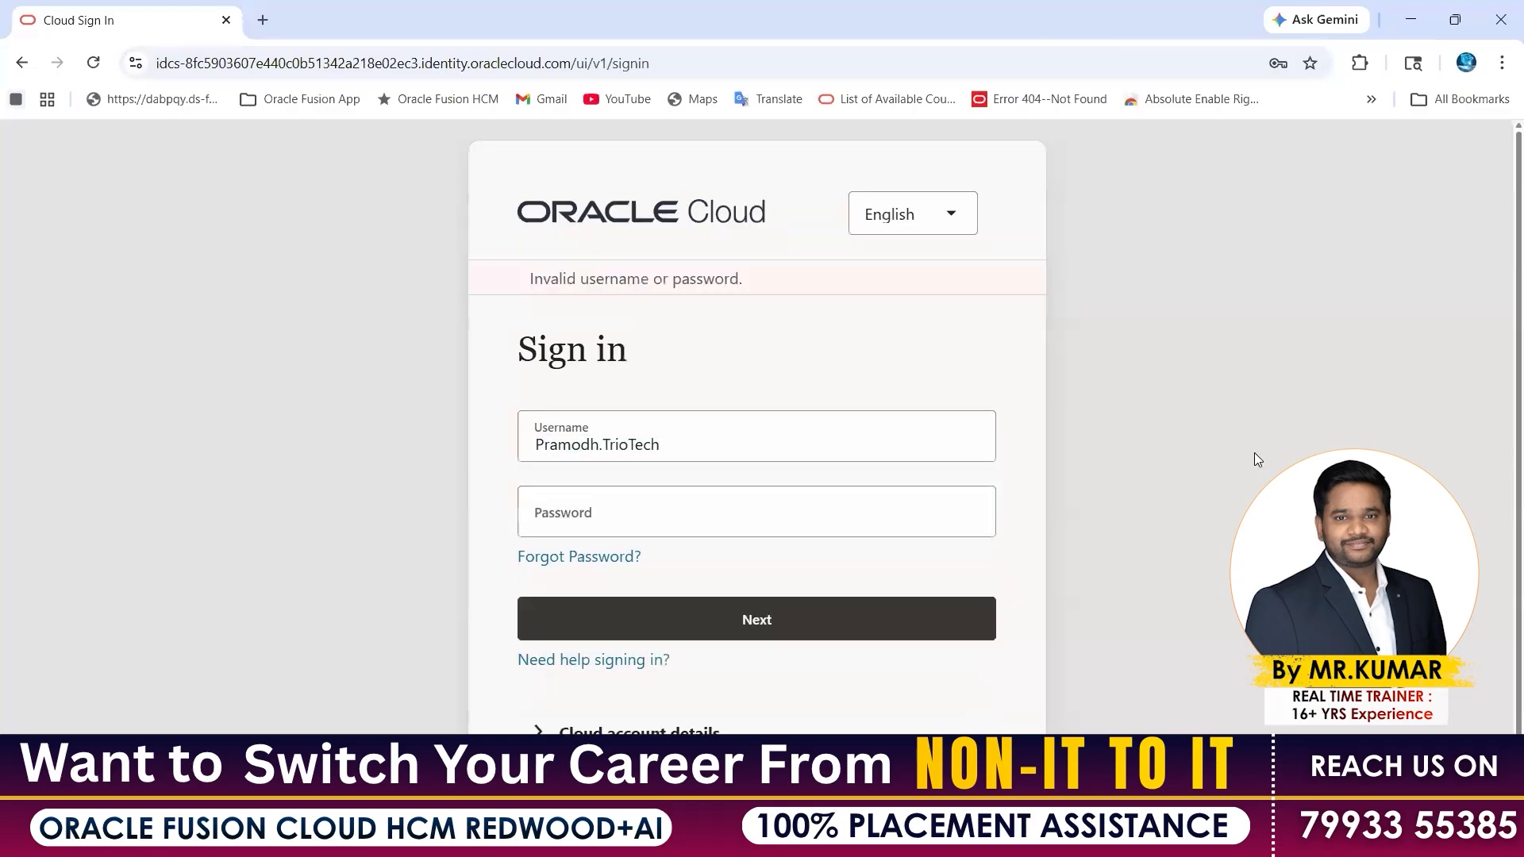
click(624, 524)
click(623, 524)
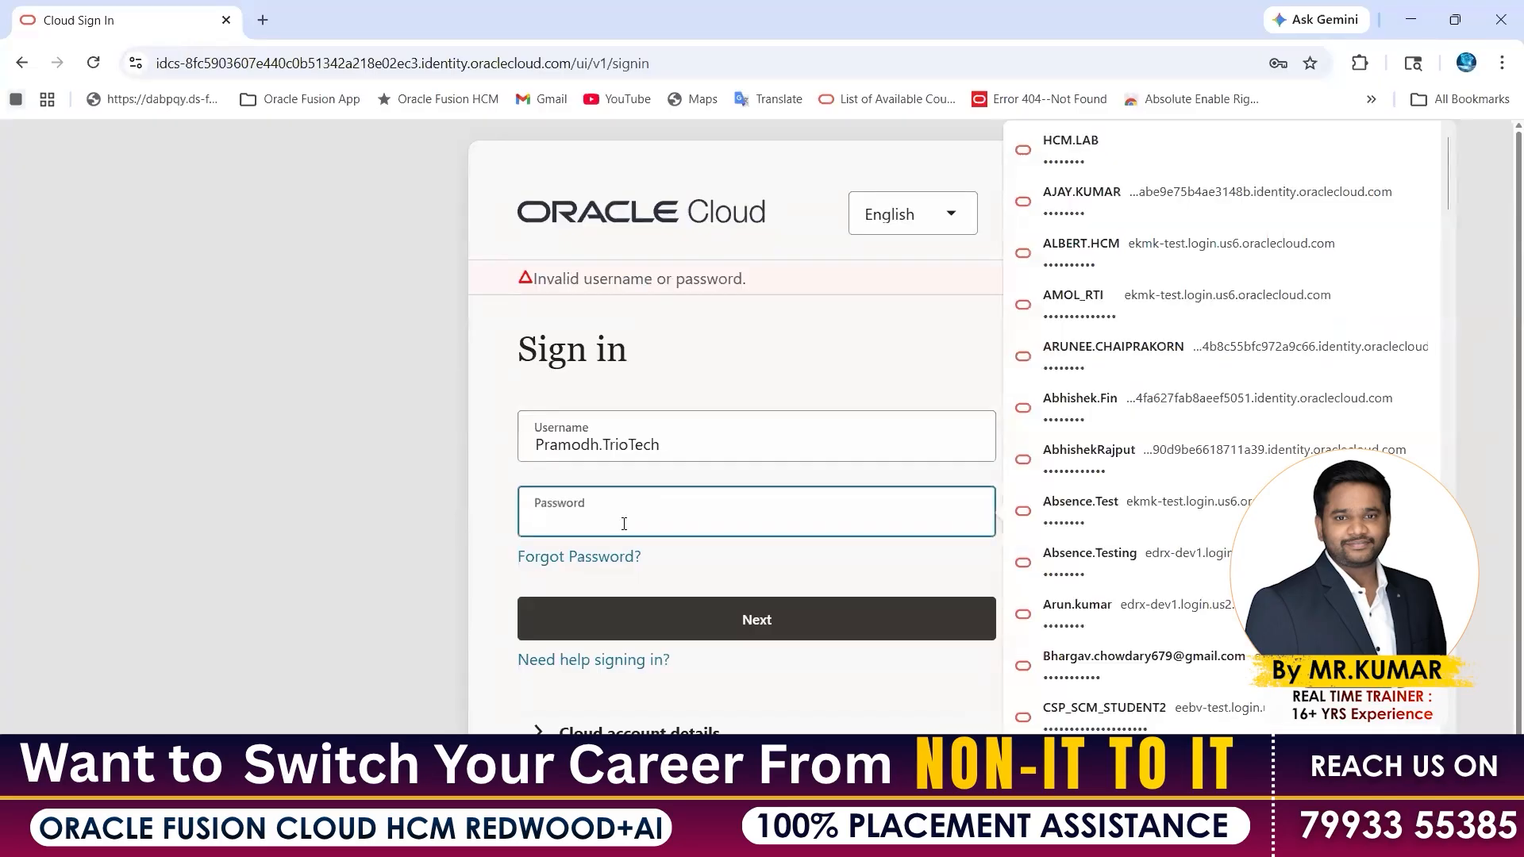
text(********)
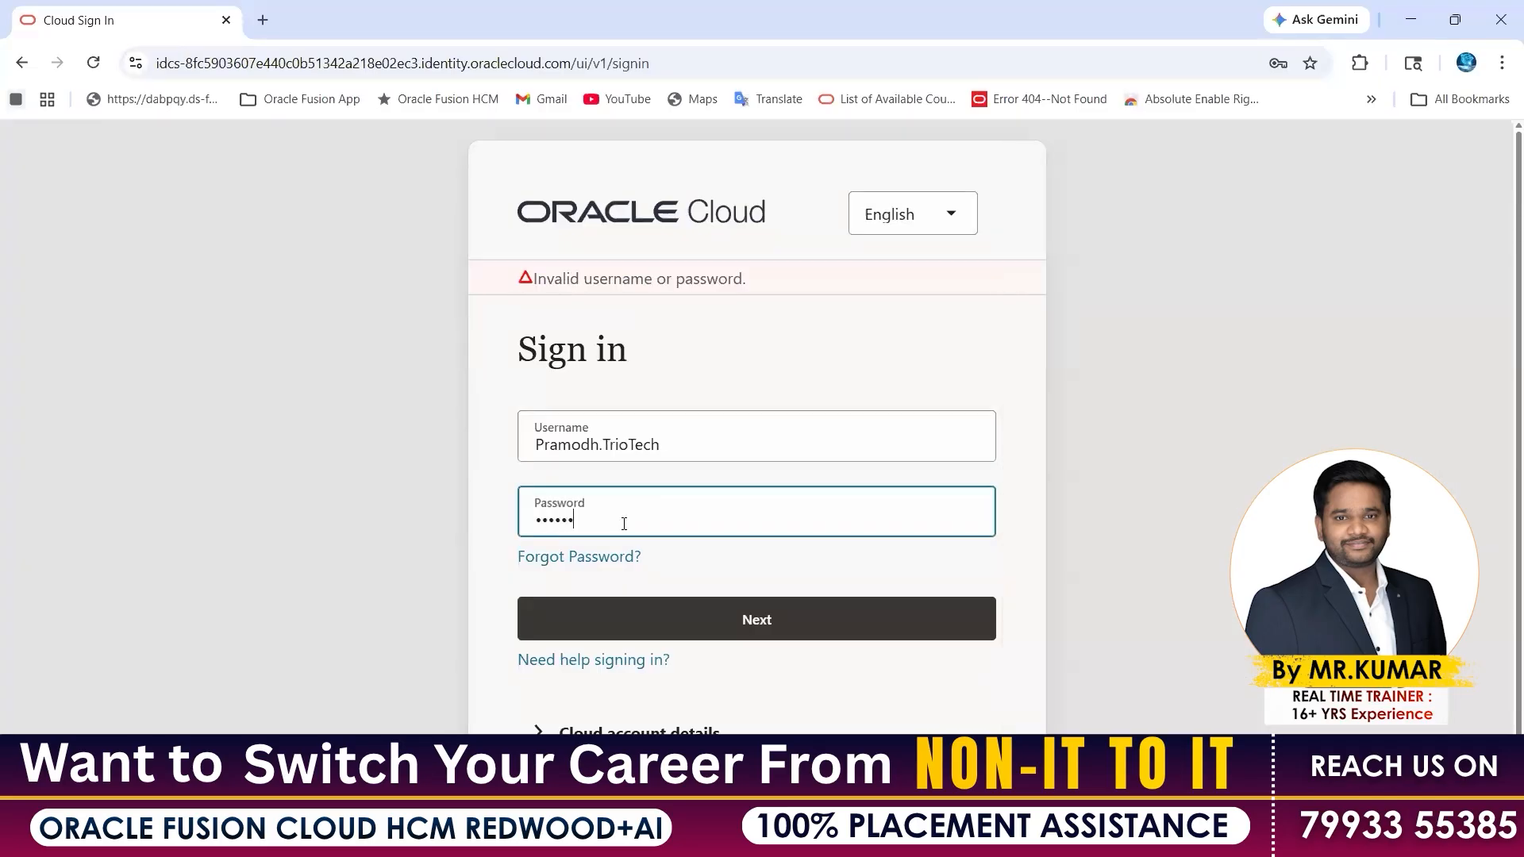
click(655, 619)
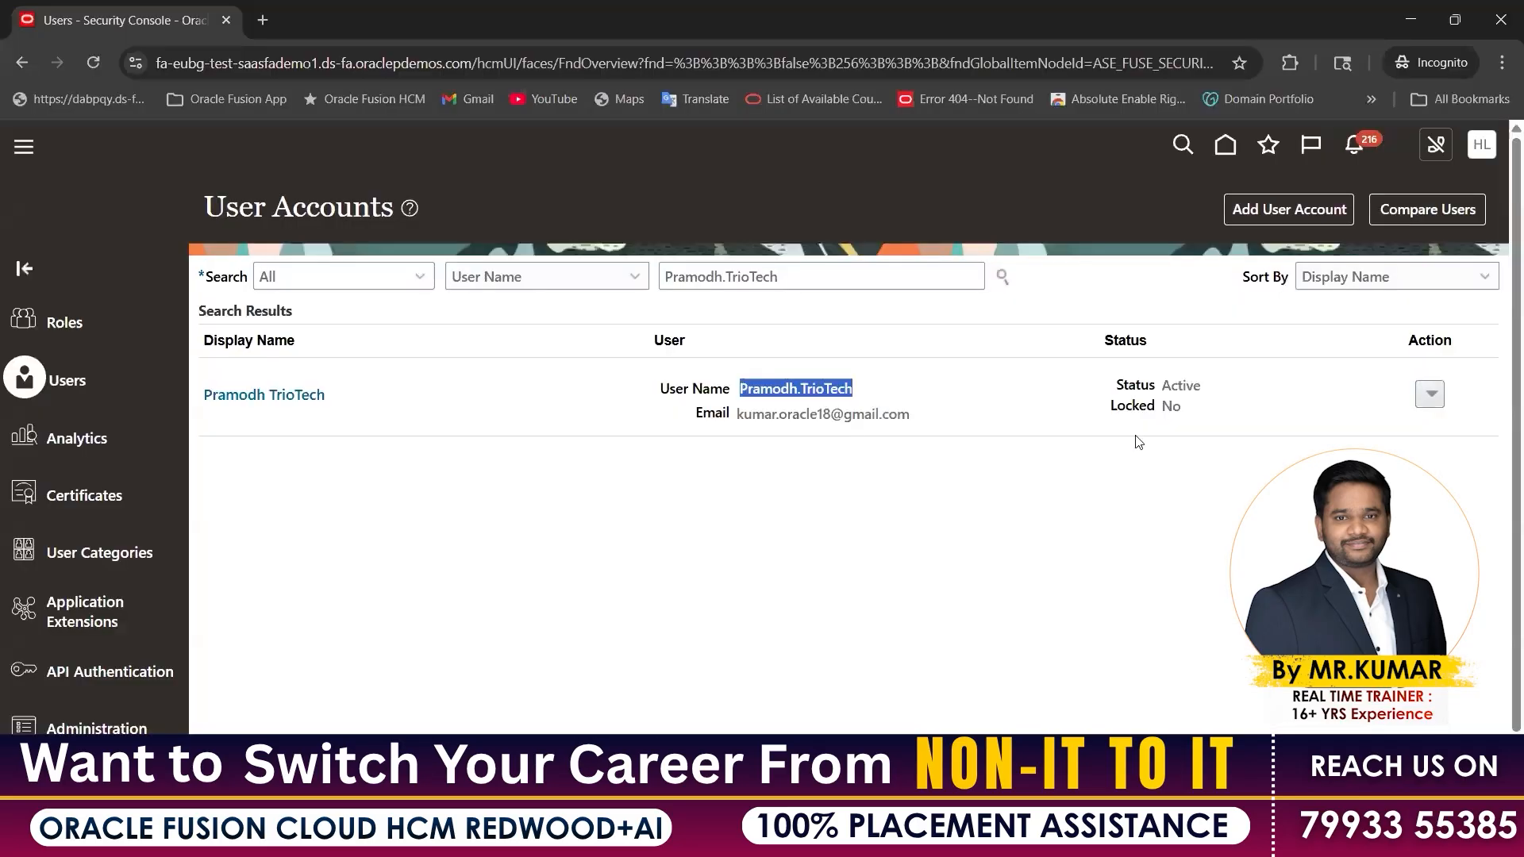
Reset the new user's password manually in the Security Console, entering and confirming the new password
click(1139, 441)
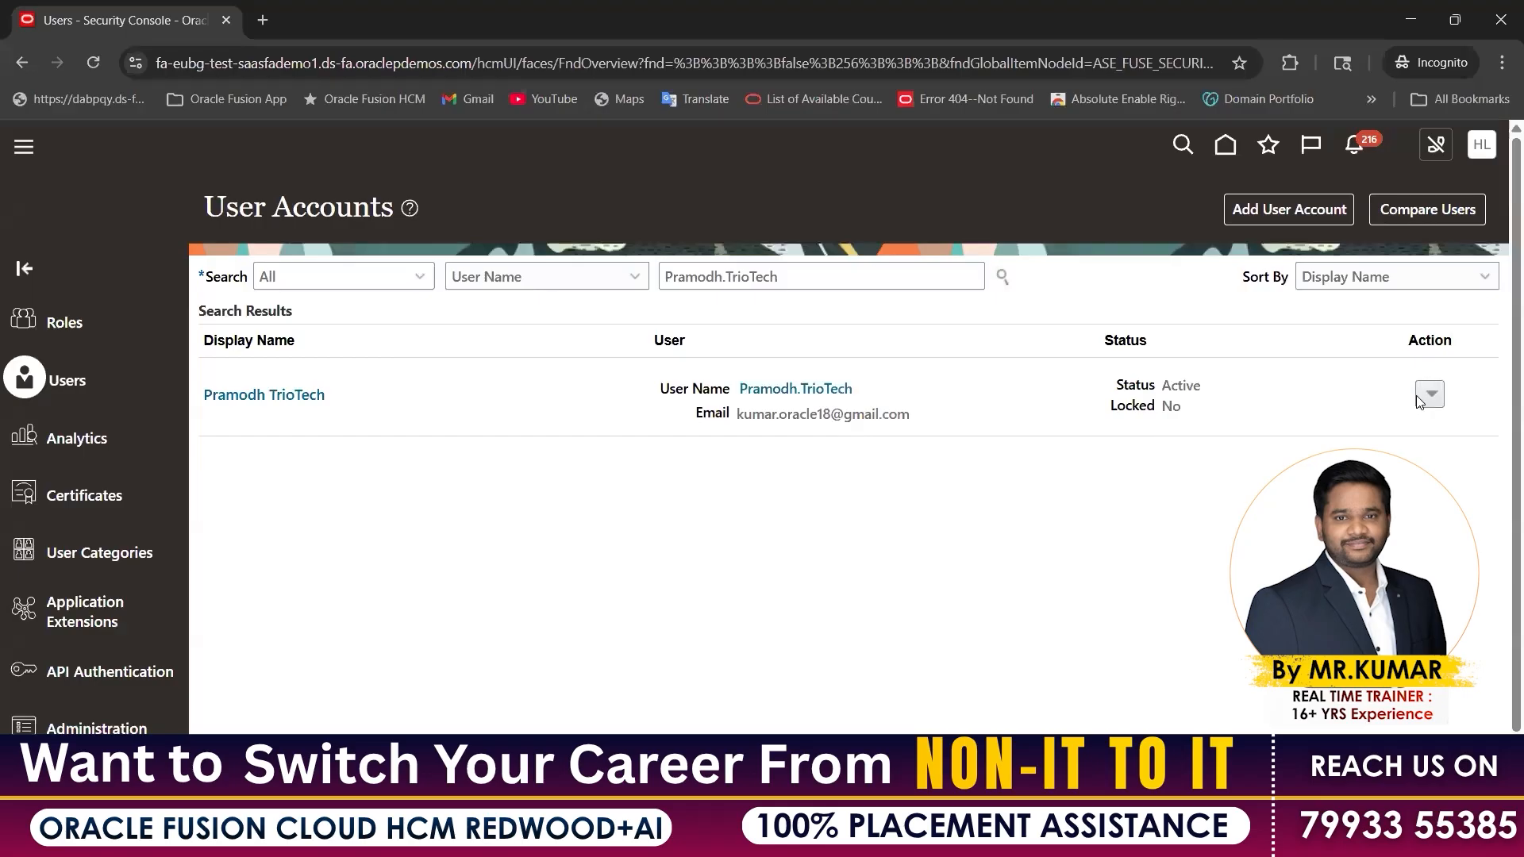
click(1431, 395)
click(1310, 458)
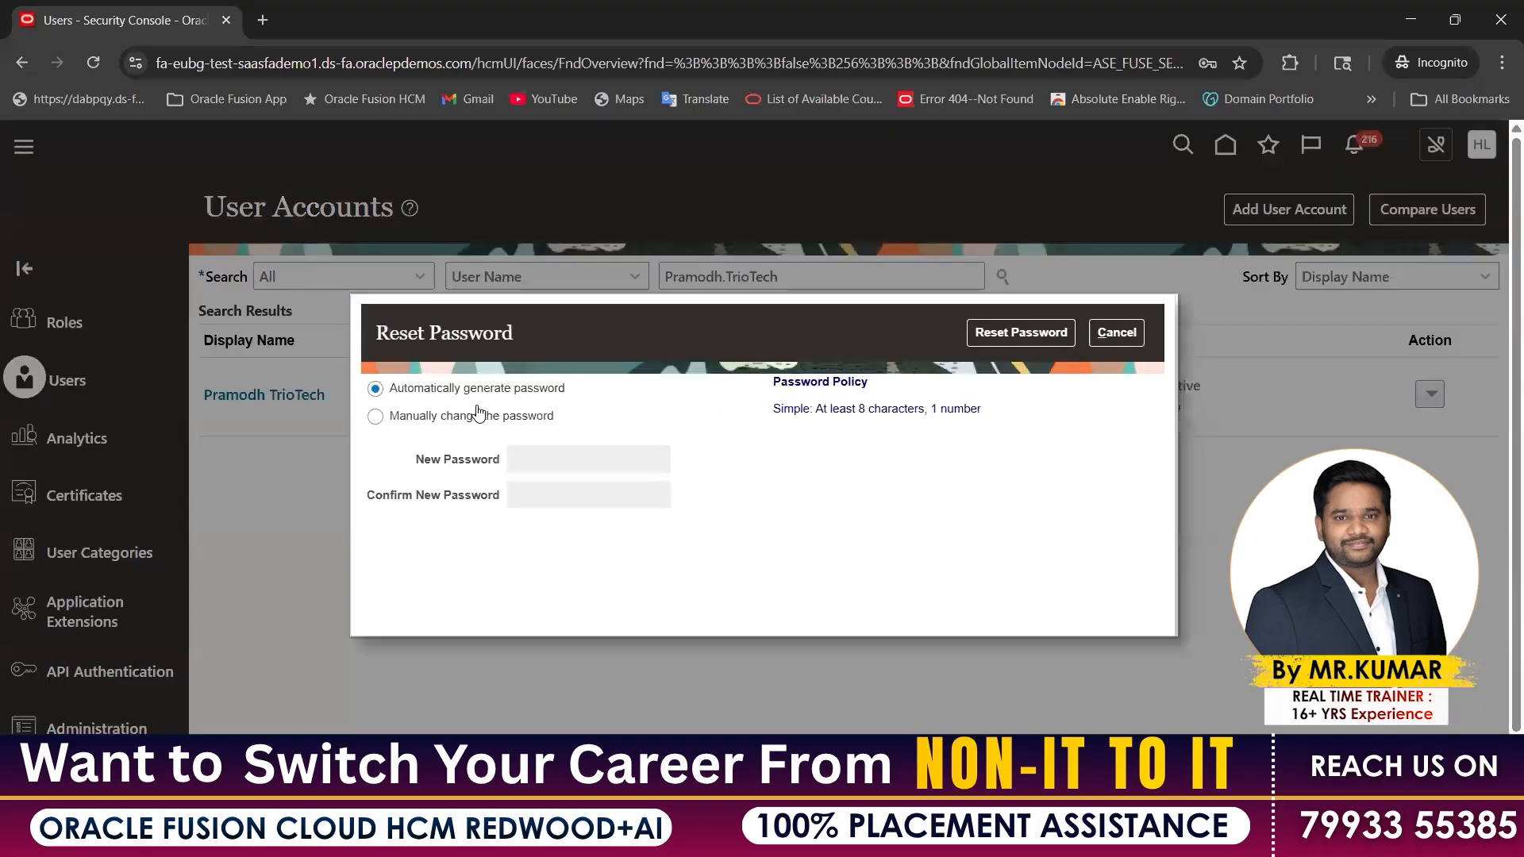
click(476, 415)
click(597, 459)
text(•••••••)
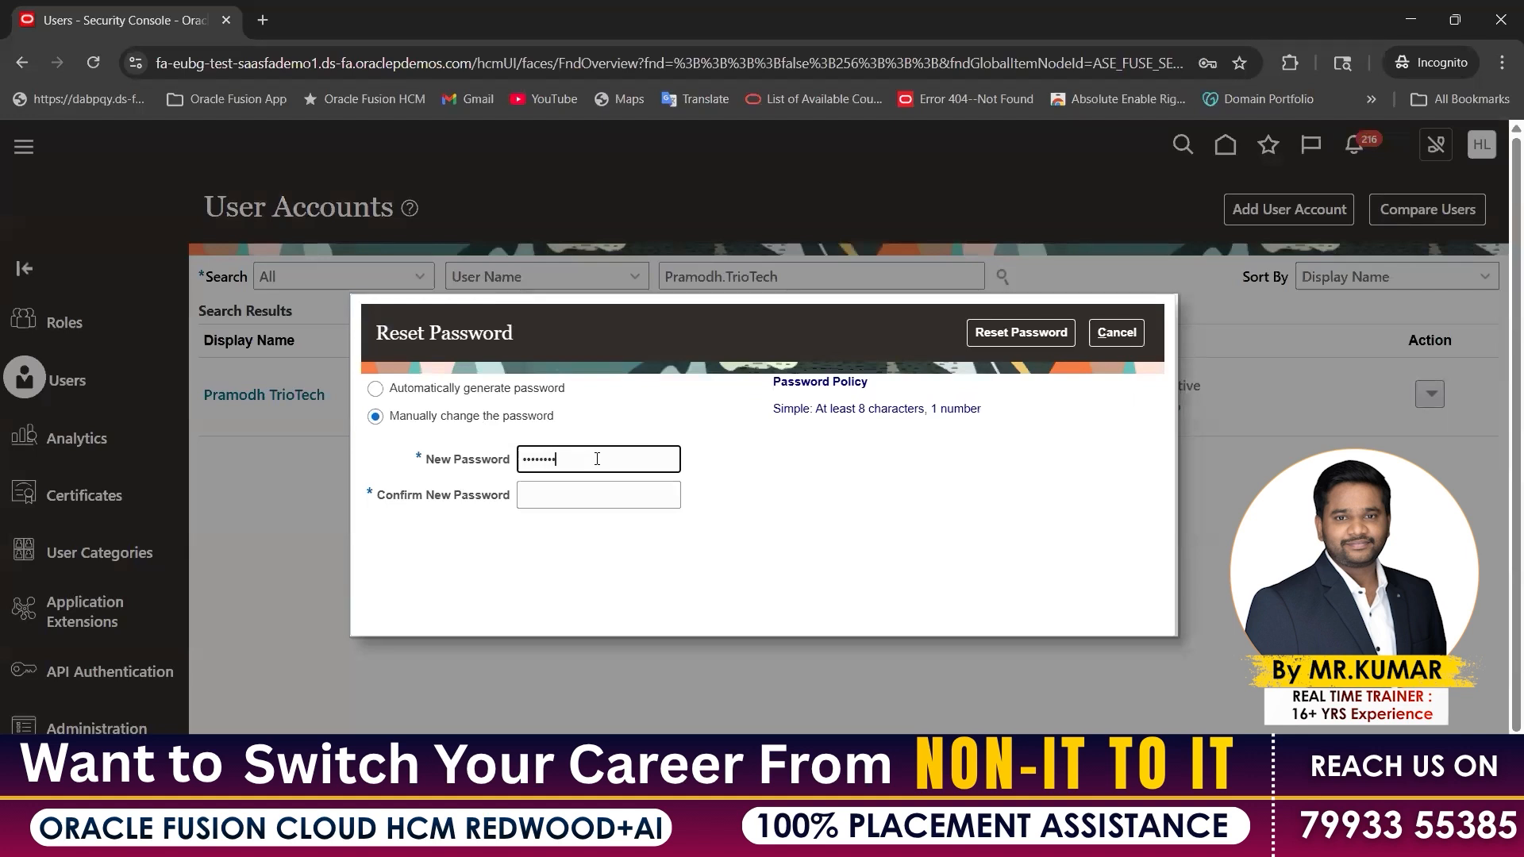
text(•)
key(Tab)
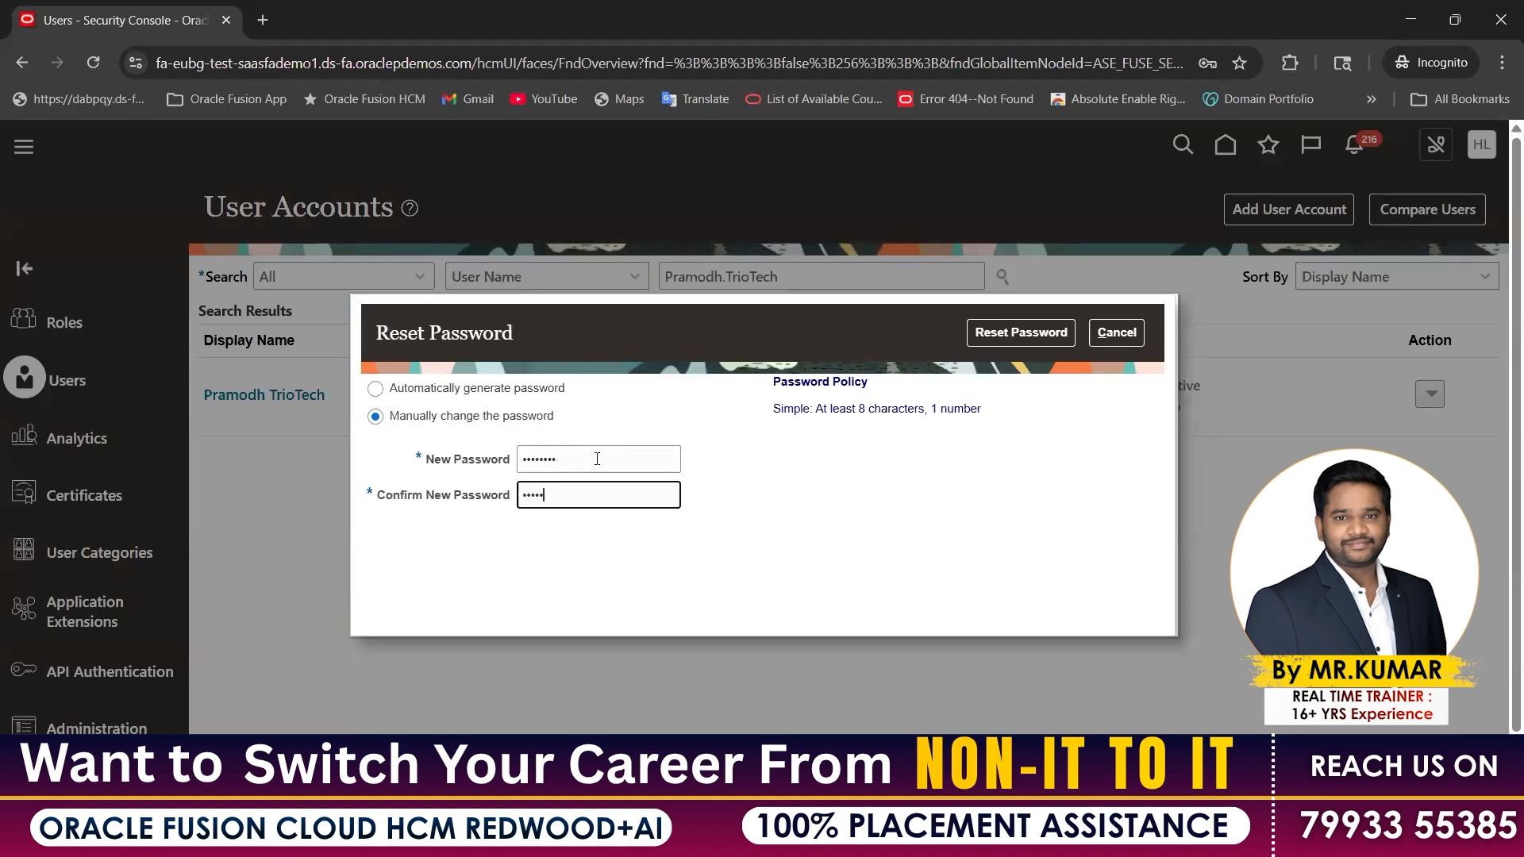
text(••••••••)
click(1022, 335)
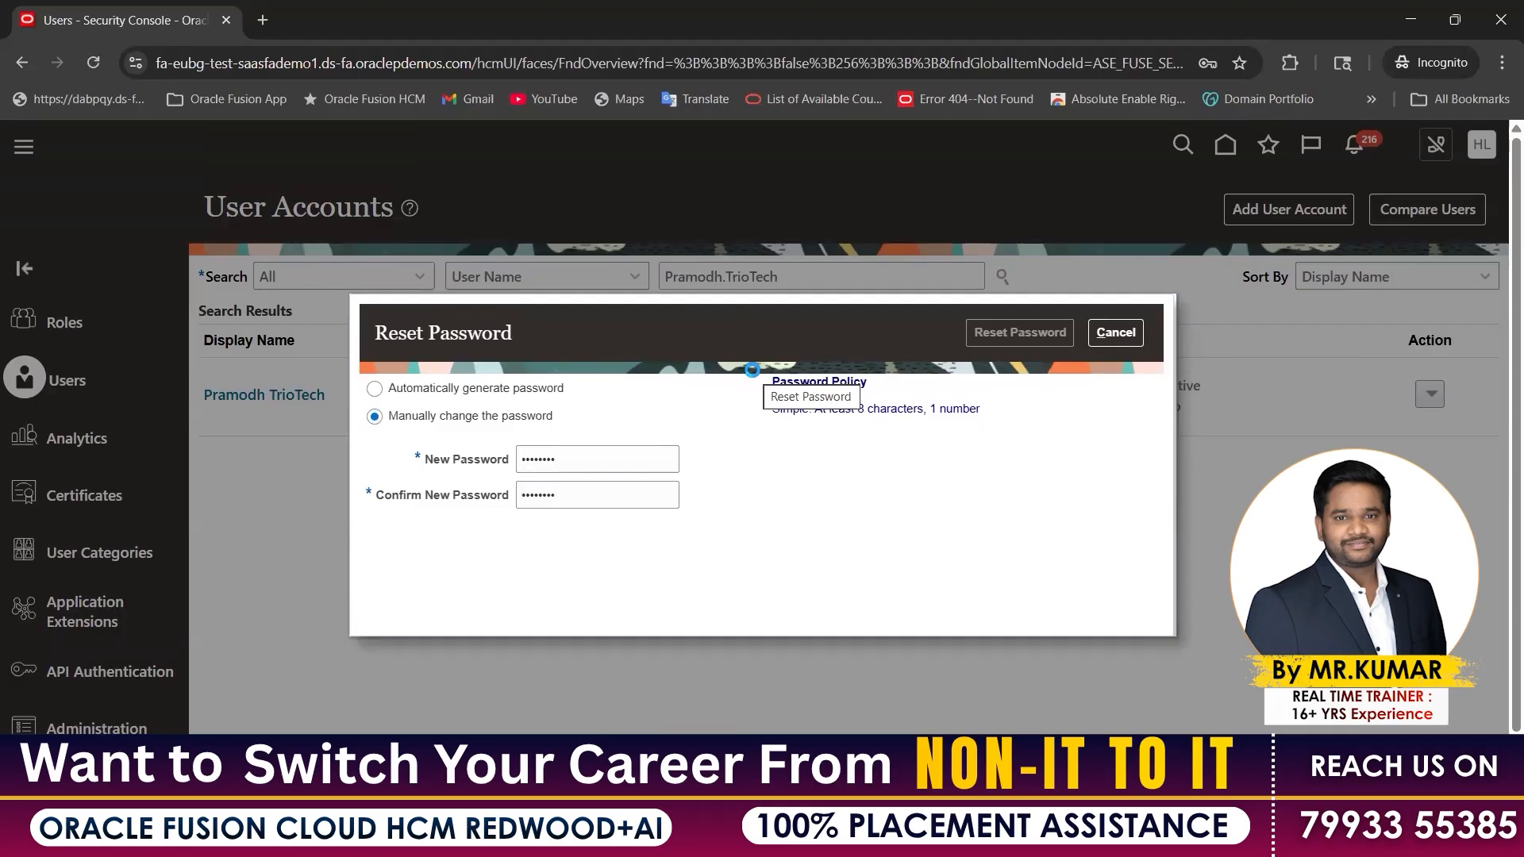
scroll(619, 421, down, 1)
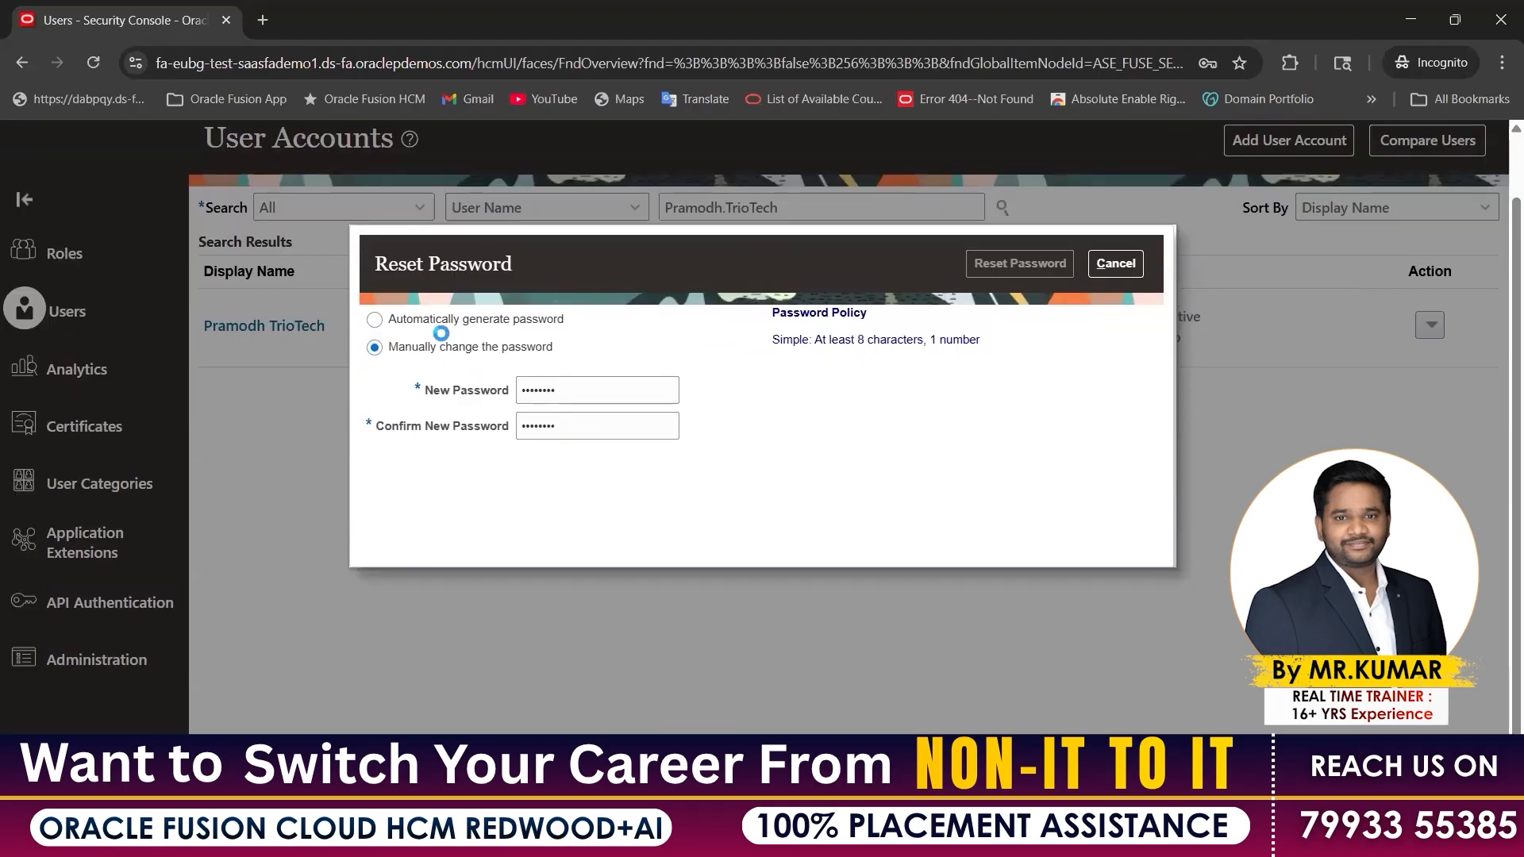
scroll(505, 181, up, 1)
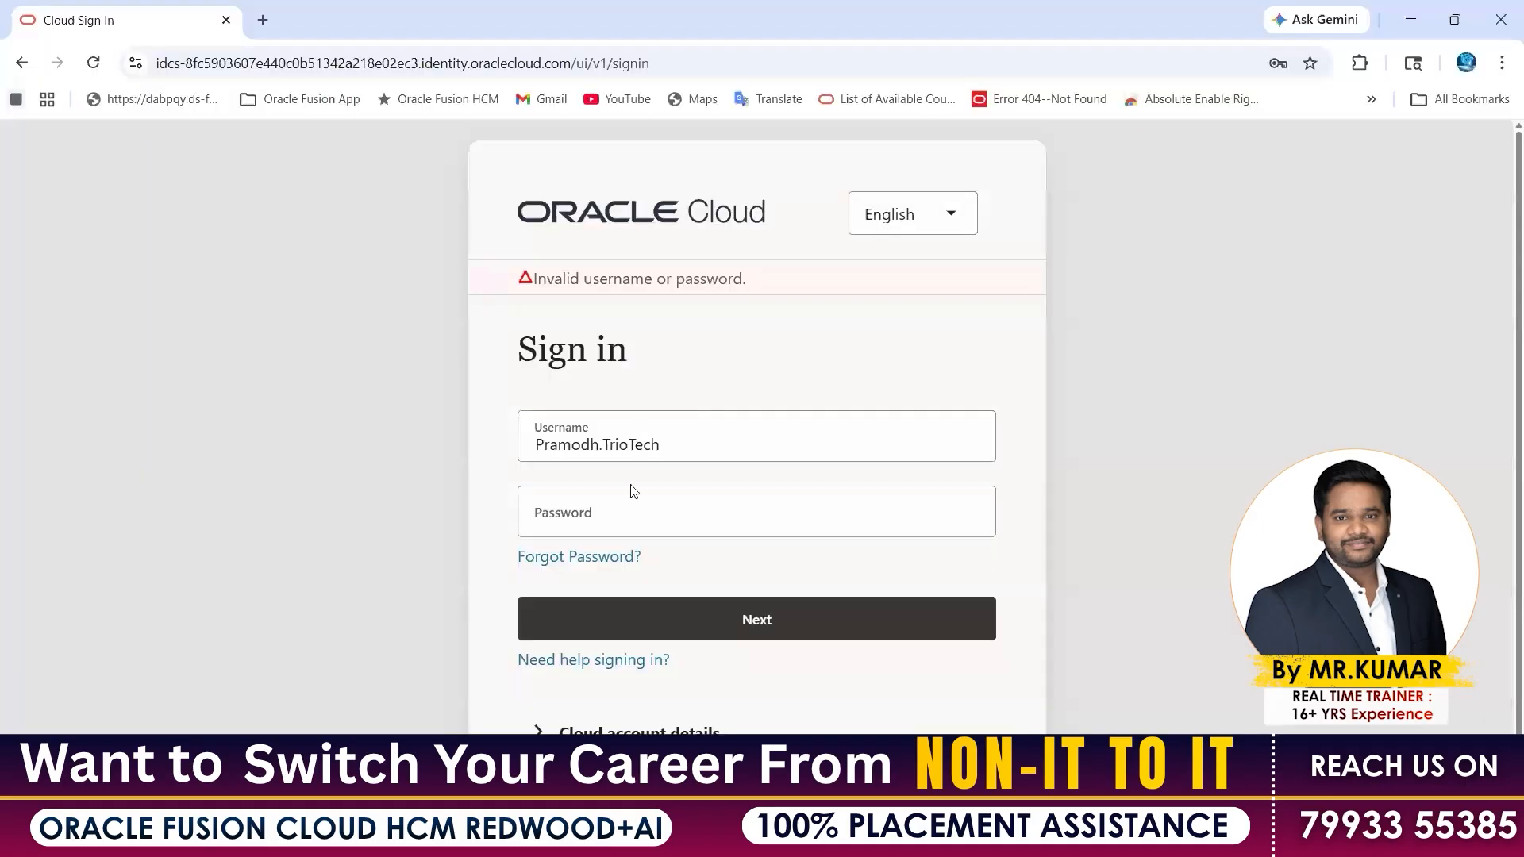
Sign in as the new user with the newly reset password
click(598, 527)
text(••••••••)
key(Return)
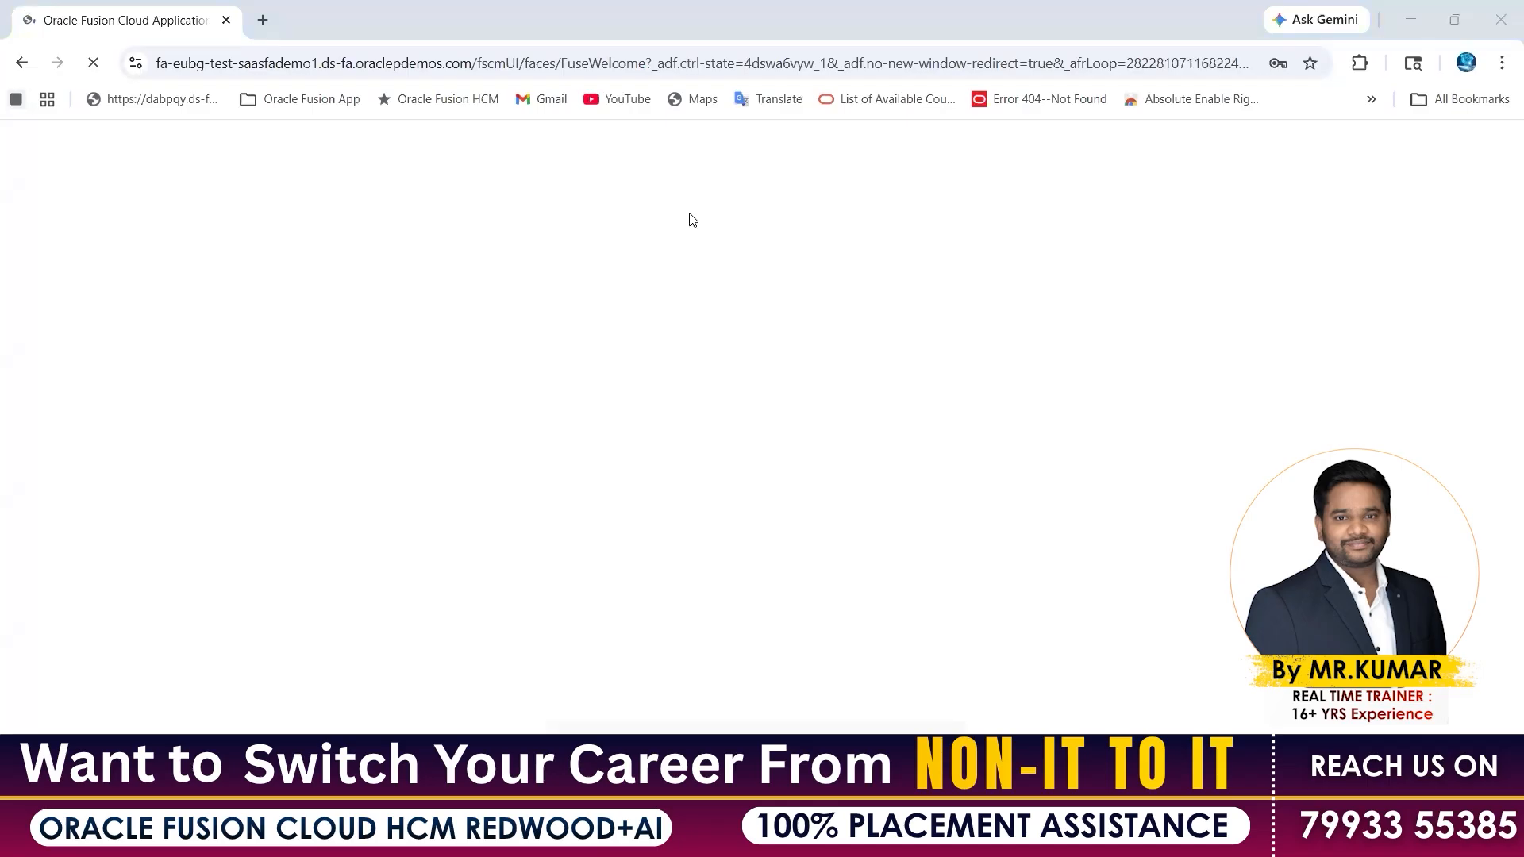
key(alt+Tab)
Browse the new user's Others, HR Operations and Tools app groups, then close the Navigator and Settings panels
click(647, 726)
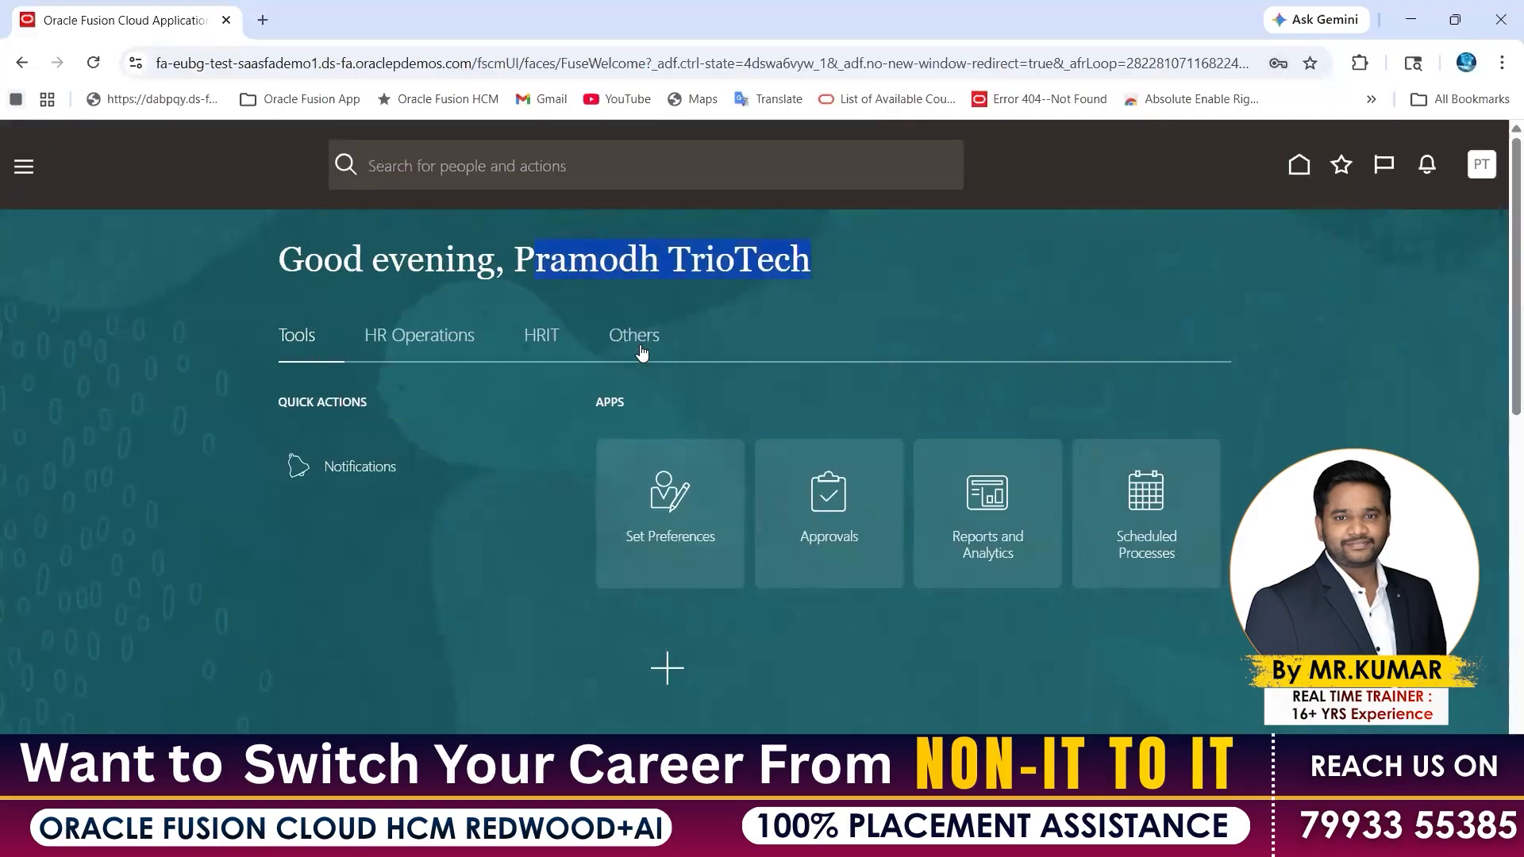
click(643, 352)
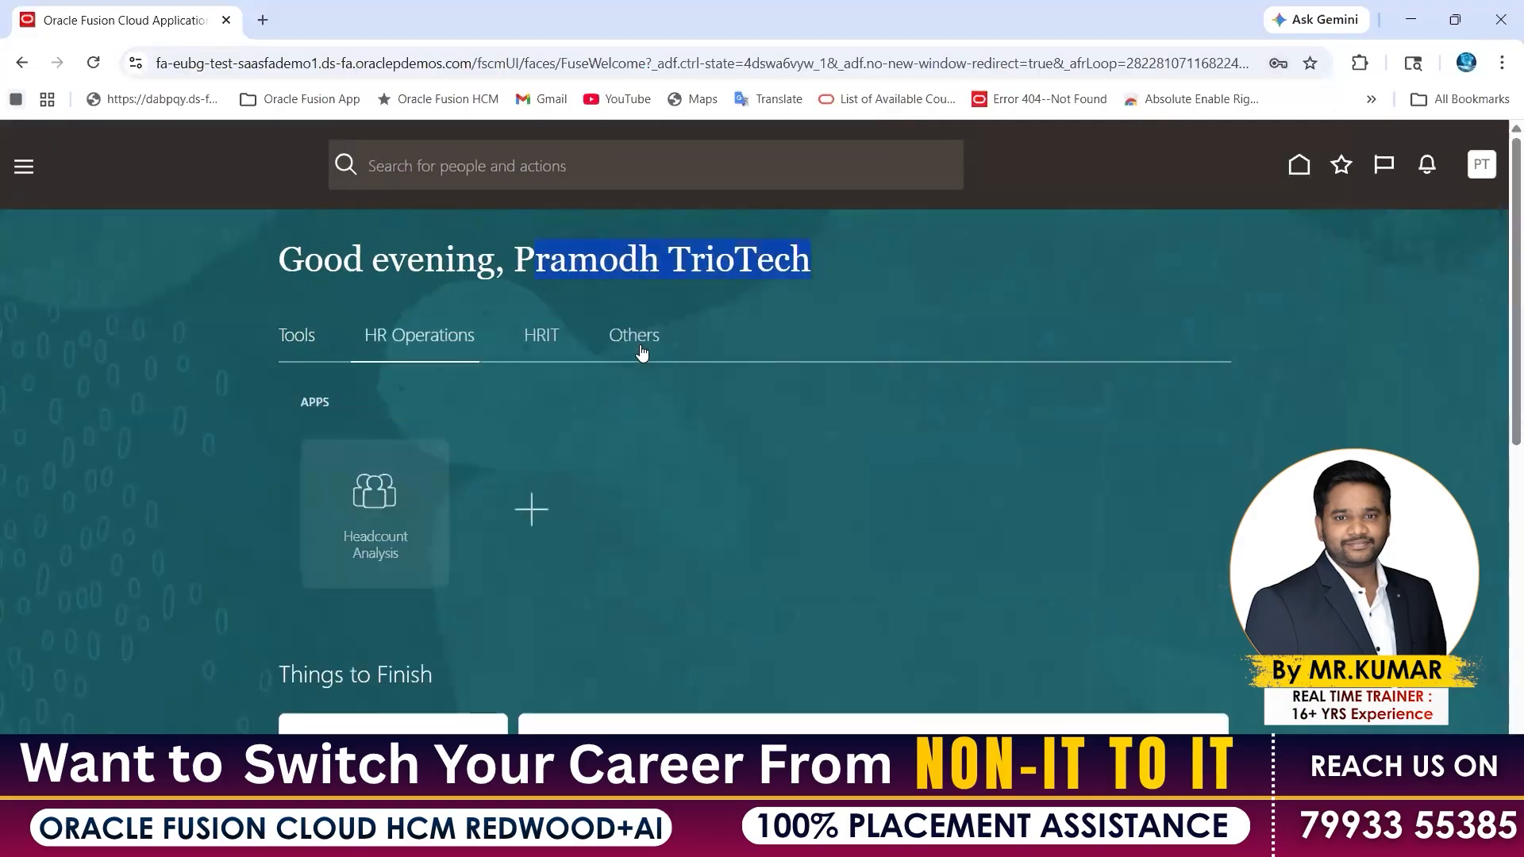
click(409, 337)
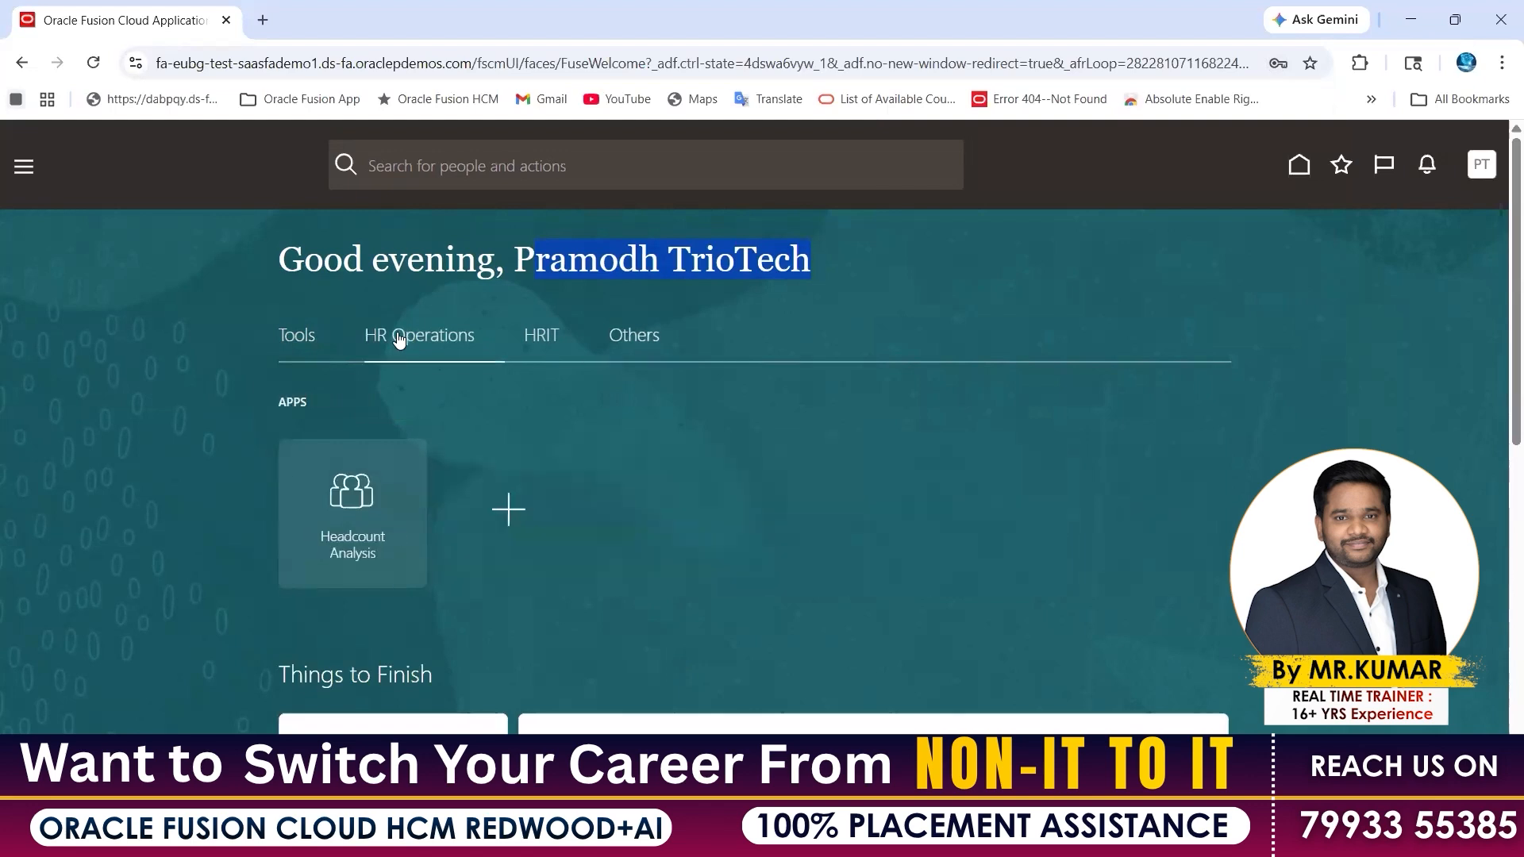
click(296, 335)
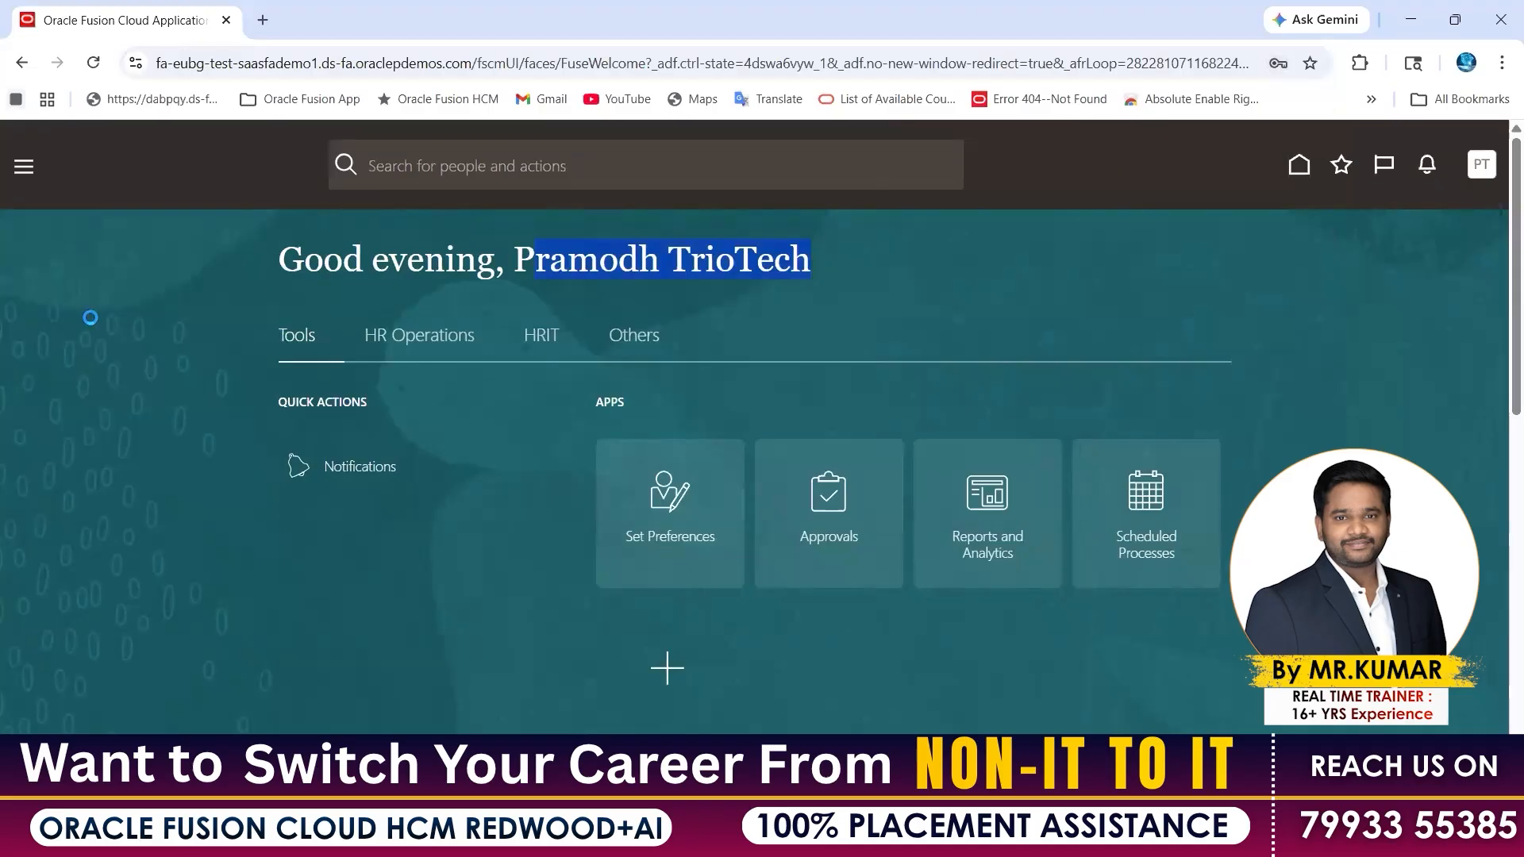
scroll(35, 271, down, 3)
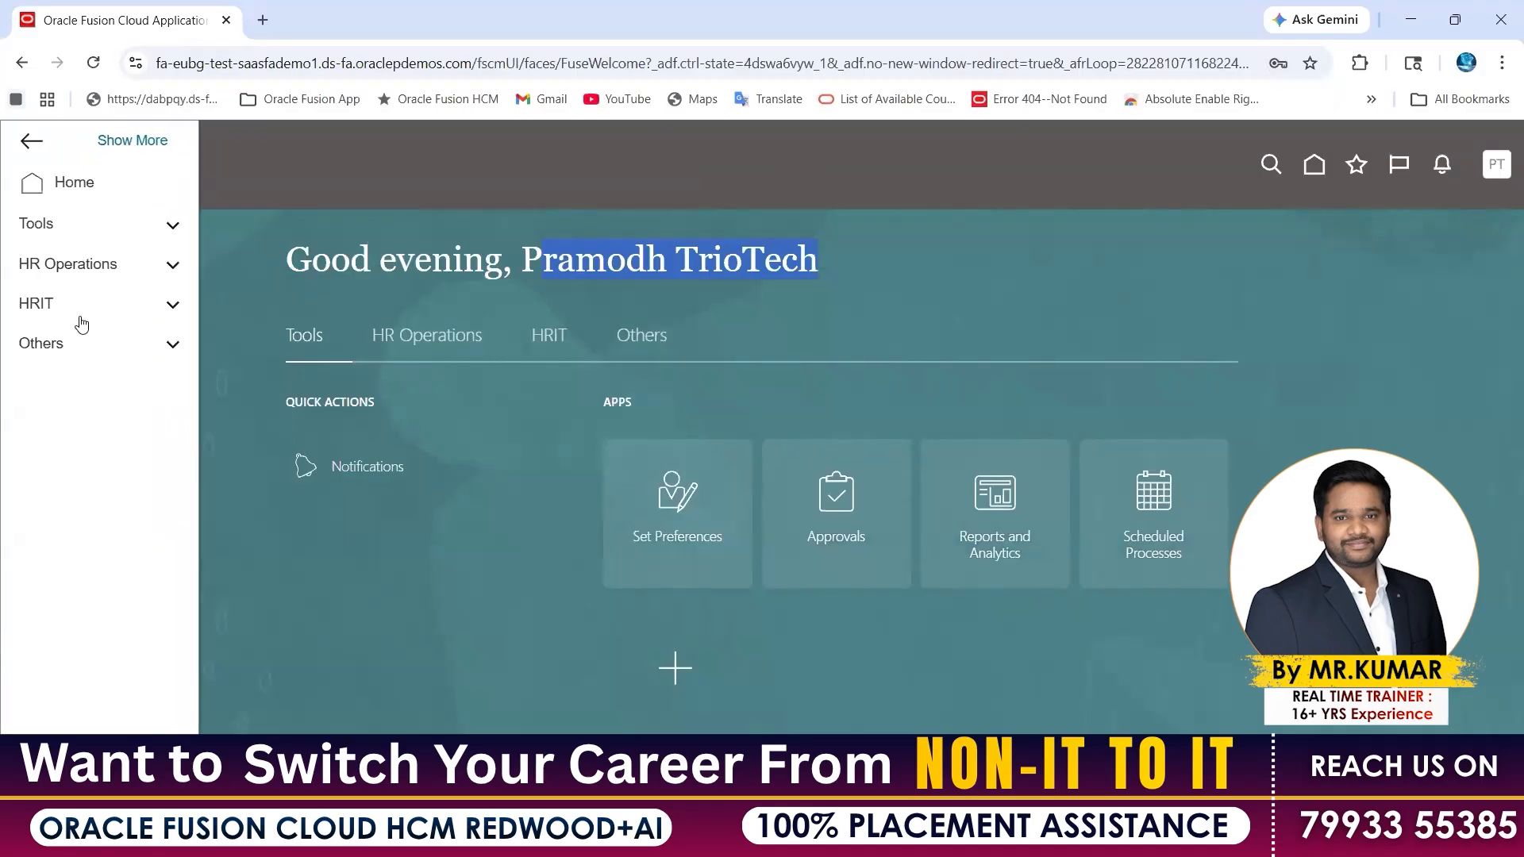
click(1492, 168)
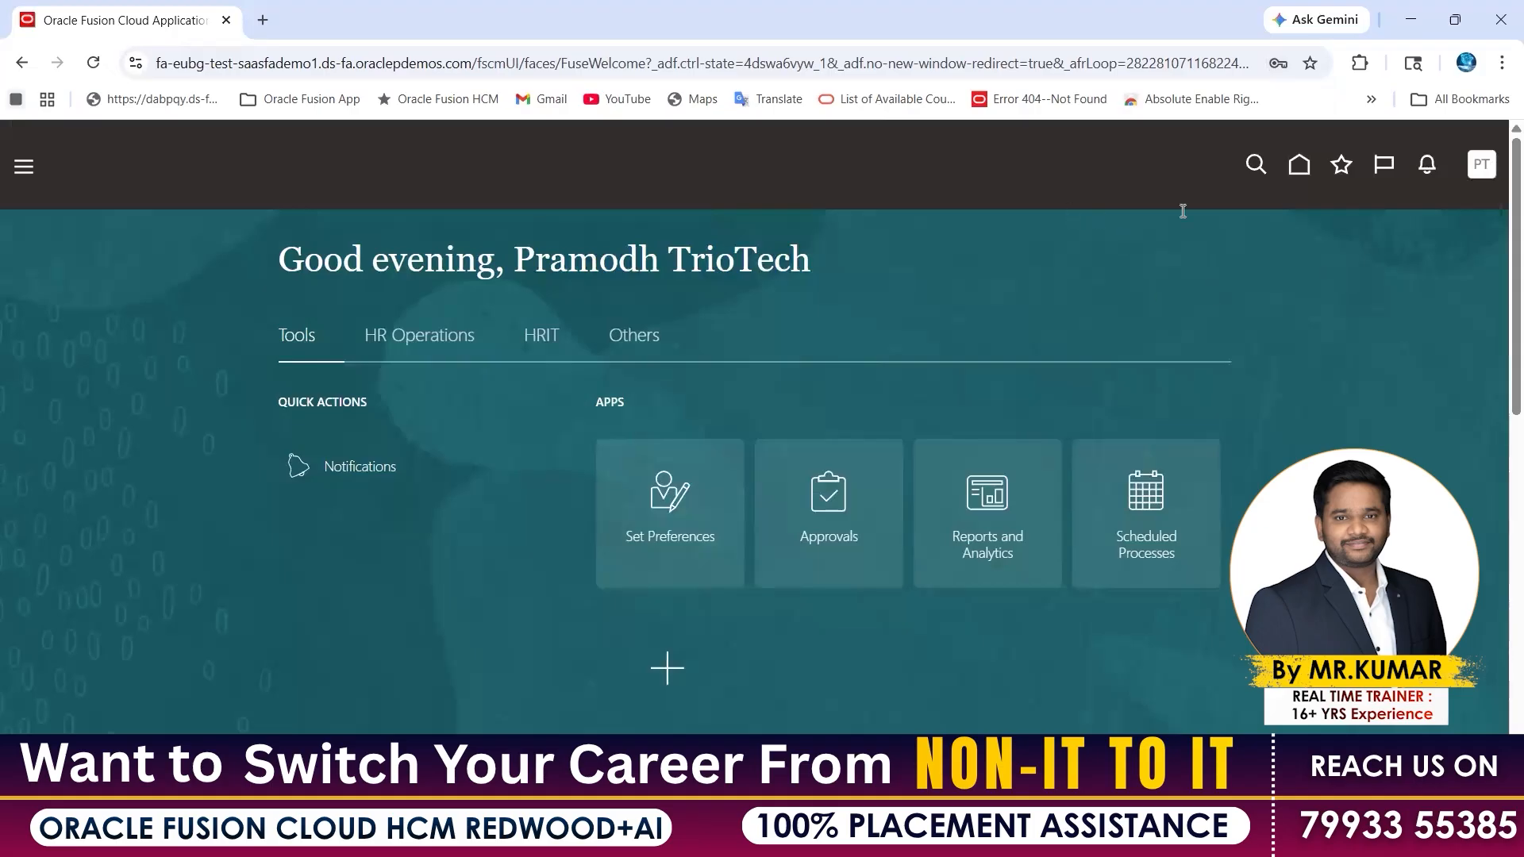
drag(1073, 208, 1228, 208)
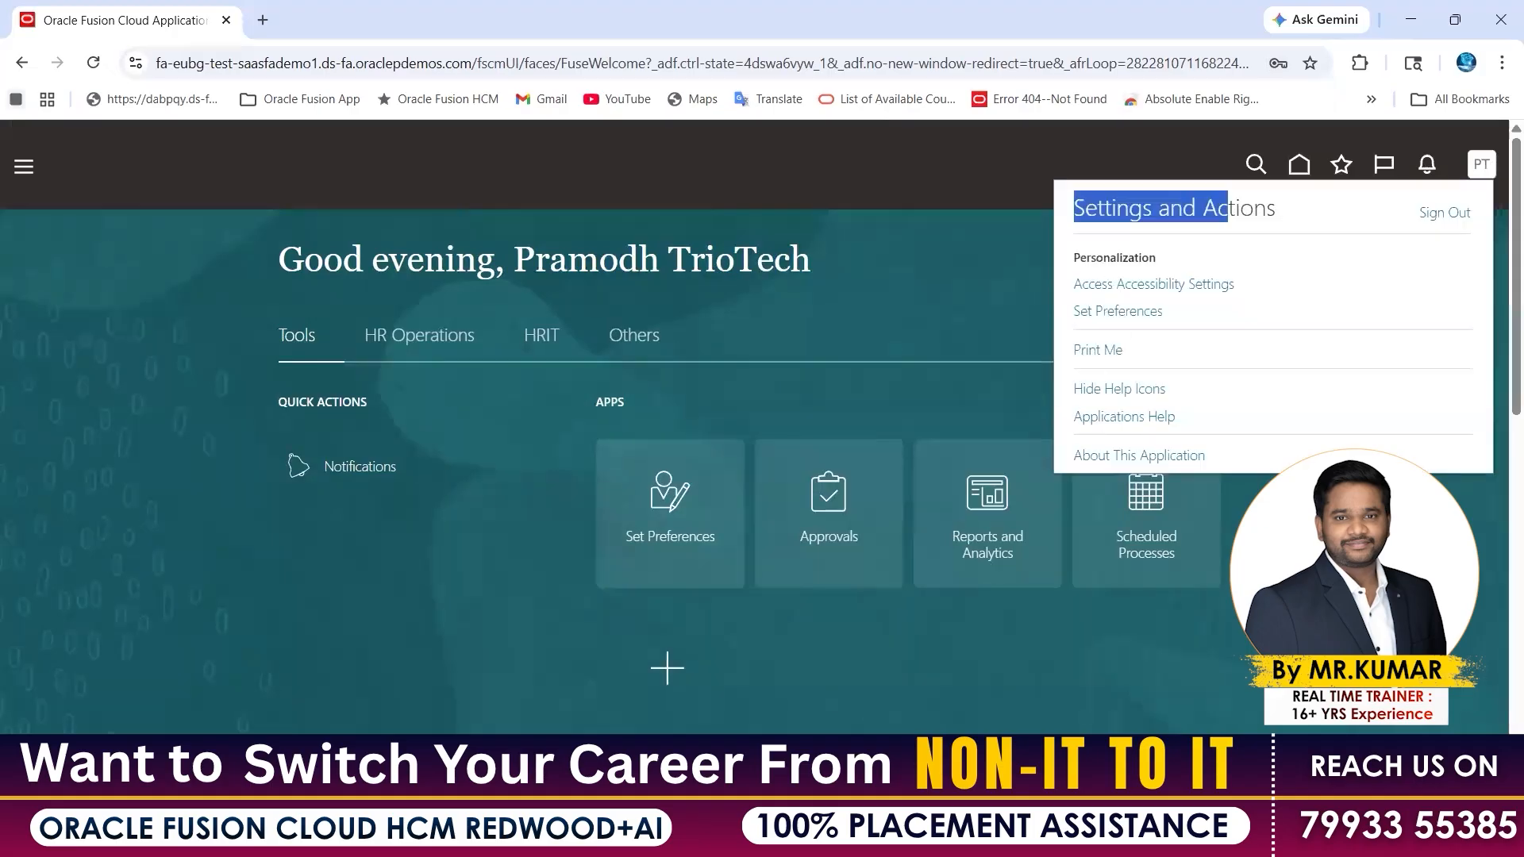
click(1127, 343)
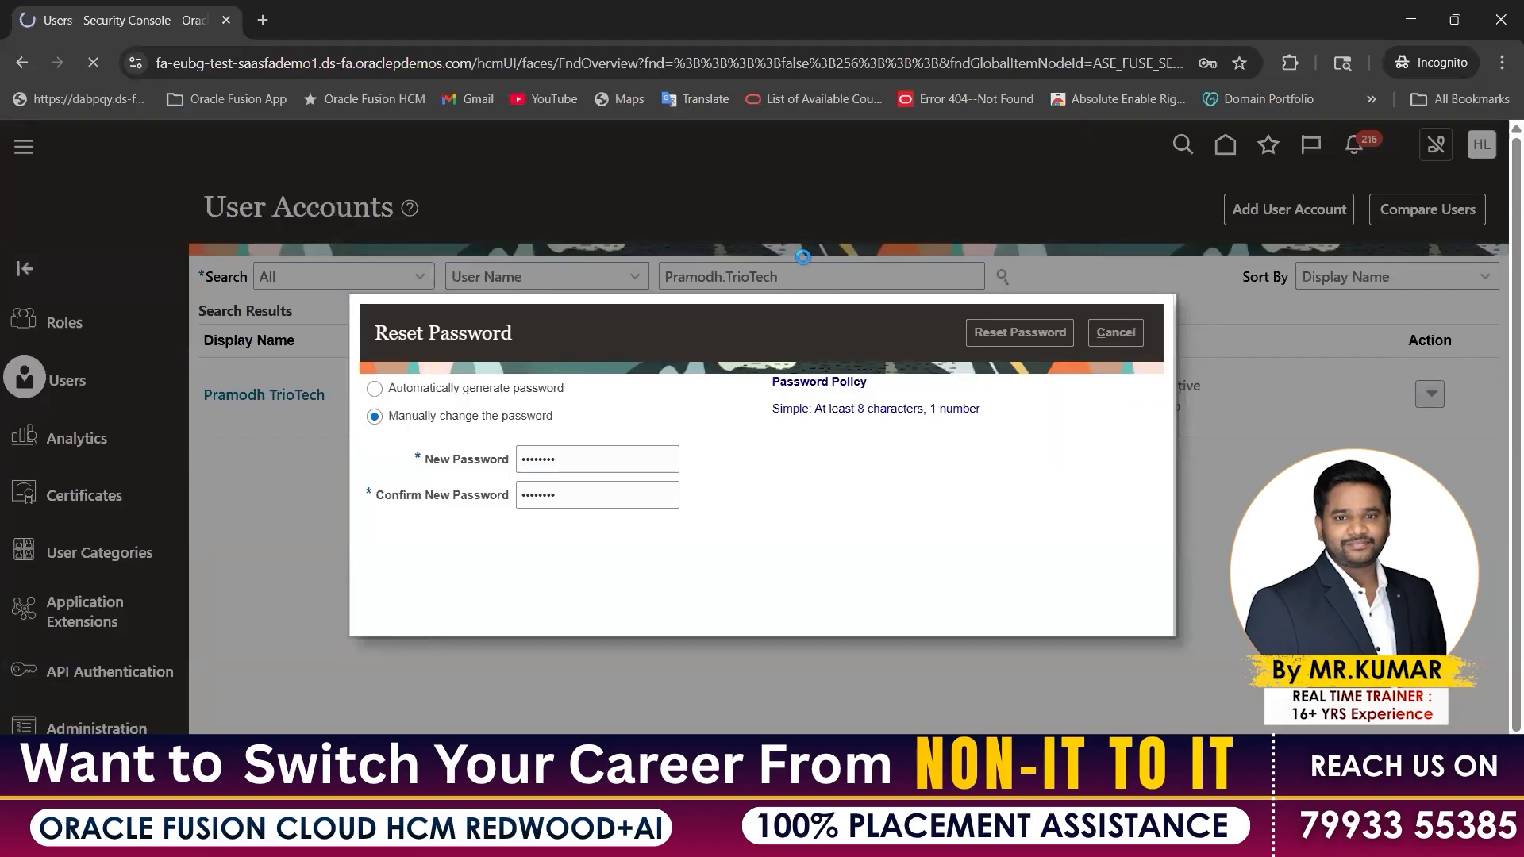
click(970, 837)
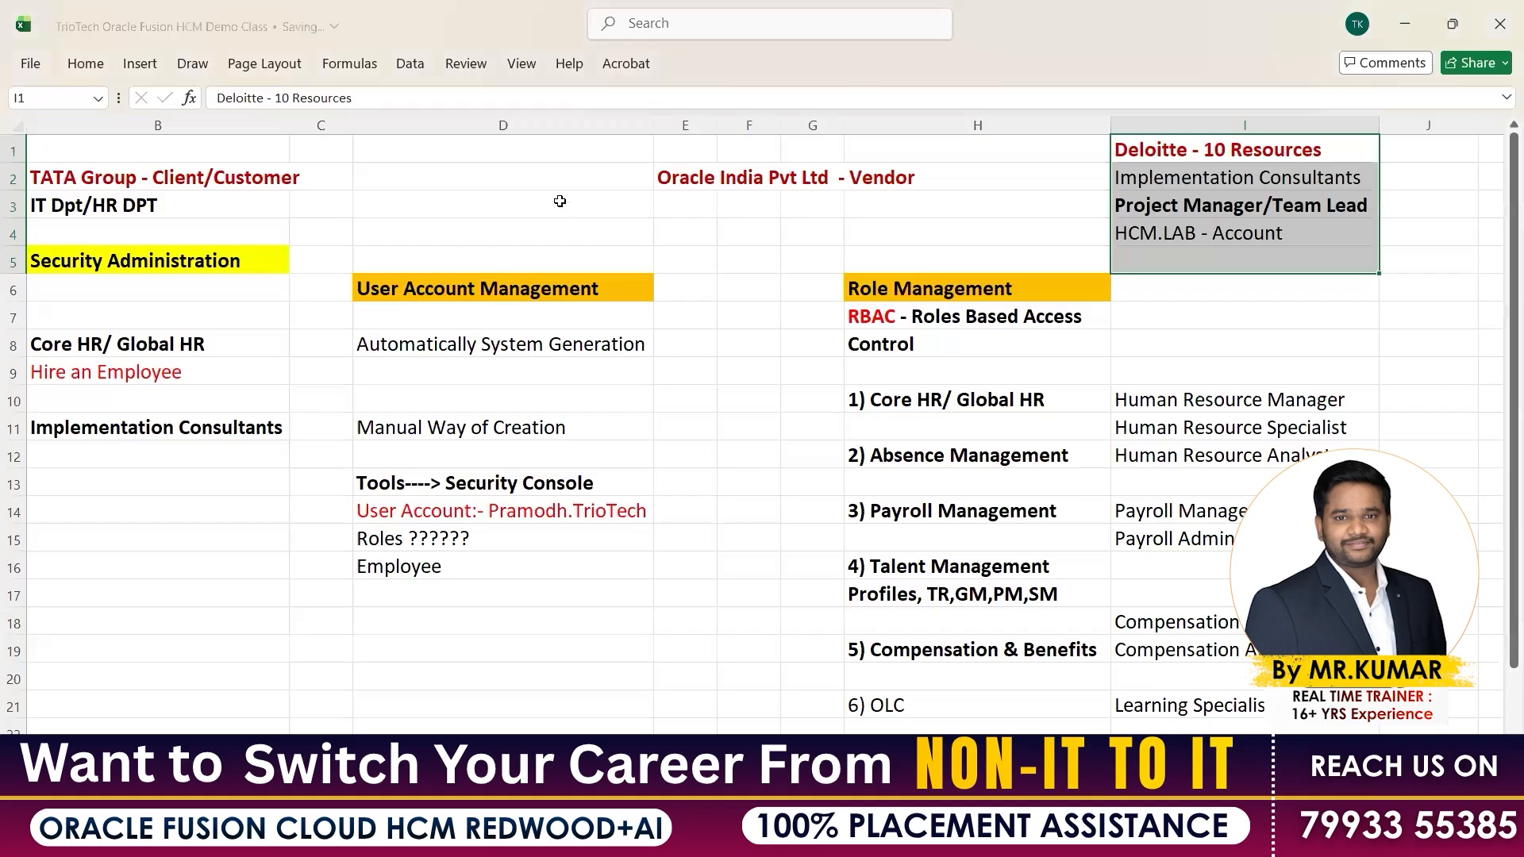
click(562, 206)
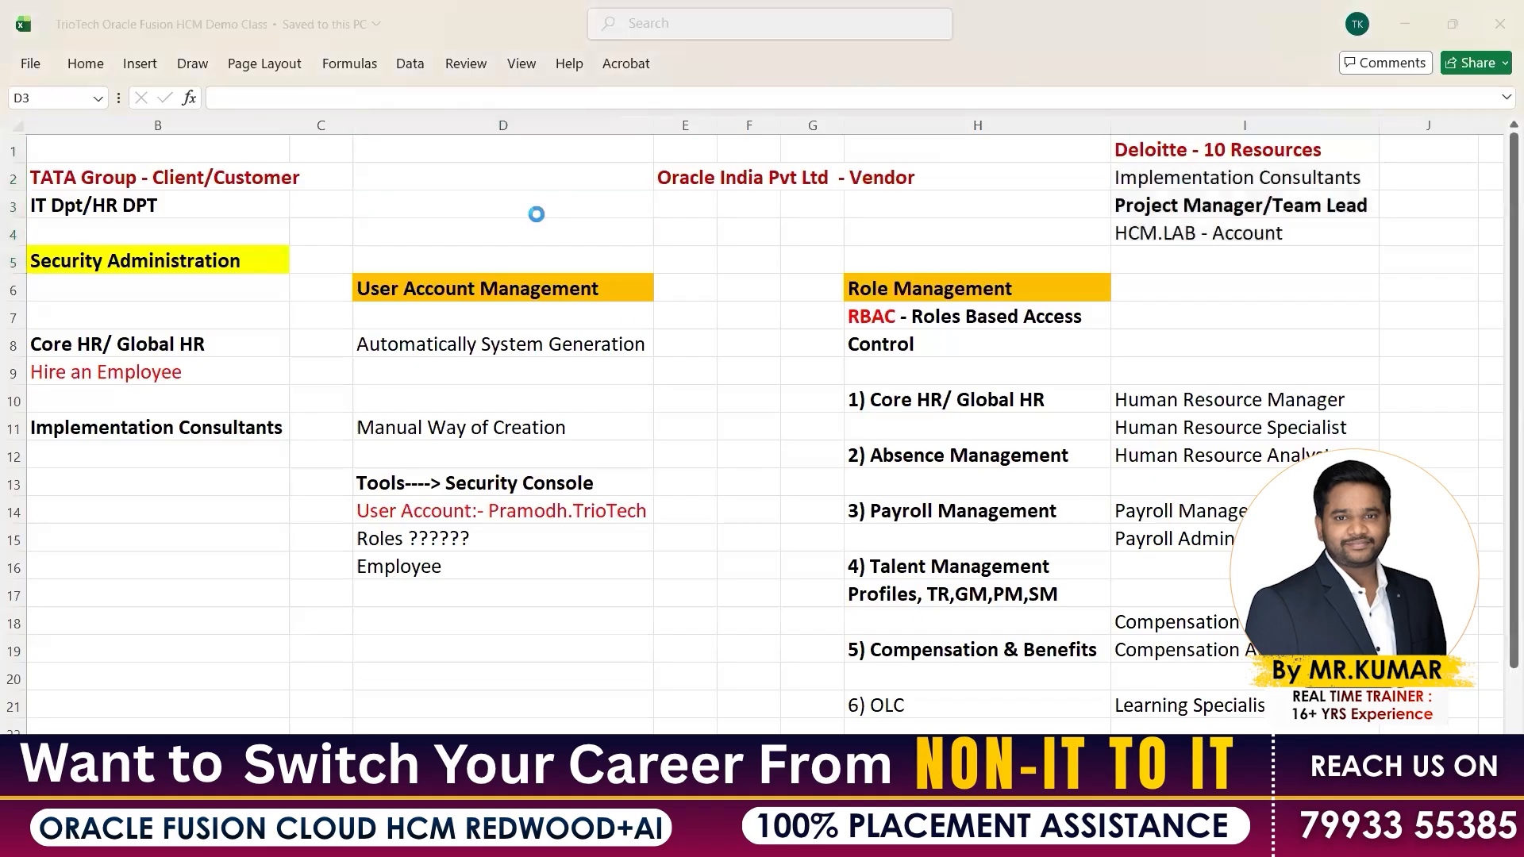
key(alt+Tab)
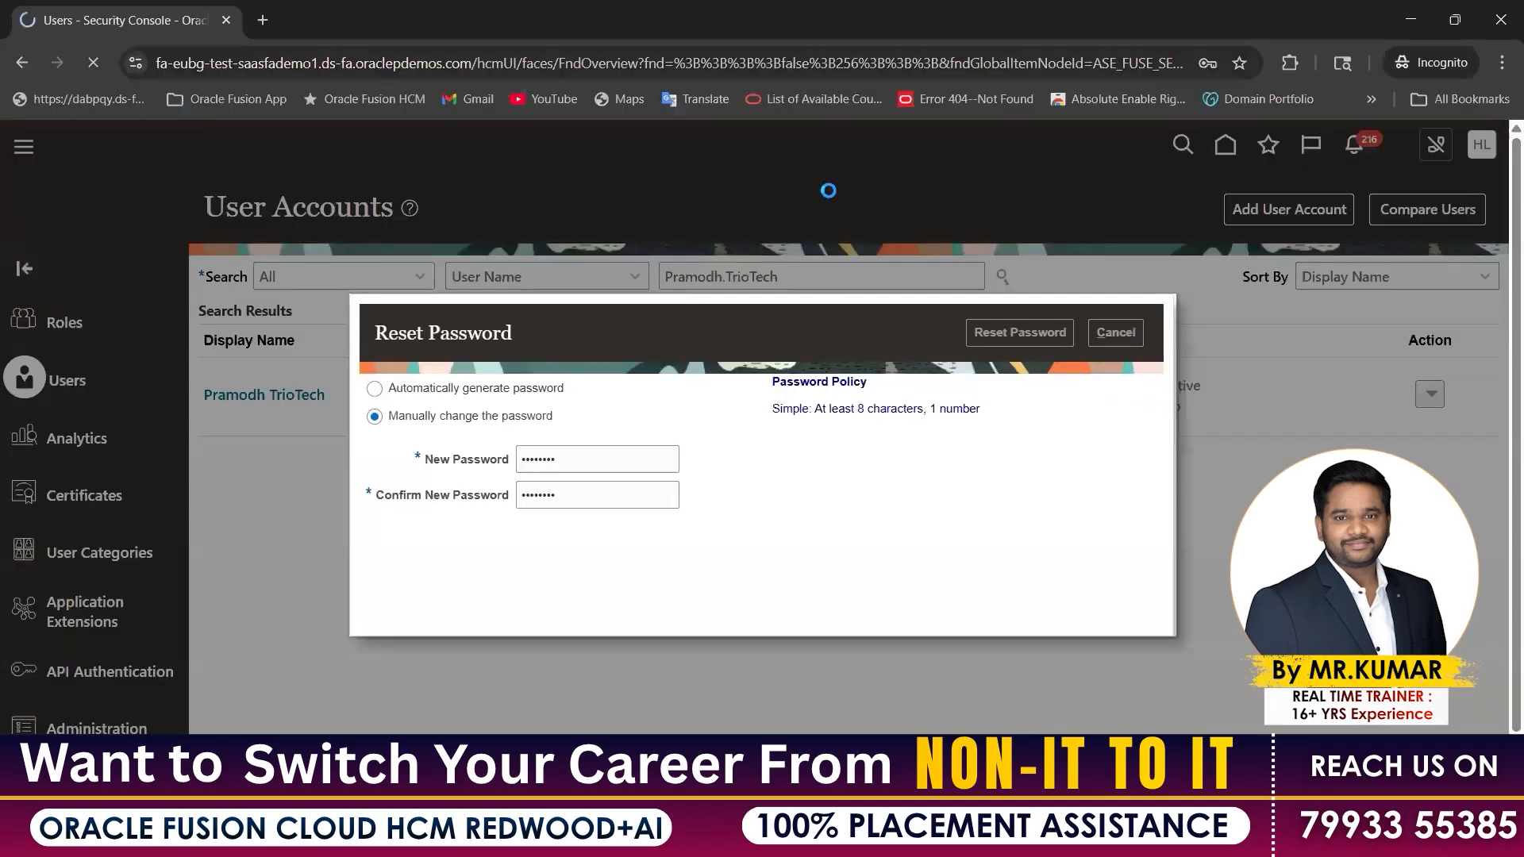
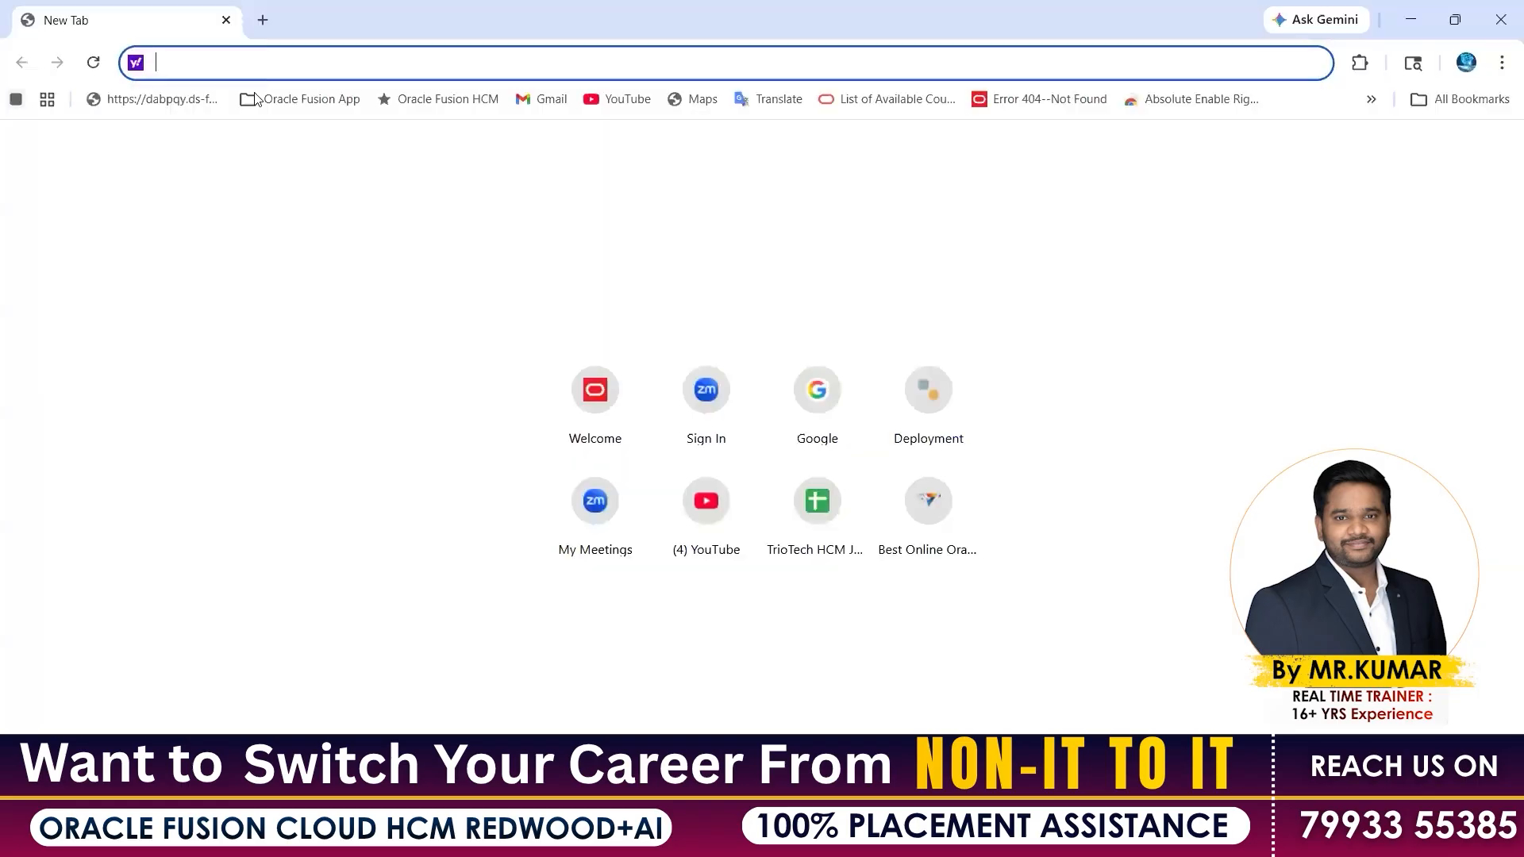
Load the Oracle Fusion demo site in a new tab, then bring up the TrioTech demo-class Excel workbook
text(eub)
key(Return)
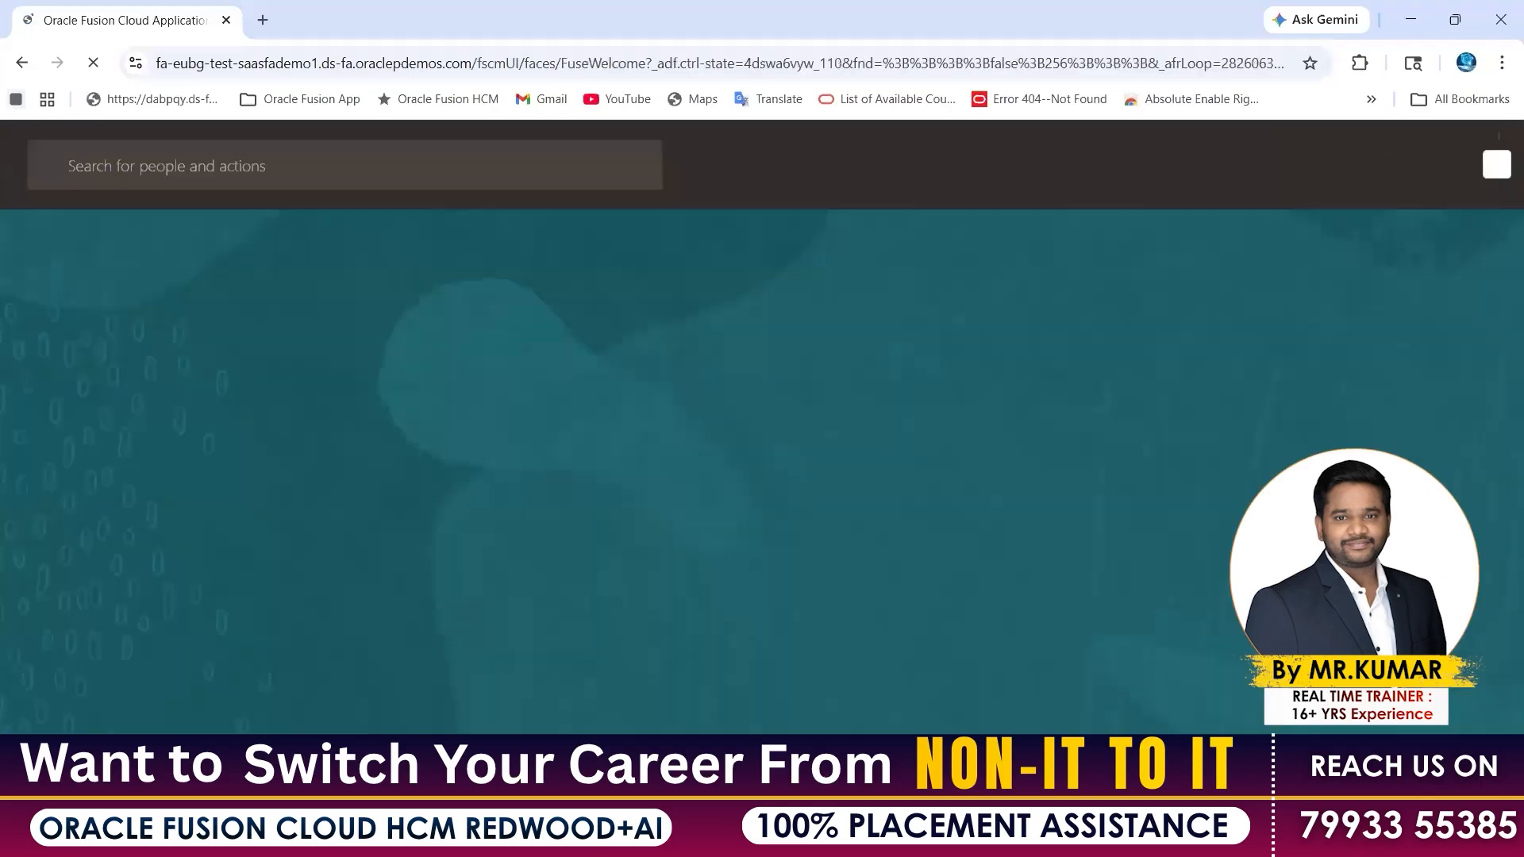
click(971, 835)
click(1073, 706)
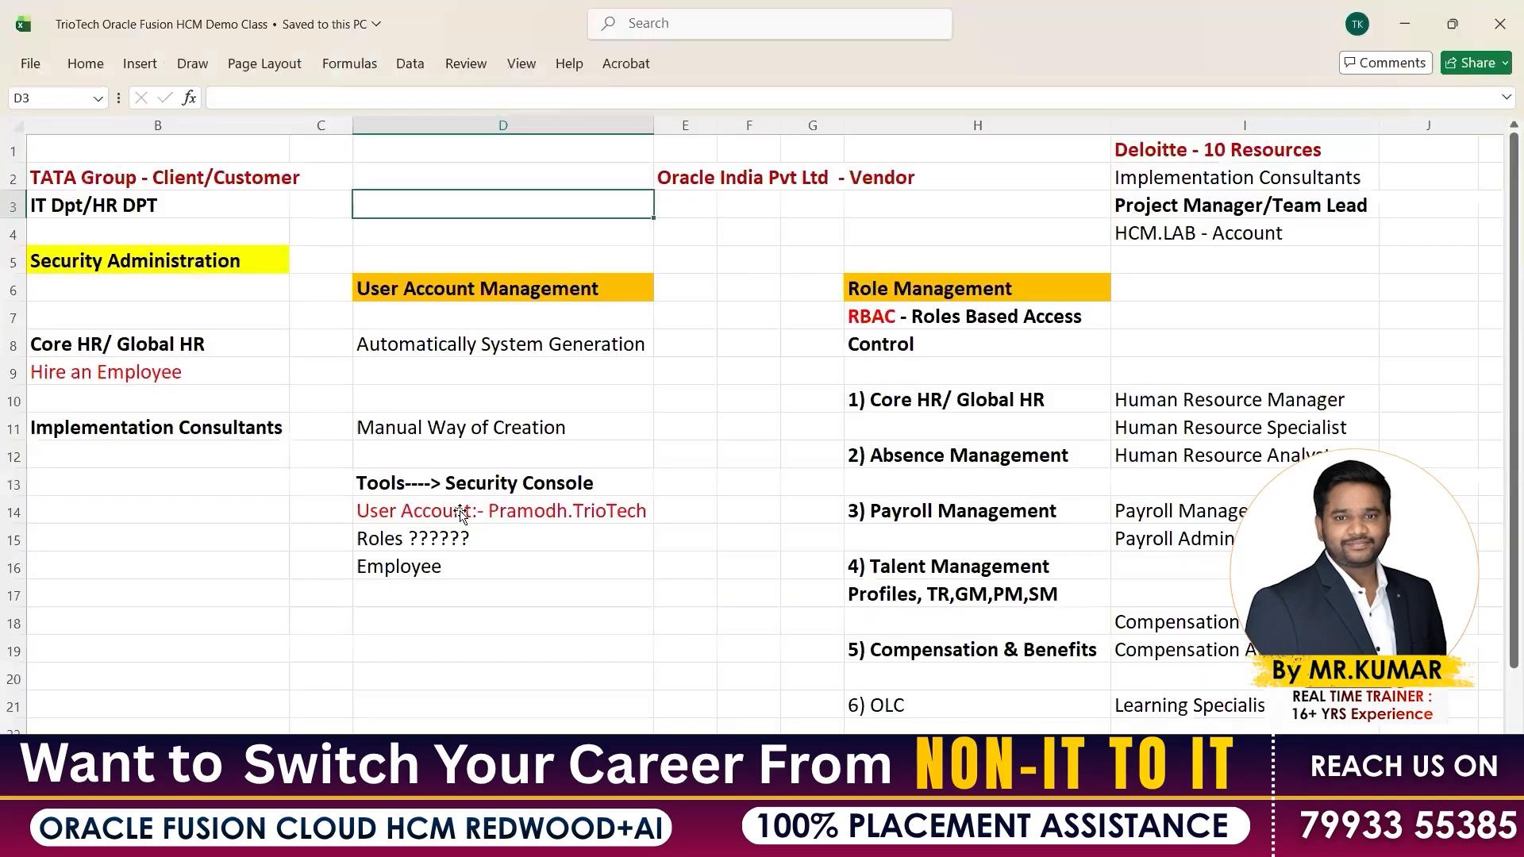
Copy the user account entry from cell D14 and return to the Fusion welcome page
click(453, 516)
key(ctrl+c)
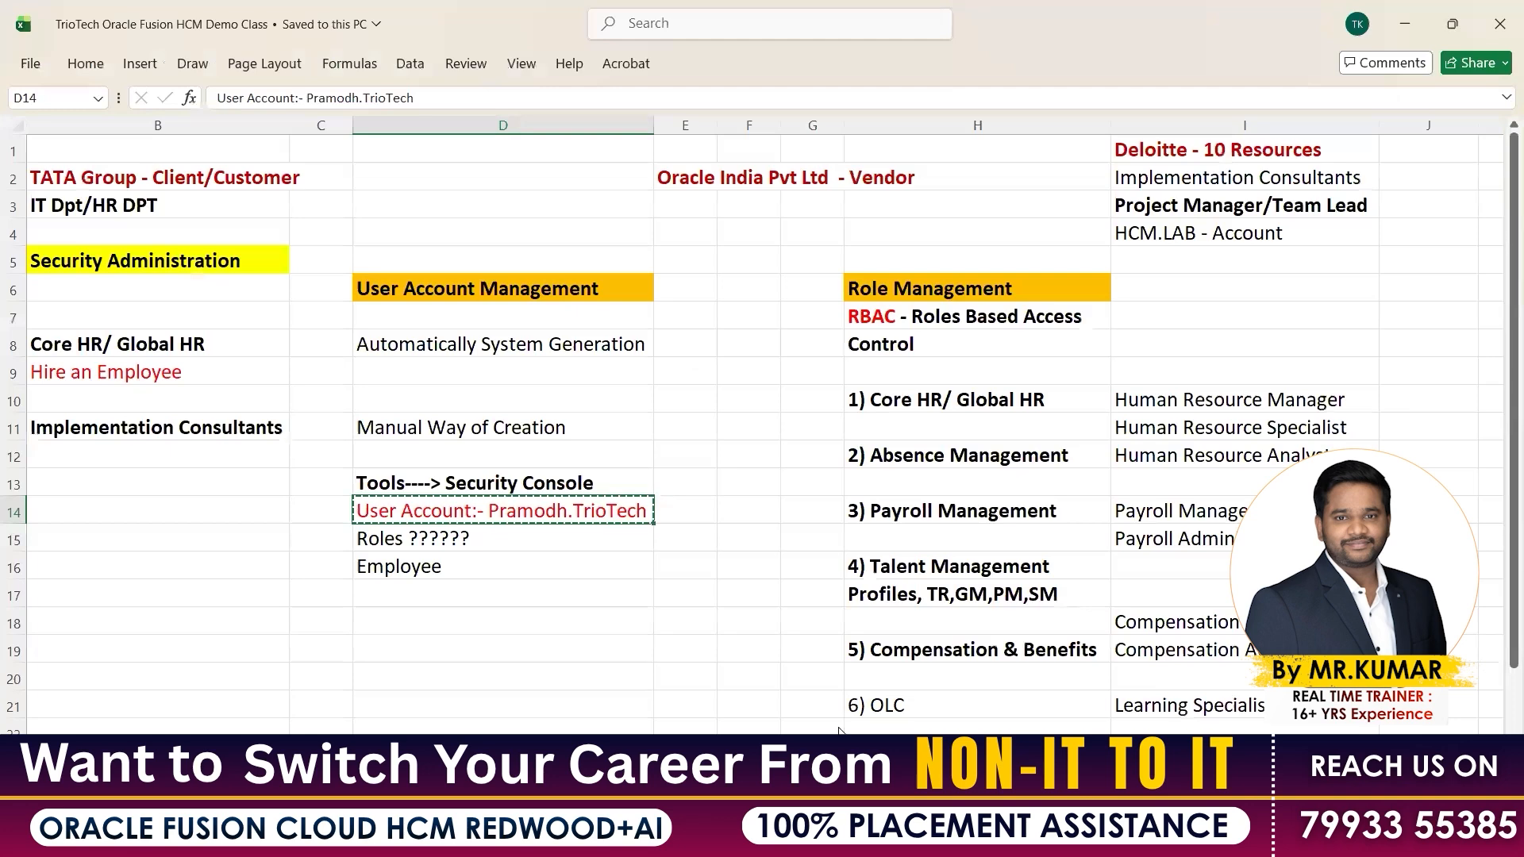
key(Down)
key(Down)
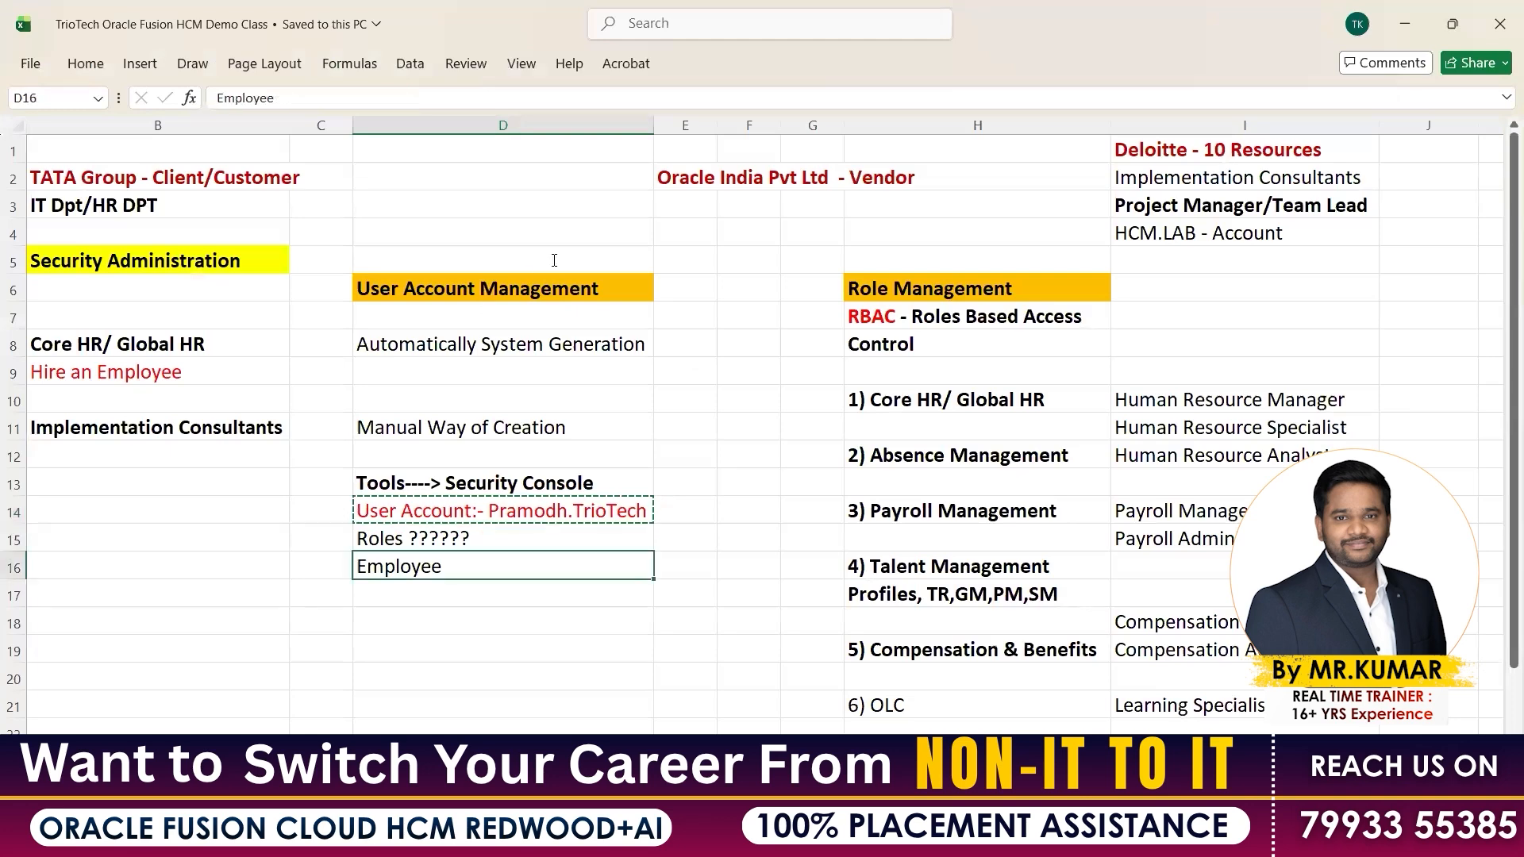
key(alt+Tab)
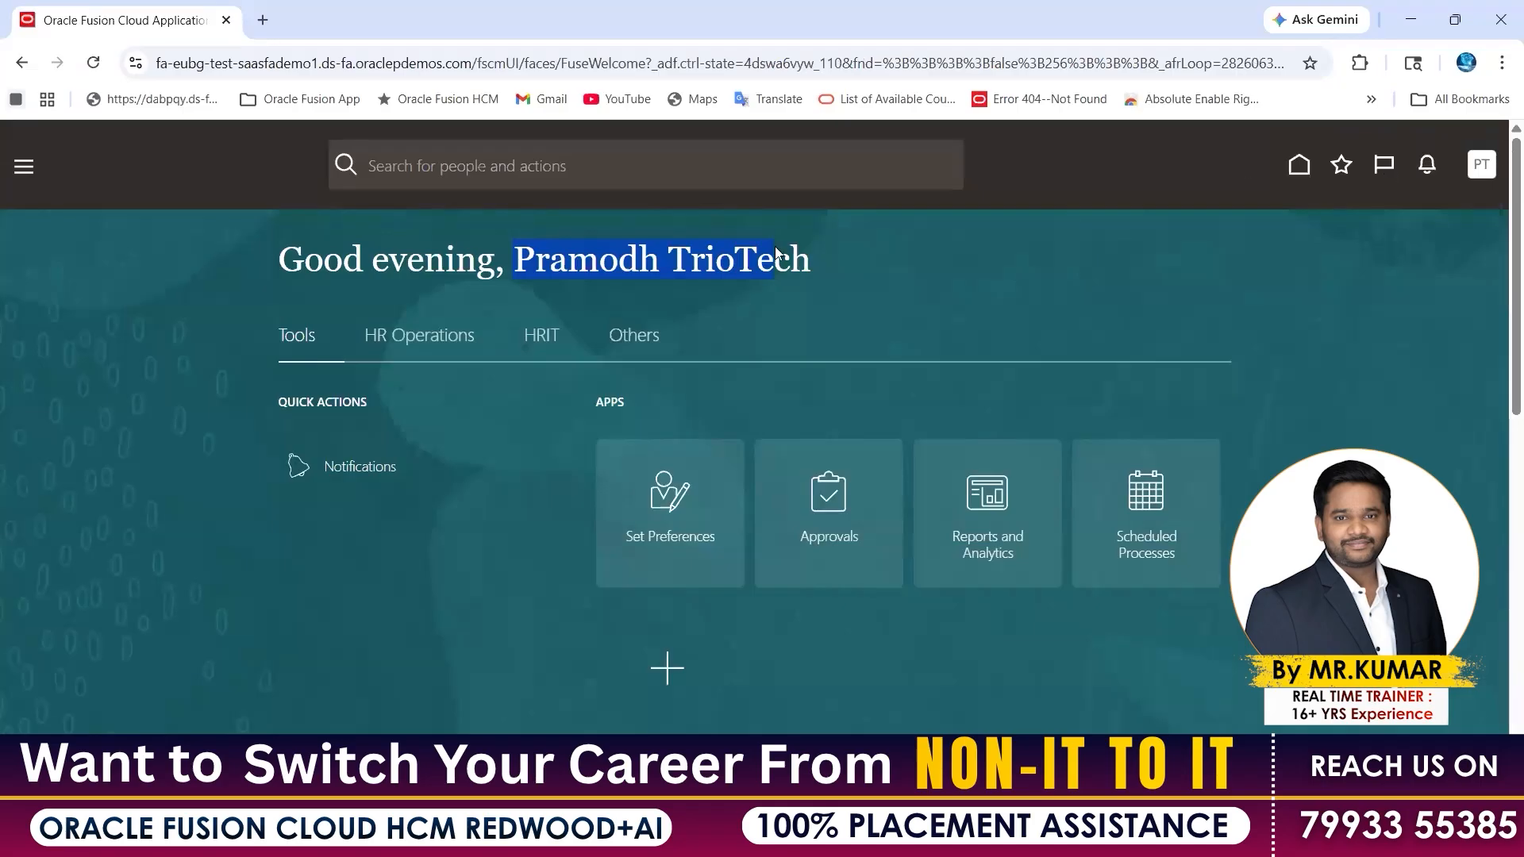
In the administrator's private window, page the home tab row back to its first tabs
key(alt+Tab)
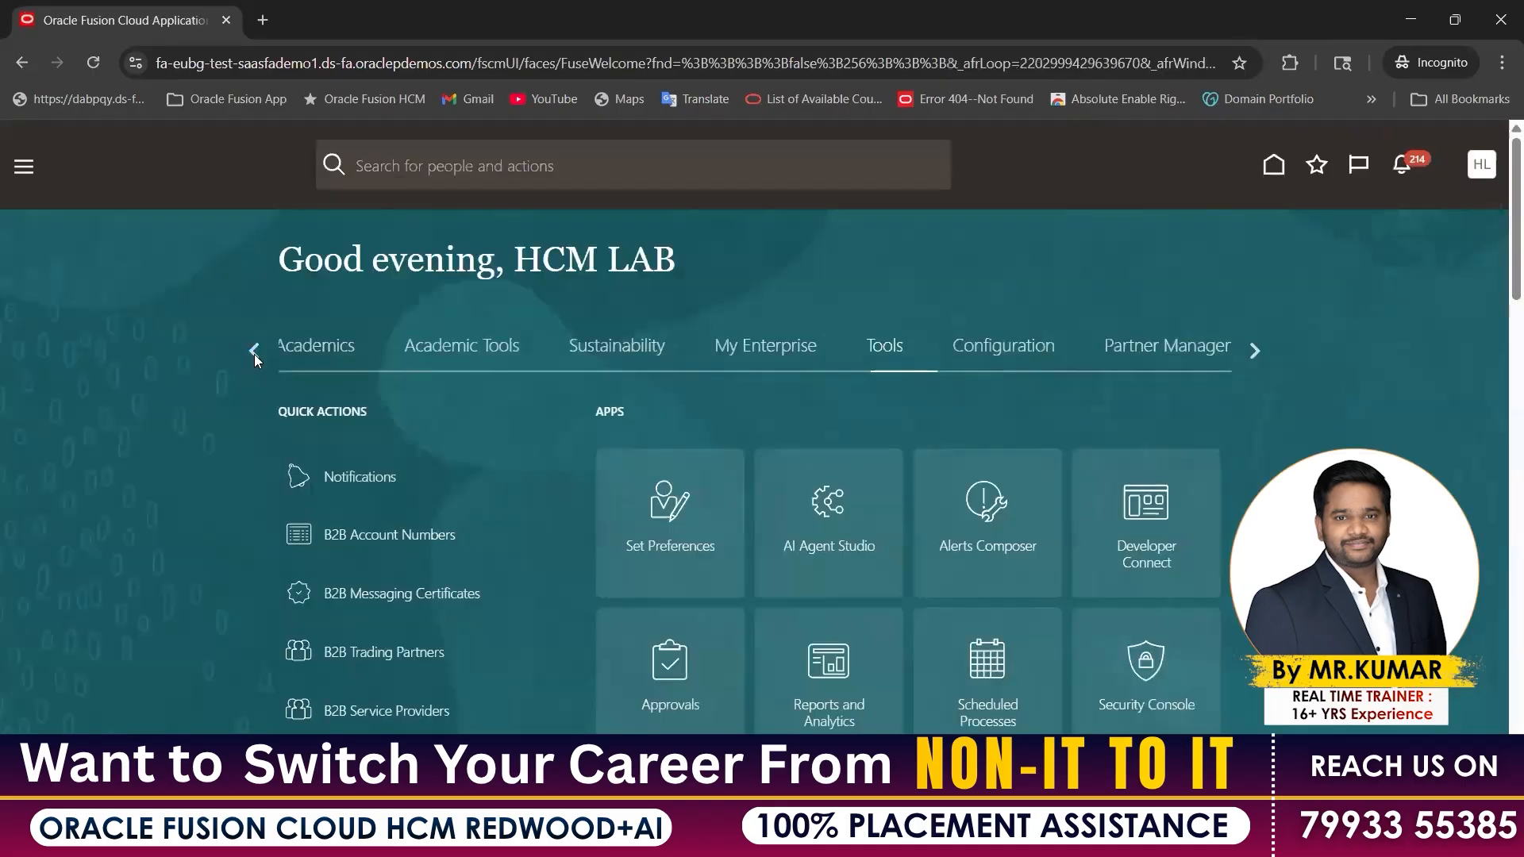
click(254, 351)
triple_click(254, 353)
drag(542, 254, 652, 247)
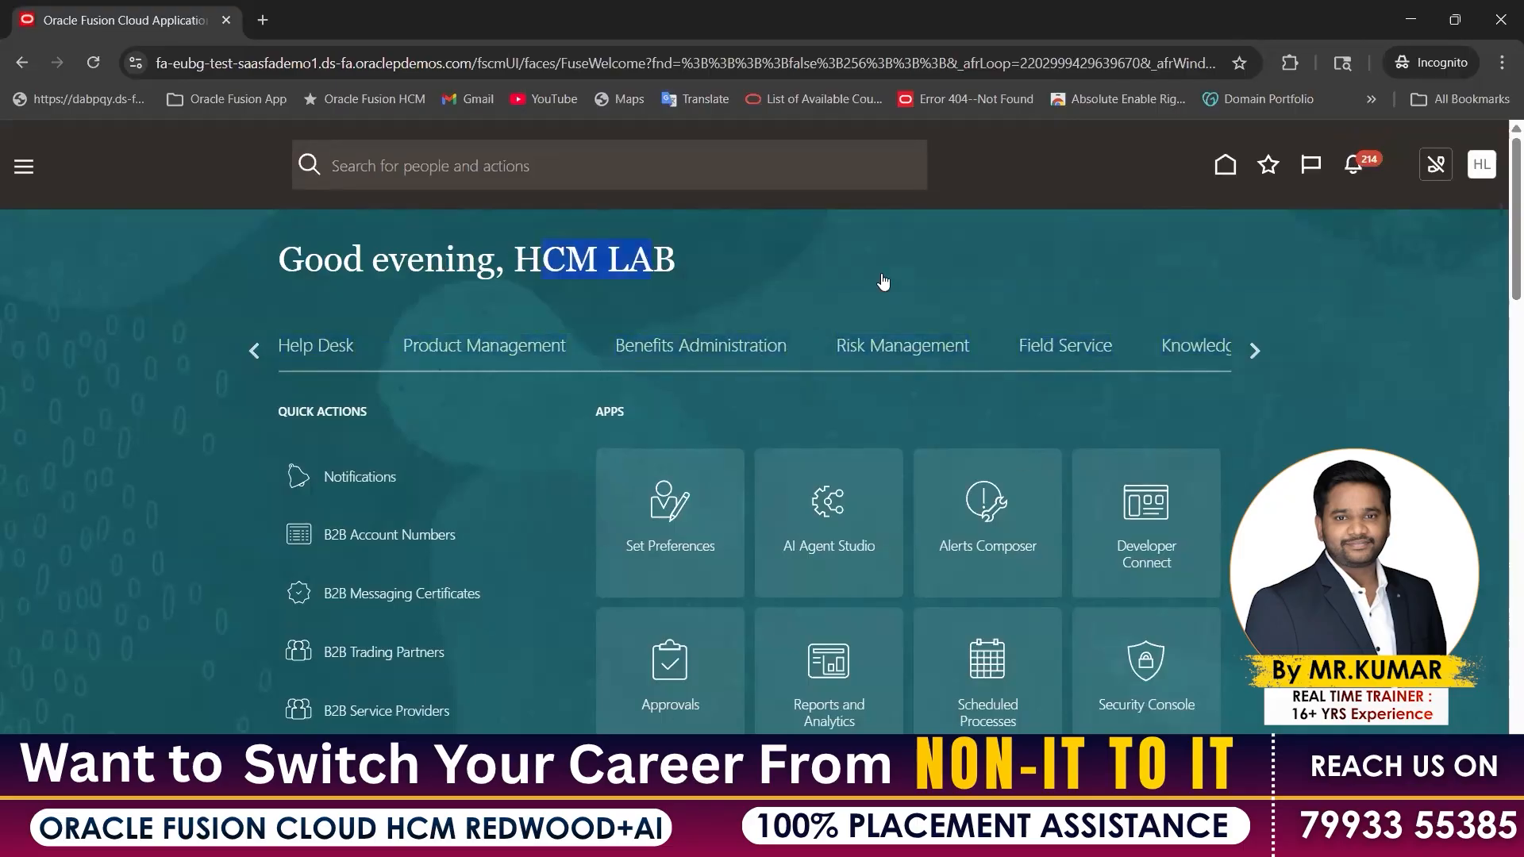
click(259, 352)
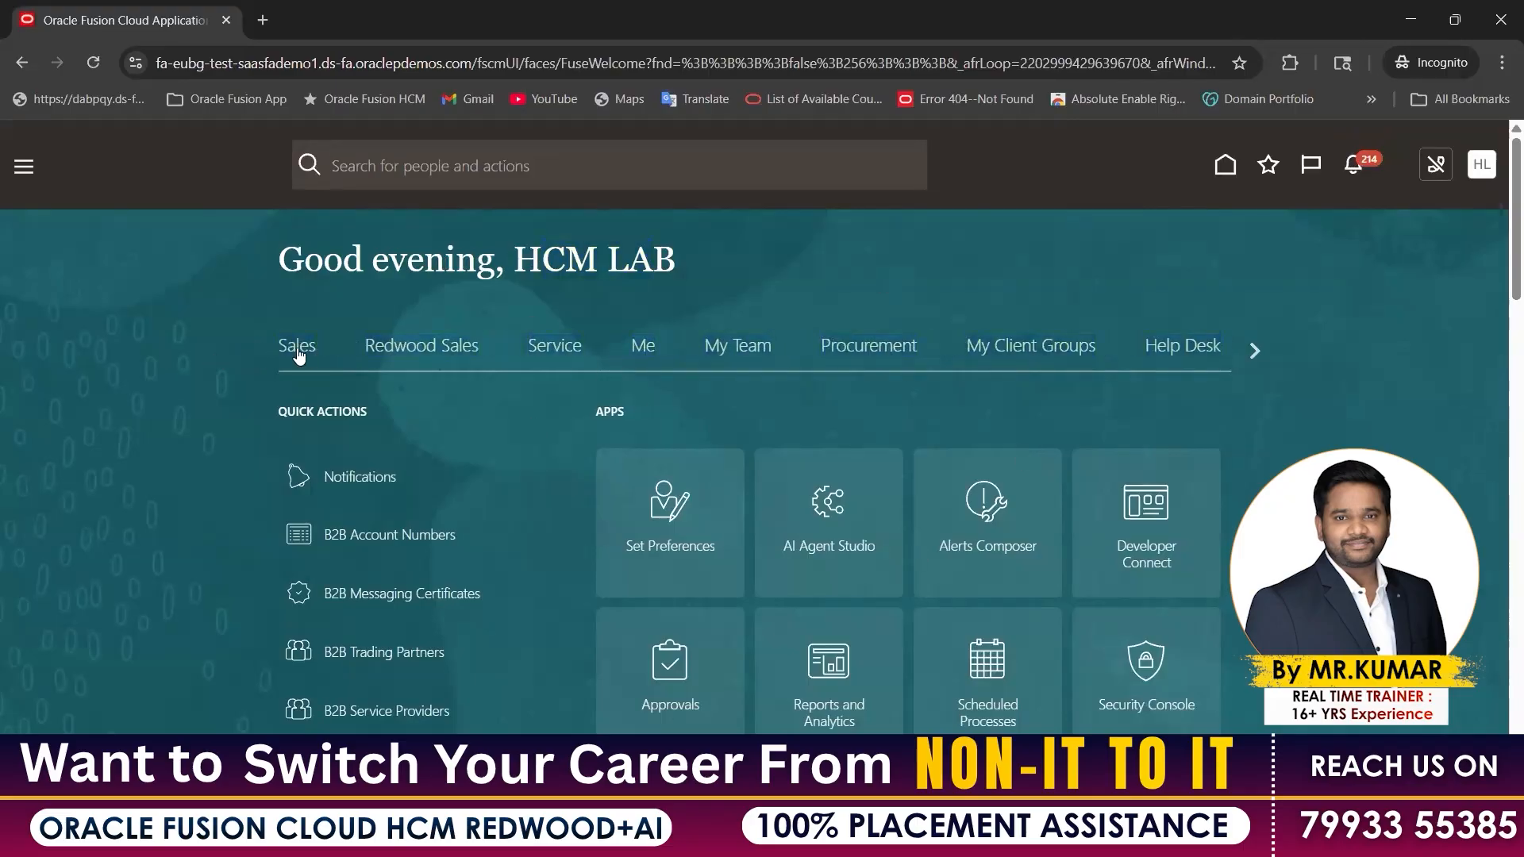
Browse the Redwood Sales, Service, My Team and Procurement tabs, ending on My Client Groups
click(430, 355)
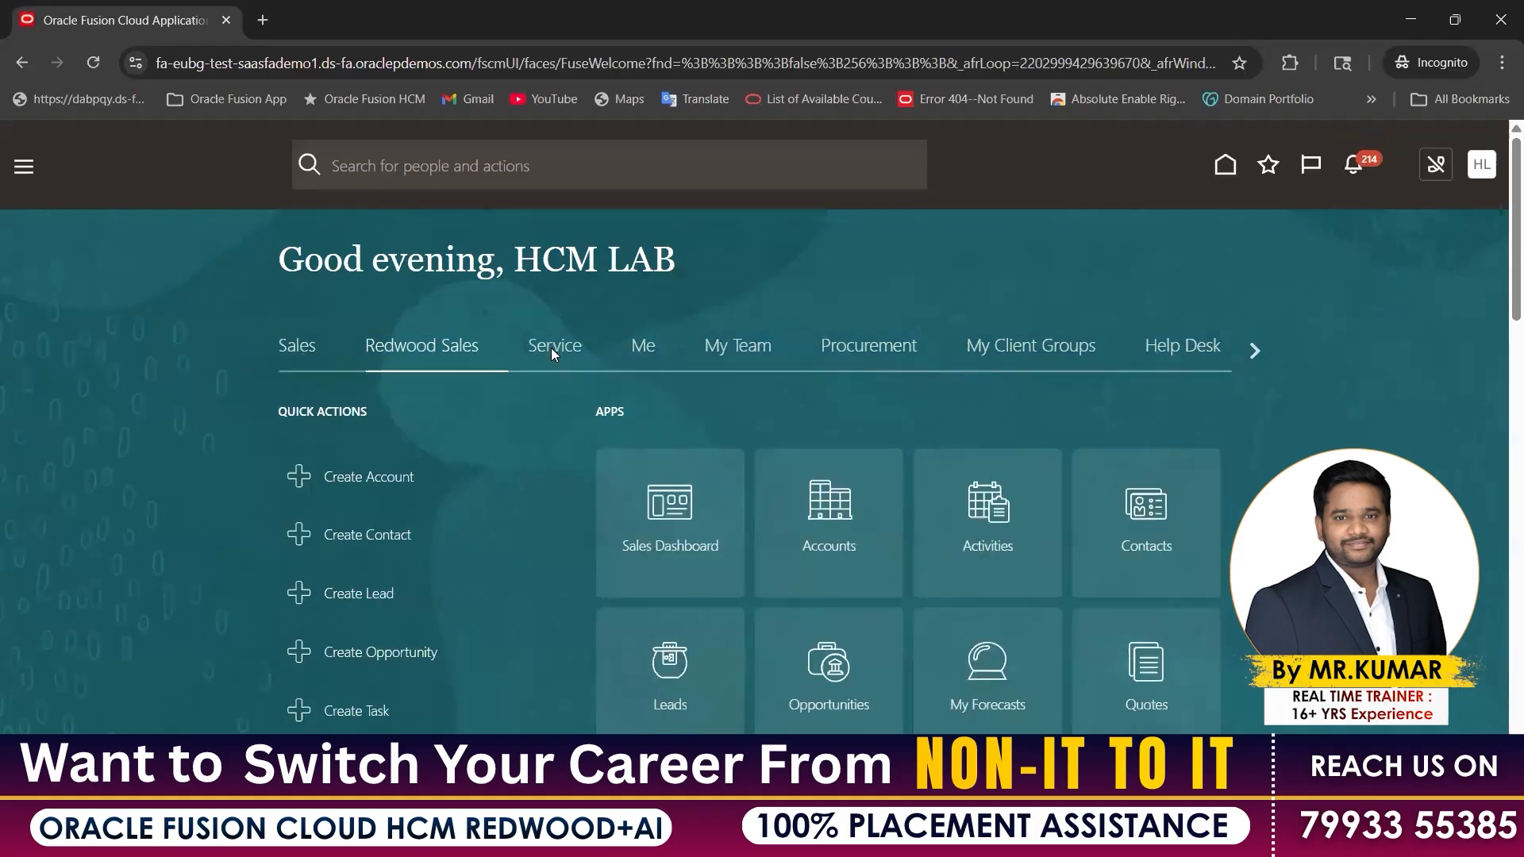
click(552, 346)
click(758, 349)
click(839, 353)
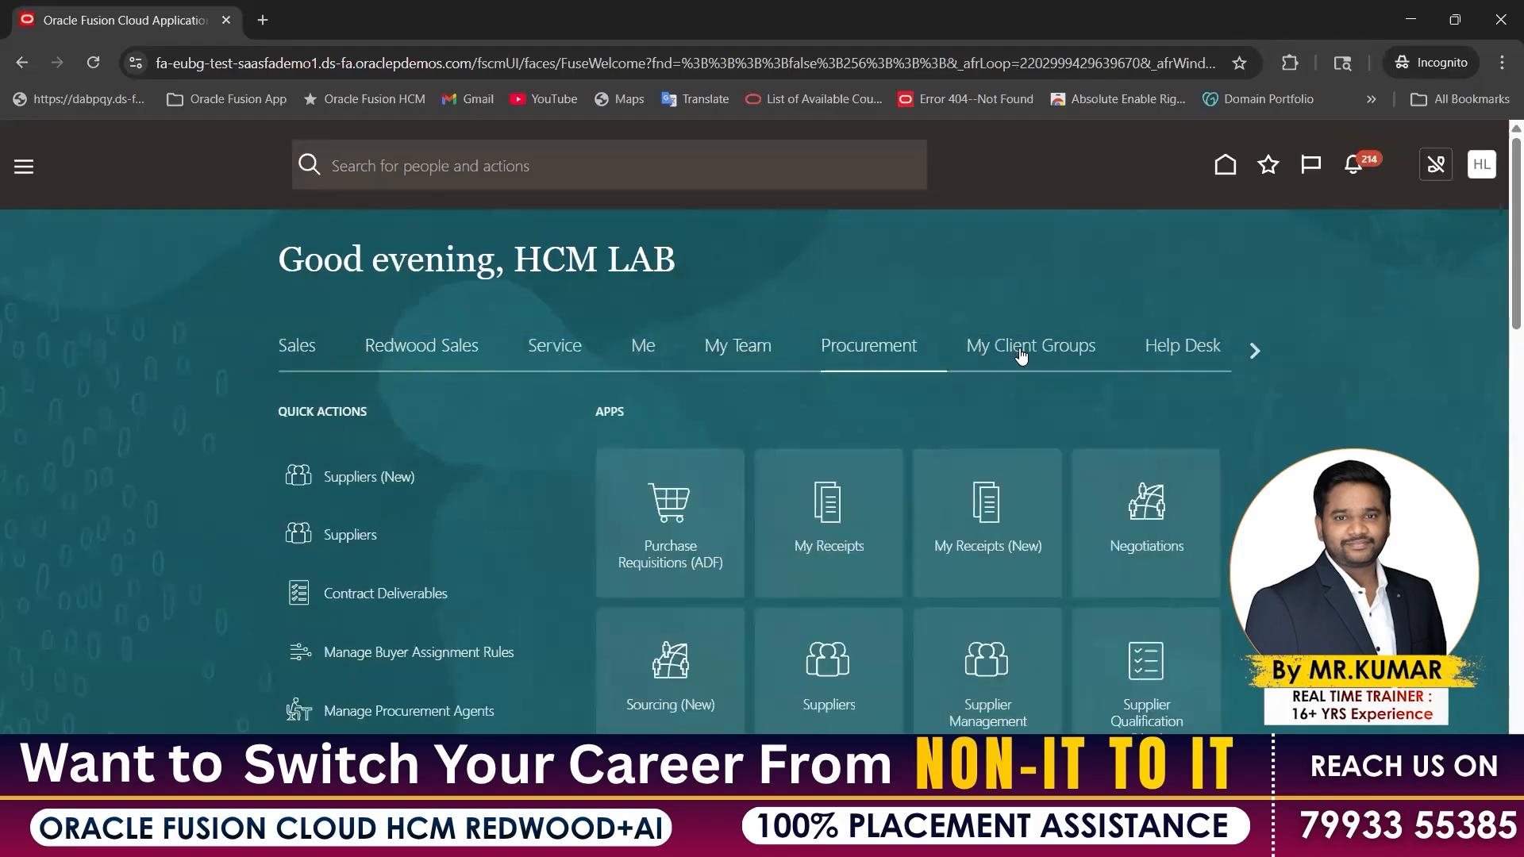
click(987, 349)
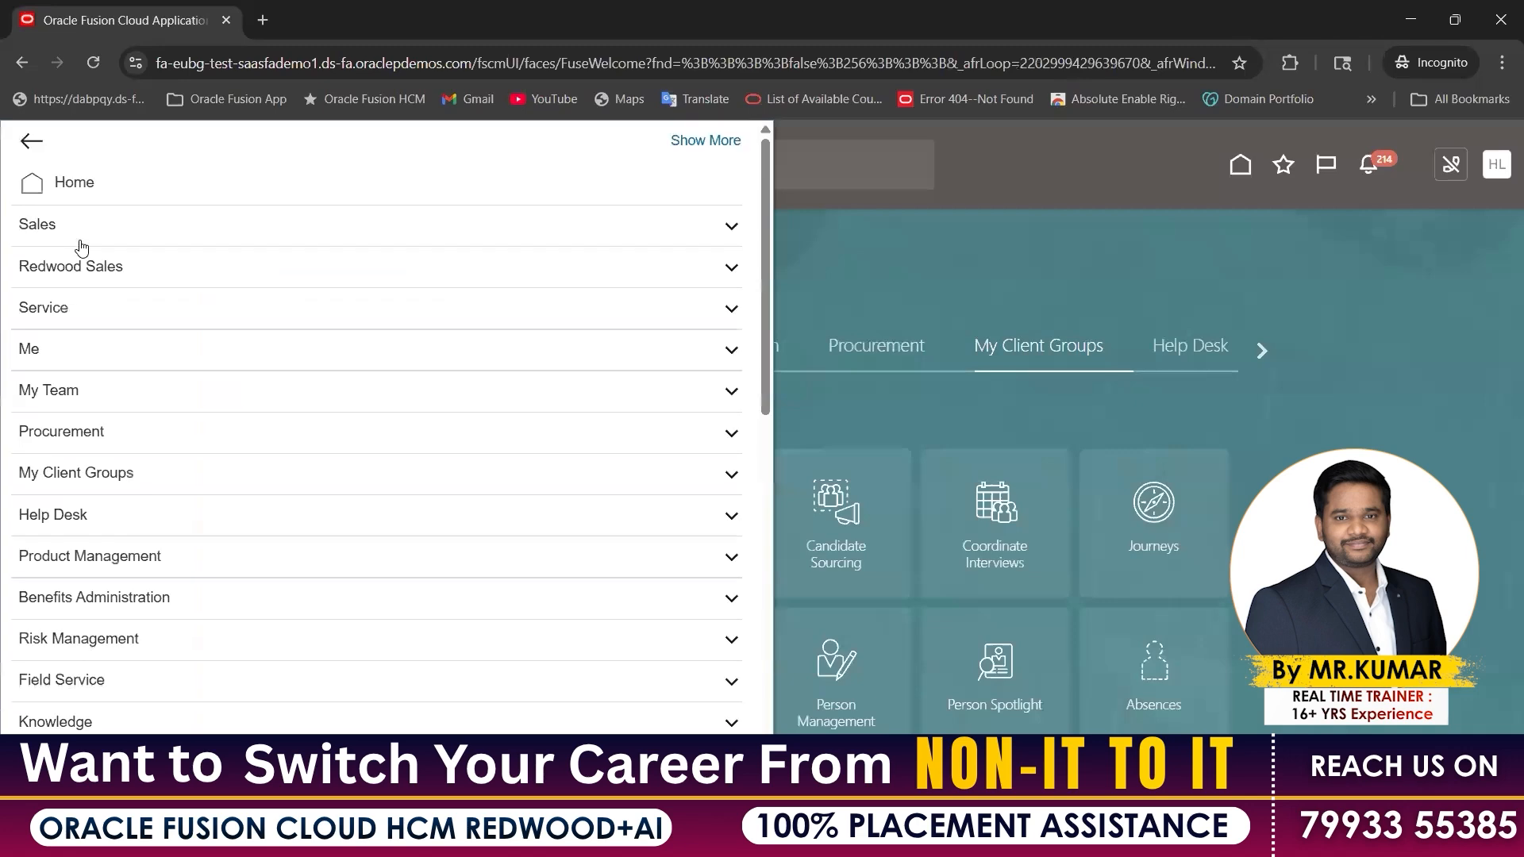
scroll(127, 349, down, 4)
scroll(125, 362, down, 7)
scroll(122, 429, up, 7)
Review the account settings Administration options, then return to the Excel workbook
click(1433, 225)
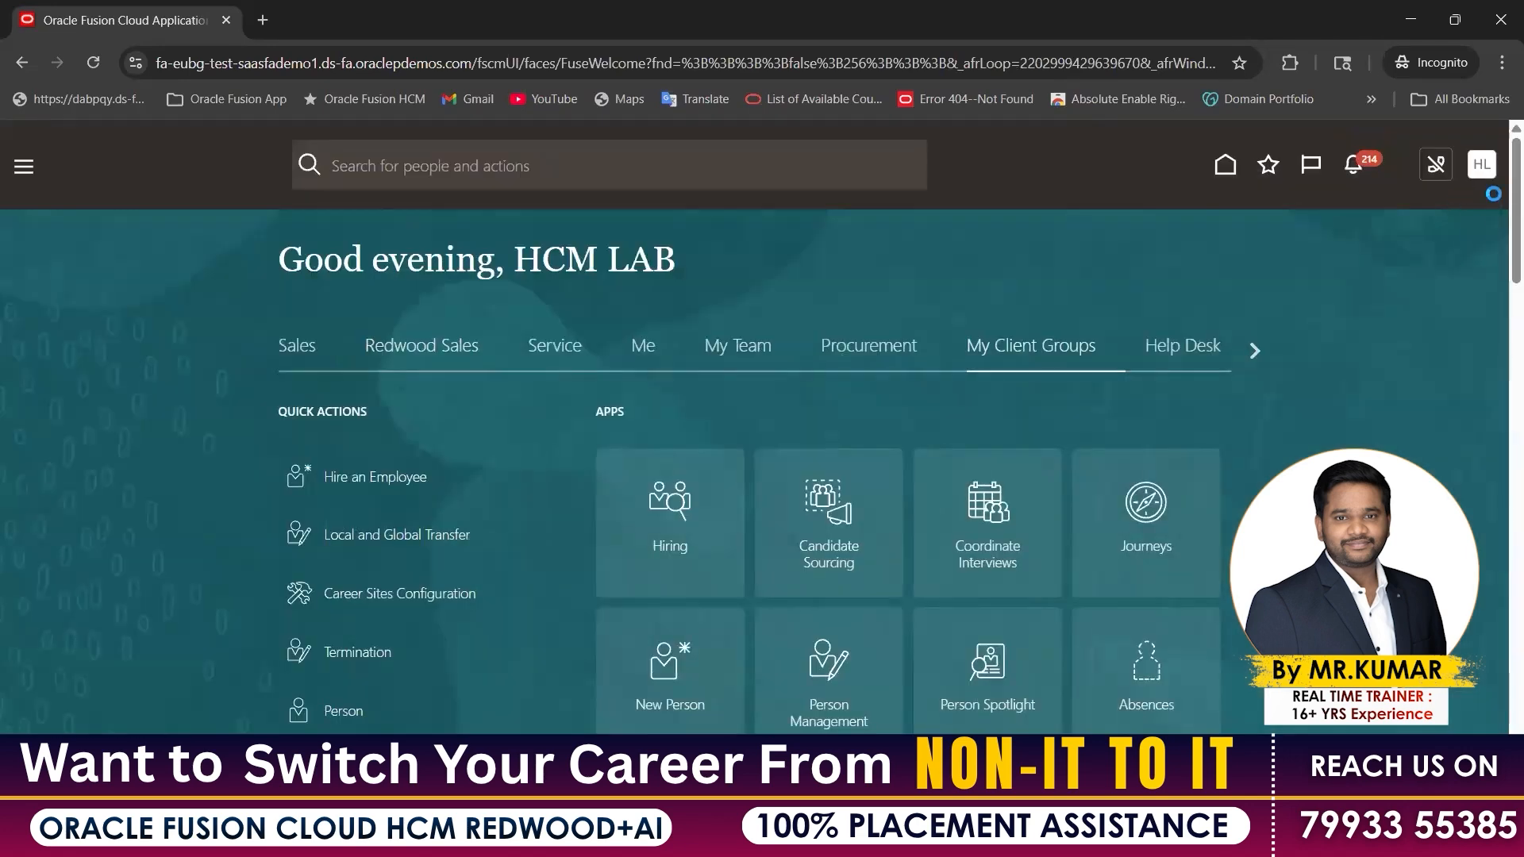
drag(1074, 208, 1109, 276)
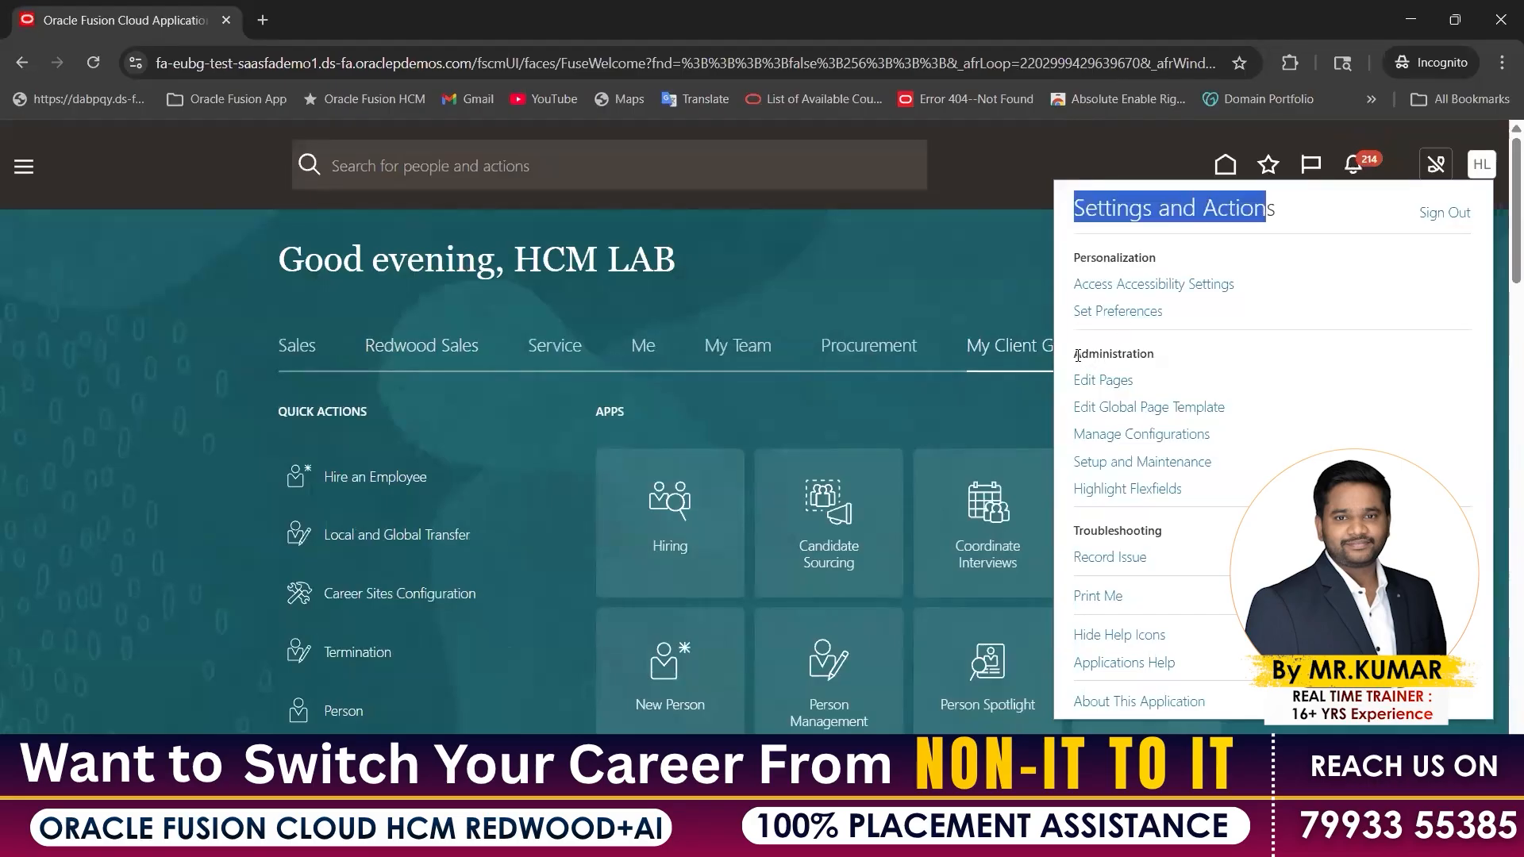
double_click(1167, 358)
drag(1167, 358, 1165, 491)
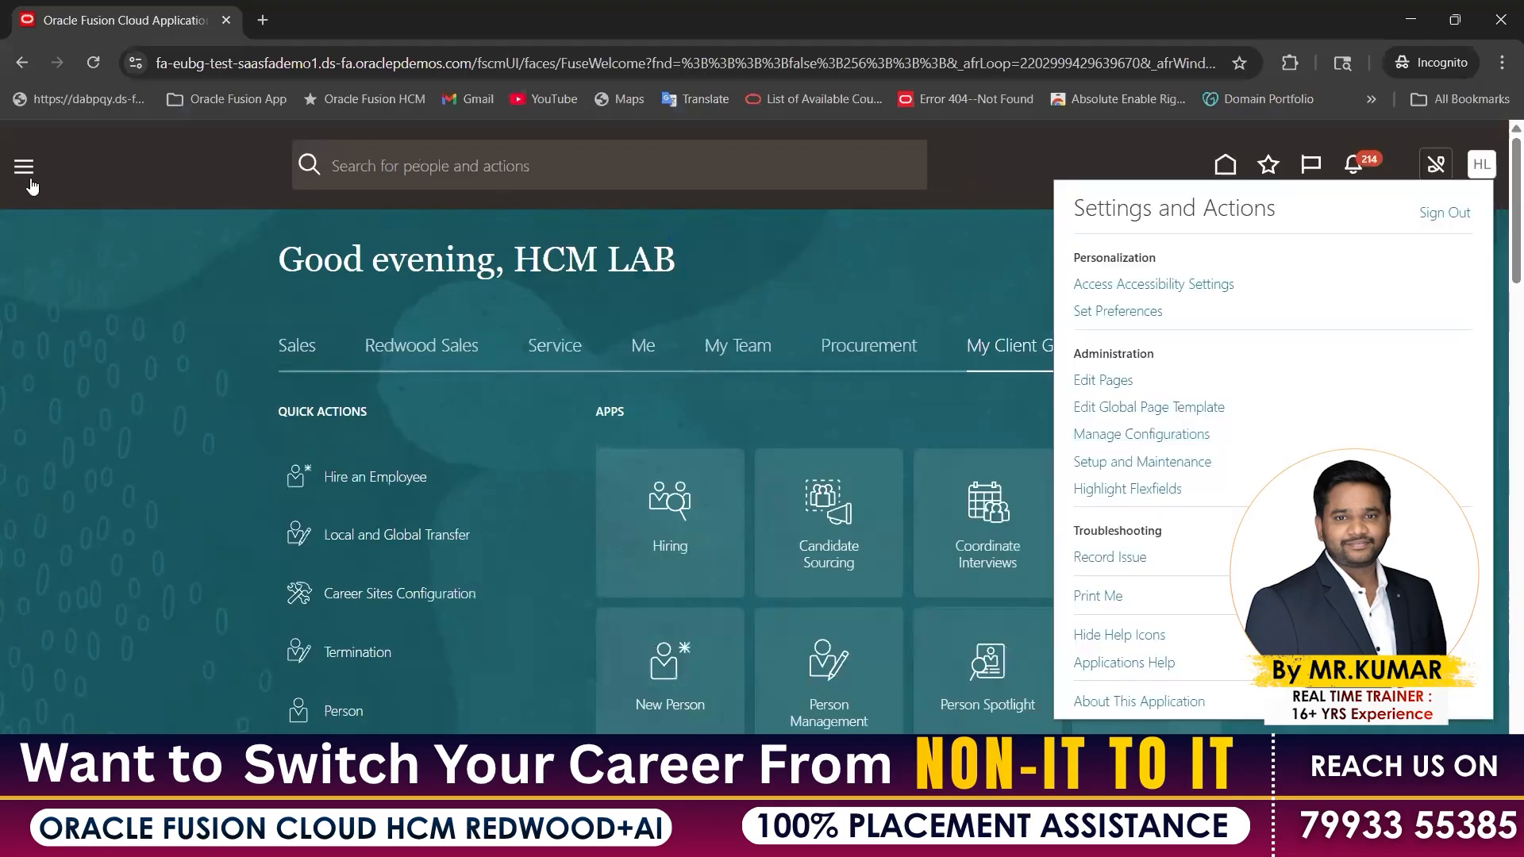
click(155, 609)
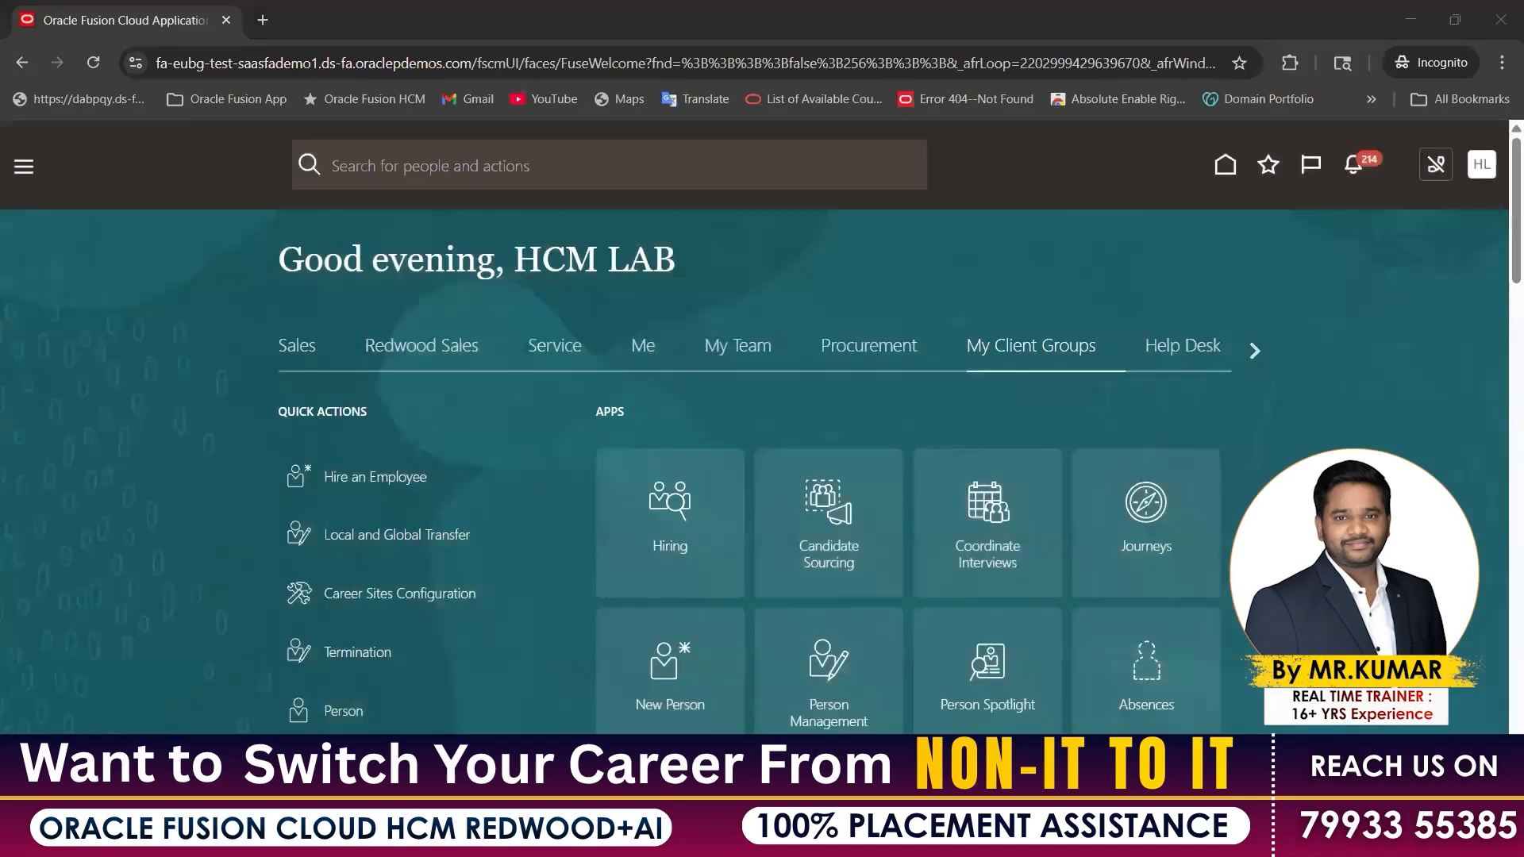
click(1006, 695)
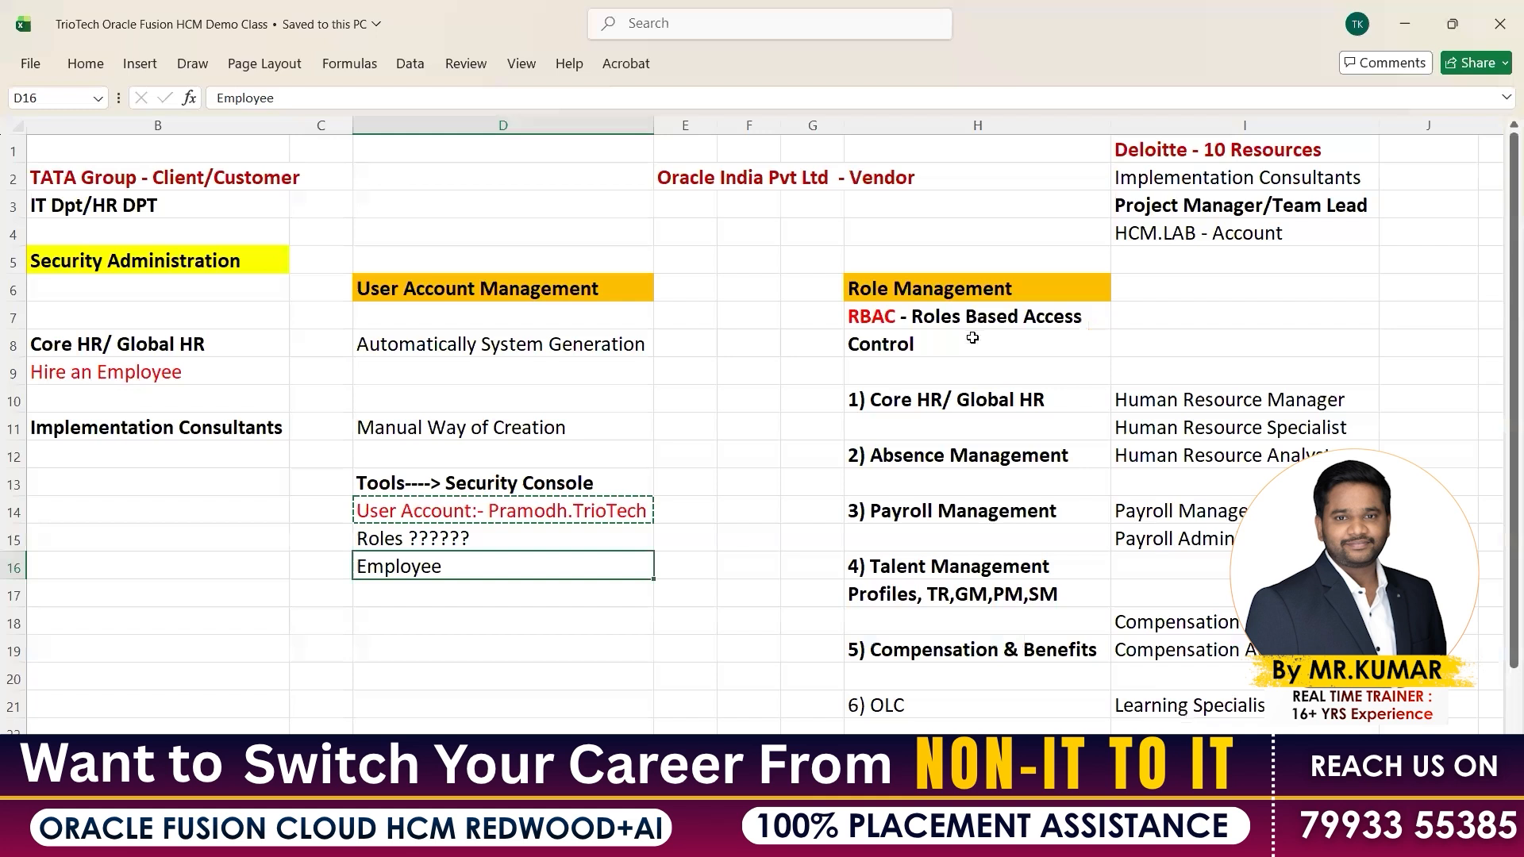
Review the RBAC note, the D14 user account entry and the empty cells below Employee
click(971, 341)
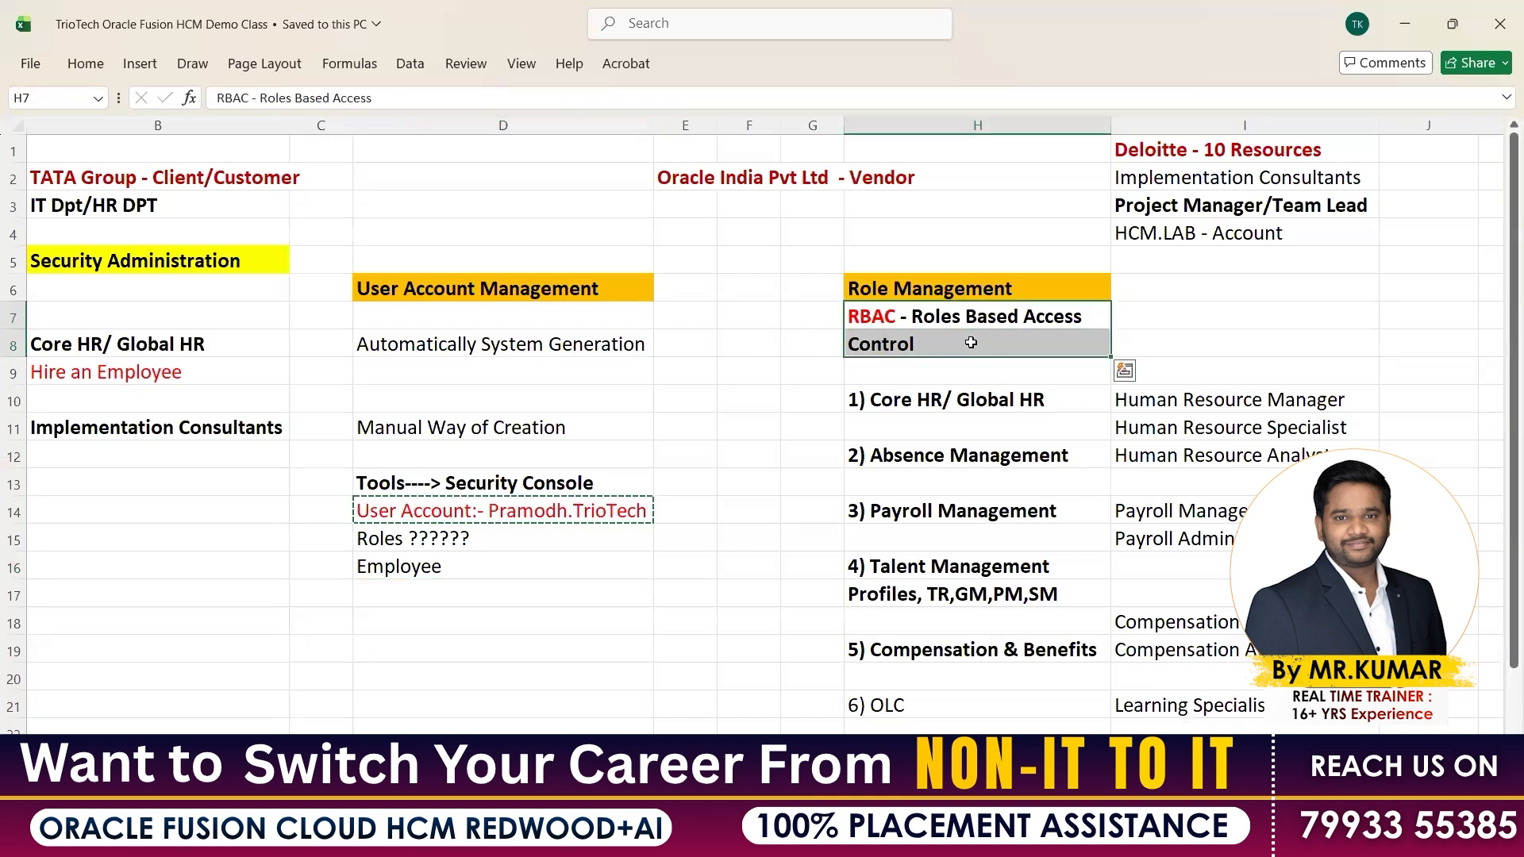
click(499, 512)
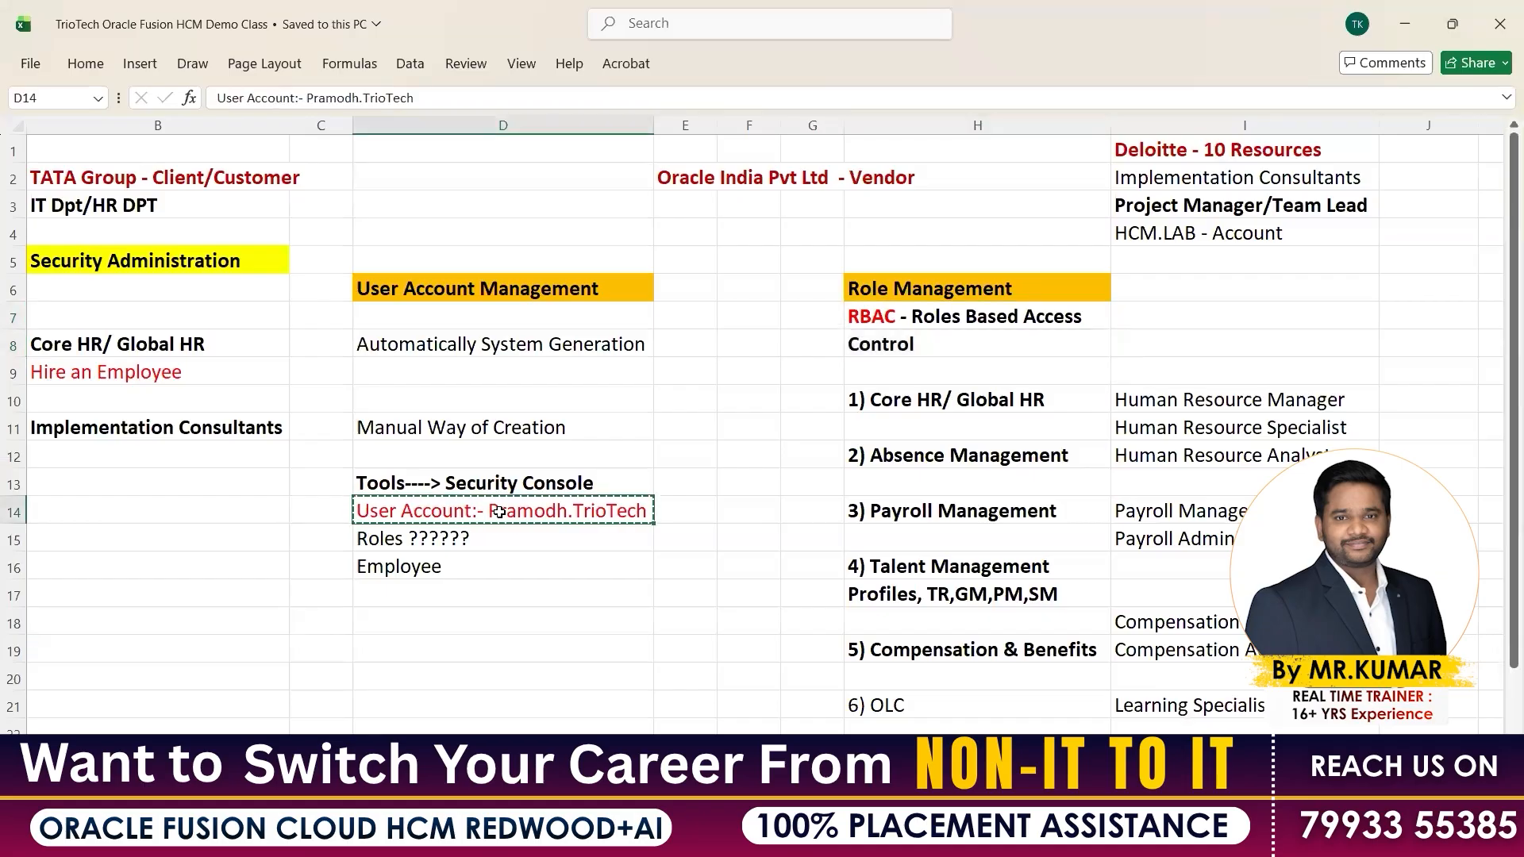
click(449, 567)
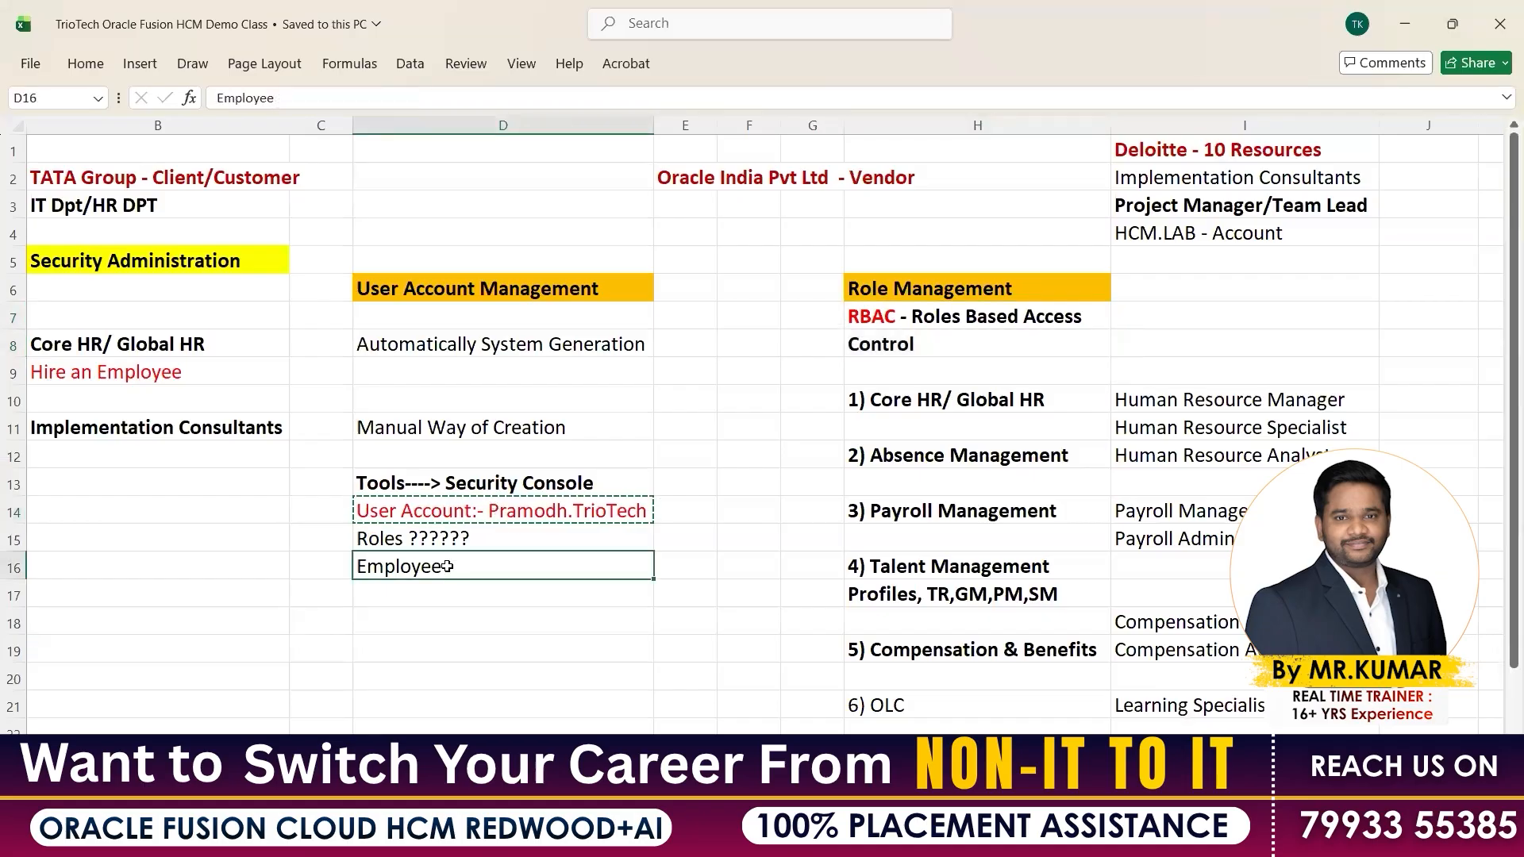
click(433, 509)
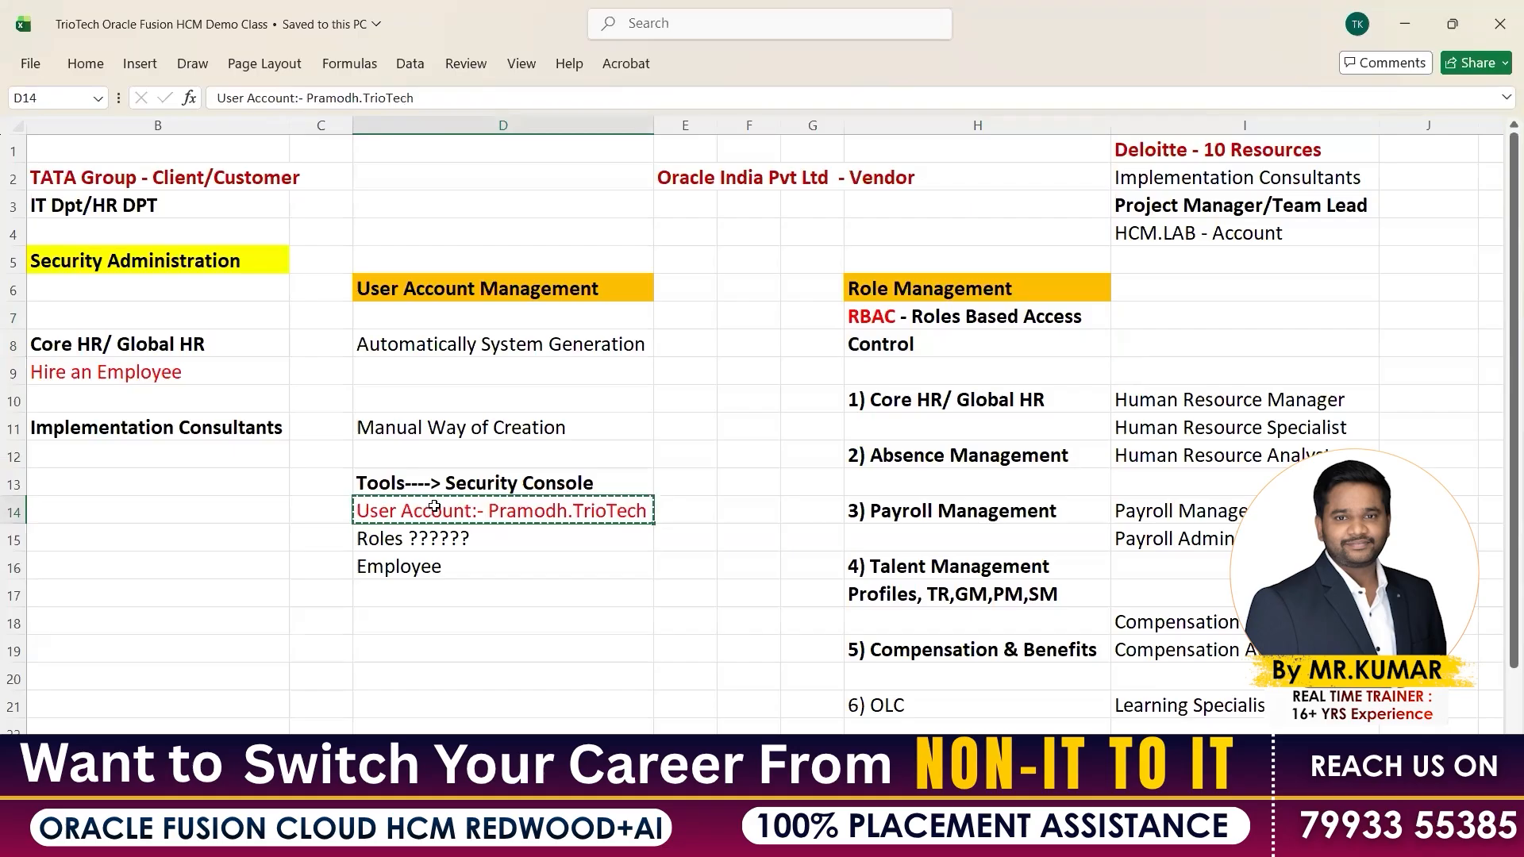
drag(431, 588, 432, 696)
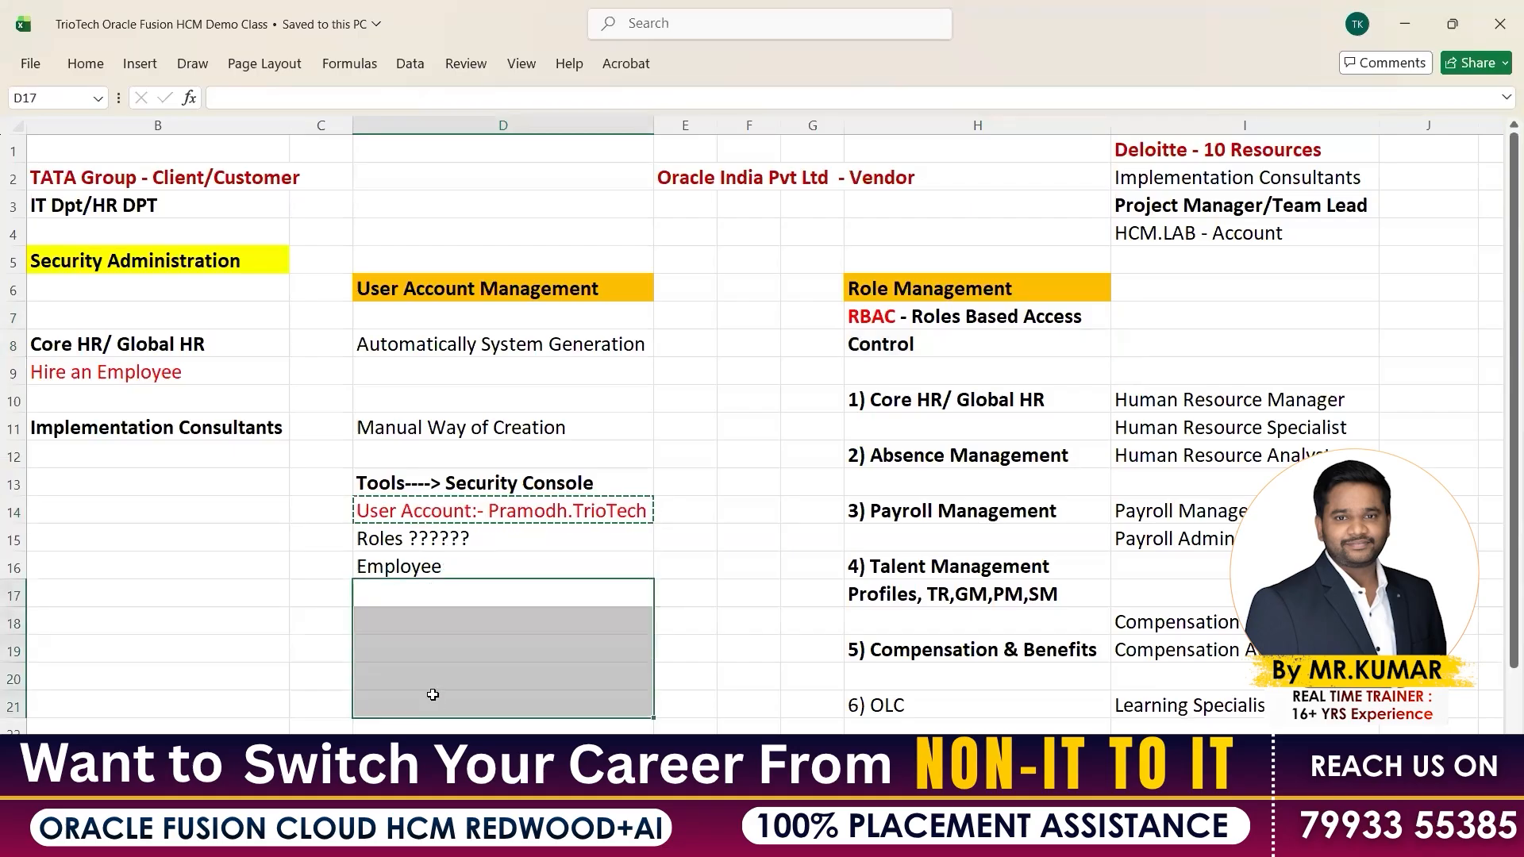
click(437, 512)
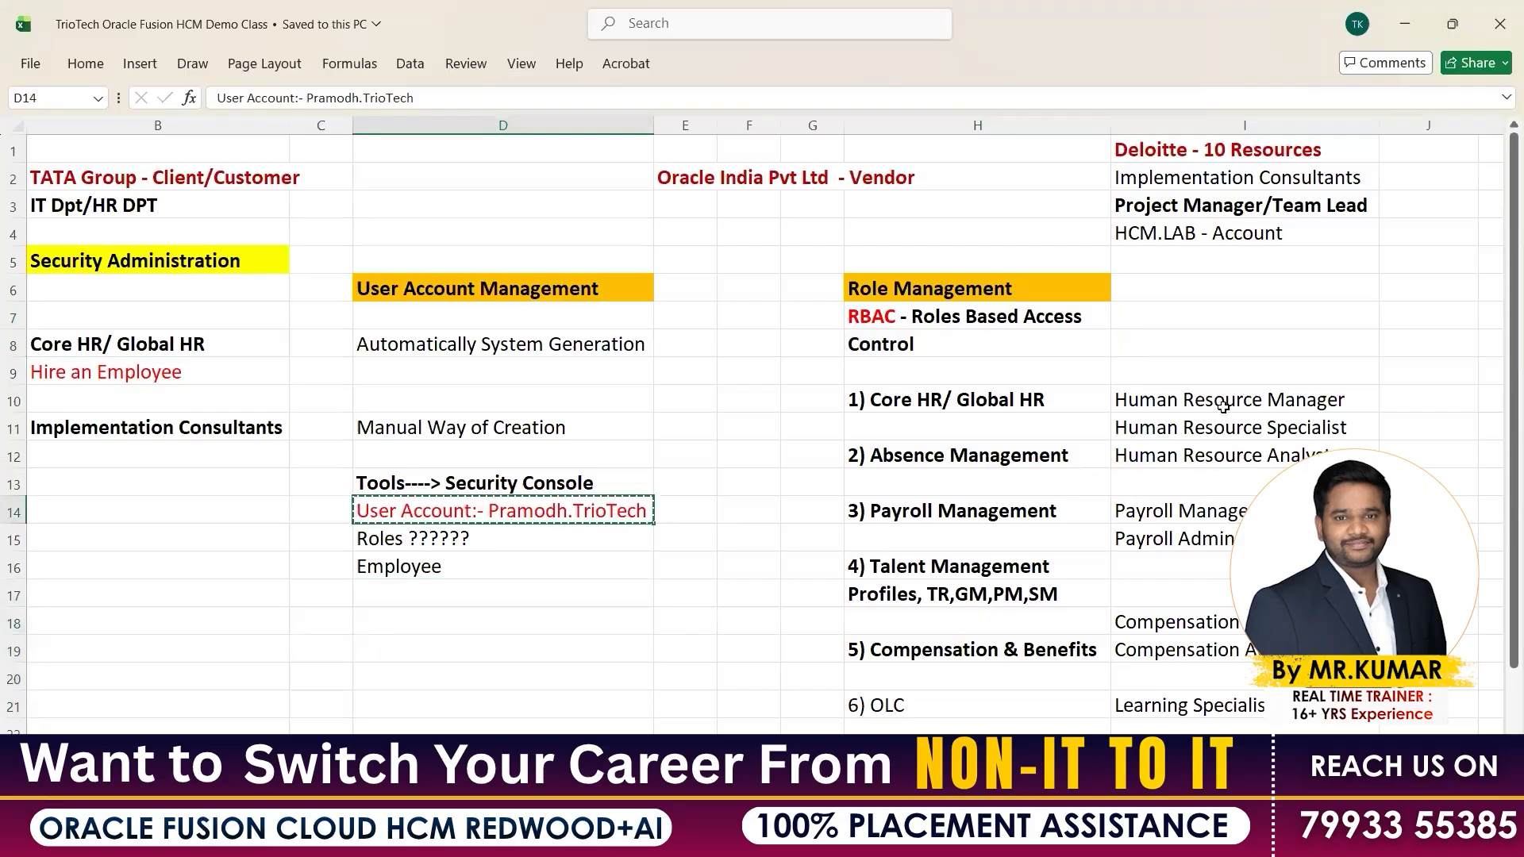
Copy the Human Resource roles into D17:D19 and the Payroll roles into D20:D21
drag(1223, 402, 1233, 455)
key(ctrl+c)
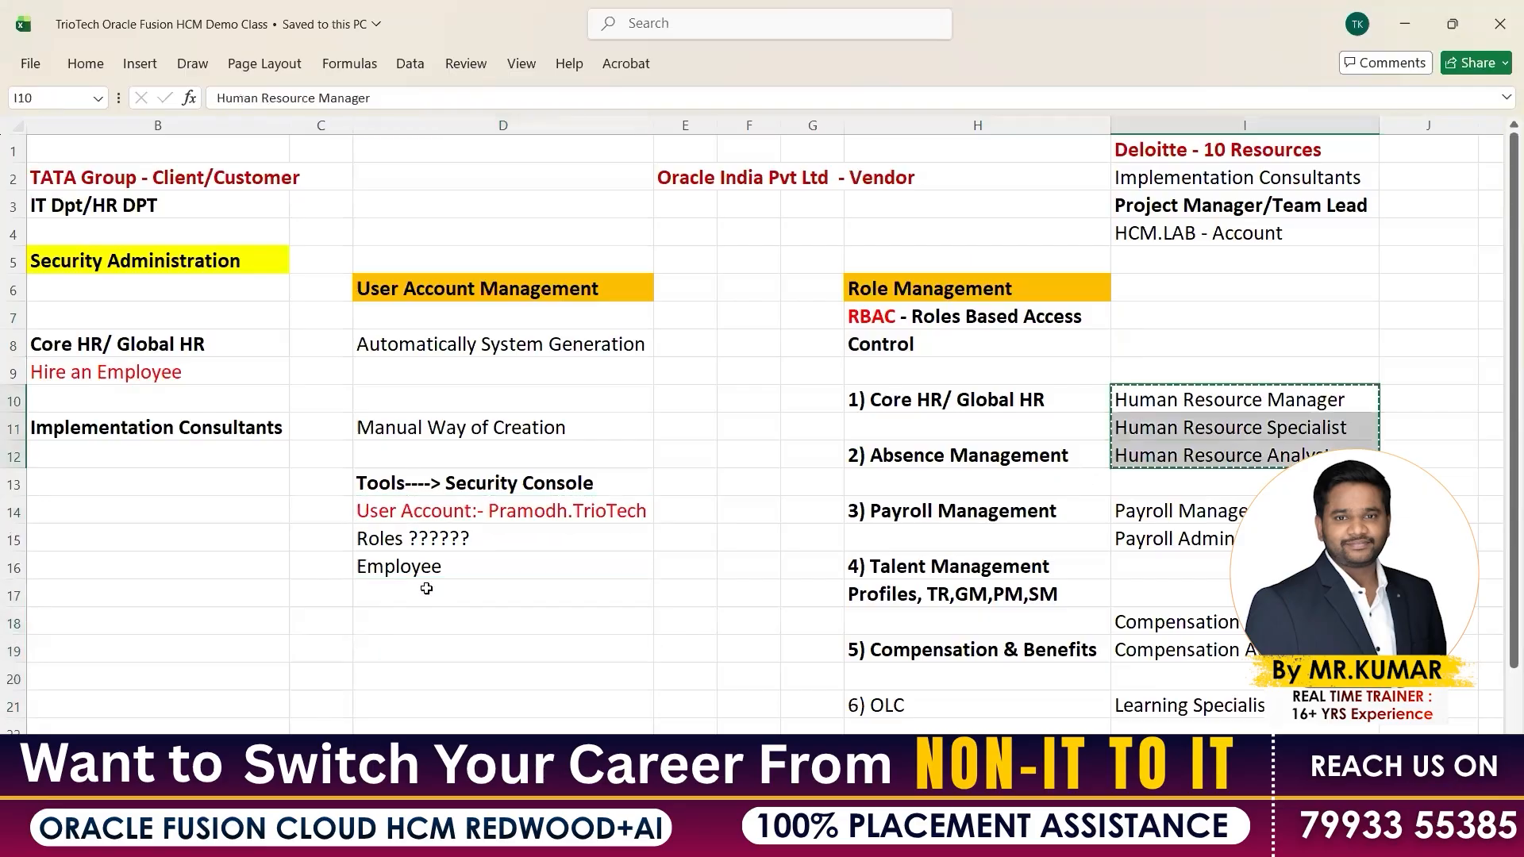
click(426, 589)
key(ctrl+v)
drag(1224, 516, 1224, 536)
key(ctrl+c)
click(444, 682)
key(ctrl+v)
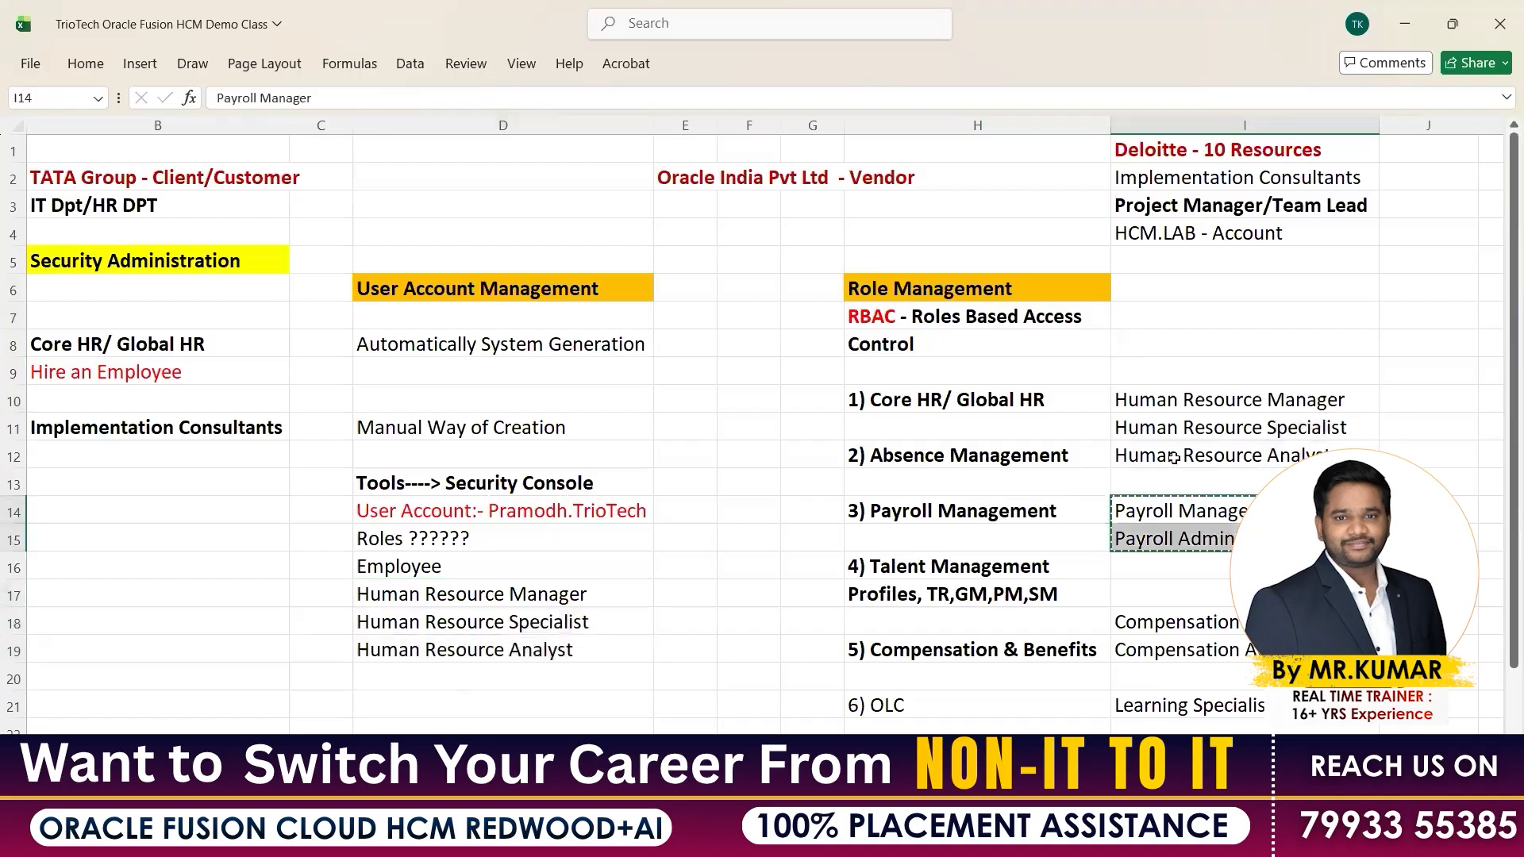
Add the Compensation roles in D22:D23 and Learning Specialist in D24, undoing one accidental paste
scroll(1172, 481, down, 2)
drag(1172, 458, 1174, 485)
key(ctrl+c)
click(436, 568)
key(ctrl+v)
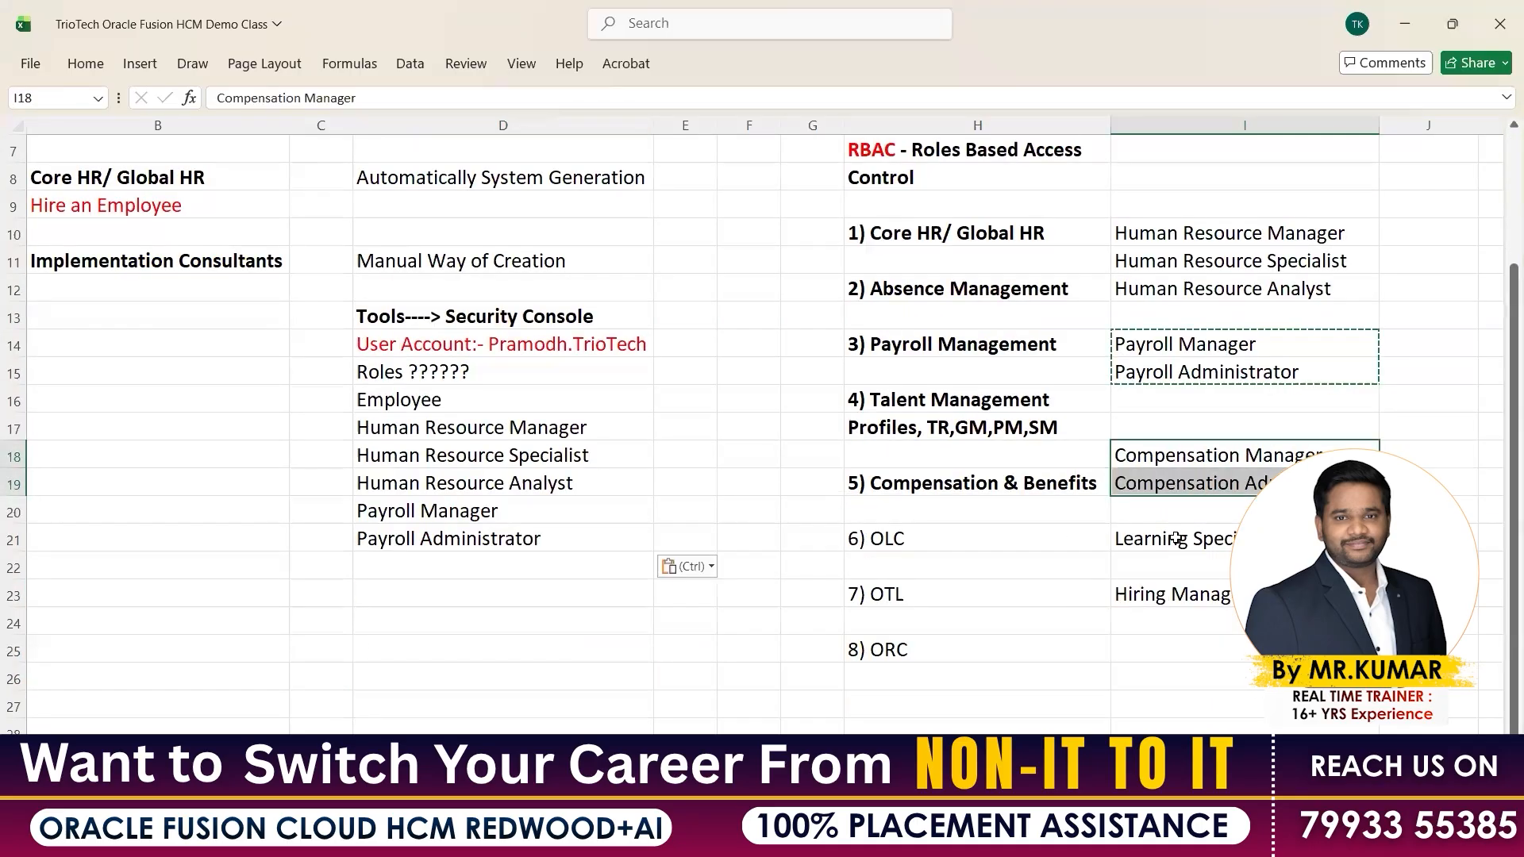
click(1176, 538)
key(ctrl+v)
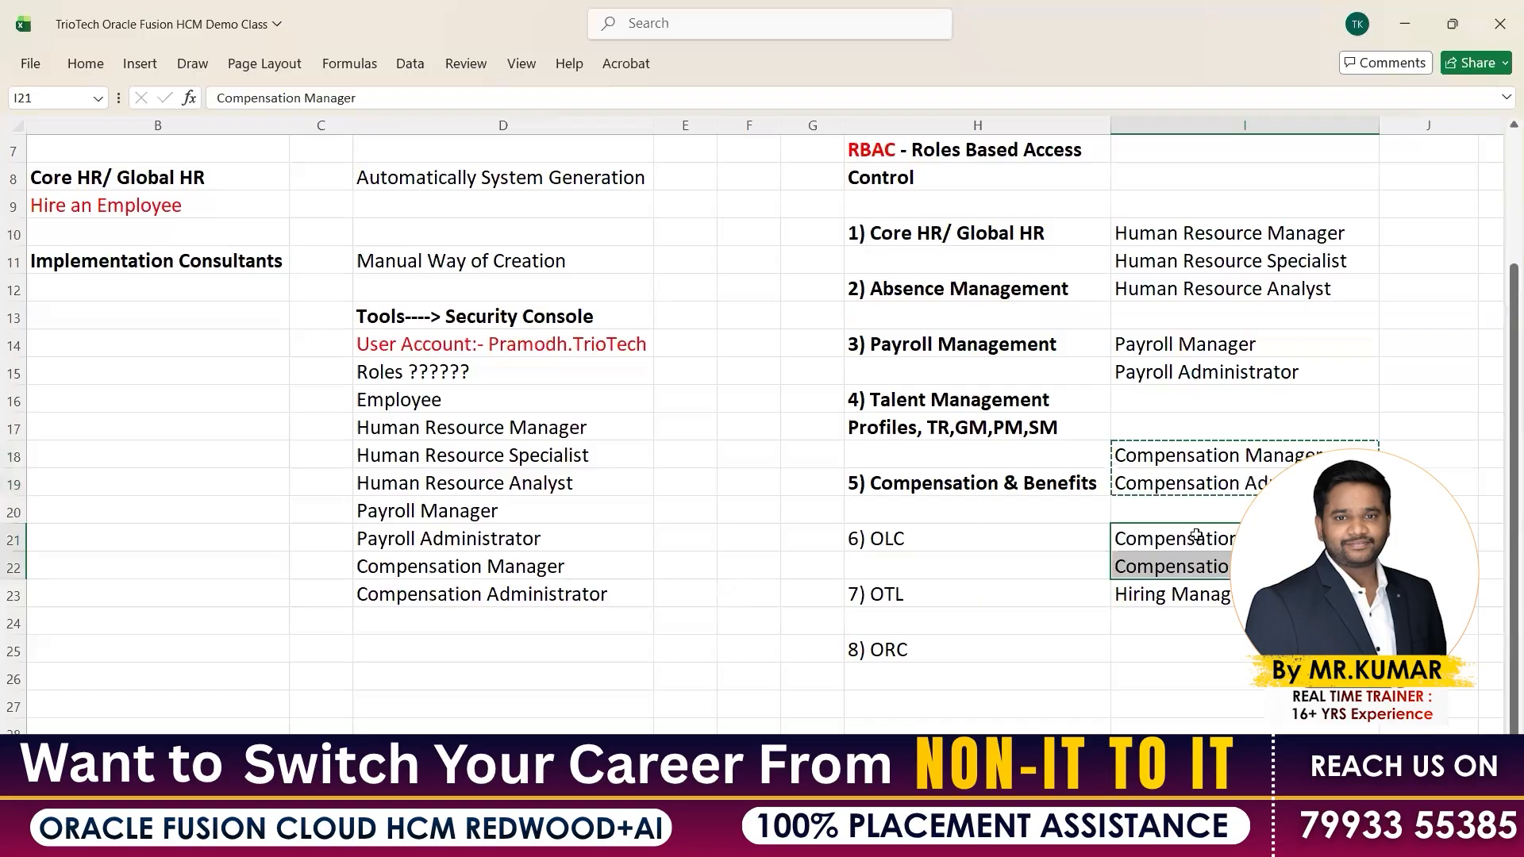
key(ctrl+z)
key(ctrl+c)
click(431, 622)
key(ctrl+v)
key(Escape)
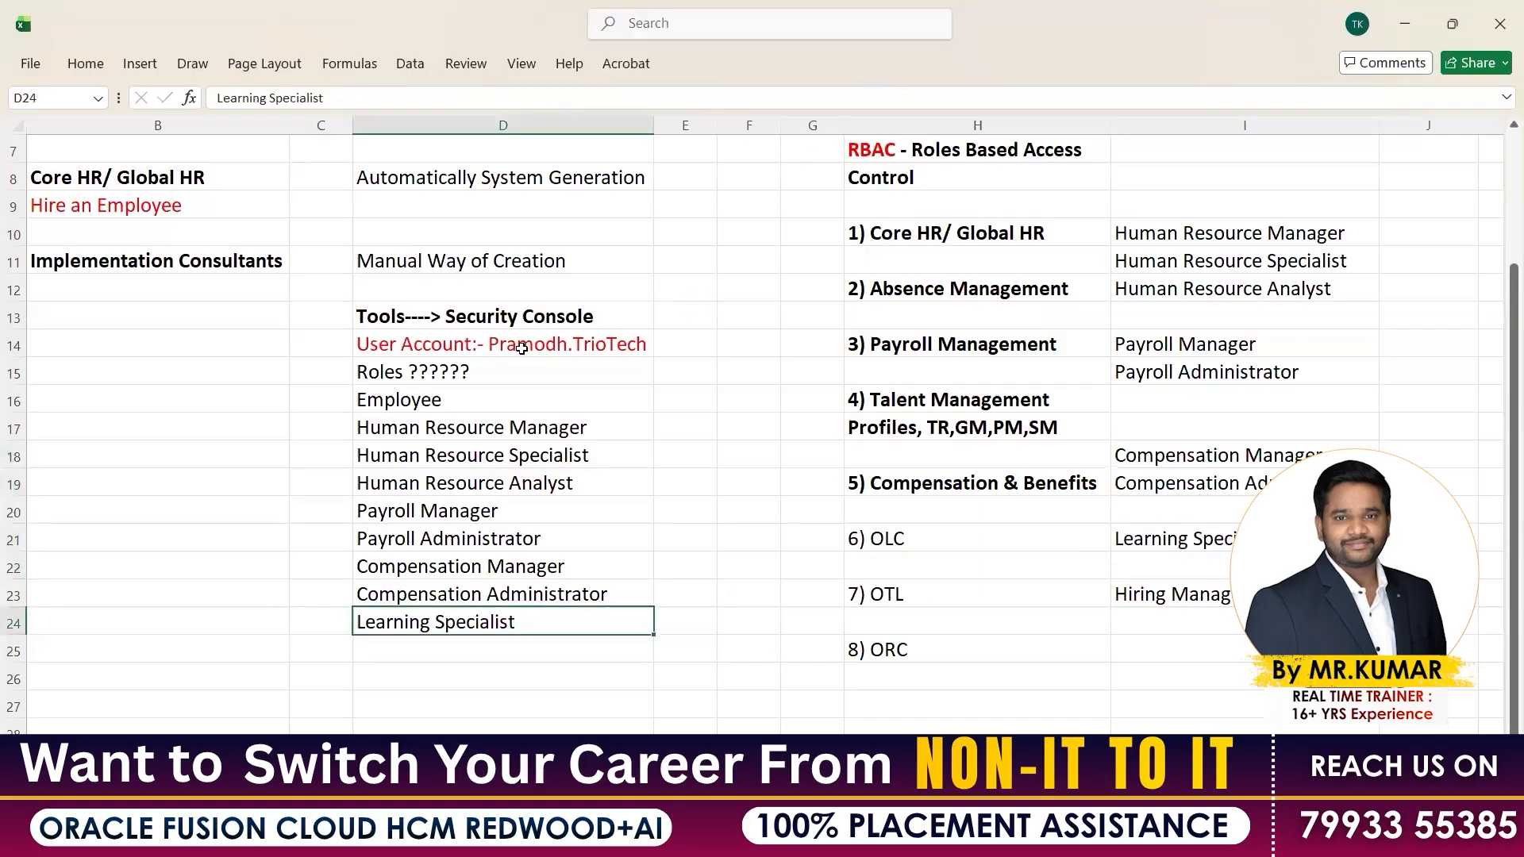
Select the full role list from Employee to Learning Specialist and return to Chrome
click(522, 349)
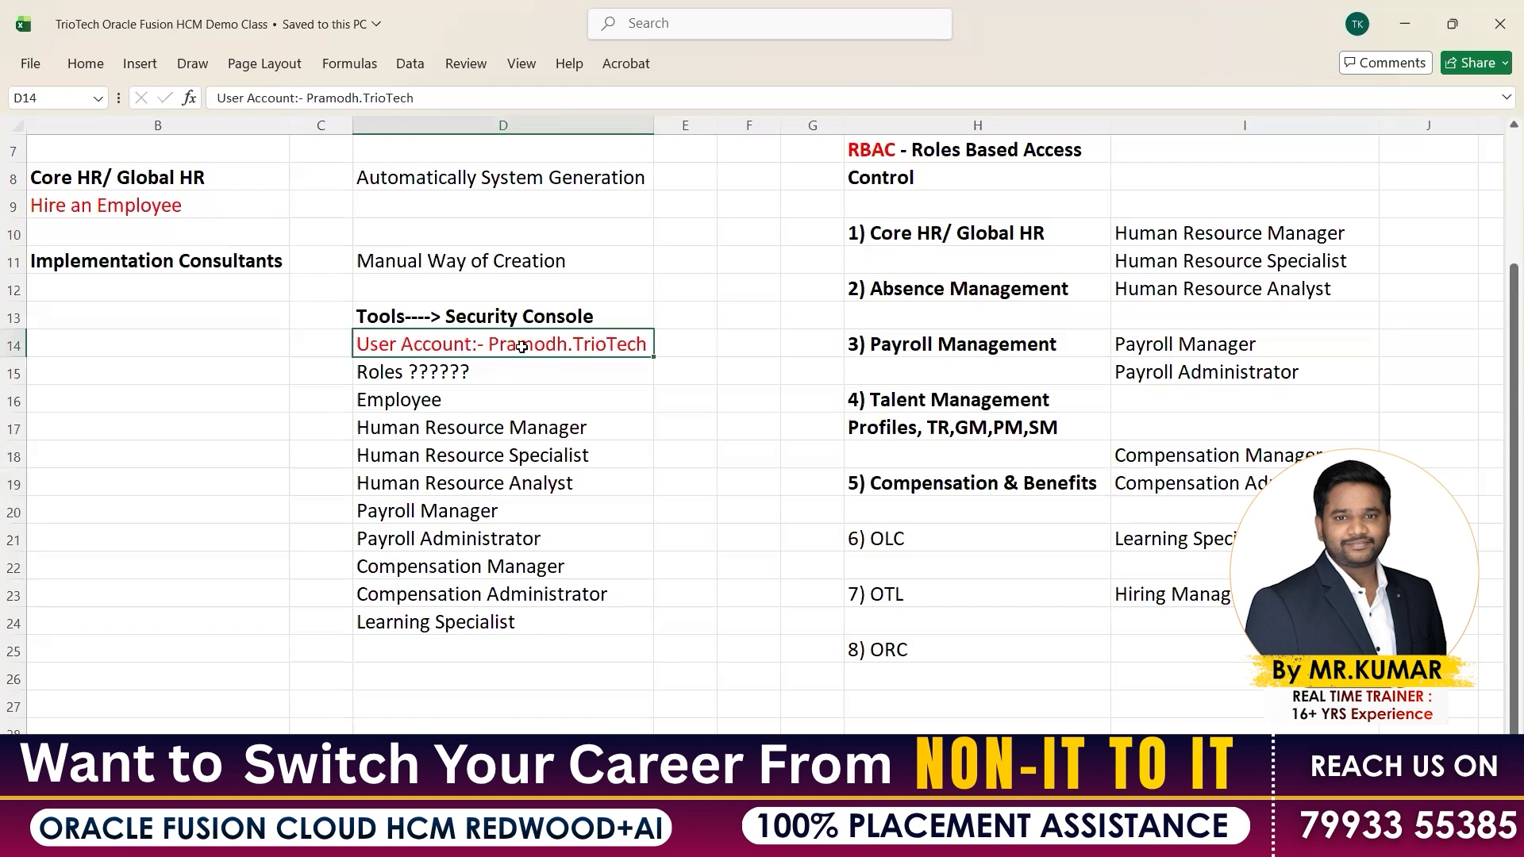
drag(443, 405, 445, 622)
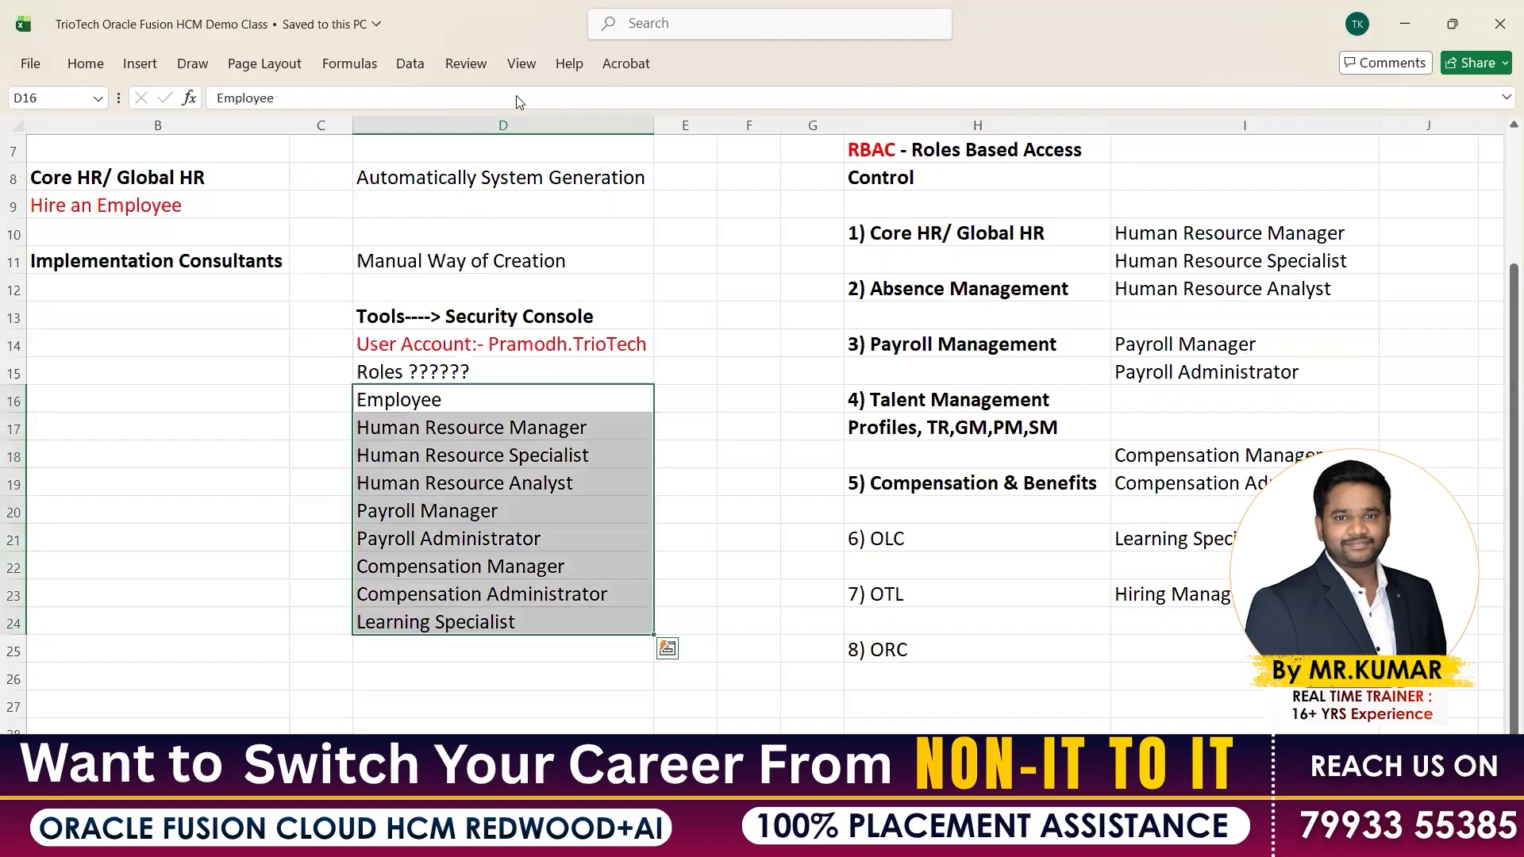
key(alt+Tab)
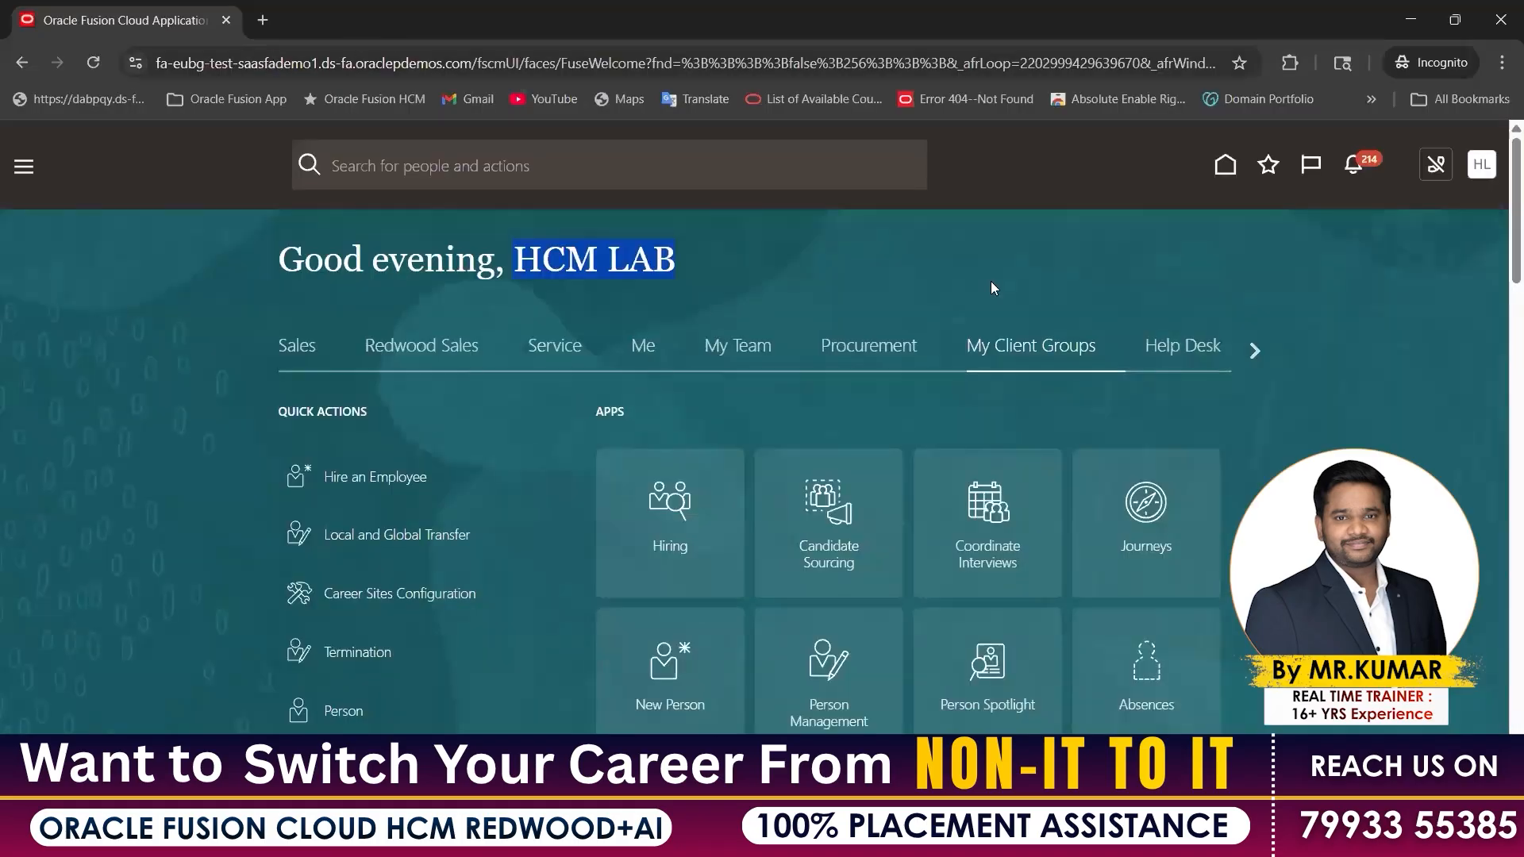
Page the home tab row forward to Tools and open its apps area
key(ctrl+l)
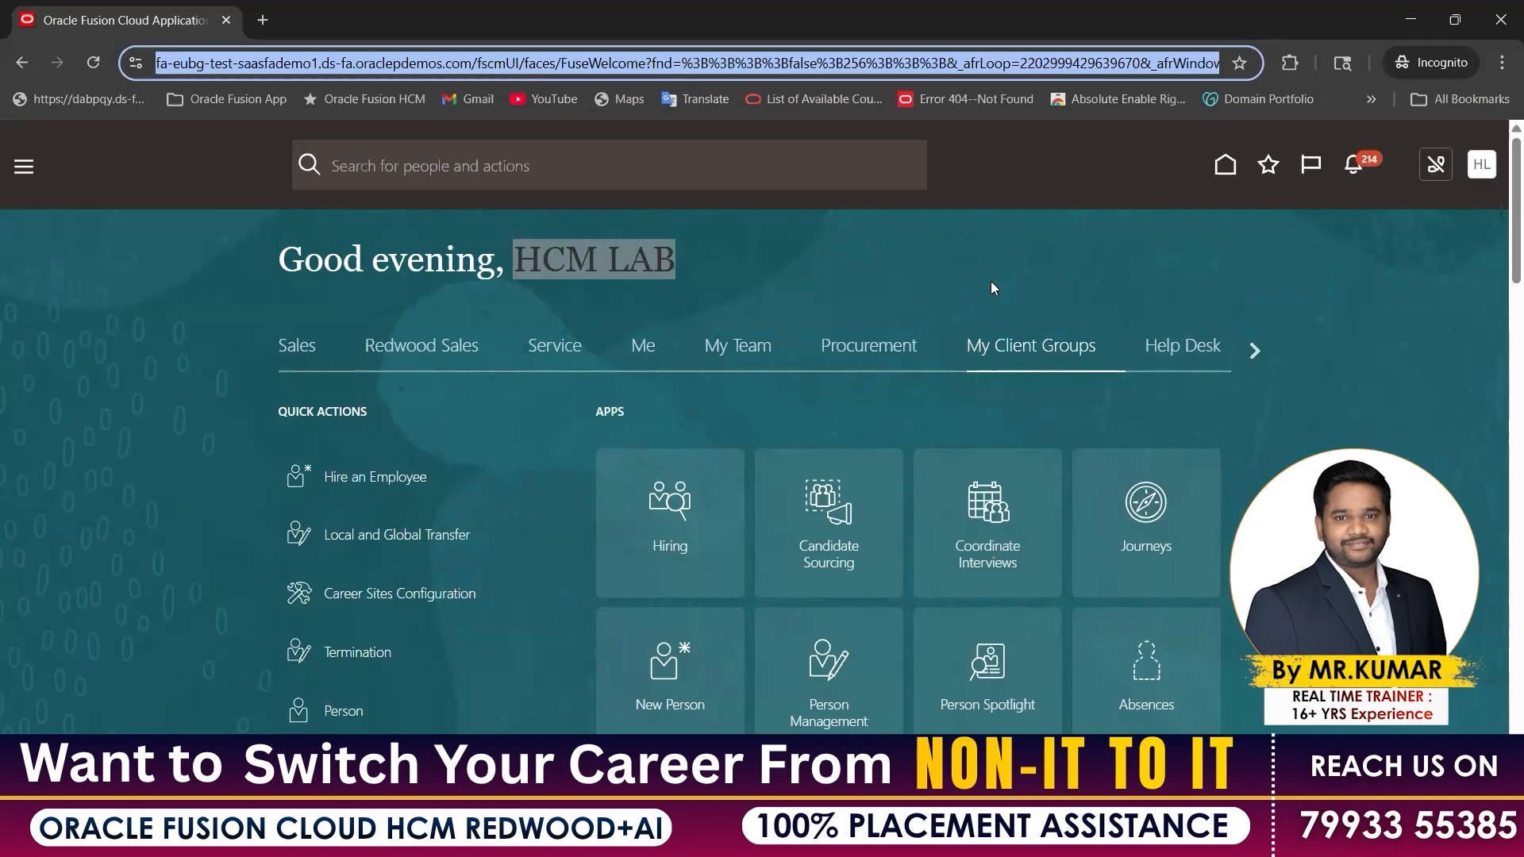
click(1252, 353)
click(1251, 353)
click(1252, 354)
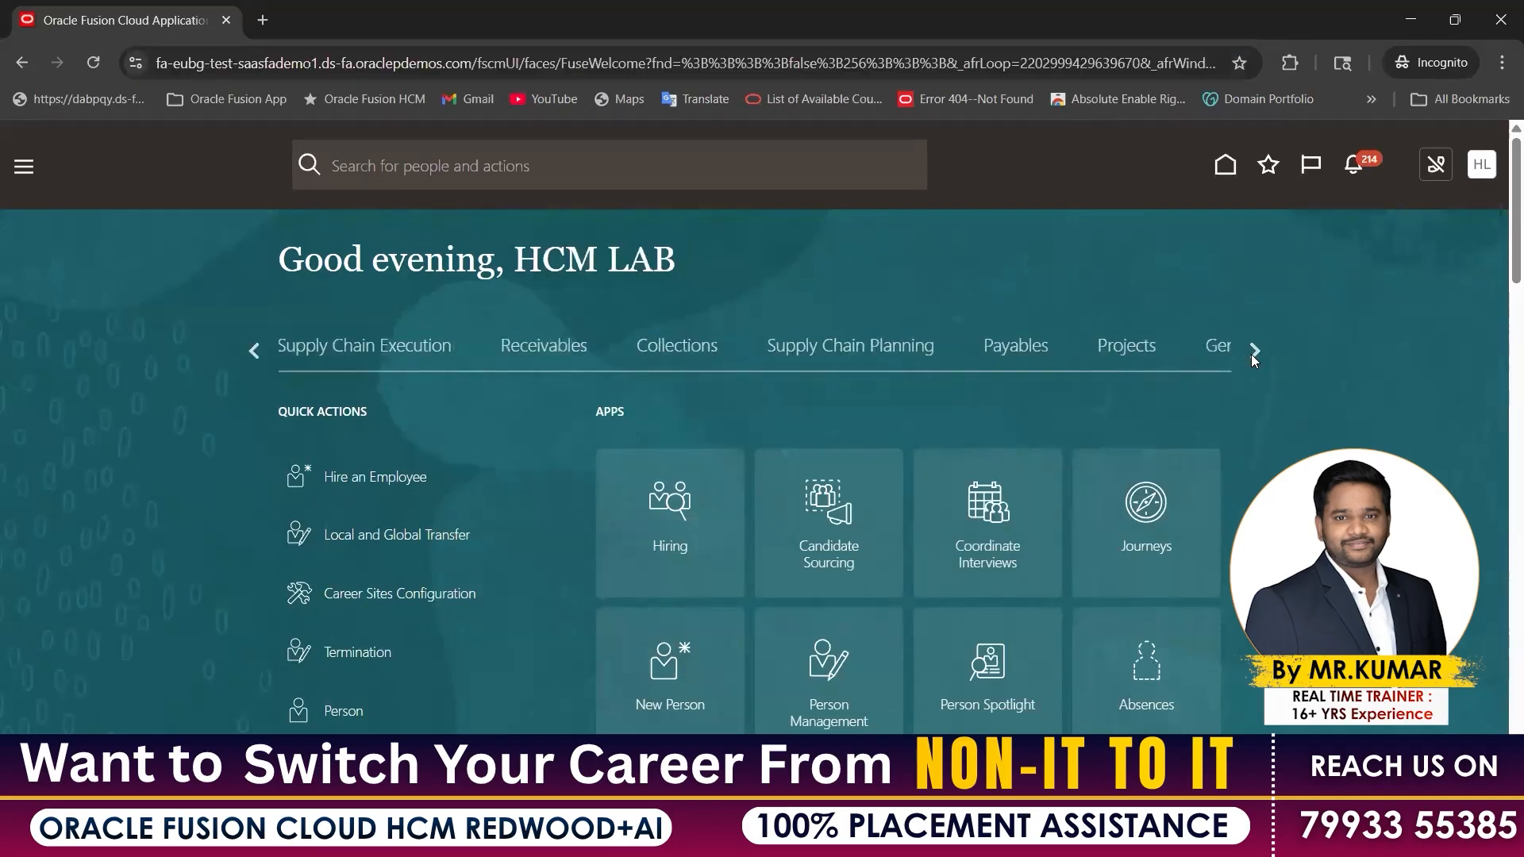
click(1251, 353)
click(881, 347)
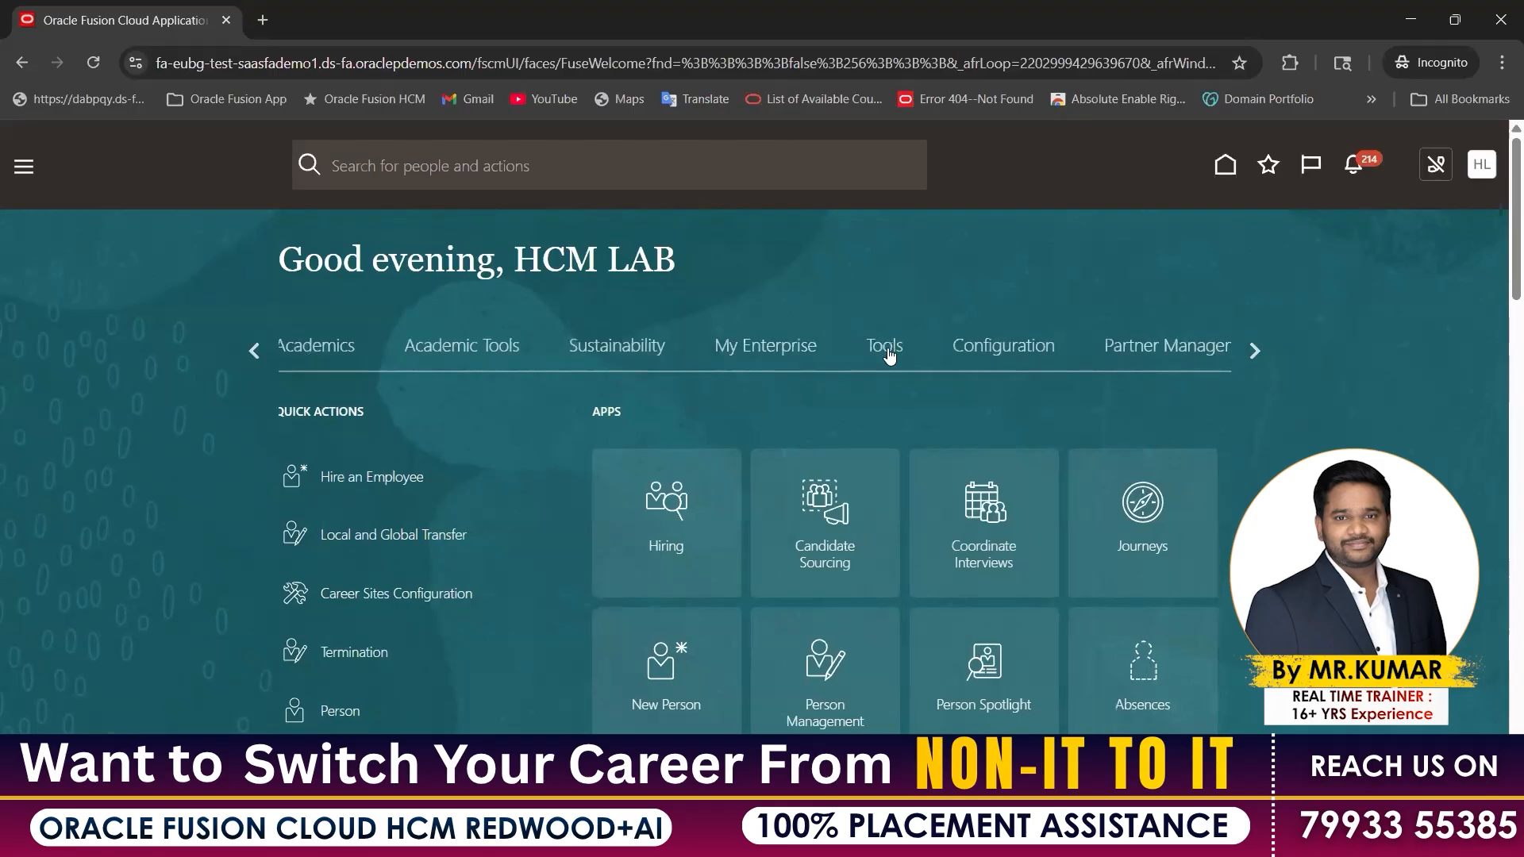
scroll(1156, 470, down, 3)
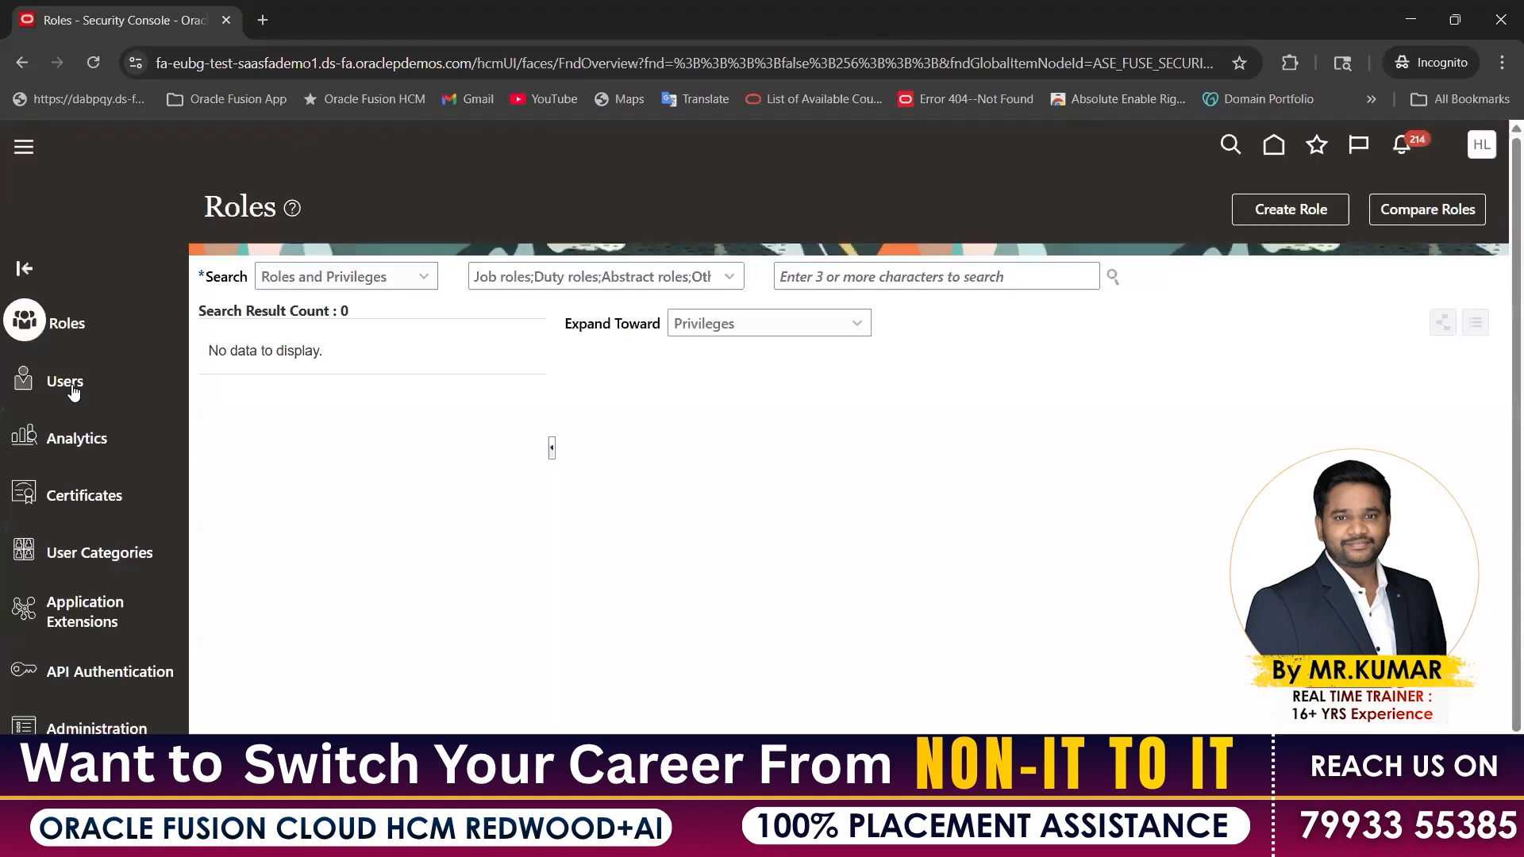
Search Users by the new user's user name and open the matching account's details
click(65, 382)
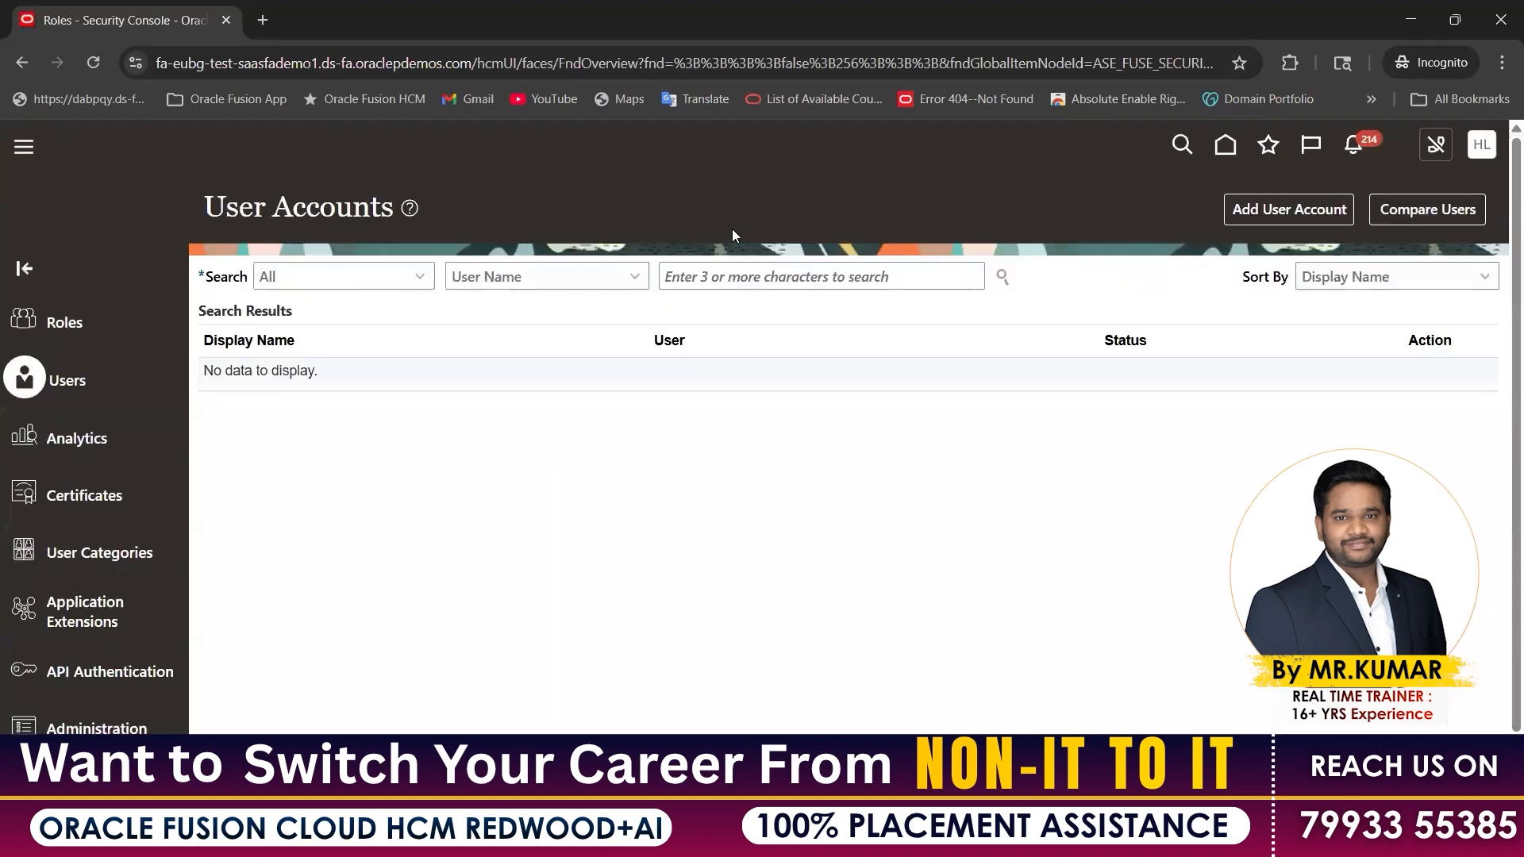
click(1279, 211)
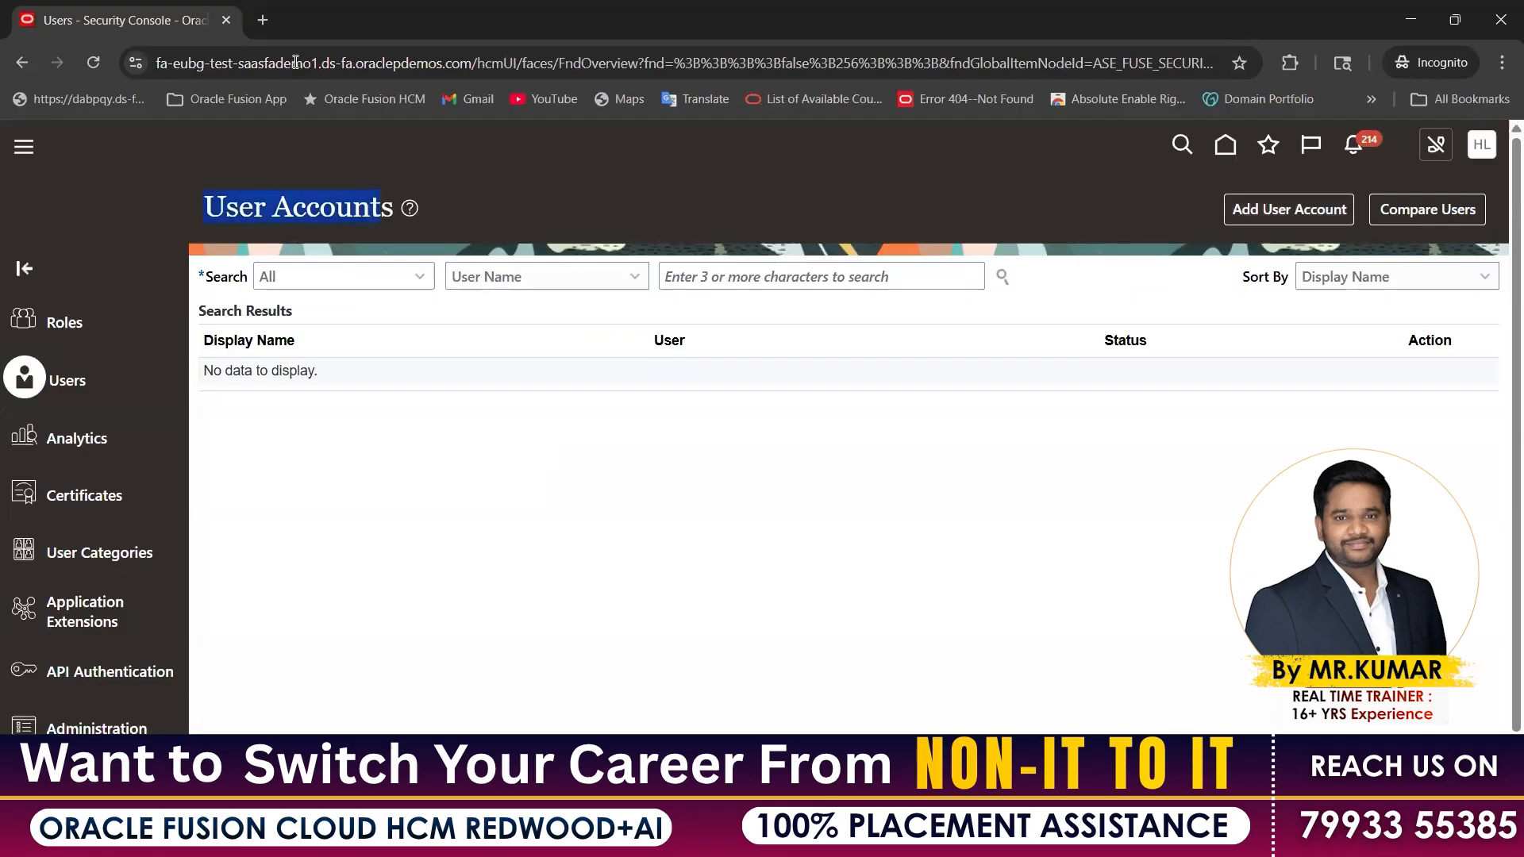
click(752, 263)
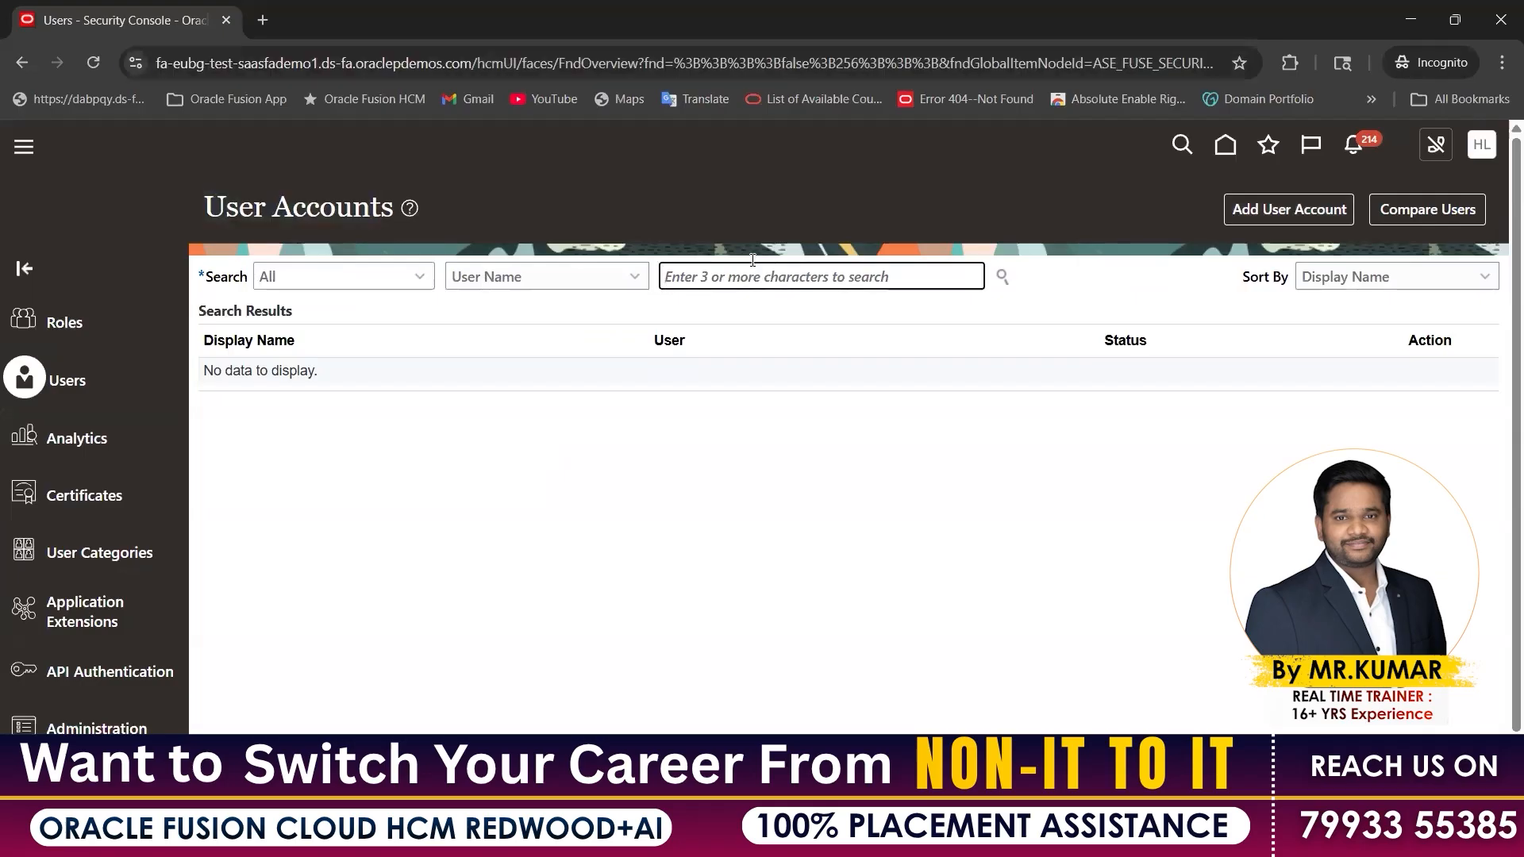
text(Pramodh.TrioTech)
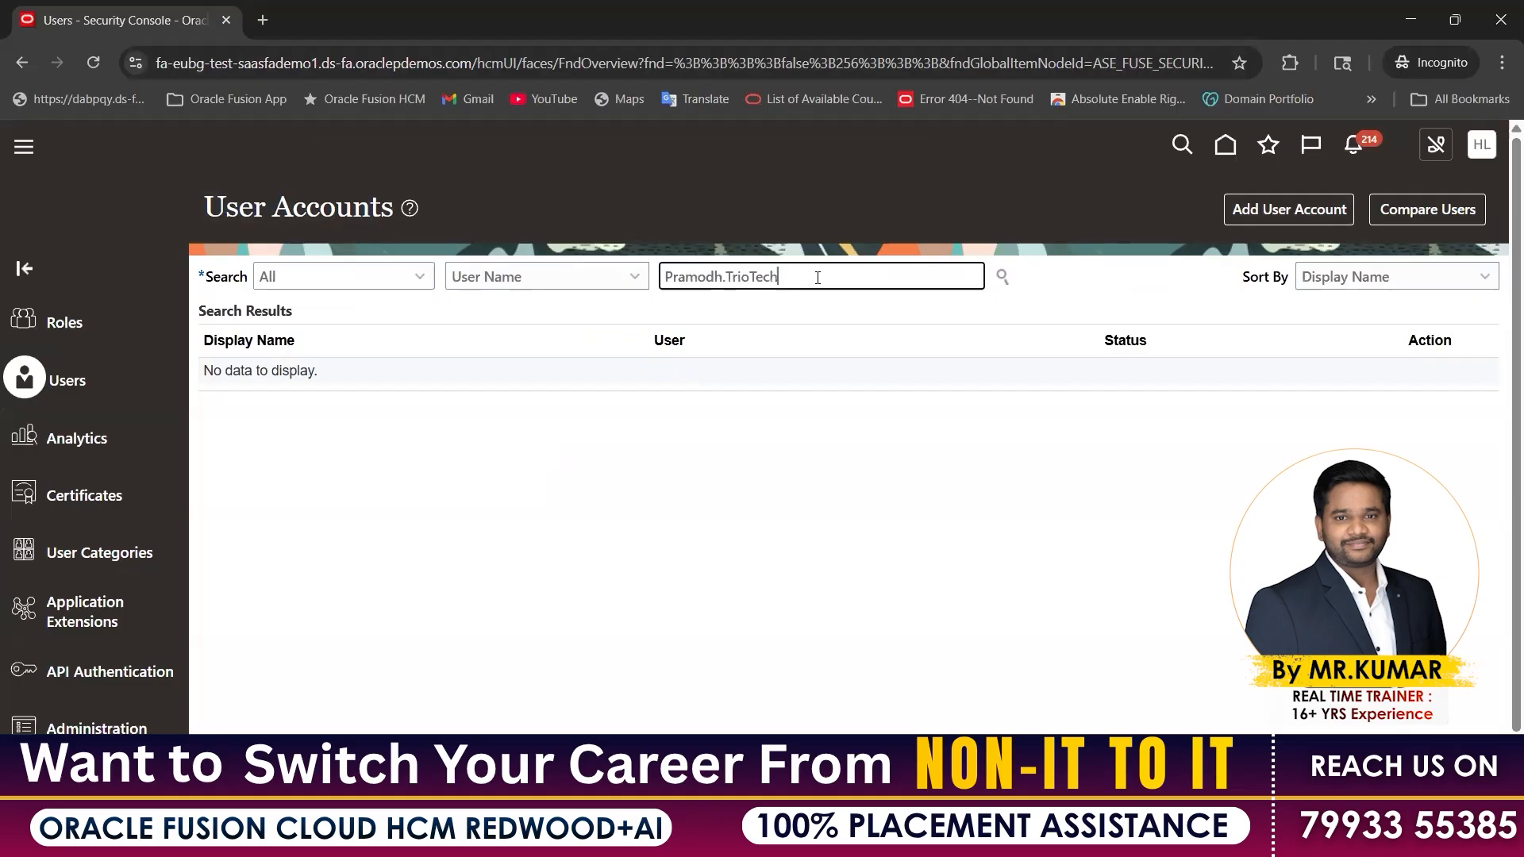
key(Return)
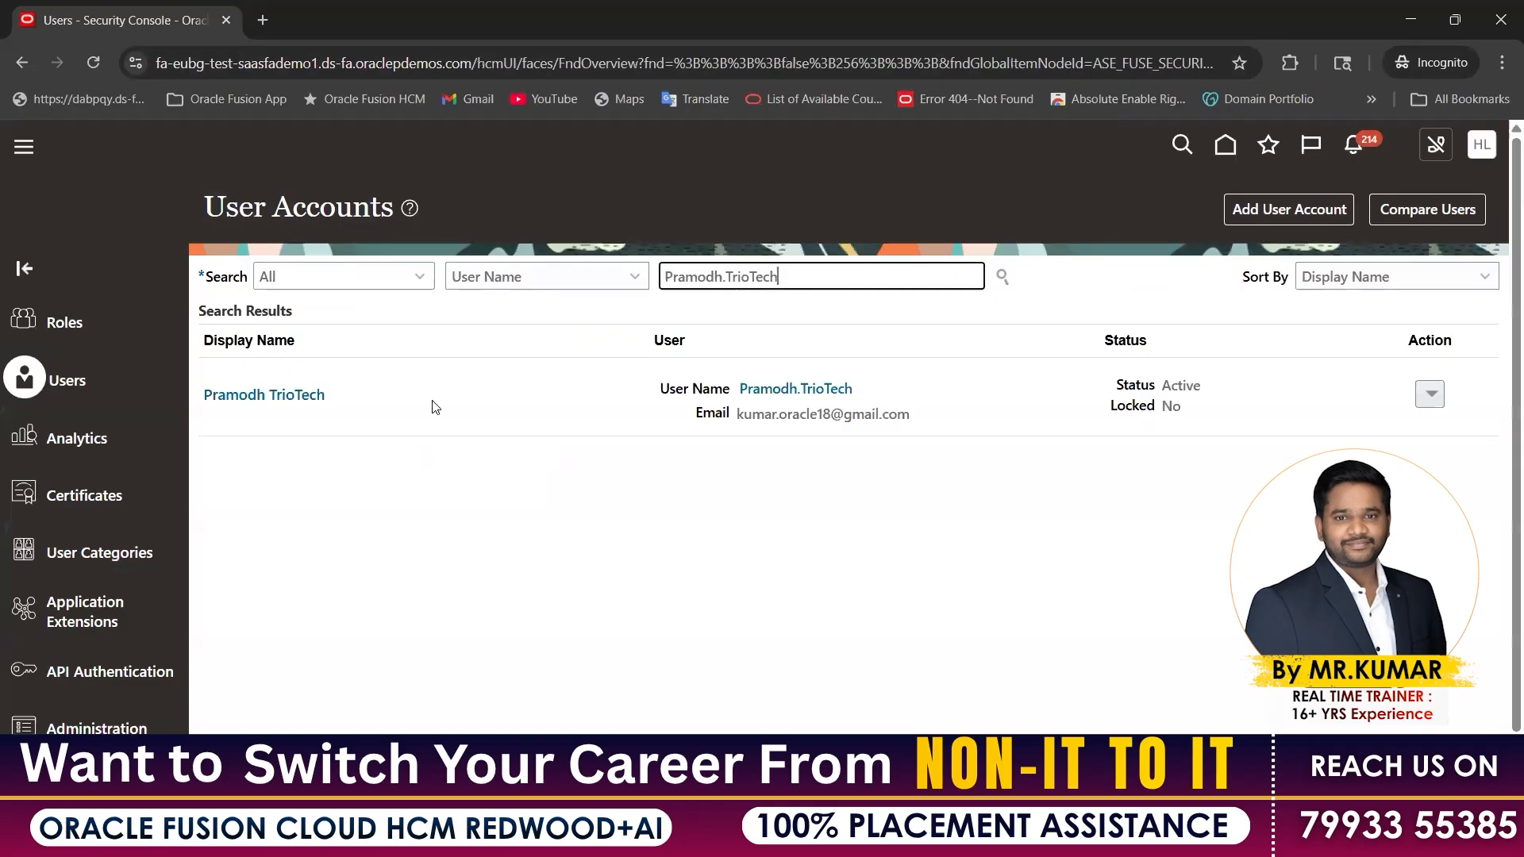
click(310, 395)
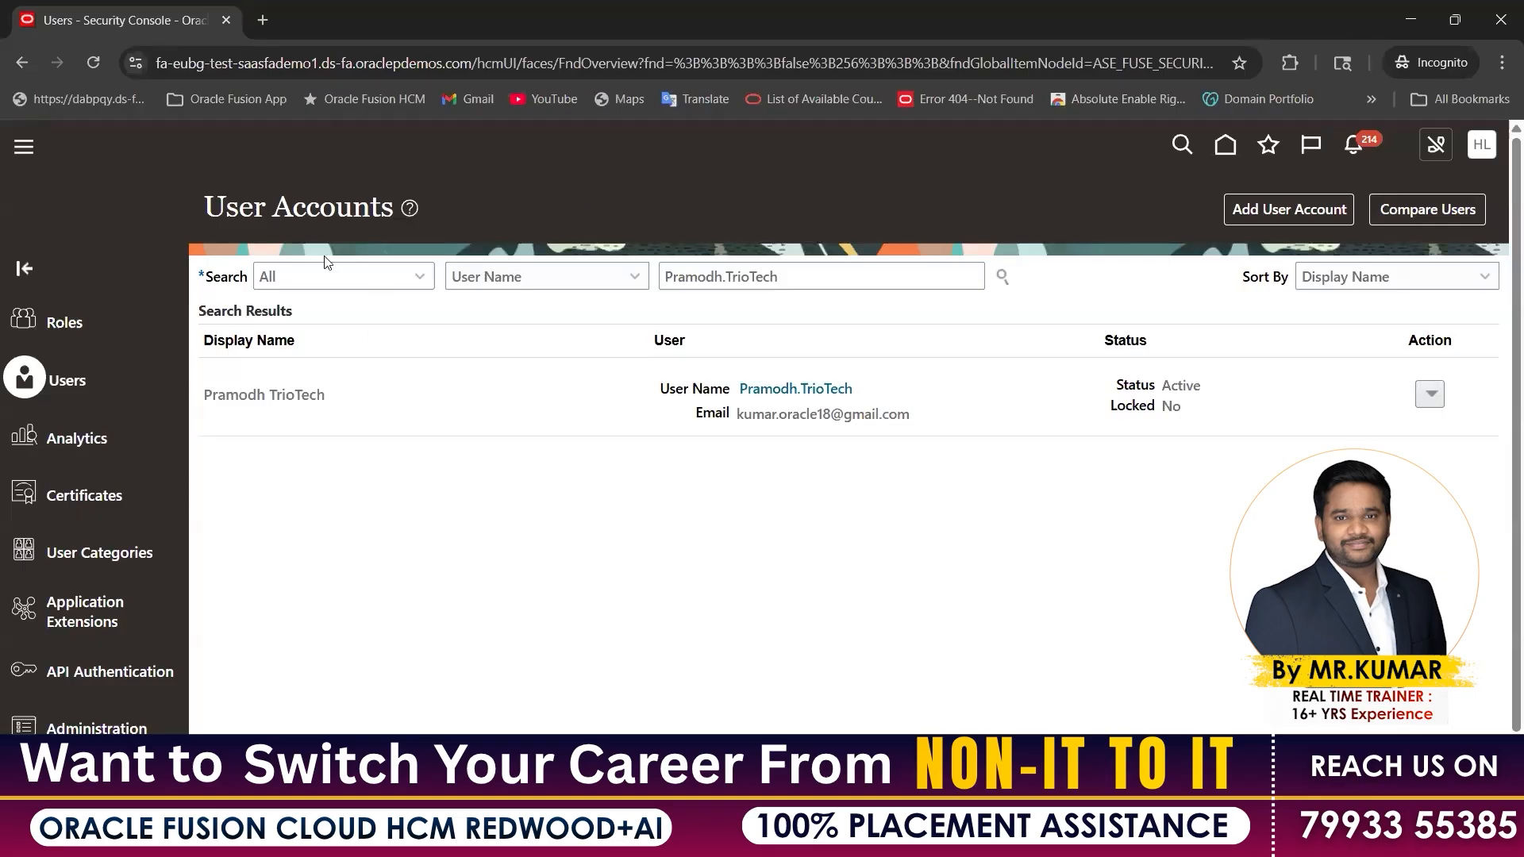
drag(213, 207, 728, 209)
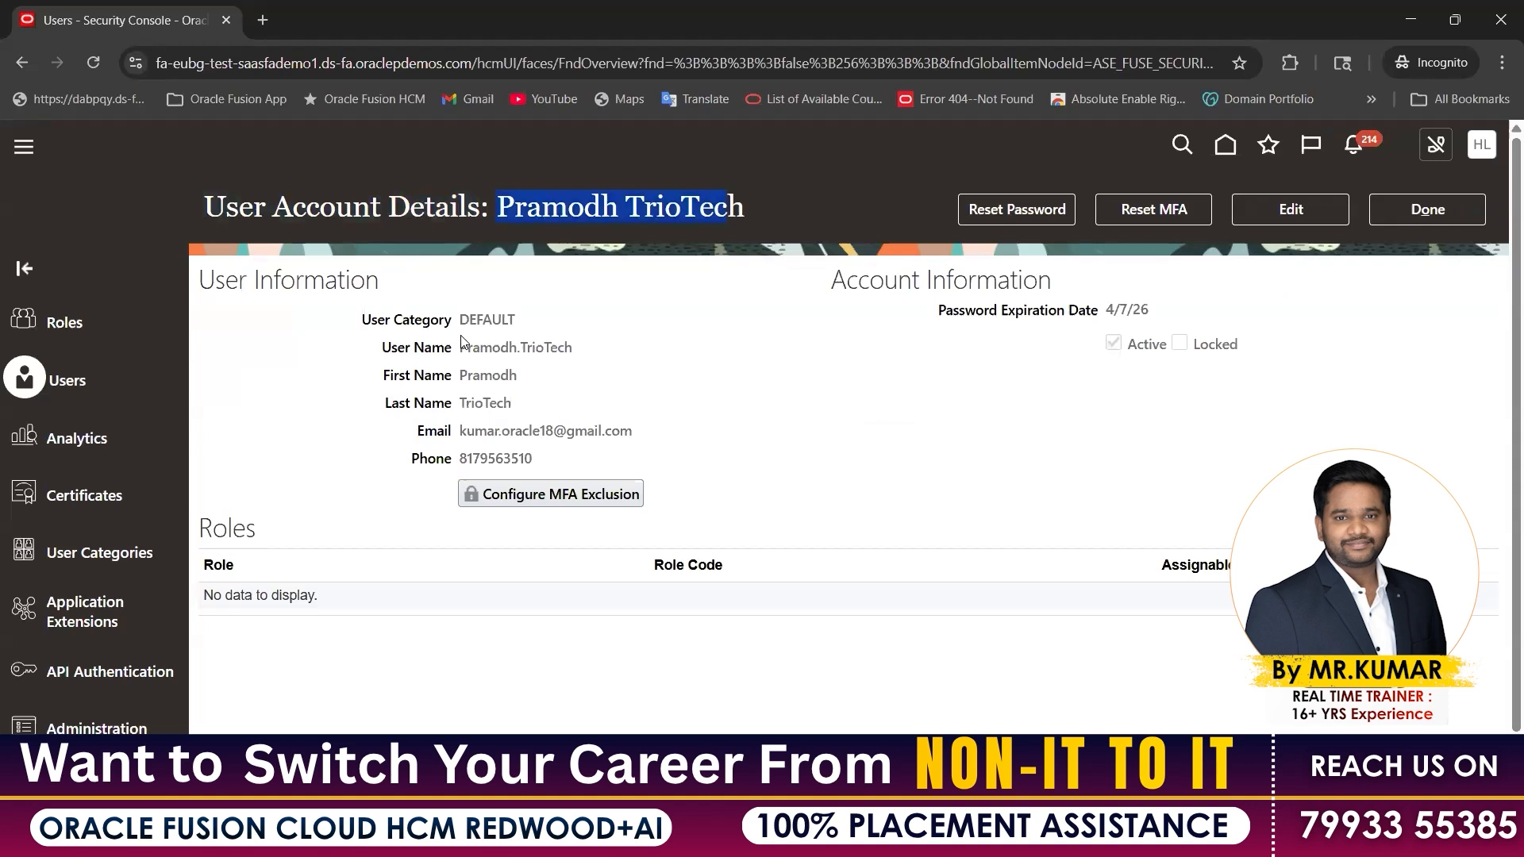
Review the account's user name, name, e-mail, phone and empty Roles section, then edit it
drag(460, 347, 559, 349)
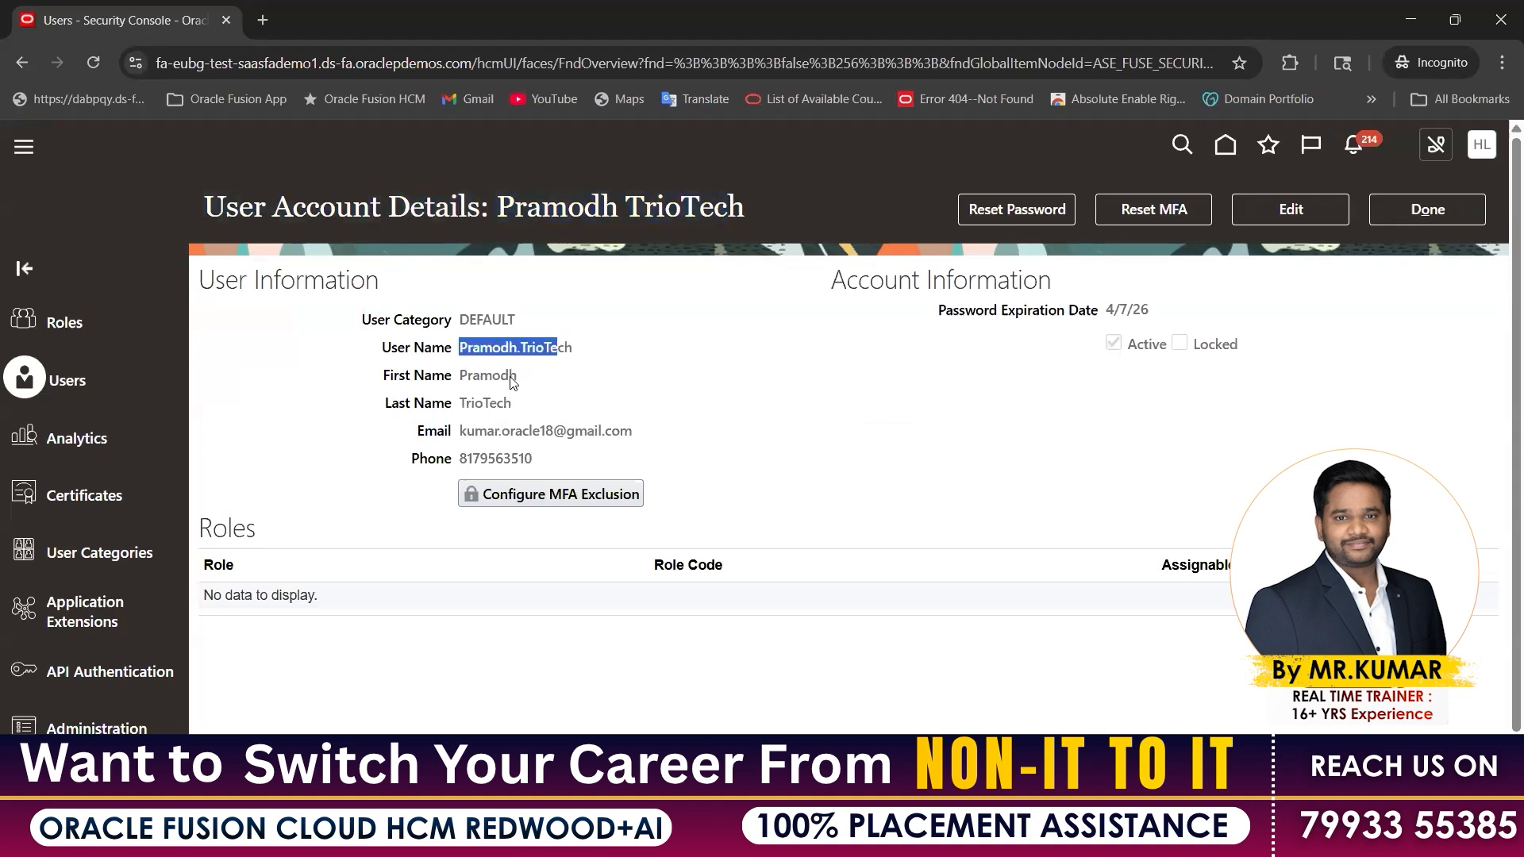
double_click(508, 376)
double_click(472, 403)
double_click(463, 433)
double_click(516, 459)
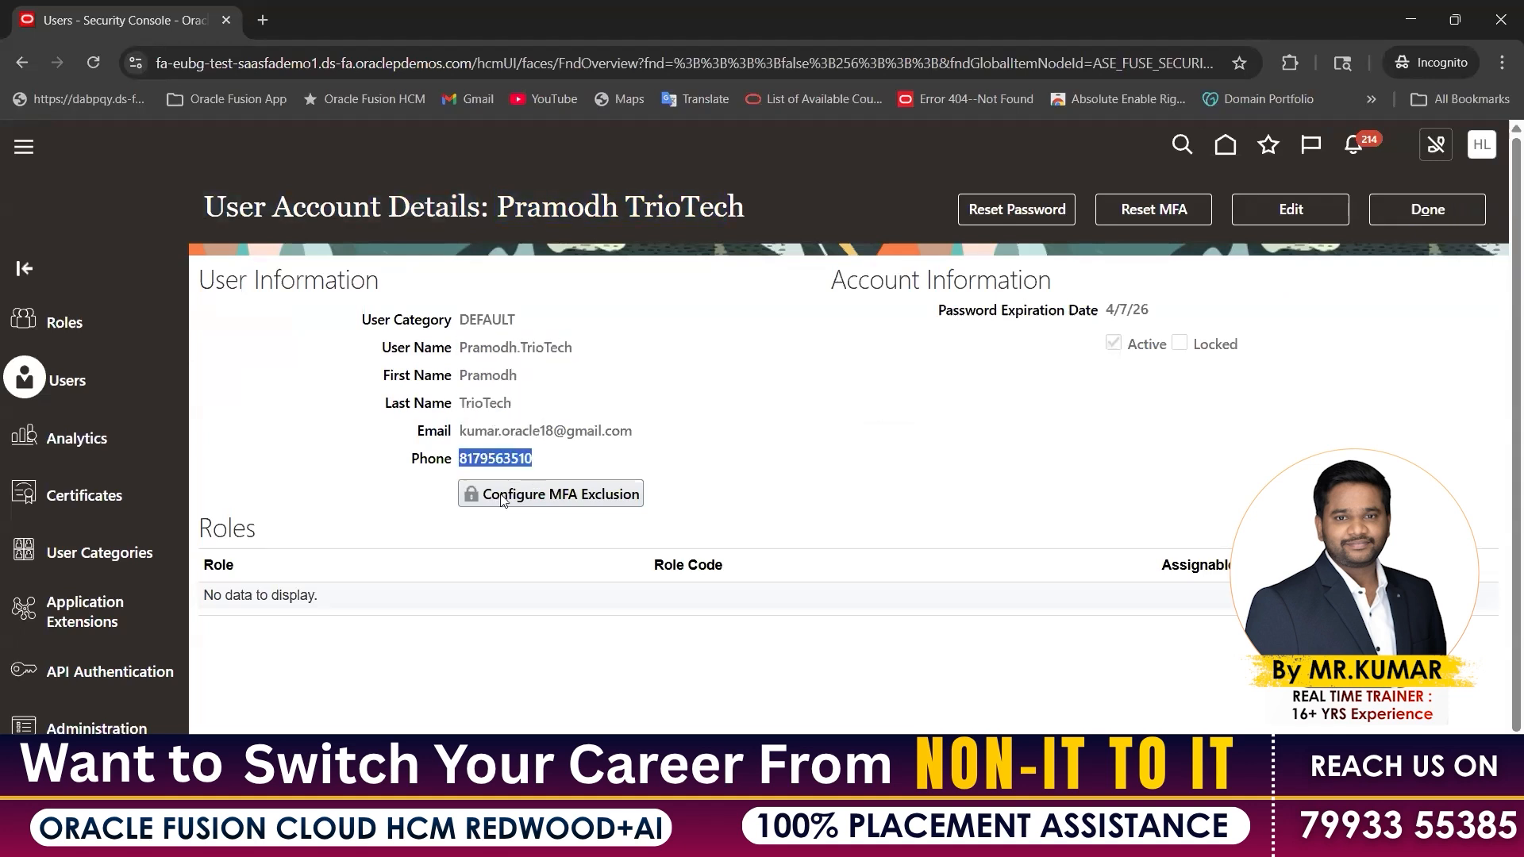
double_click(227, 528)
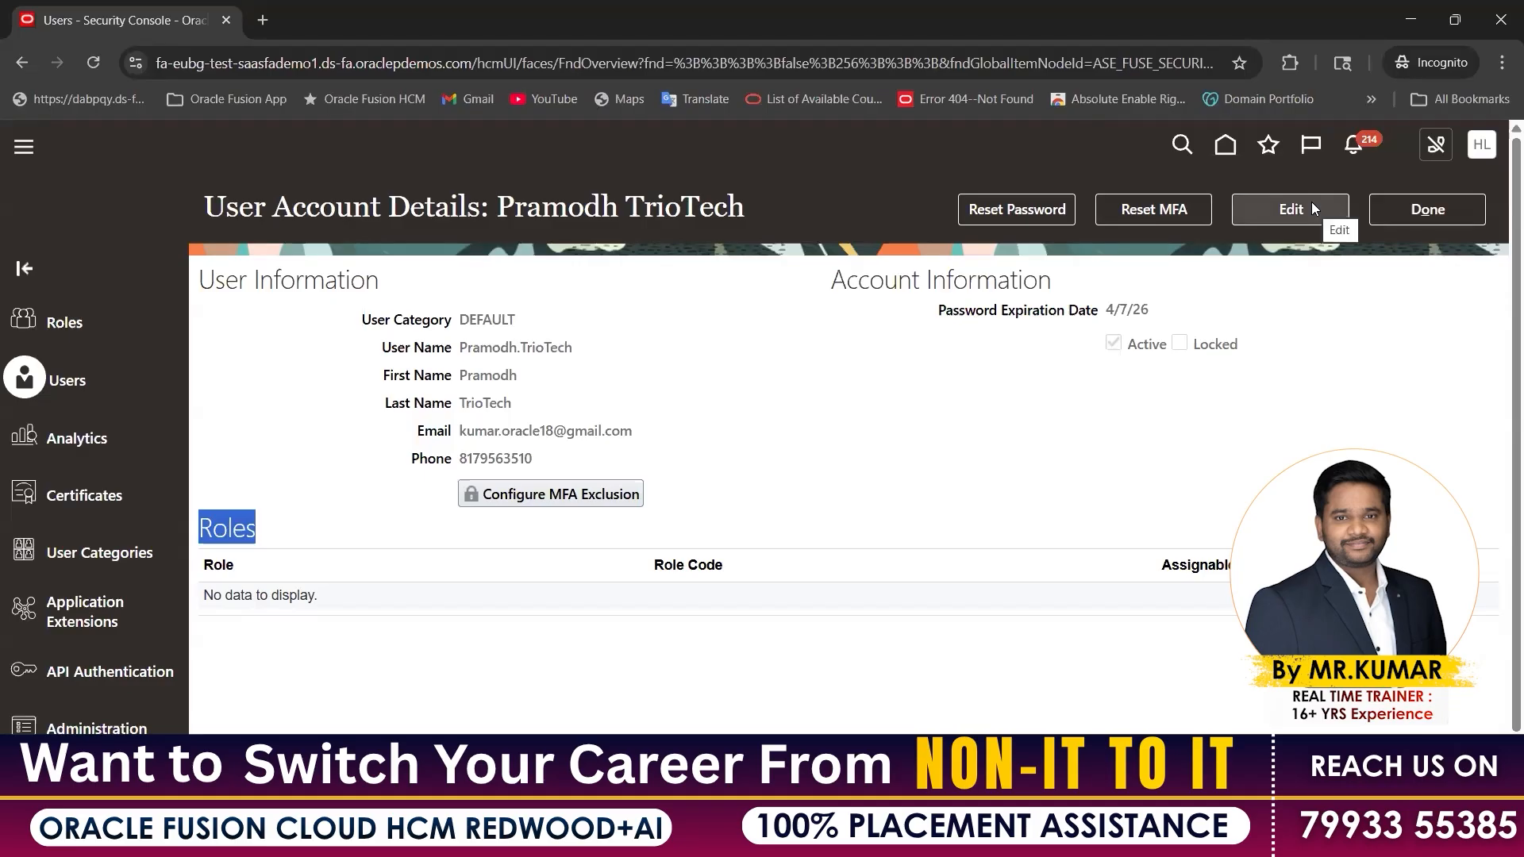
click(701, 361)
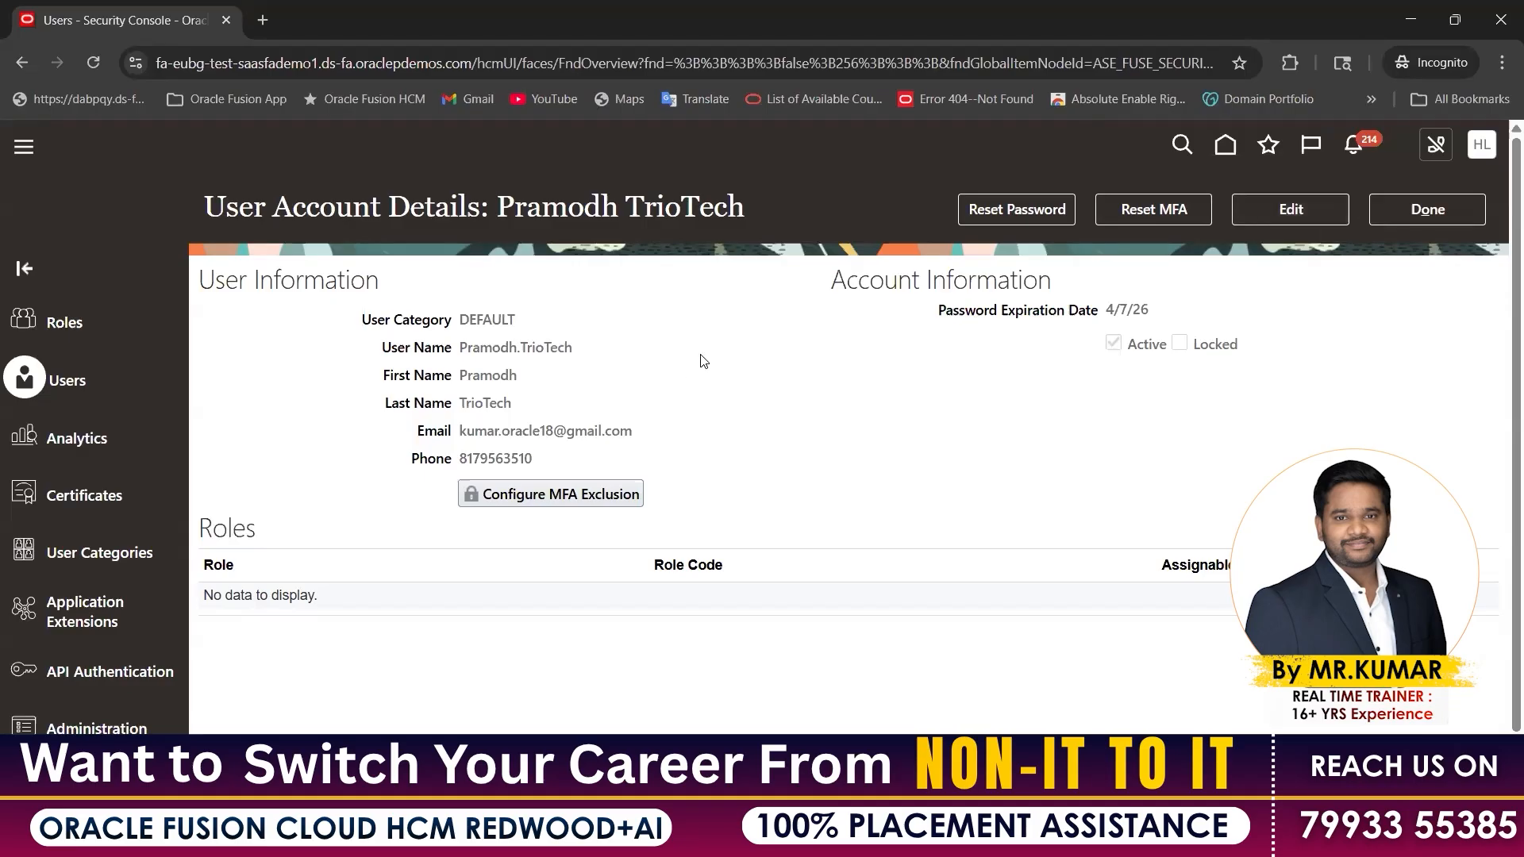
drag(499, 207, 757, 203)
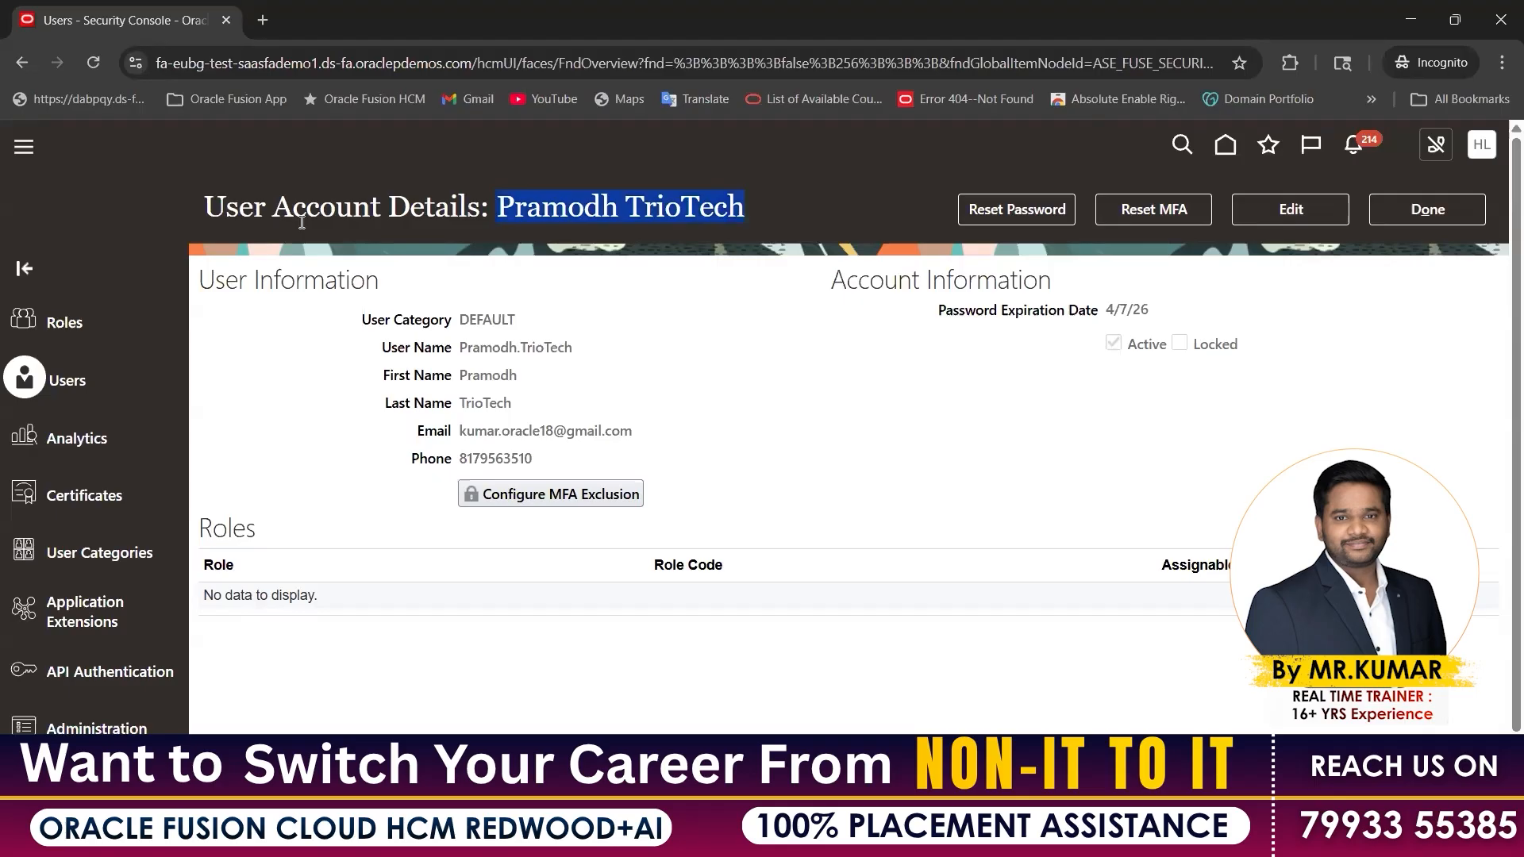
click(1313, 211)
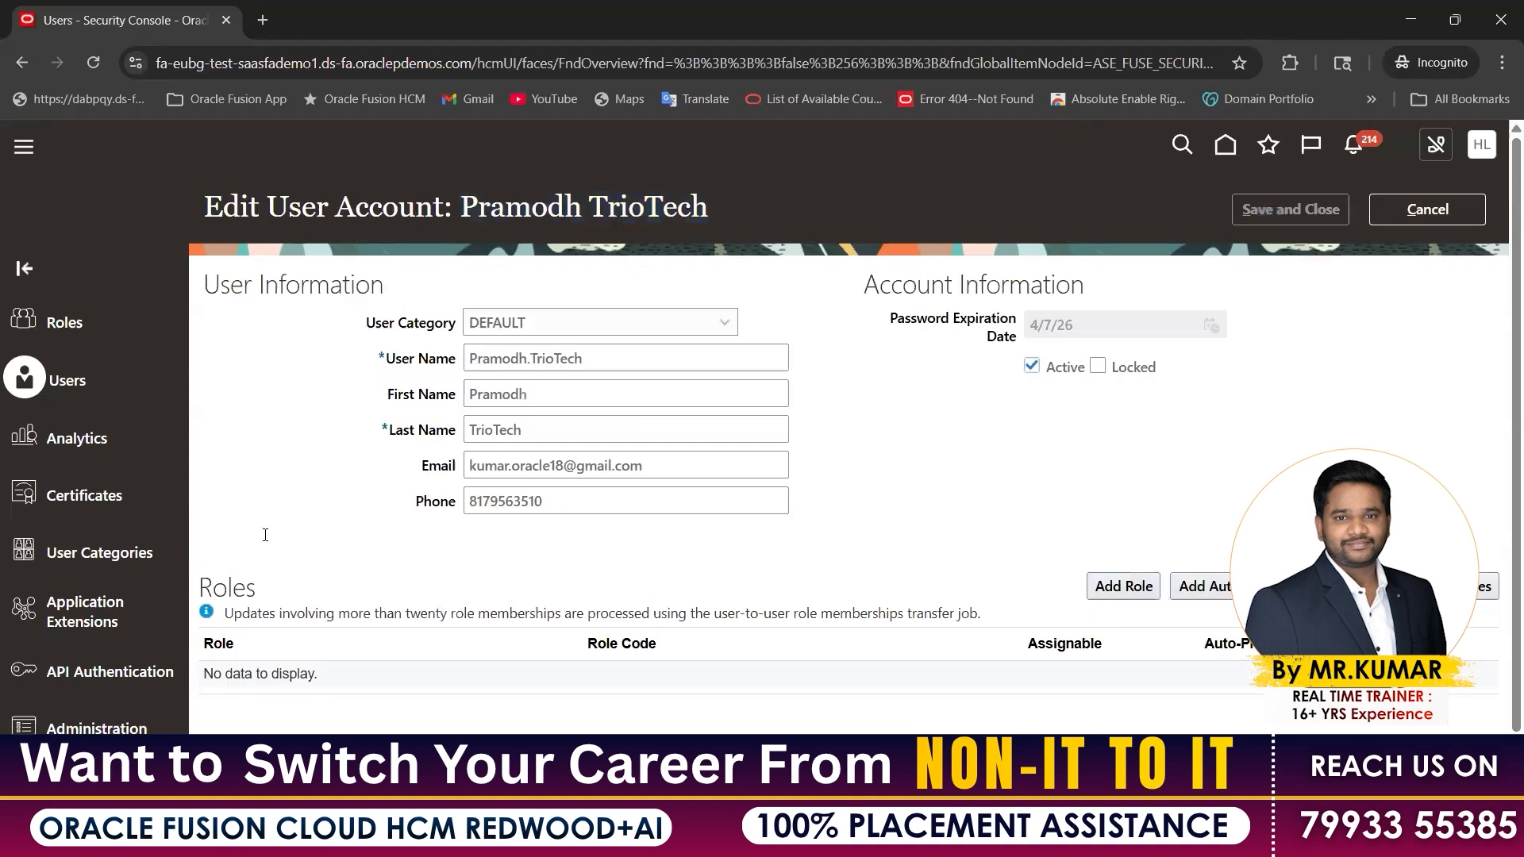
Add the Employee role to the user account through Add Role Membership
double_click(233, 580)
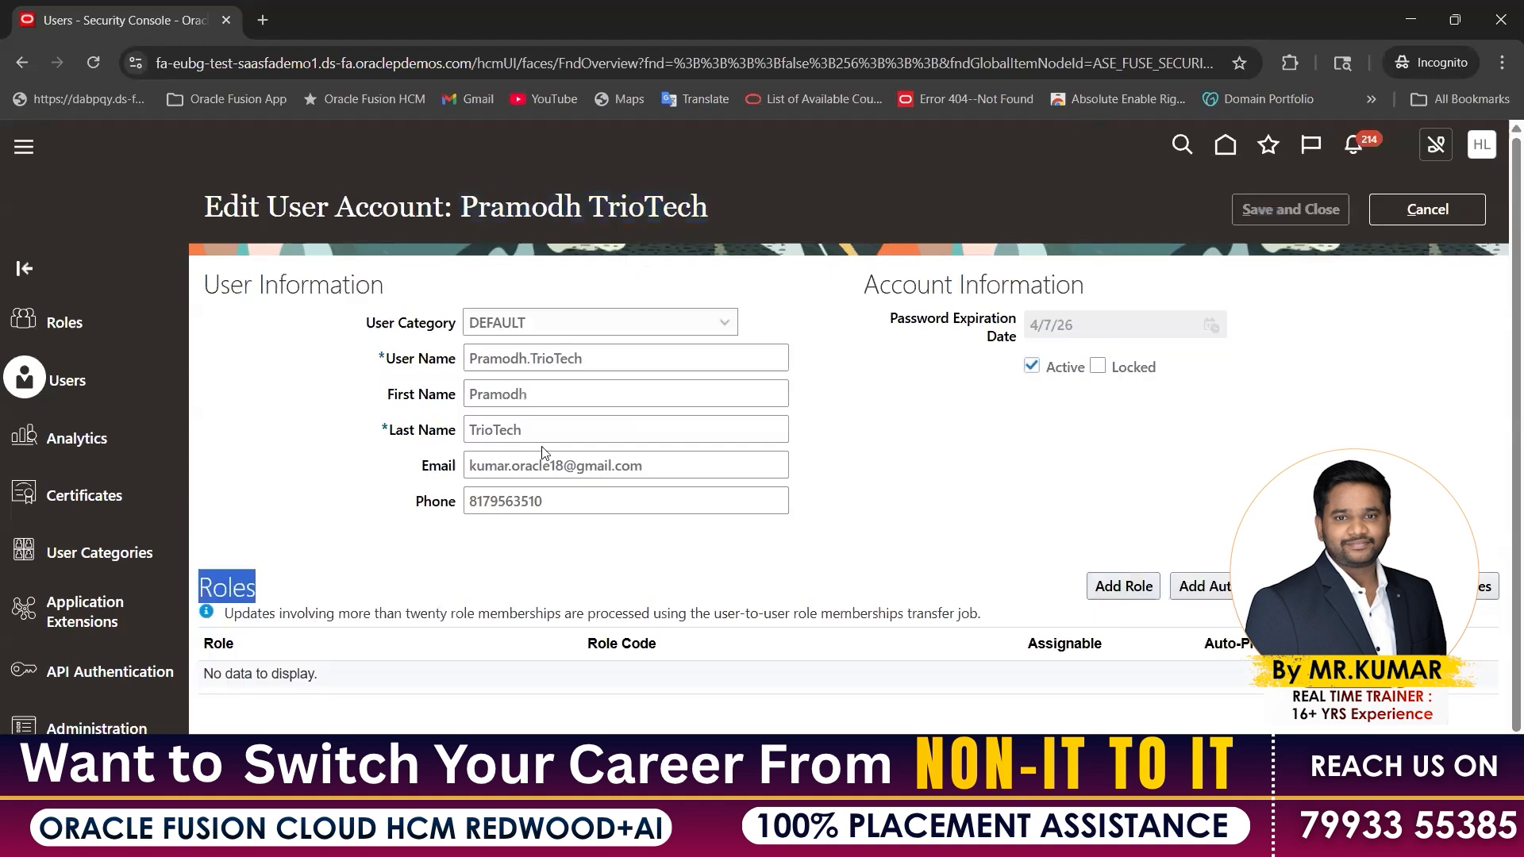
click(589, 363)
click(556, 399)
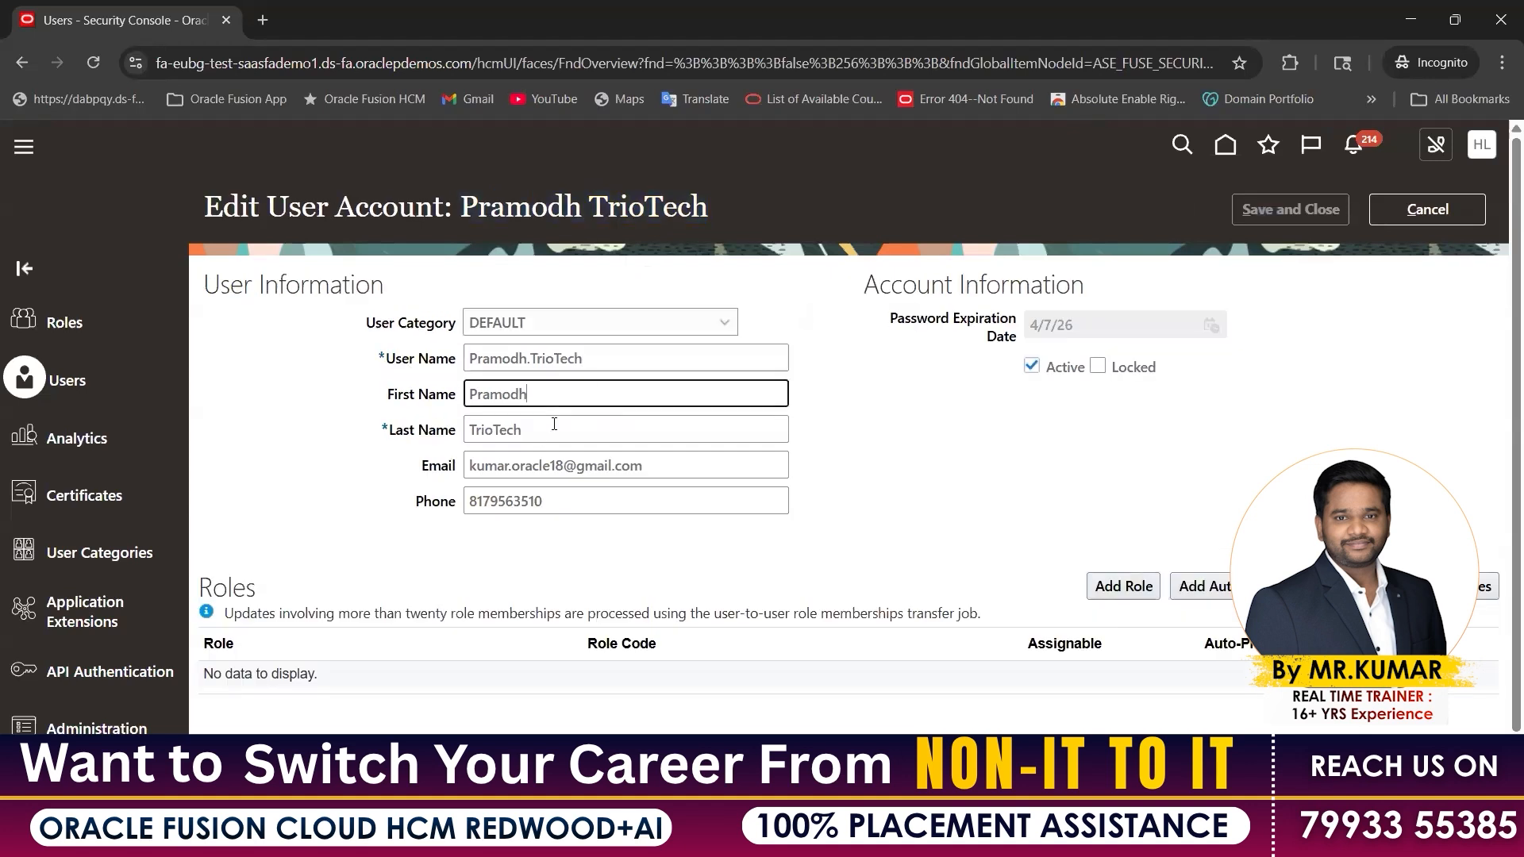
key(Tab)
key(Tab)
key(Tab)
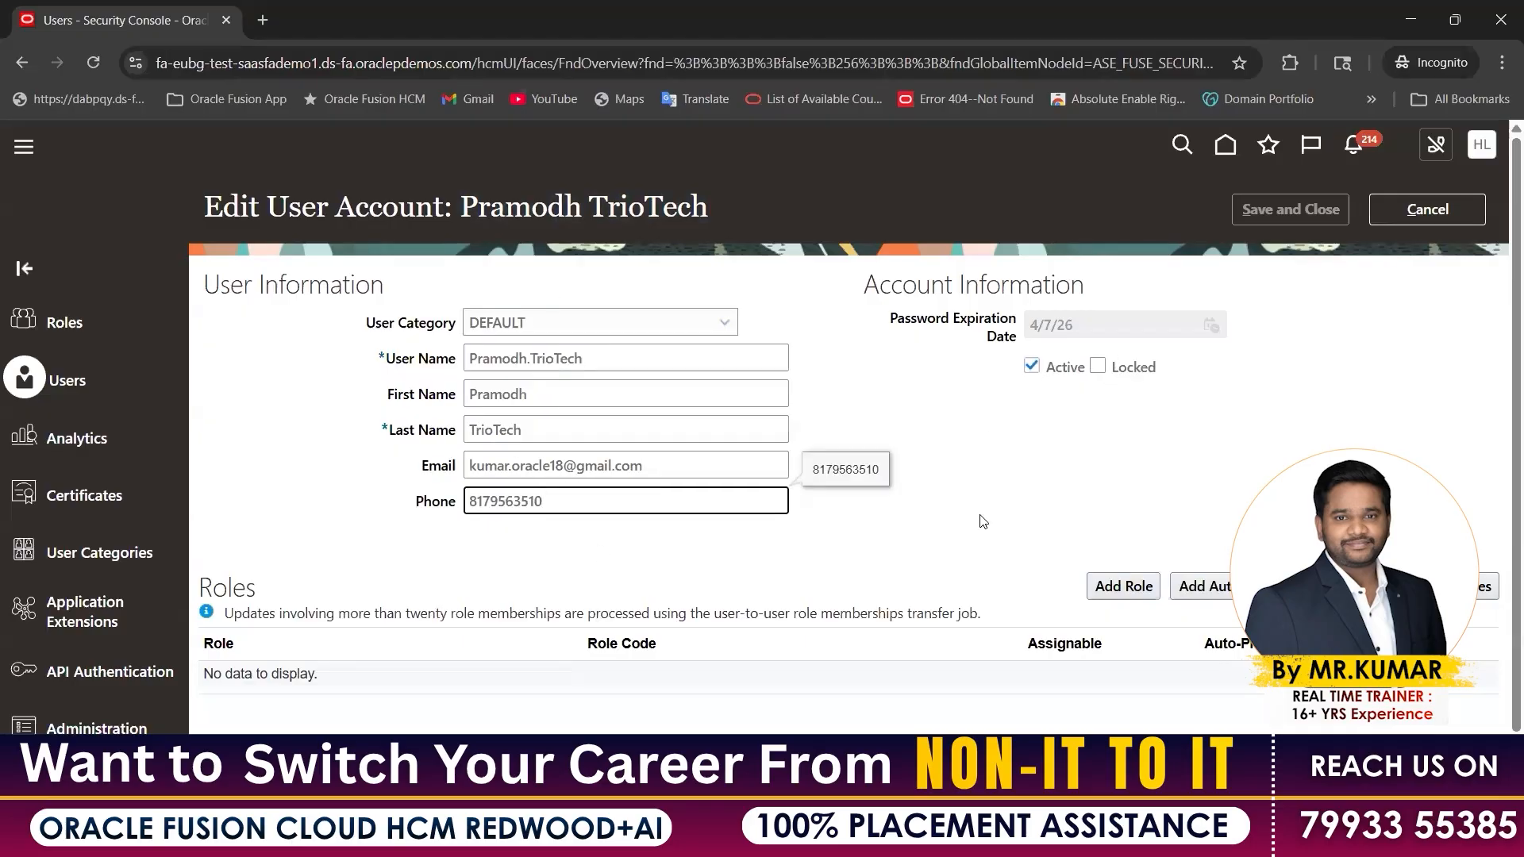
double_click(290, 597)
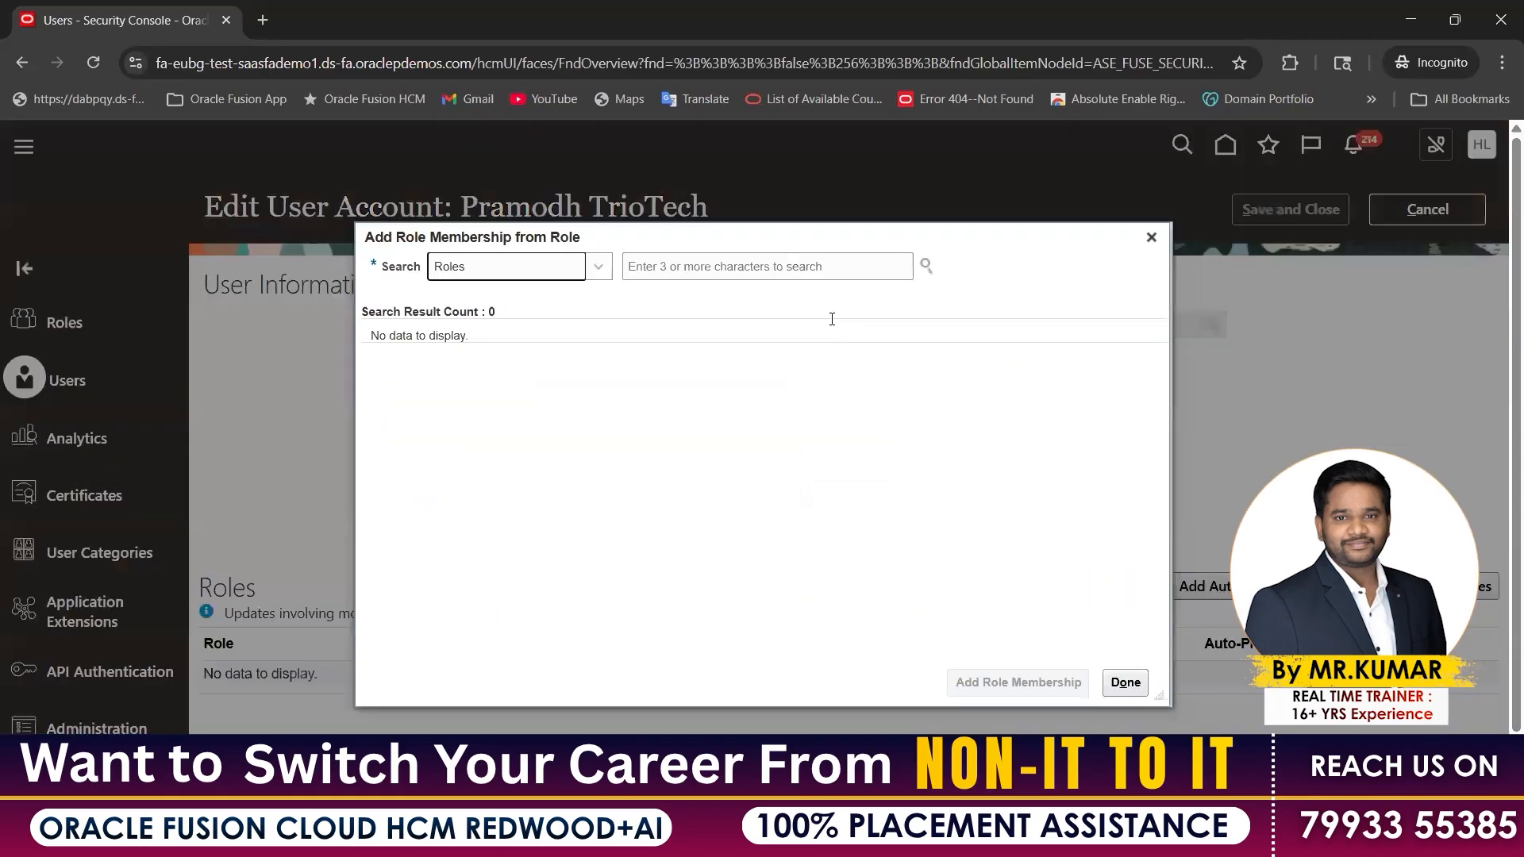
text(Employe)
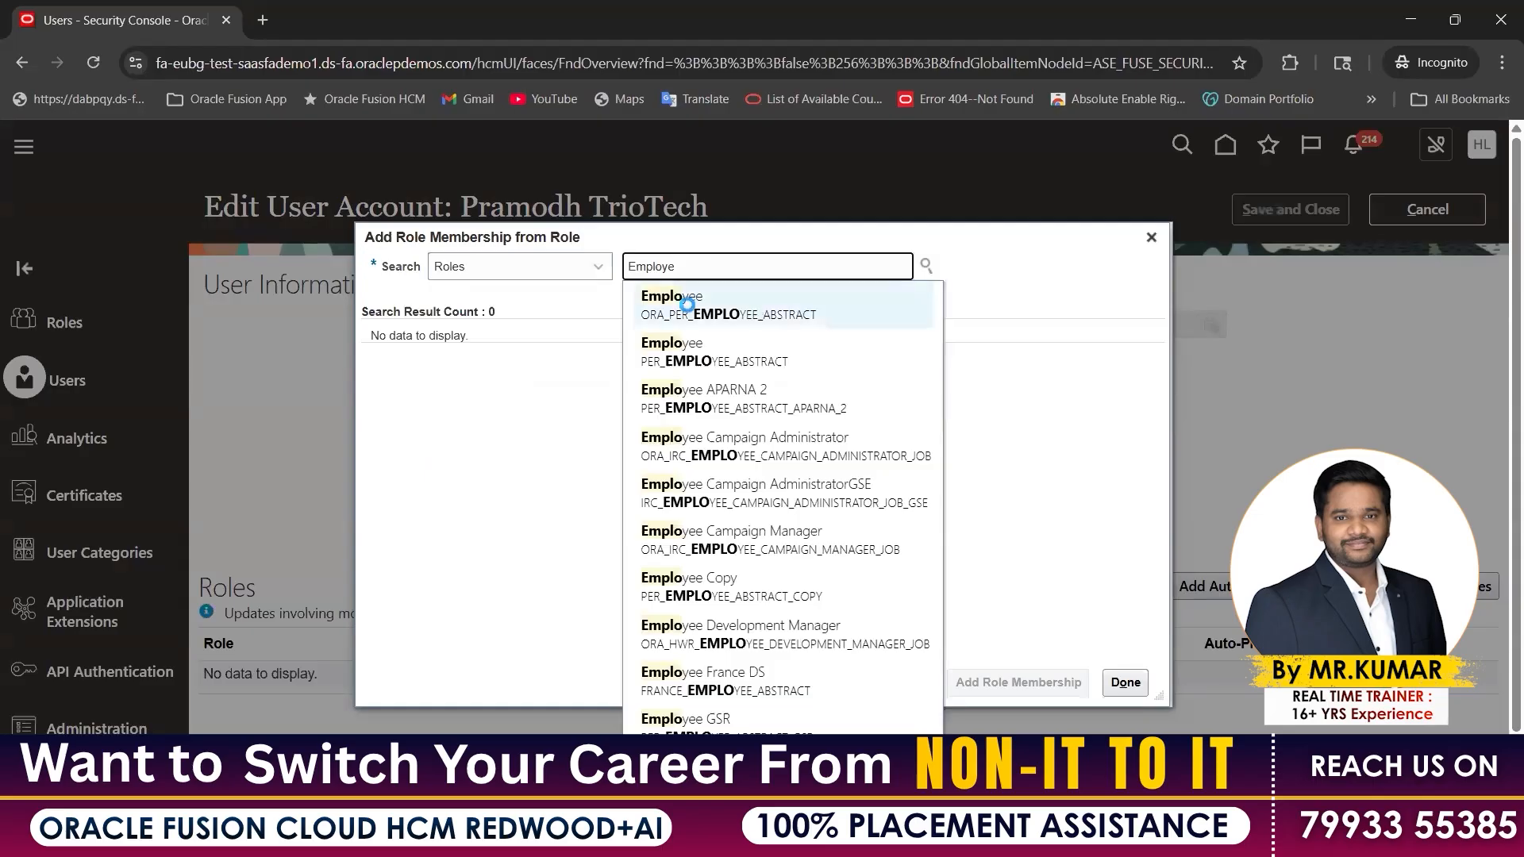
click(682, 306)
click(565, 359)
click(993, 685)
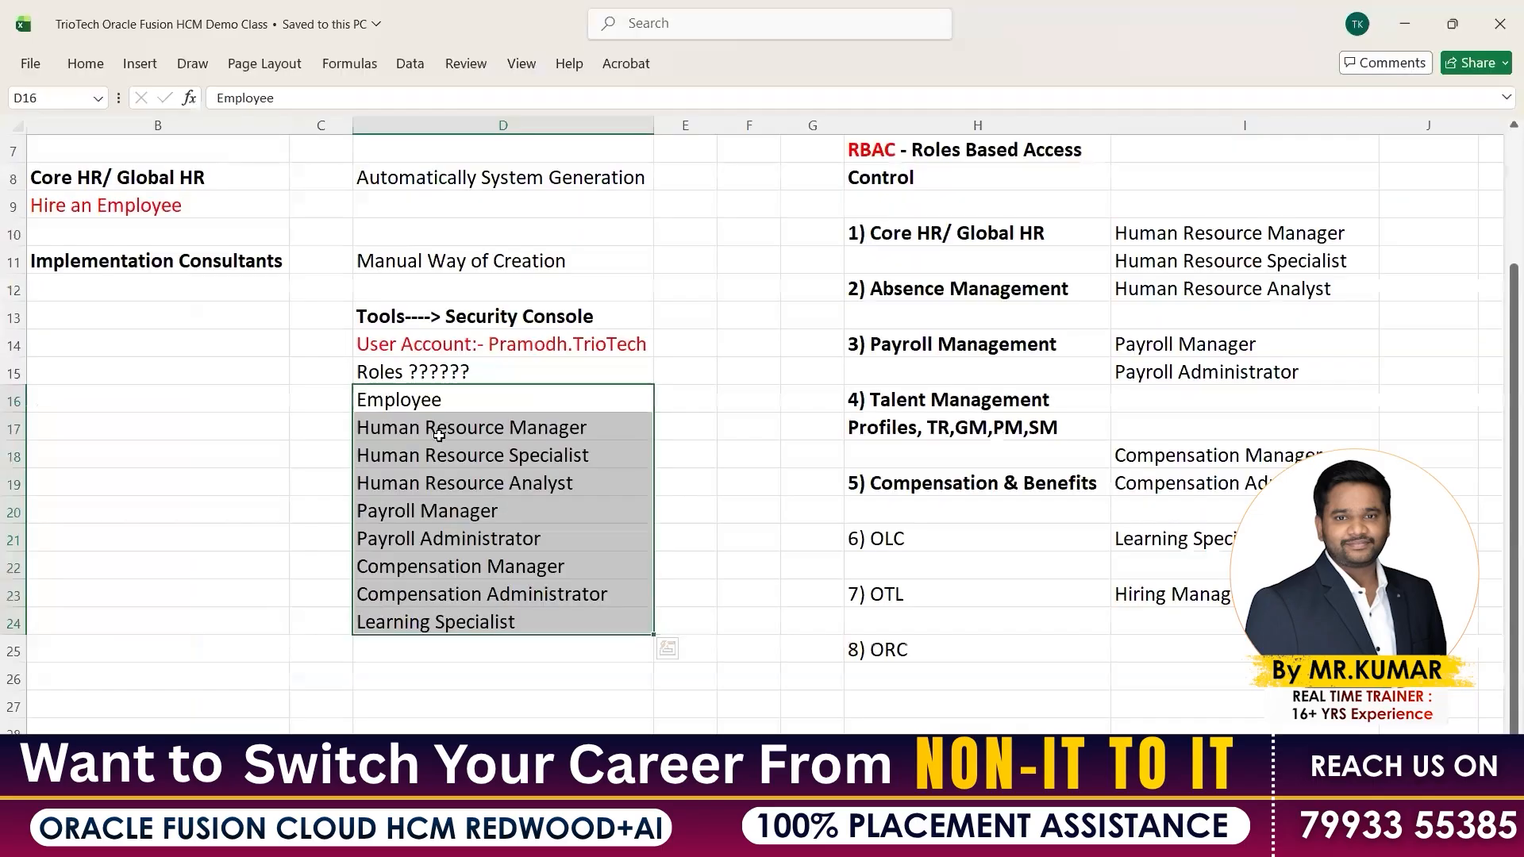
Copy Human Resource Manager from cell D17 and add that role to the account
shift+click(447, 510)
drag(447, 622, 447, 621)
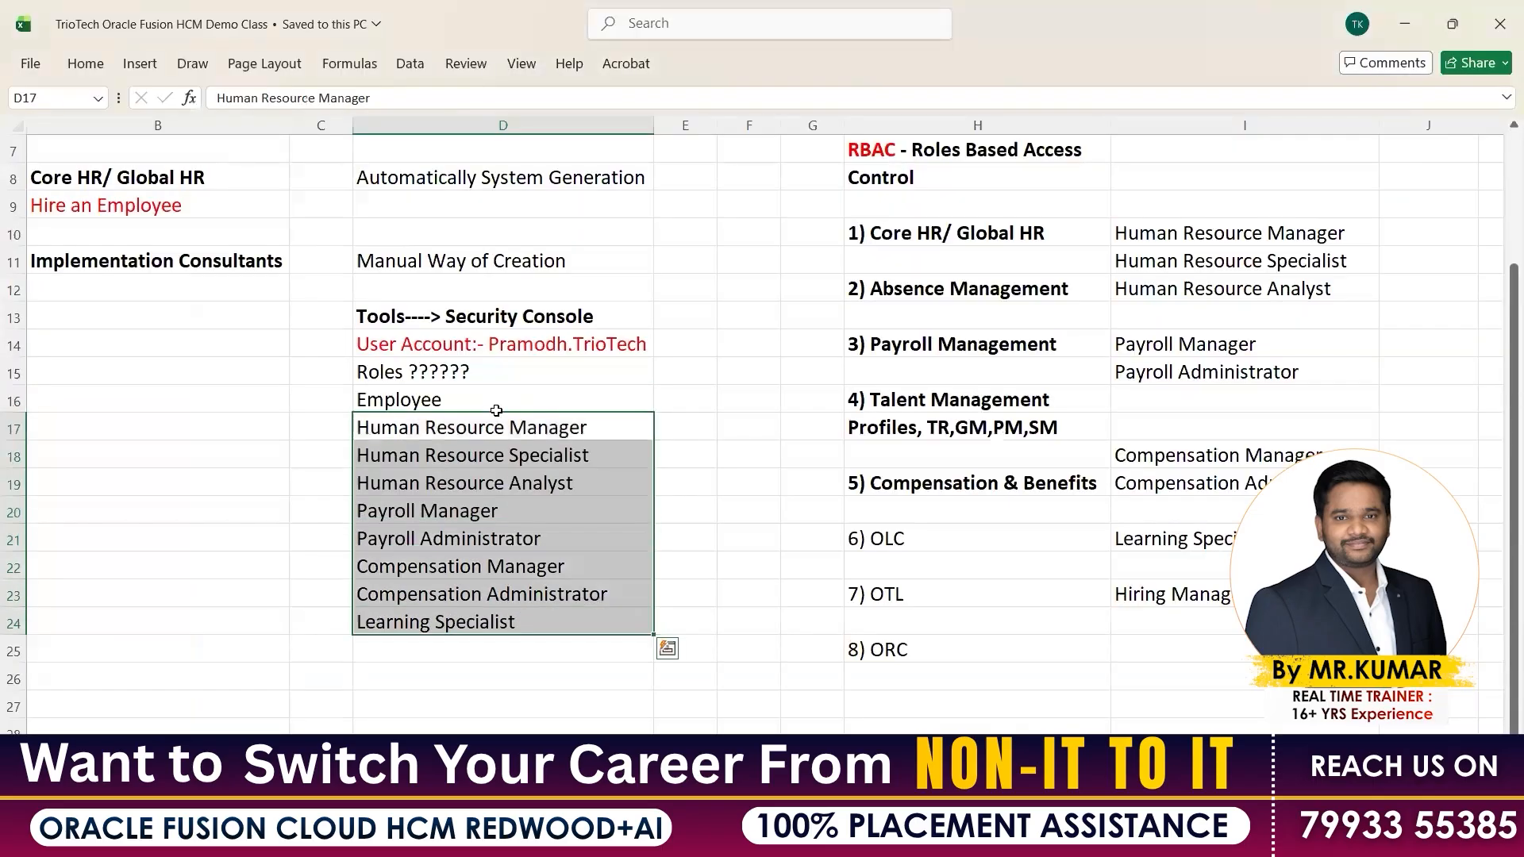
click(476, 344)
click(475, 428)
key(ctrl+c)
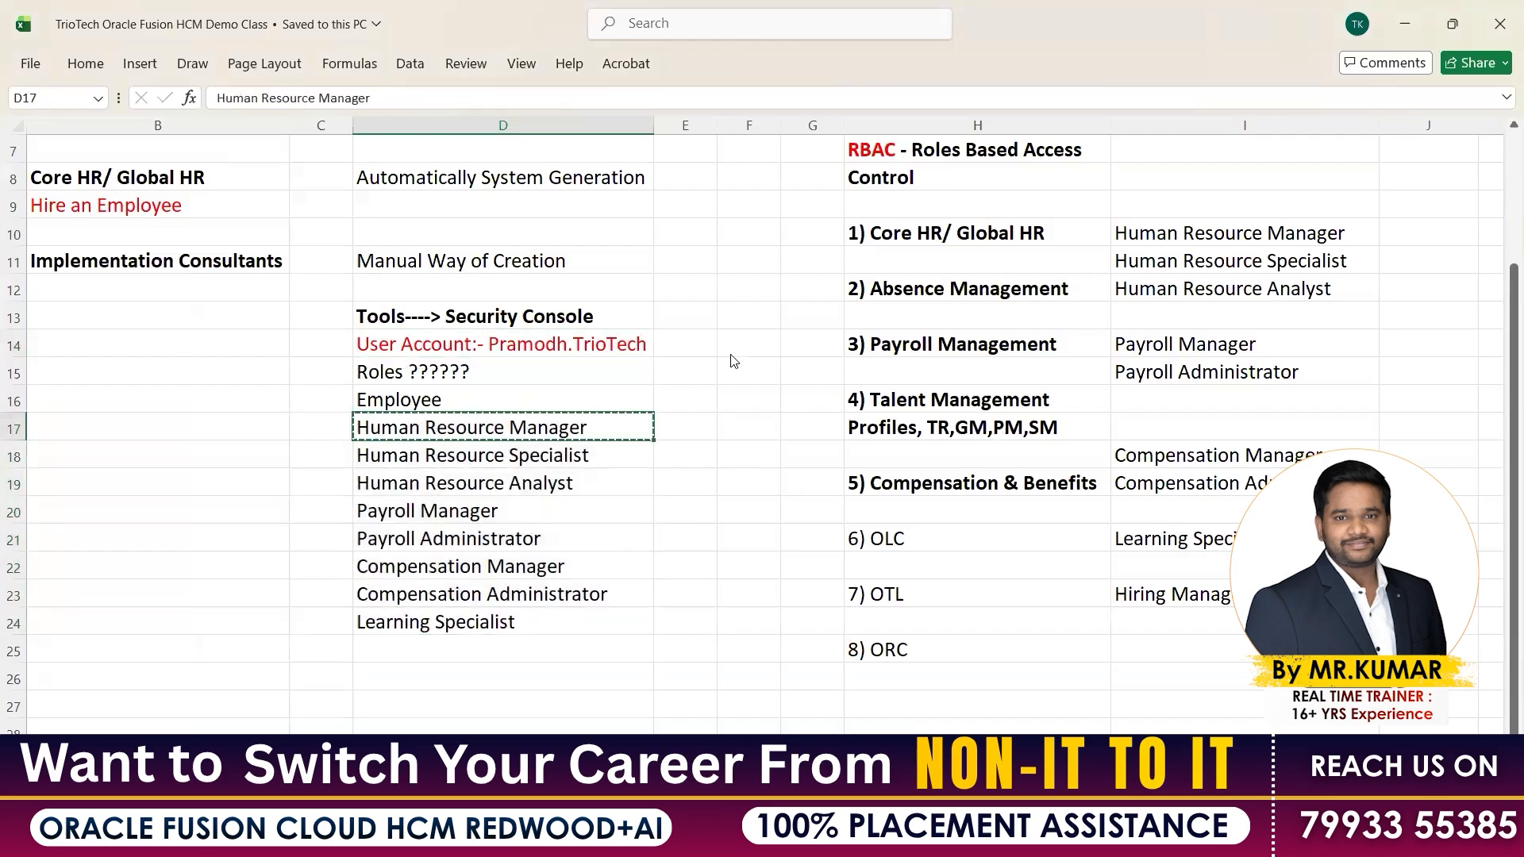
key(alt+Tab)
key(ctrl+a)
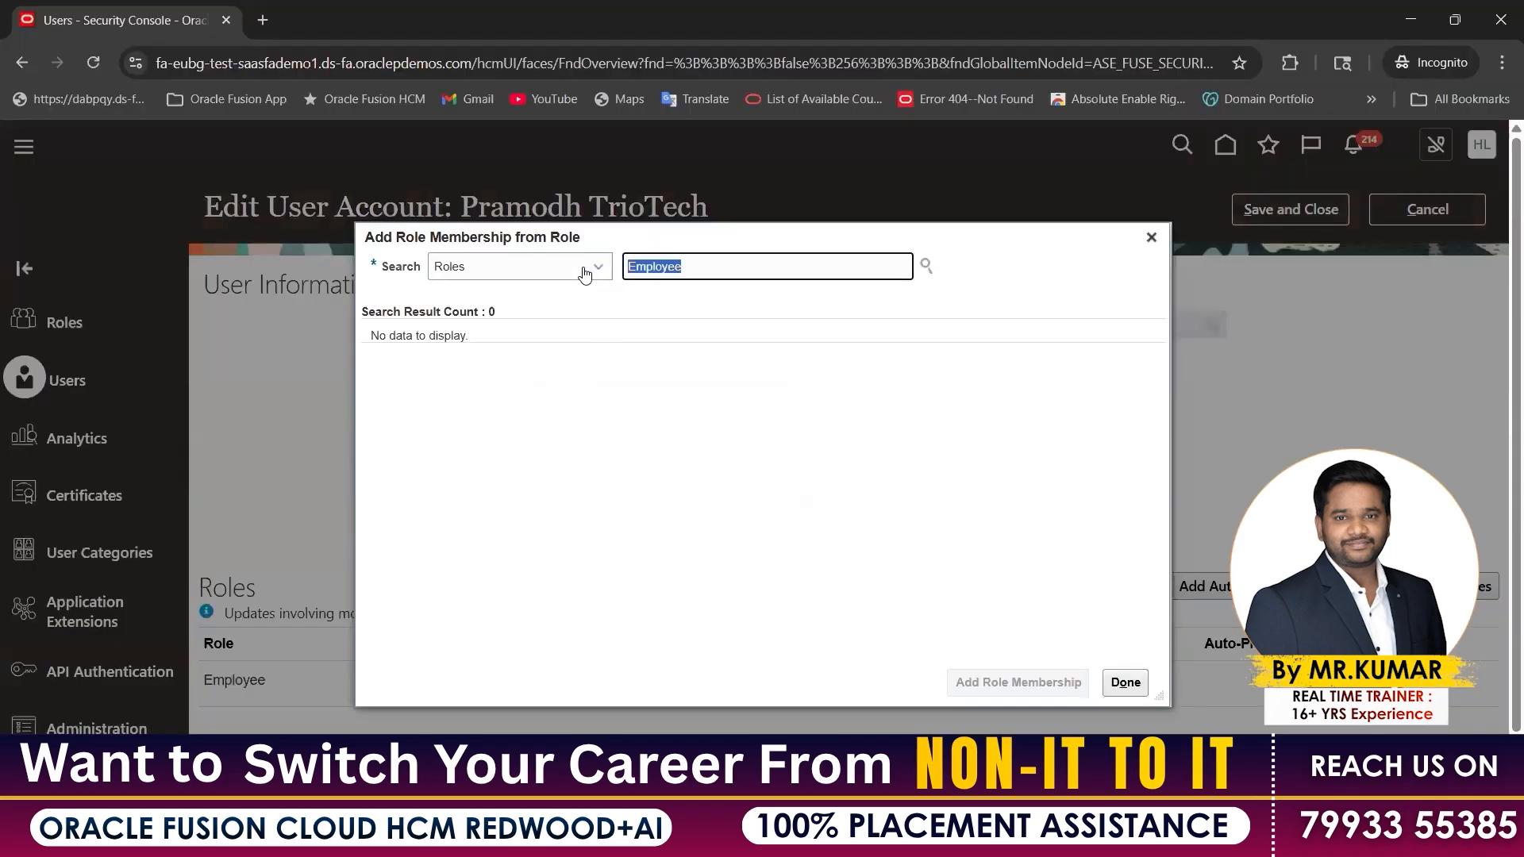
key(ctrl+v)
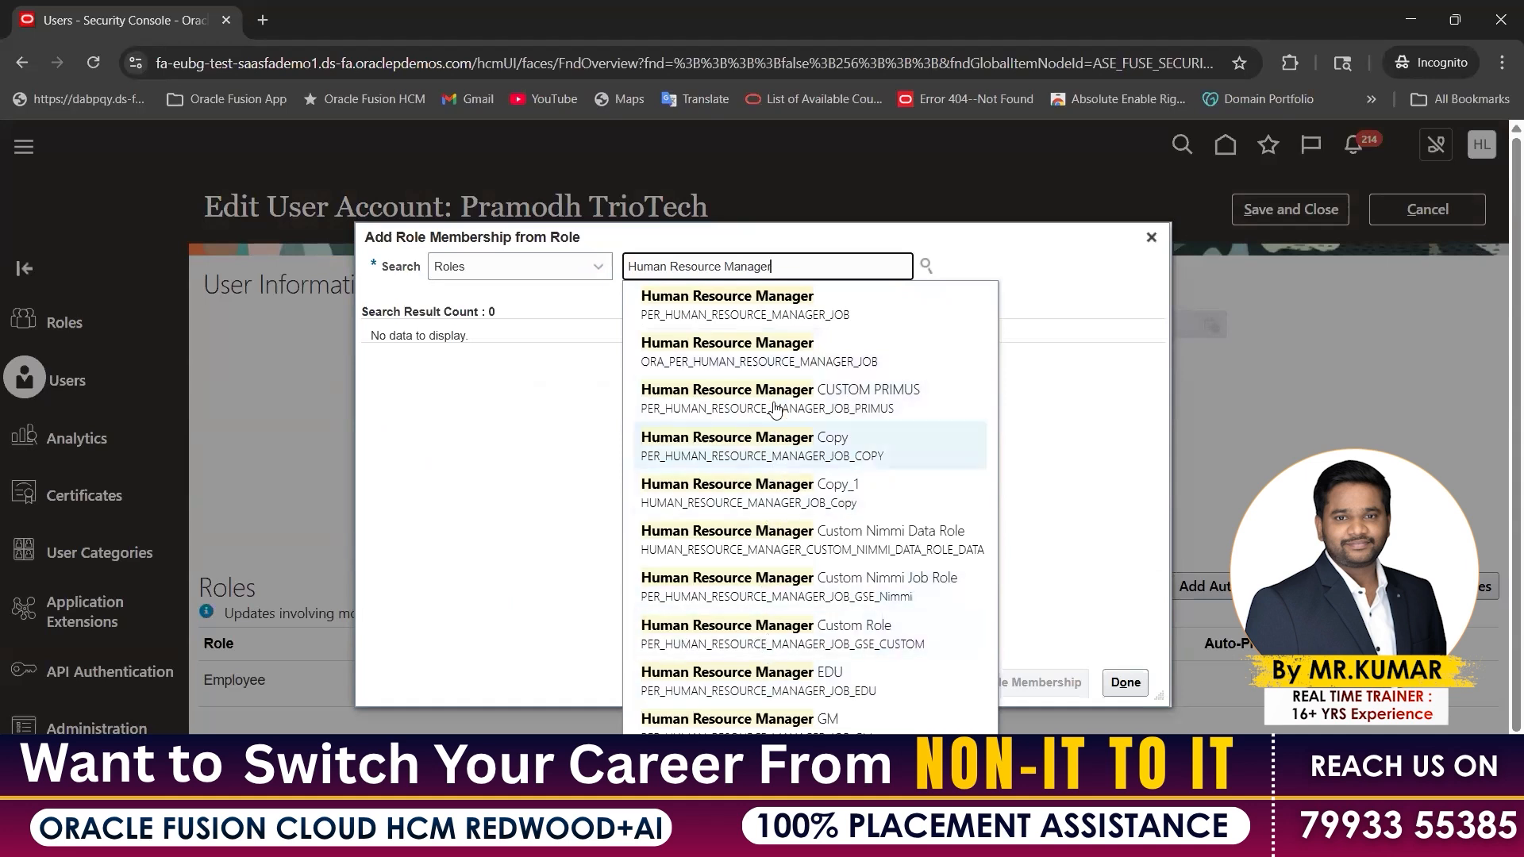
click(708, 350)
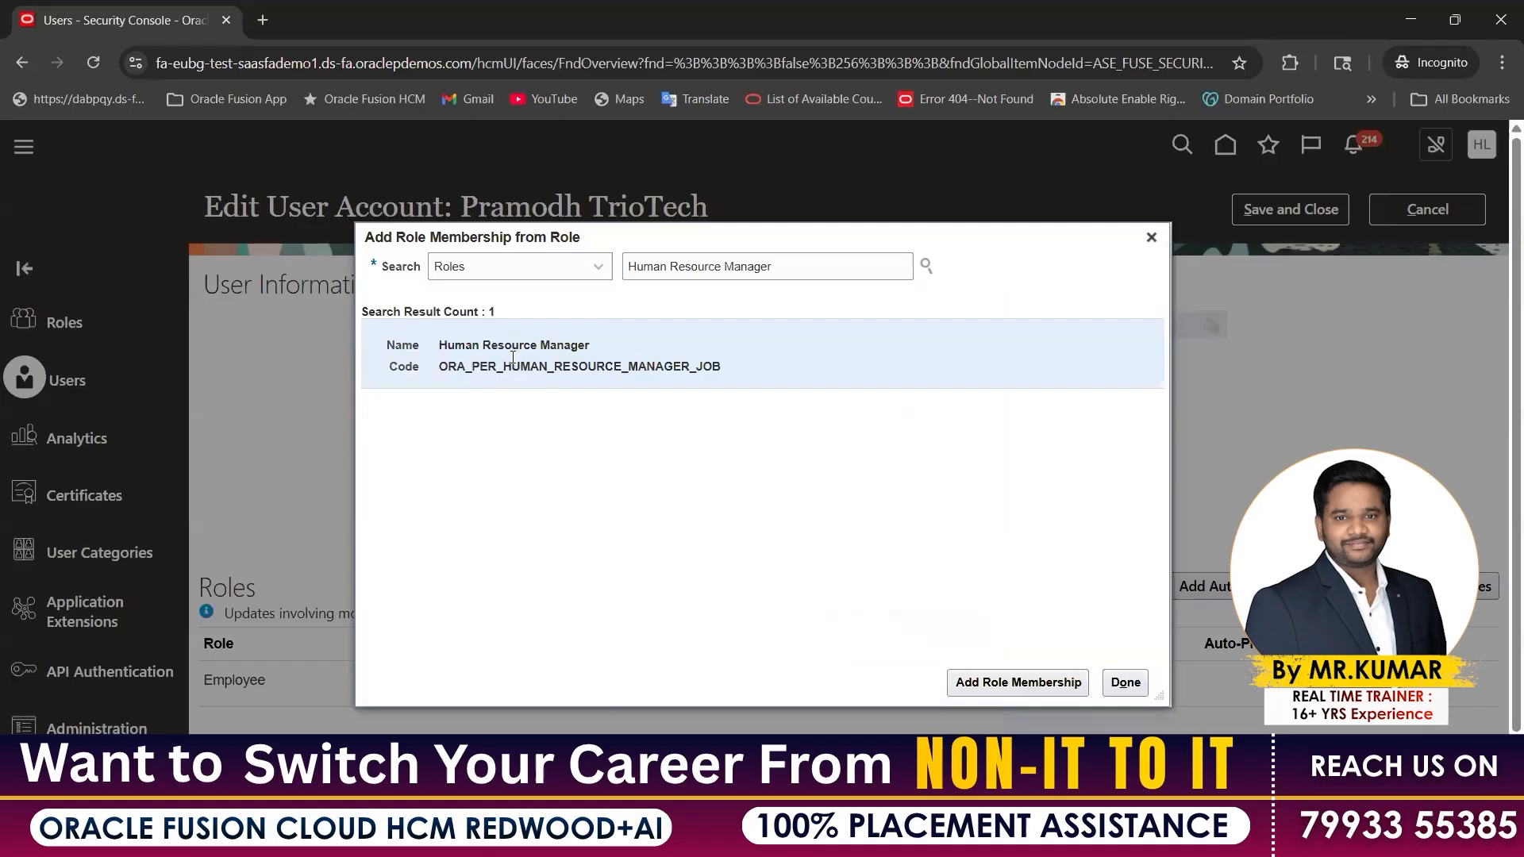
click(1005, 681)
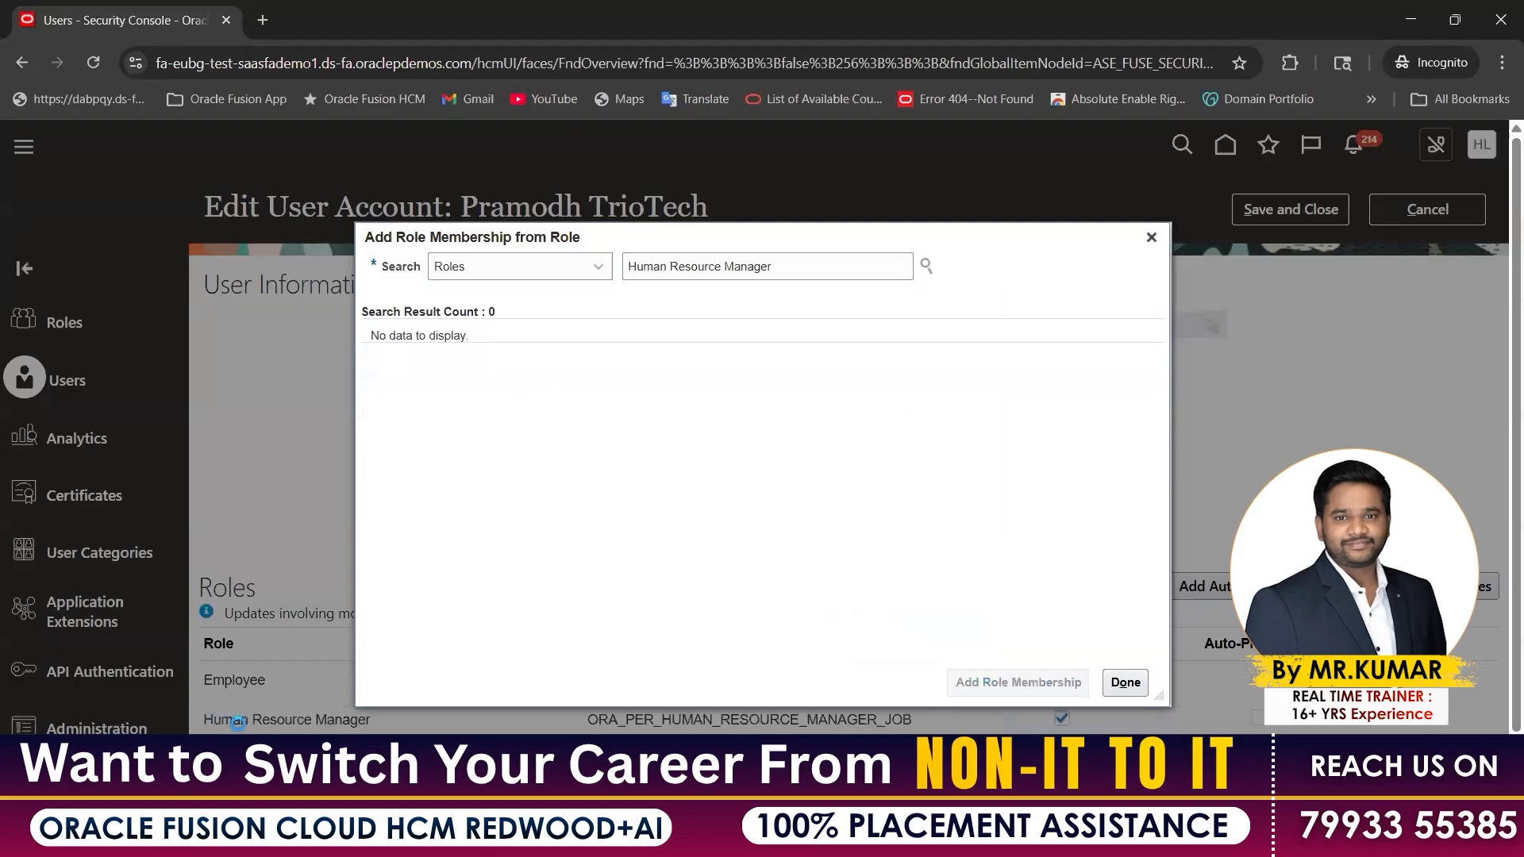
Copy Human Resource Specialist from the notes and add that role to the account
key(alt+Tab)
click(451, 451)
key(ctrl+c)
key(alt+Tab)
drag(776, 267, 620, 274)
key(ctrl+v)
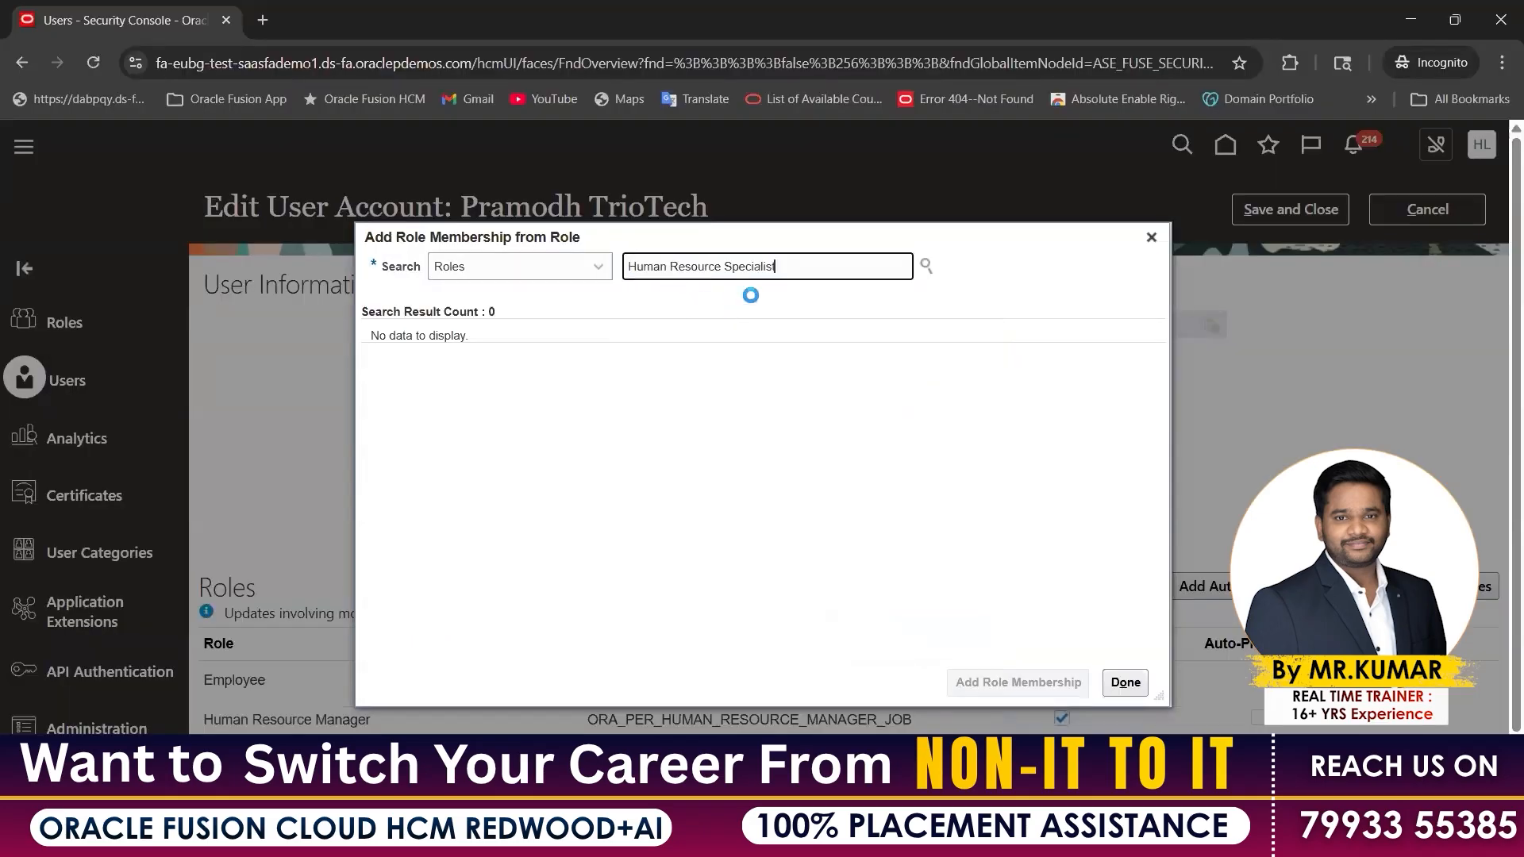
click(701, 363)
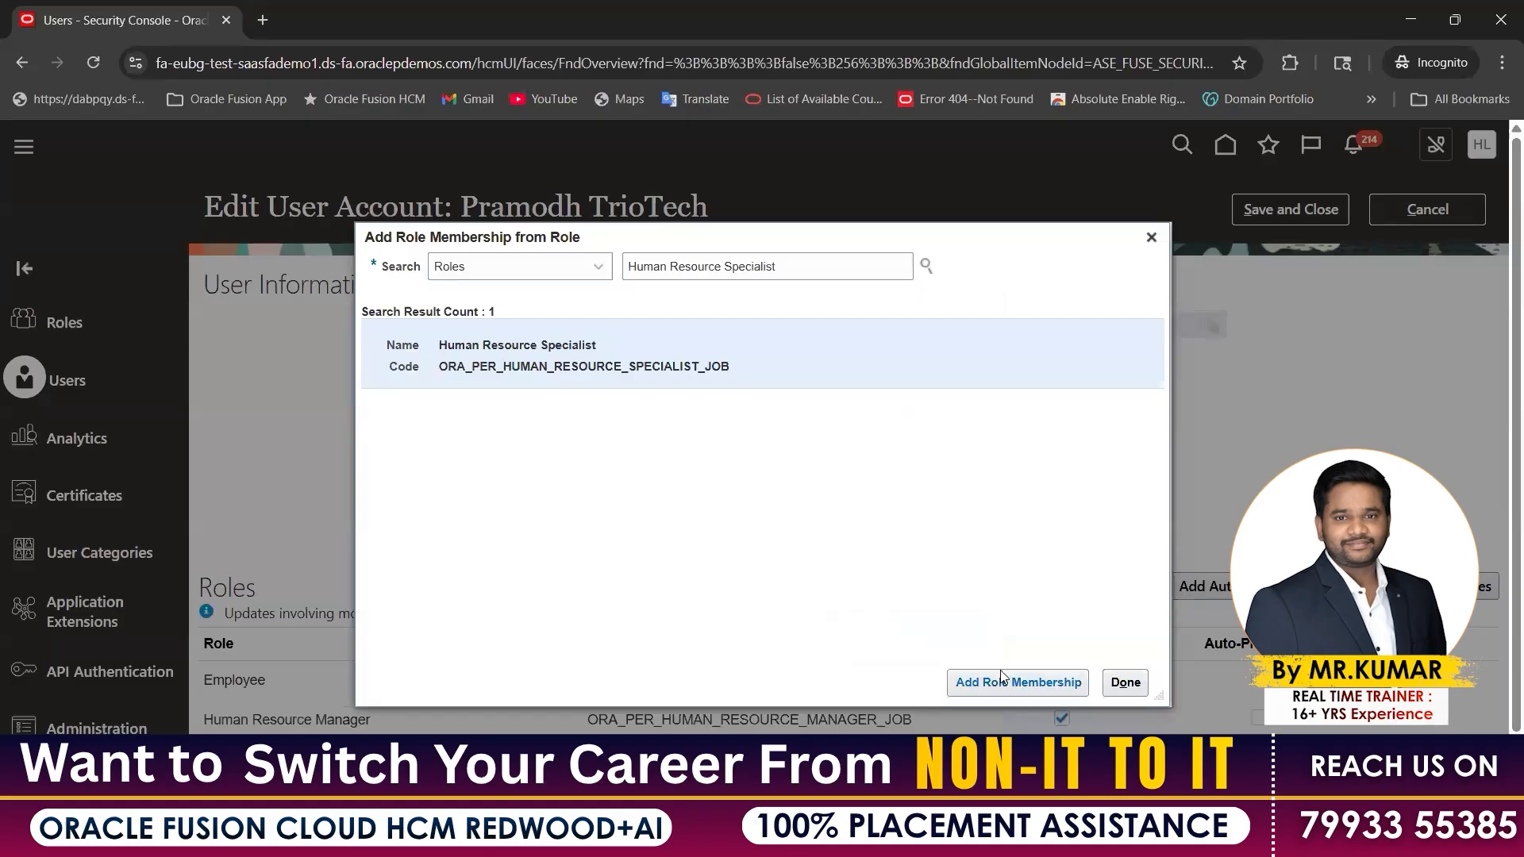
click(1005, 676)
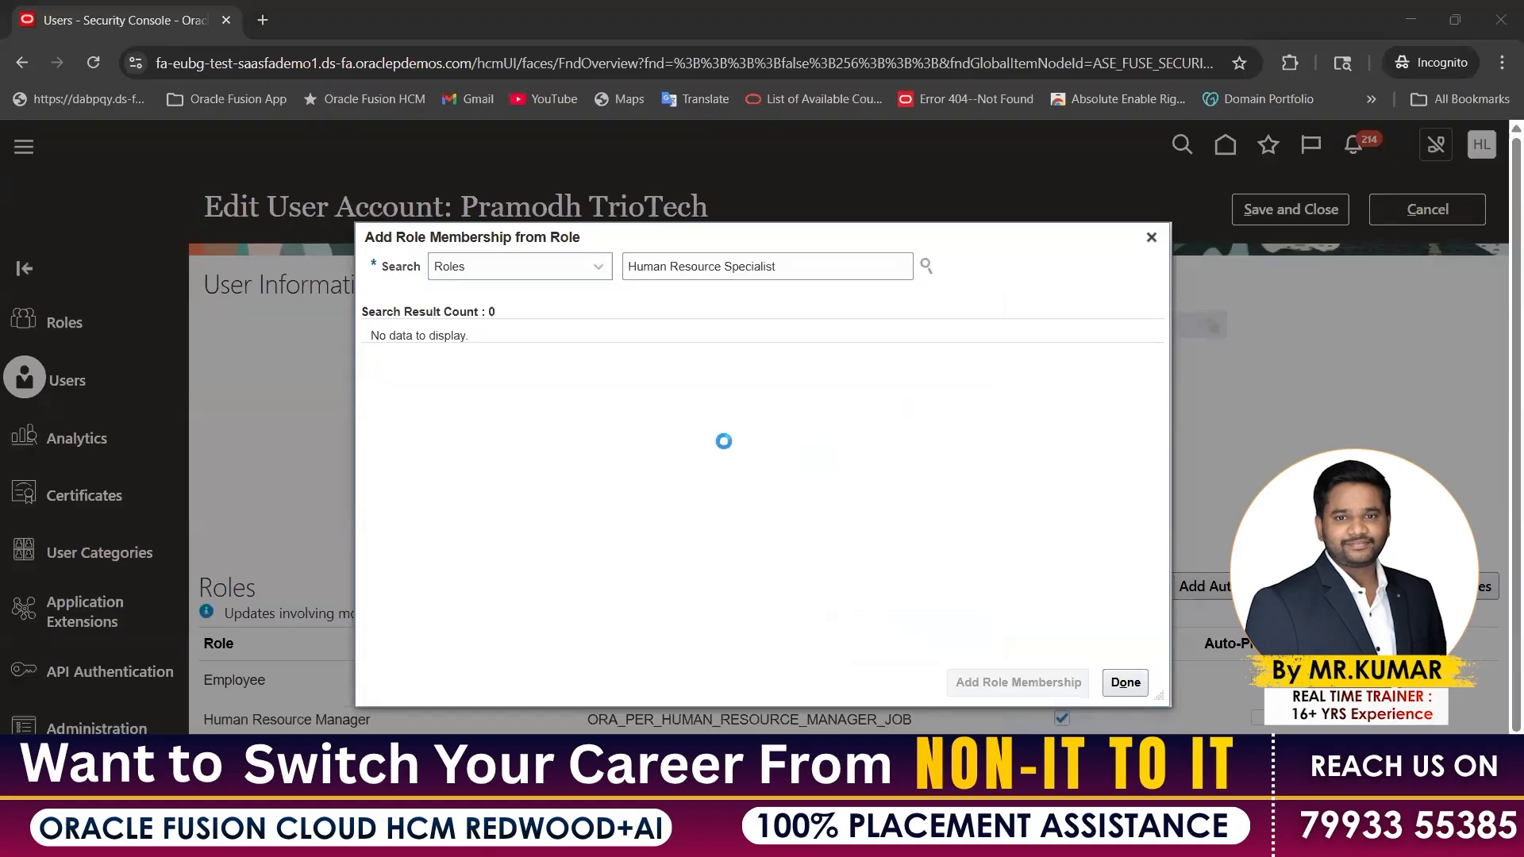
Copy Human Resource Analyst from the notes and search for it in the role dialog
key(alt+Tab)
click(520, 486)
key(ctrl+c)
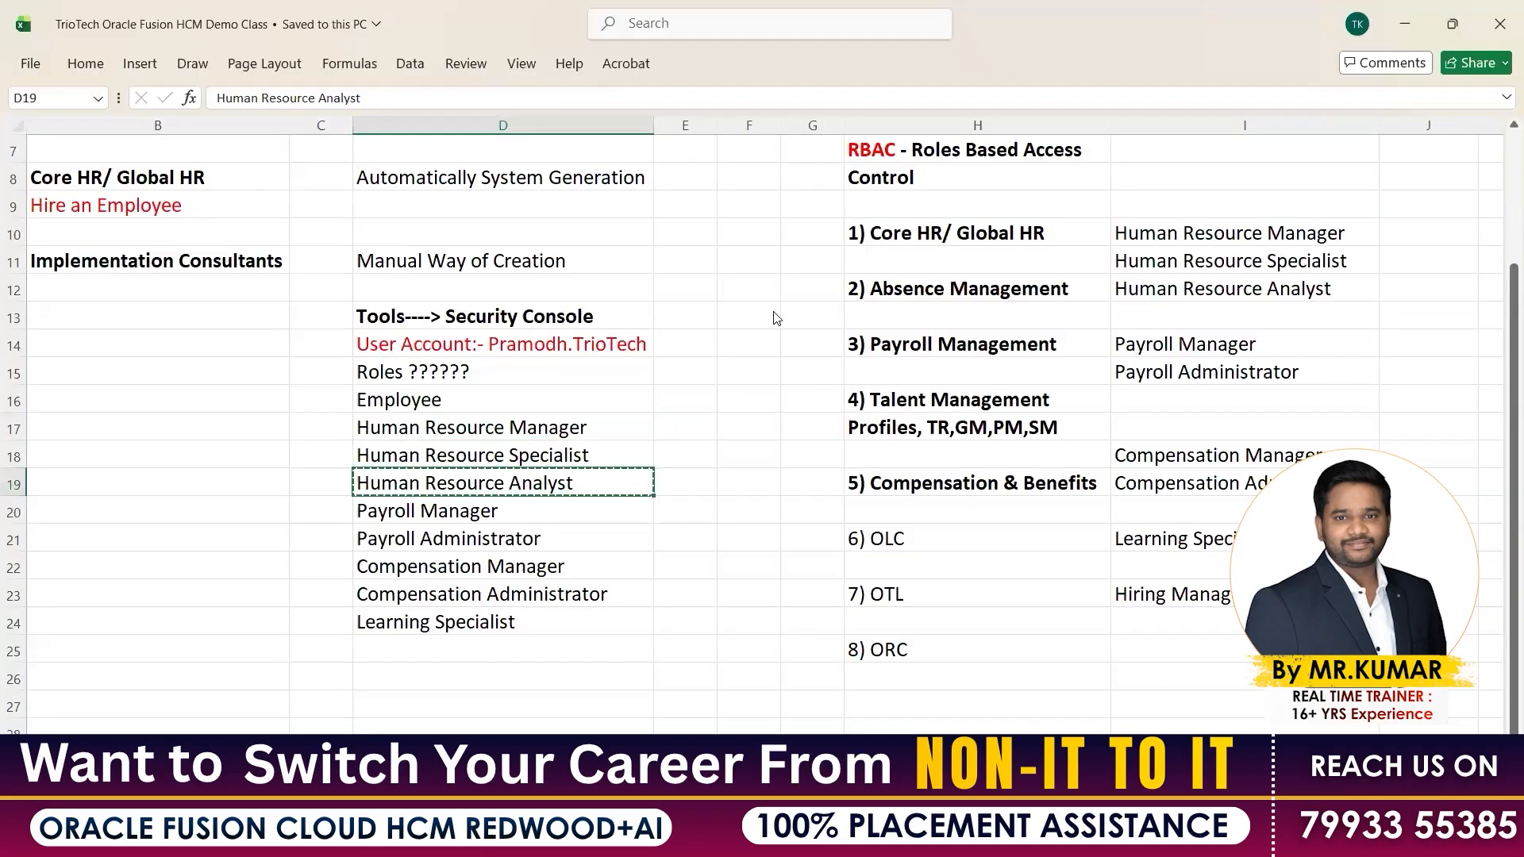
key(alt+Tab)
drag(789, 268, 571, 274)
key(ctrl+v)
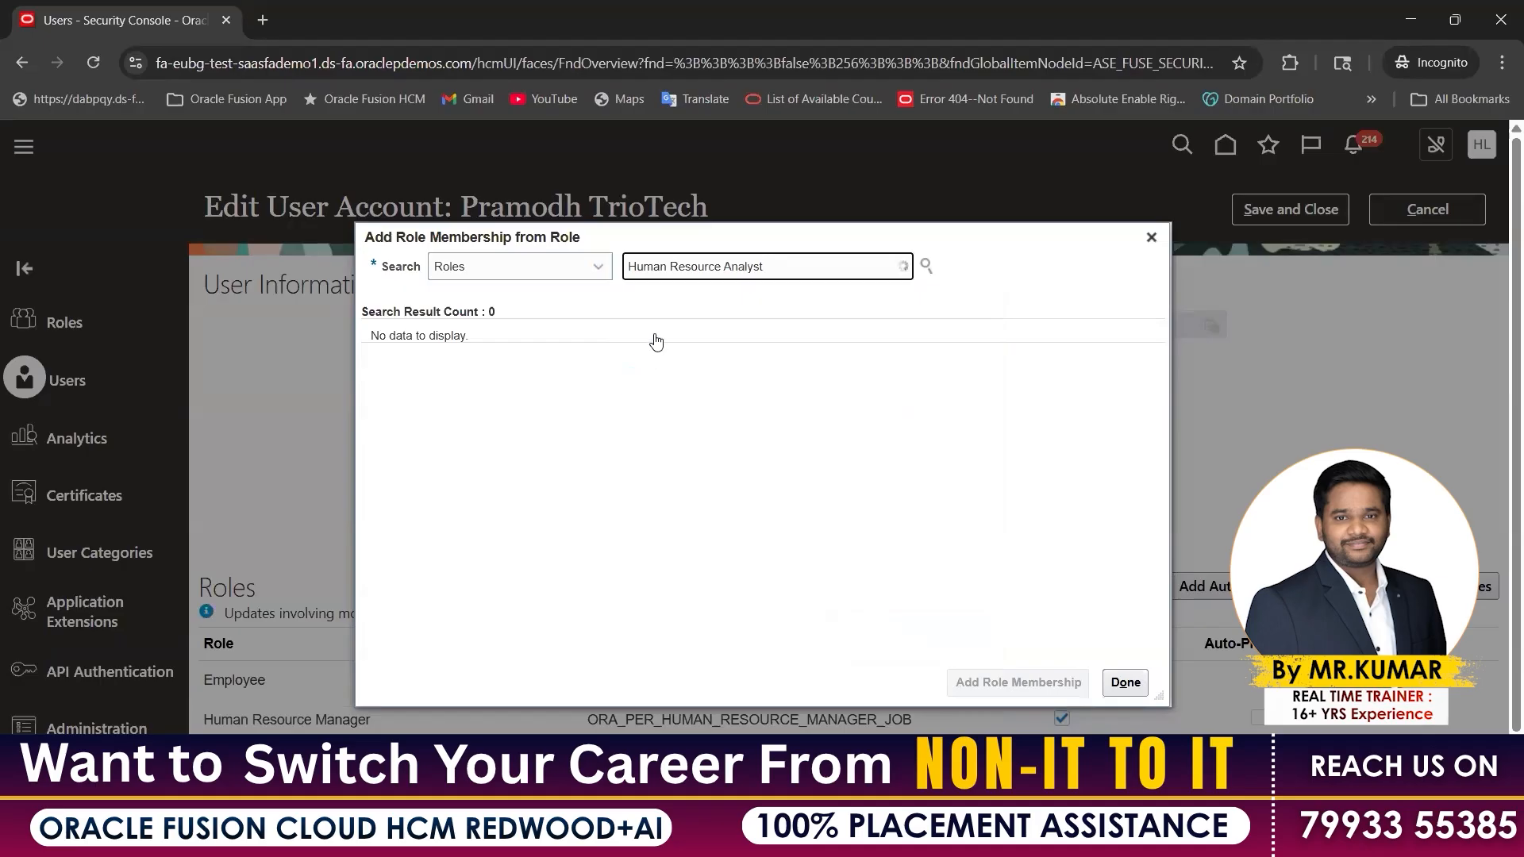
click(524, 357)
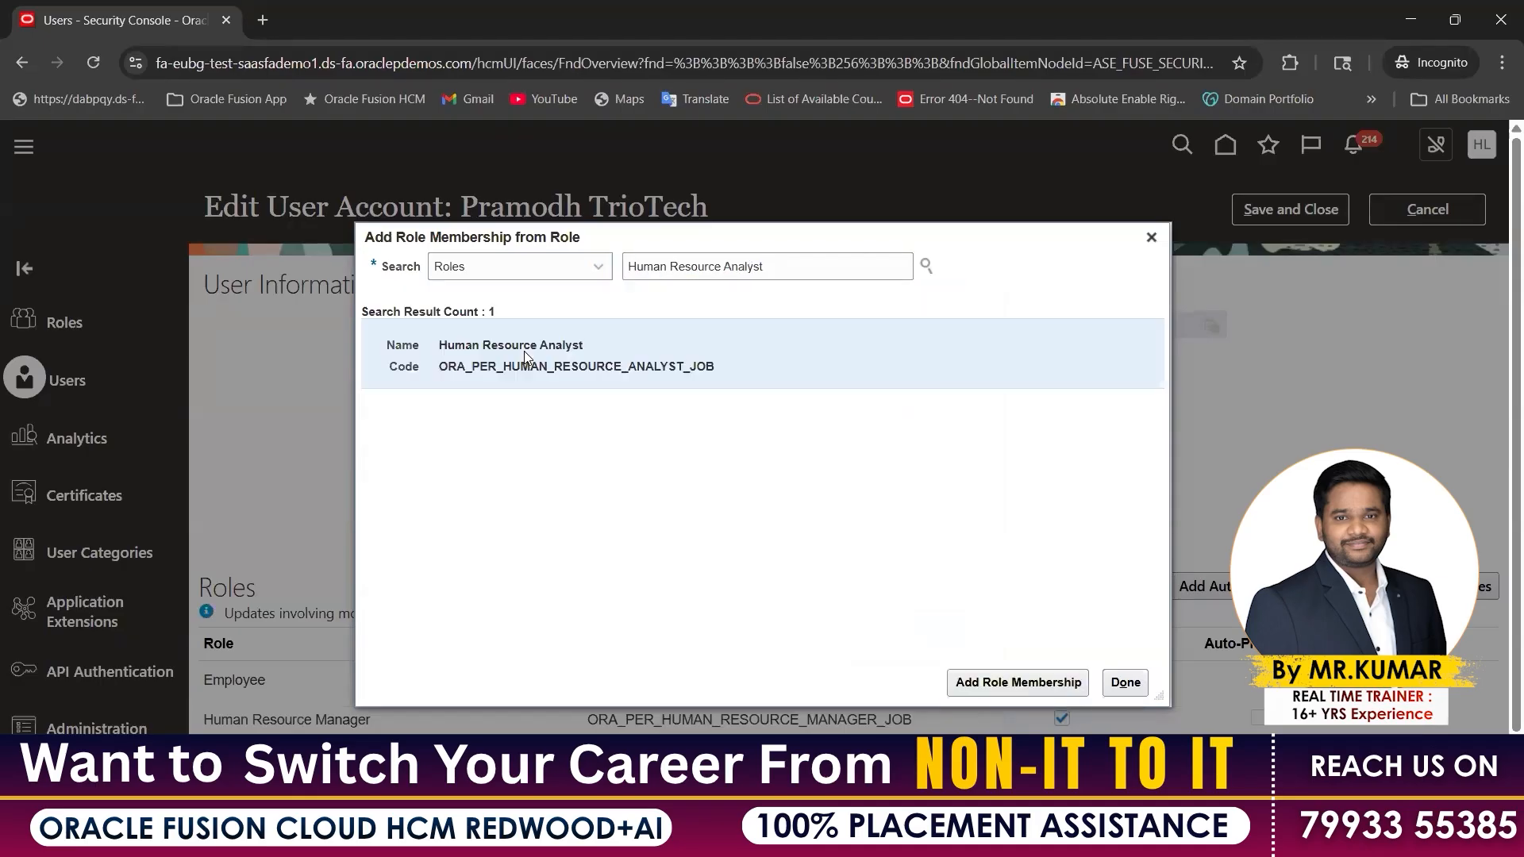
key(alt+Tab)
Copy Payroll Manager and add the ORA_PAY_PAYROLL_MANAGER_JOB role to the account
click(461, 523)
key(ctrl+c)
key(alt+Tab)
key(ctrl+a)
key(ctrl+v)
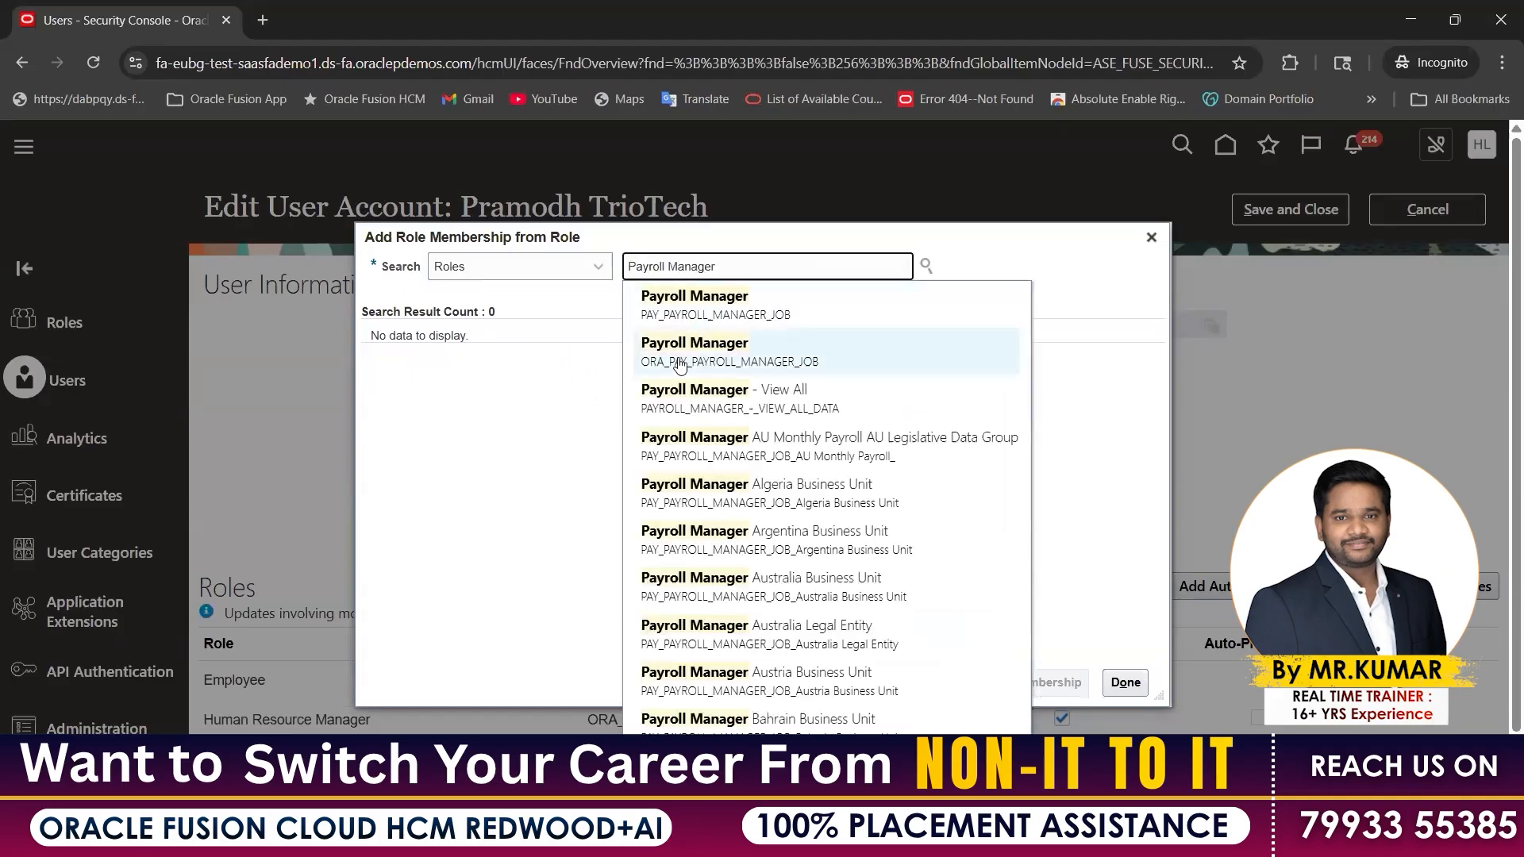
click(679, 365)
click(968, 682)
key(alt+Tab)
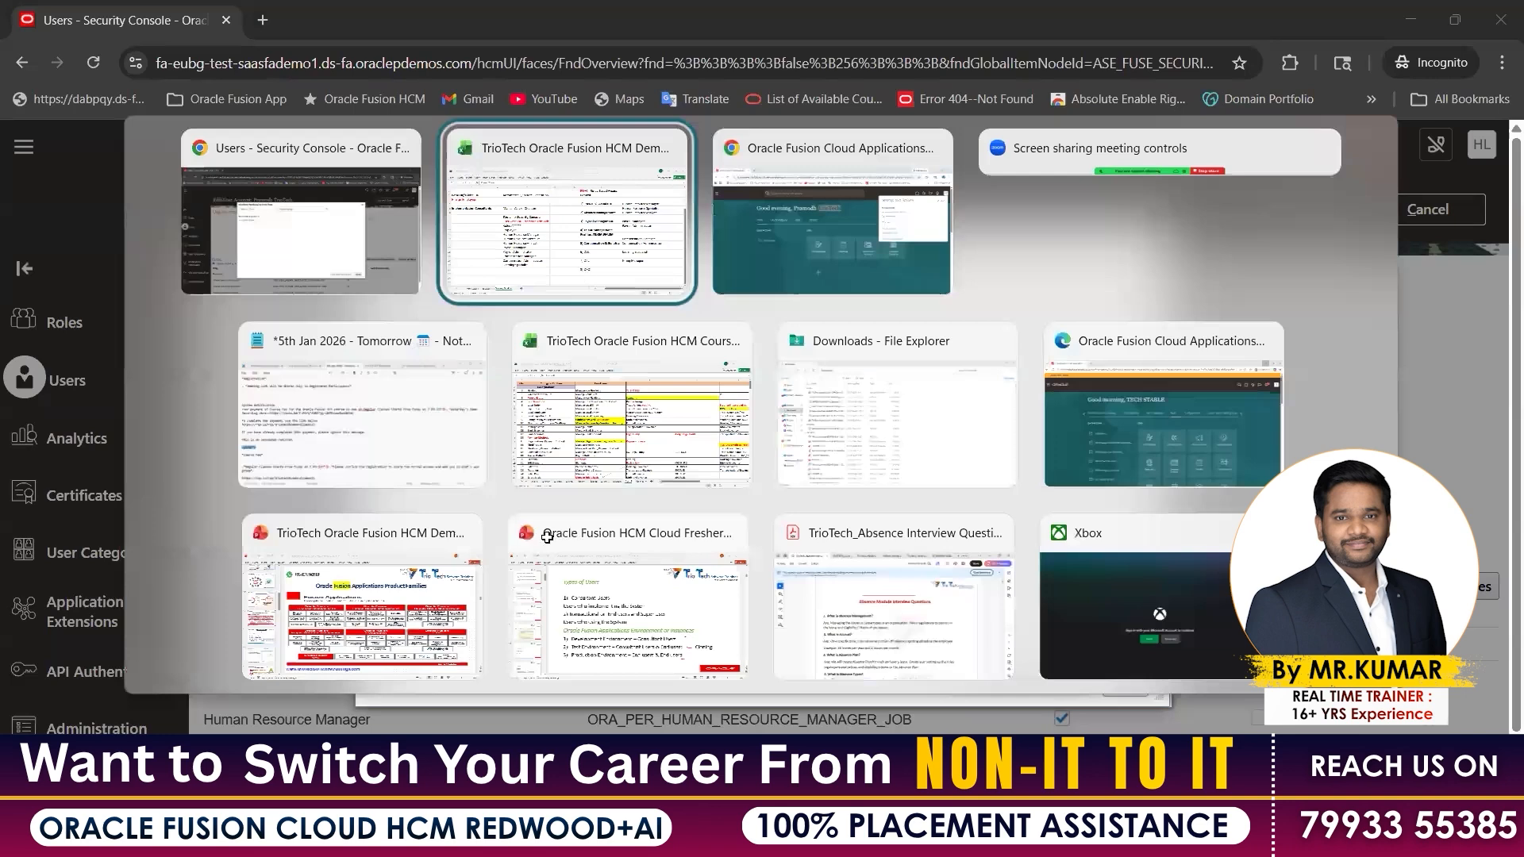
Add the Payroll Administrator role to the user account
key(Escape)
triple_click(623, 274)
key(ctrl+v)
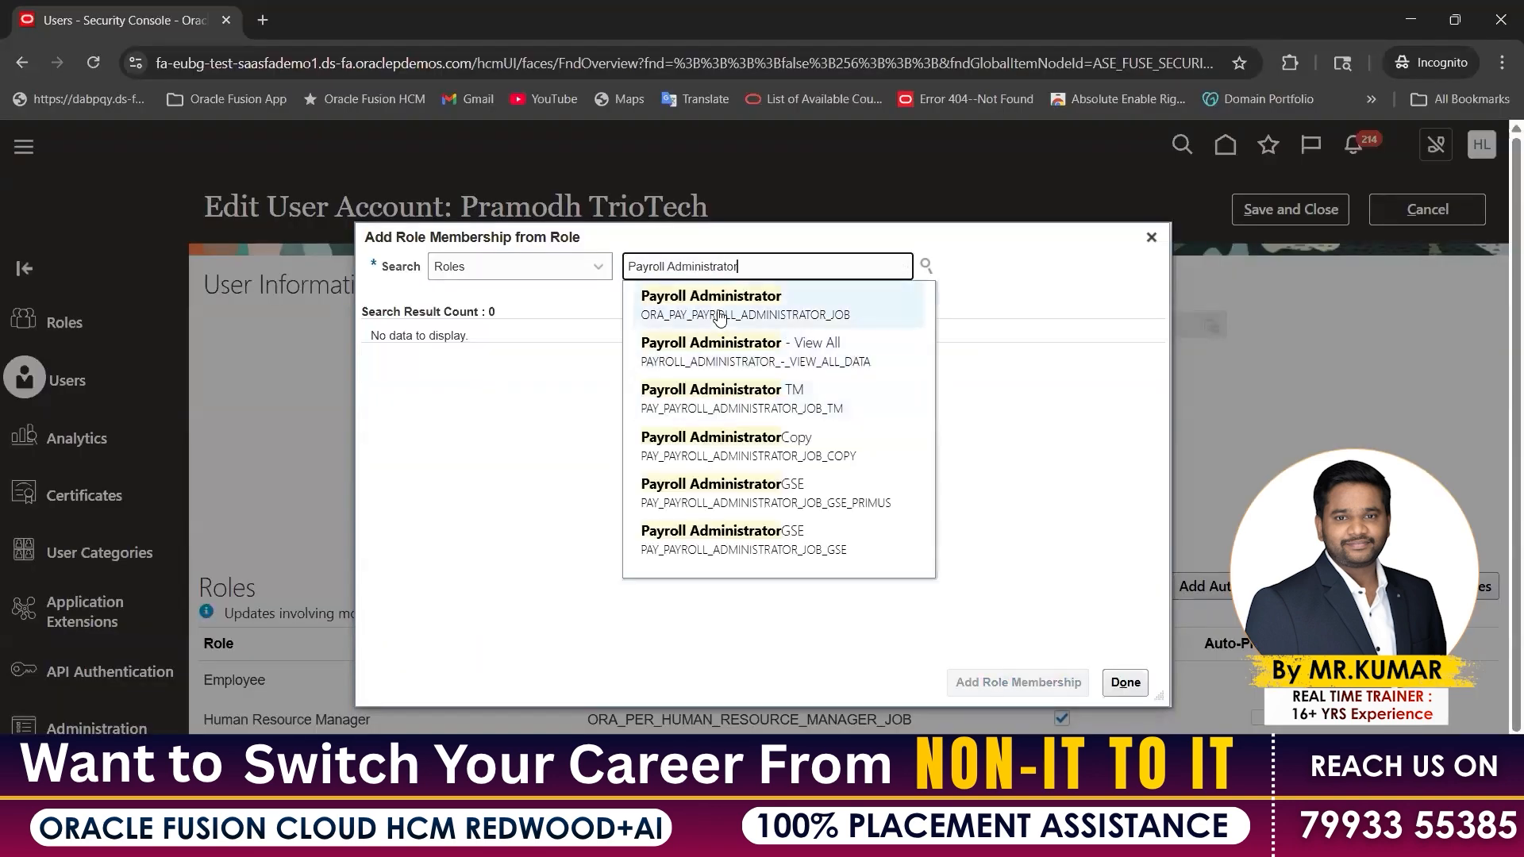
click(719, 318)
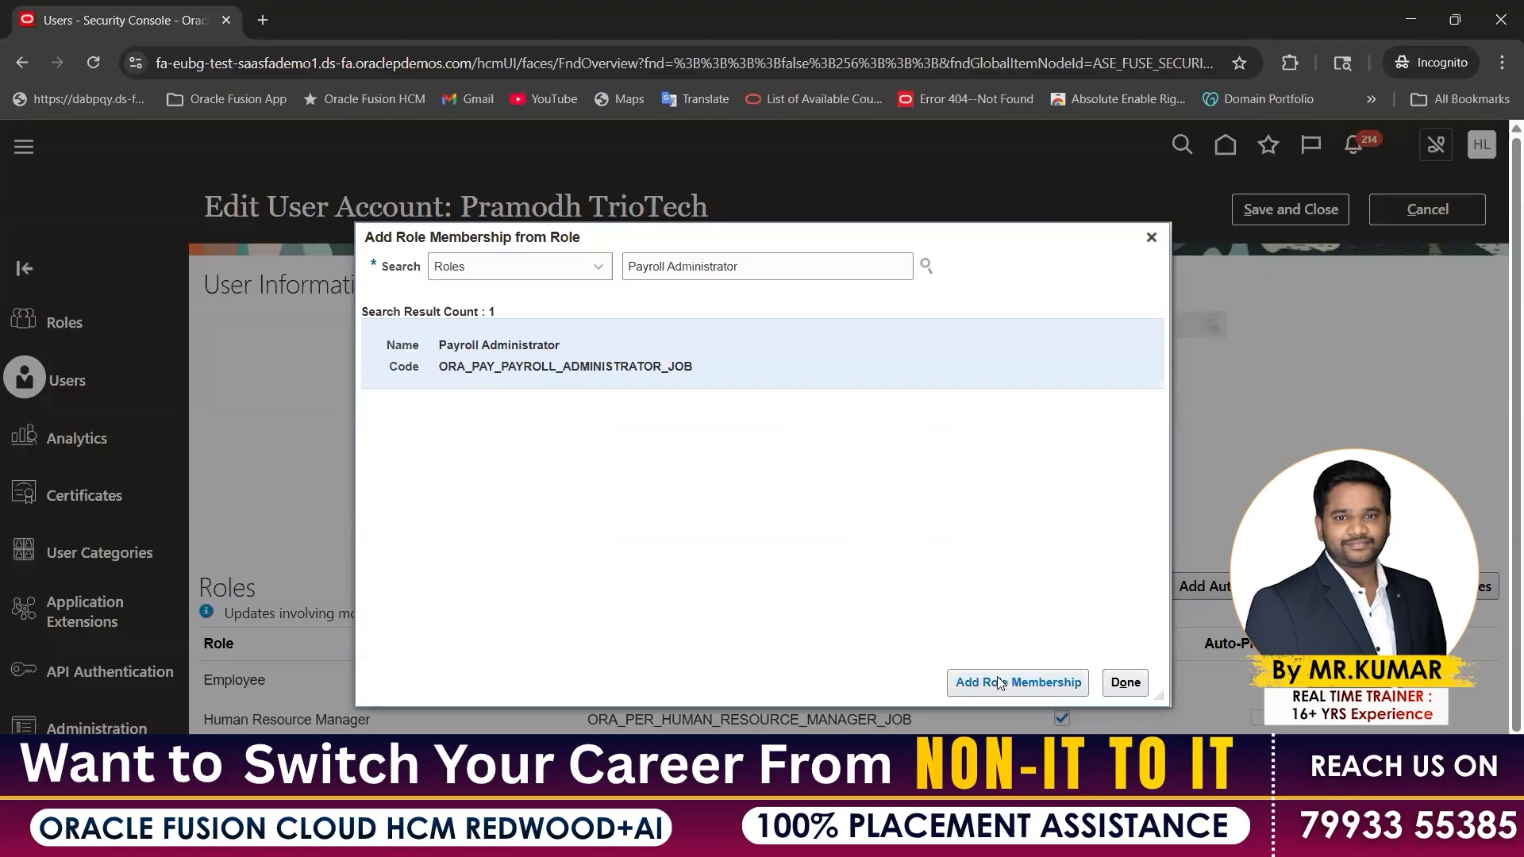
click(1002, 683)
Add the Compensation Administrator role, copying its name from the notes spreadsheet
key(alt+Tab)
click(482, 593)
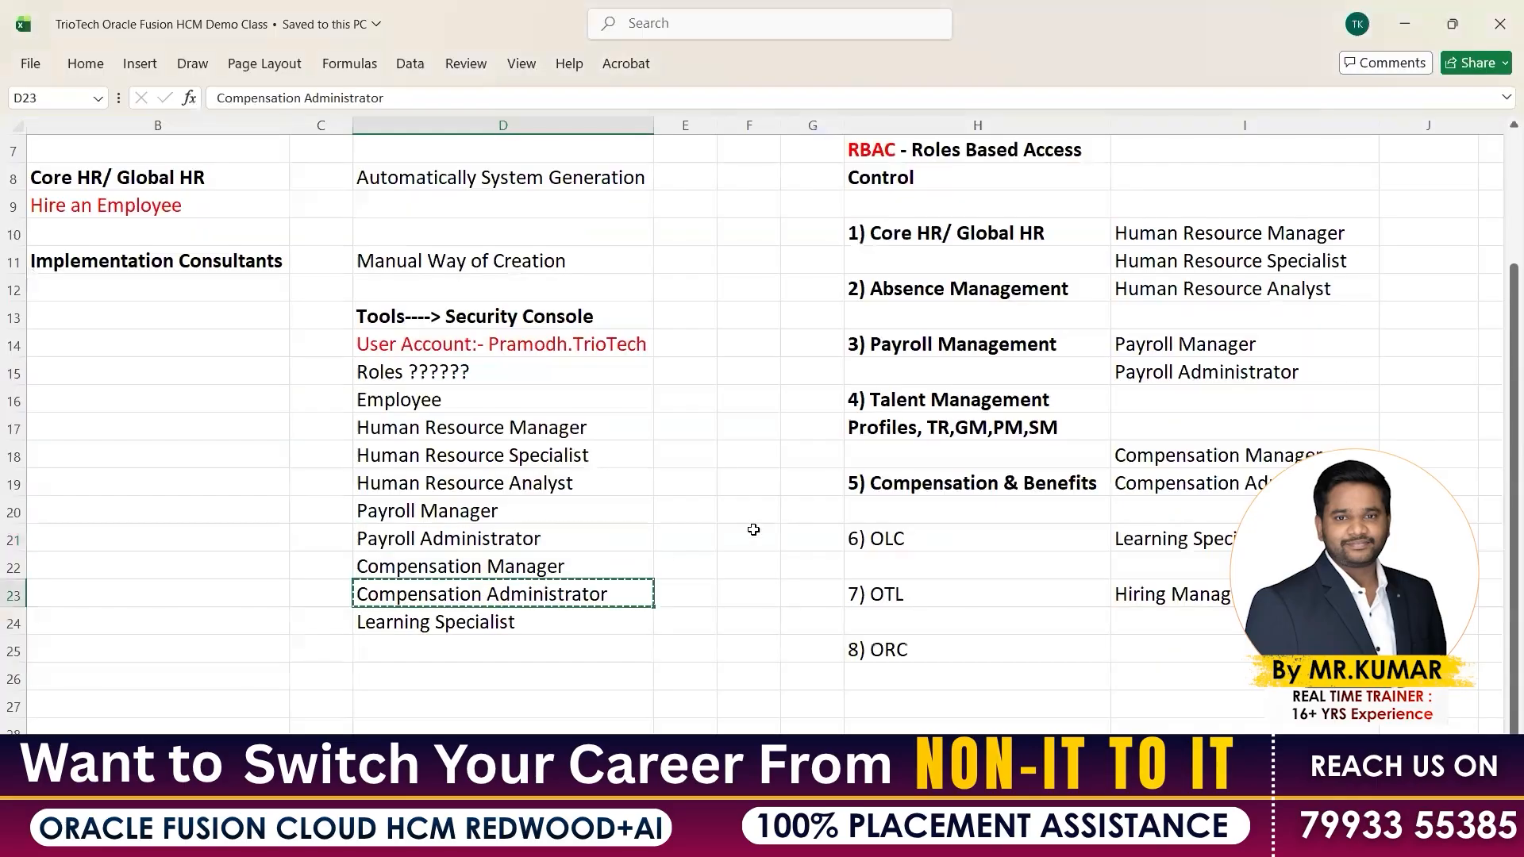
key(alt+Tab)
key(ctrl+a)
key(ctrl+v)
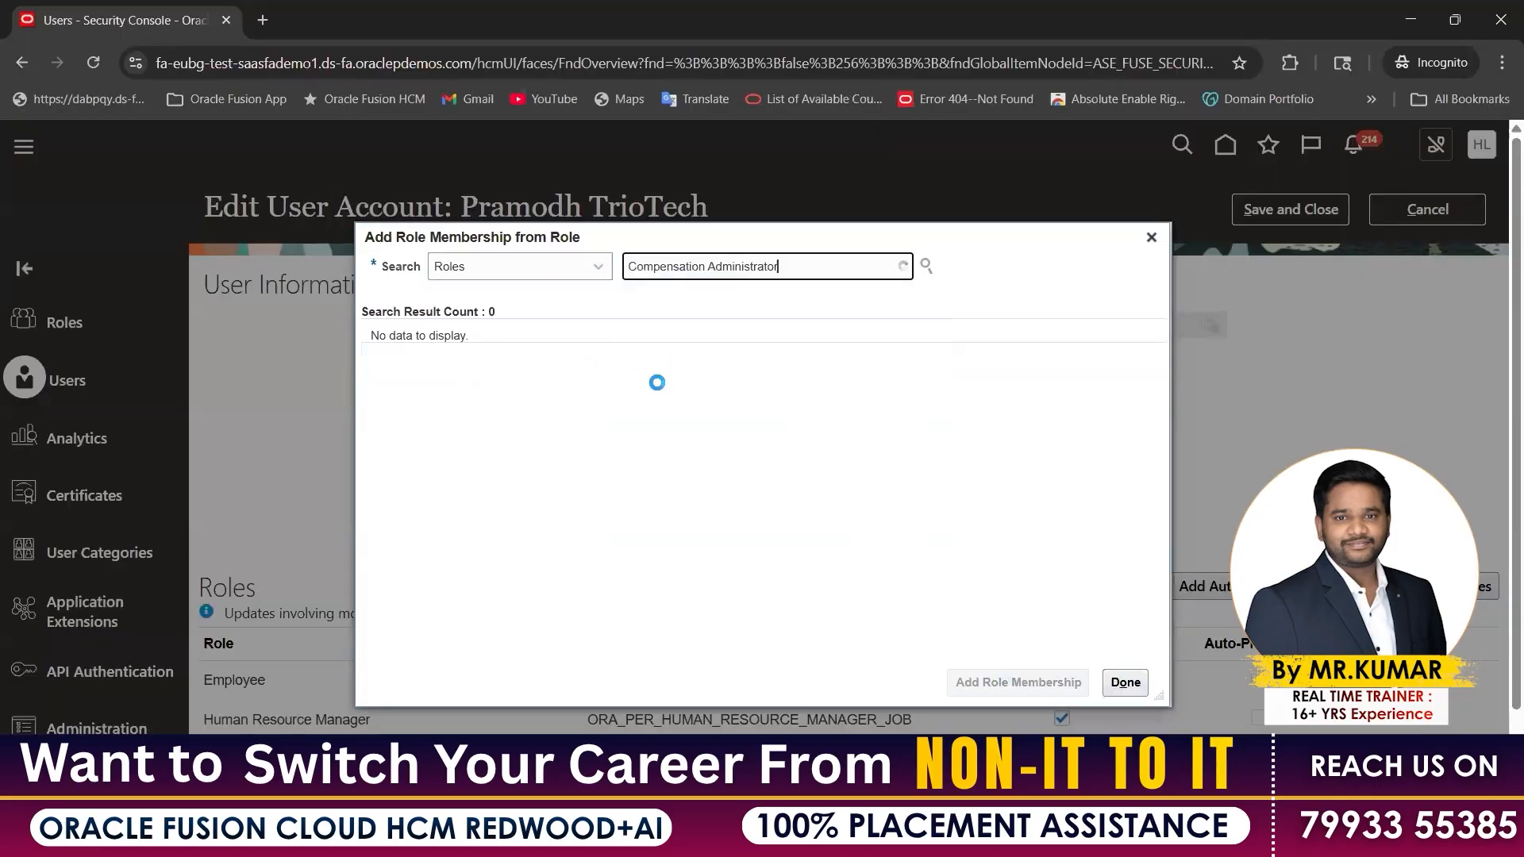
key(Return)
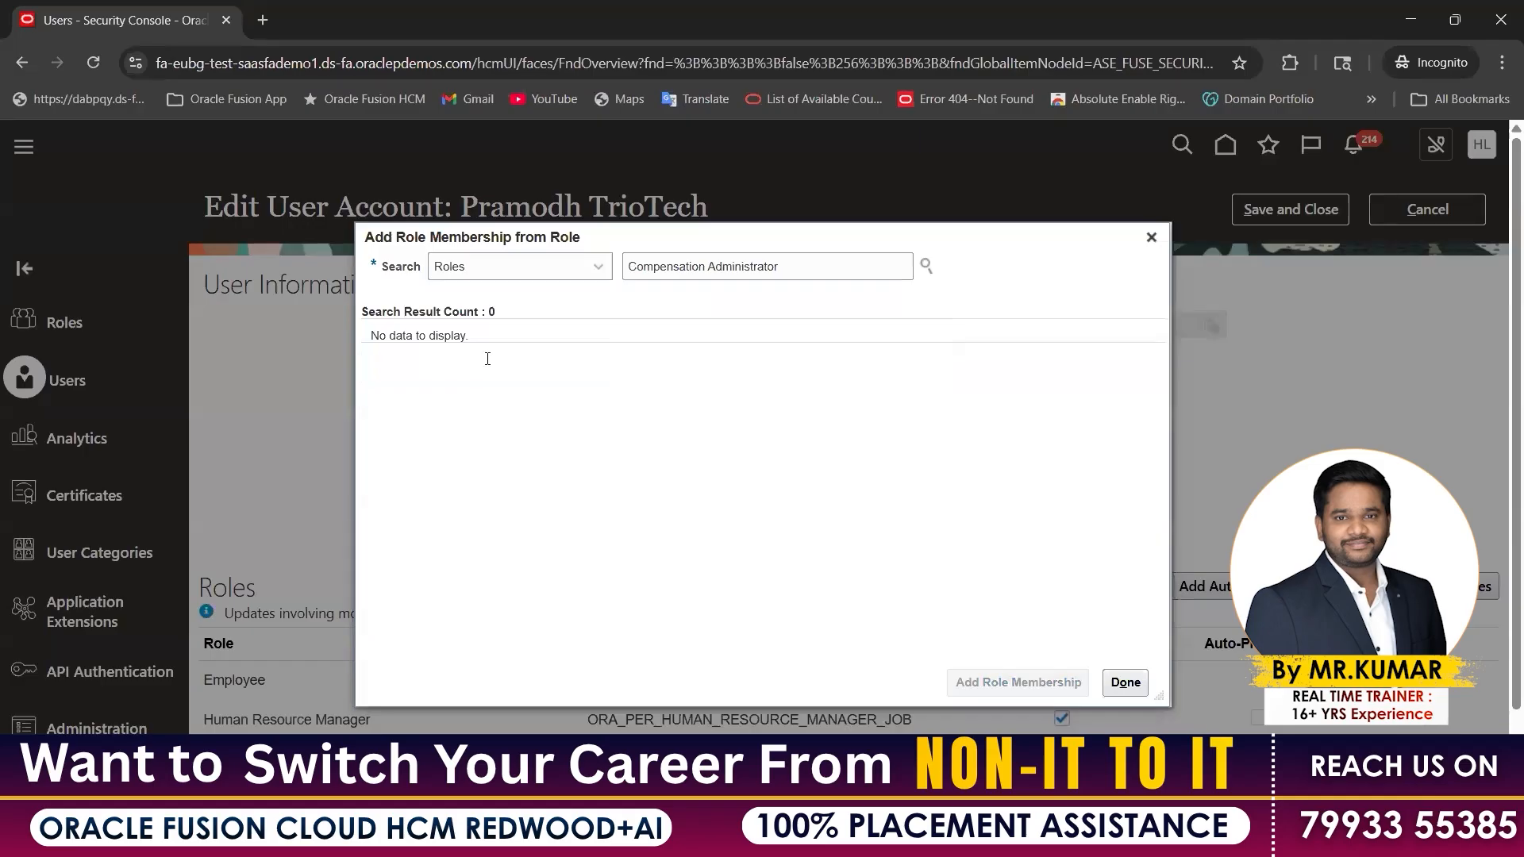
click(485, 366)
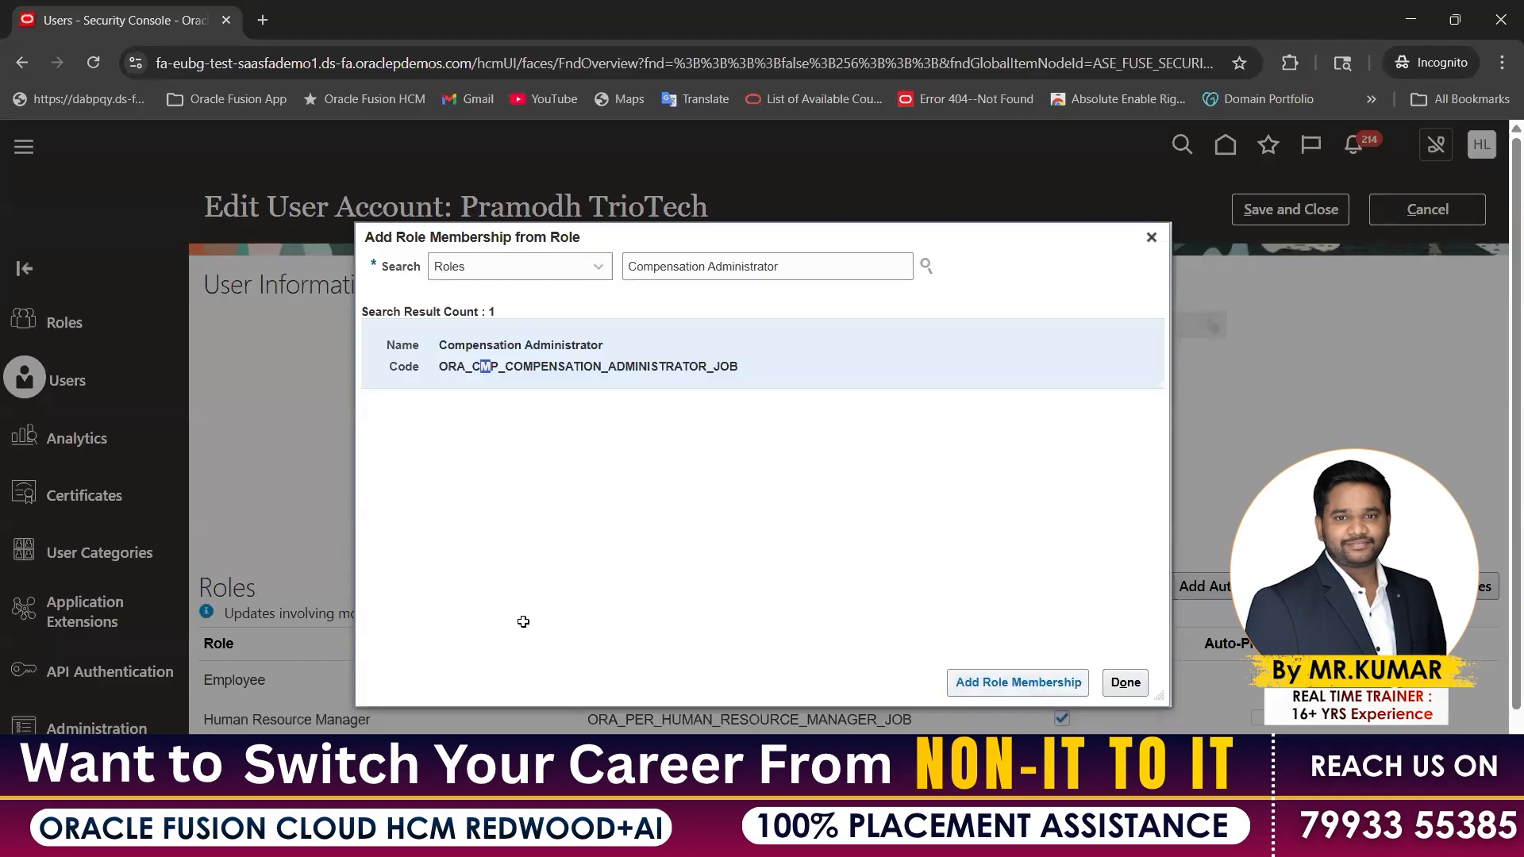
key(alt+Tab)
click(550, 621)
Add the Learning Specialist role (ORA_WLF_LEARNING_SPECIALIST_JOB) to the account
key(alt+Tab)
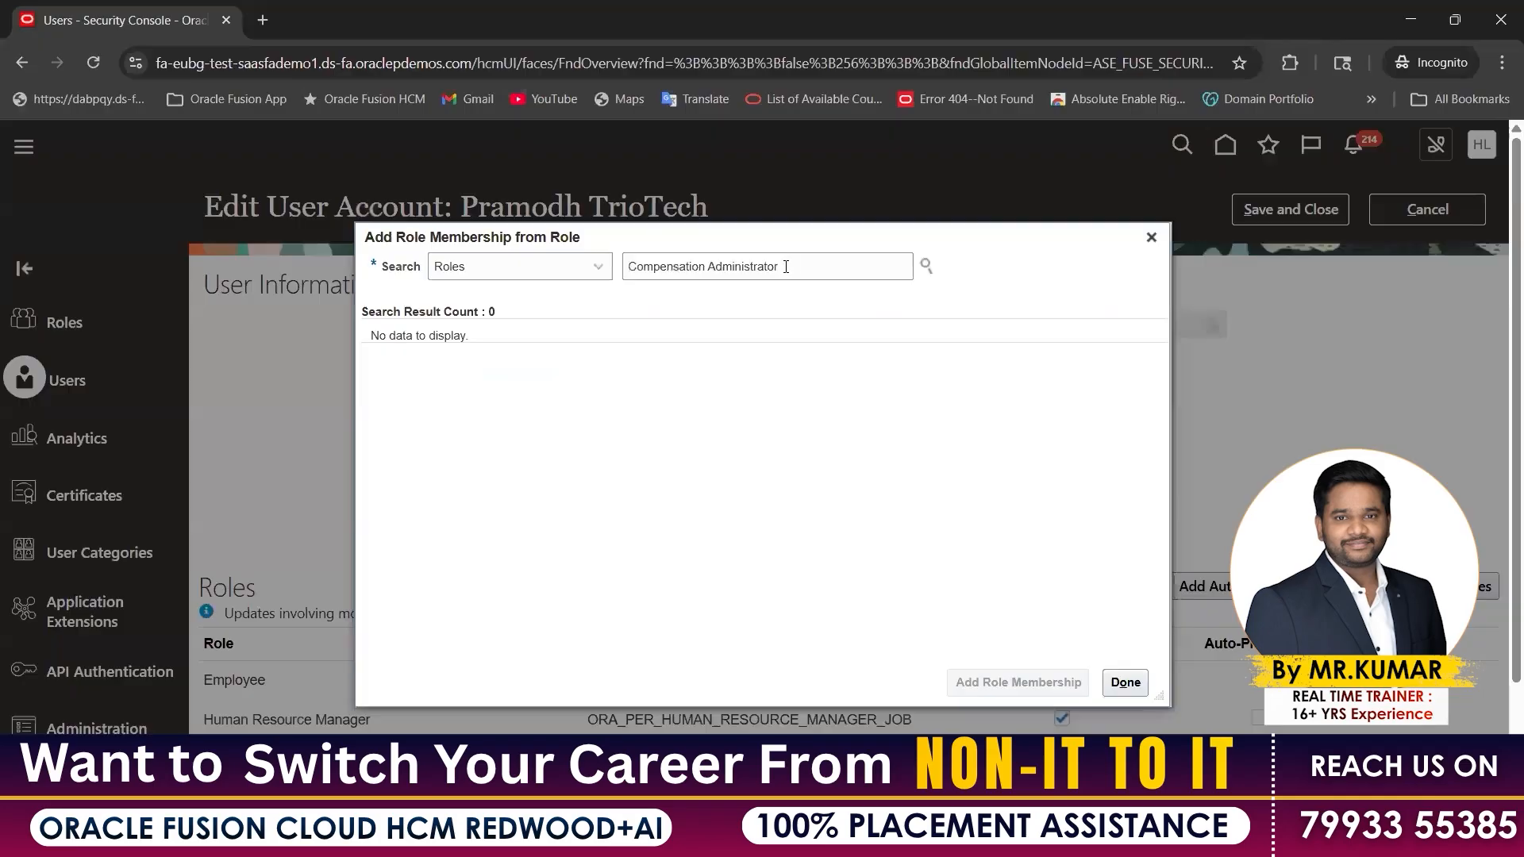
key(ctrl+v)
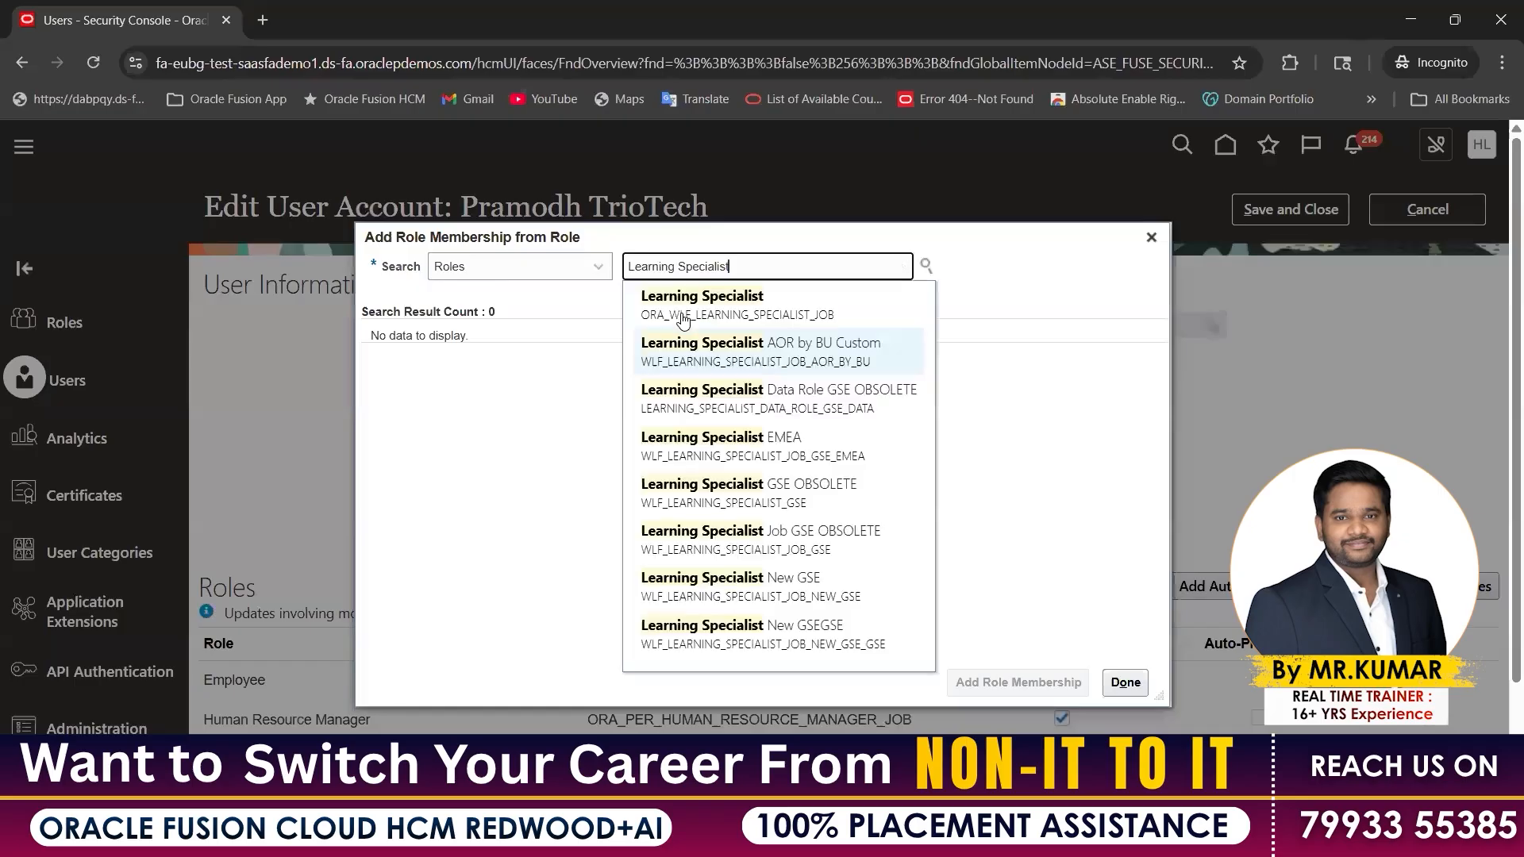
click(680, 311)
click(969, 680)
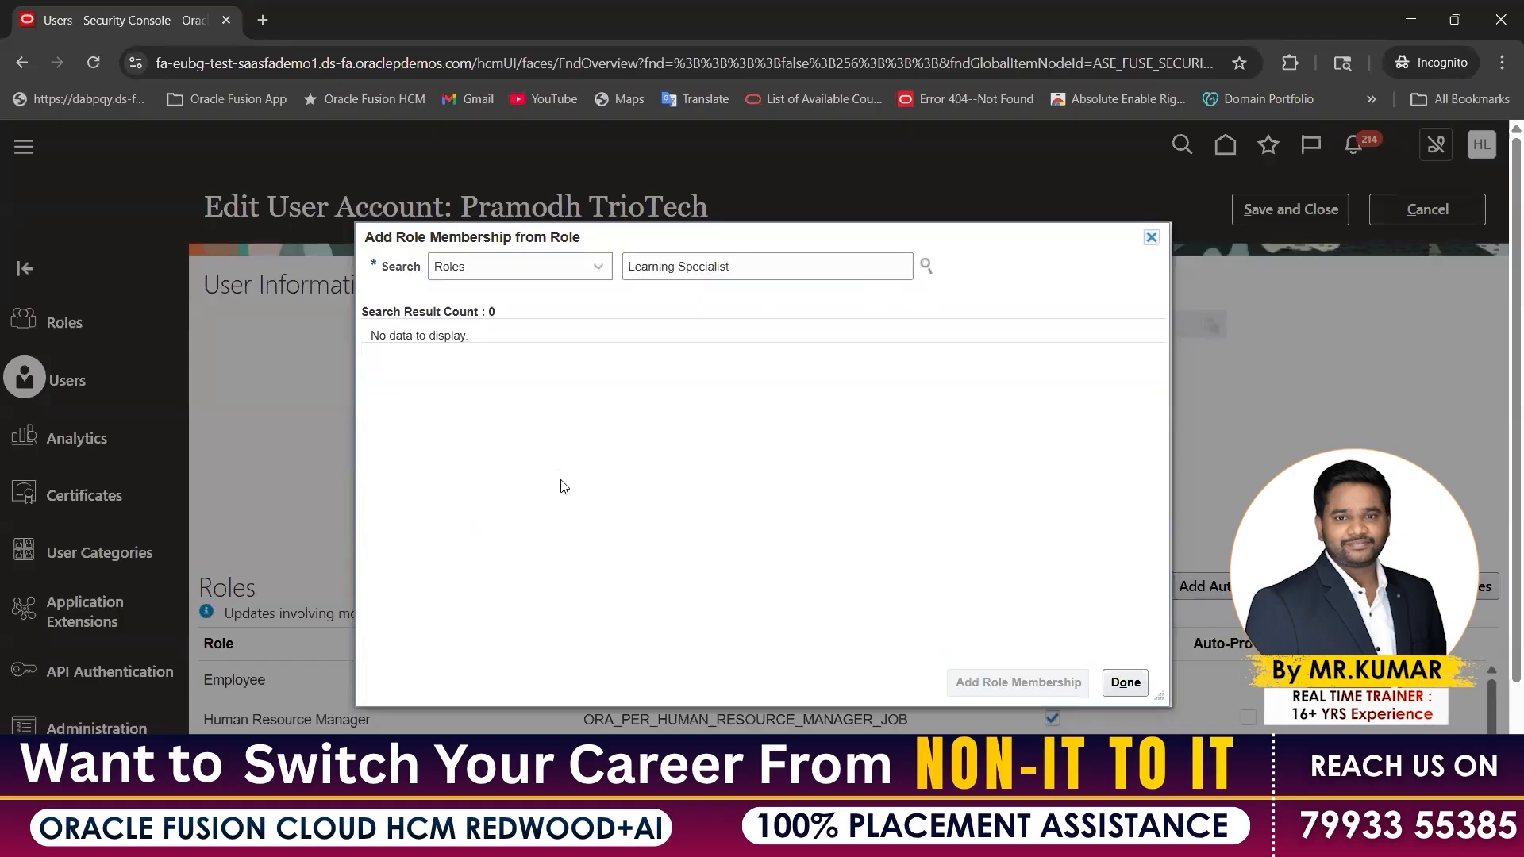
scroll(598, 476, down, 2)
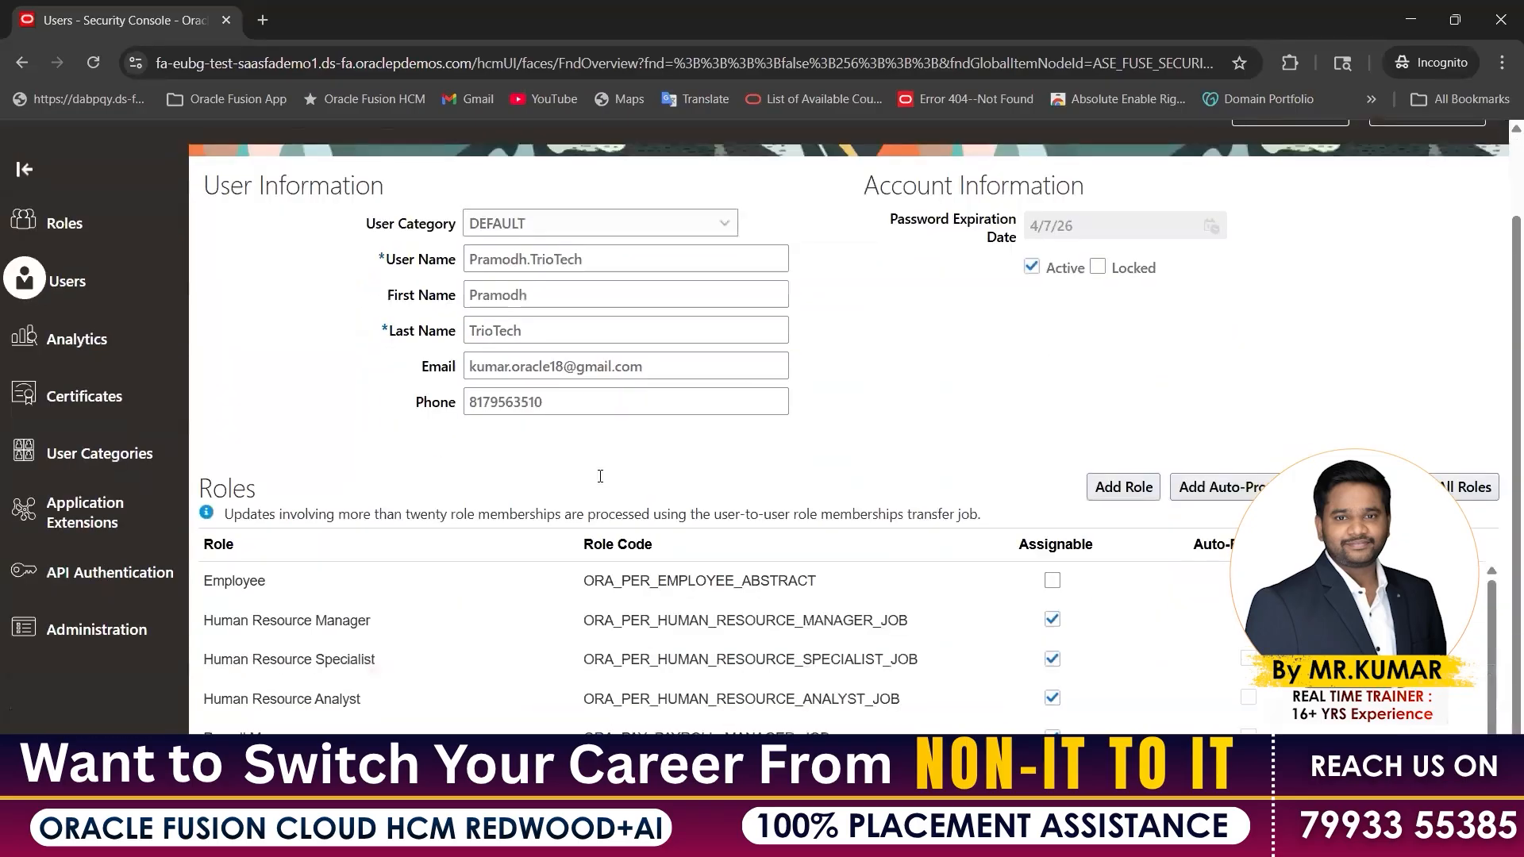
Point out the account name and the Roles table listing the newly added roles
scroll(599, 476, up, 2)
drag(461, 207, 708, 208)
scroll(380, 374, down, 2)
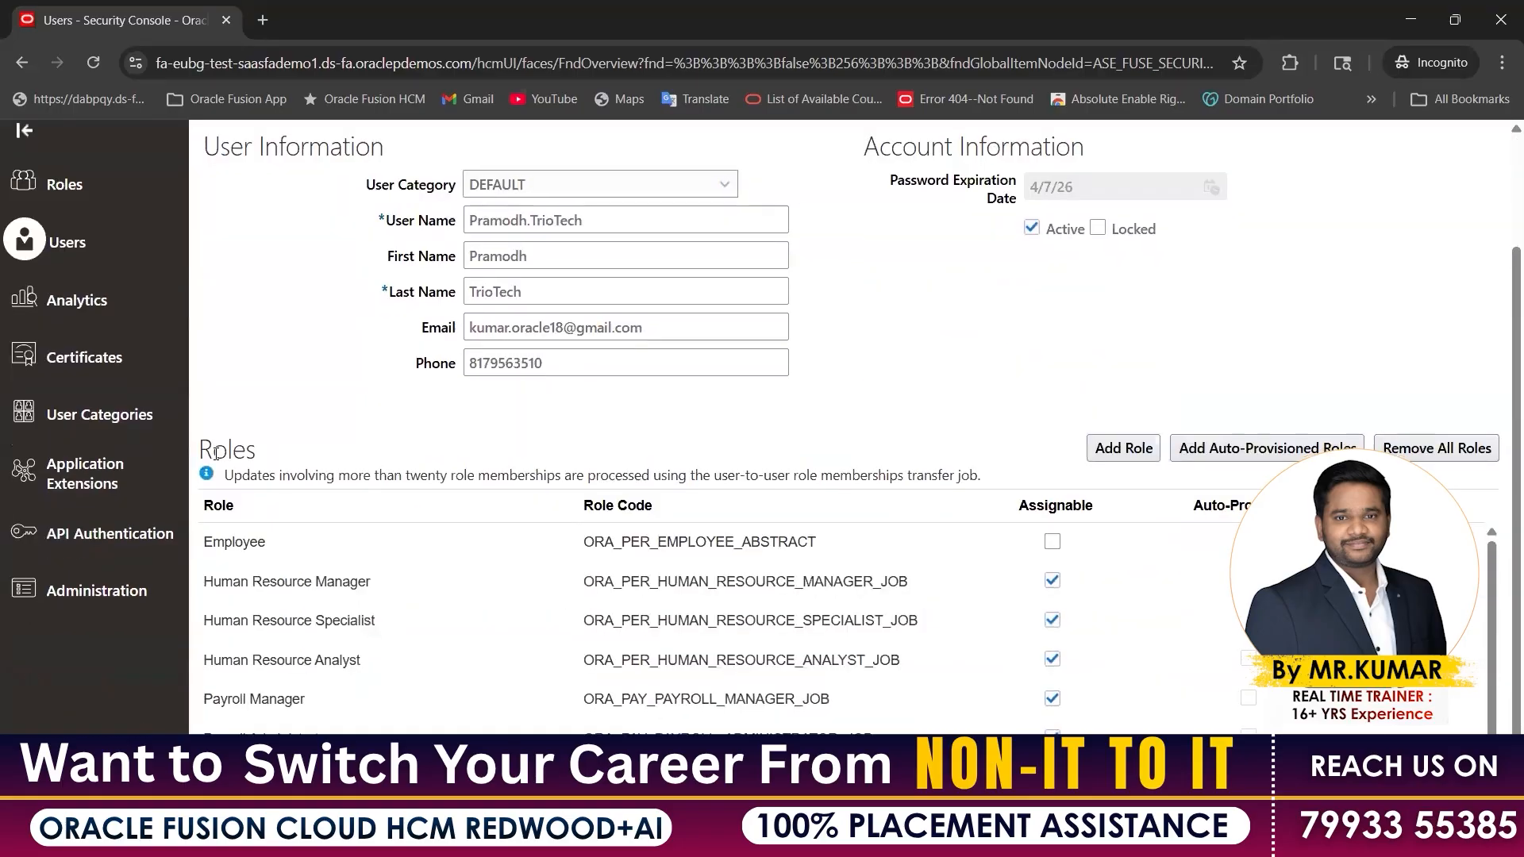
drag(199, 451, 257, 450)
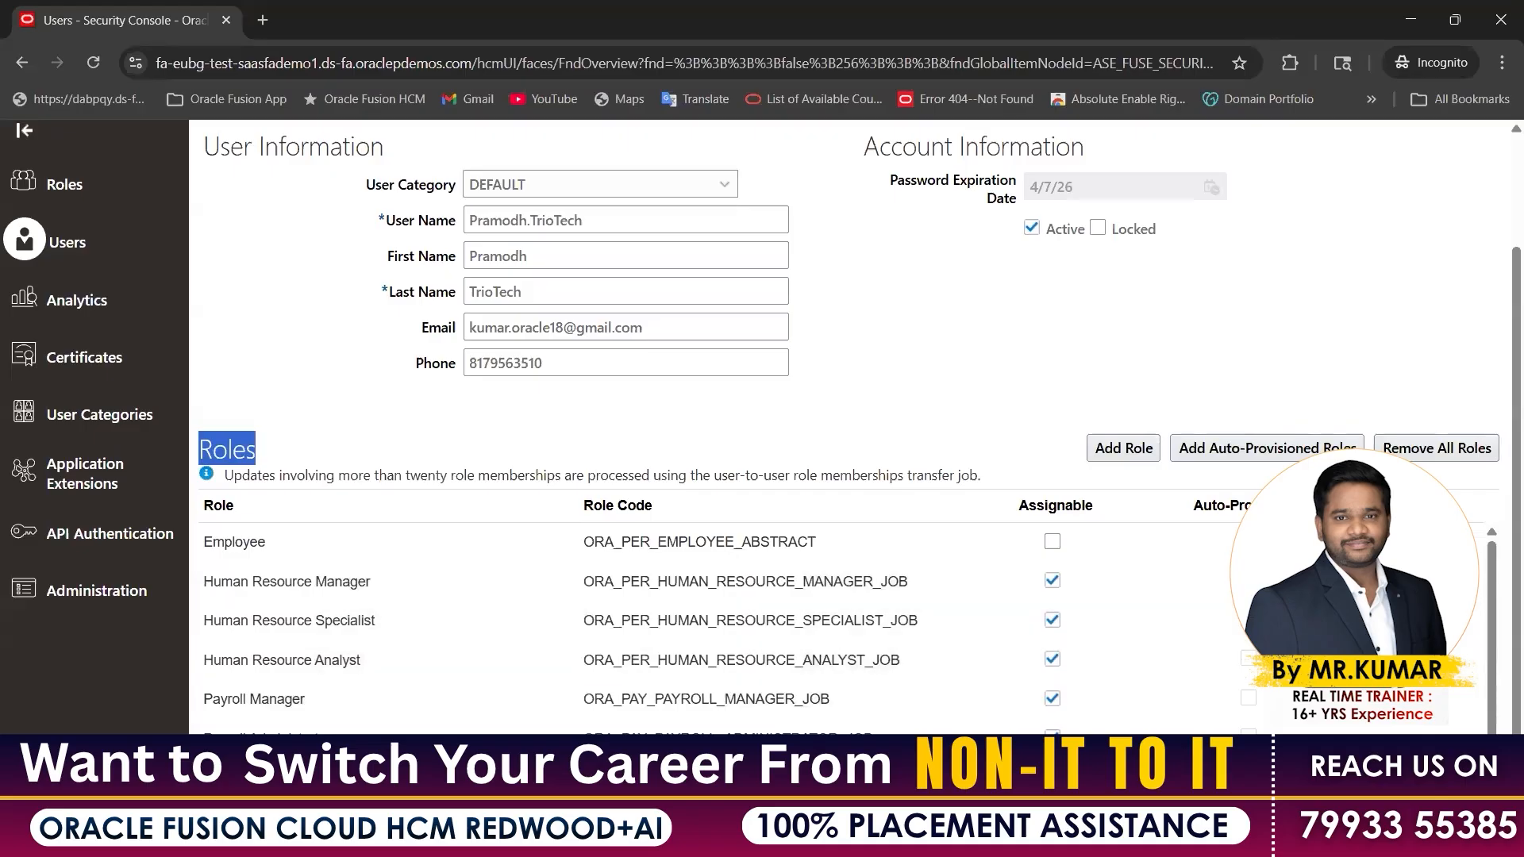
click(970, 839)
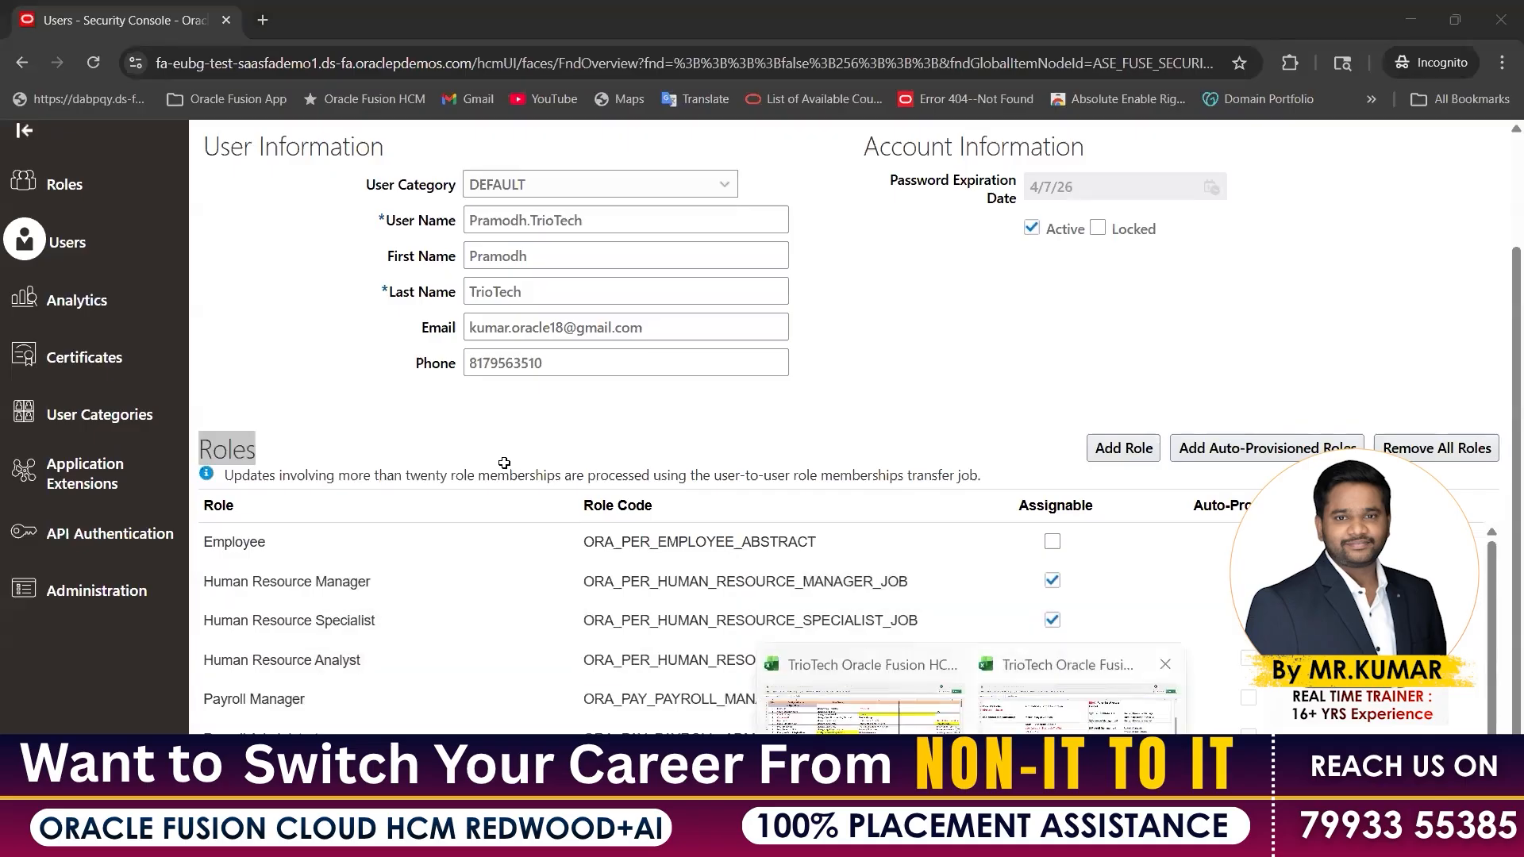
Enter IT Security Manager in cell B13 of the notes sheet
scroll(503, 461, up, 2)
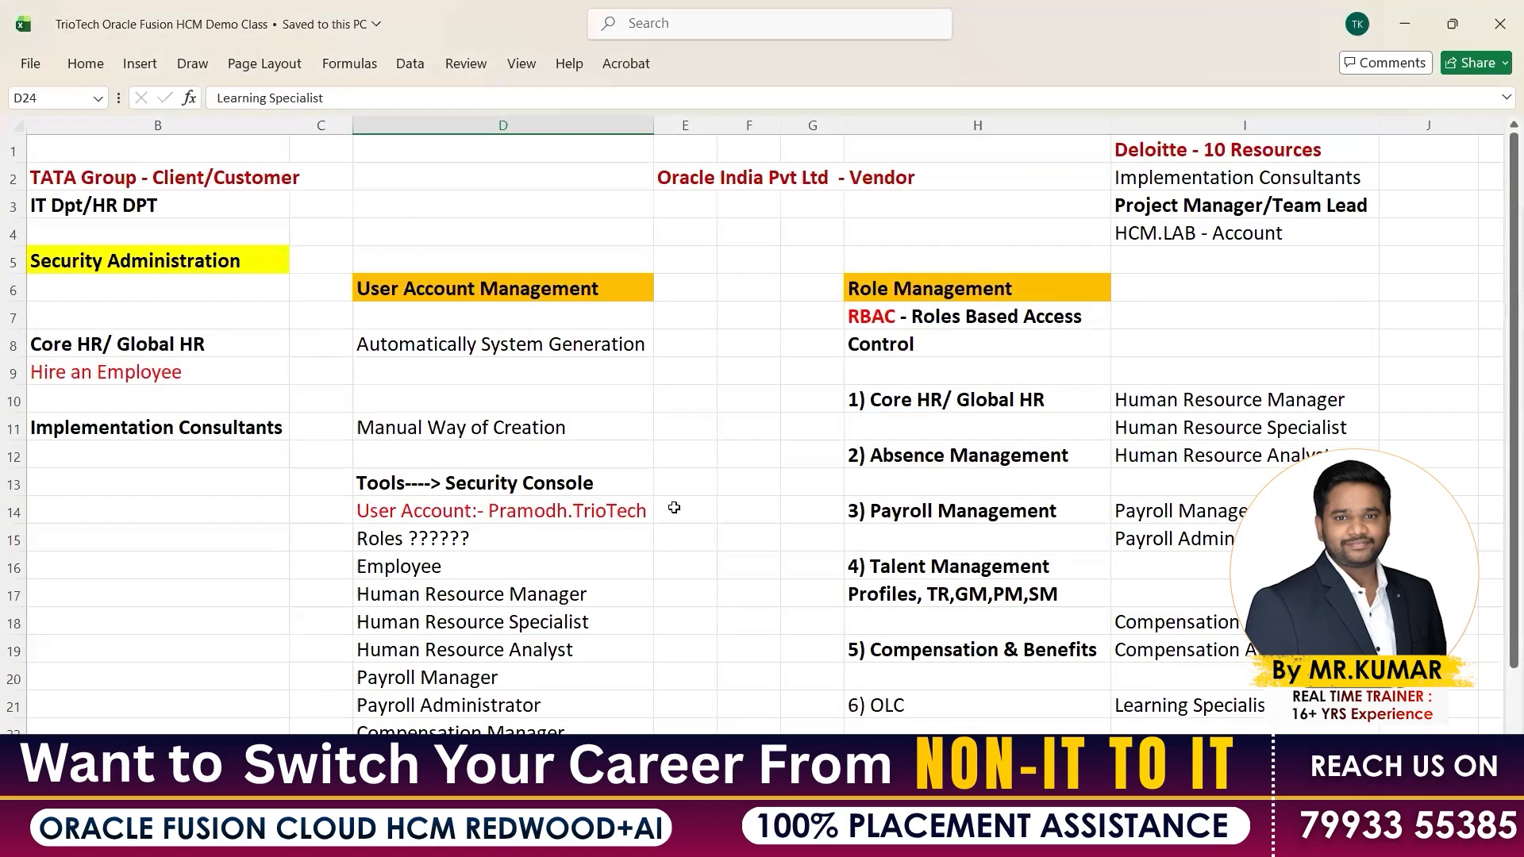
scroll(508, 409, down, 1)
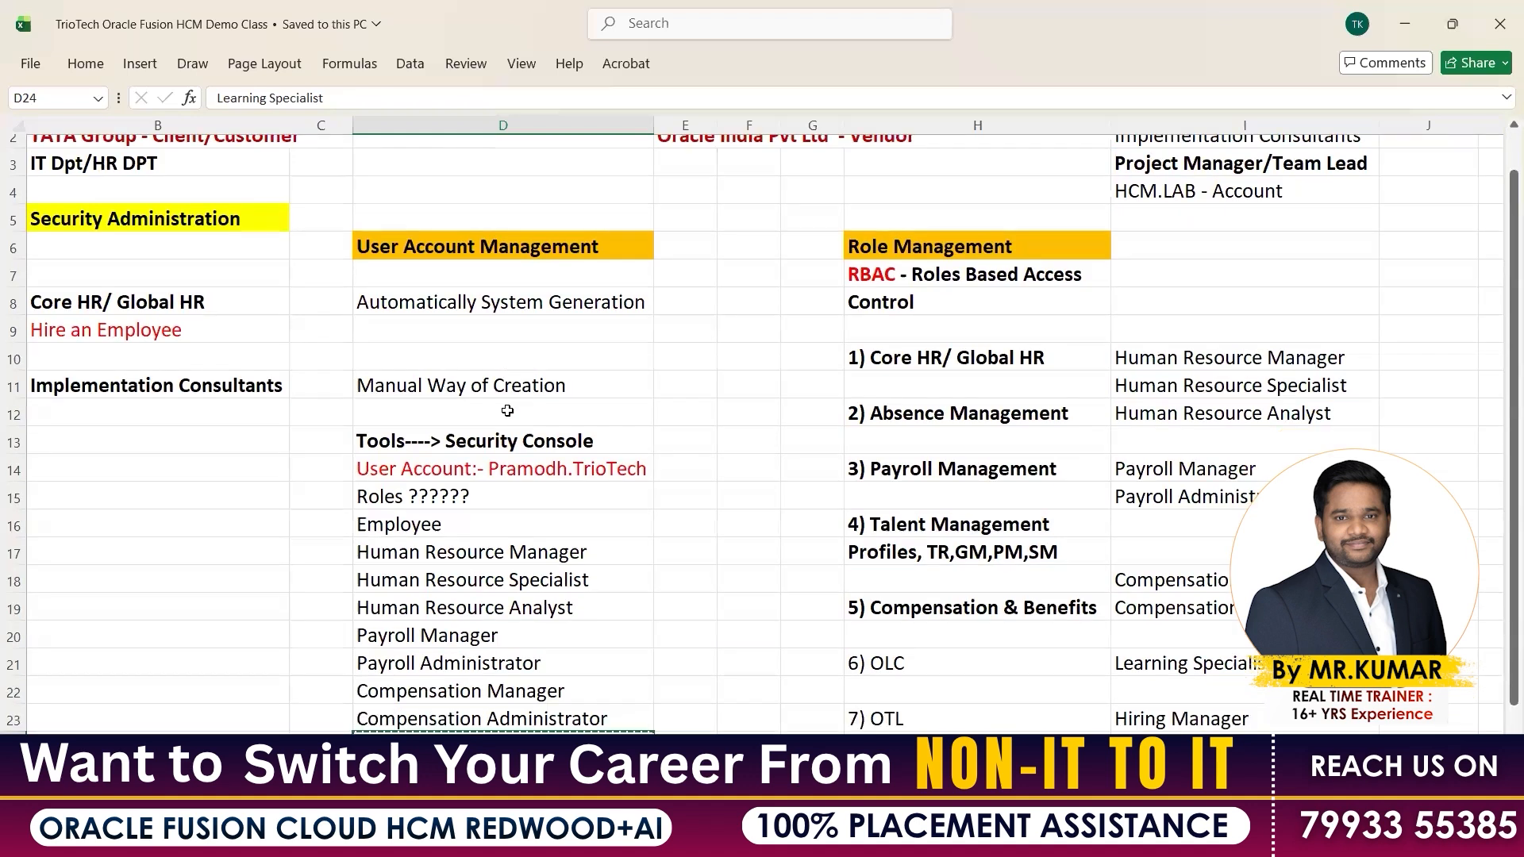
drag(508, 405, 507, 422)
click(489, 400)
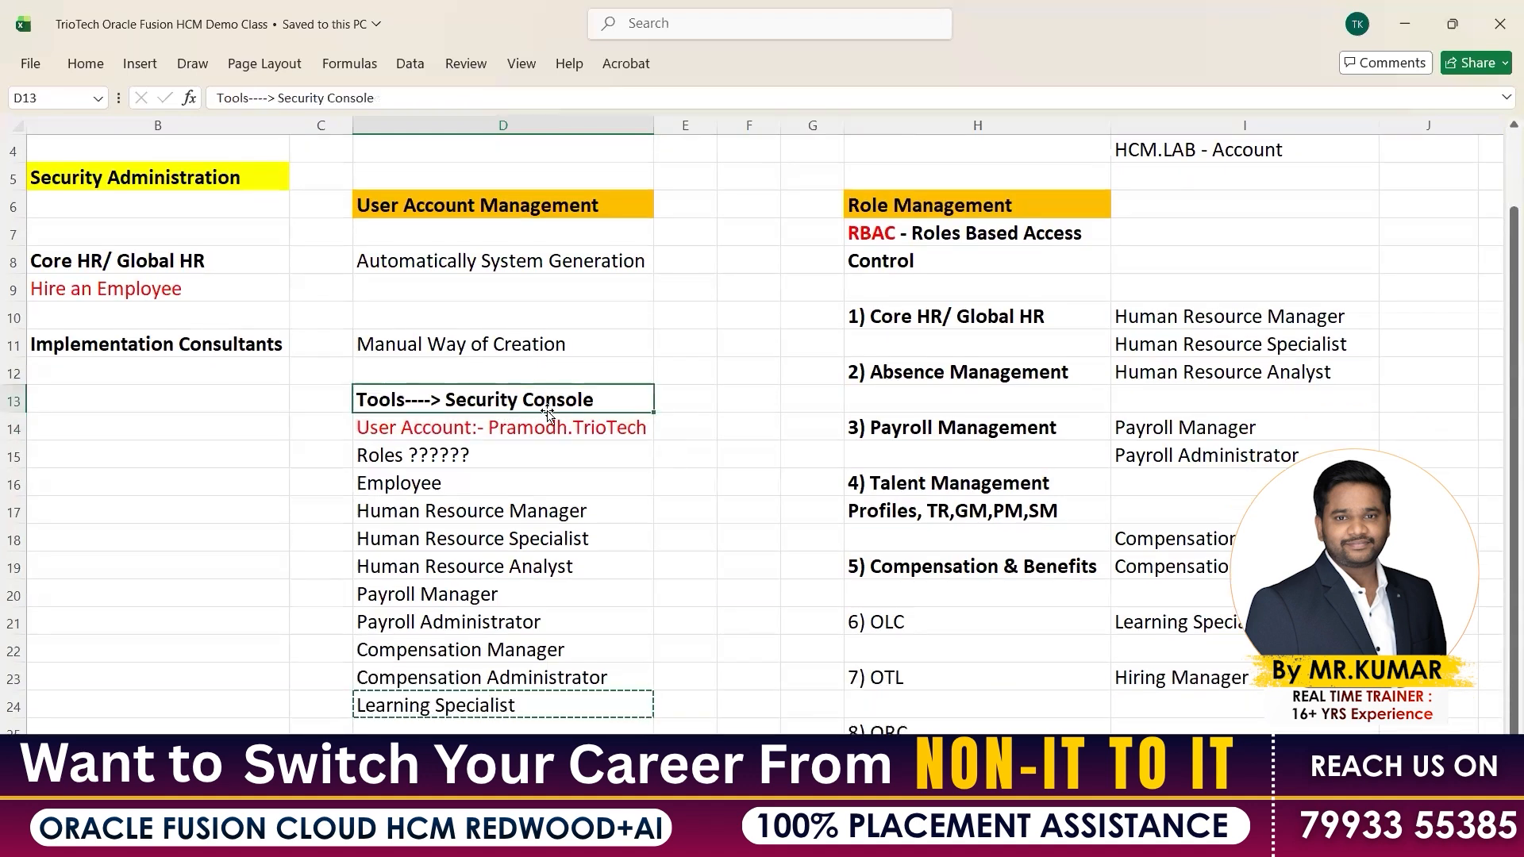
click(223, 400)
text(IT Securit)
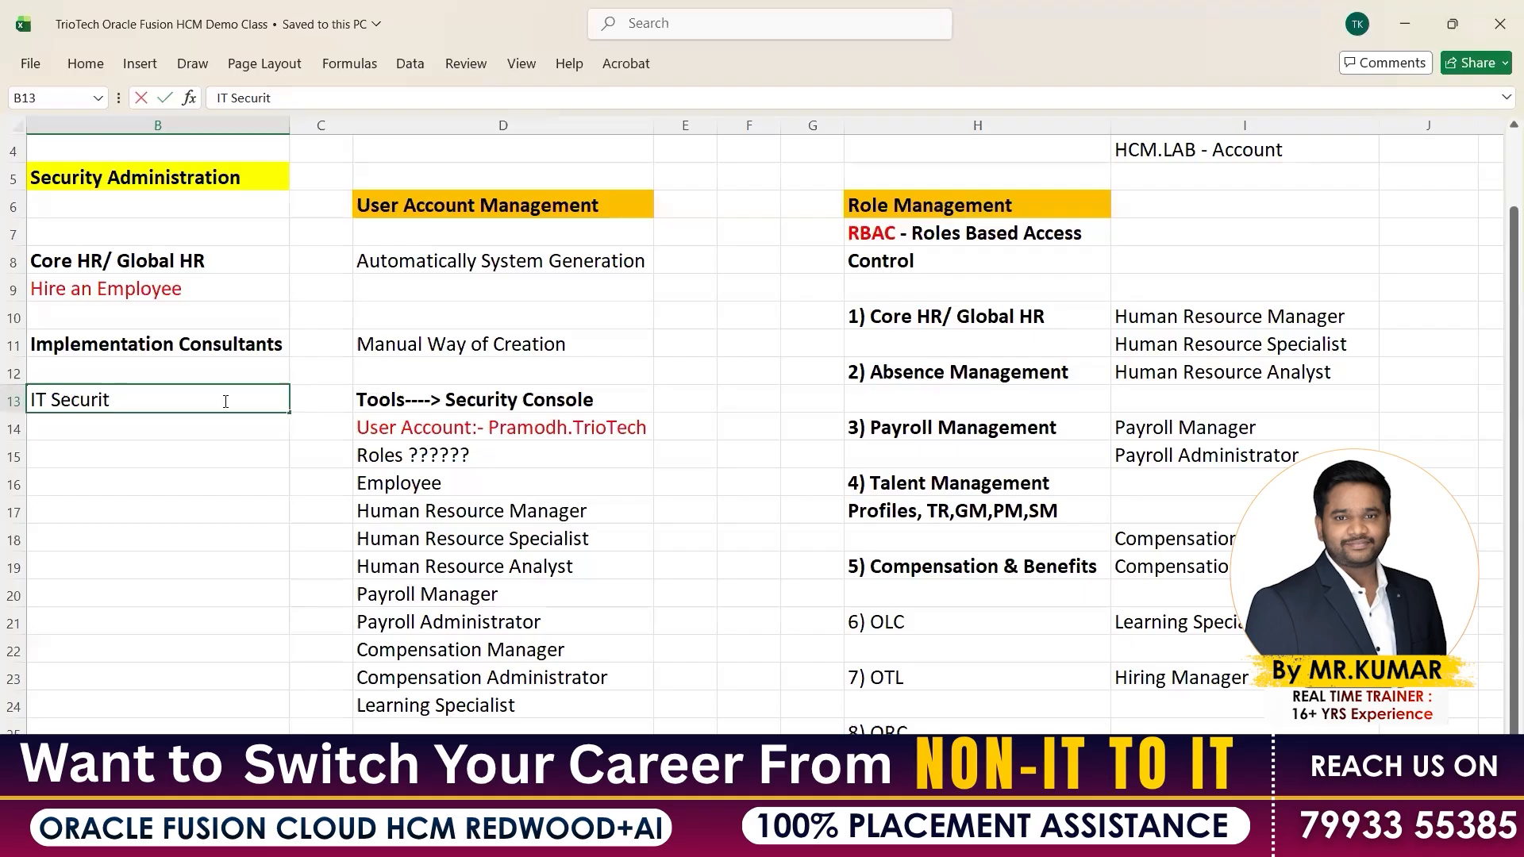
text( y Manager)
key(Return)
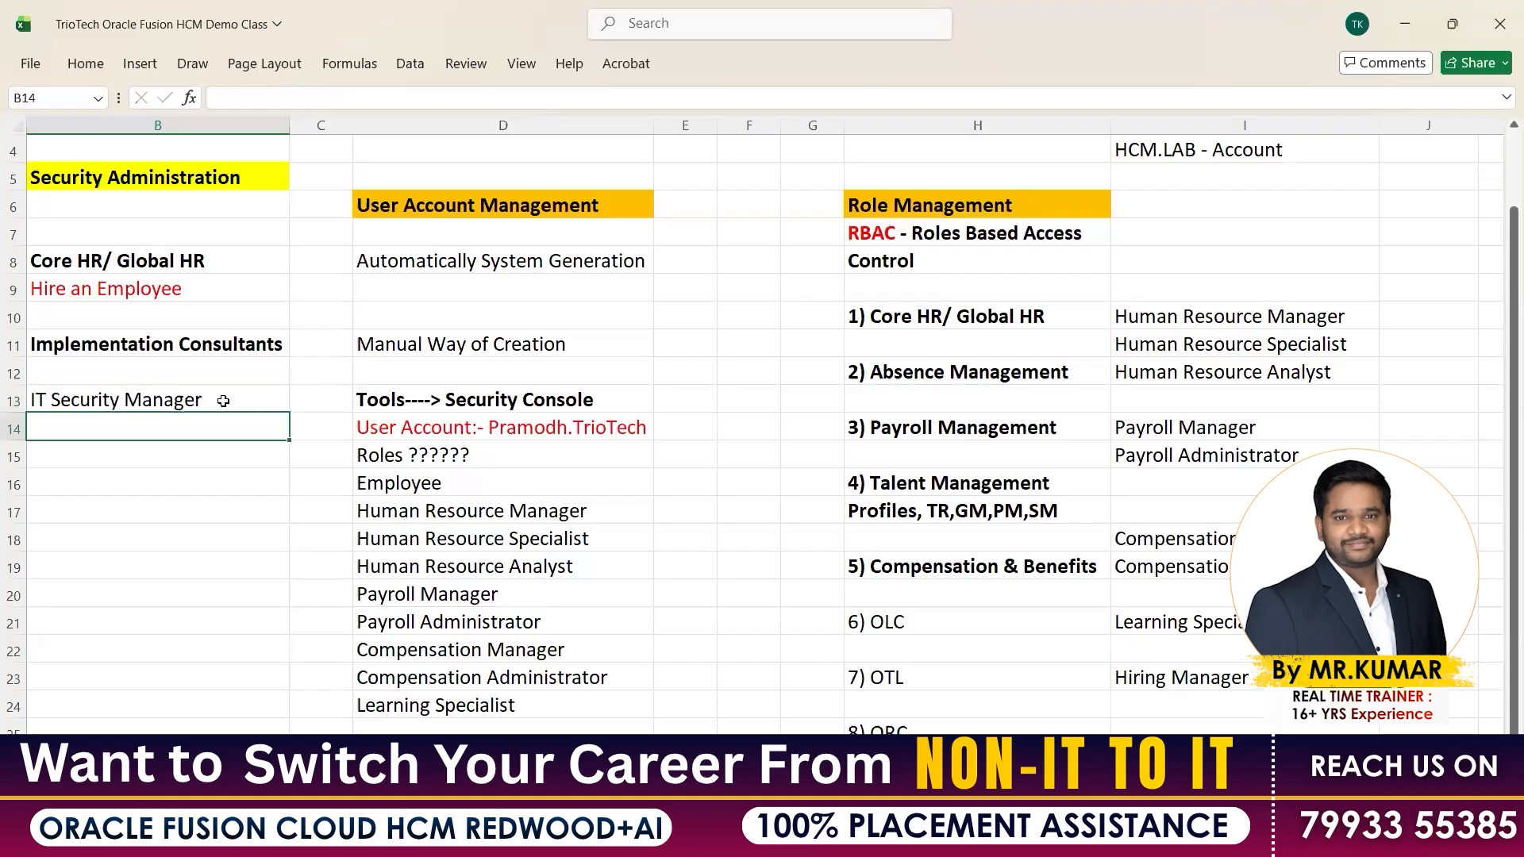
Copy IT Security Manager from the notes for the next role search
click(223, 401)
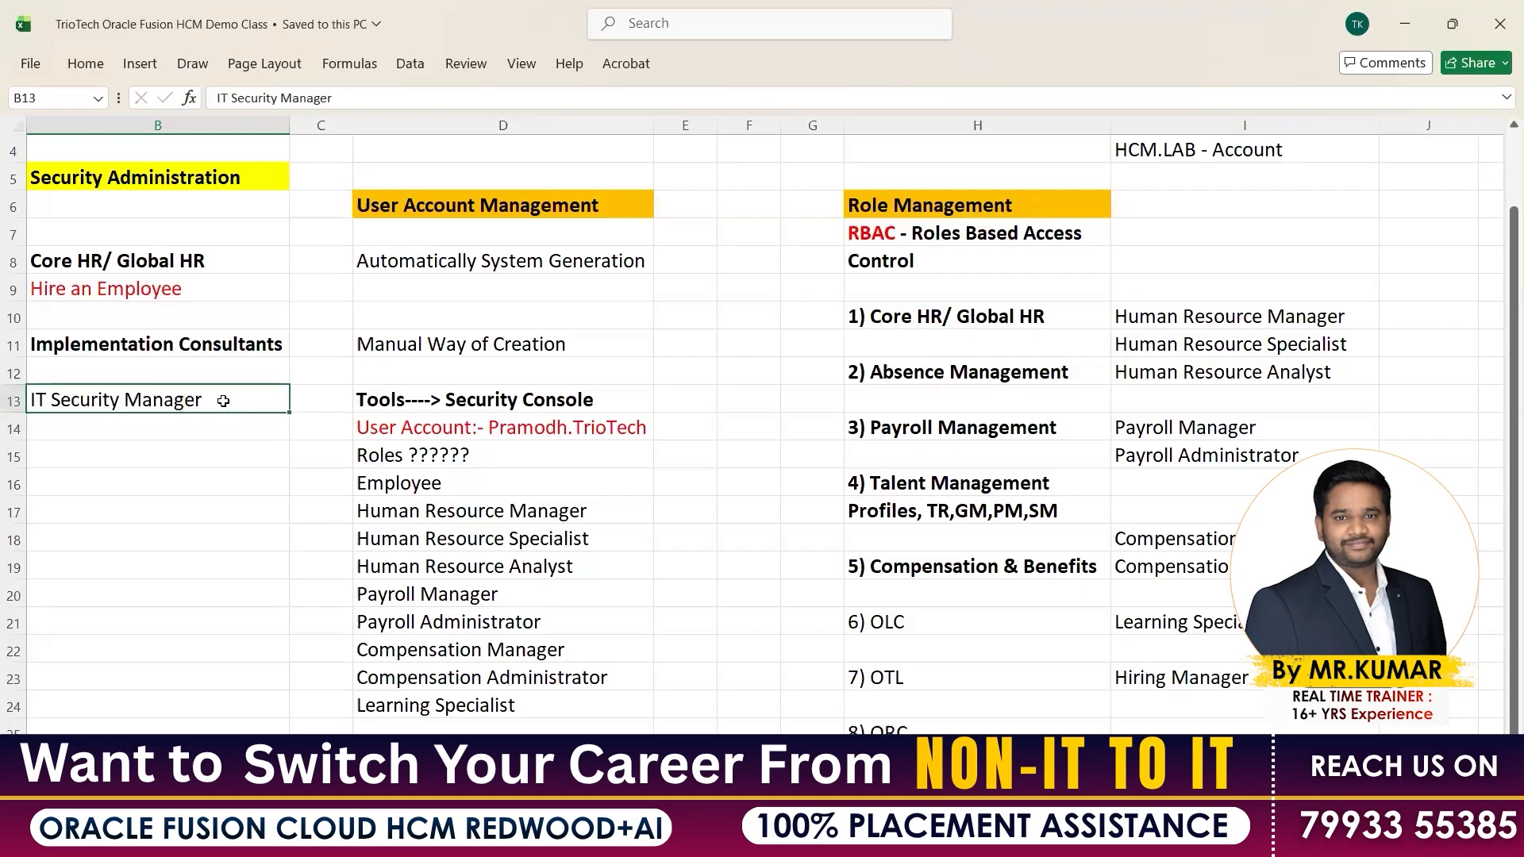
click(588, 425)
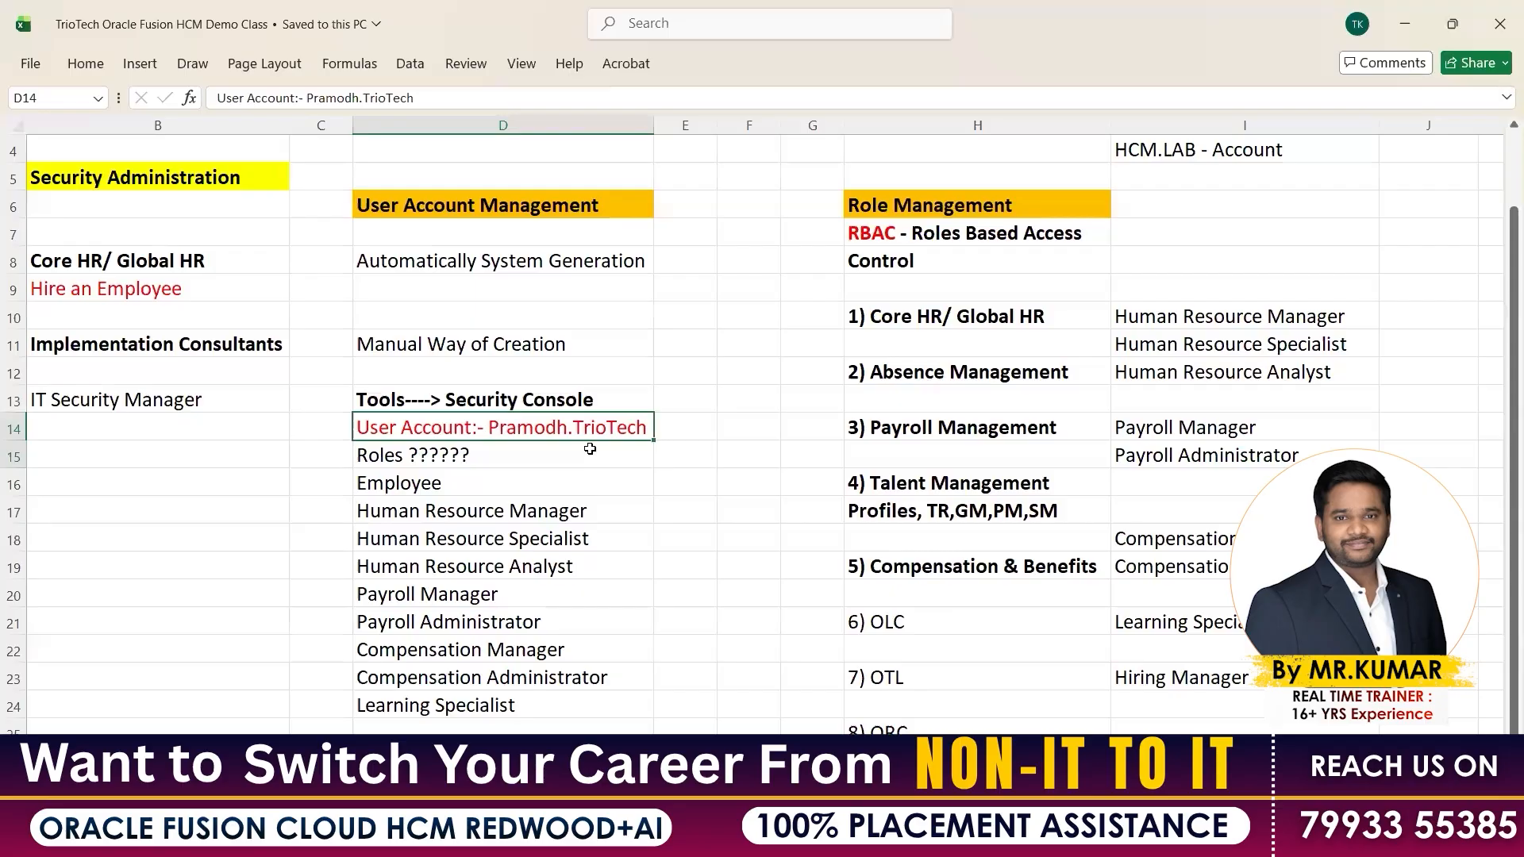
shift+click(590, 449)
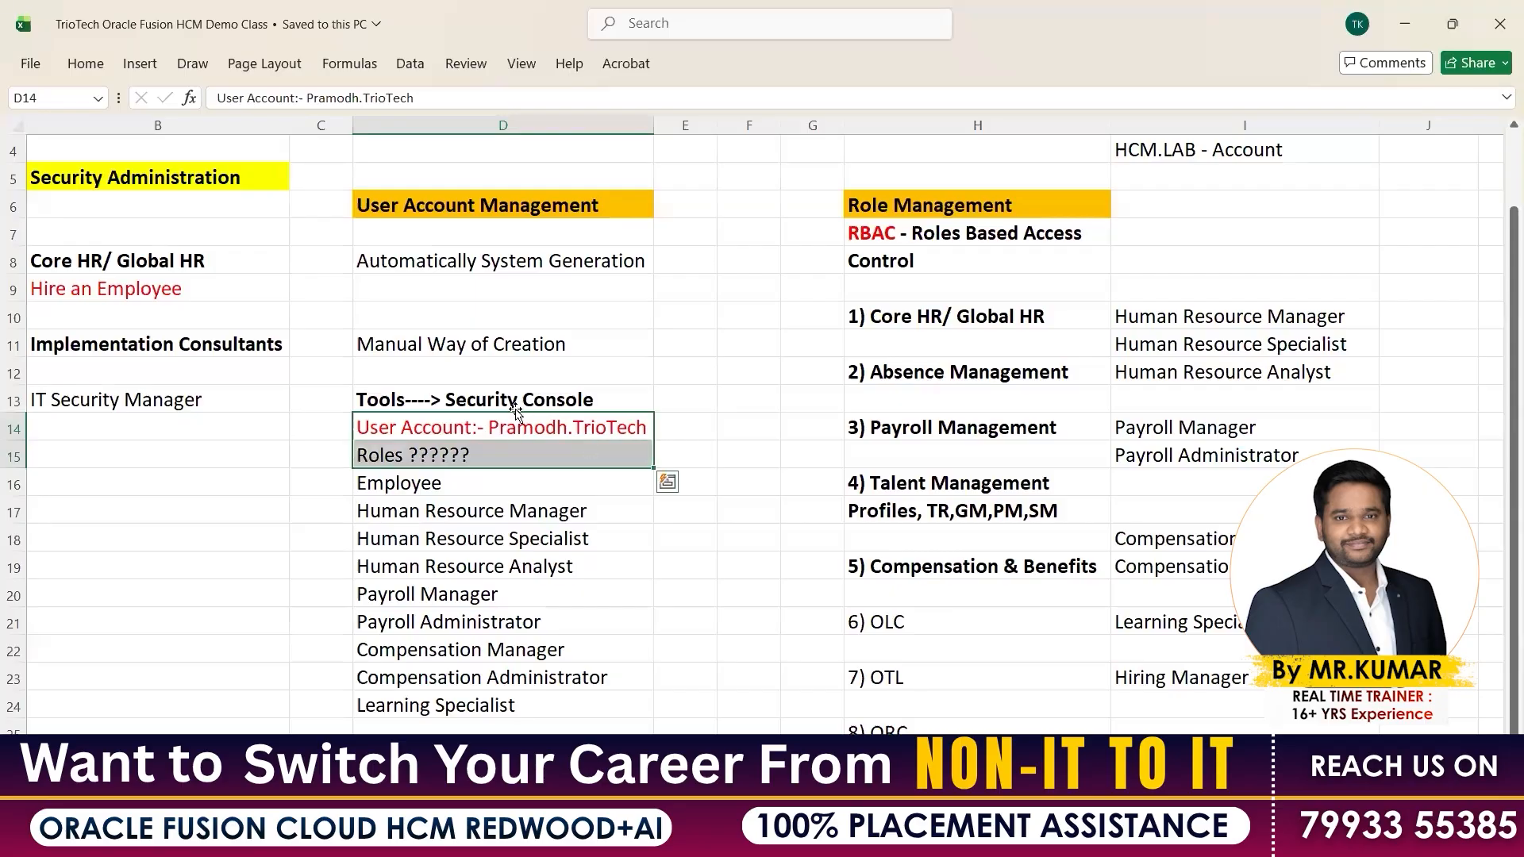
click(400, 400)
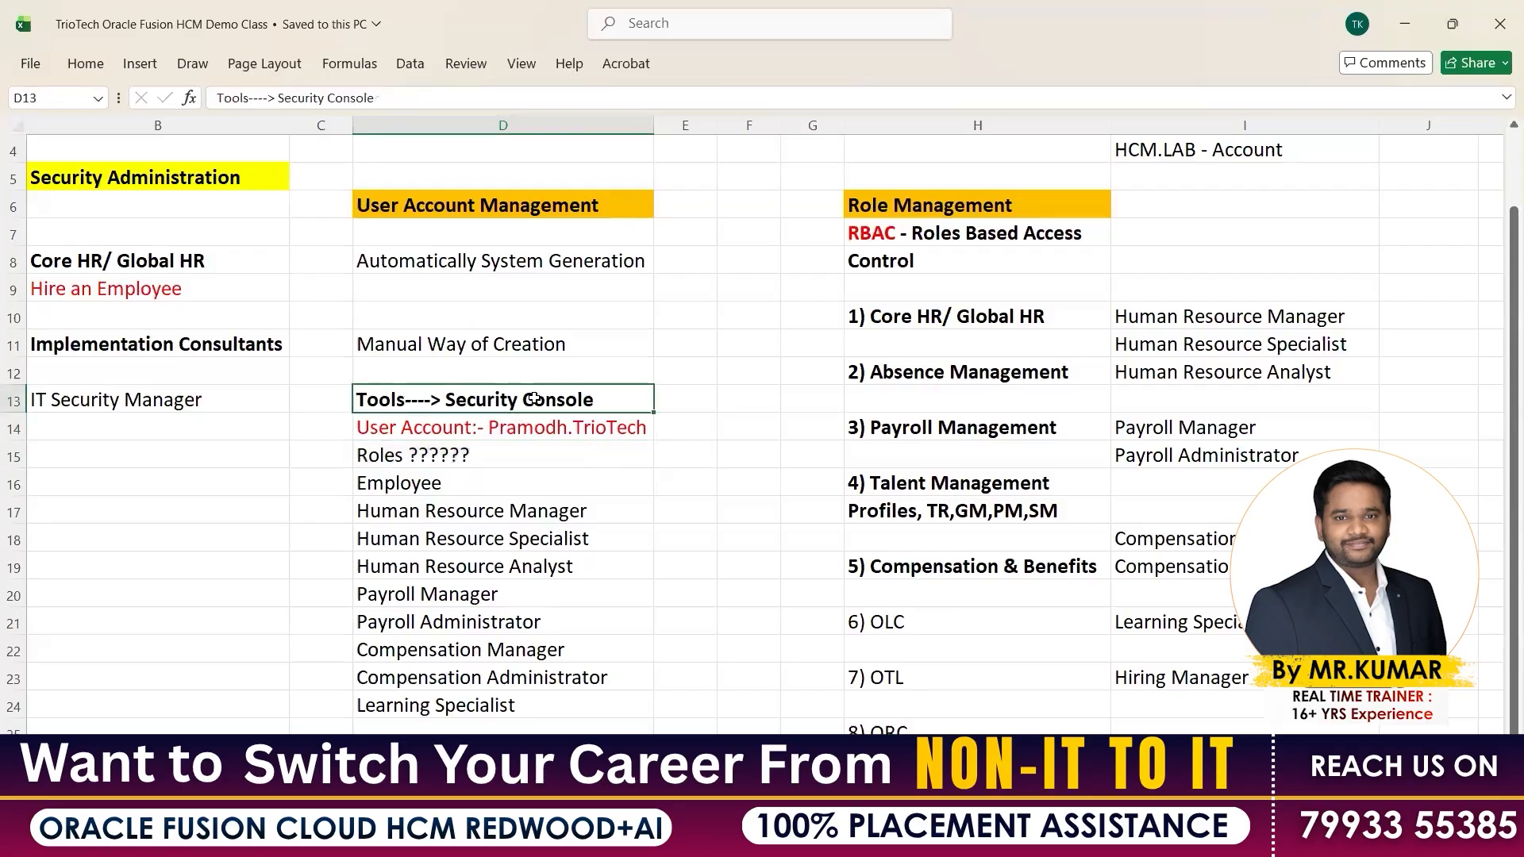
scroll(524, 444, up, 1)
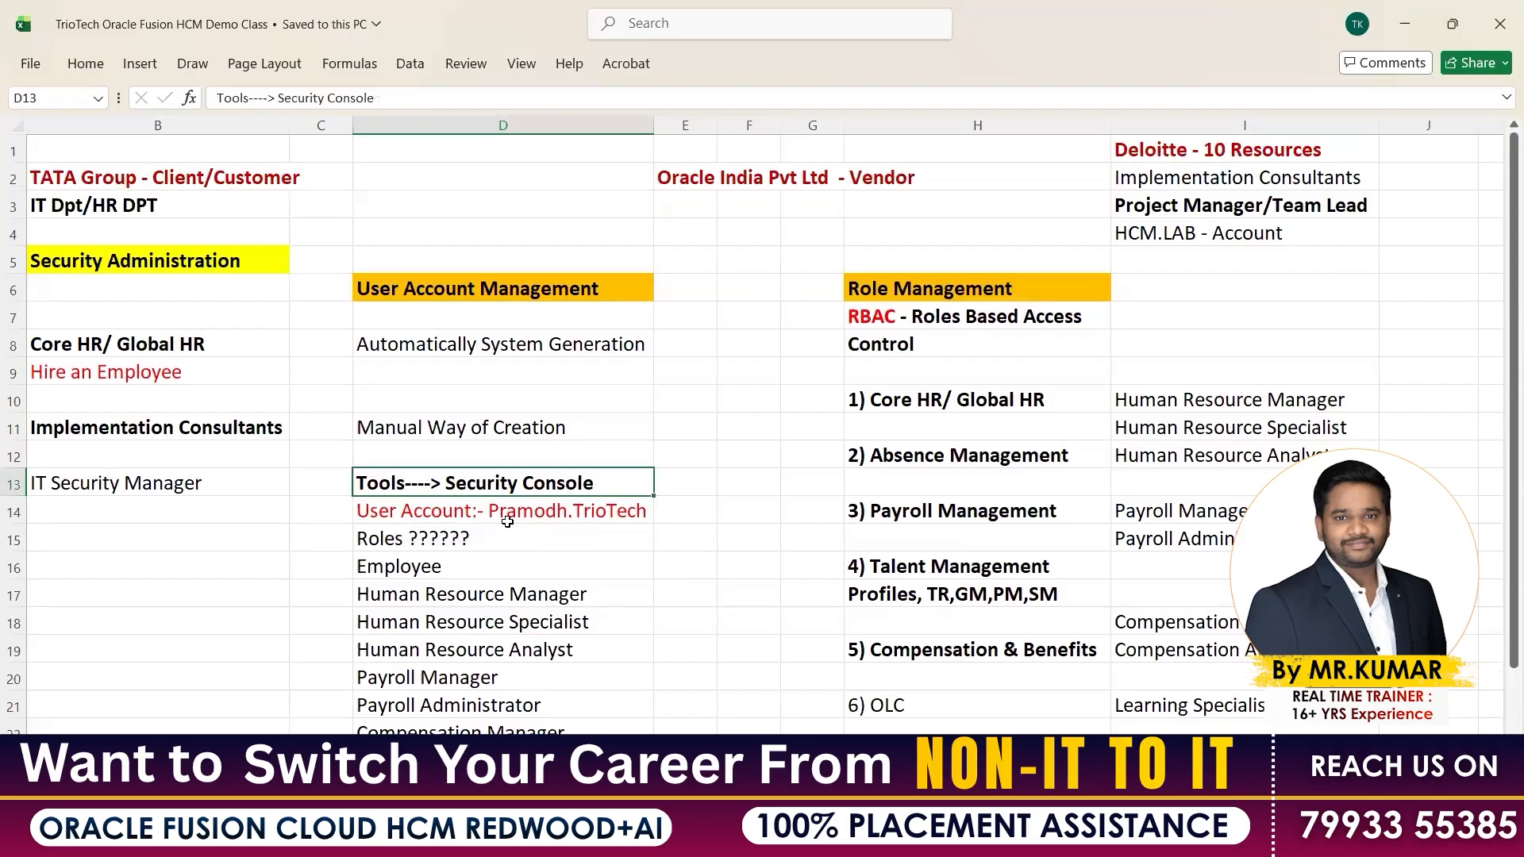
drag(495, 511, 495, 539)
click(219, 486)
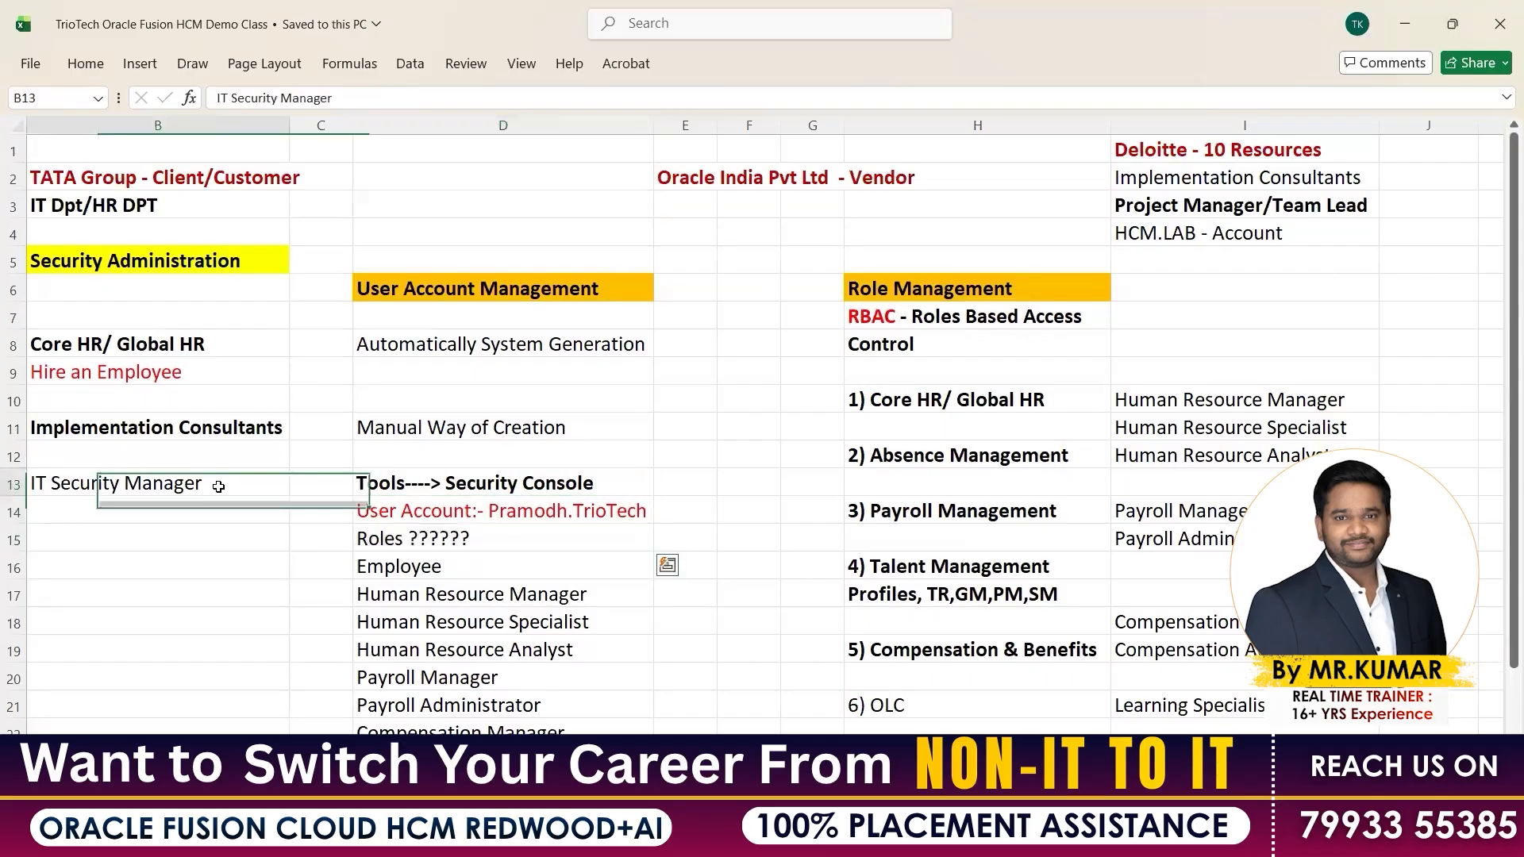
key(ctrl+c)
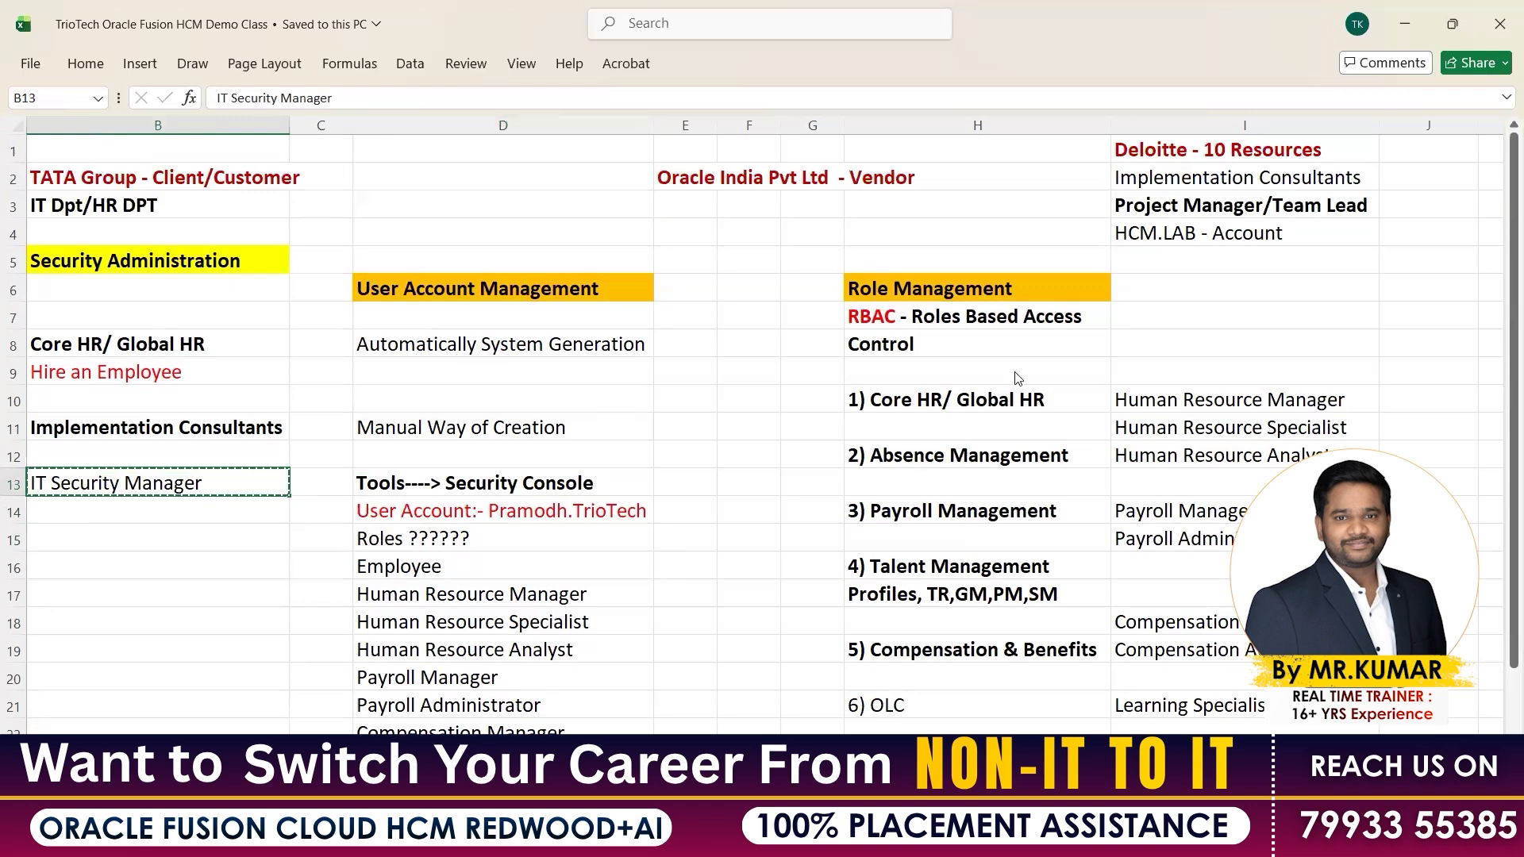
key(alt+Tab)
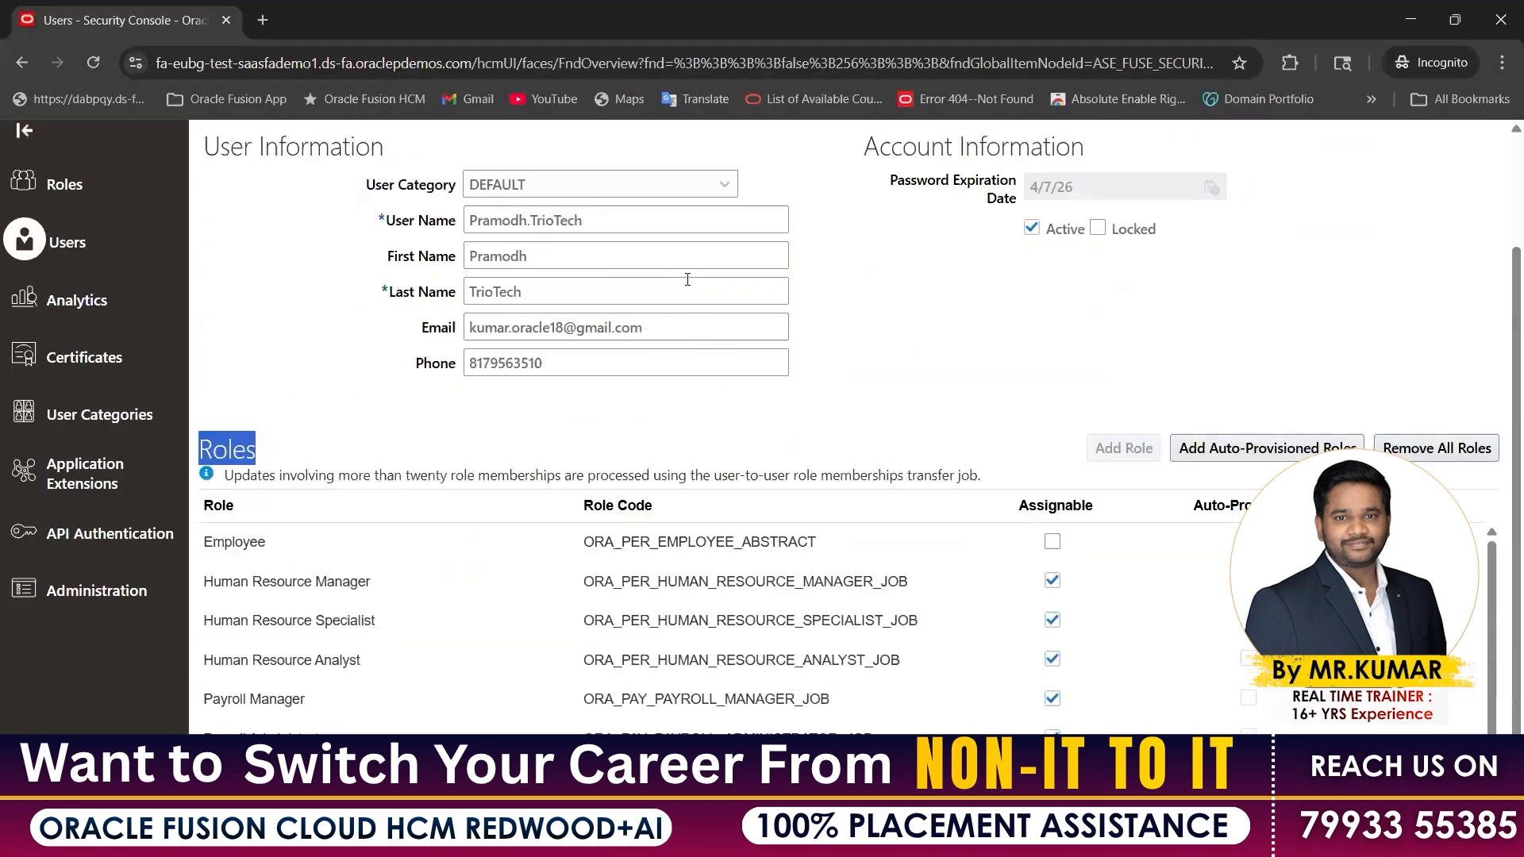
Search for the IT Security Manager role to add it to the account
click(684, 272)
key(ctrl+v)
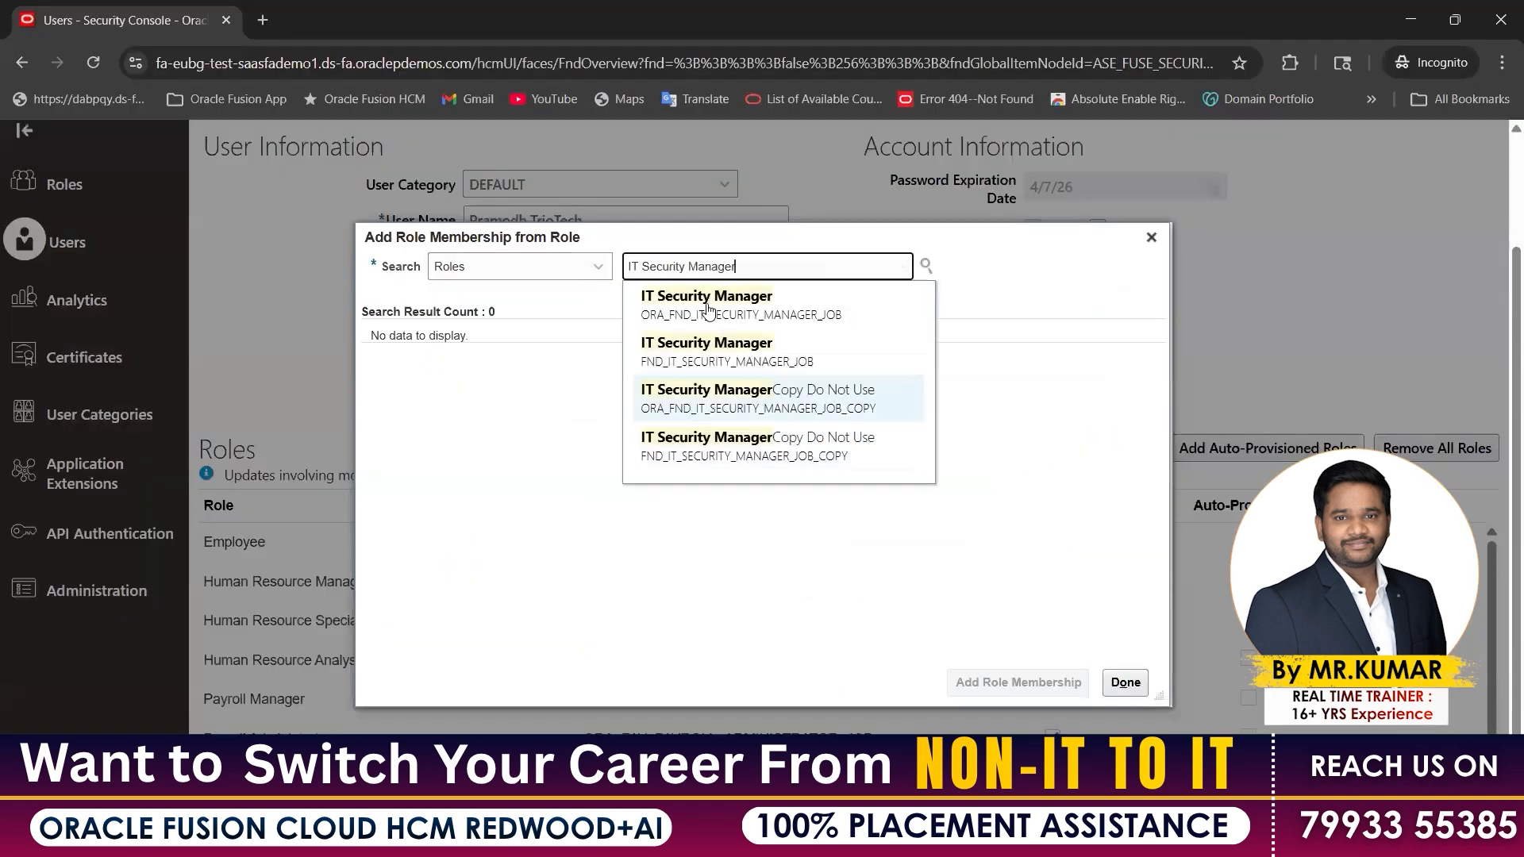
click(570, 373)
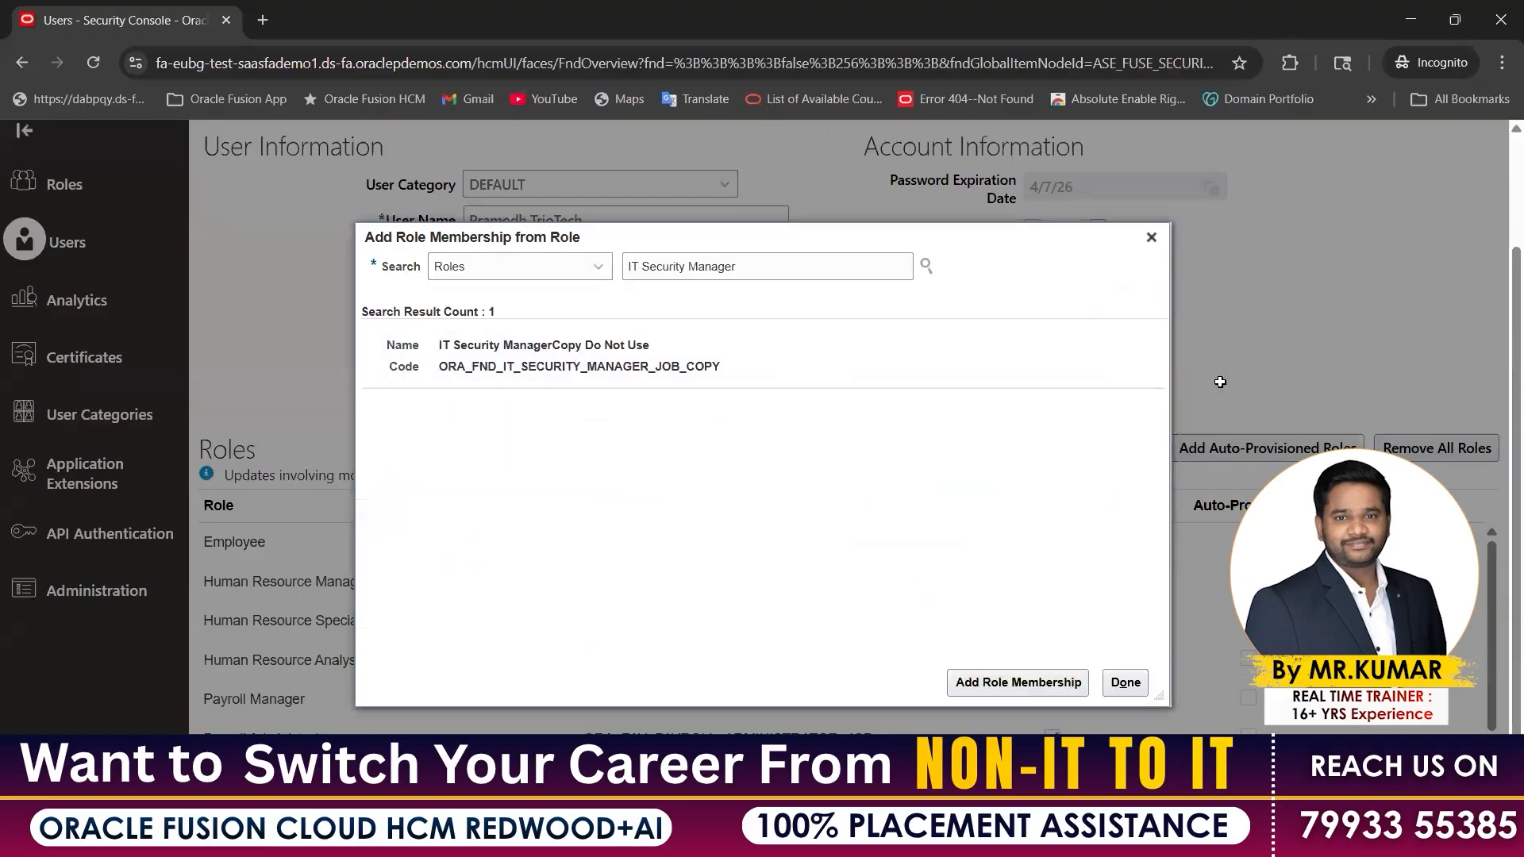
key(alt+Tab)
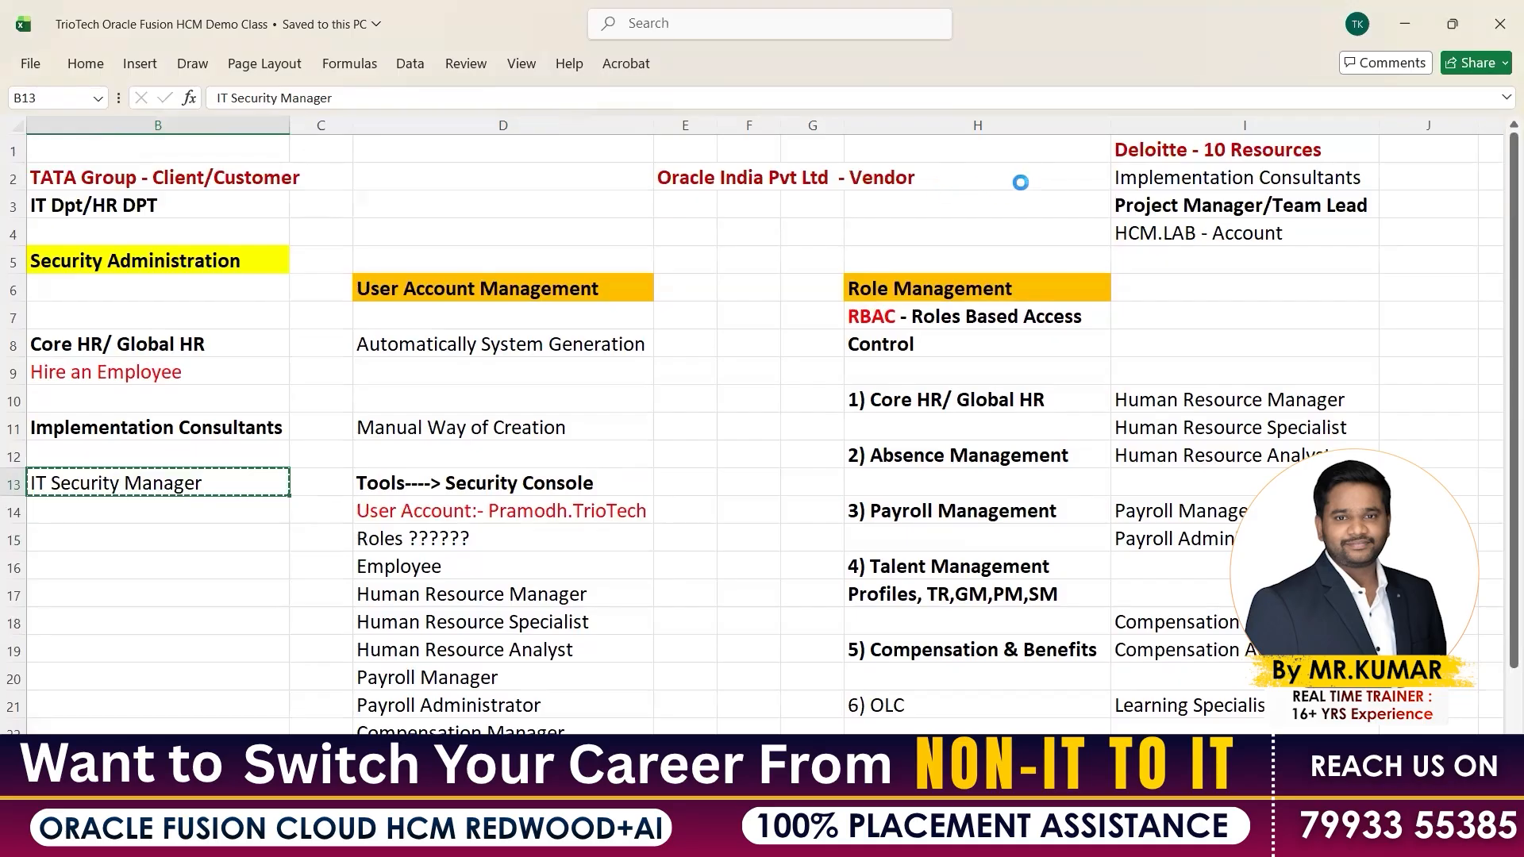
key(alt+Tab)
drag(1077, 188, 1236, 205)
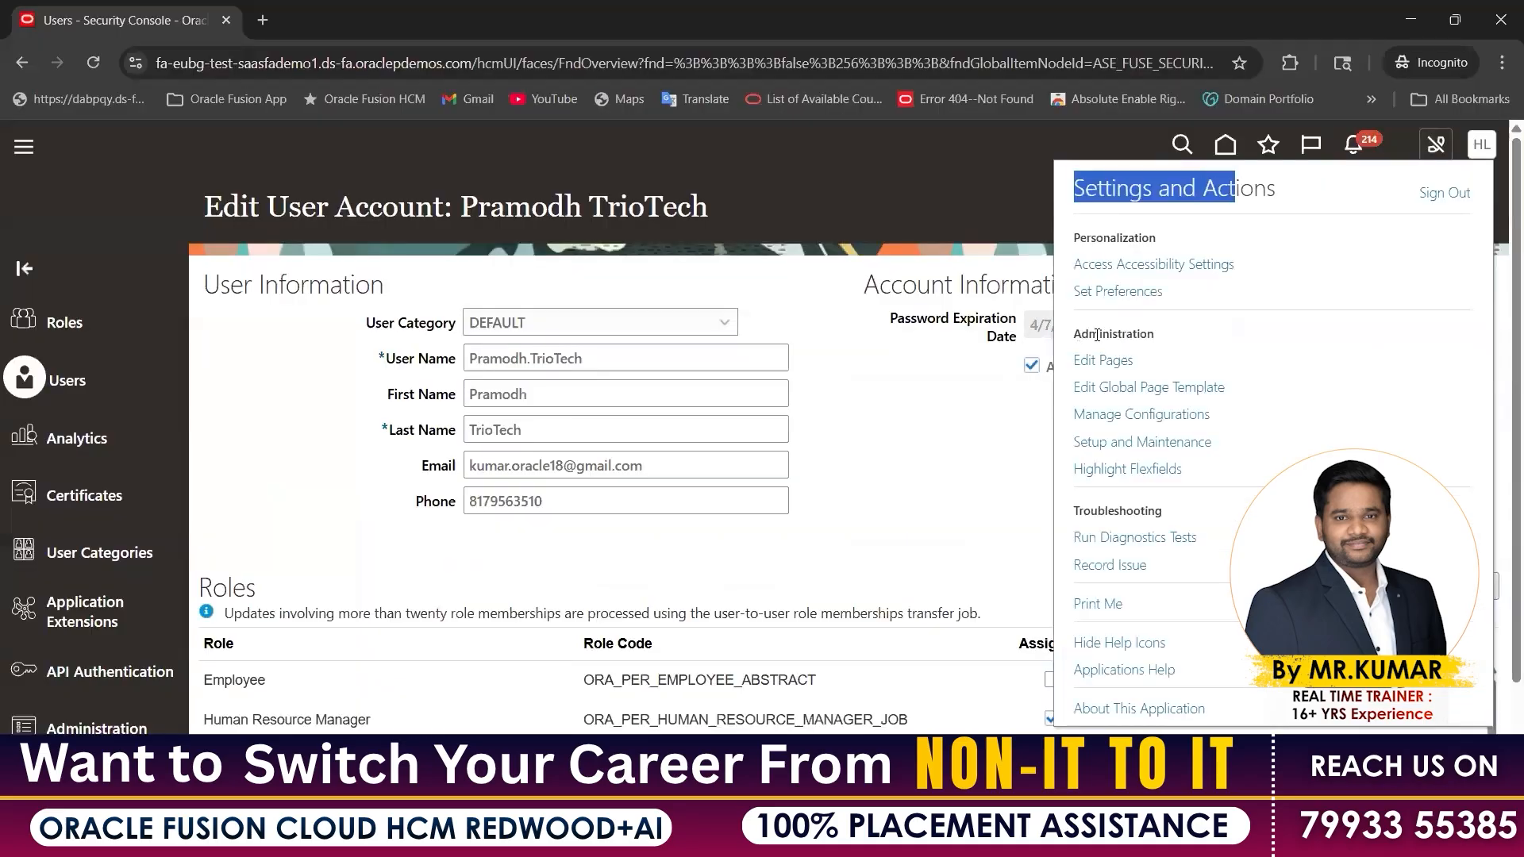
Point out the Administration options in Settings and Actions, then return to the Excel notes
click(1151, 334)
drag(1162, 359, 1141, 406)
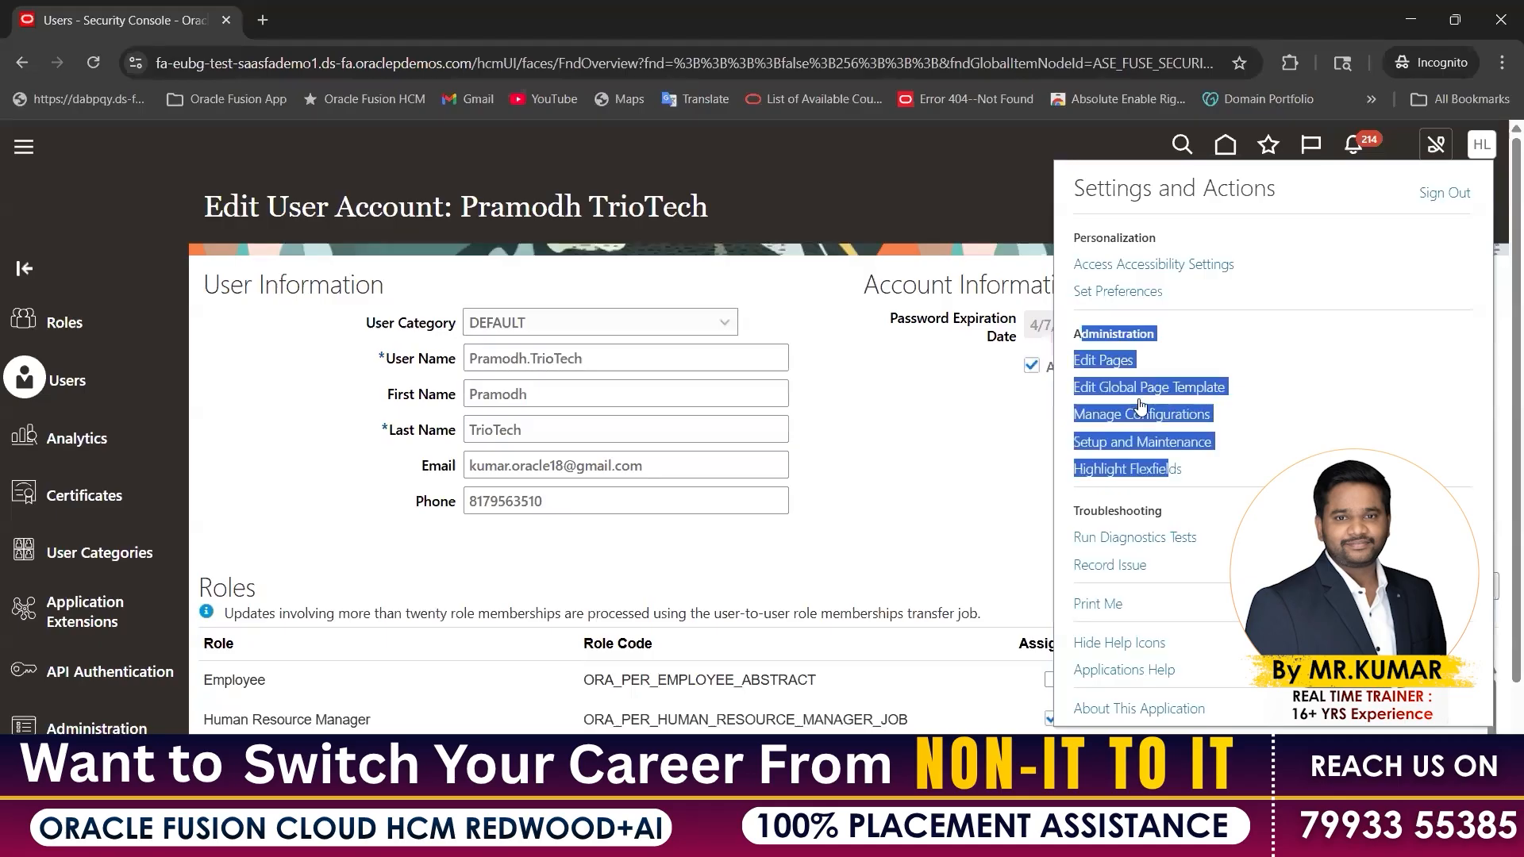
click(1091, 337)
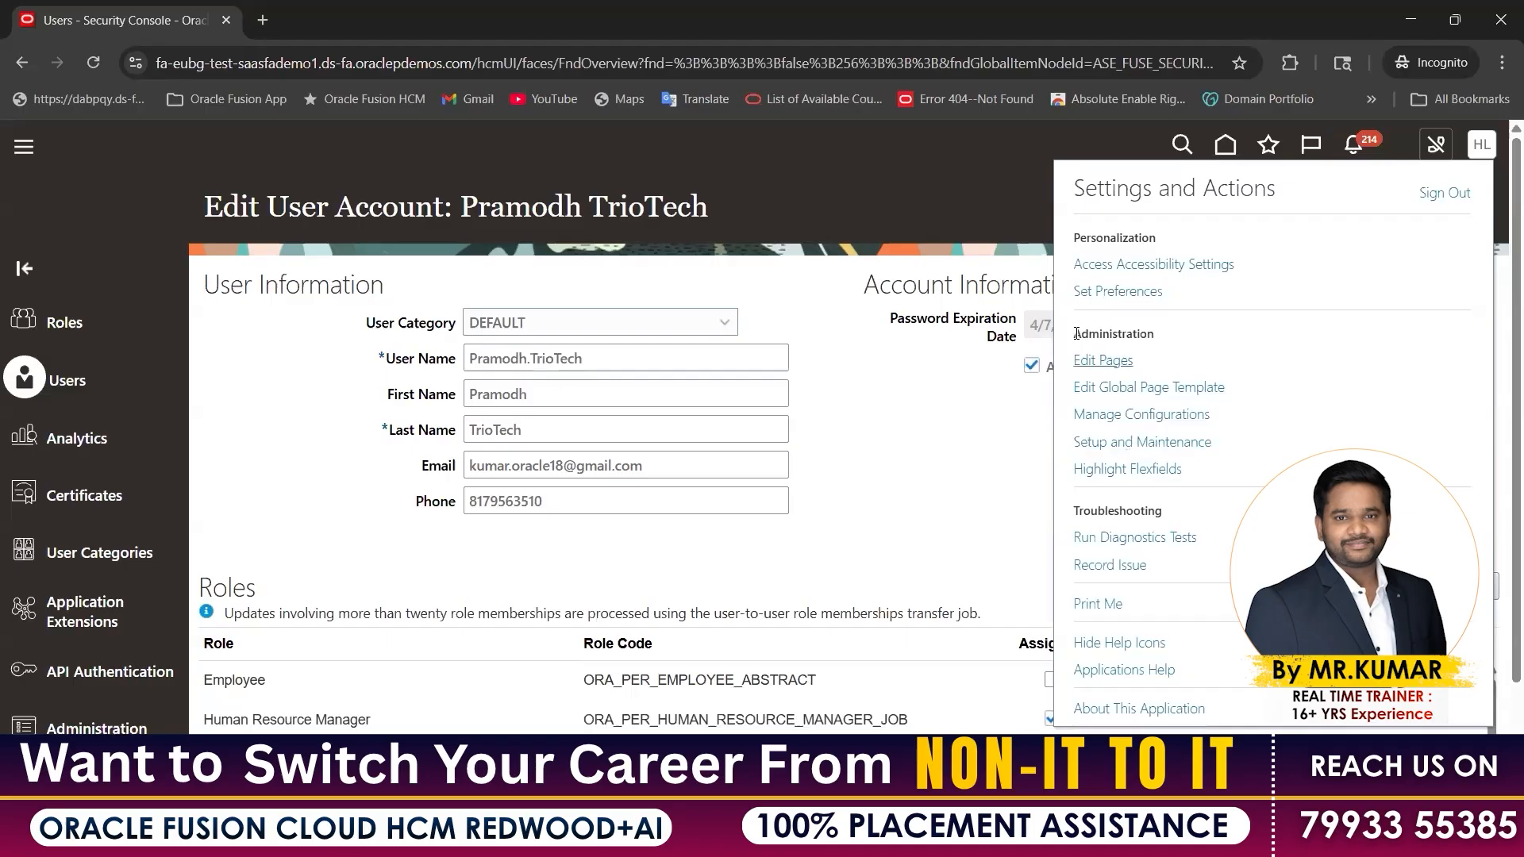
drag(1092, 334, 1170, 466)
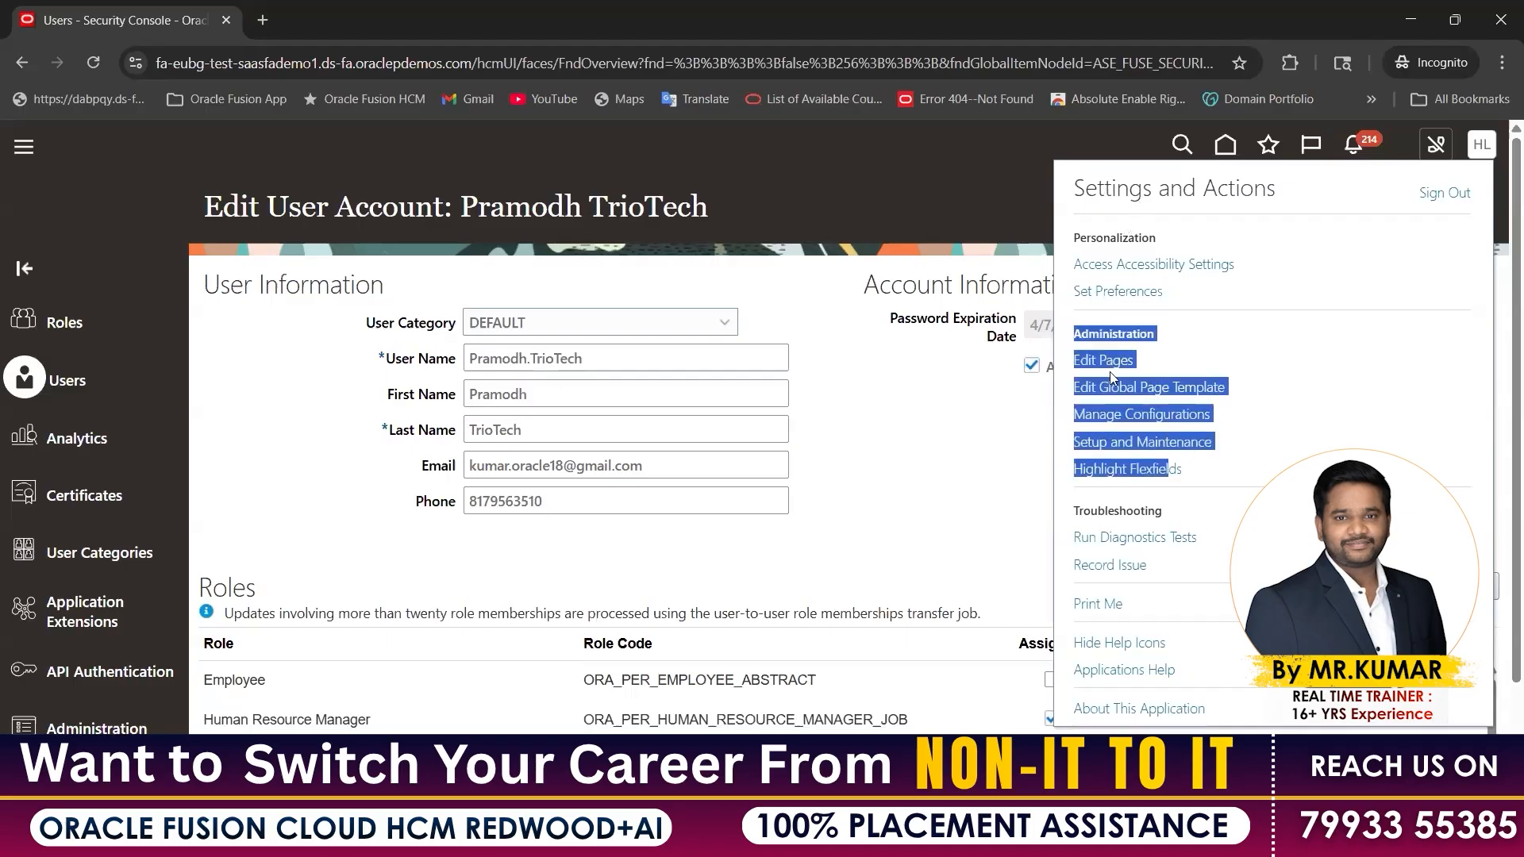
drag(606, 364, 468, 359)
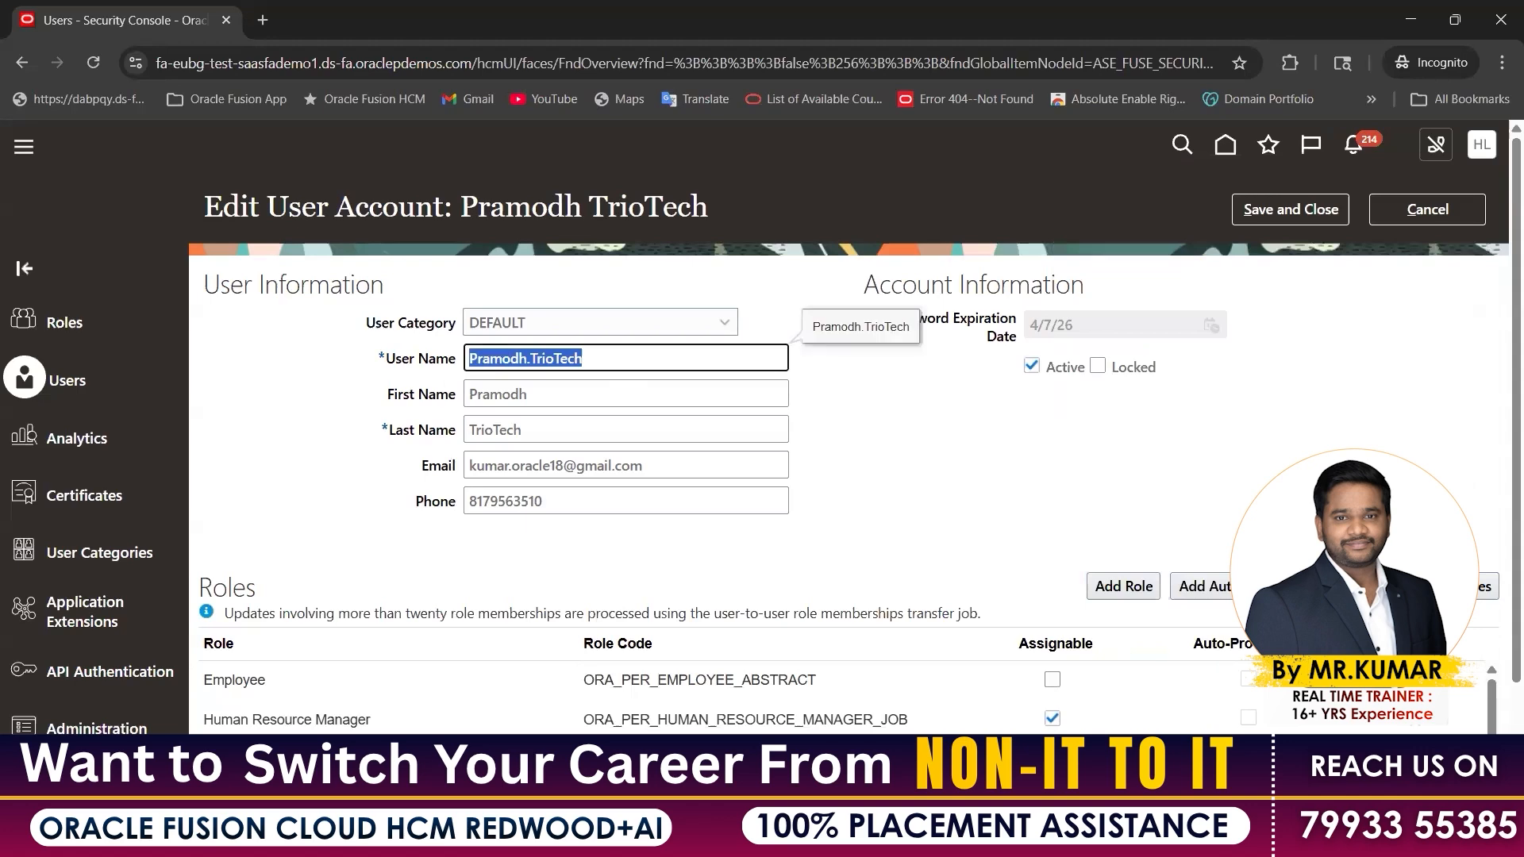
click(967, 837)
click(1077, 762)
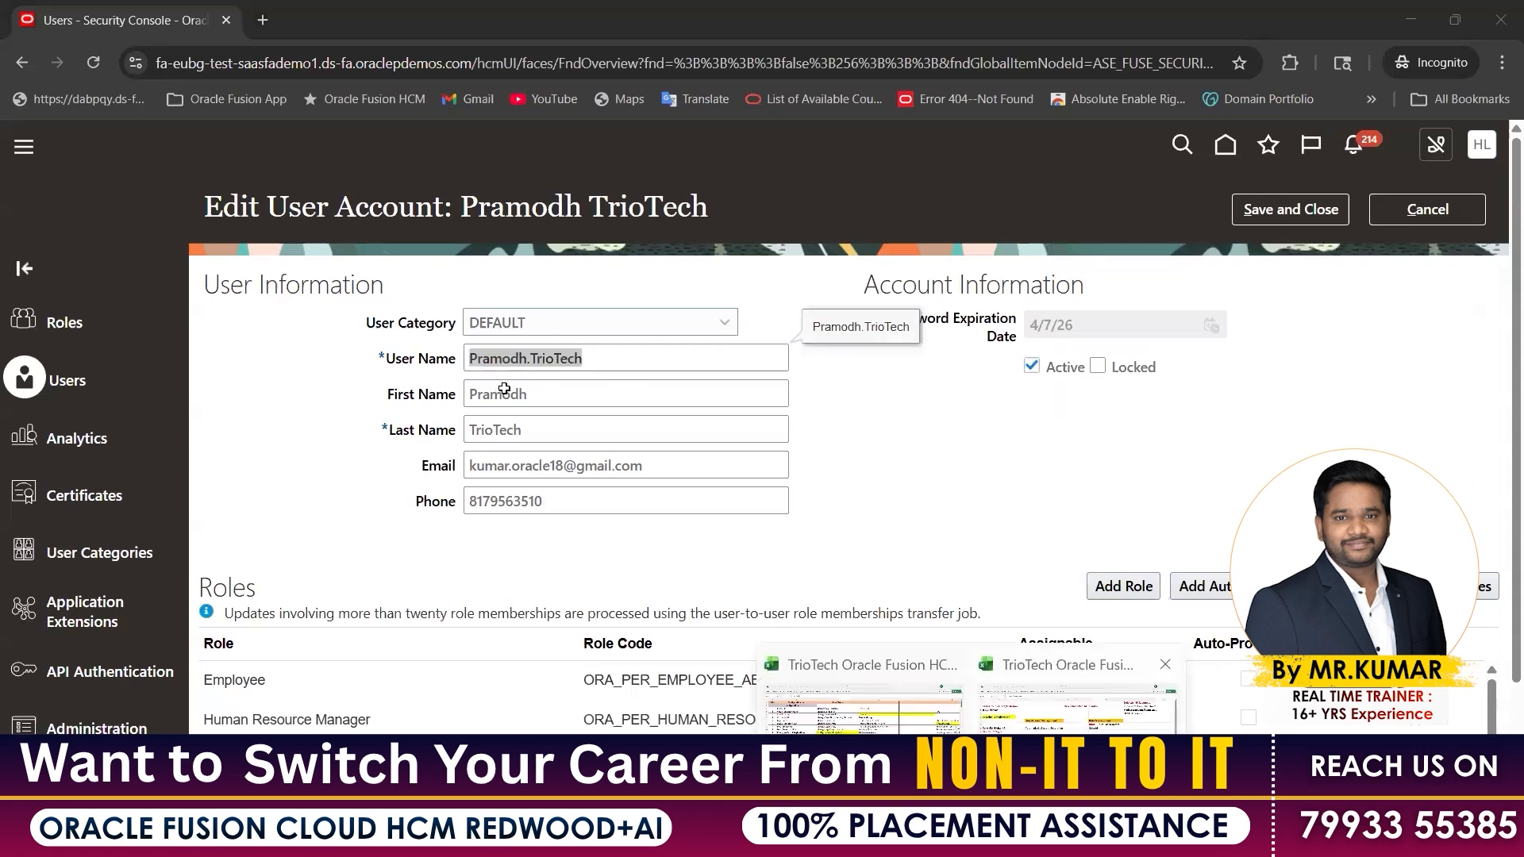
scroll(572, 476, down, 2)
Enter Application Implementation Consultant in D25 and Application Implementation Manager in D26
click(395, 653)
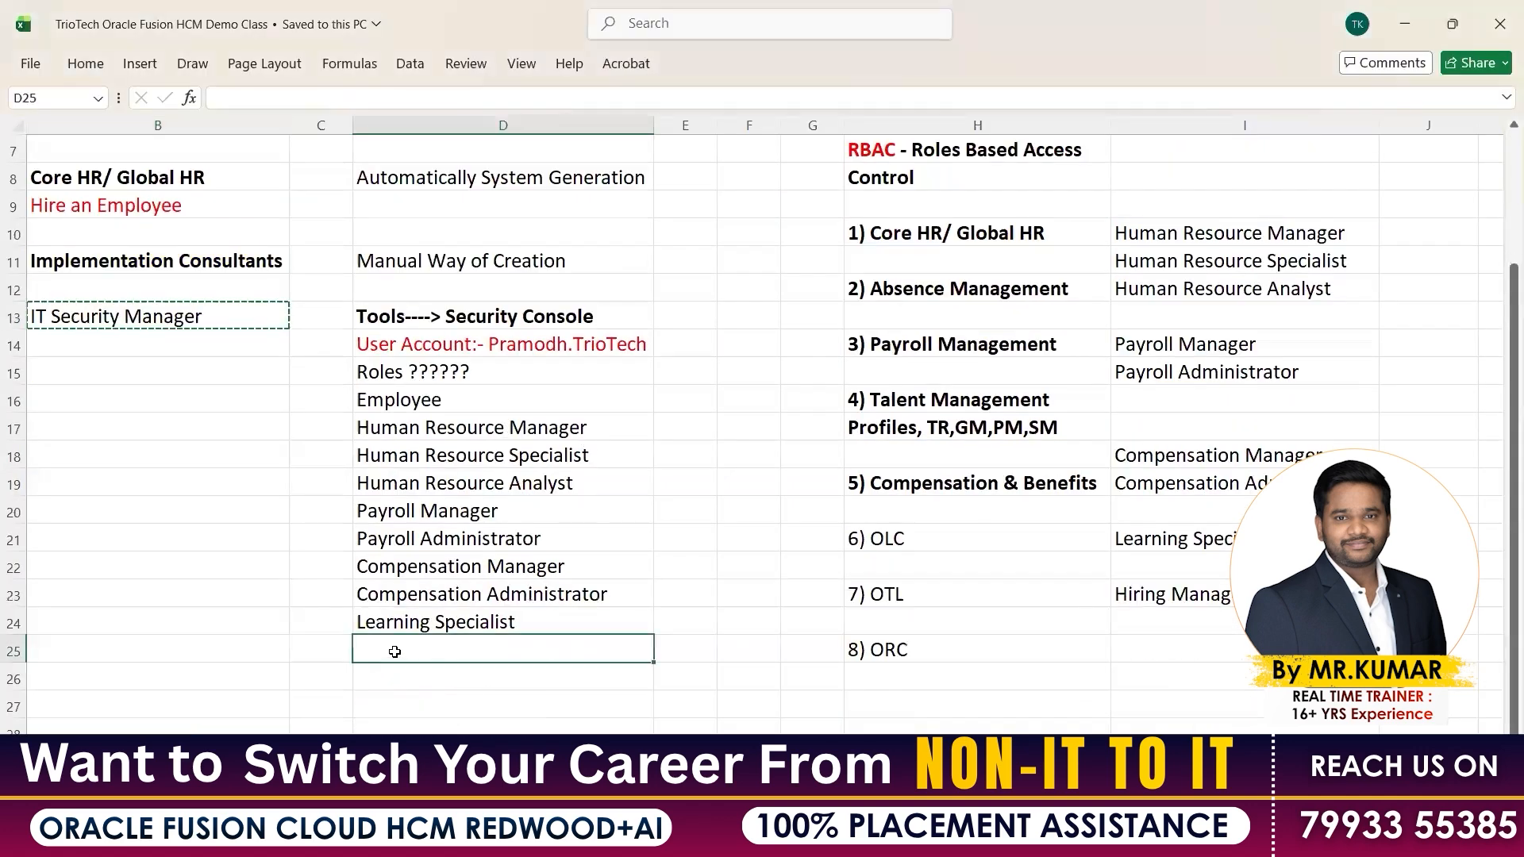
text(Application )
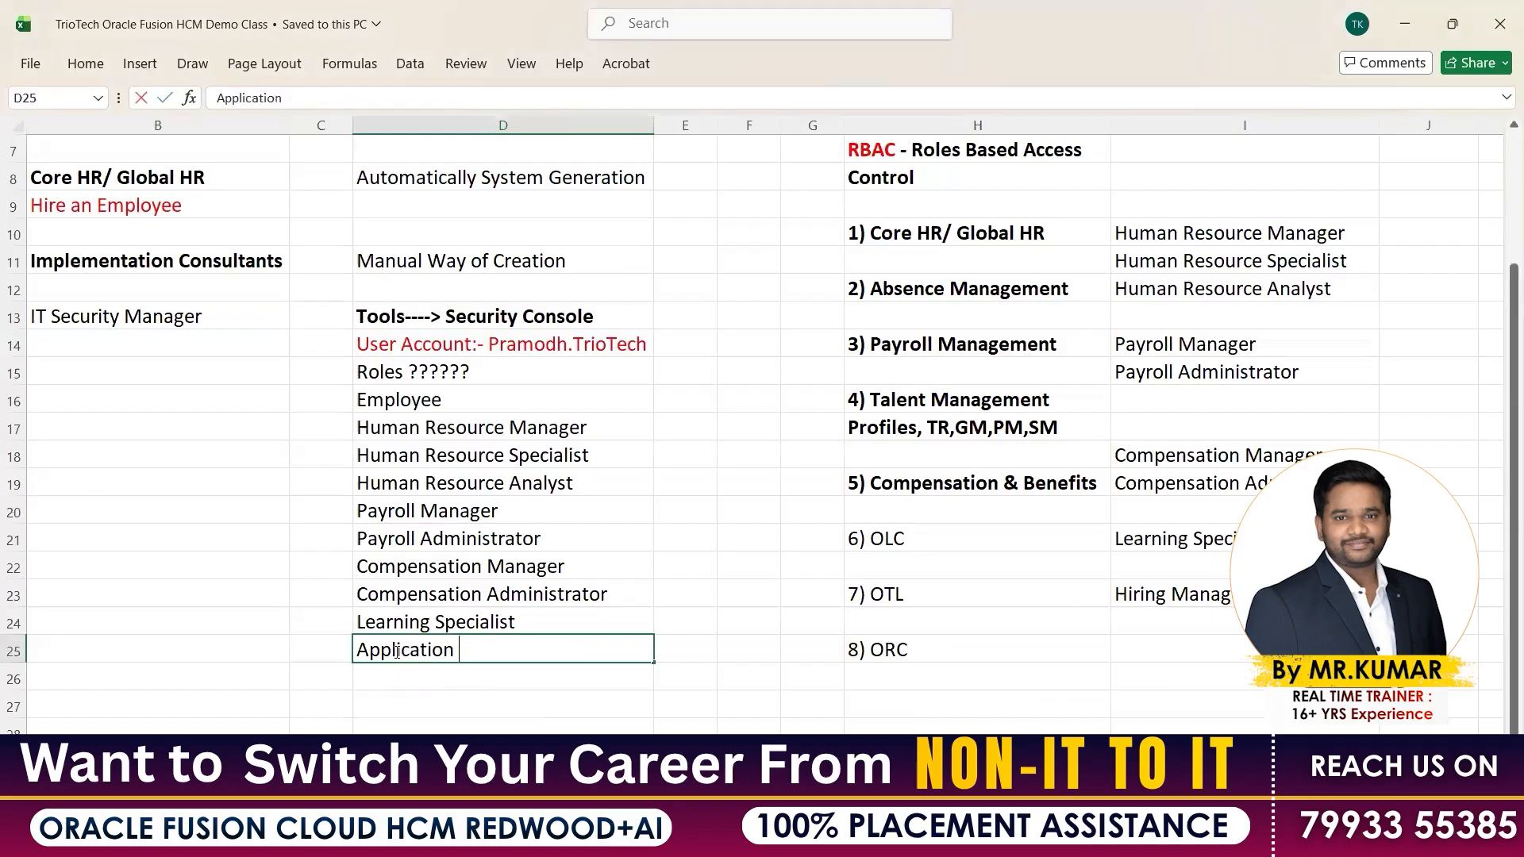
text(Implementa)
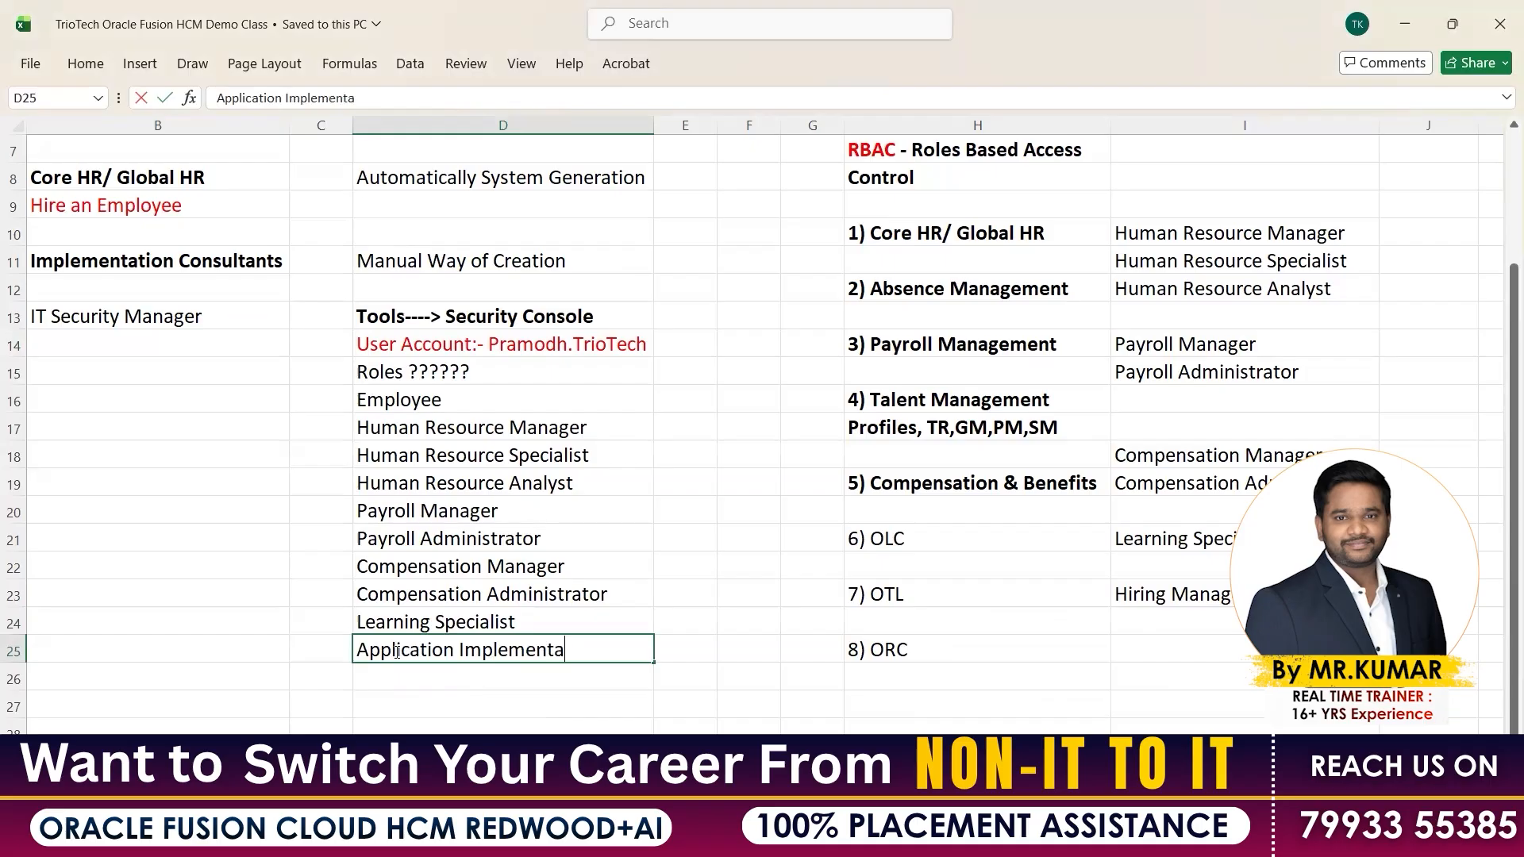
text(tion Consultant)
key(Return)
text(Ap)
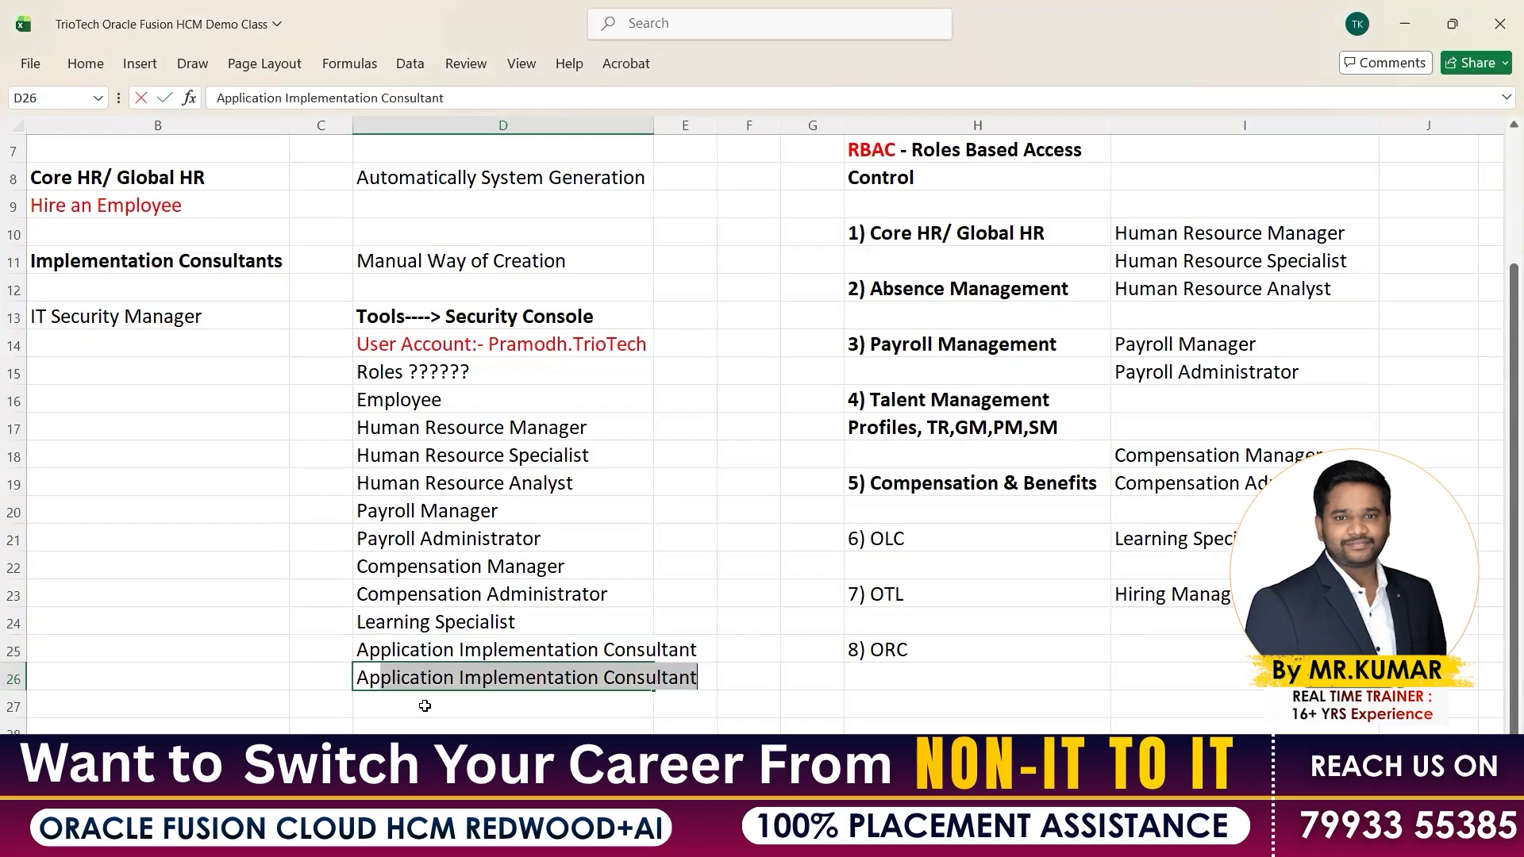
key(Return)
key(Up)
click(452, 94)
key(BackSpace)
key(BackSpace)
key(BackSpace)
key(BackSpace)
key(BackSpace)
key(BackSpace)
key(BackSpace)
key(BackSpace)
key(BackSpace)
key(BackSpace)
text(Manager)
key(Return)
Enter Application Implementation Administrator in D27
text(Applicatio)
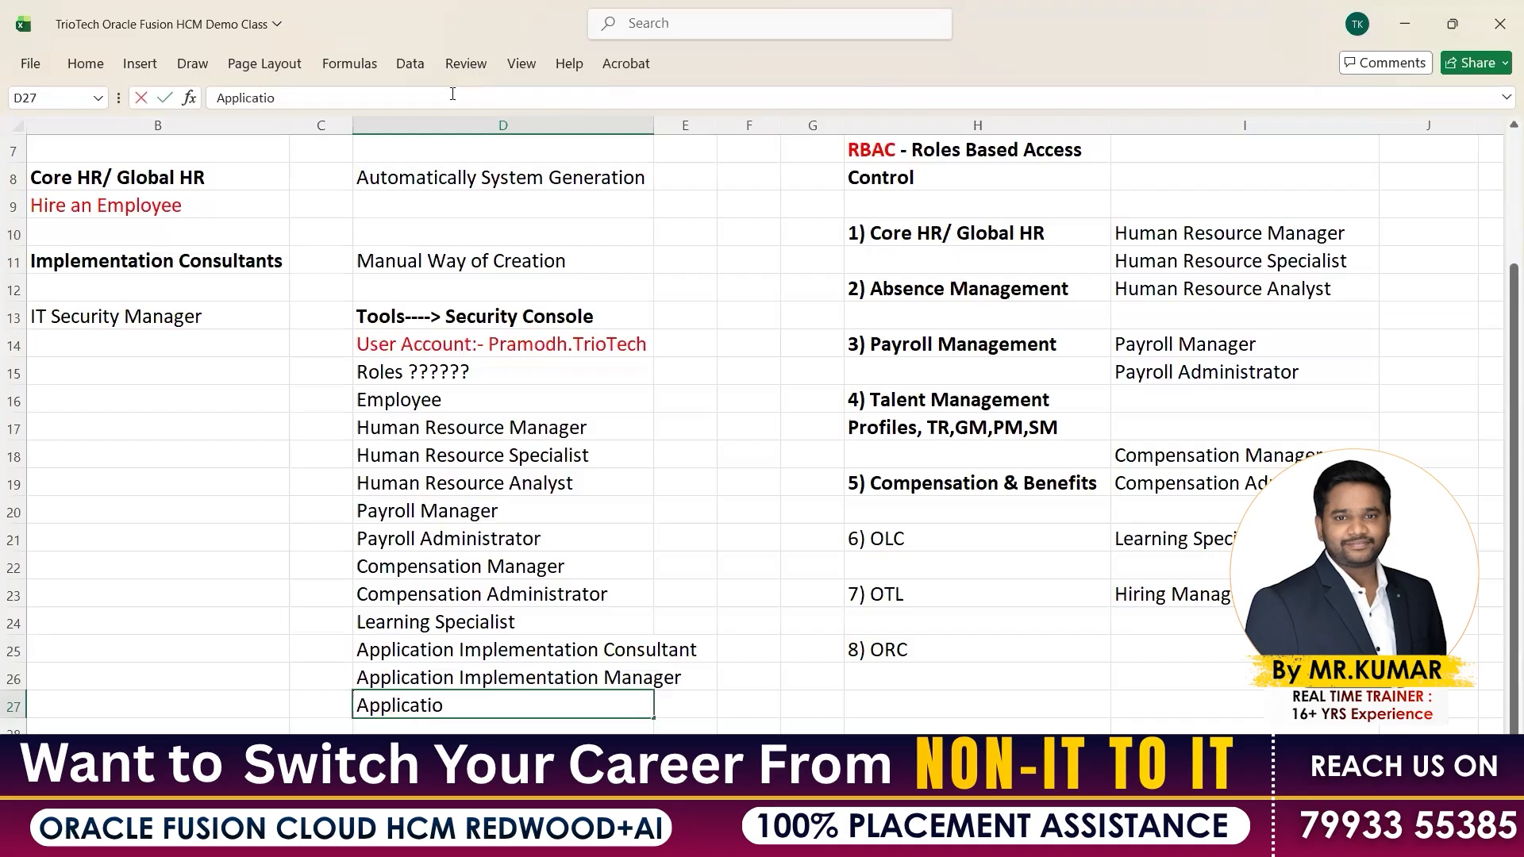
text(n Implemen)
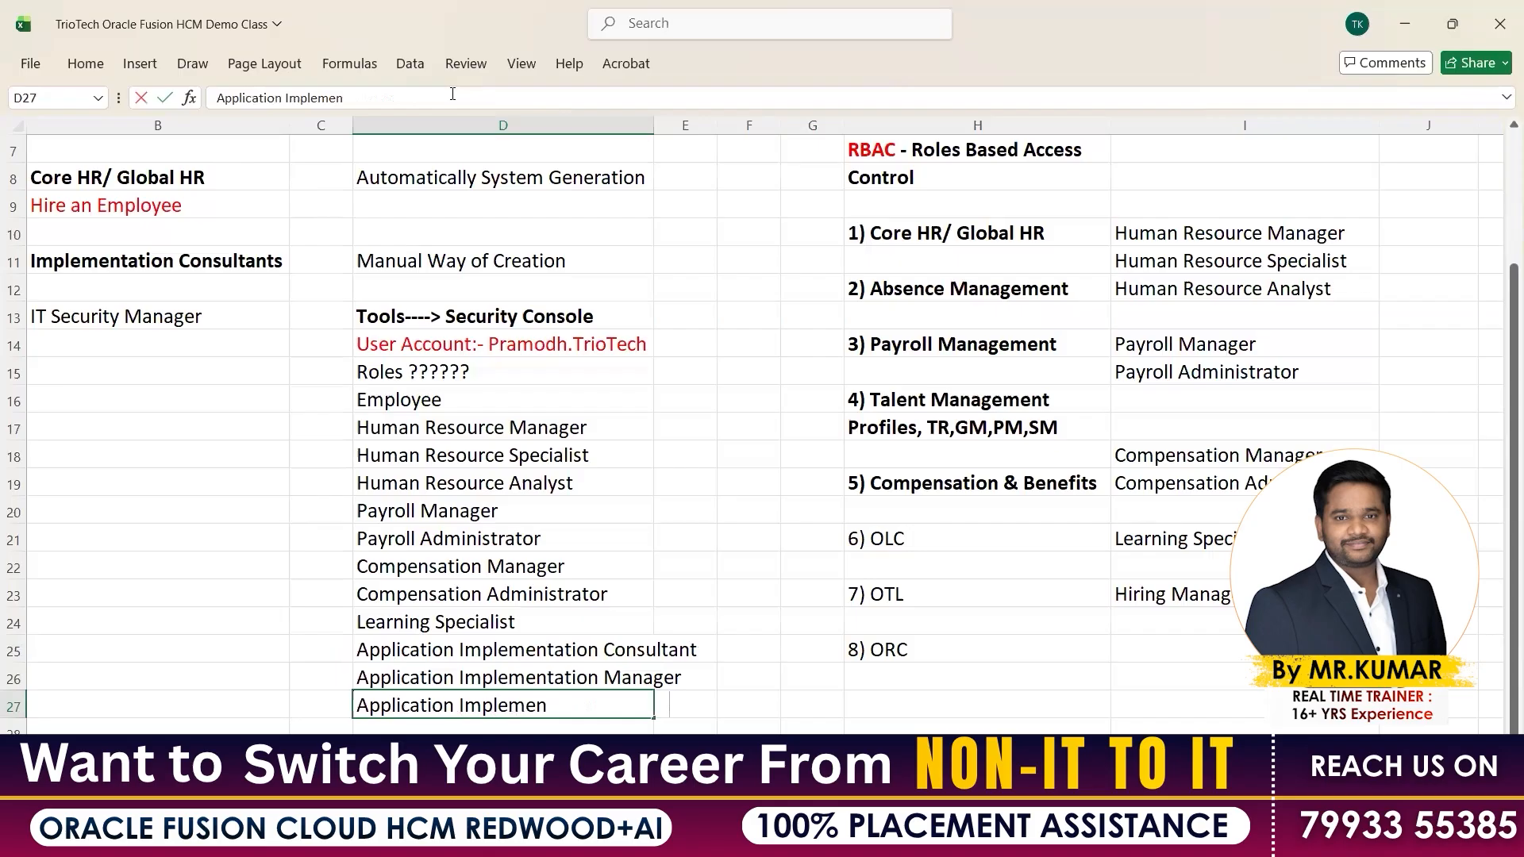
text(tation Admins)
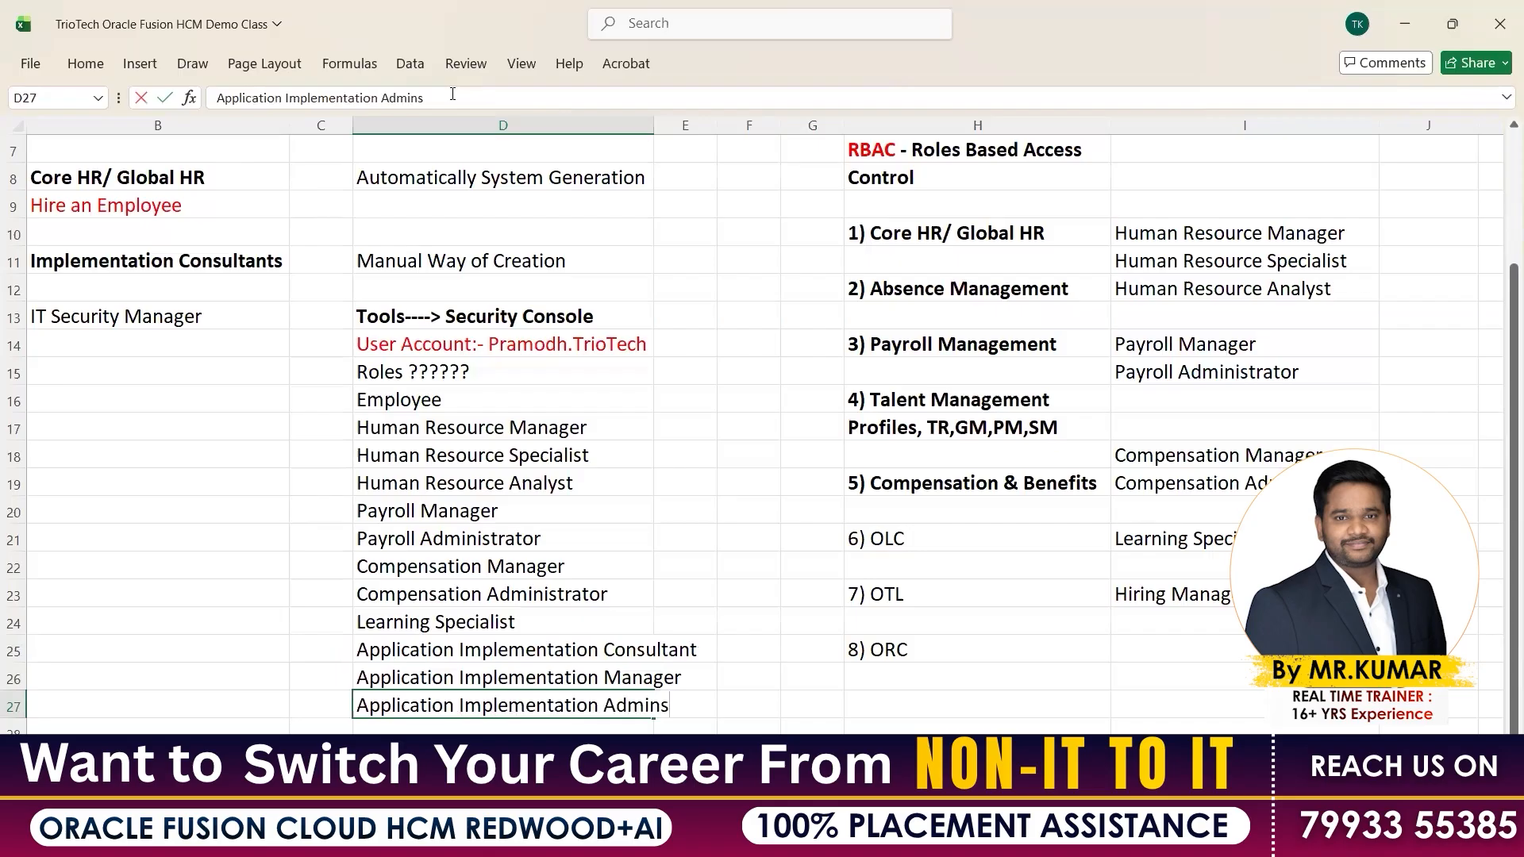
key(BackSpace)
text(istrator)
key(Return)
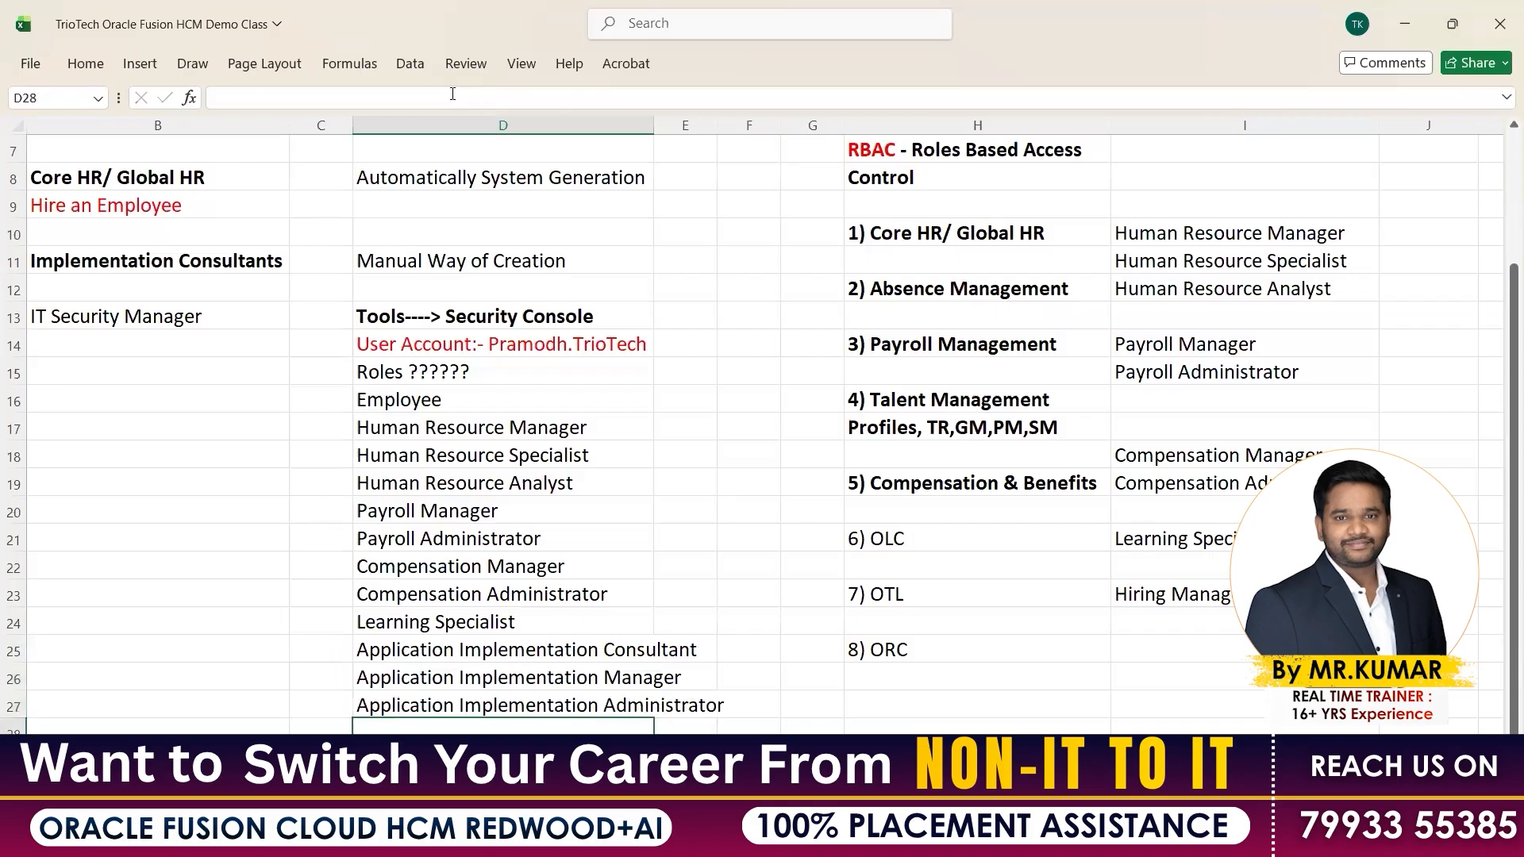
click(460, 649)
Search for and add the Application Implementation Consultant role
key(ctrl+c)
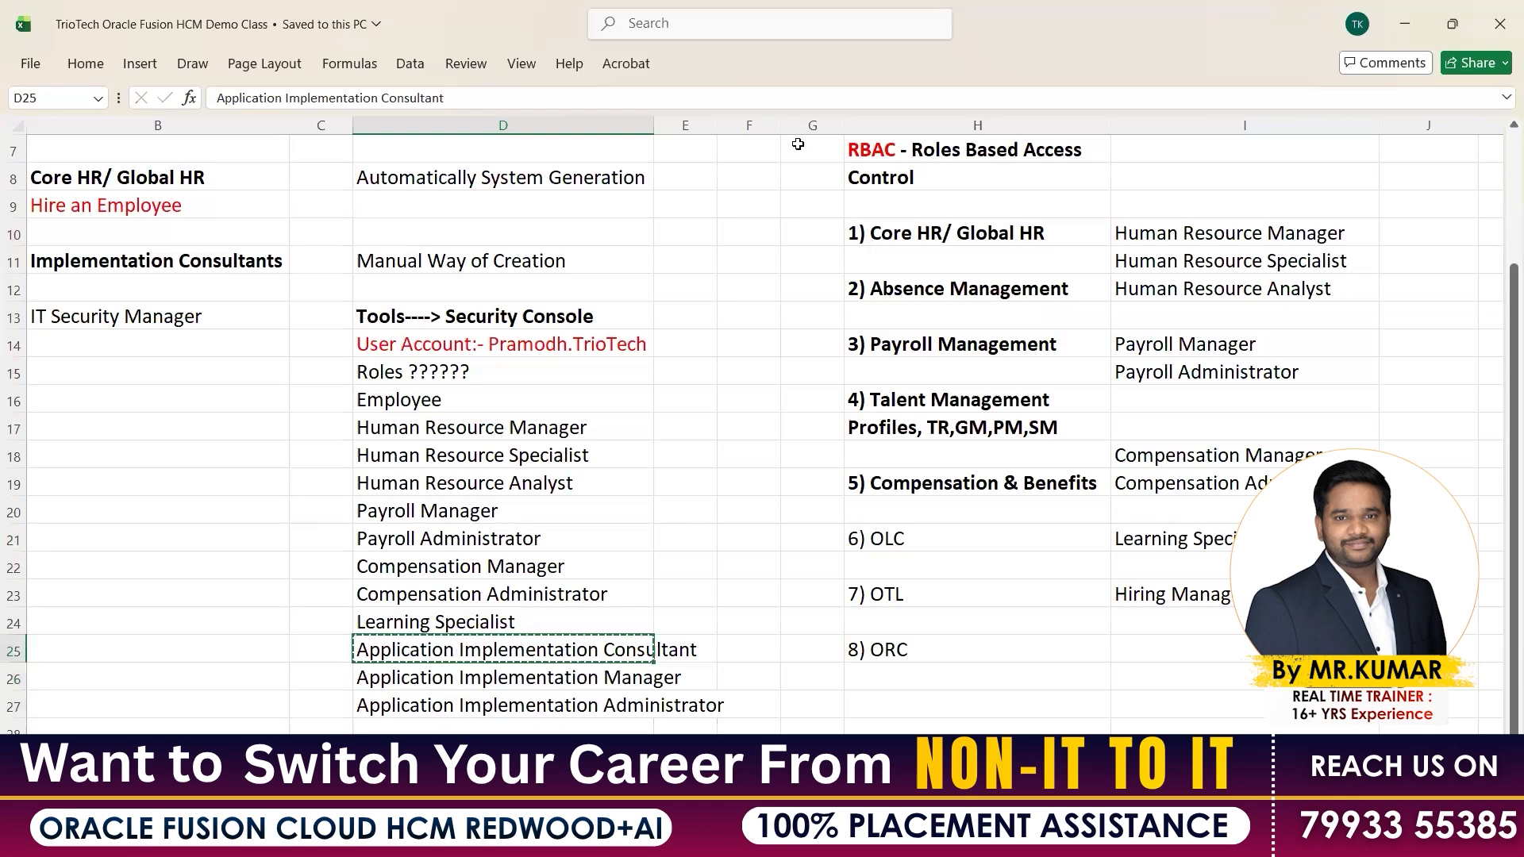
key(alt+Tab)
click(1132, 592)
key(ctrl+v)
key(Return)
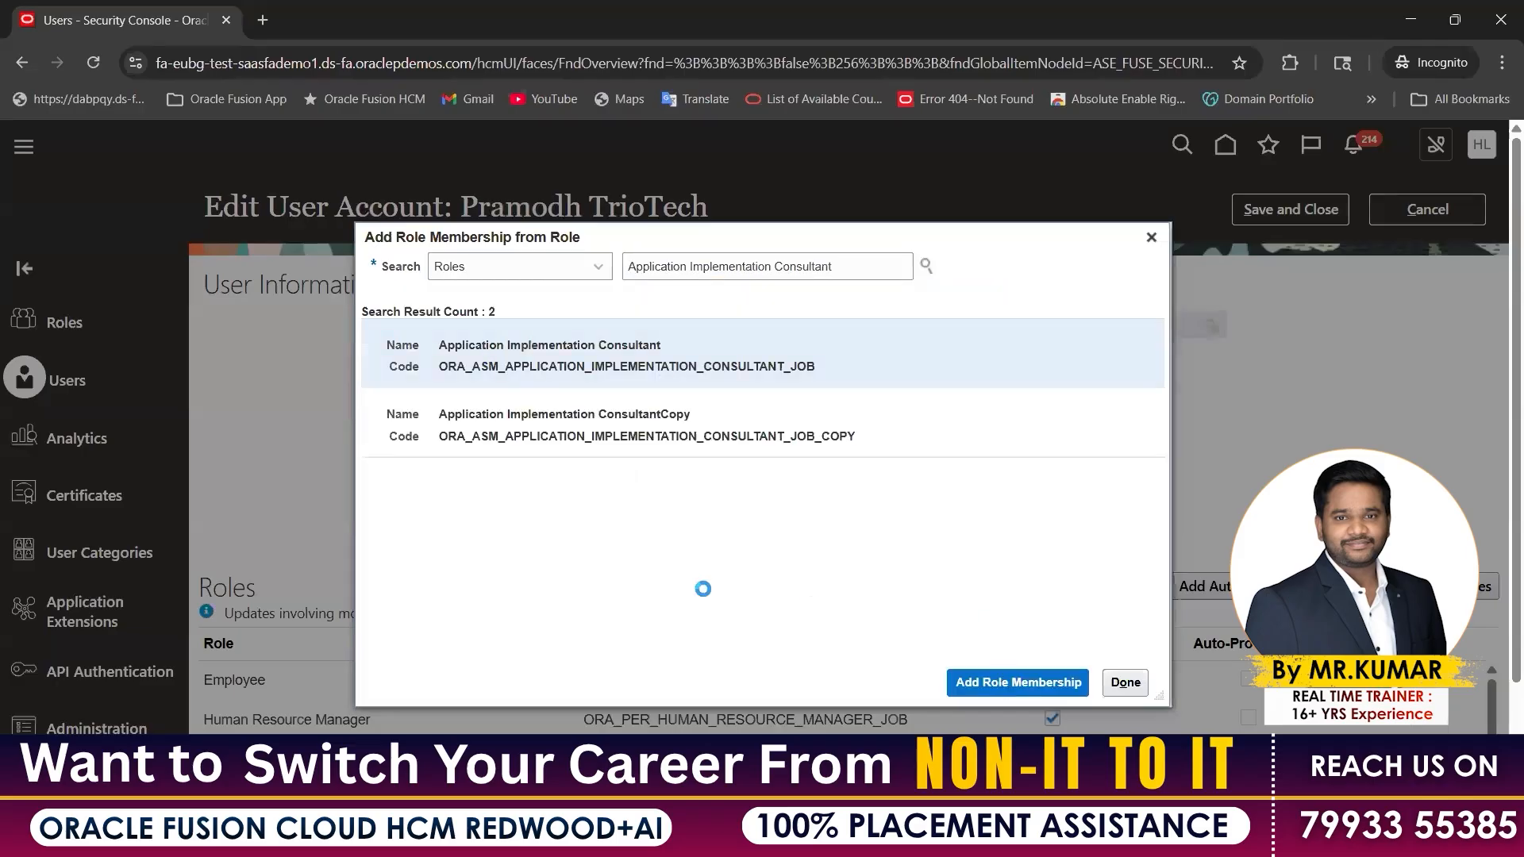
key(alt+Tab)
Add the Application Implementation Manager role to the account
key(Down)
key(ctrl+c)
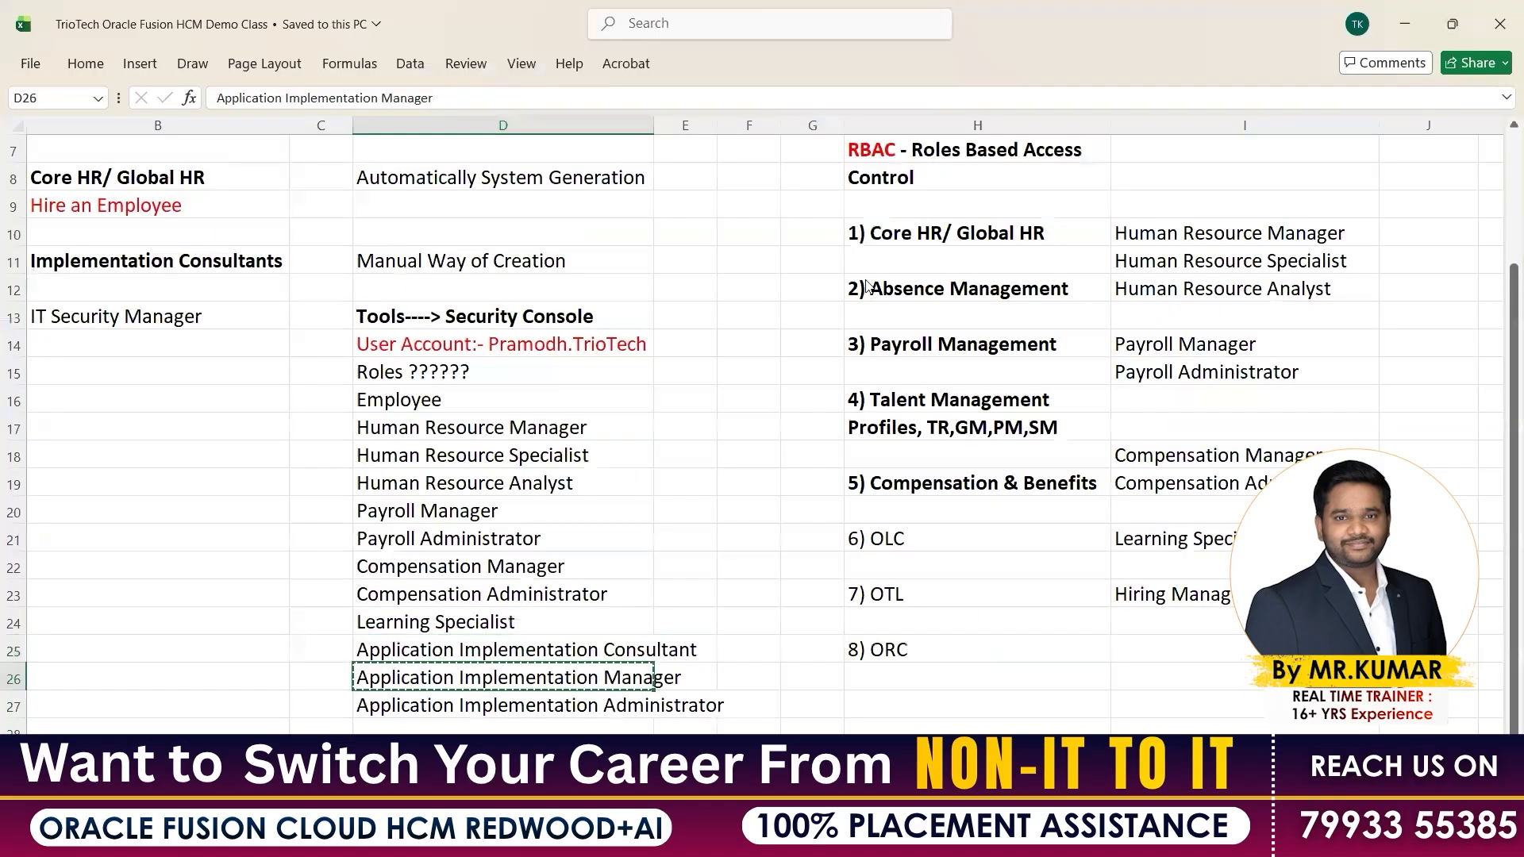
key(alt+Tab)
key(ctrl+a)
key(ctrl+v)
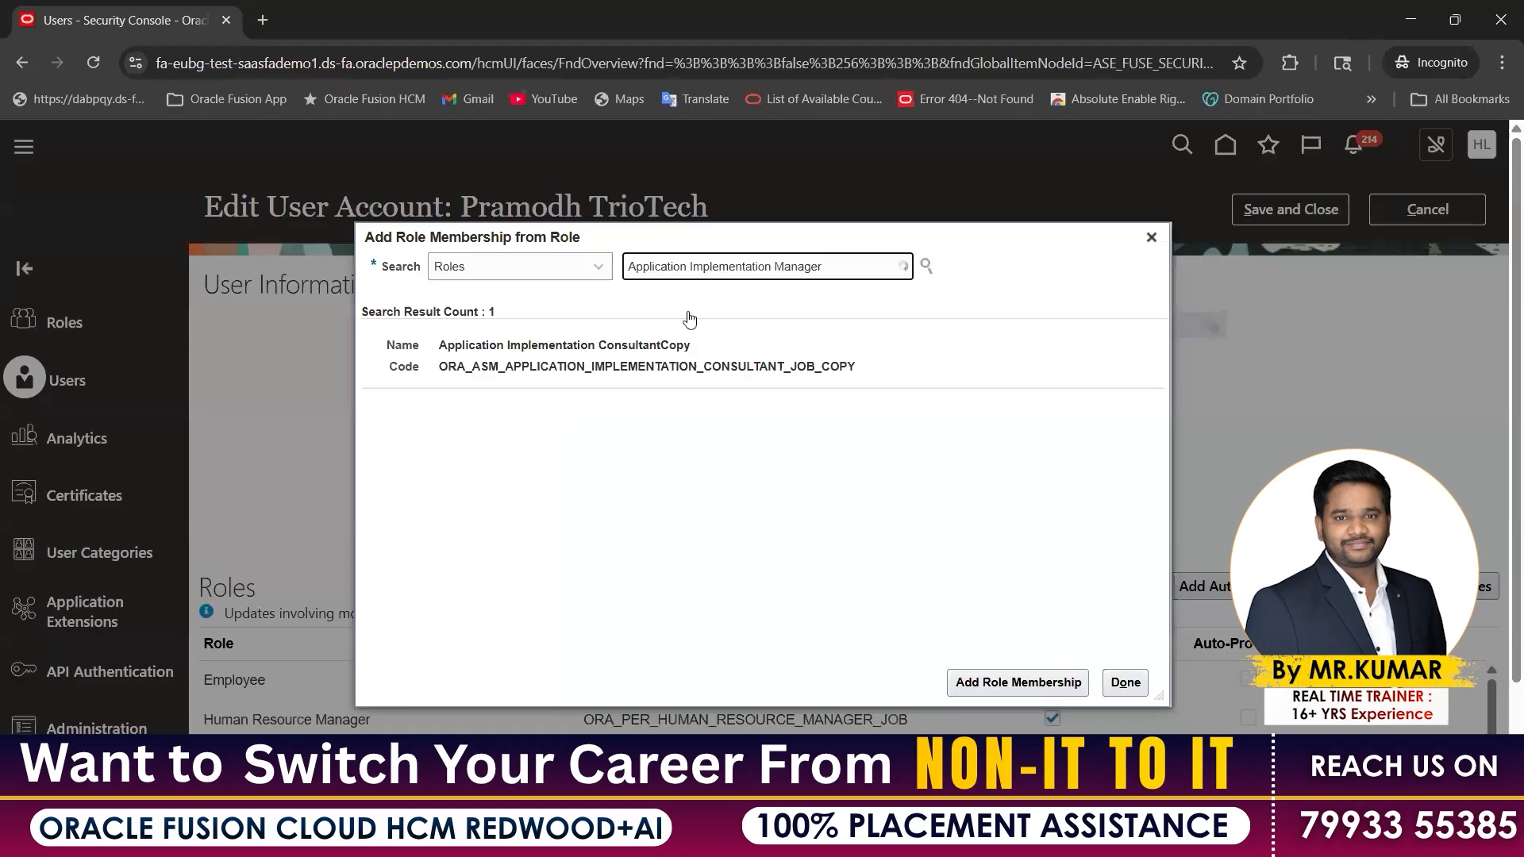
click(689, 318)
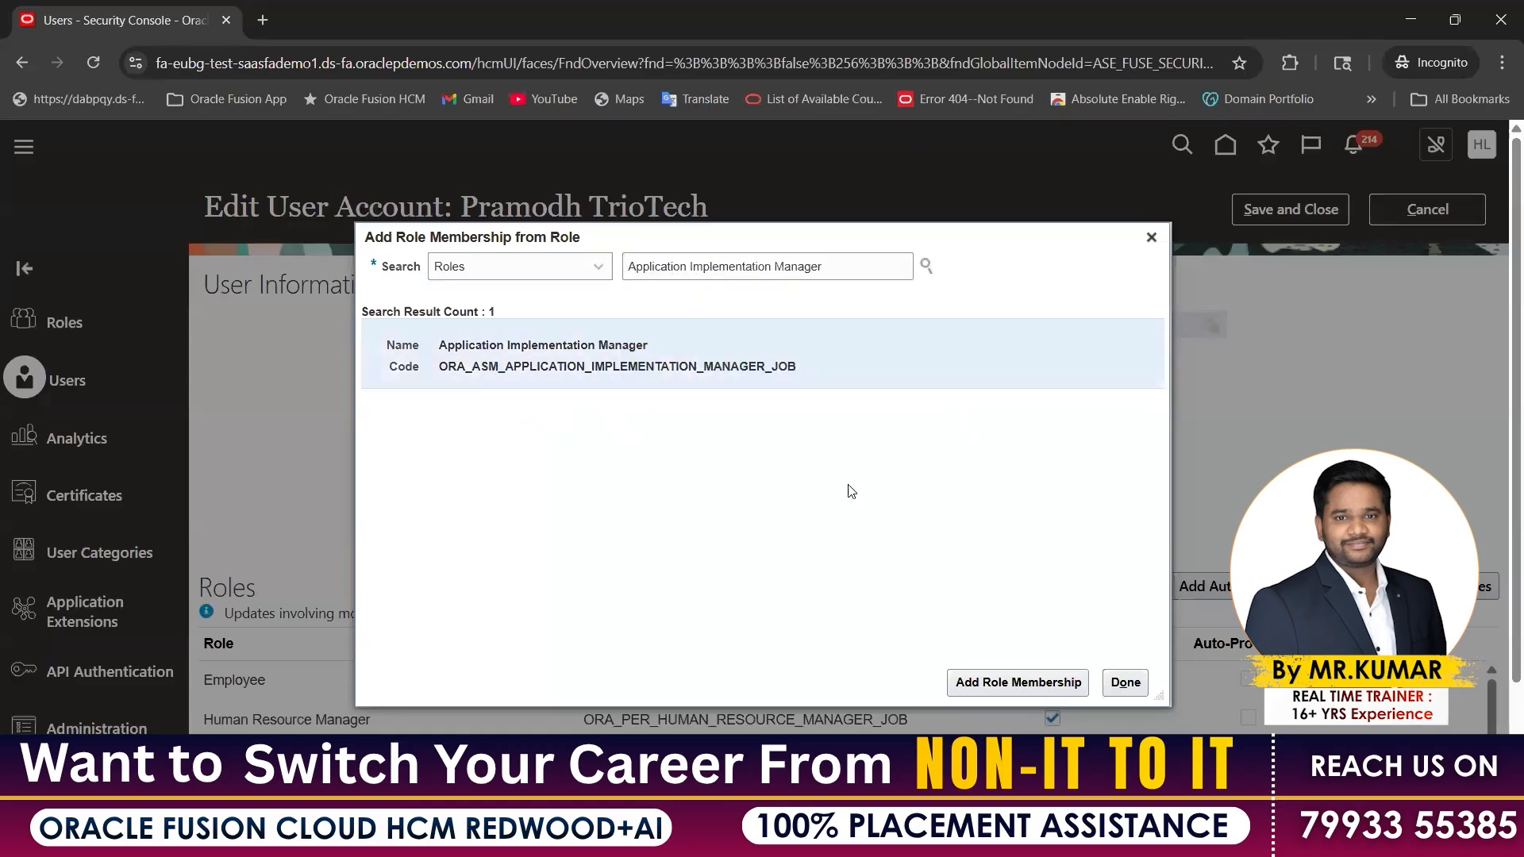
click(986, 680)
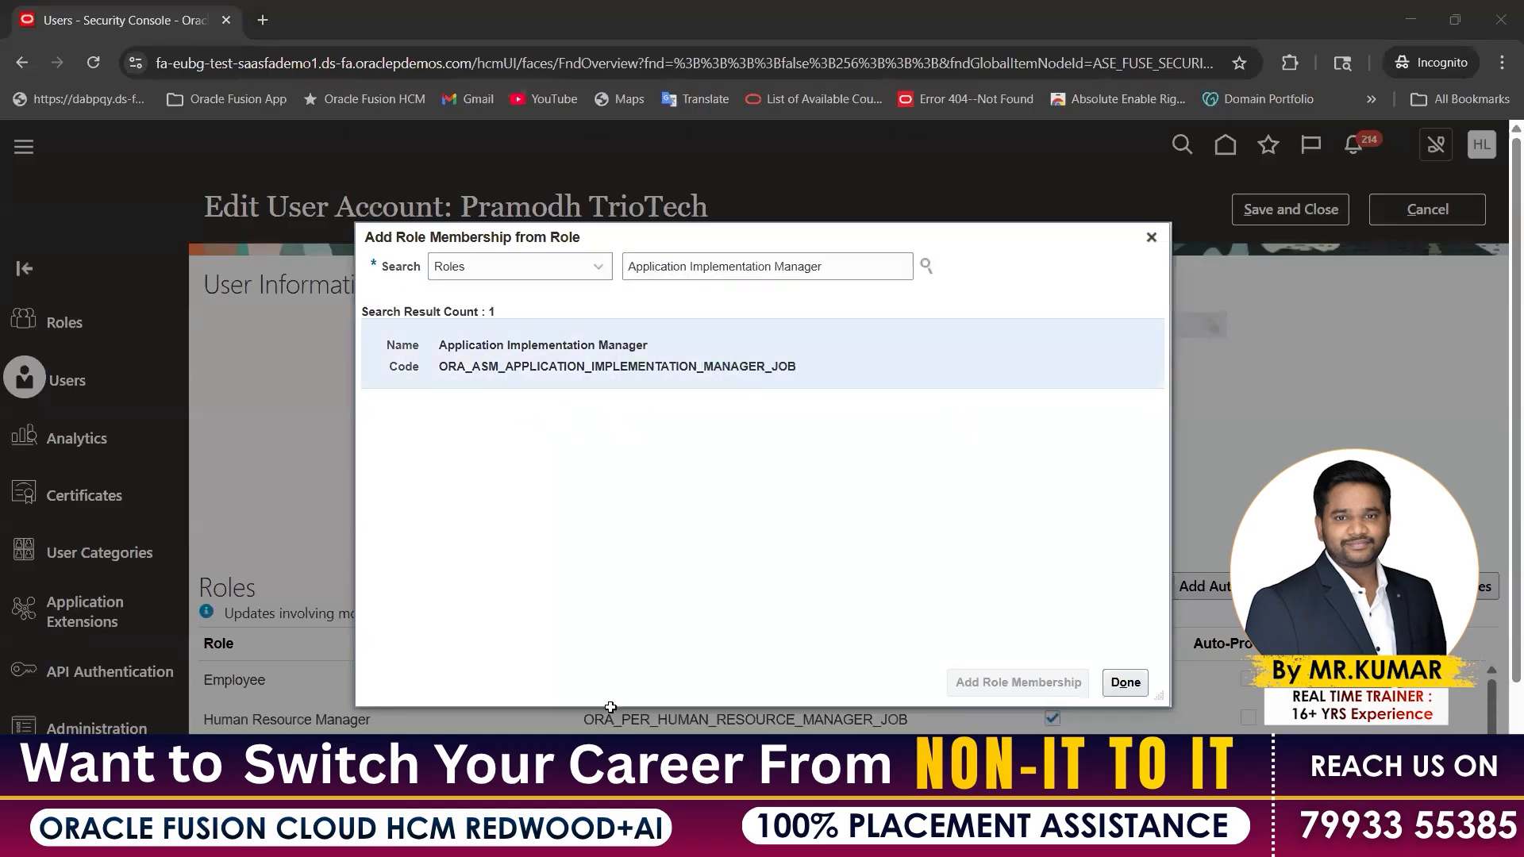
Search for the Application Implementation Administrator role and try adding it
key(alt+Tab)
key(alt+Tab)
key(ctrl+a)
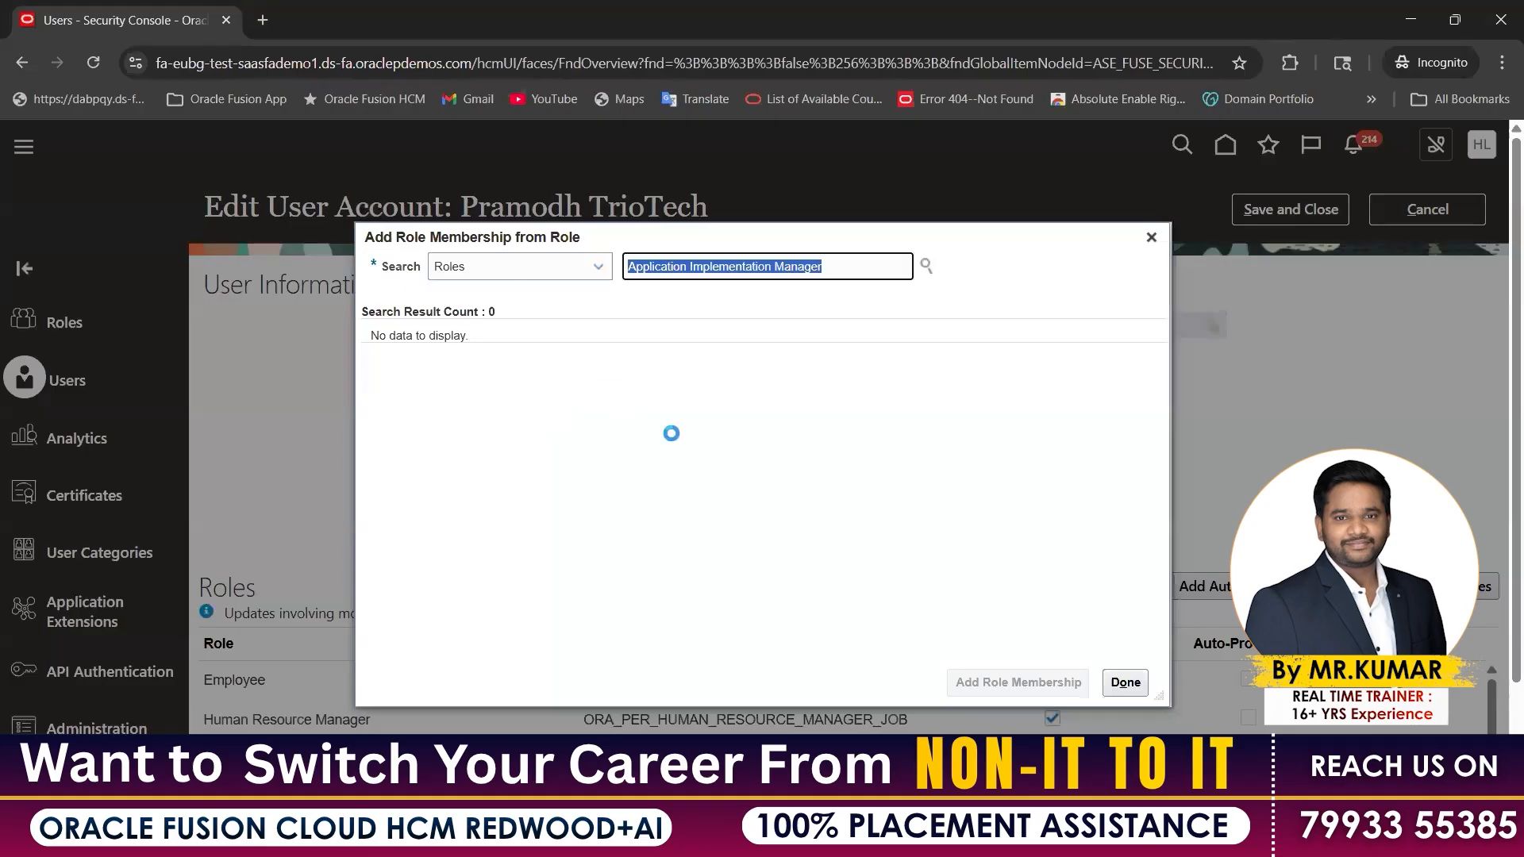
key(ctrl+v)
click(686, 356)
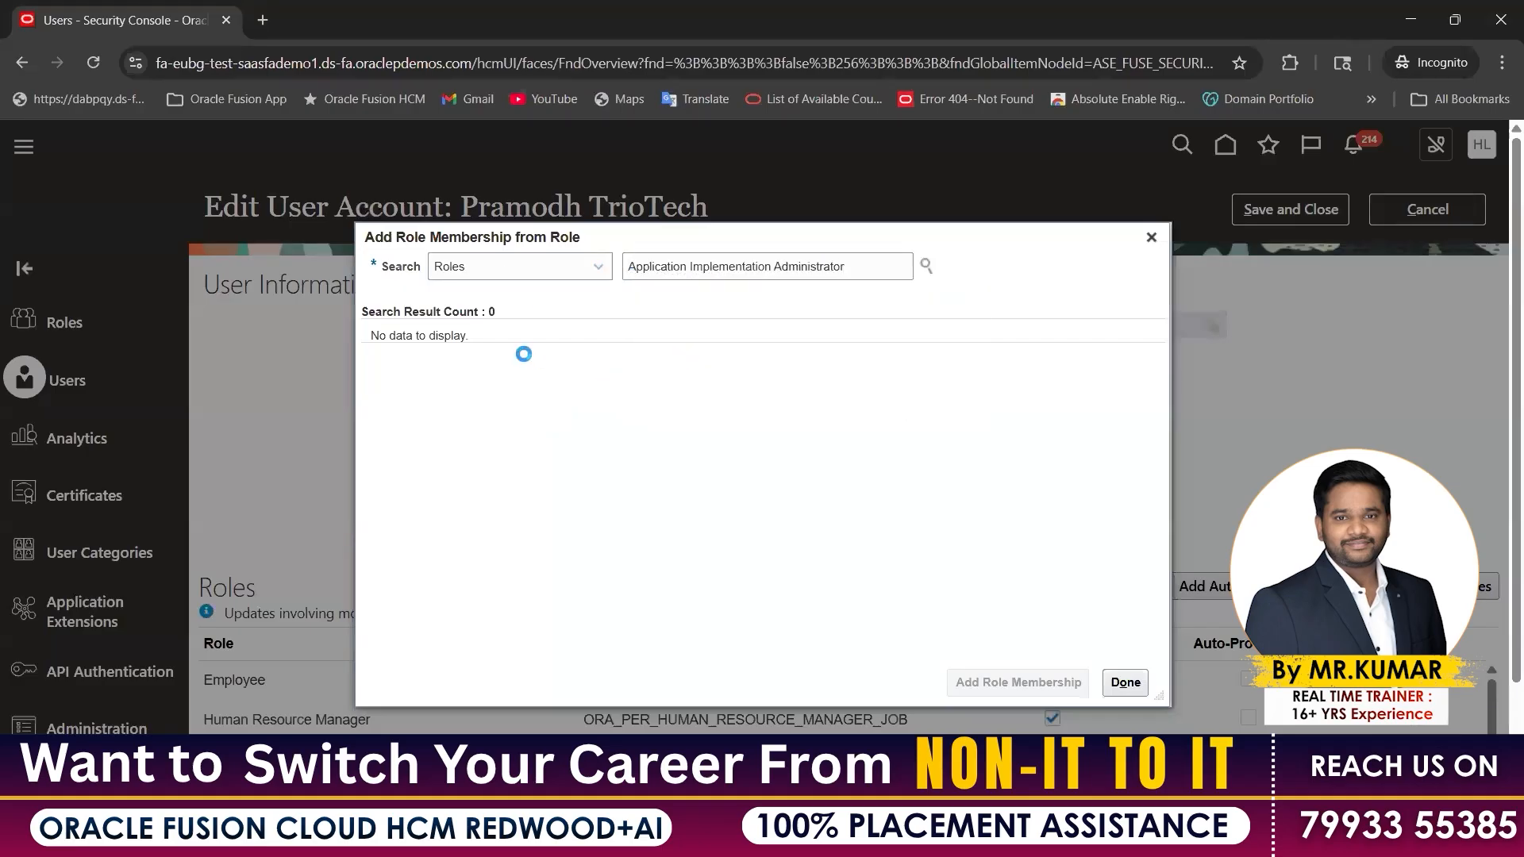
click(1013, 685)
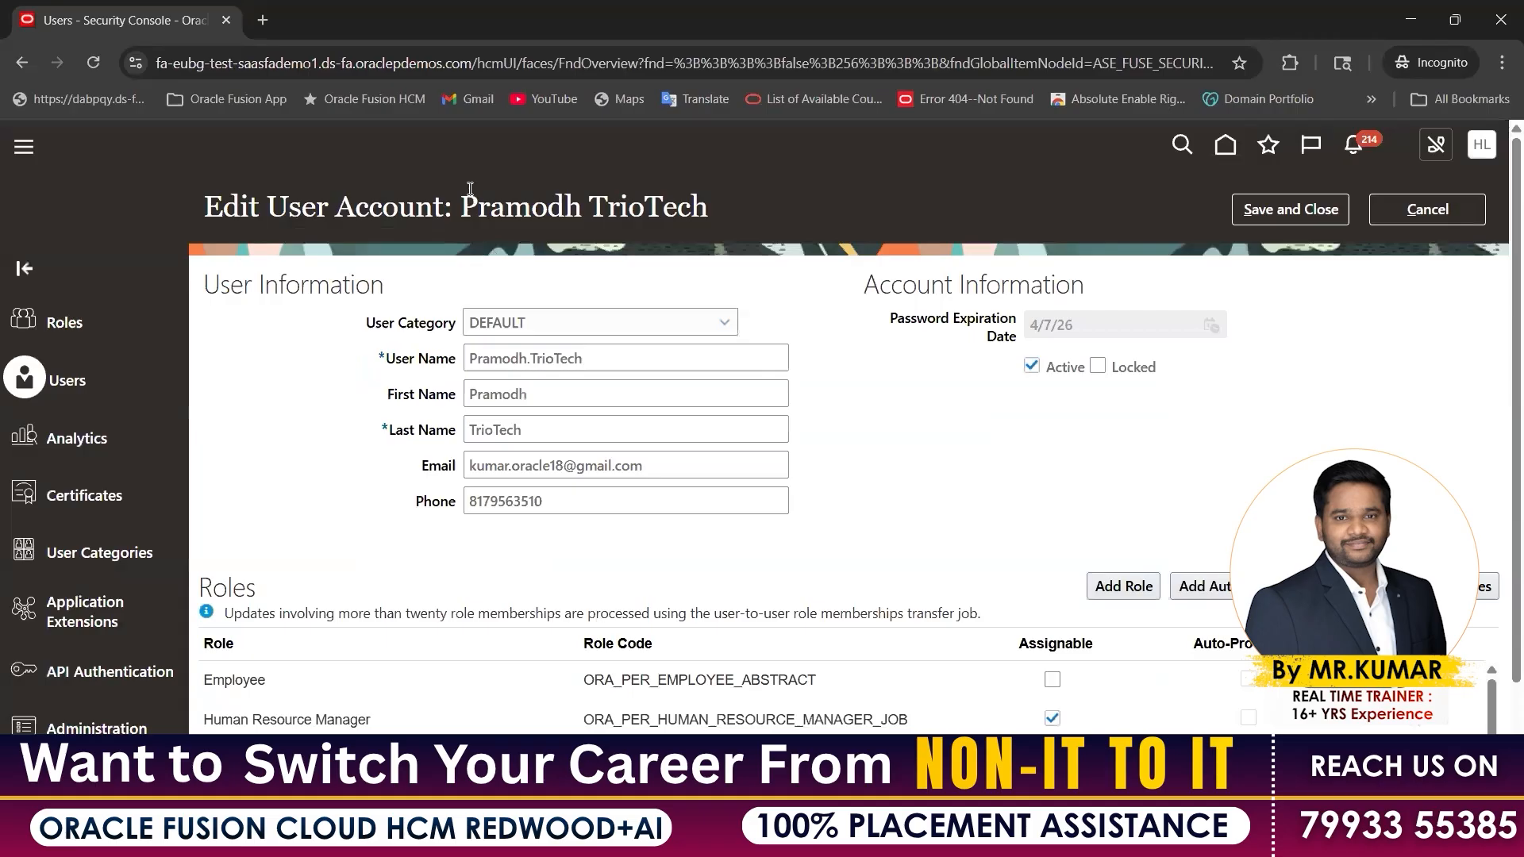
drag(465, 198, 689, 211)
Review the Roles table, then save and close the user account
drag(586, 360, 411, 375)
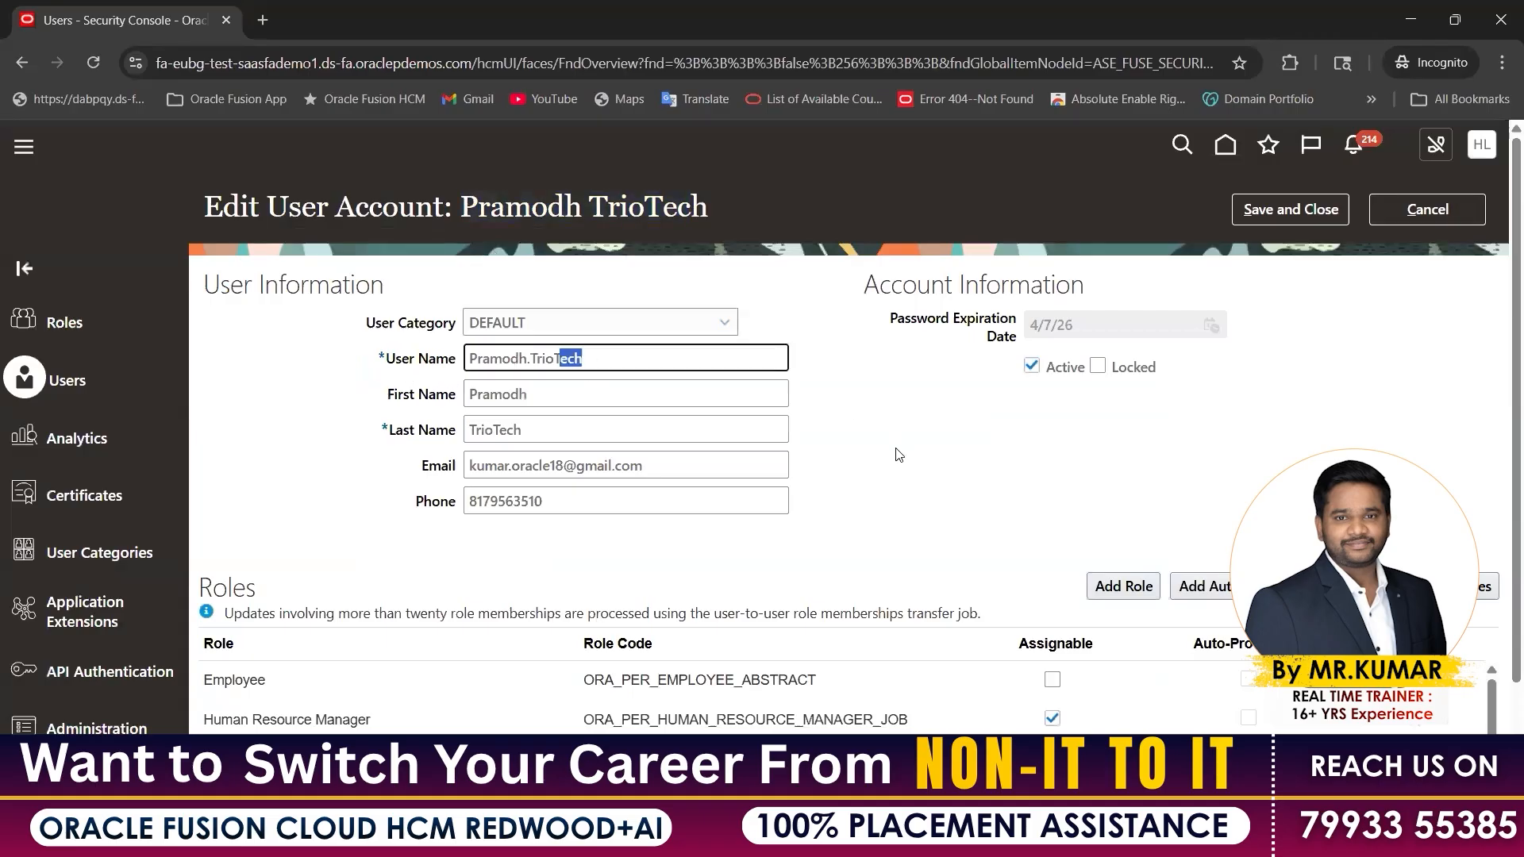
scroll(897, 447, down, 2)
double_click(247, 450)
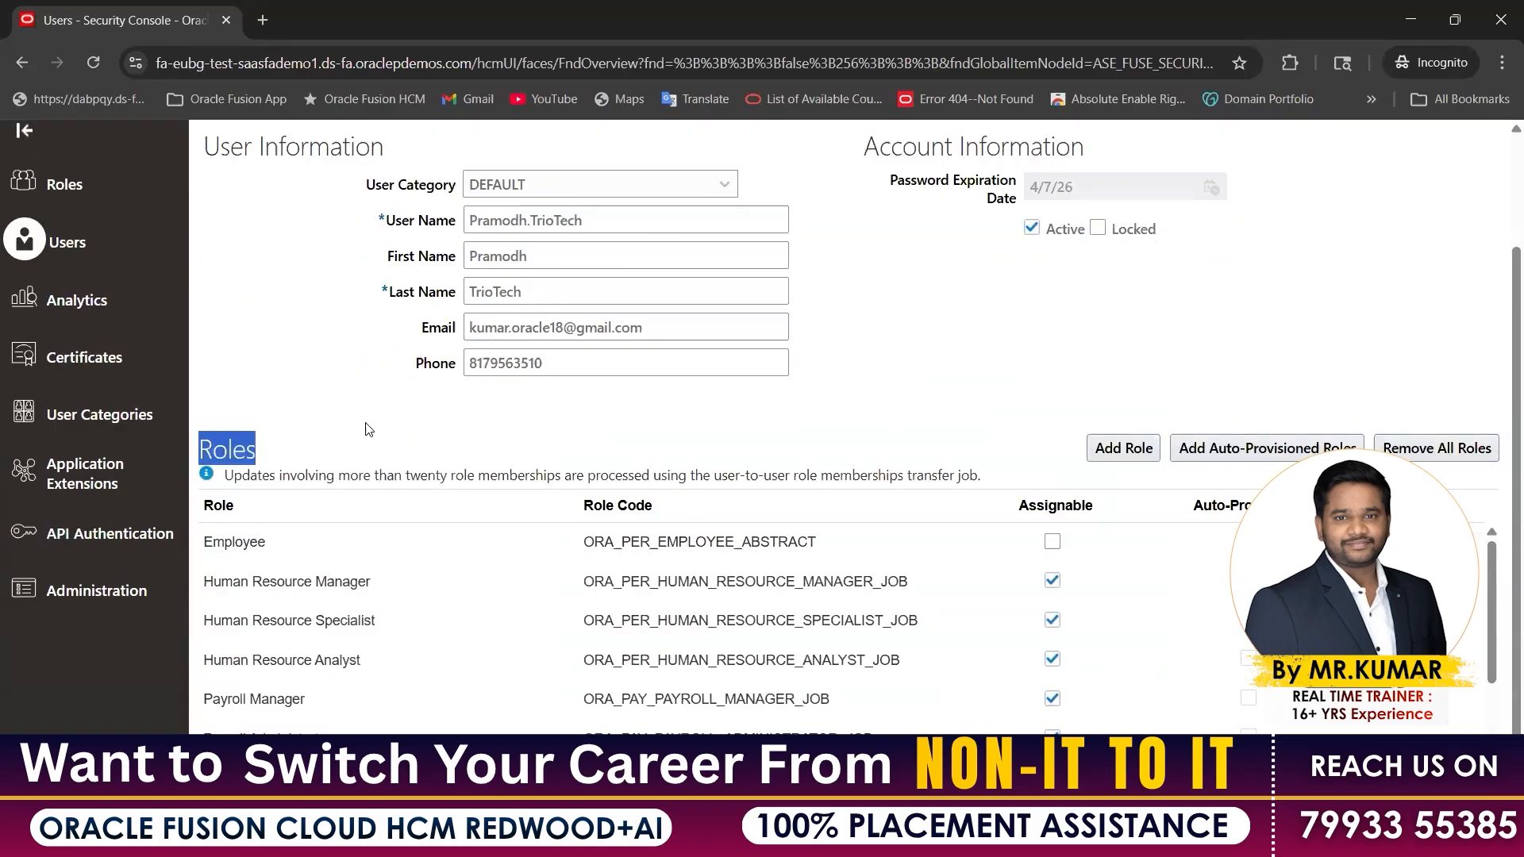
scroll(281, 675, down, 3)
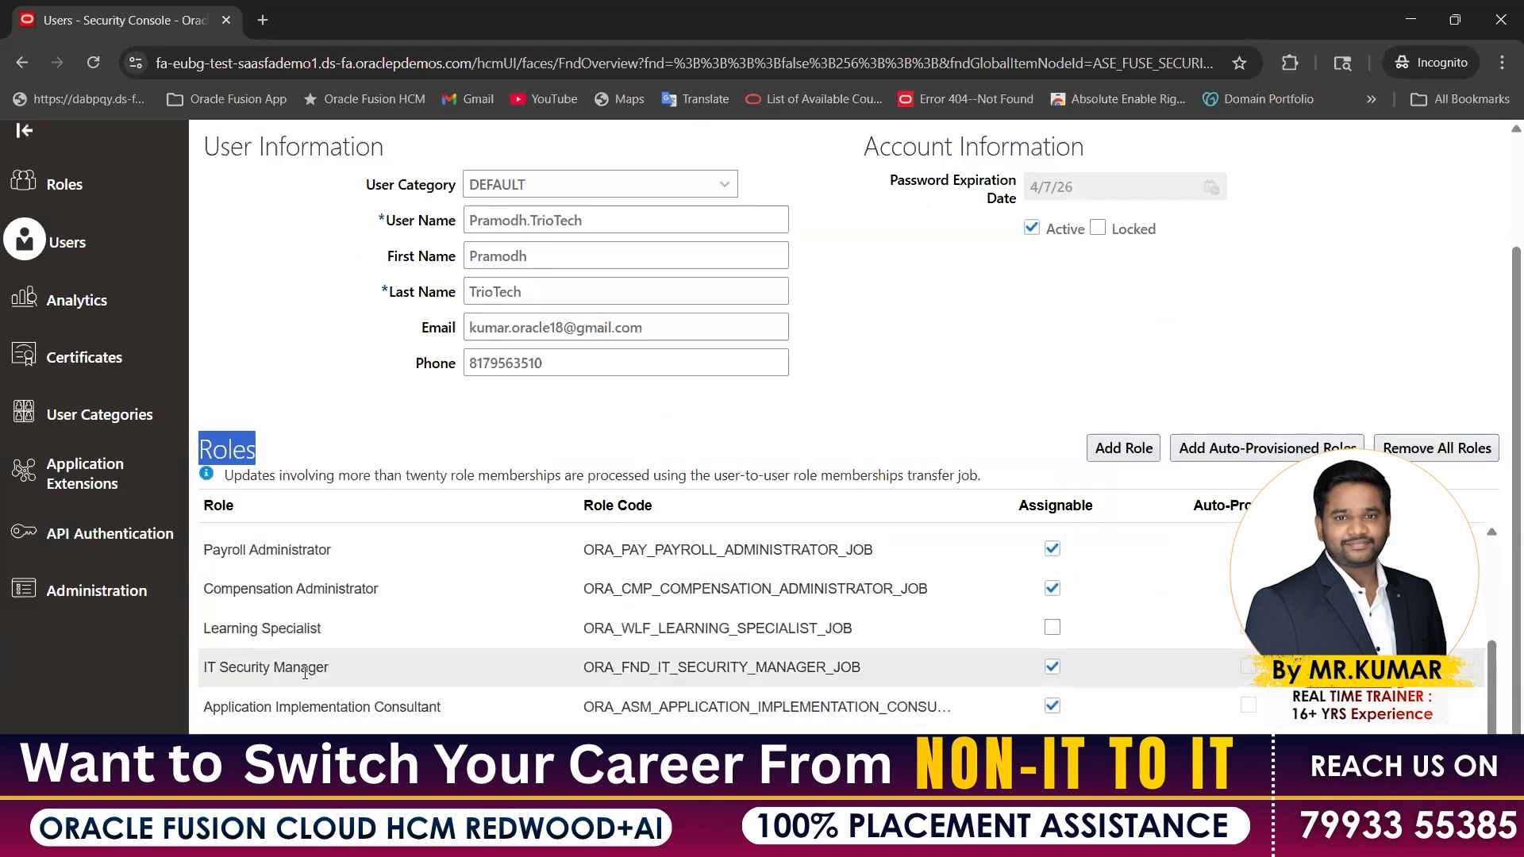
scroll(1088, 460, up, 2)
click(1300, 208)
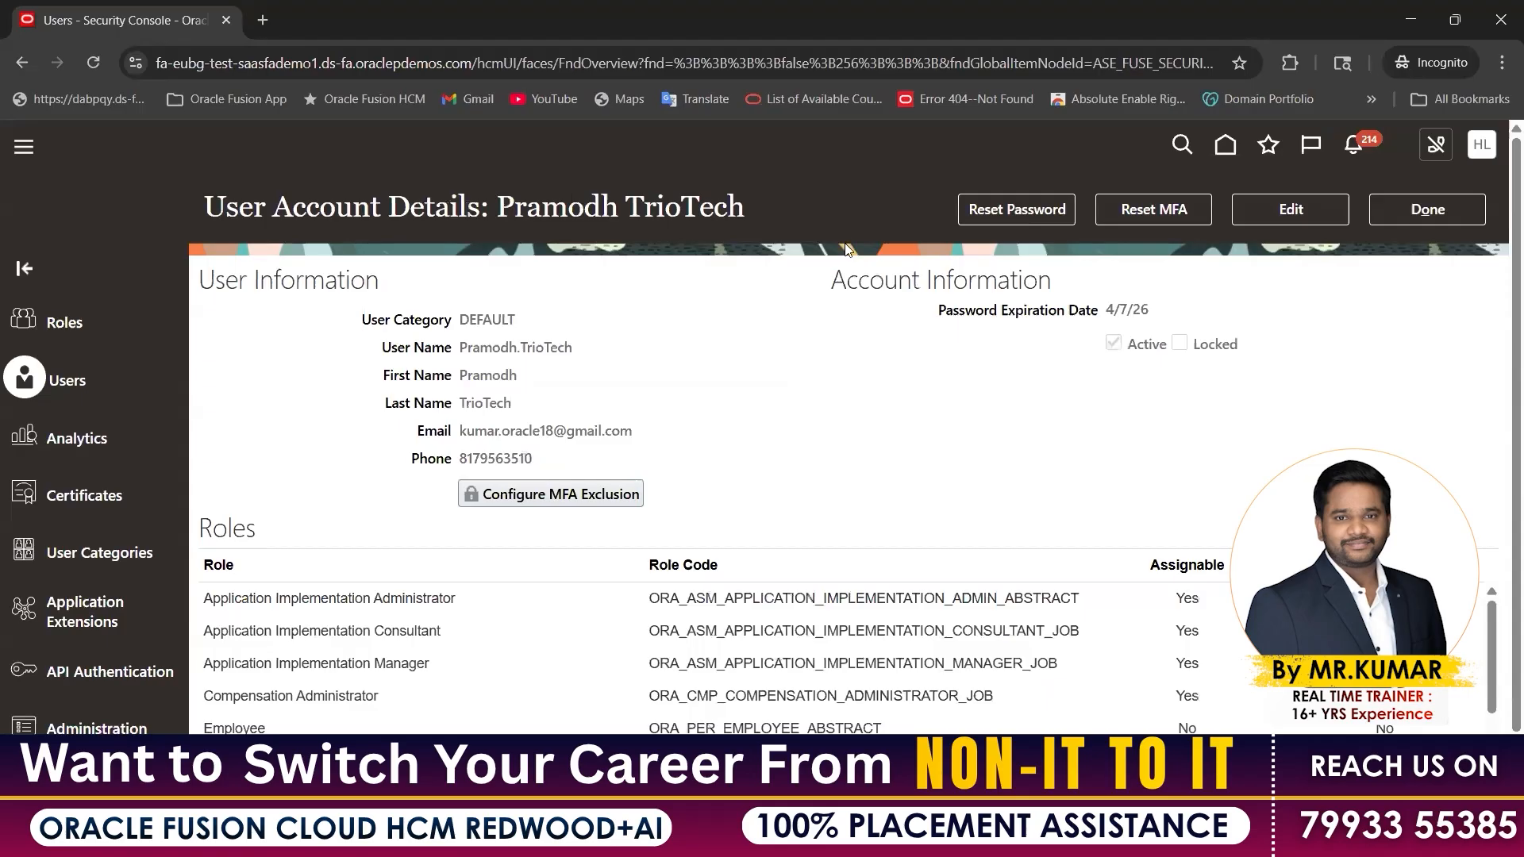
Scroll through the saved roles on the User Account Details page
drag(708, 219, 498, 210)
drag(262, 523, 200, 540)
scroll(268, 616, down, 2)
scroll(262, 621, down, 3)
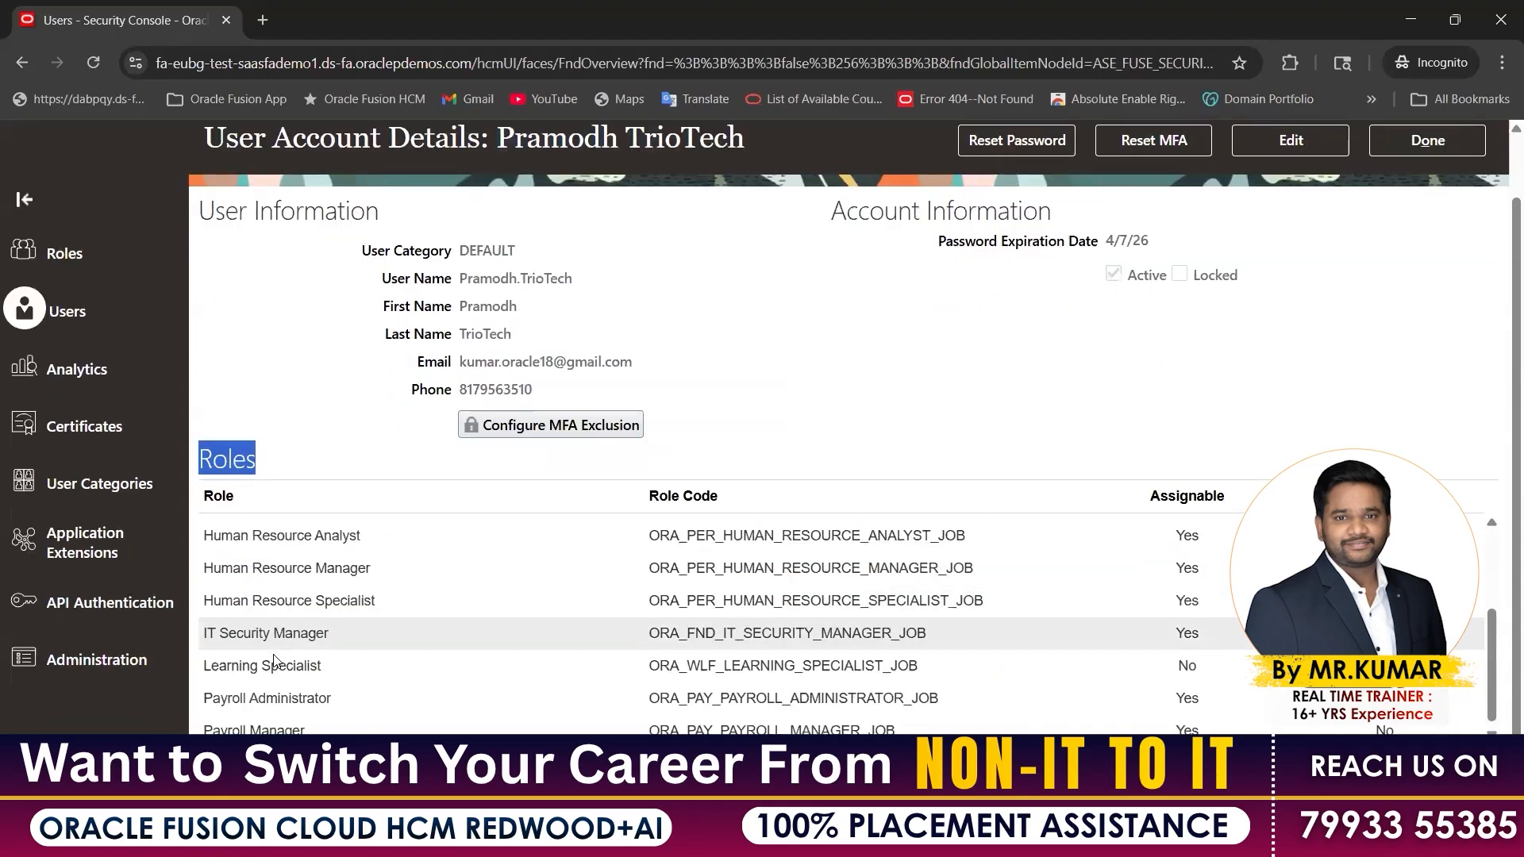
scroll(283, 644, up, 4)
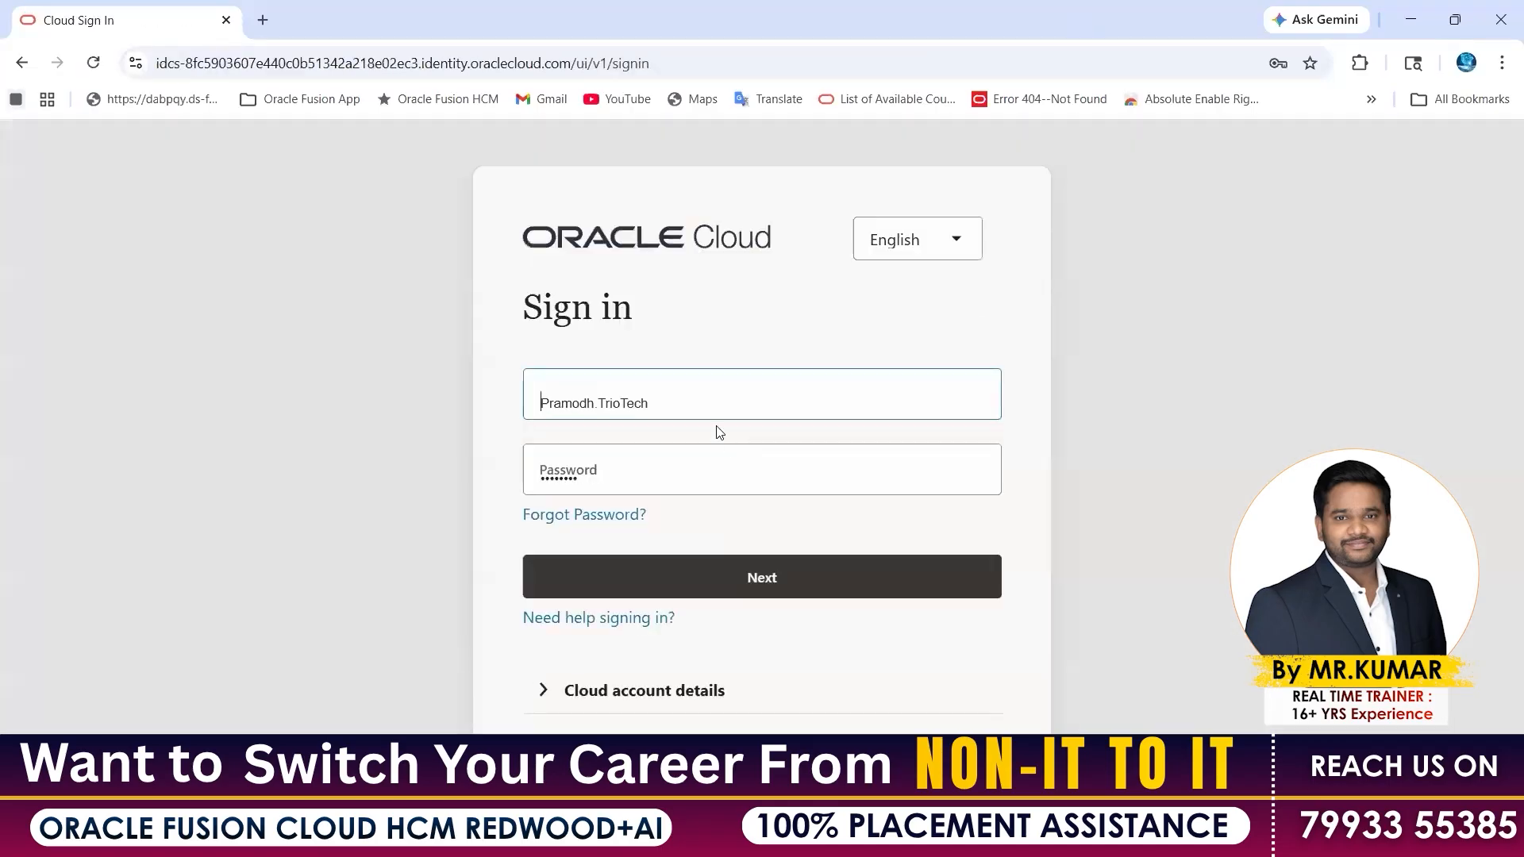
Sign in as the new user using the saved credentials
click(692, 407)
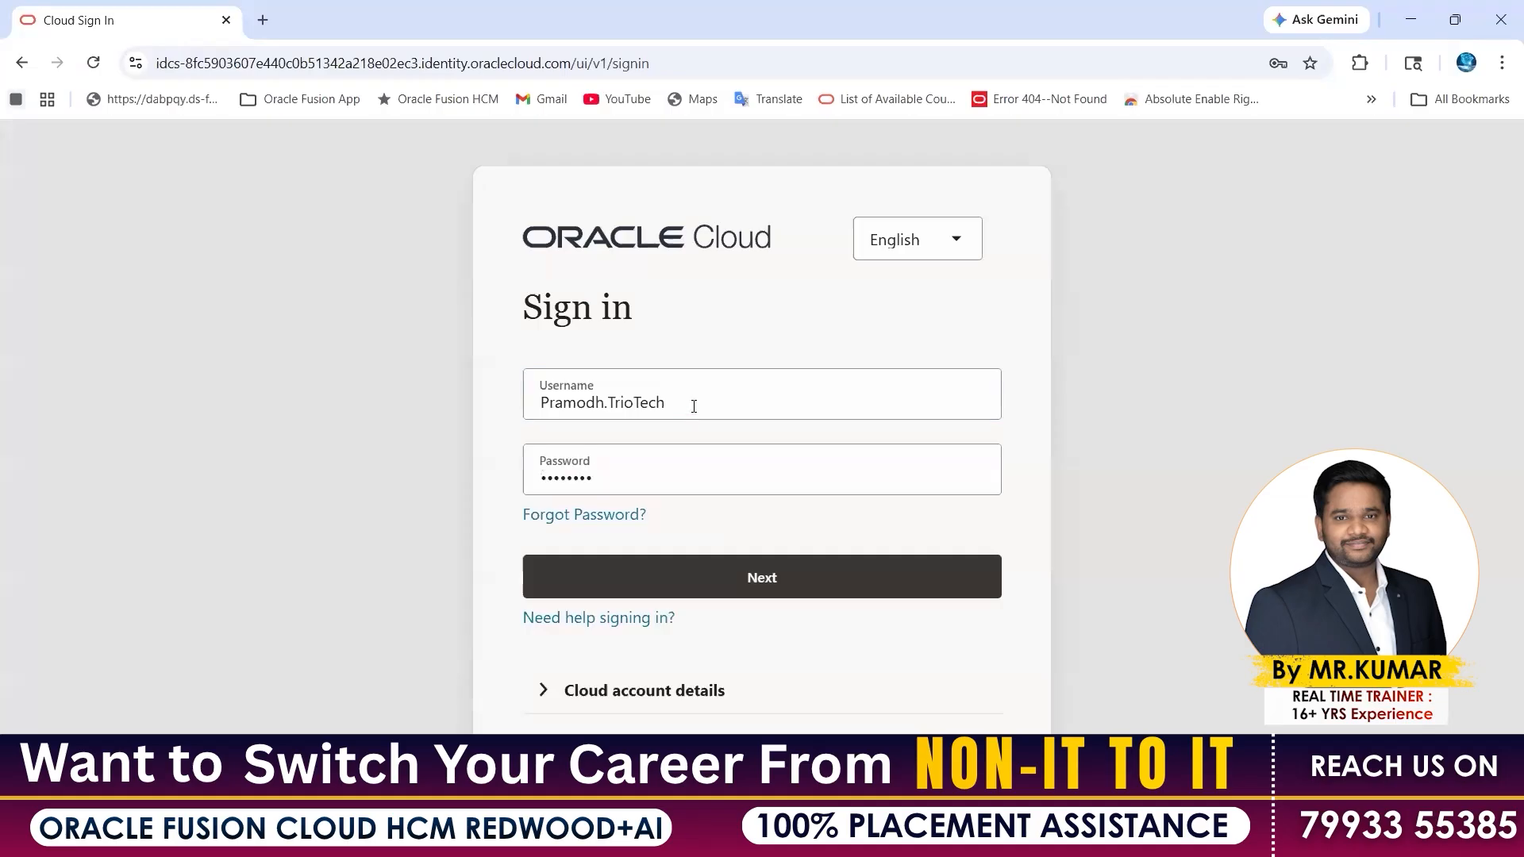
click(566, 407)
click(719, 578)
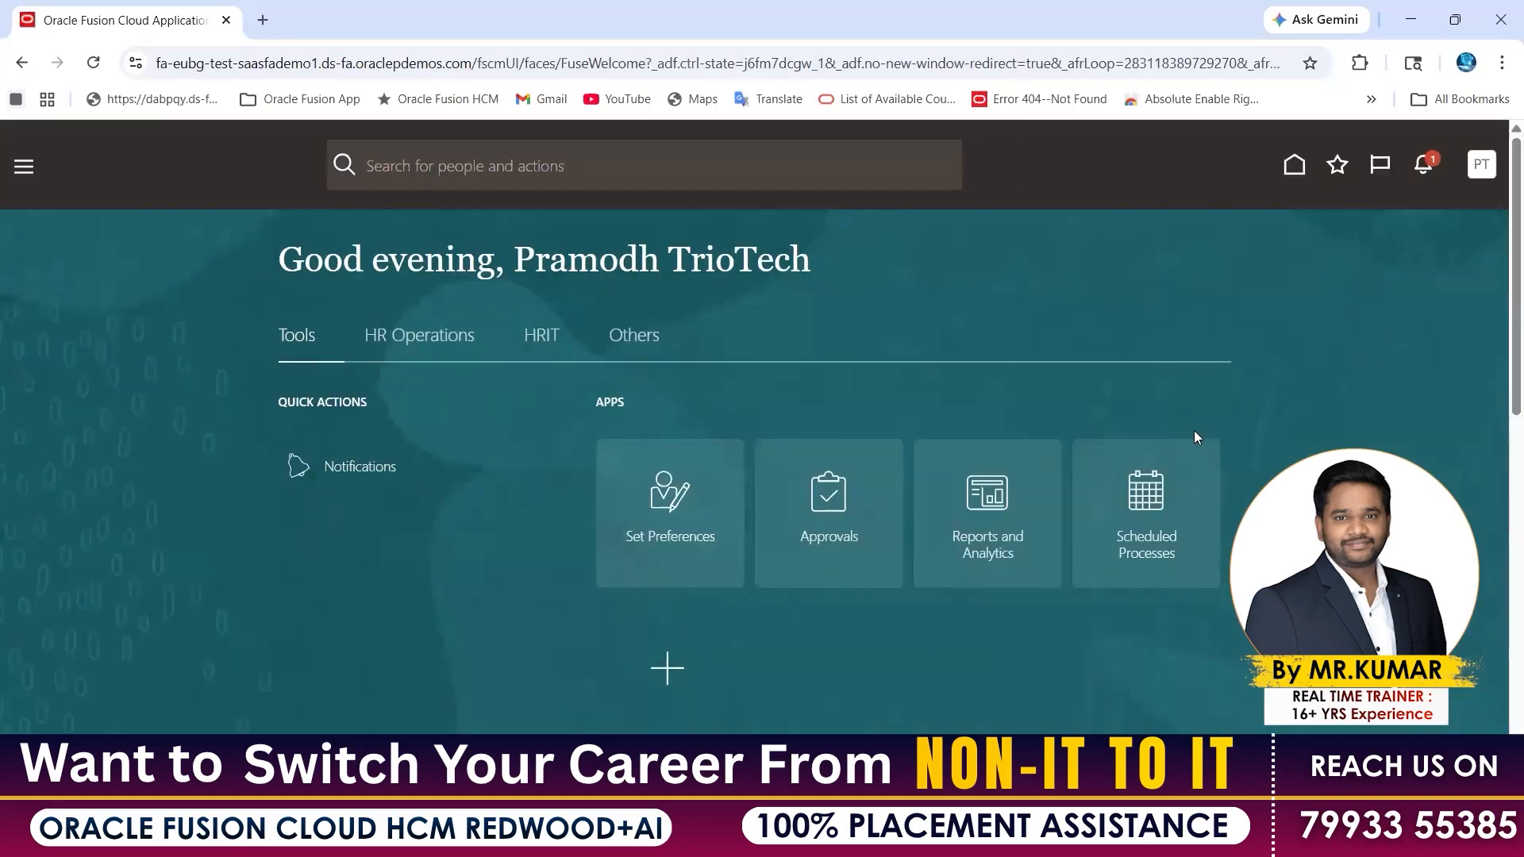
Sign out, sign back in as the new user, and move to the private window
click(1481, 164)
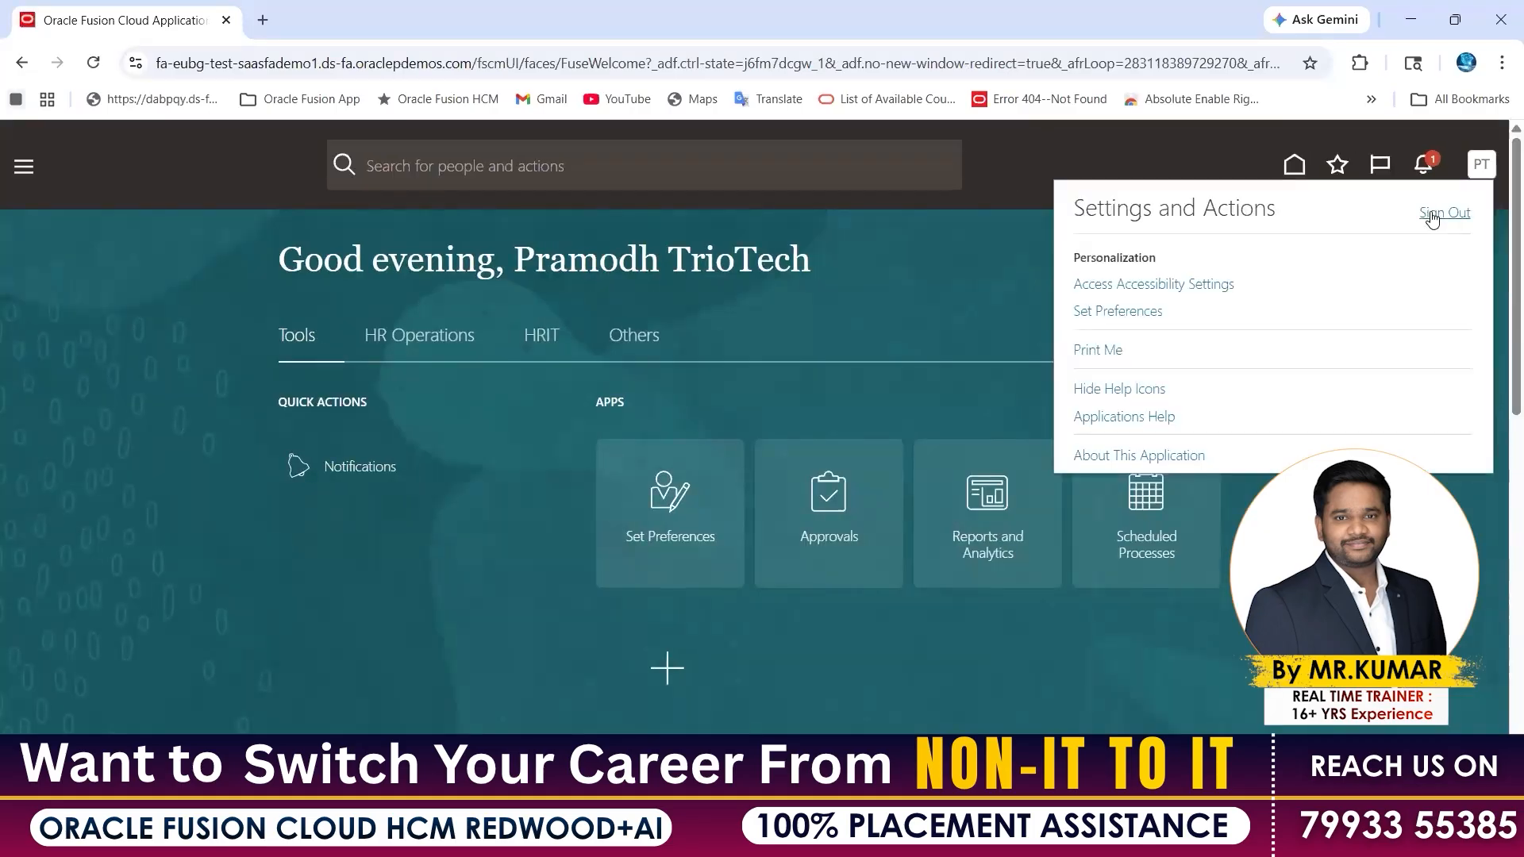
click(1433, 220)
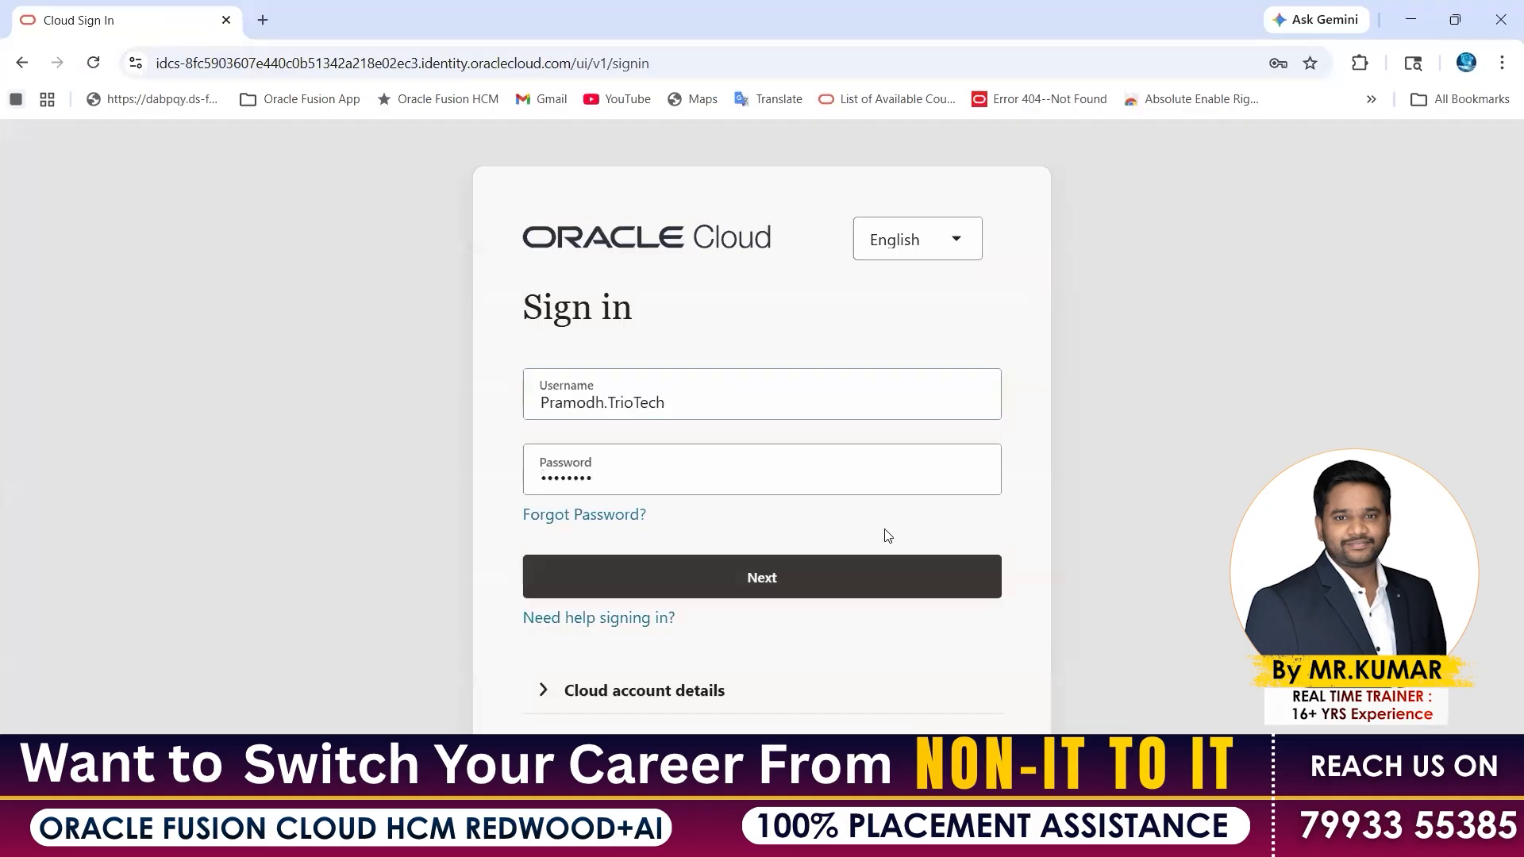
click(745, 585)
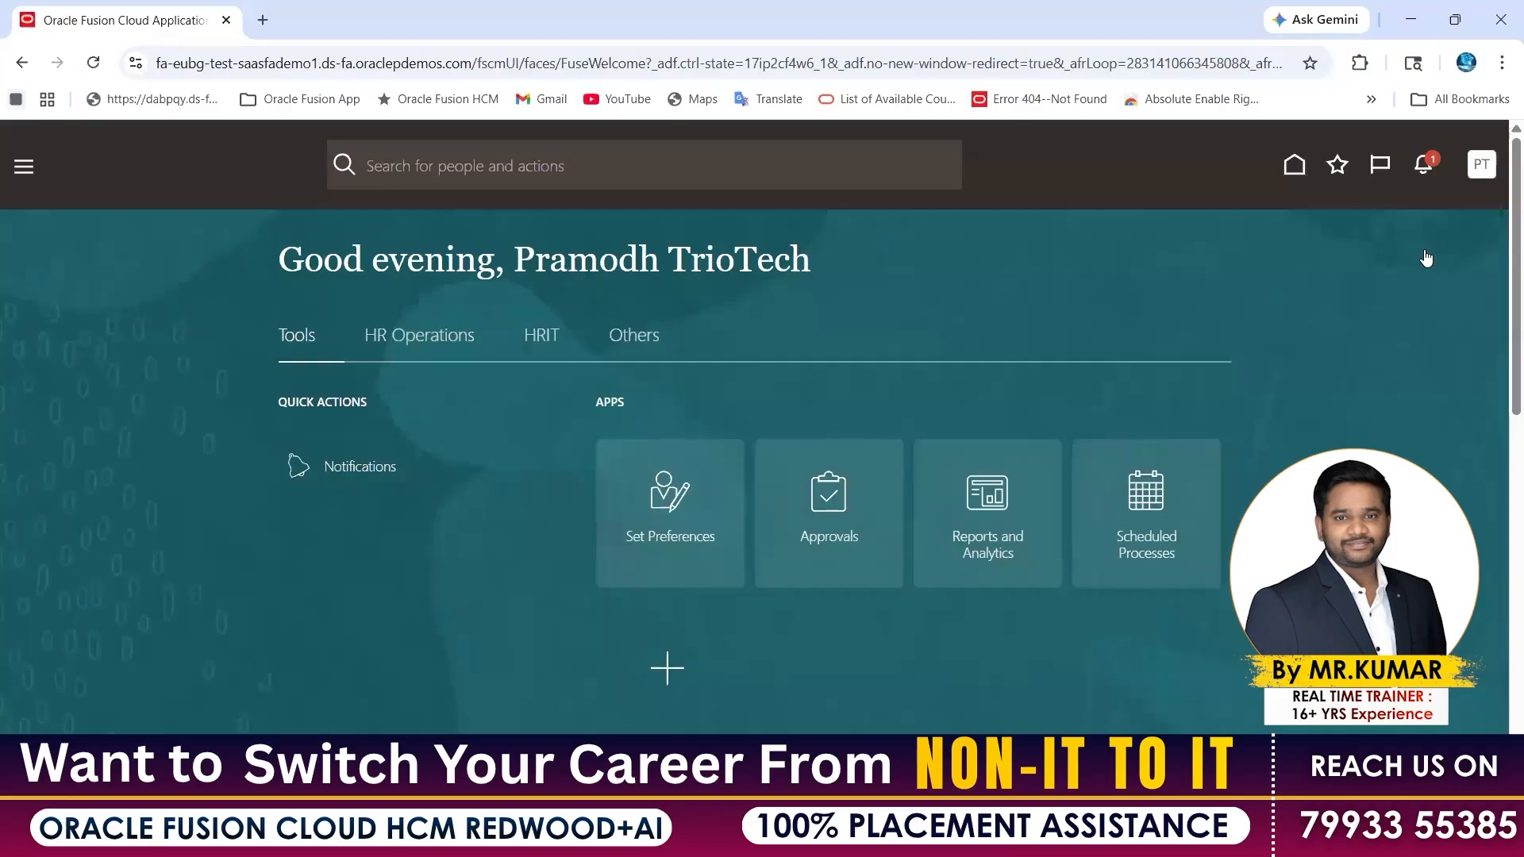
key(alt+Tab)
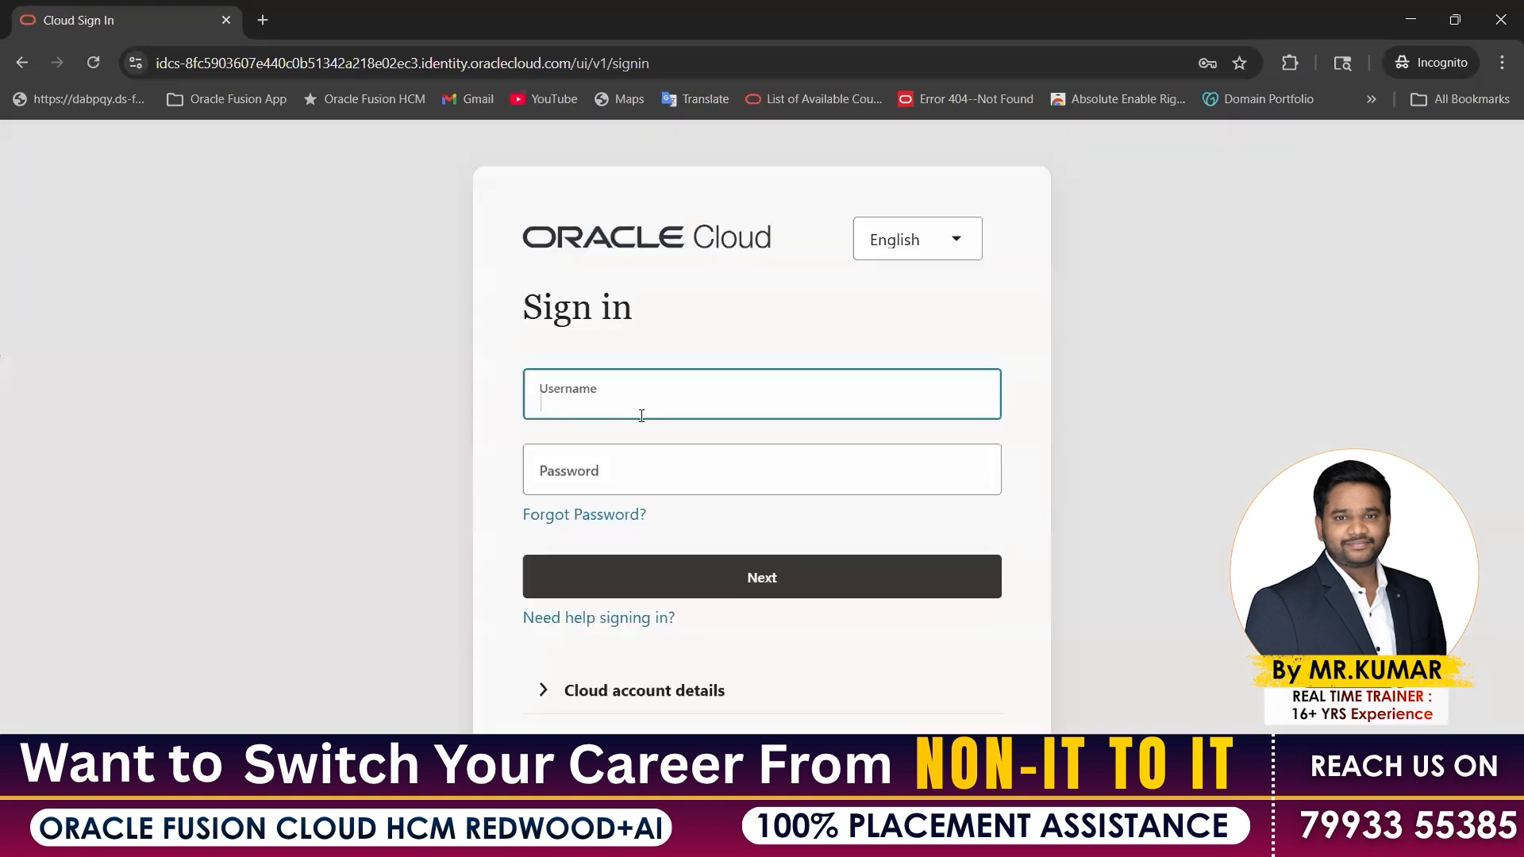
Sign in privately with the new user's saved login and highlight the name in the greeting
text(pra)
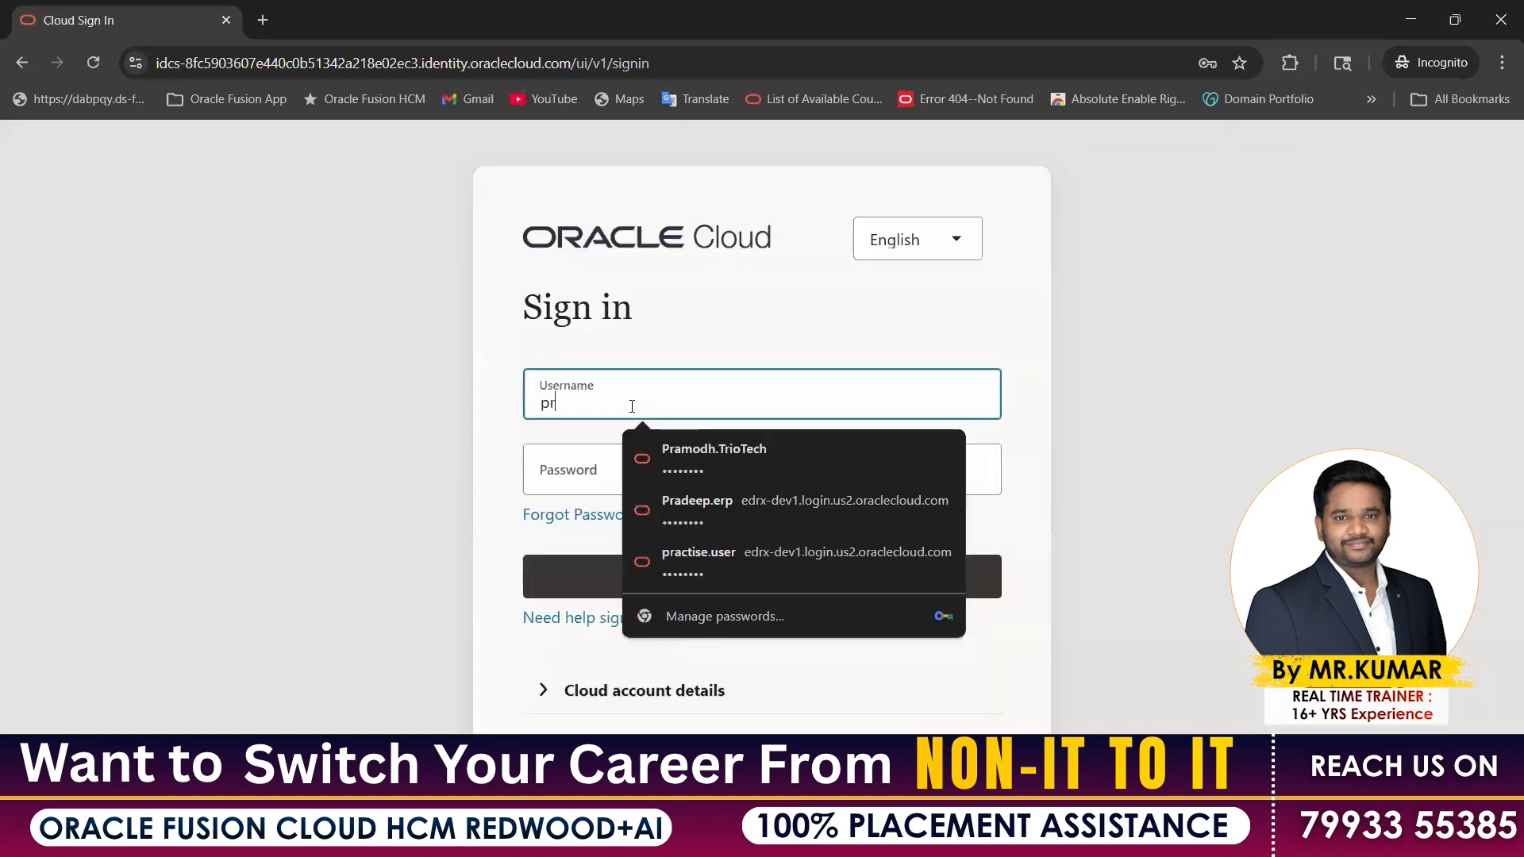
click(835, 446)
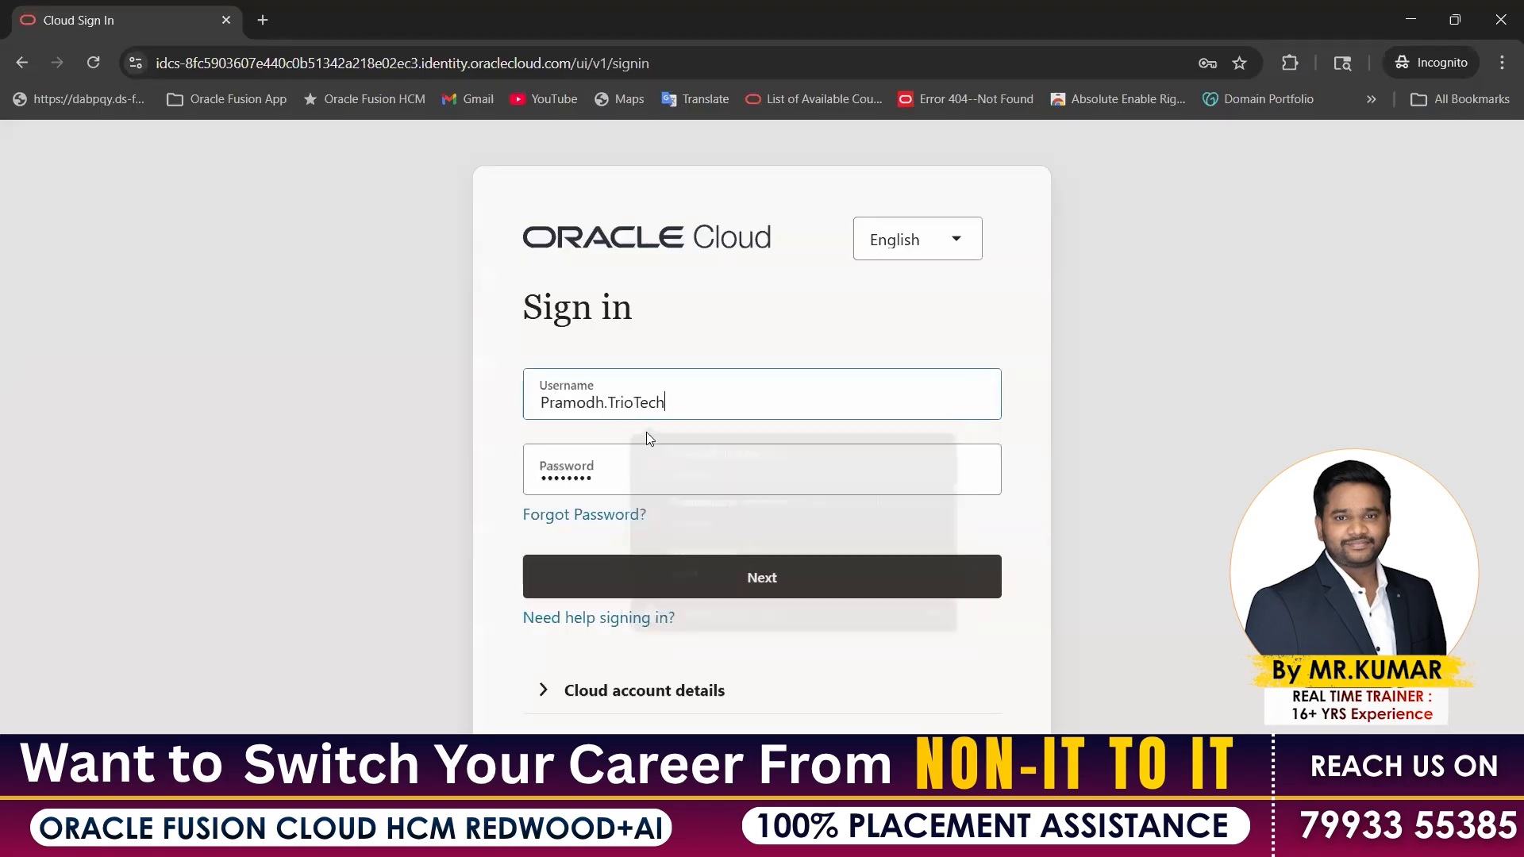
click(651, 581)
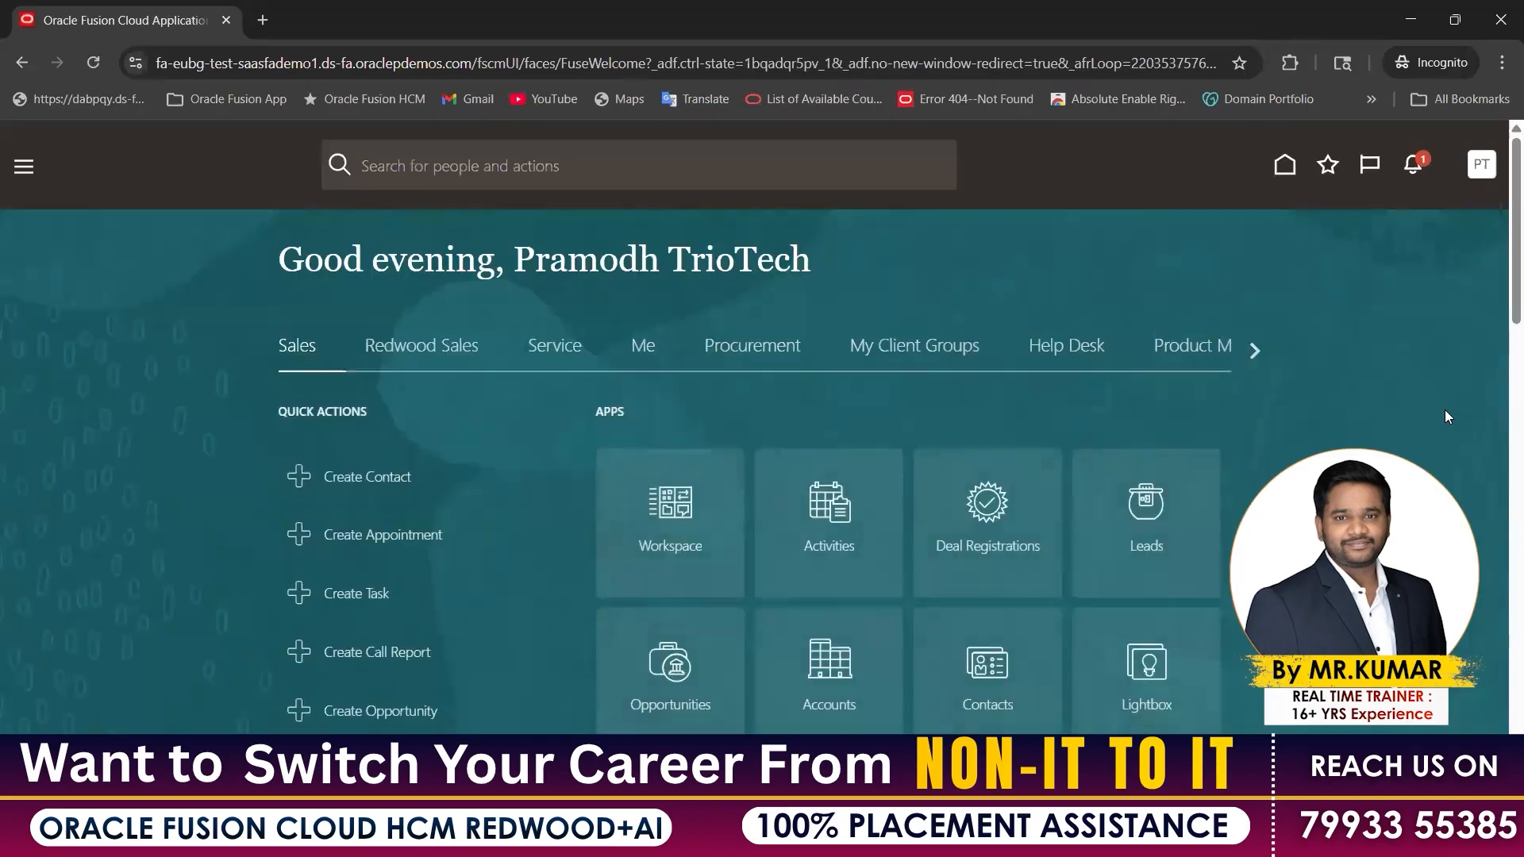
drag(514, 265, 803, 265)
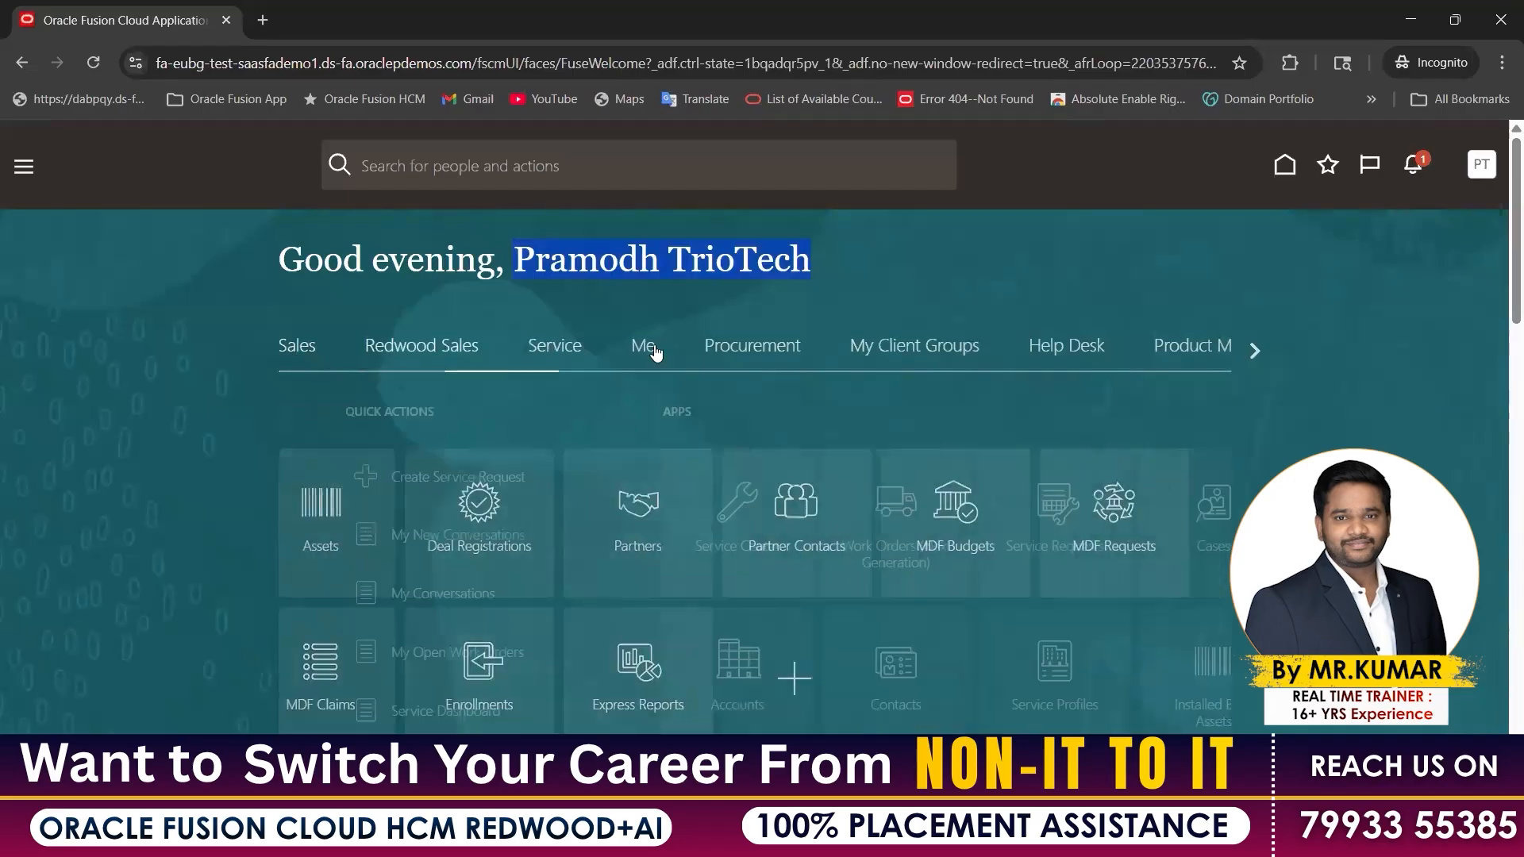
Scroll through the home page areas and review the apps under Tools
click(1253, 350)
click(1252, 350)
click(1252, 350)
click(1253, 350)
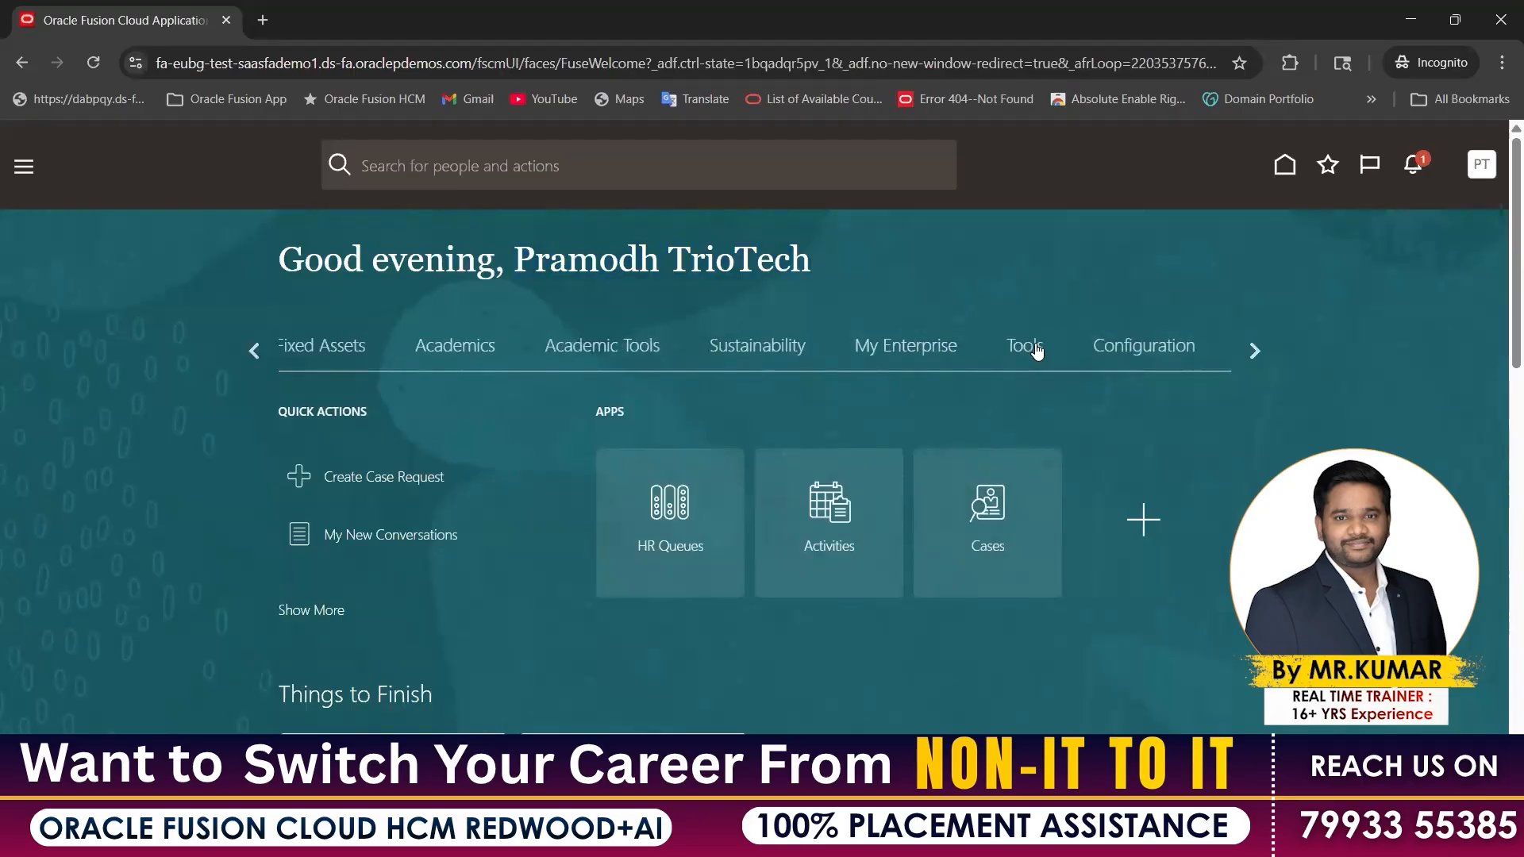
click(1033, 354)
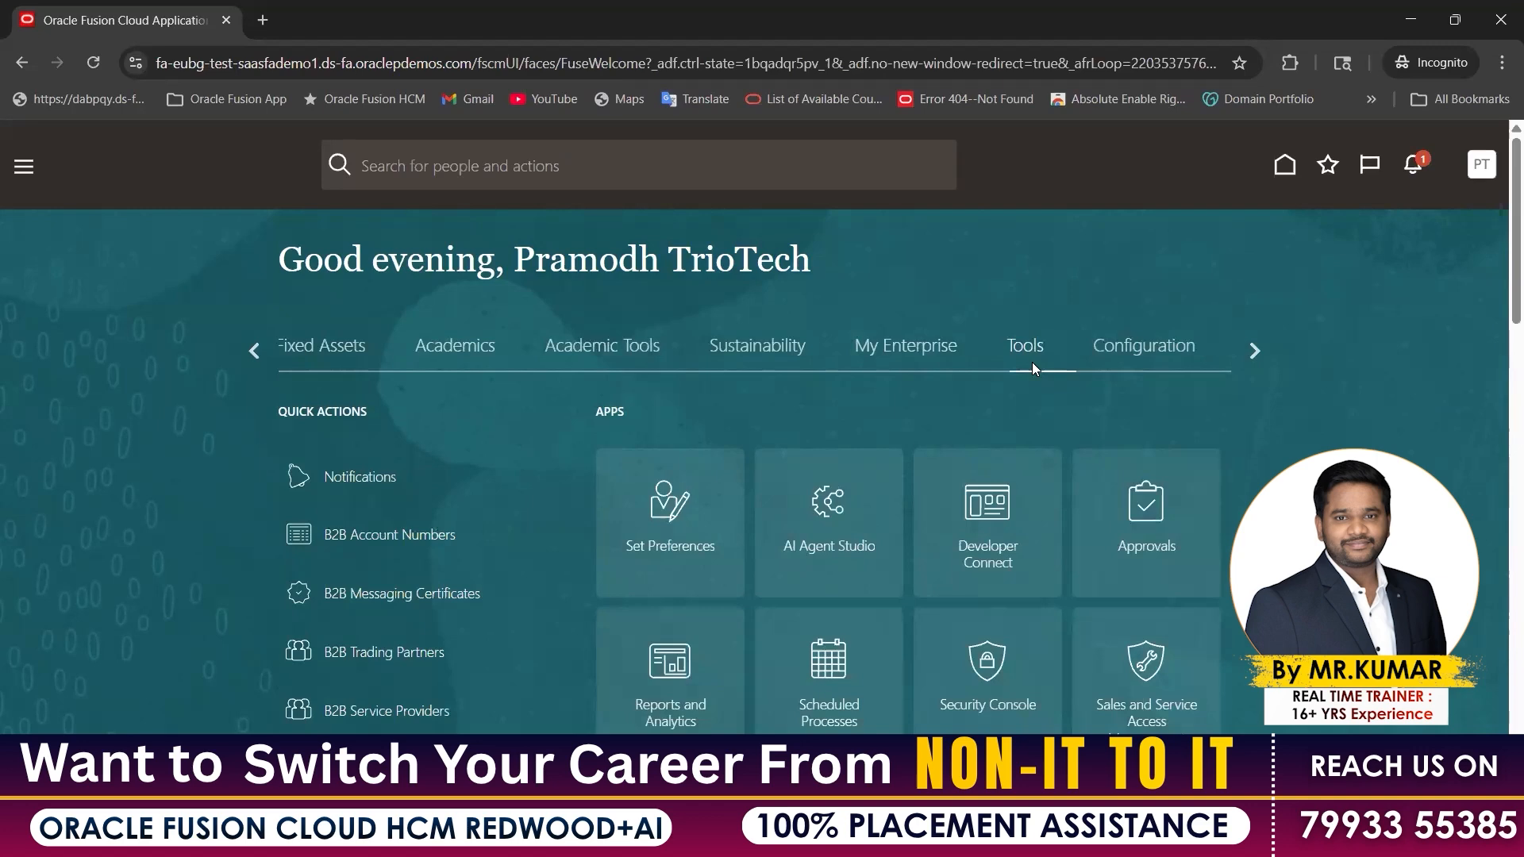
scroll(1003, 444, down, 3)
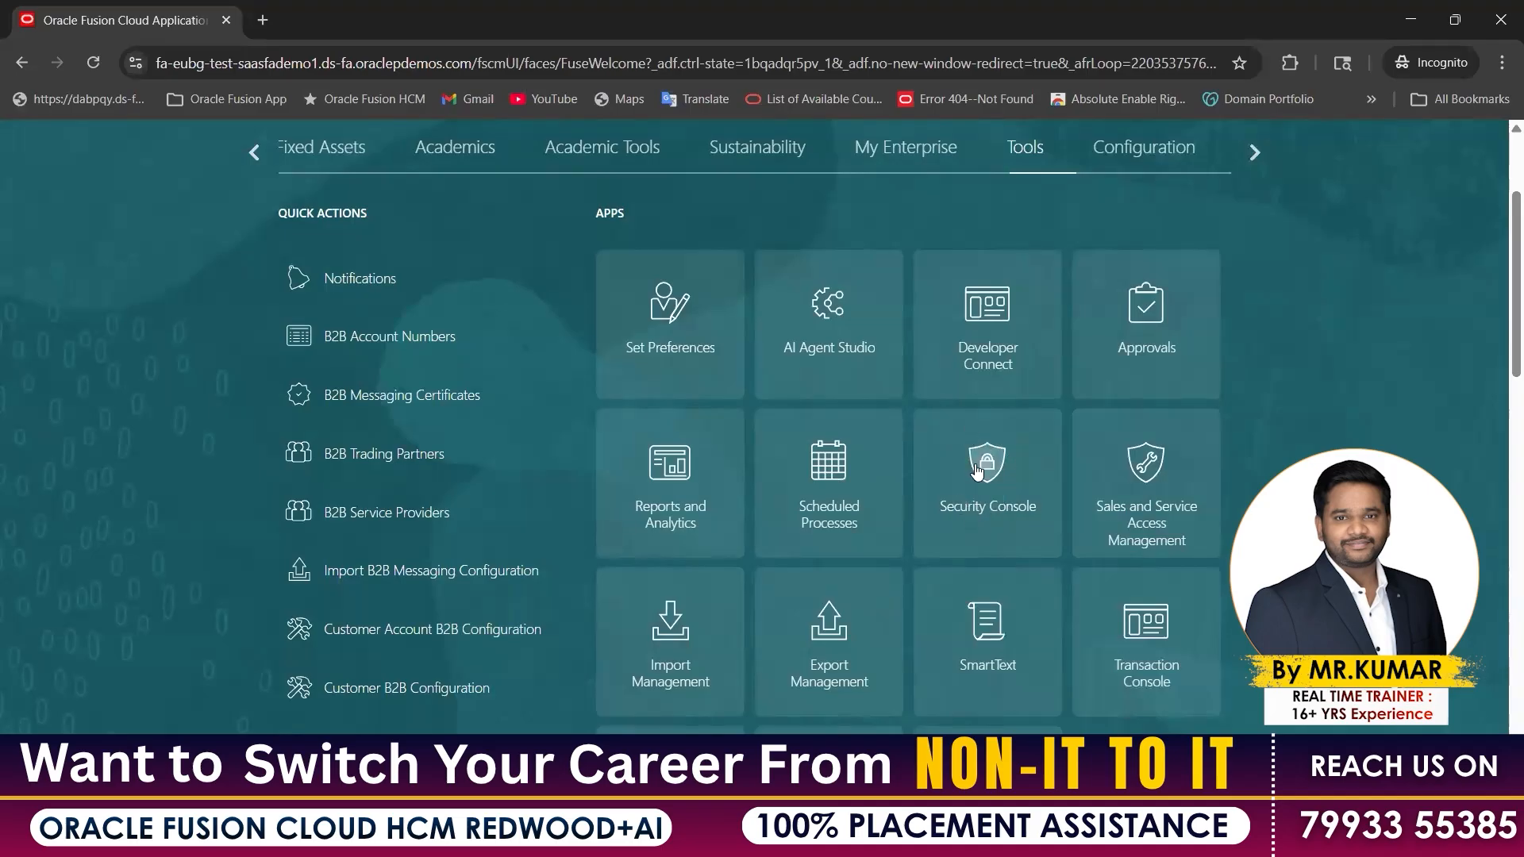
scroll(166, 367, up, 3)
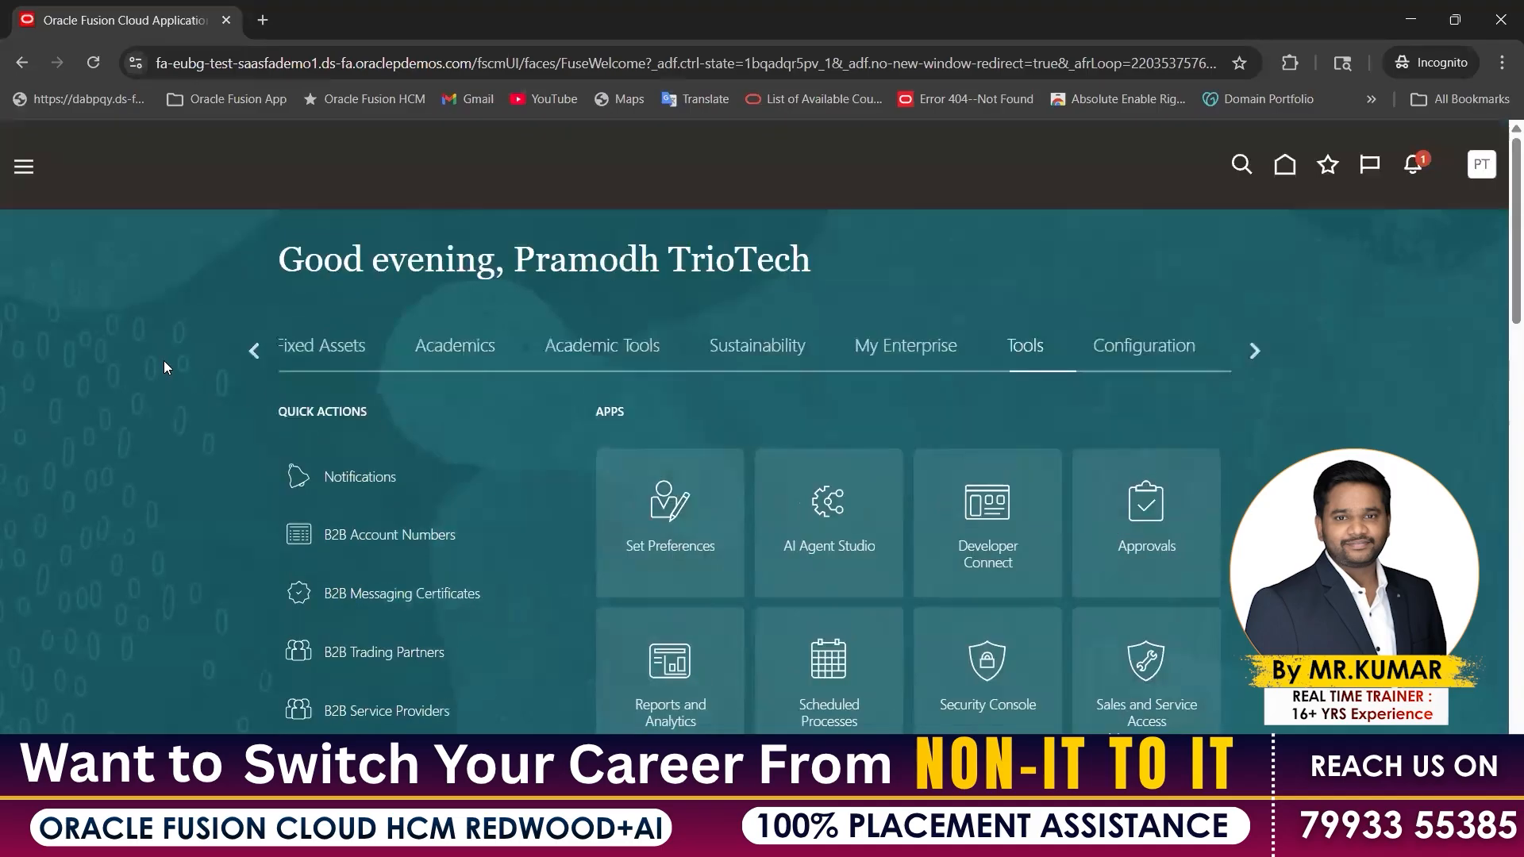
Review the user's administration options in the account actions panel, then close it
click(23, 175)
drag(1072, 351, 1171, 490)
click(981, 285)
Return to the earlier home page areas and switch back to the Excel training workbook
click(254, 350)
drag(938, 304, 550, 258)
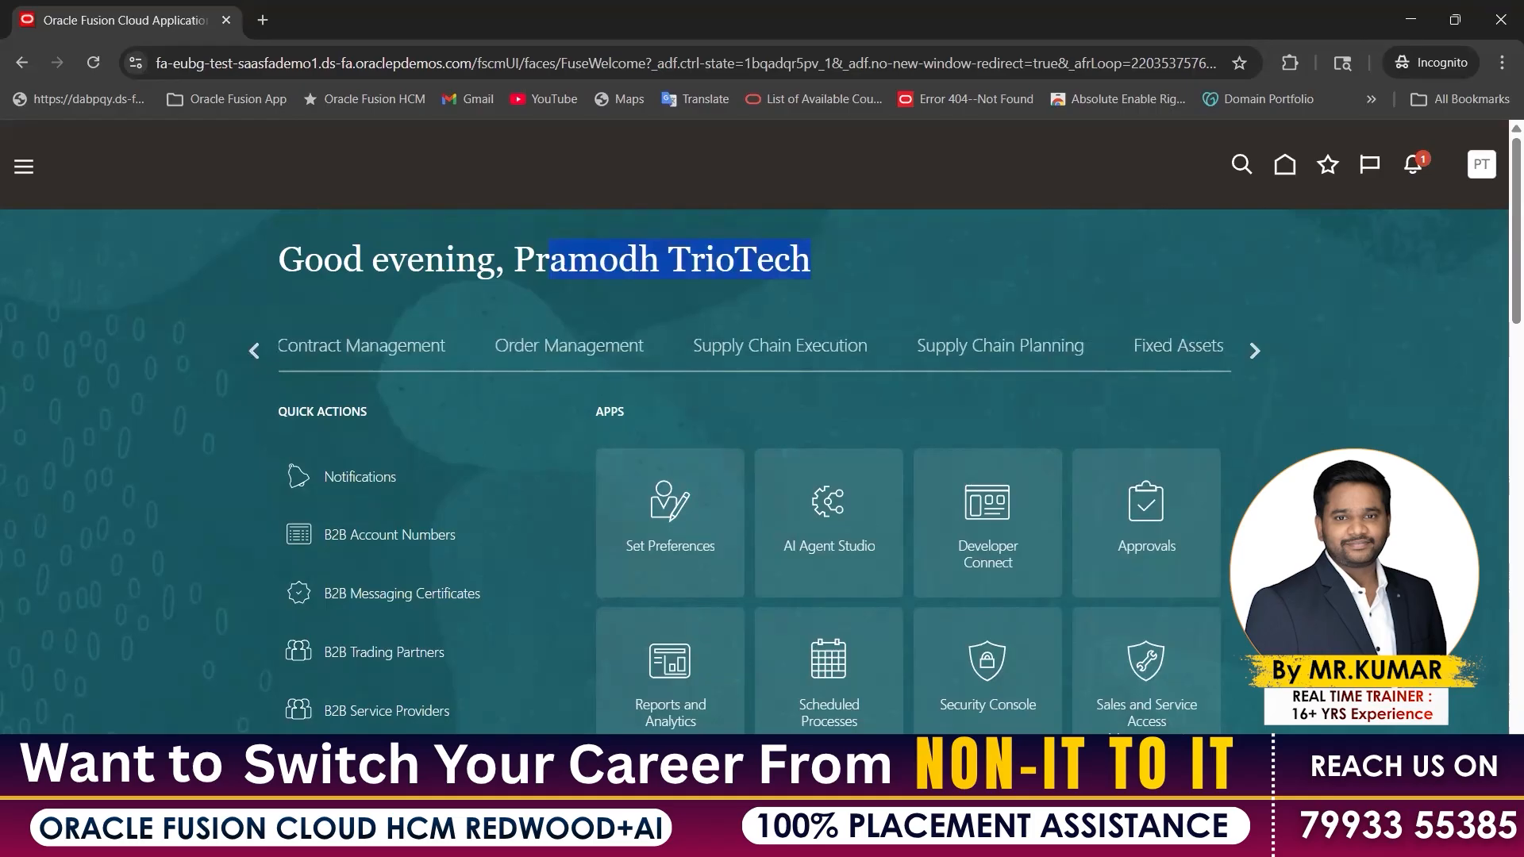
click(972, 837)
click(865, 746)
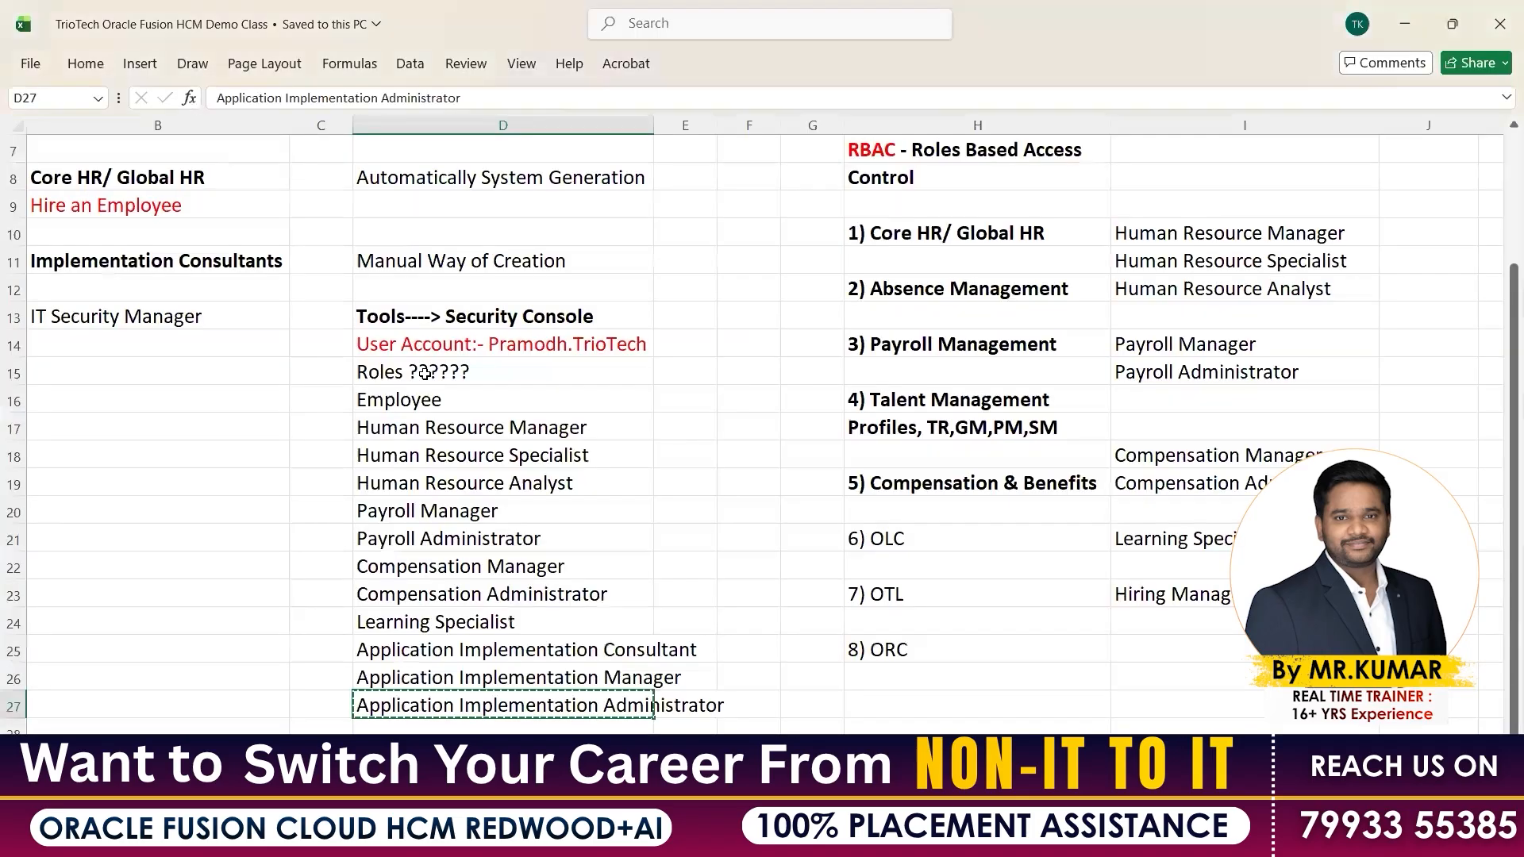
Fill the Roles heading in D15 with yellow, make it bold, and save the workbook
click(425, 371)
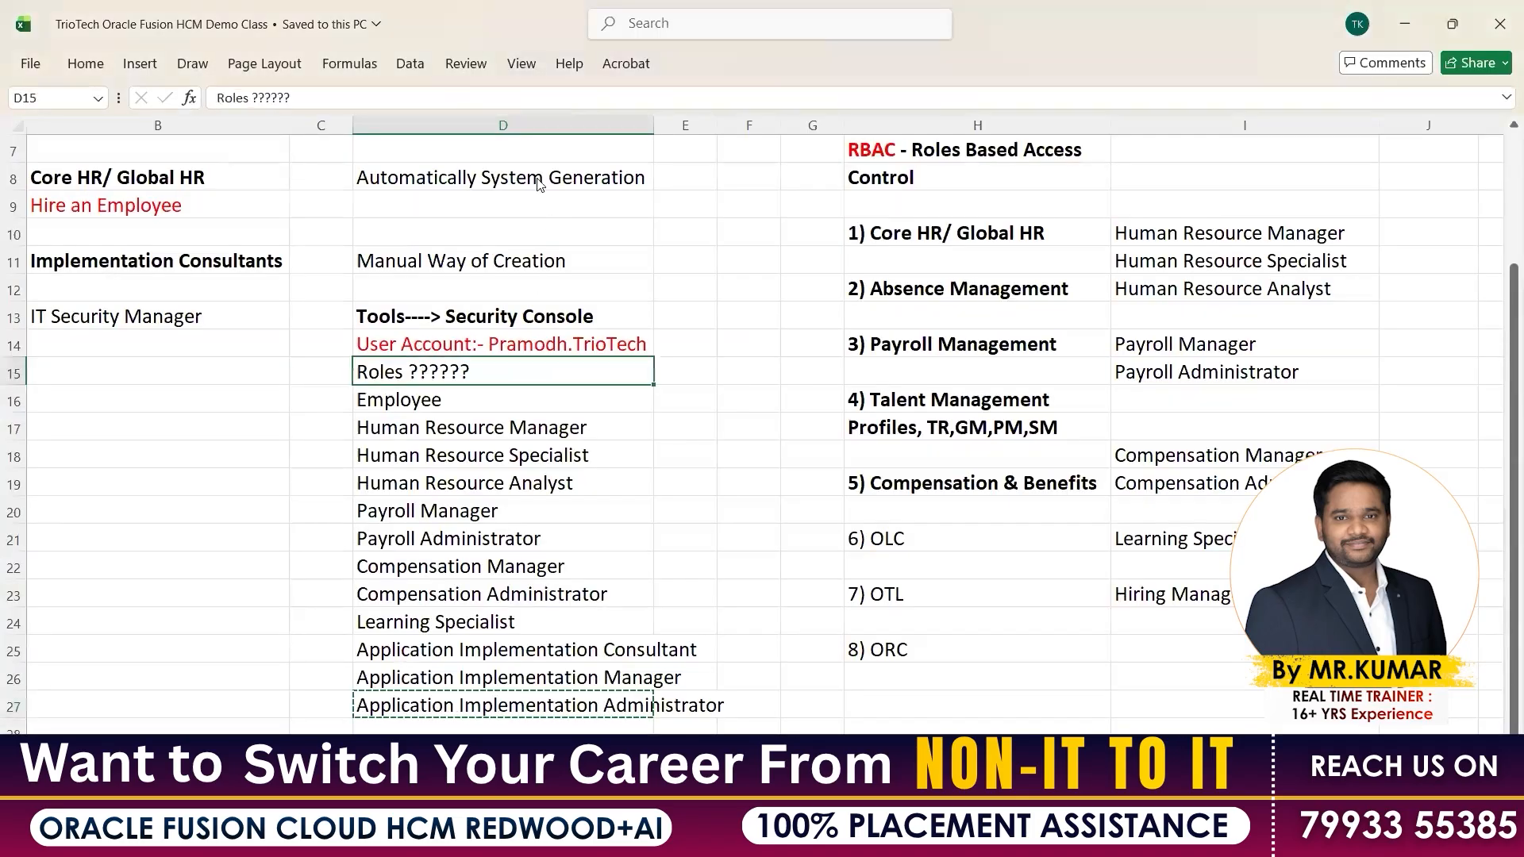
right_click(427, 372)
click(531, 148)
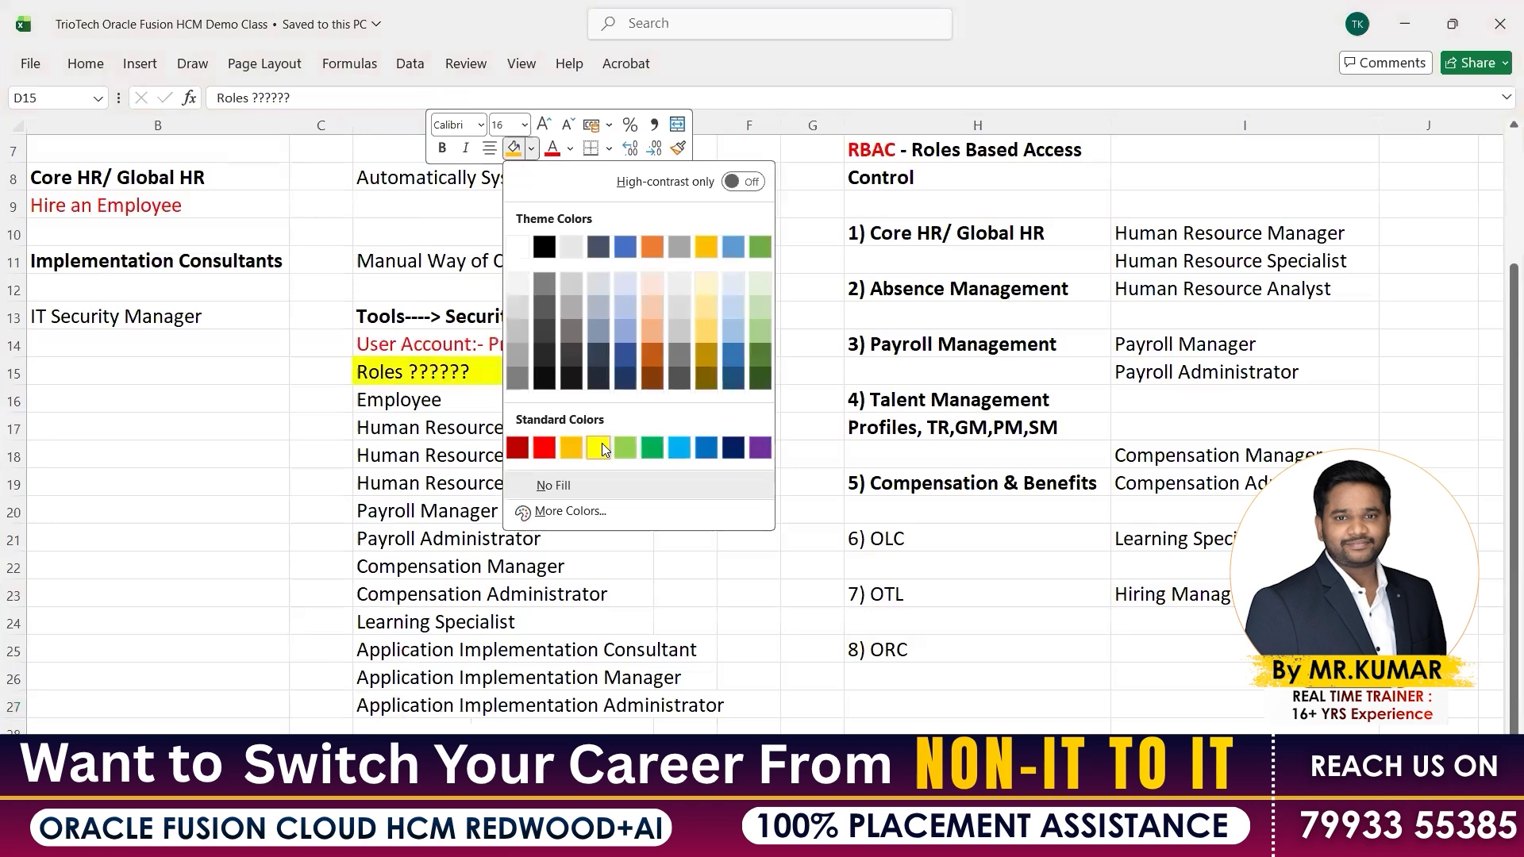
click(601, 446)
key(ctrl+b)
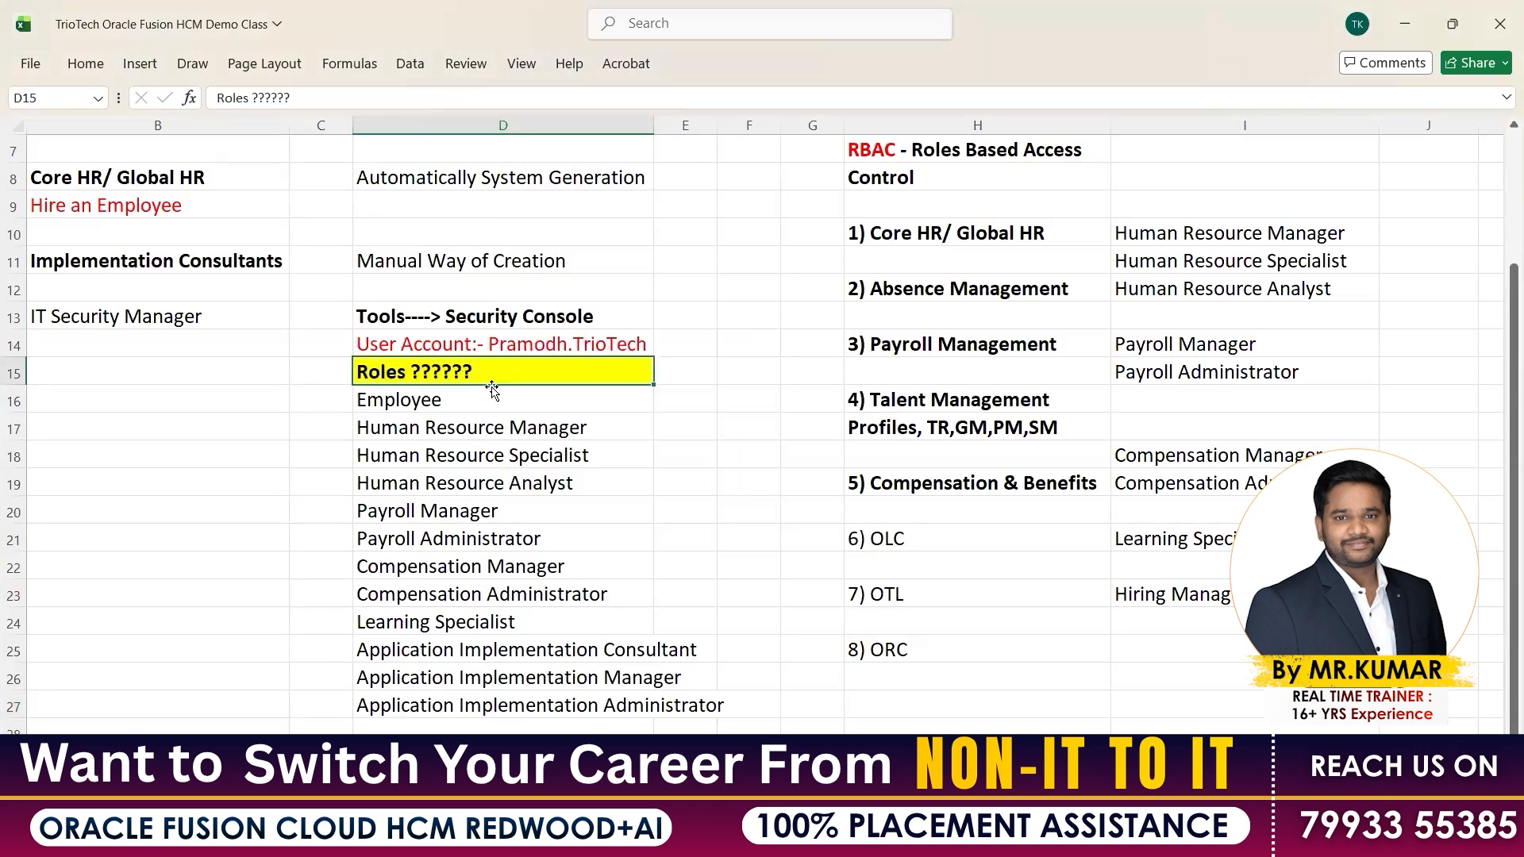
key(ctrl+s)
Highlight the RBAC heading, Core HR roles, vendor entries in column I, and Implementation Consultants rows
scroll(734, 349, up, 1)
scroll(734, 348, up, 1)
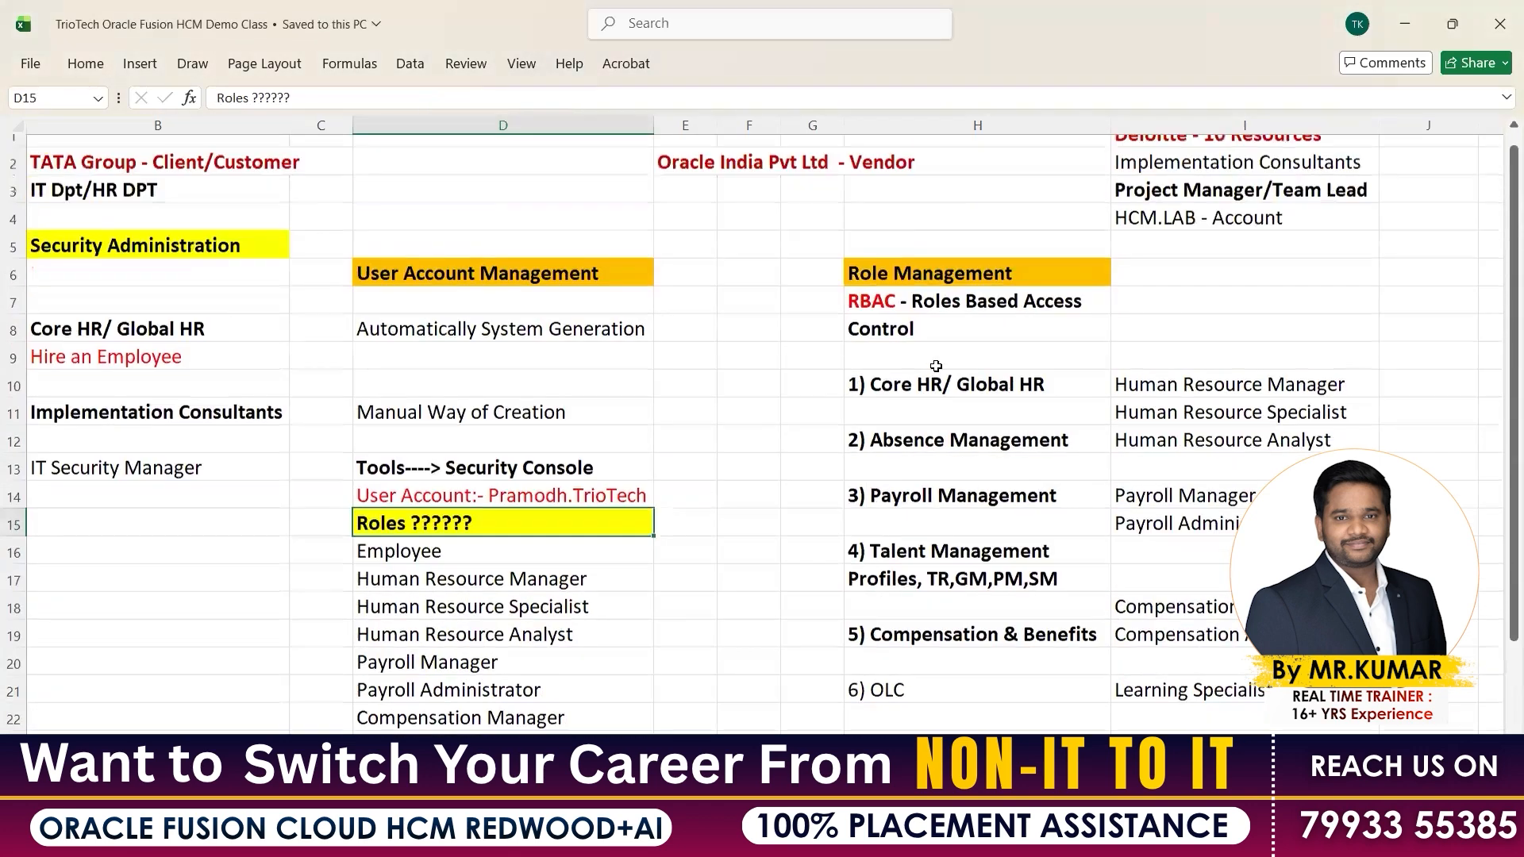
click(930, 317)
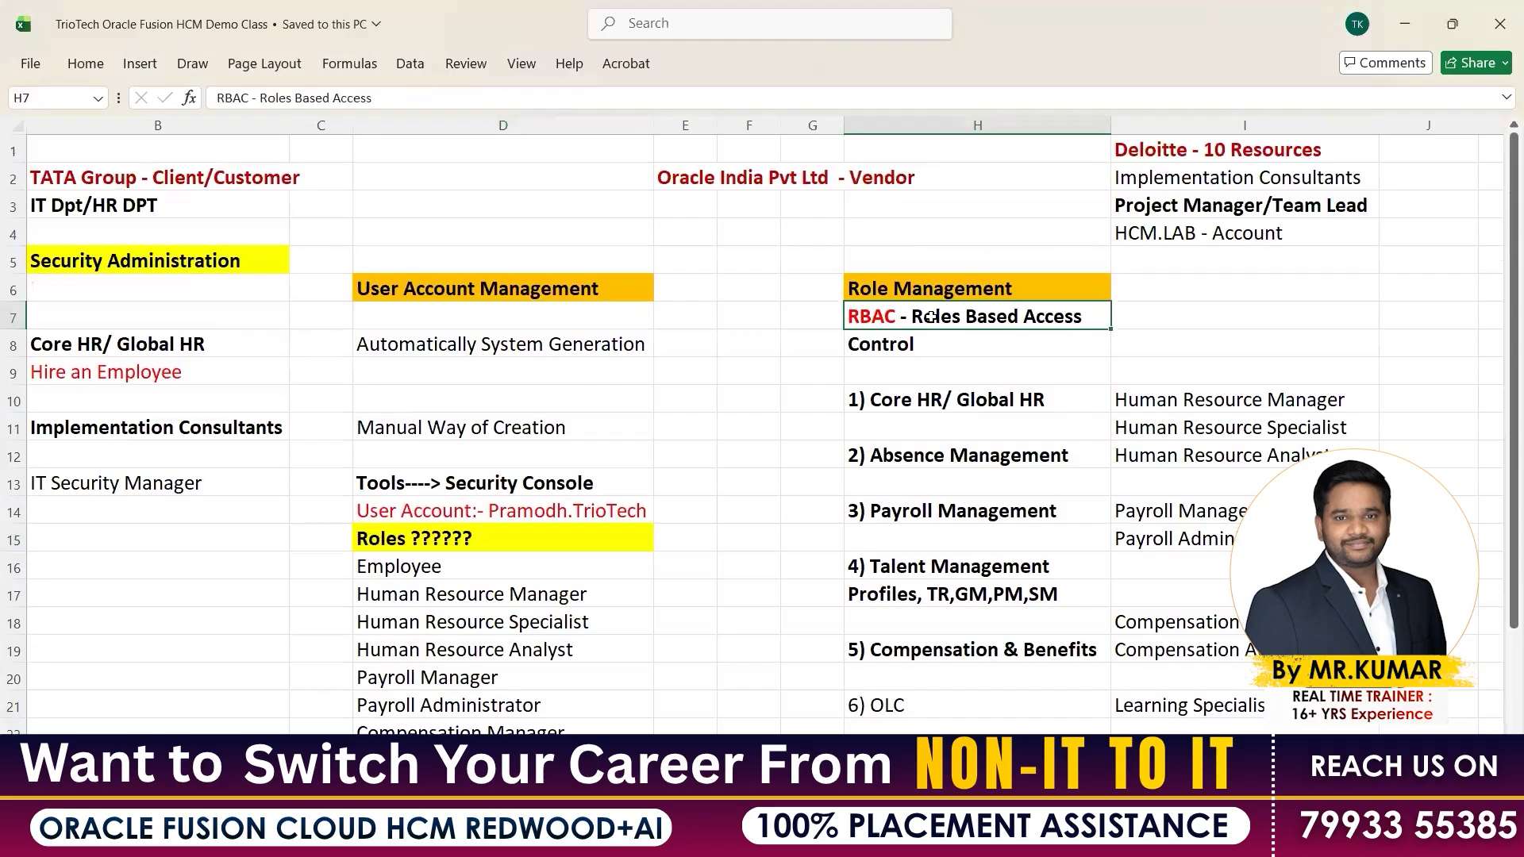
click(1174, 395)
drag(1196, 500, 1183, 738)
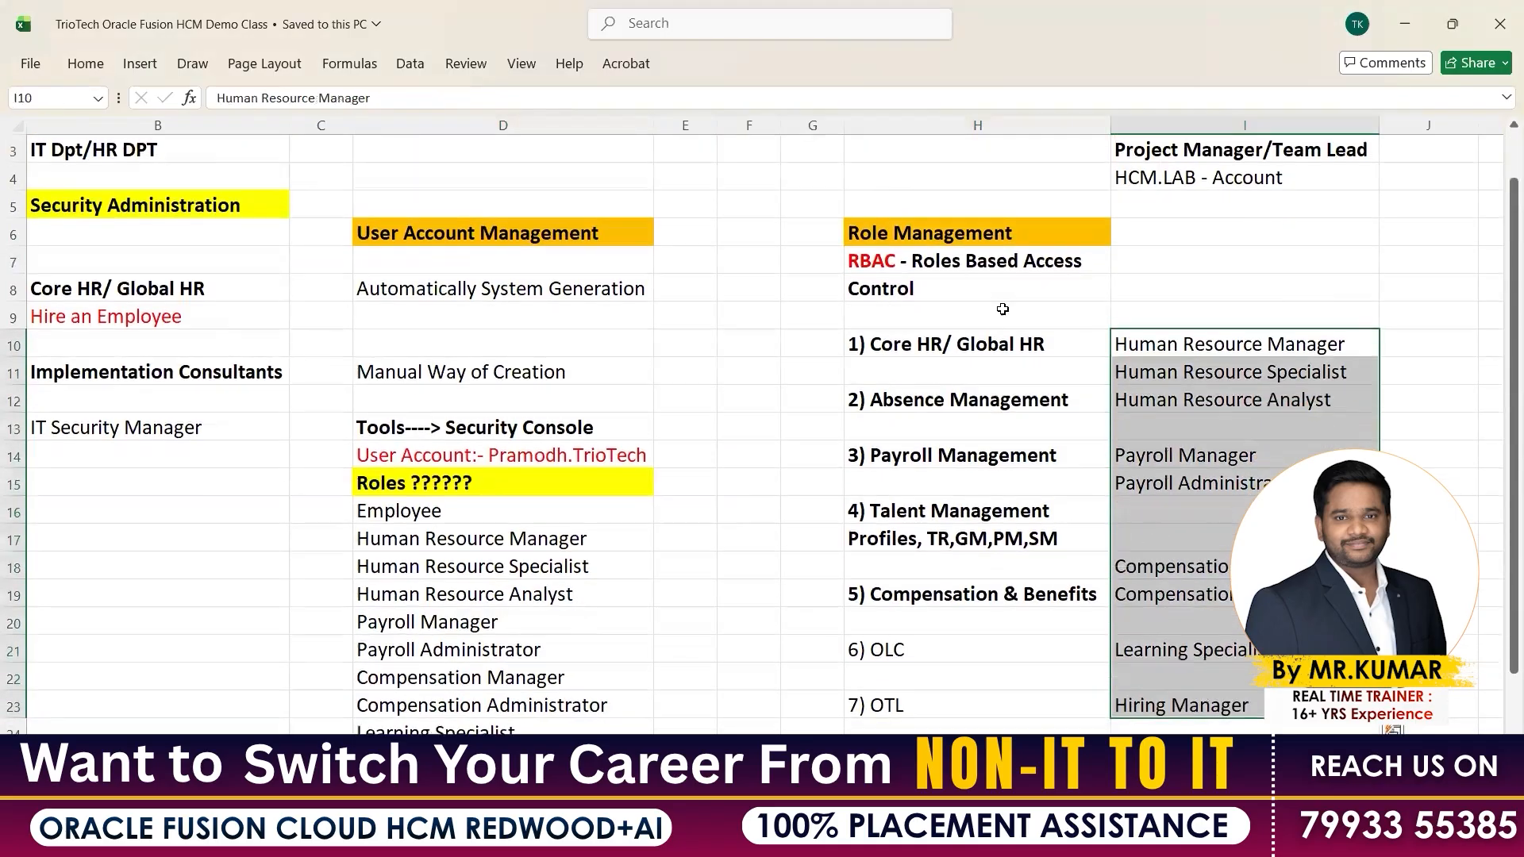
key(Left)
drag(1159, 353, 1156, 367)
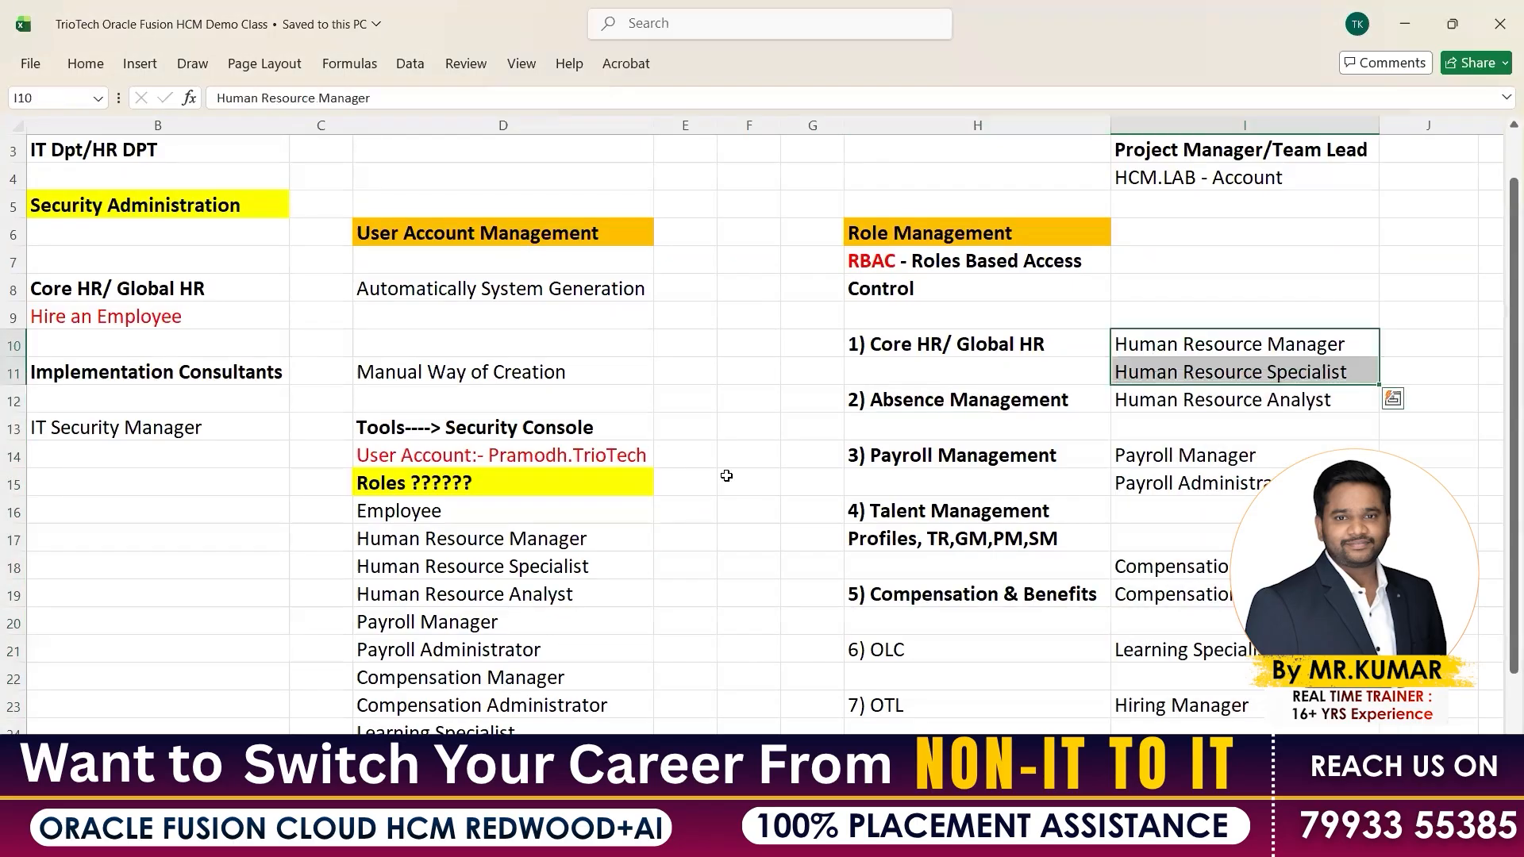
scroll(448, 426, up, 1)
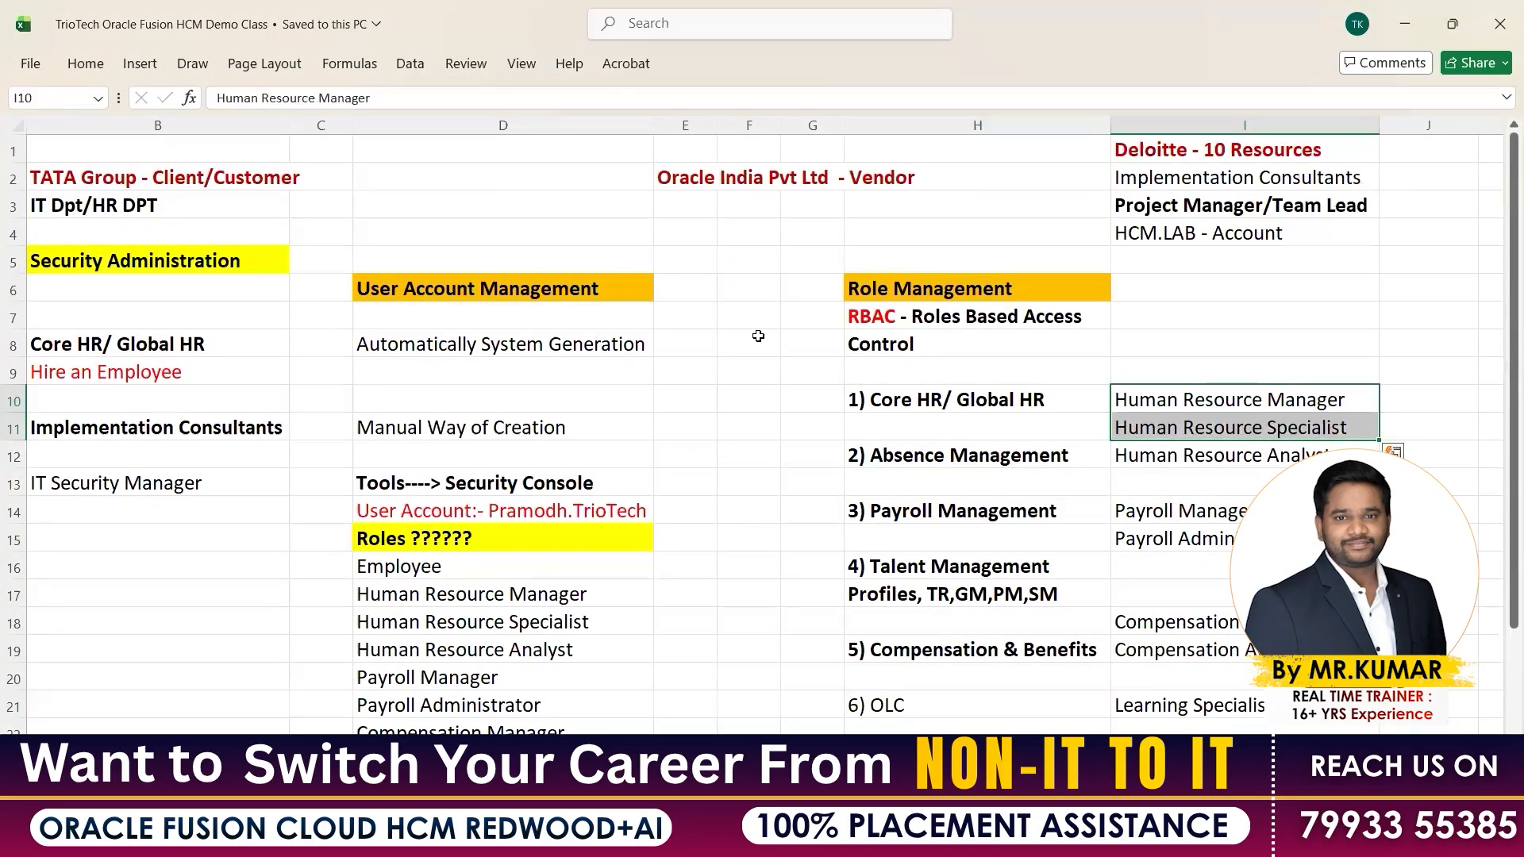
drag(1254, 151, 1248, 236)
drag(274, 415, 498, 482)
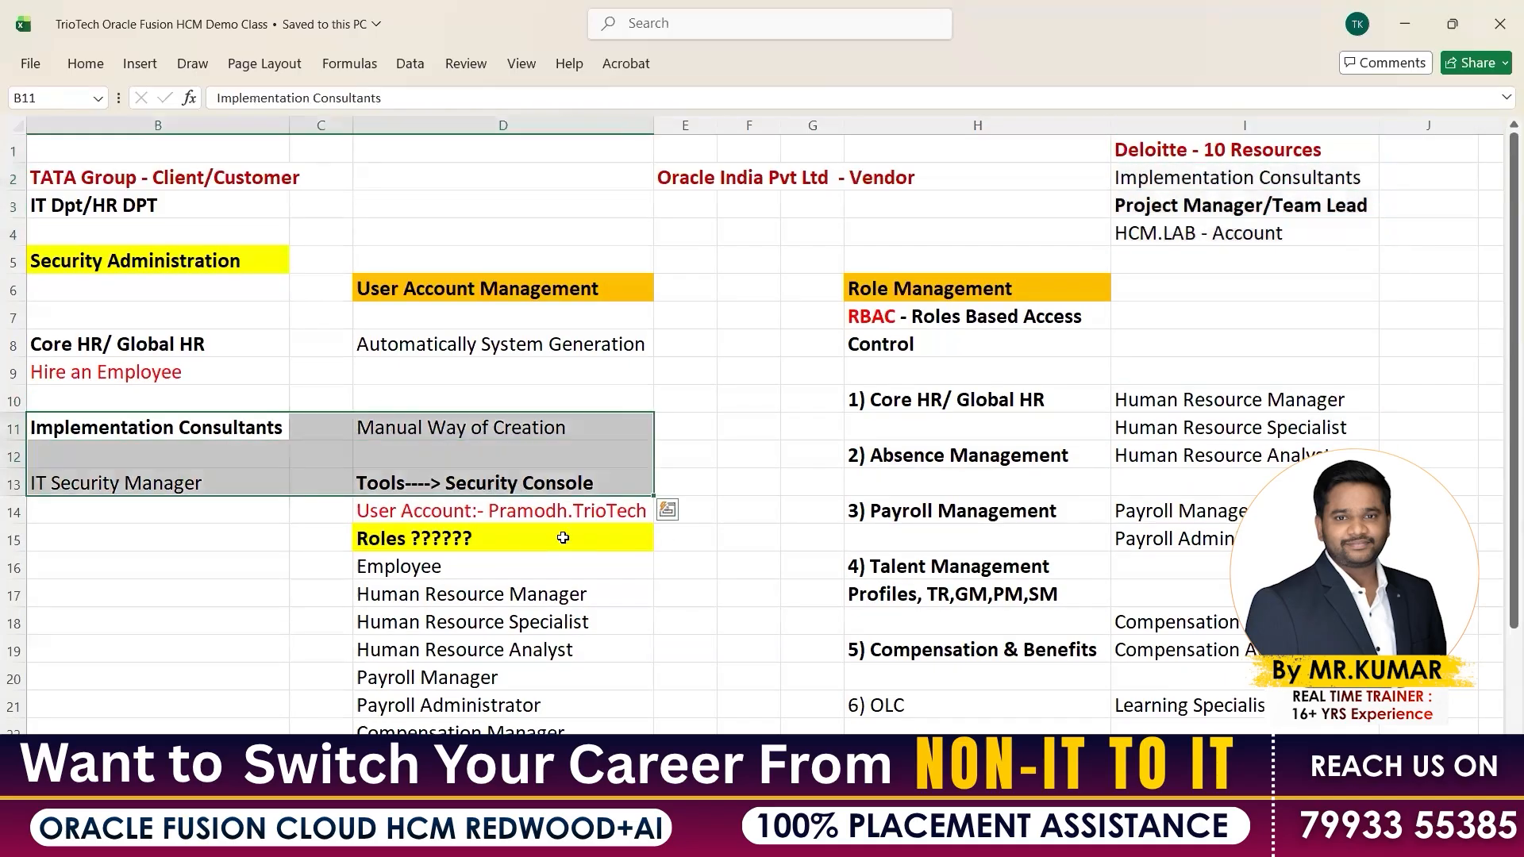
Highlight user account cell D14 and its role list from Employee to Learning Specialist
scroll(480, 486, down, 1)
click(454, 433)
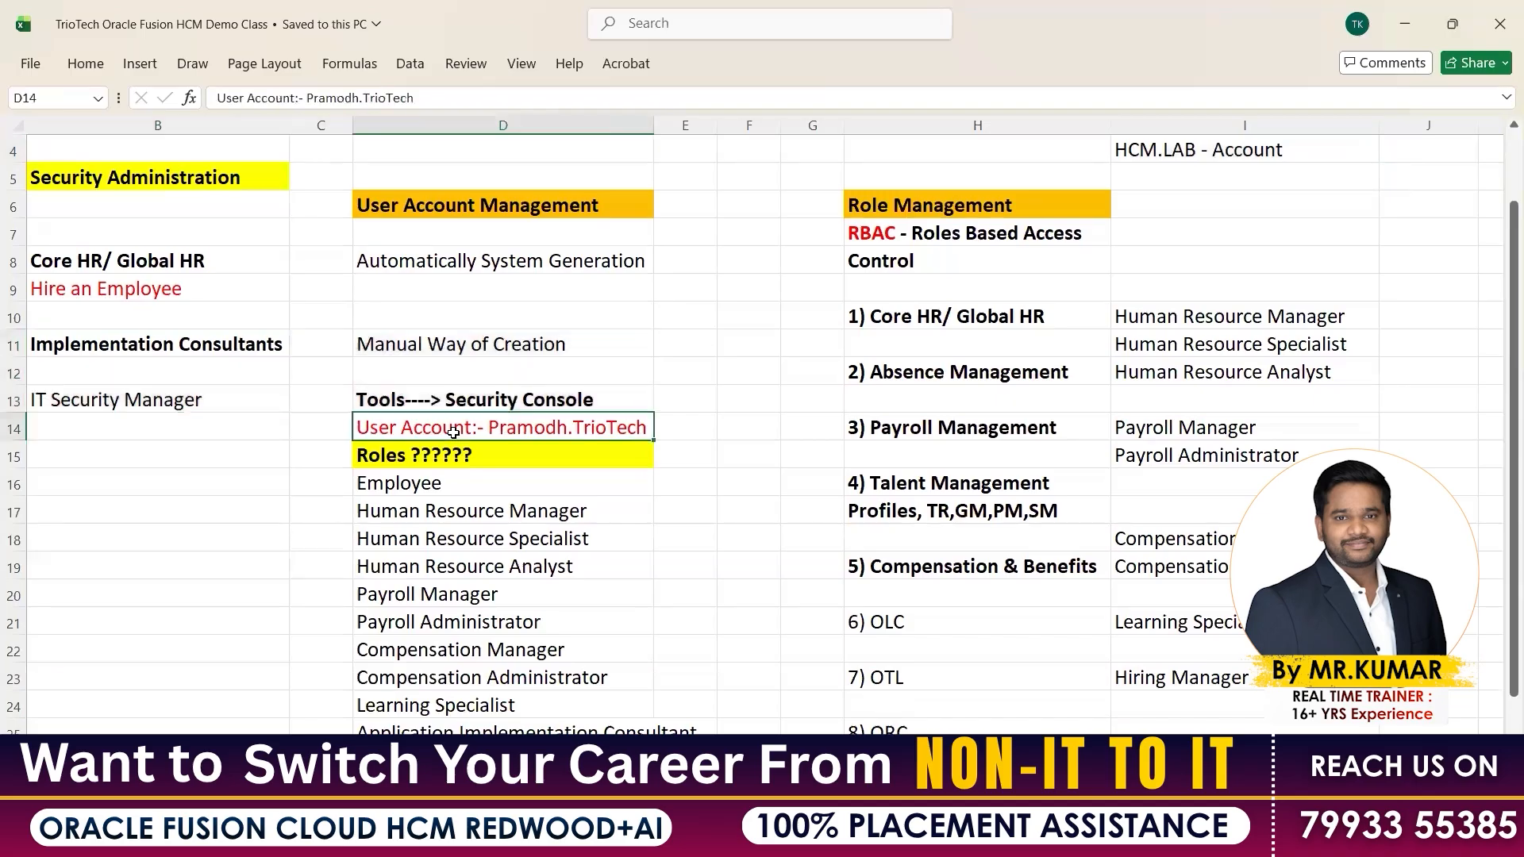
drag(429, 459, 428, 679)
drag(443, 735, 468, 758)
scroll(545, 531, down, 1)
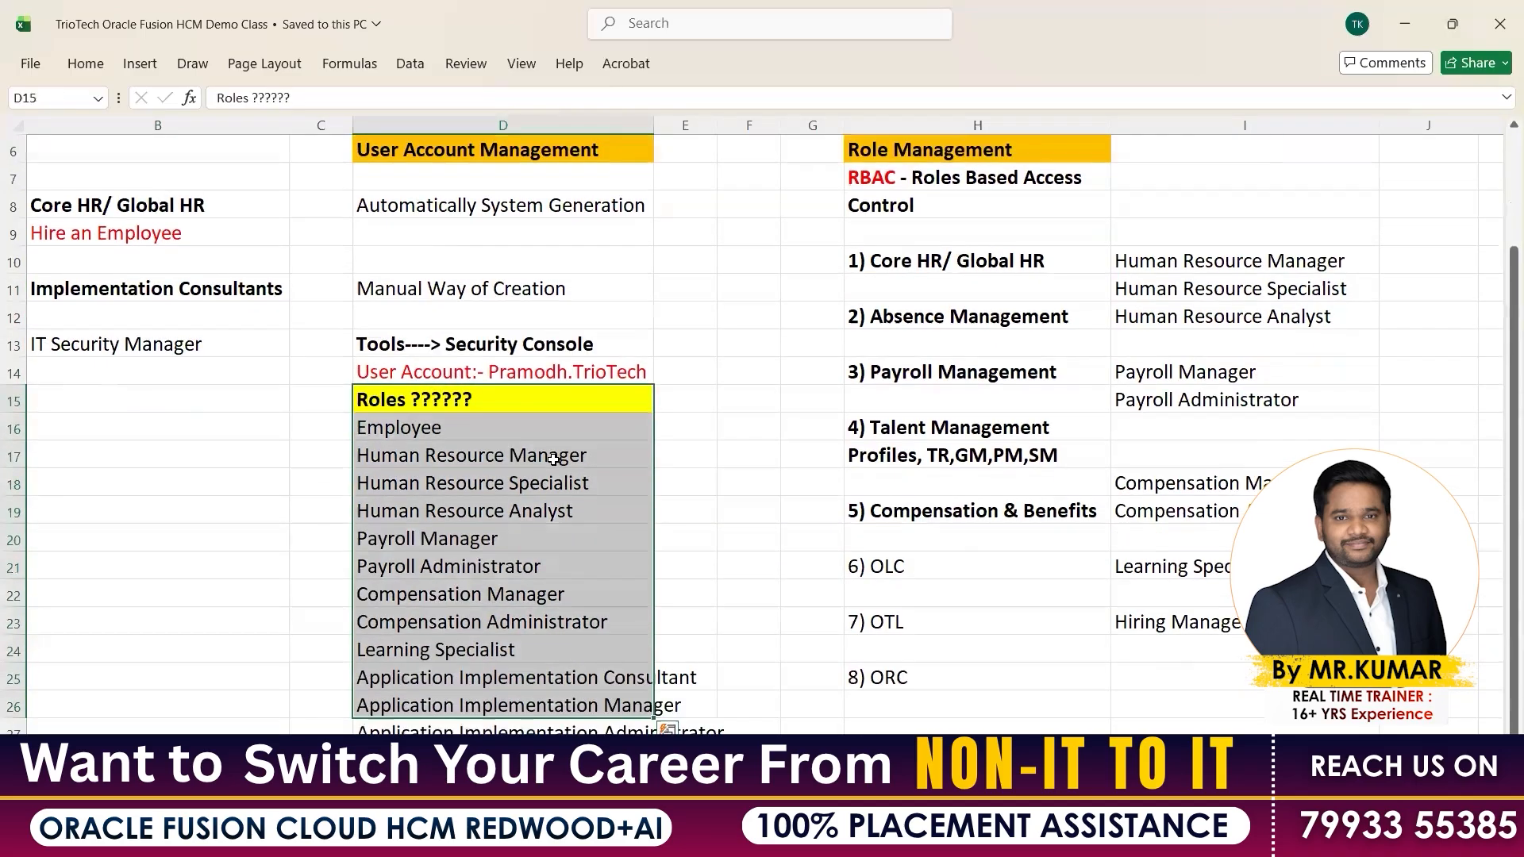
click(499, 370)
scroll(499, 370, up, 3)
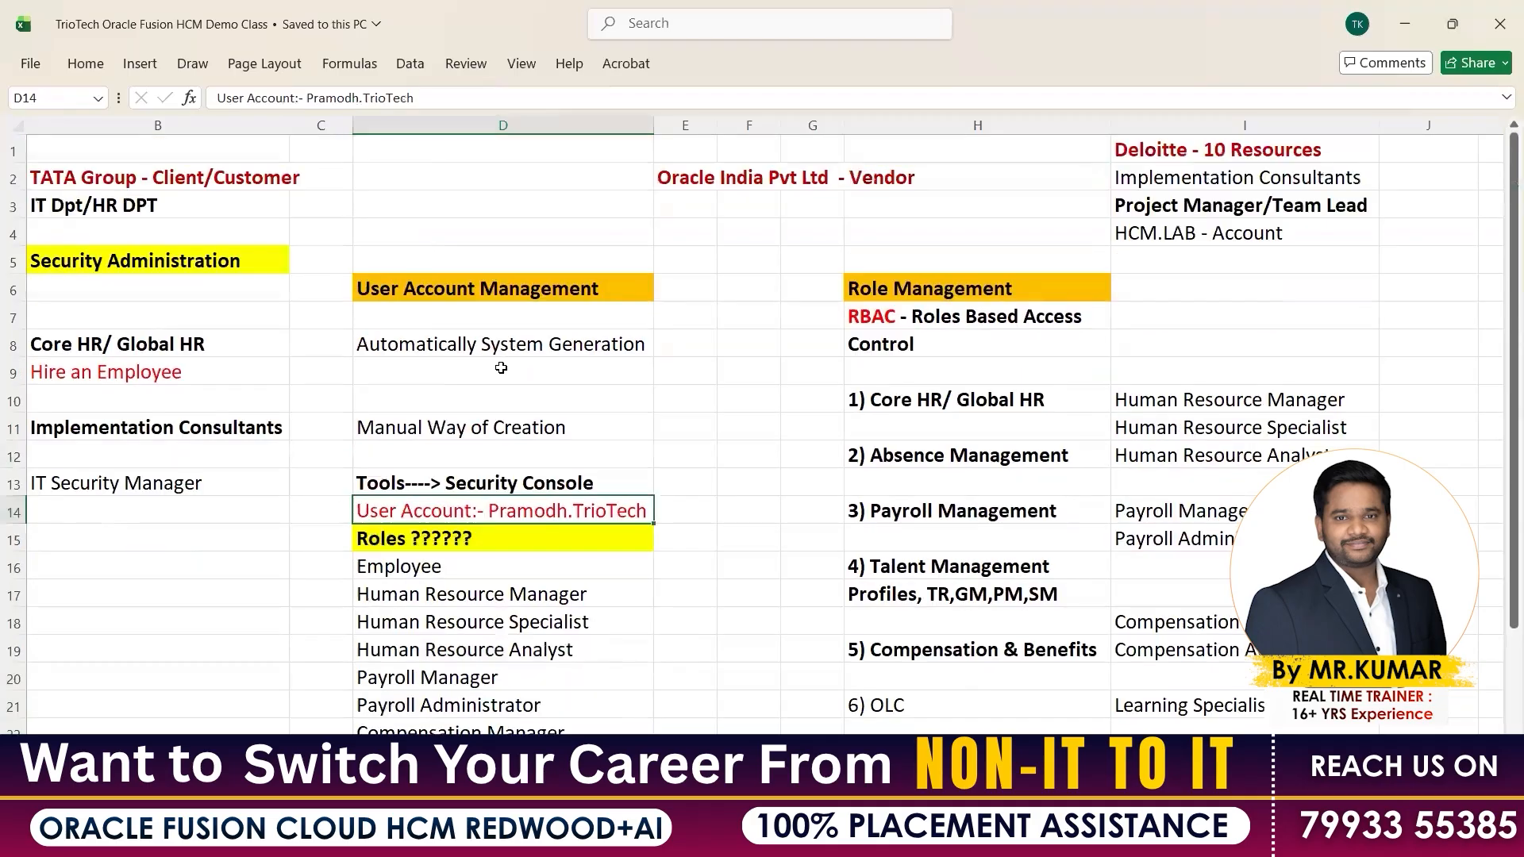
scroll(500, 370, down, 2)
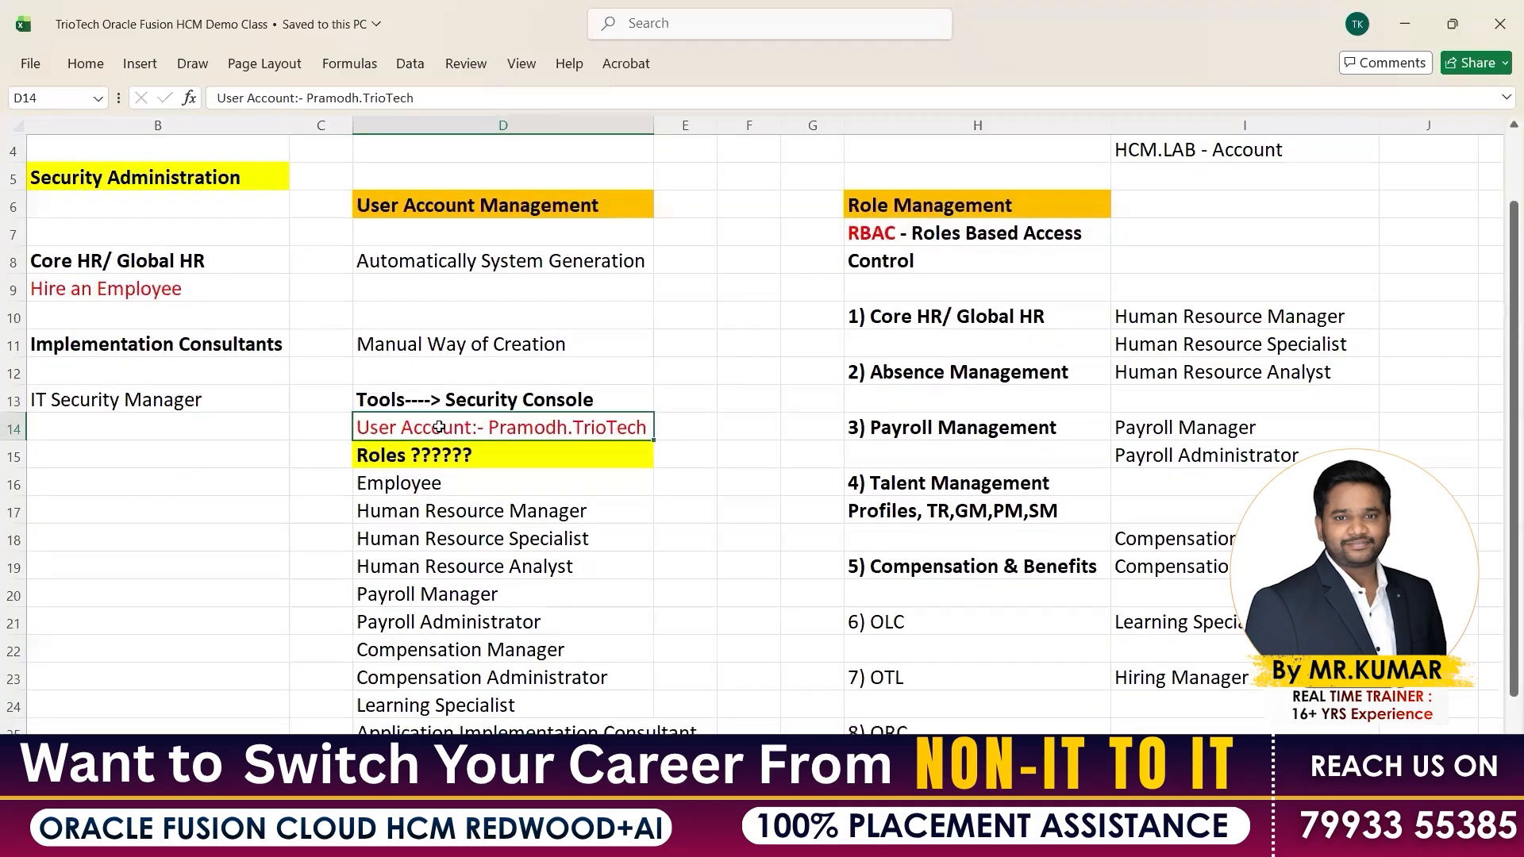
drag(403, 484, 436, 717)
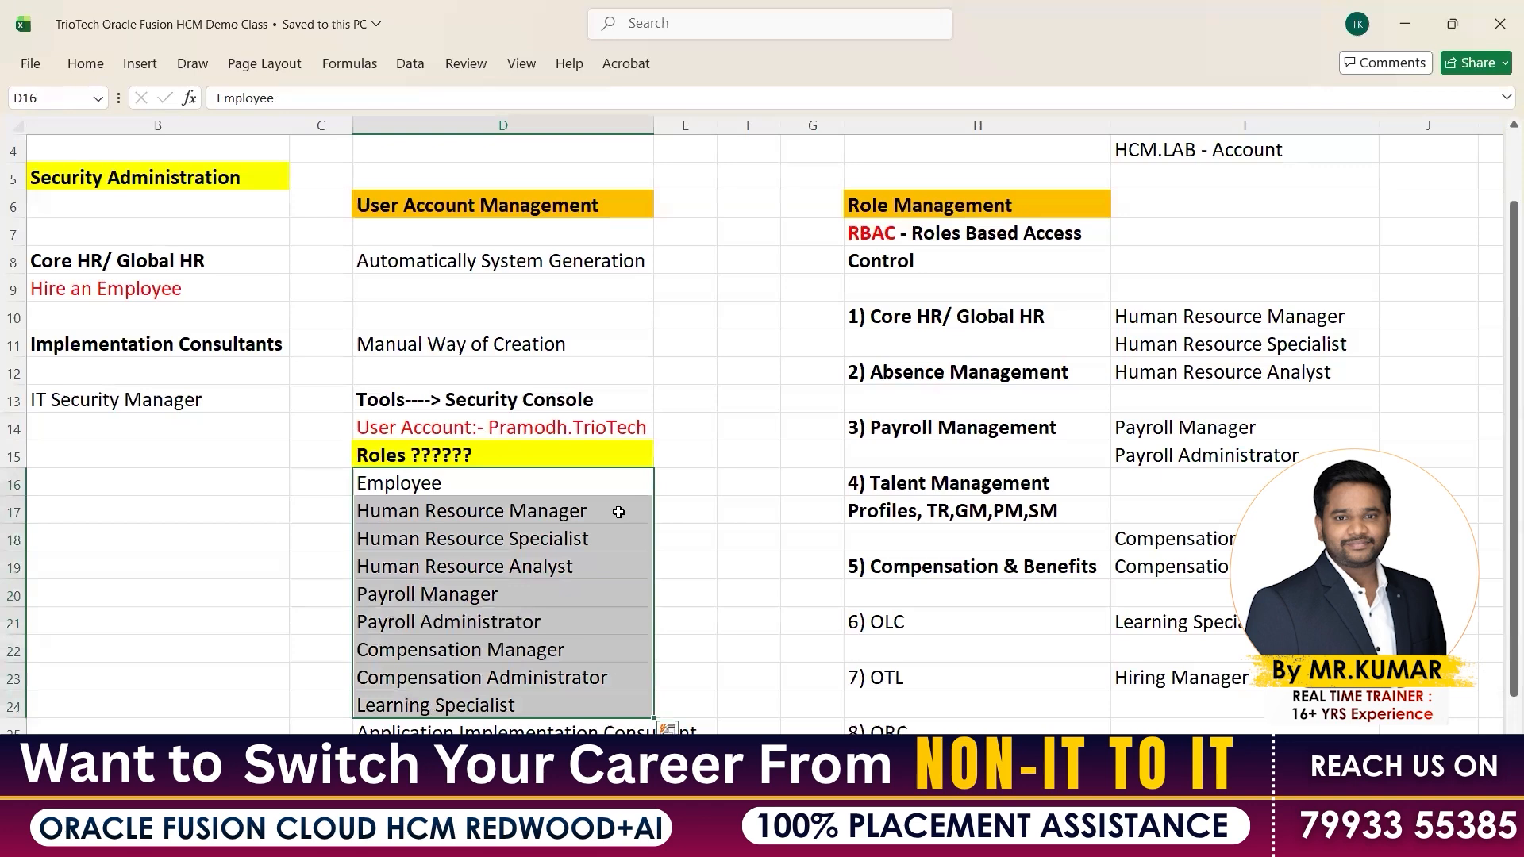
scroll(618, 512, up, 1)
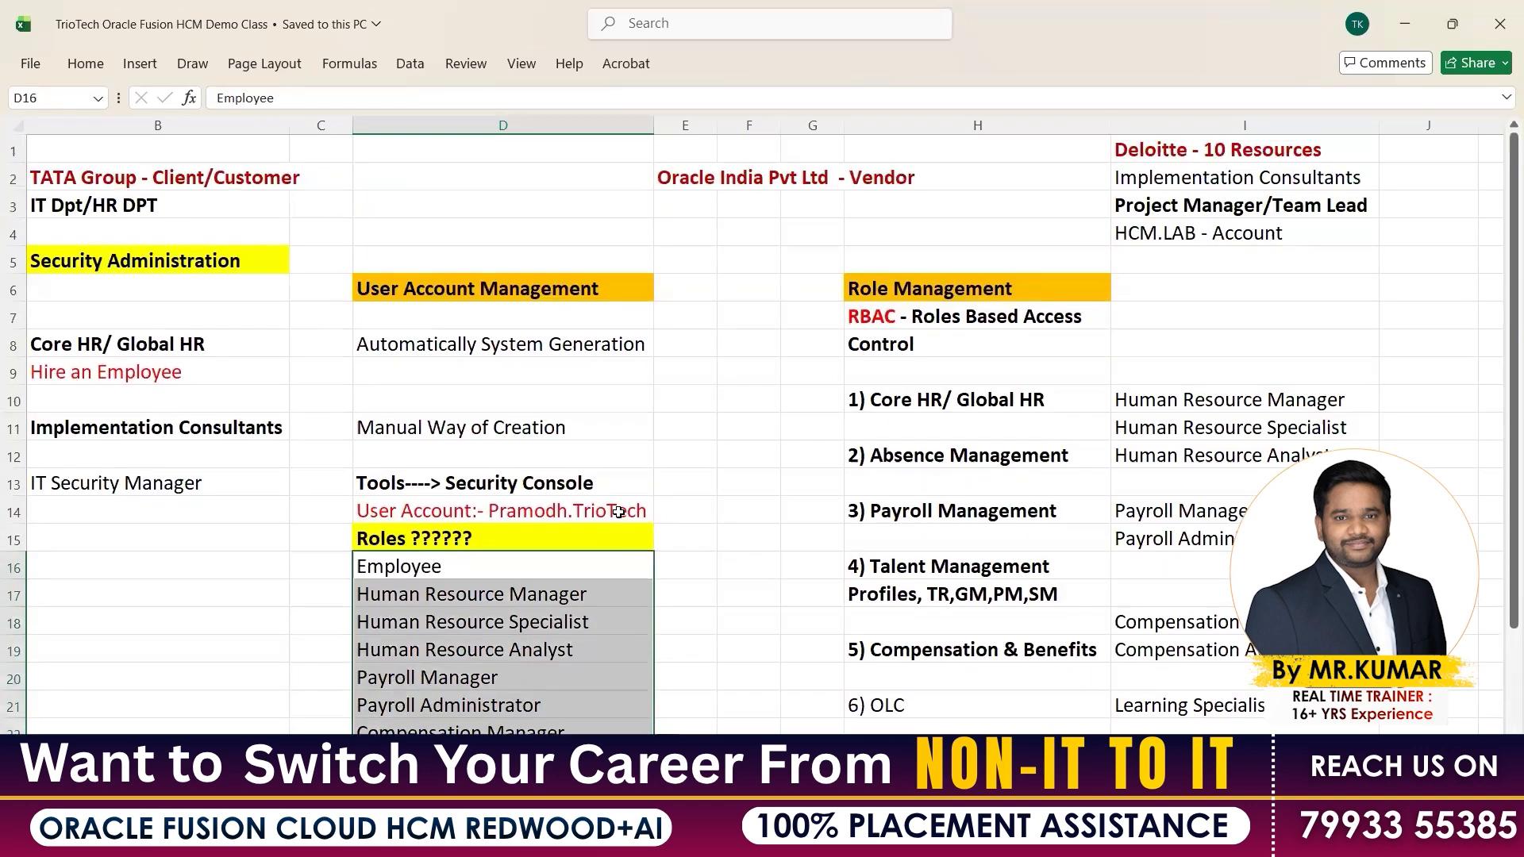
Return to the Oracle Fusion home page and open the account's Settings and Actions menu
click(752, 839)
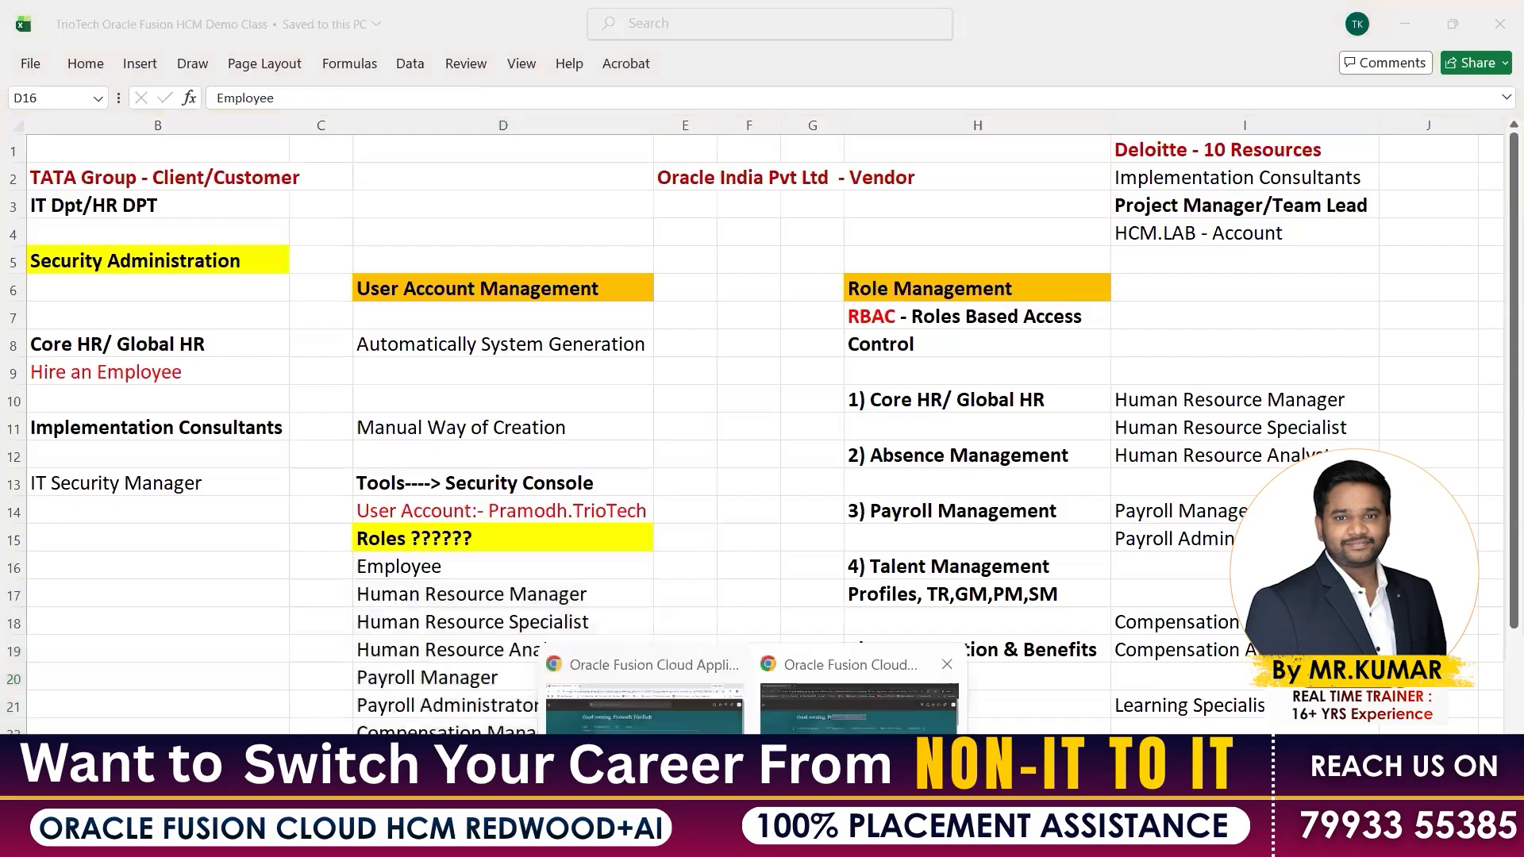
click(859, 694)
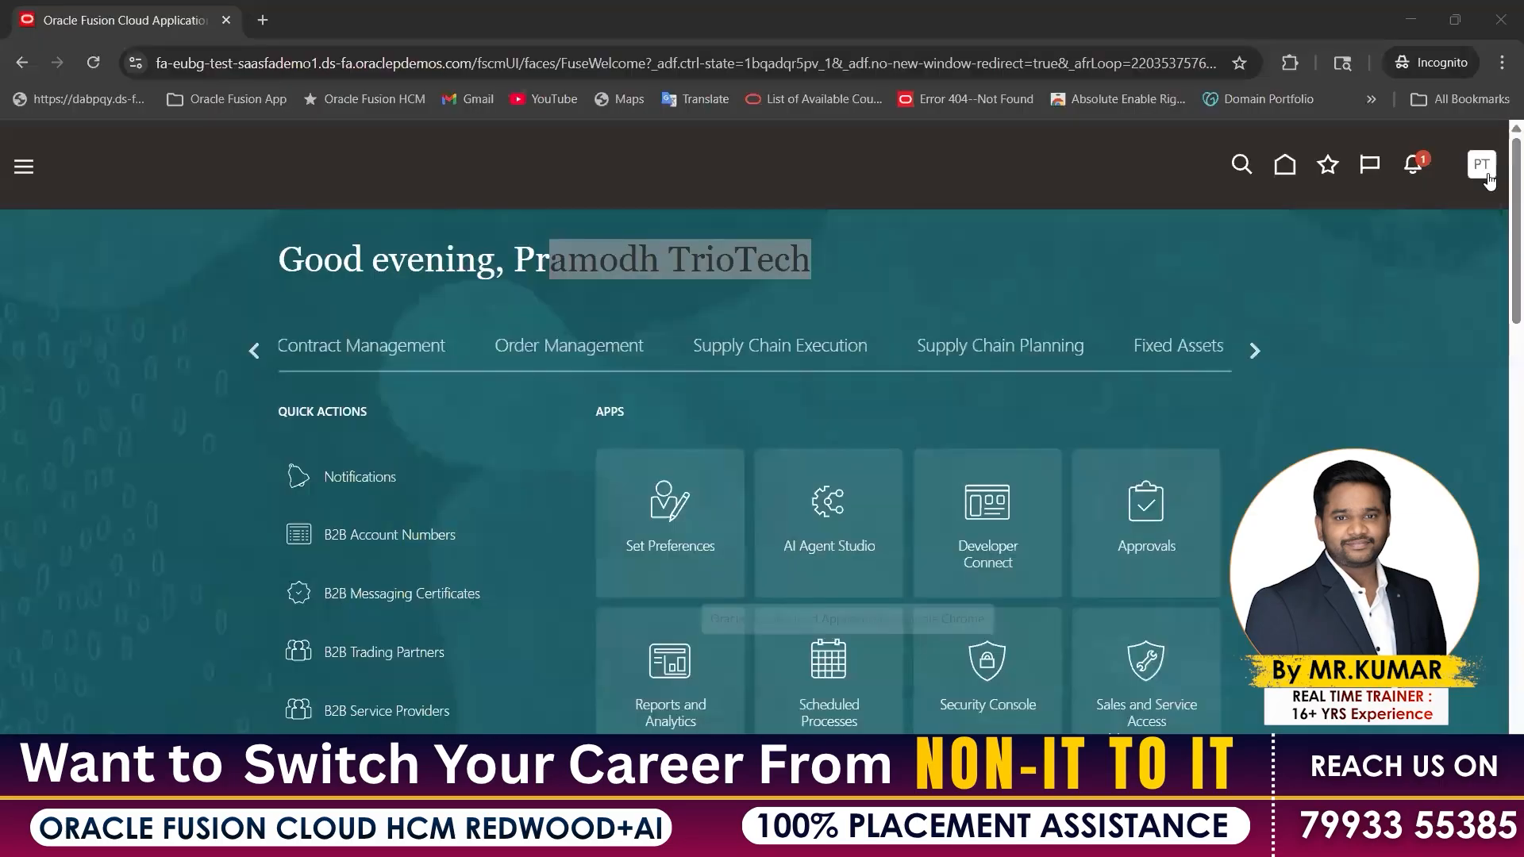
click(1481, 165)
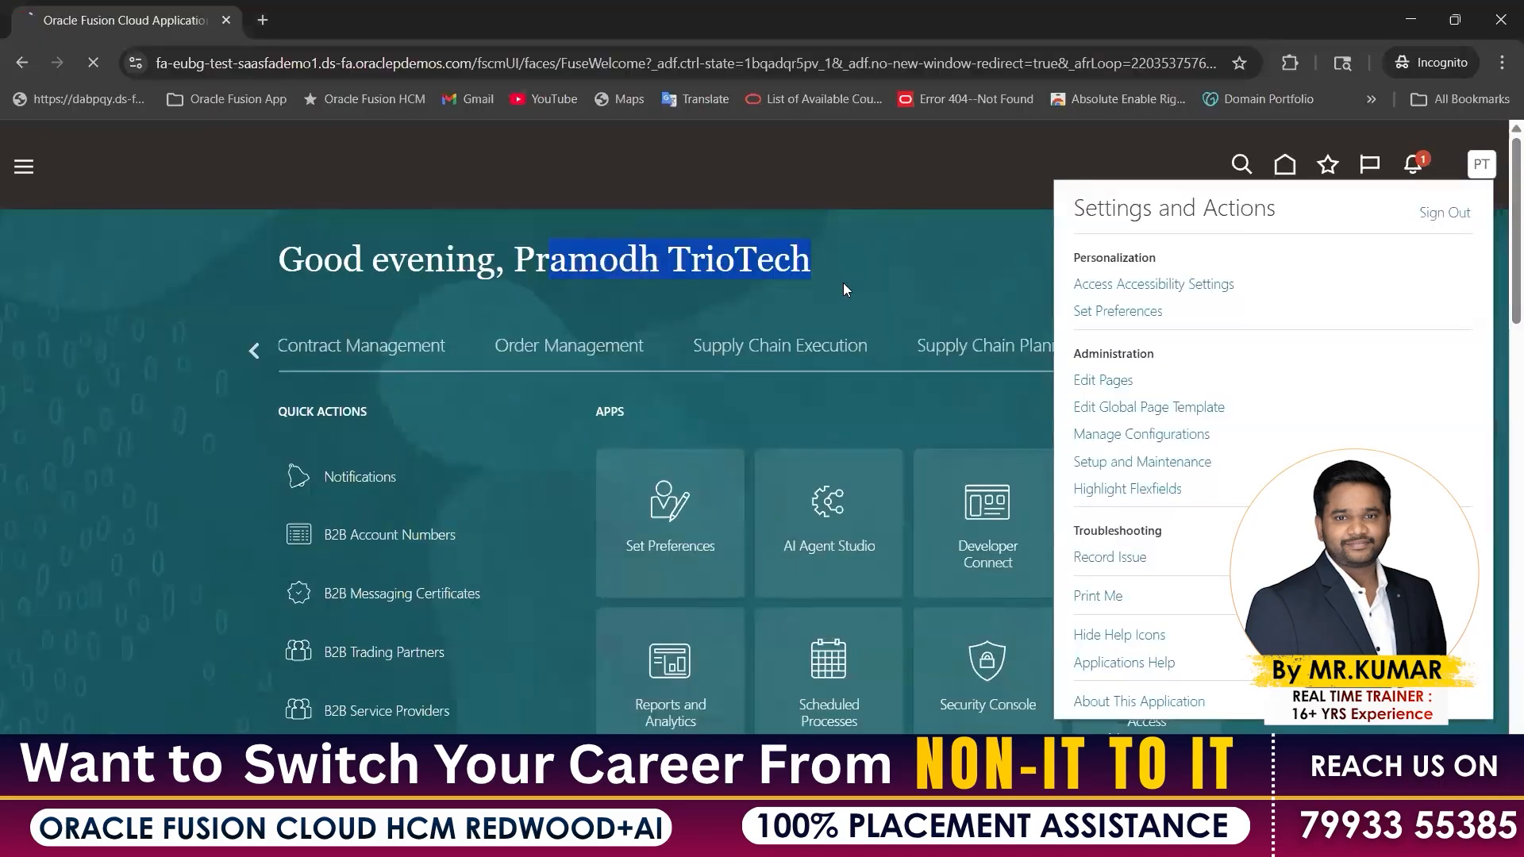